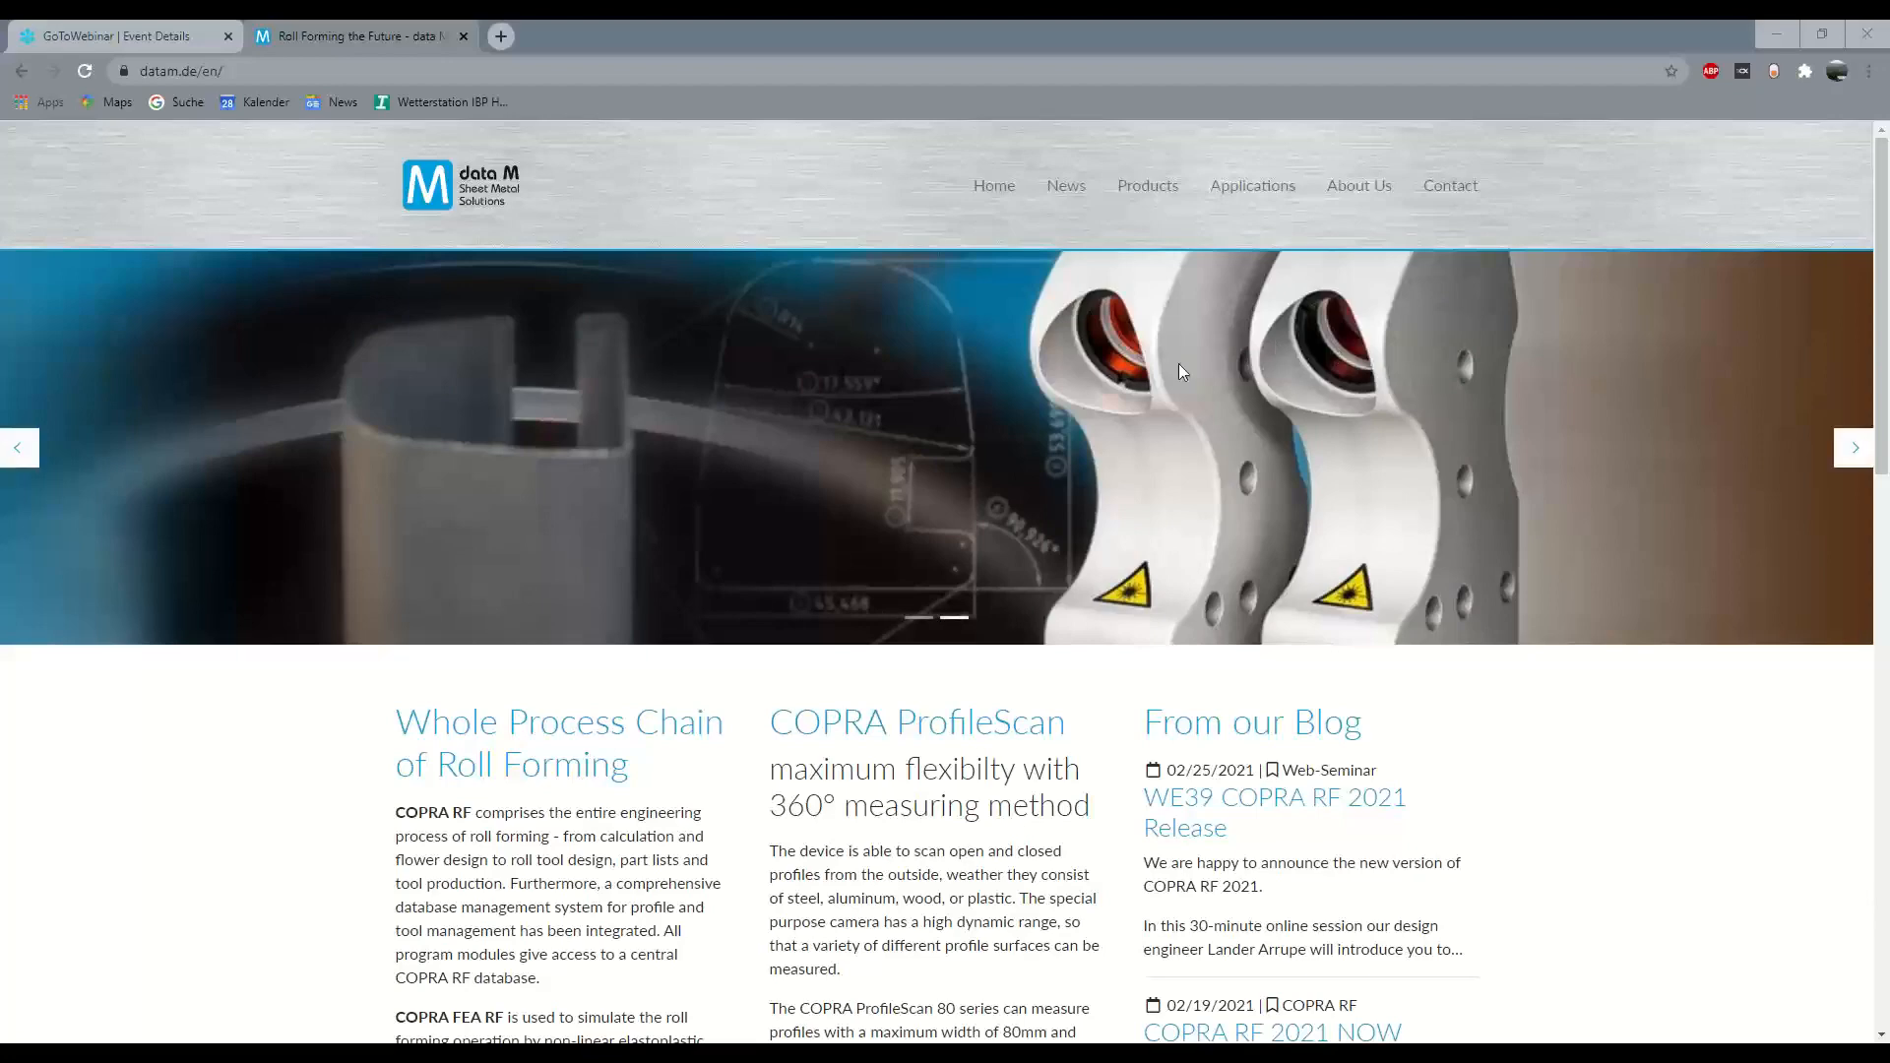
Step: Look over the data M homepage from the product overview down to the online support link in the footer
{"action": "scroll", "coordinate": [1184, 423], "scroll_direction": "down", "scroll_amount": 12}
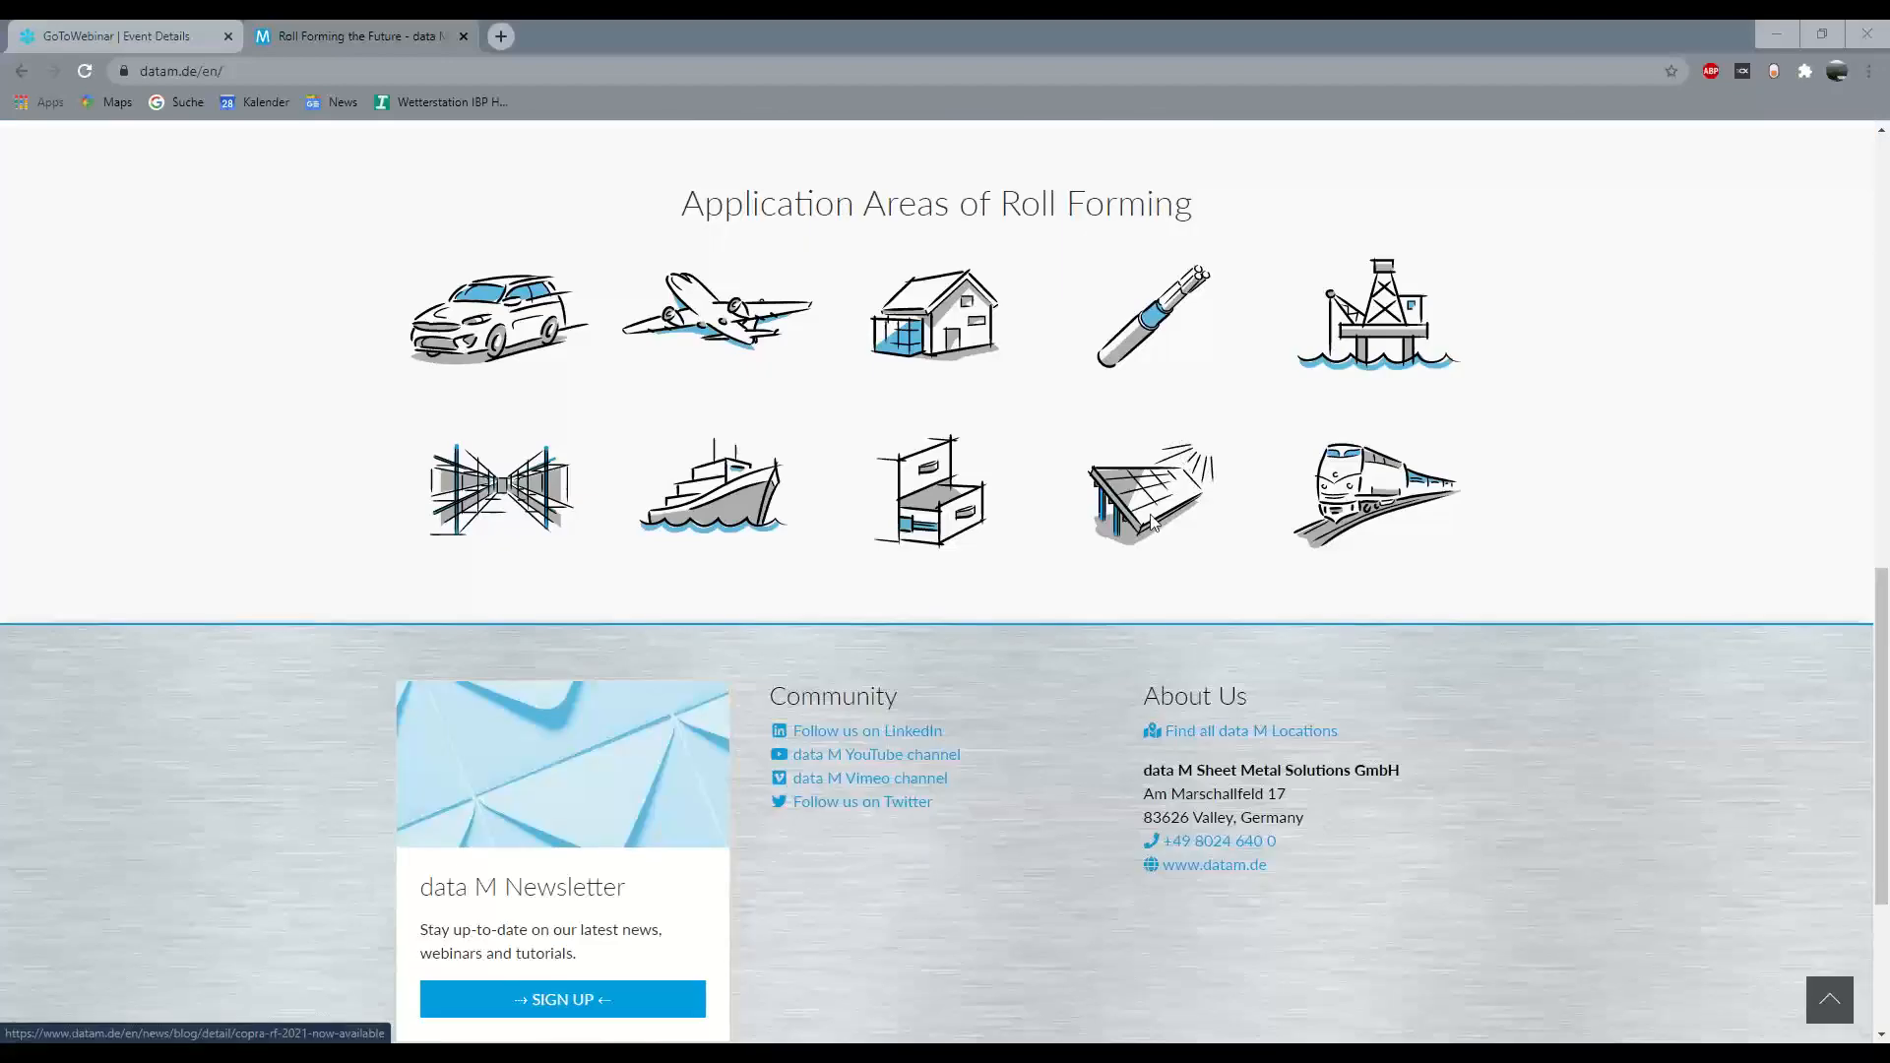
{"action": "scroll", "coordinate": [965, 843], "scroll_direction": "down", "scroll_amount": 3}
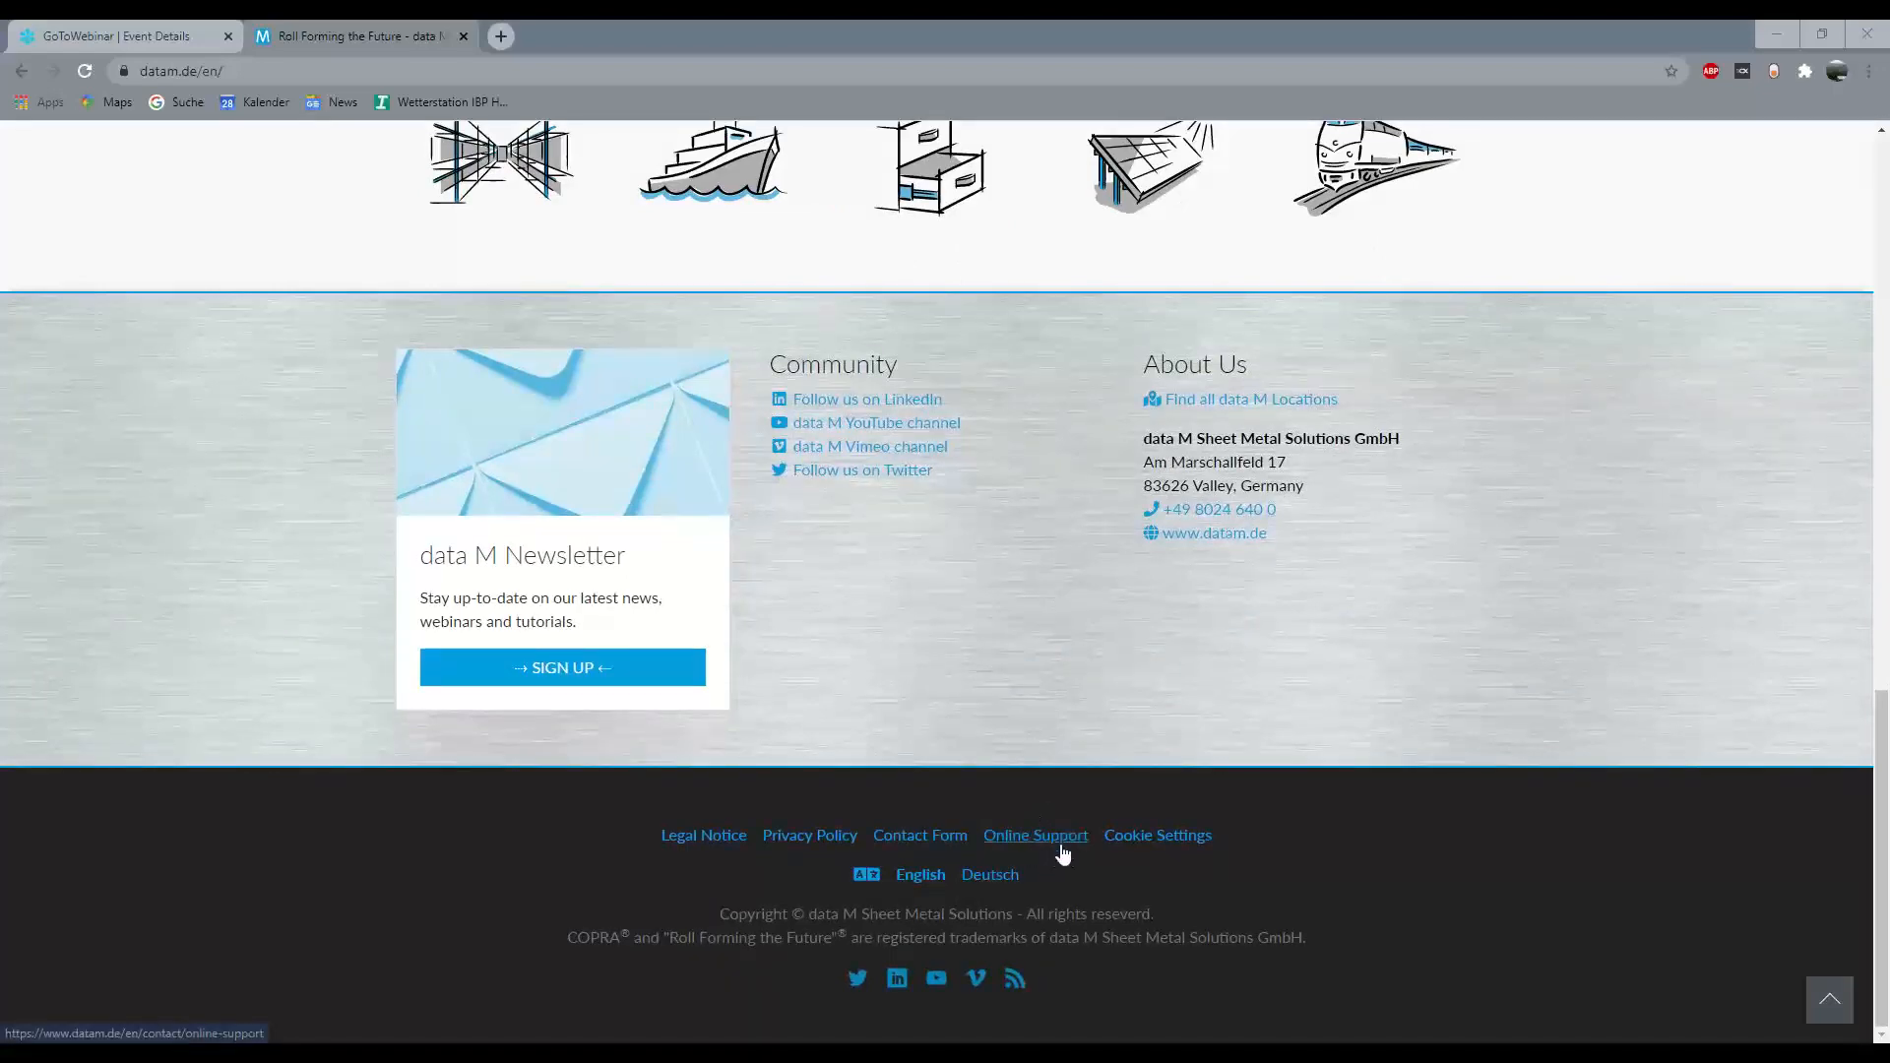
{"action": "scroll", "coordinate": [1073, 851], "scroll_direction": "up", "scroll_amount": 4}
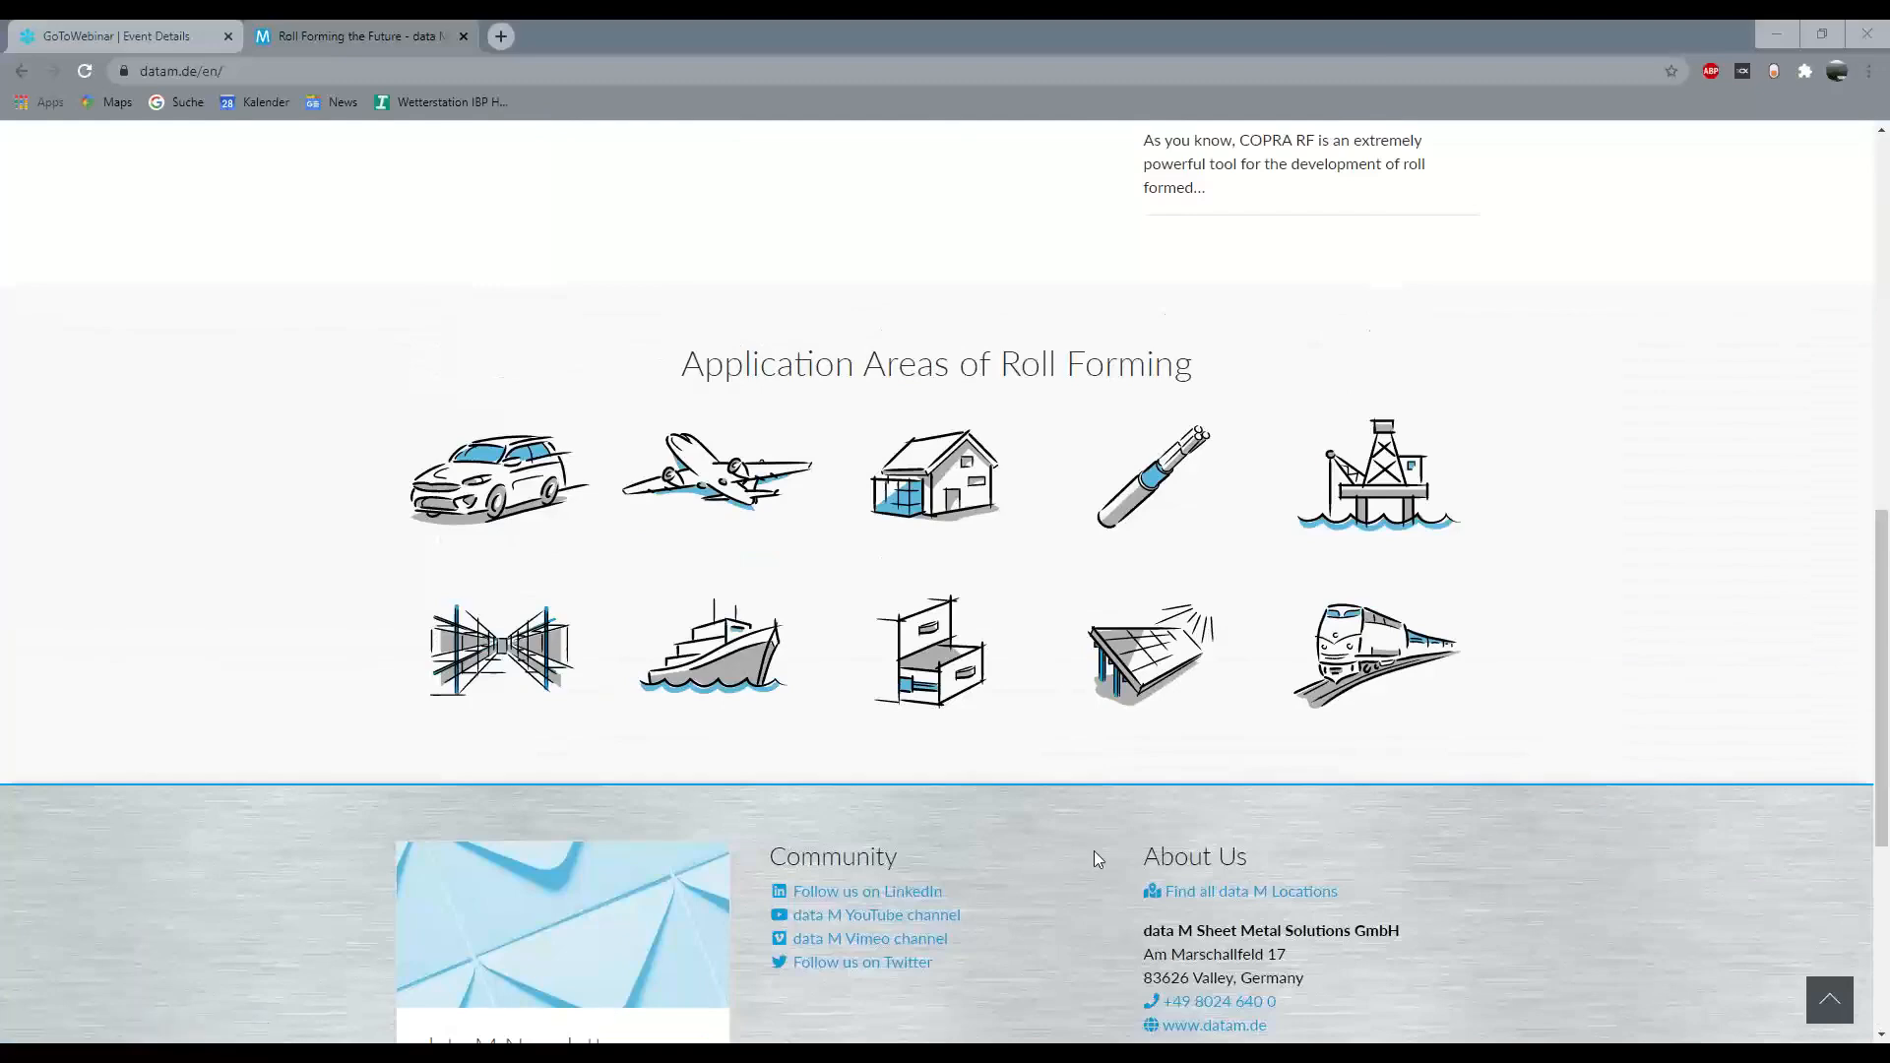
{"action": "scroll", "coordinate": [1094, 850], "scroll_direction": "up", "scroll_amount": 5}
{"action": "scroll", "coordinate": [1095, 850], "scroll_direction": "up", "scroll_amount": 5}
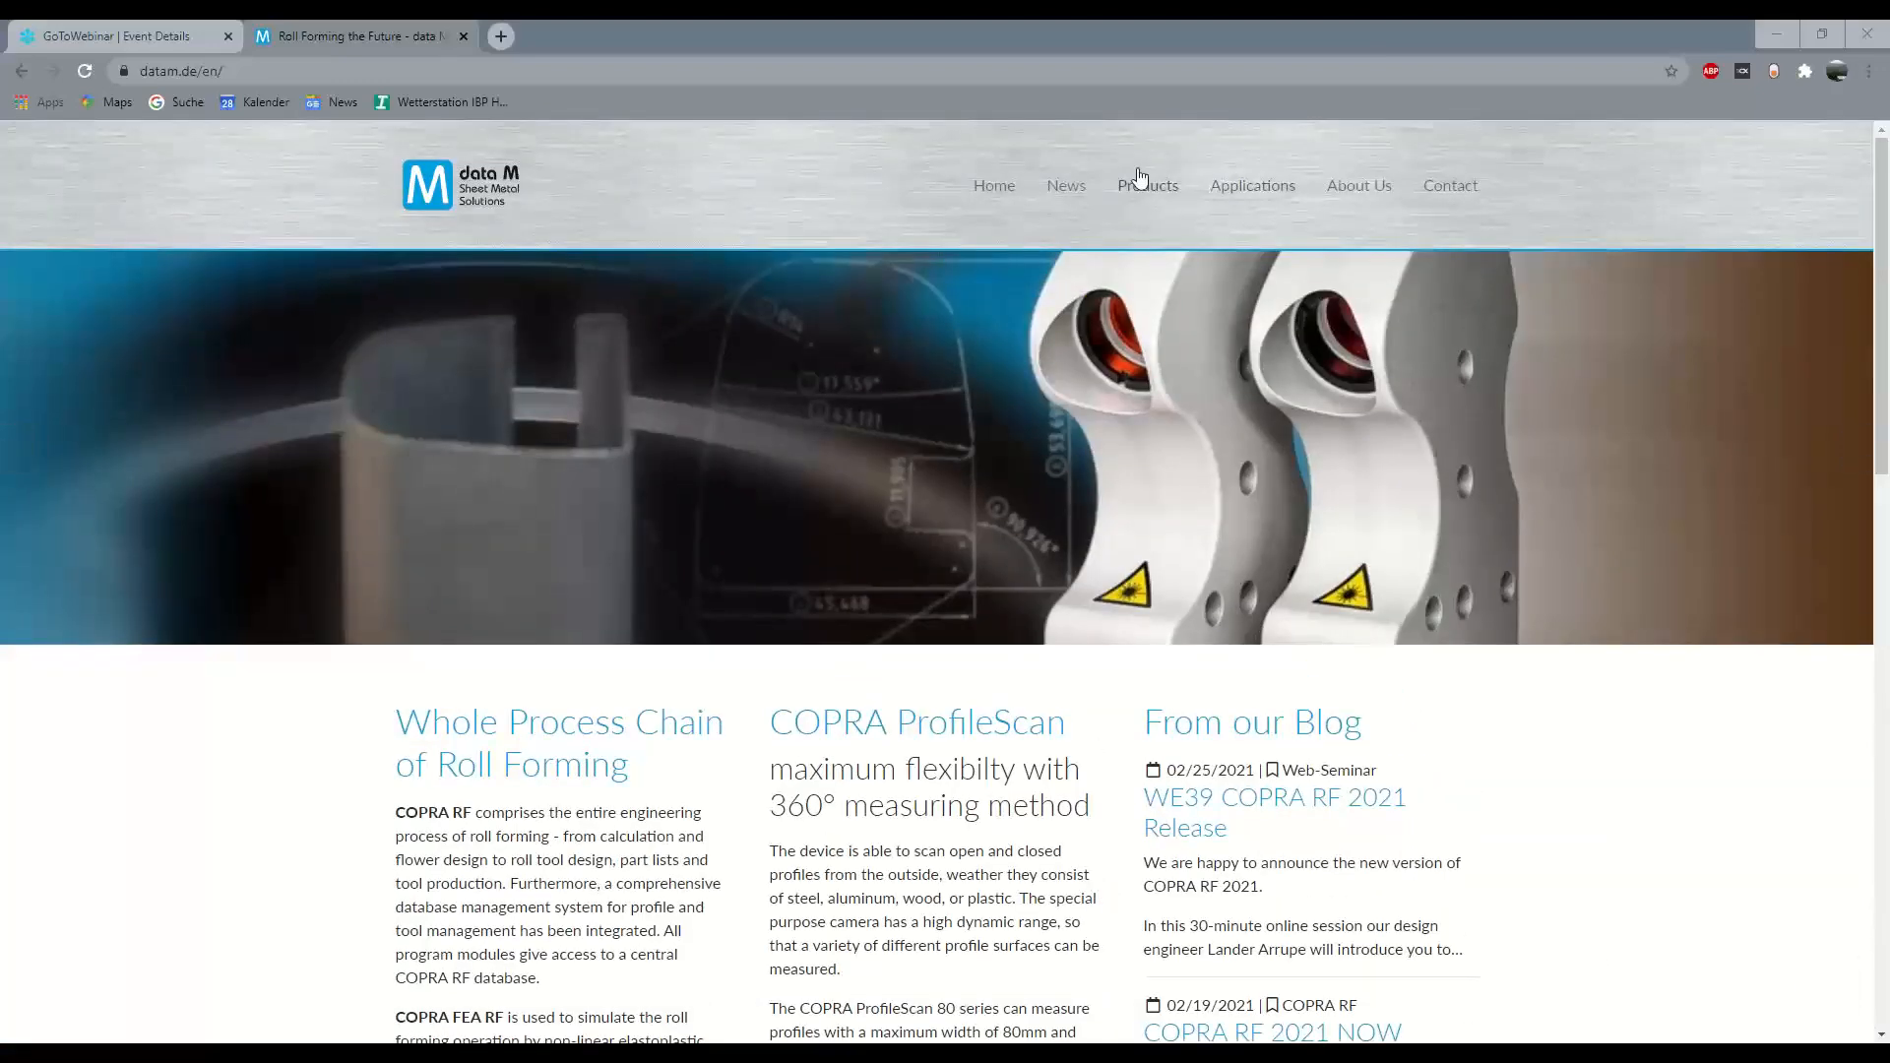
Step: Open the blog article "COPRA RF 2021 NOW Available" in the website's news and review its list of new features
{"action": "left_click", "coordinate": [1068, 189]}
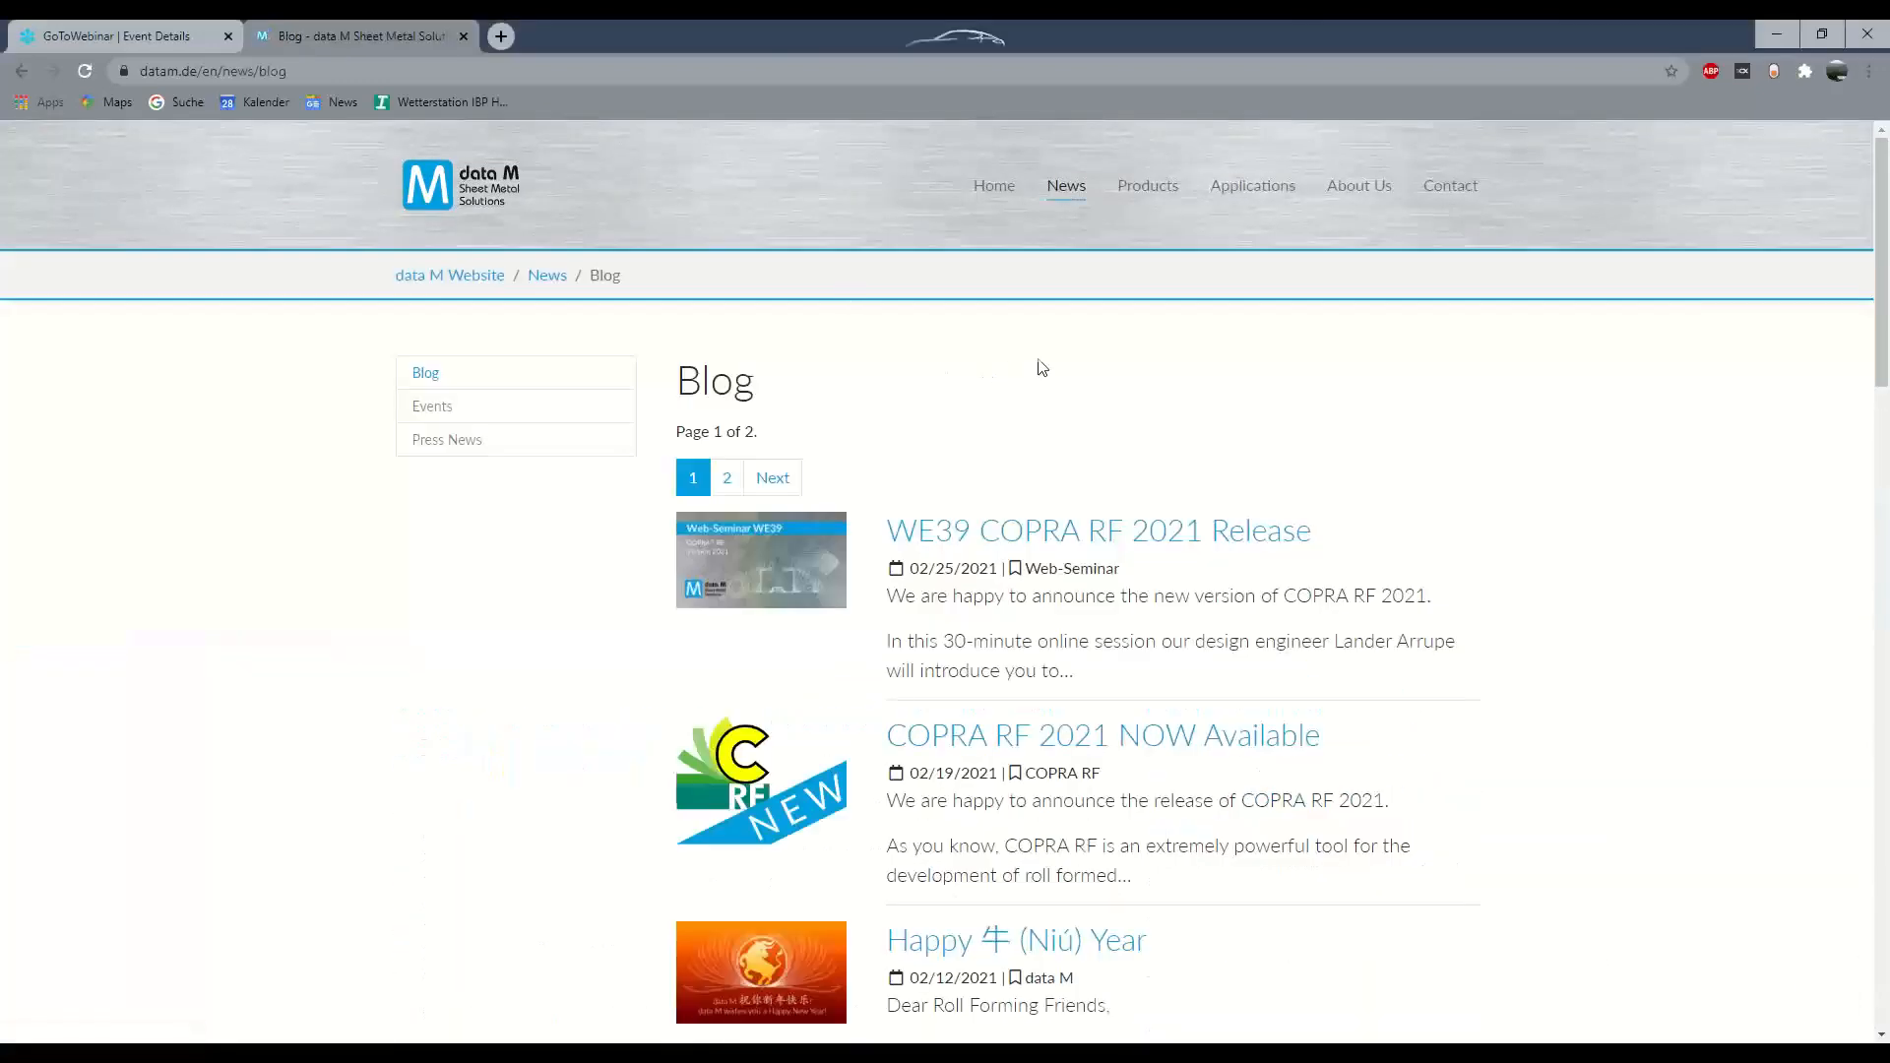
{"action": "left_click", "coordinate": [1019, 746]}
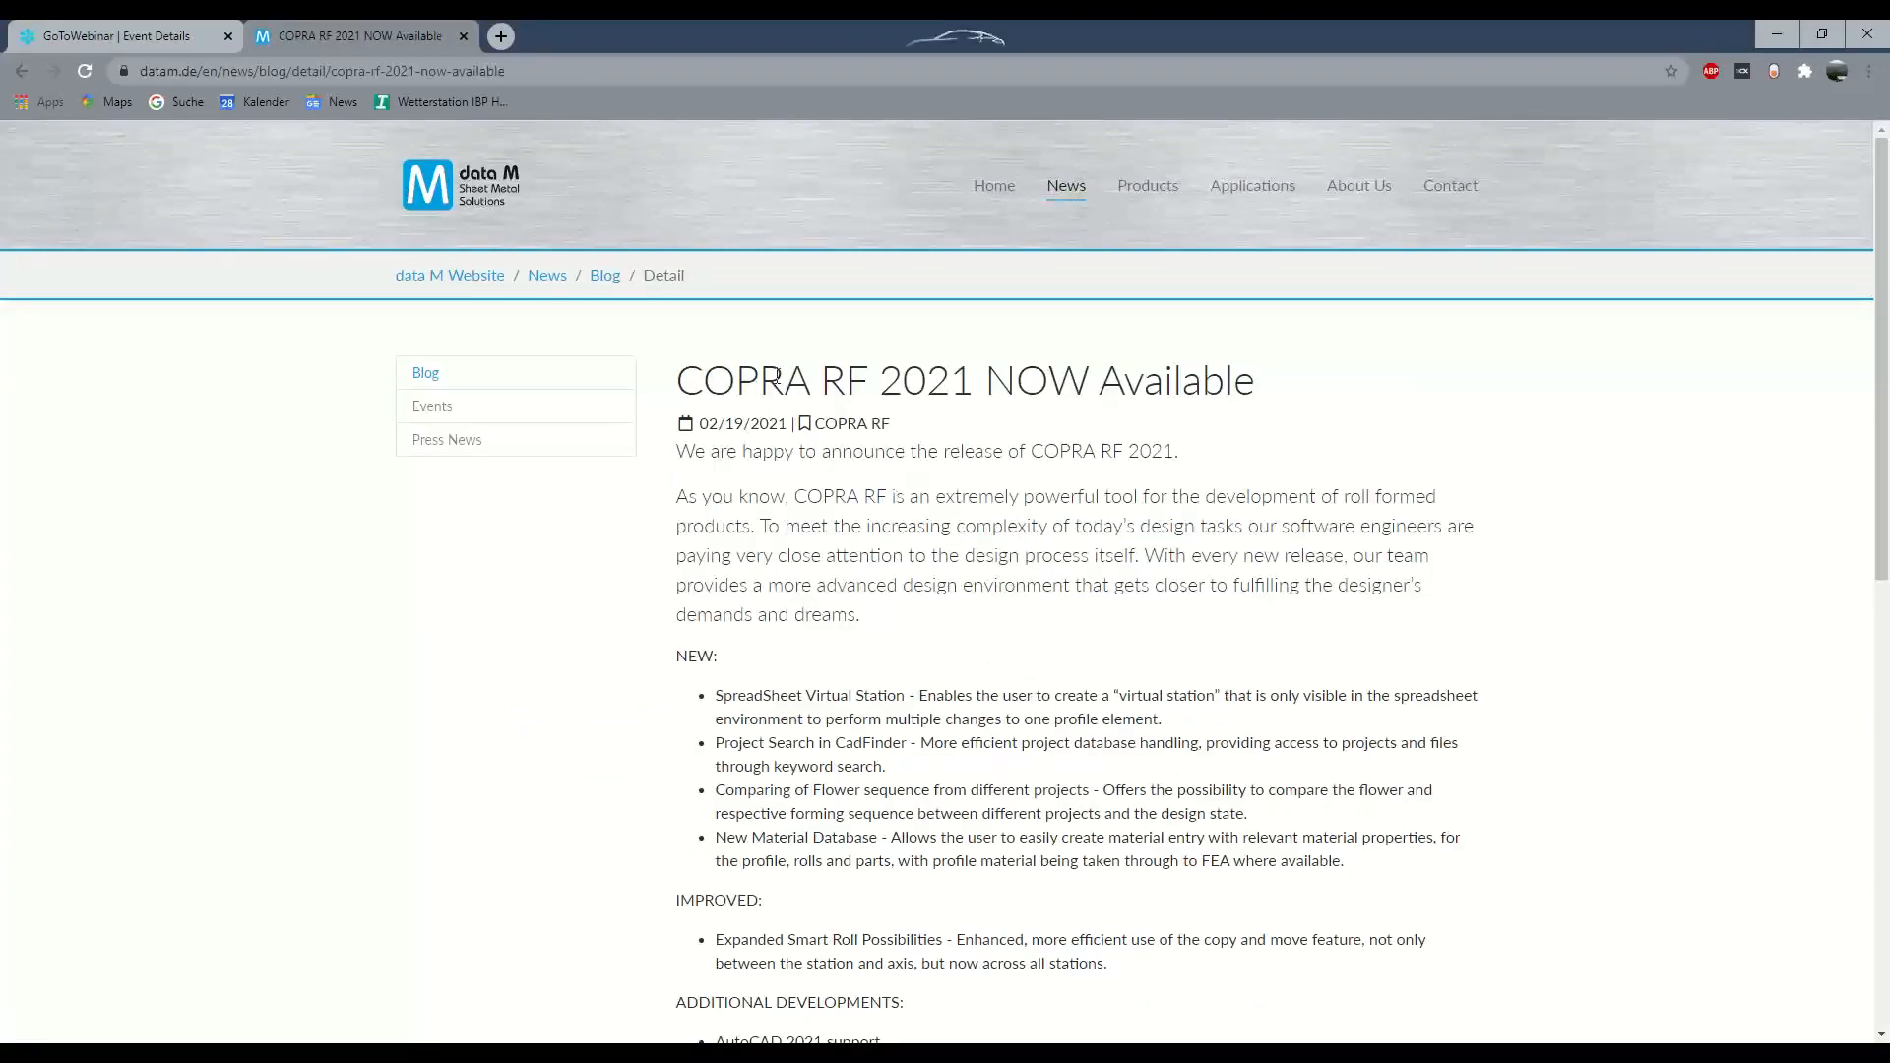
{"action": "left_click_drag", "start_coordinate": [760, 379], "coordinate": [984, 381]}
{"action": "scroll", "coordinate": [988, 434], "scroll_direction": "down", "scroll_amount": 1}
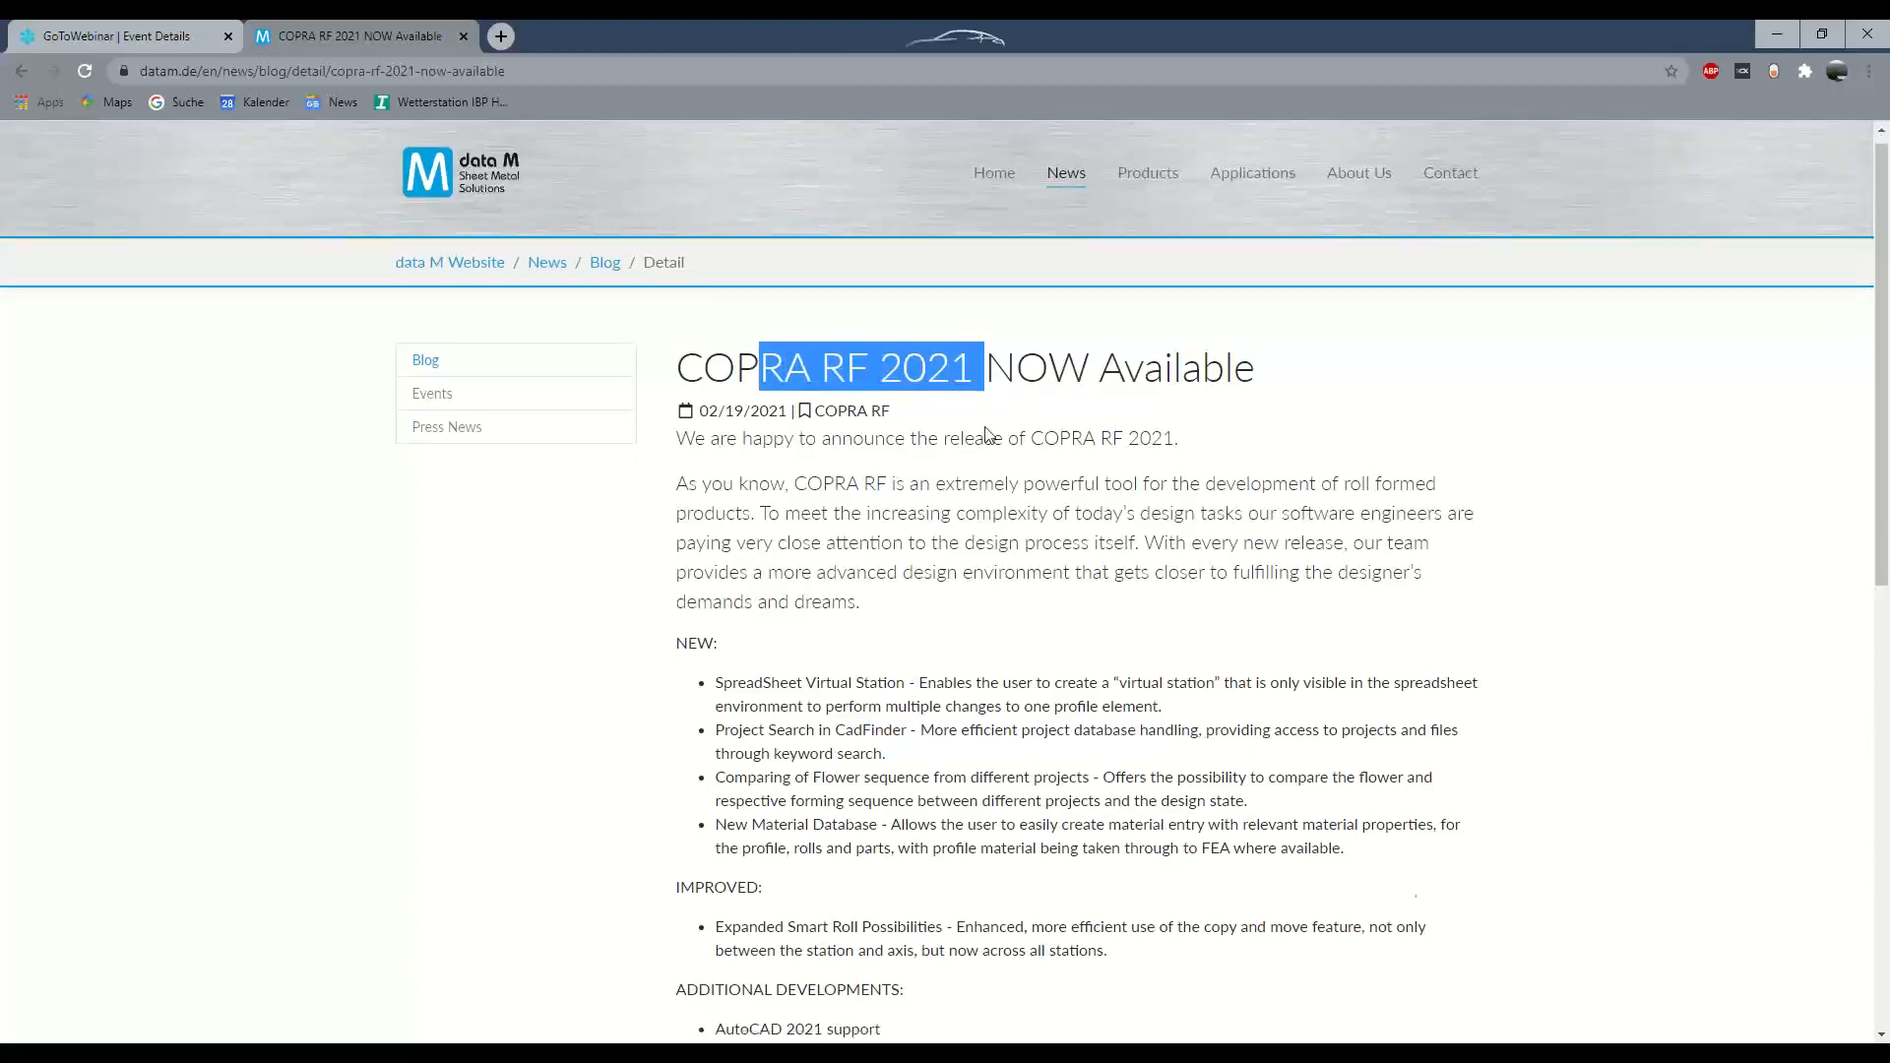
{"action": "scroll", "coordinate": [987, 434], "scroll_direction": "down", "scroll_amount": 2}
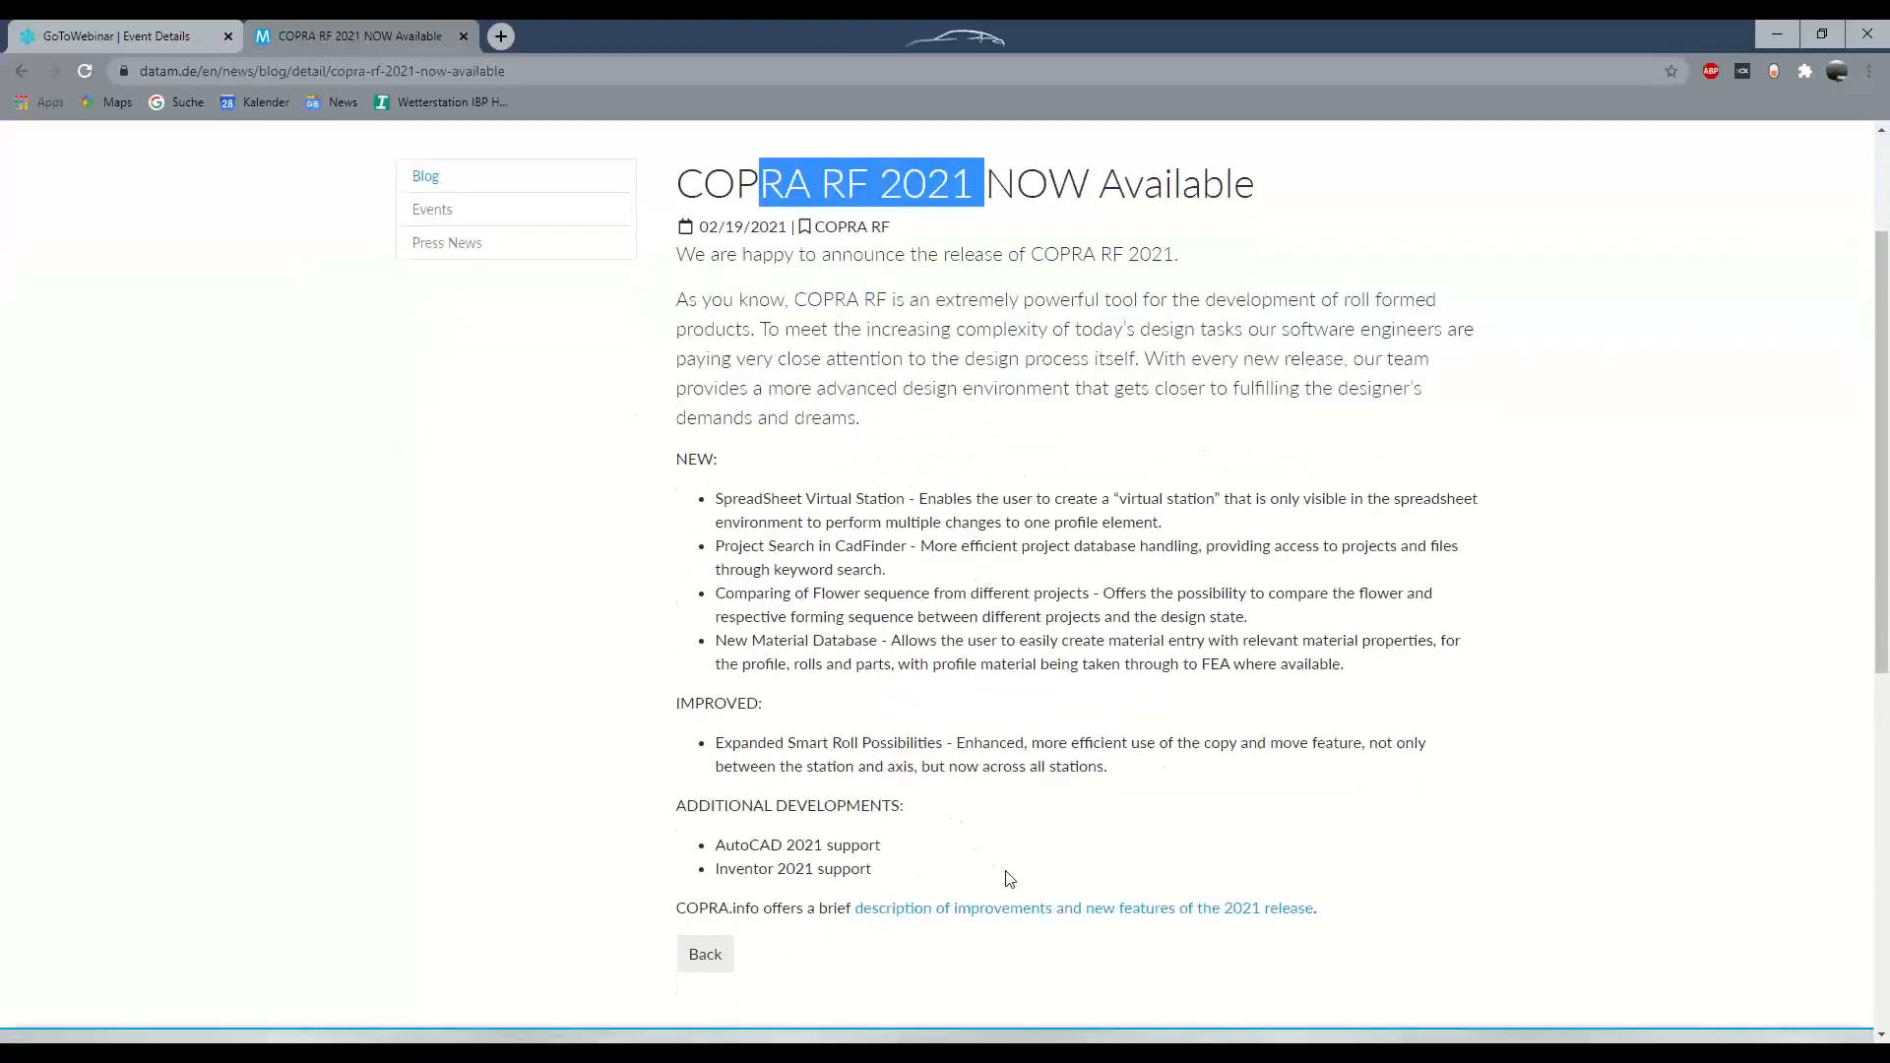
Step: Open the article's linked description of the 2021 release's improvements and new features and skim the What's New page
{"action": "left_click", "coordinate": [1041, 907]}
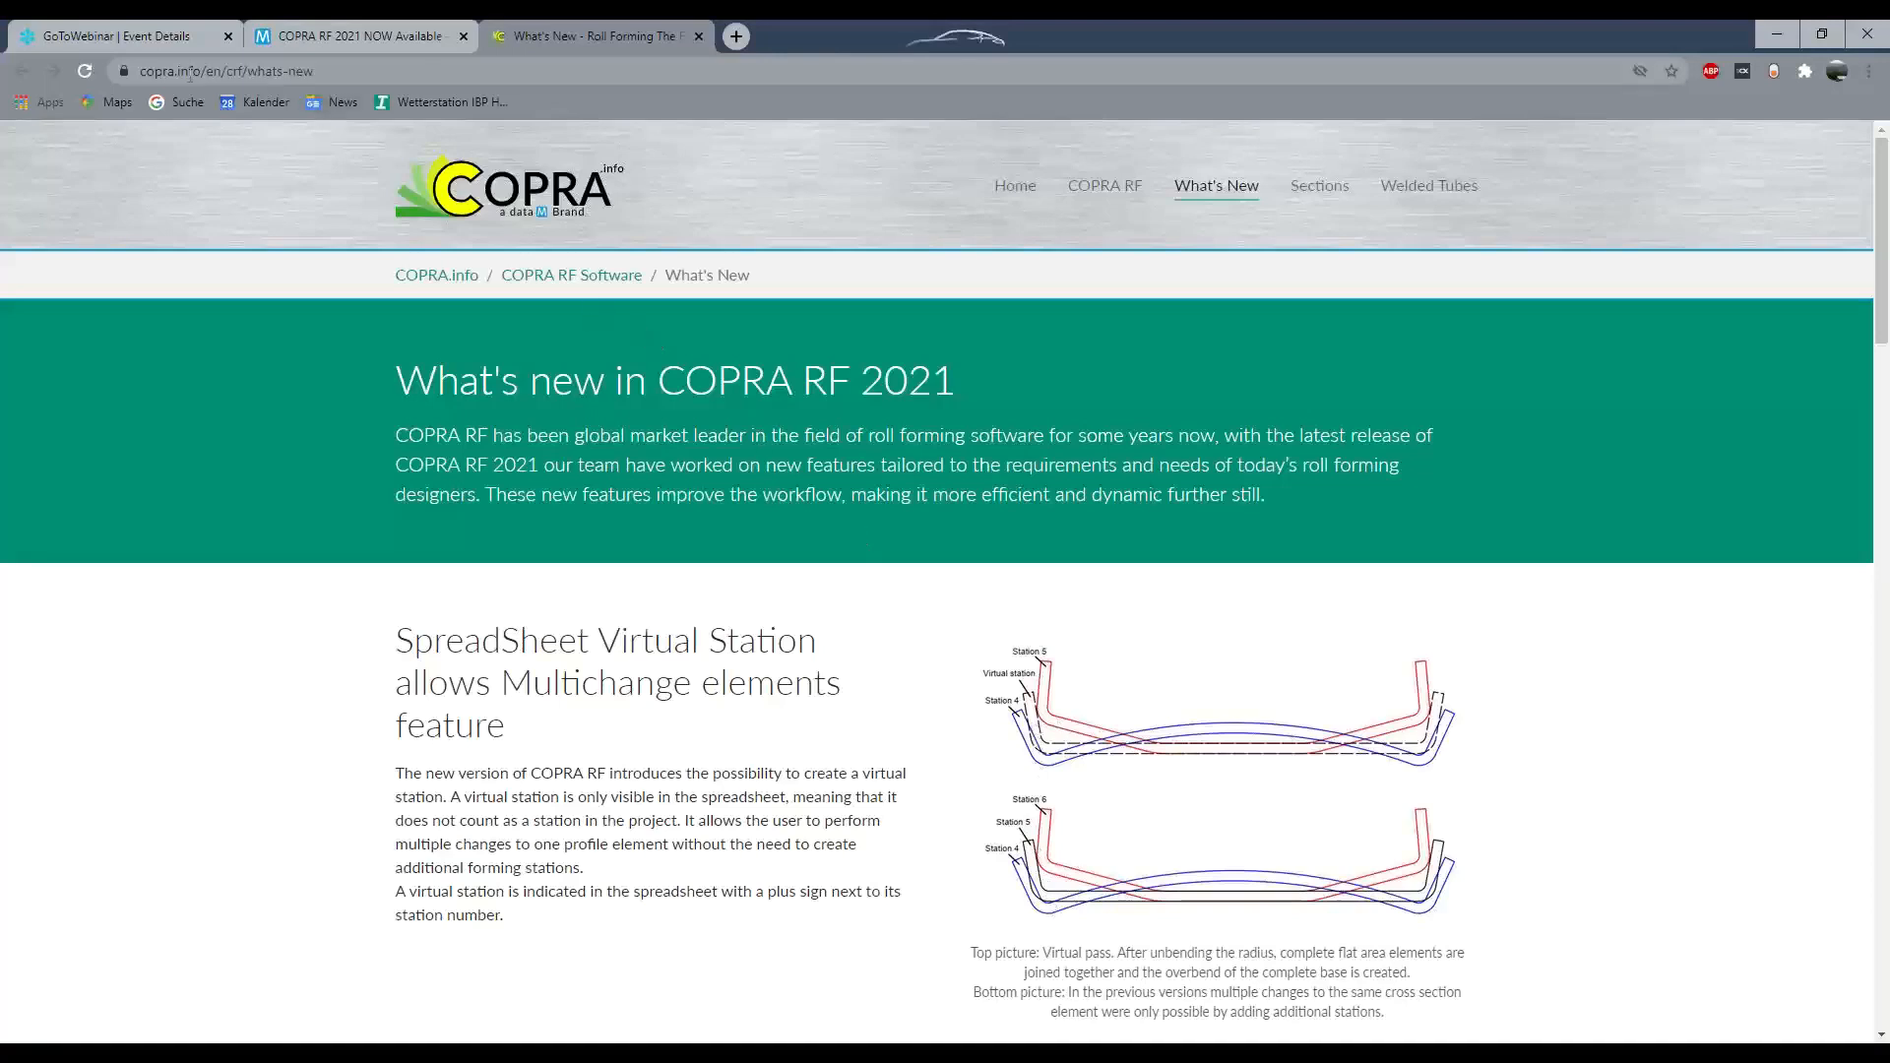
{"action": "left_click_drag", "start_coordinate": [164, 69], "coordinate": [254, 75]}
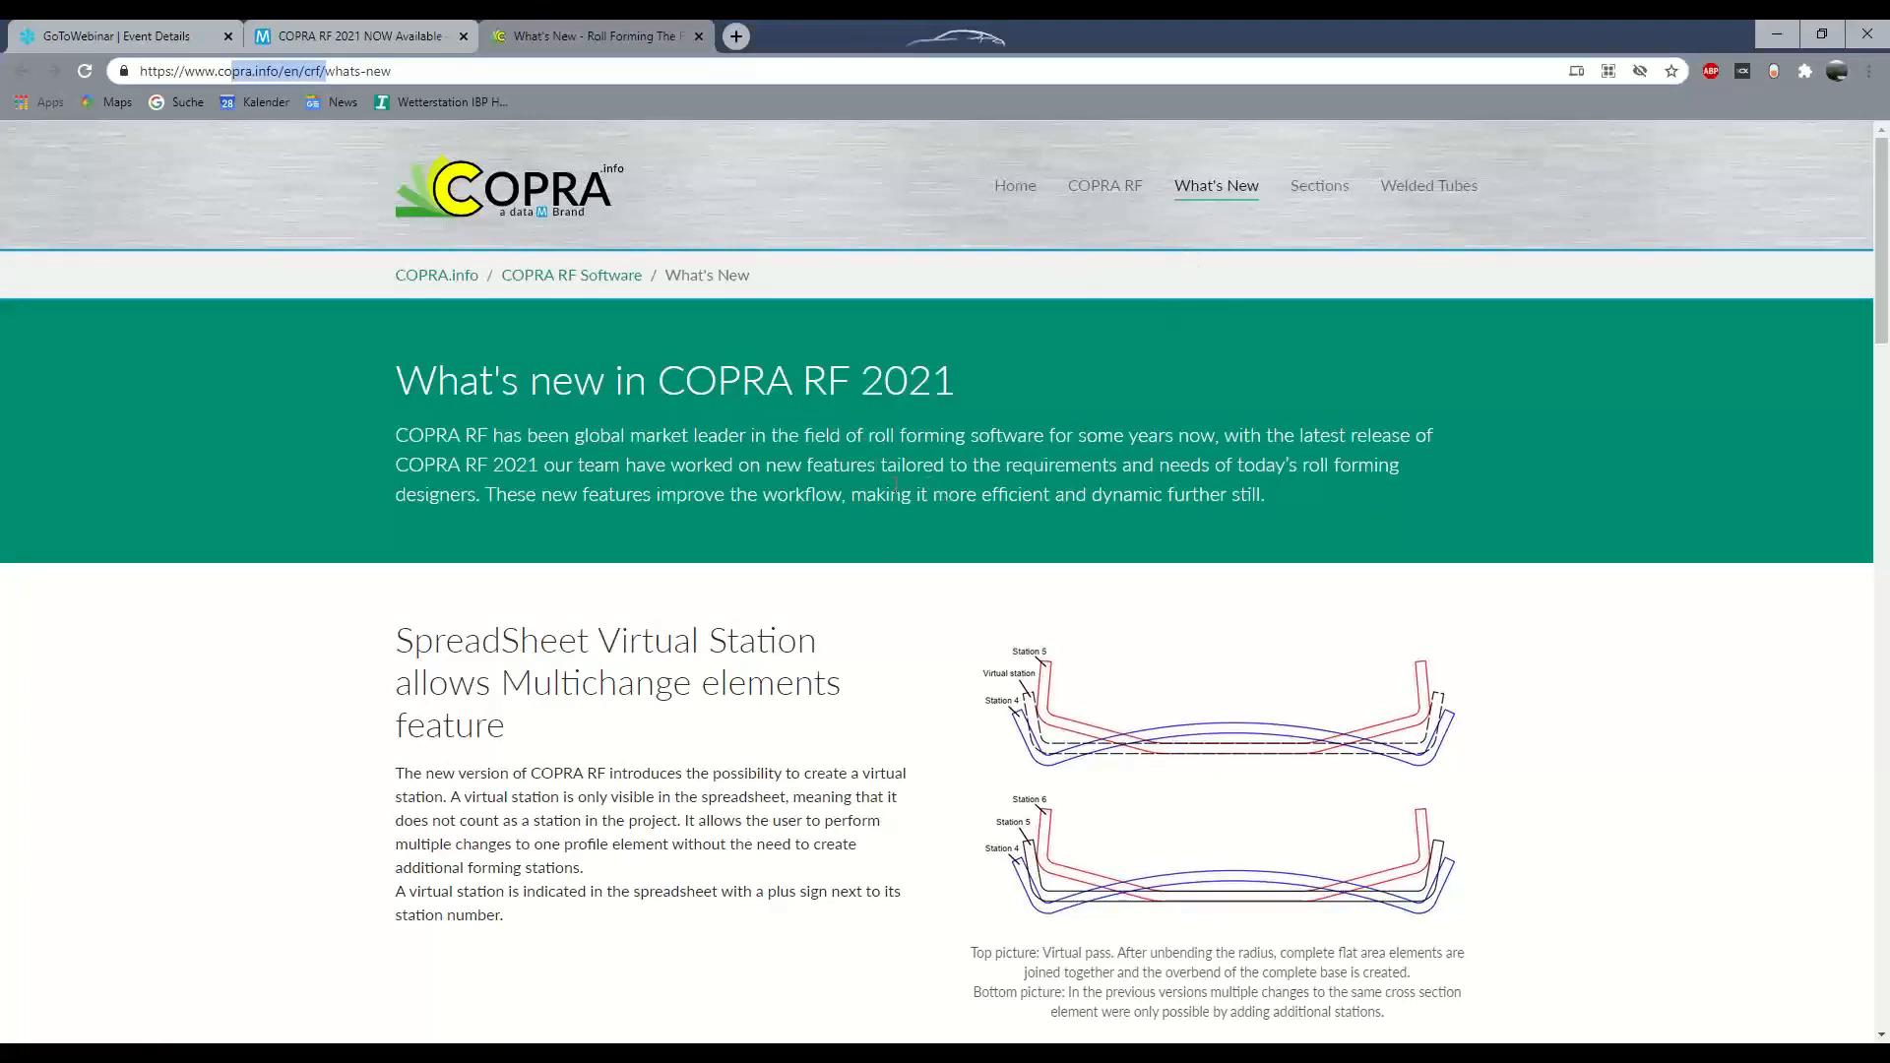
{"action": "left_click", "coordinate": [831, 477]}
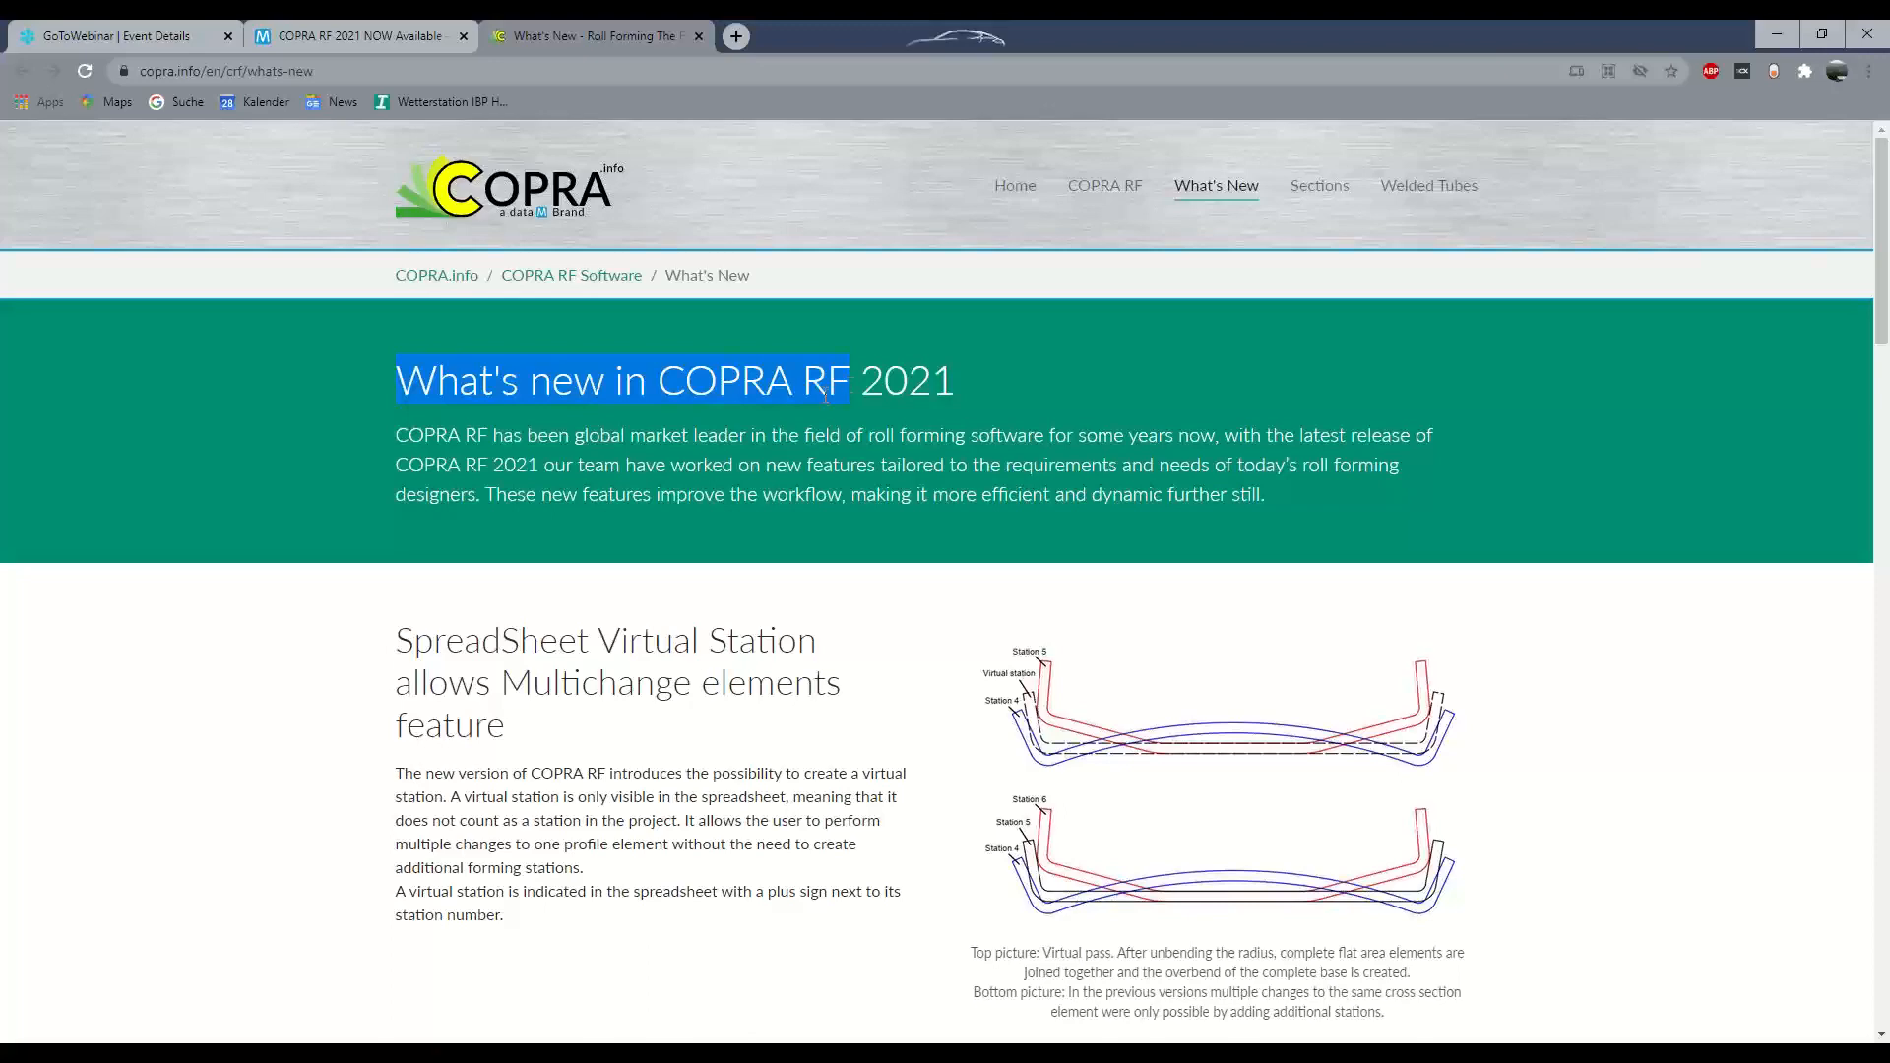
{"action": "scroll", "coordinate": [825, 394], "scroll_direction": "down", "scroll_amount": 5}
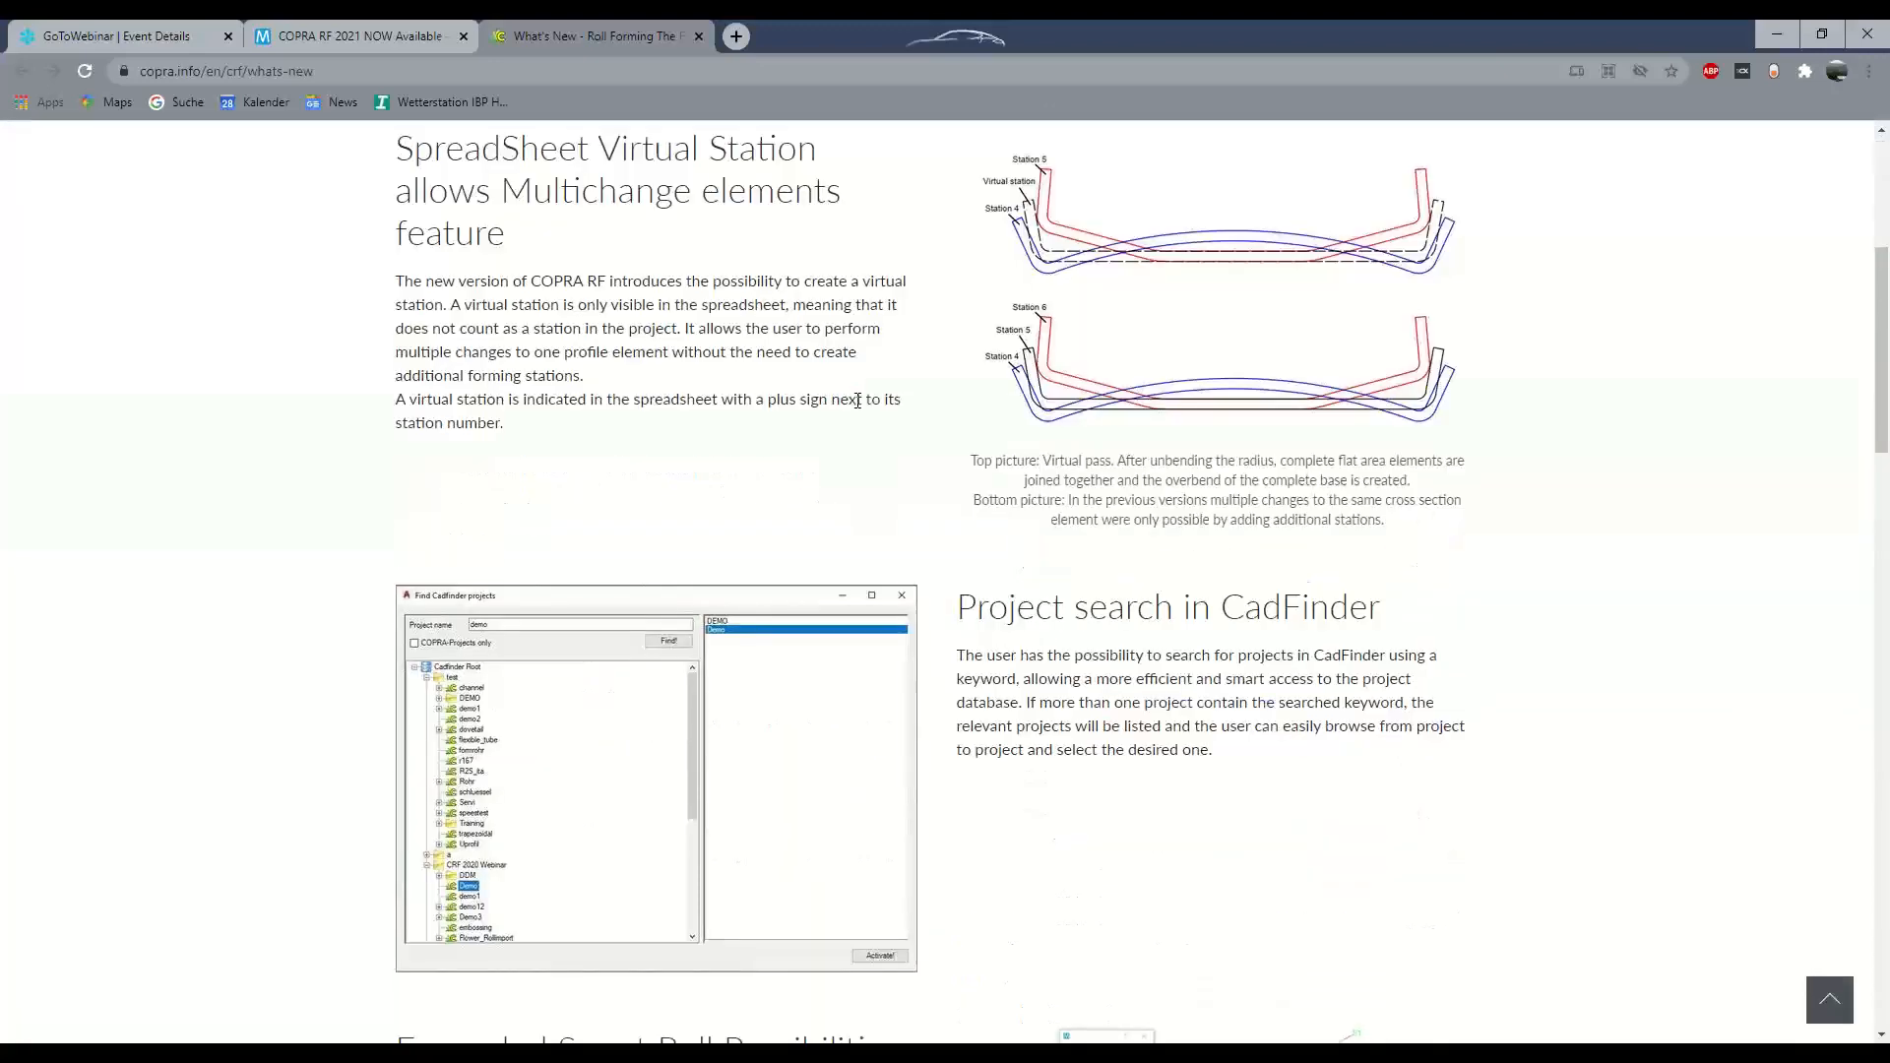
{"action": "scroll", "coordinate": [861, 406], "scroll_direction": "up", "scroll_amount": 3}
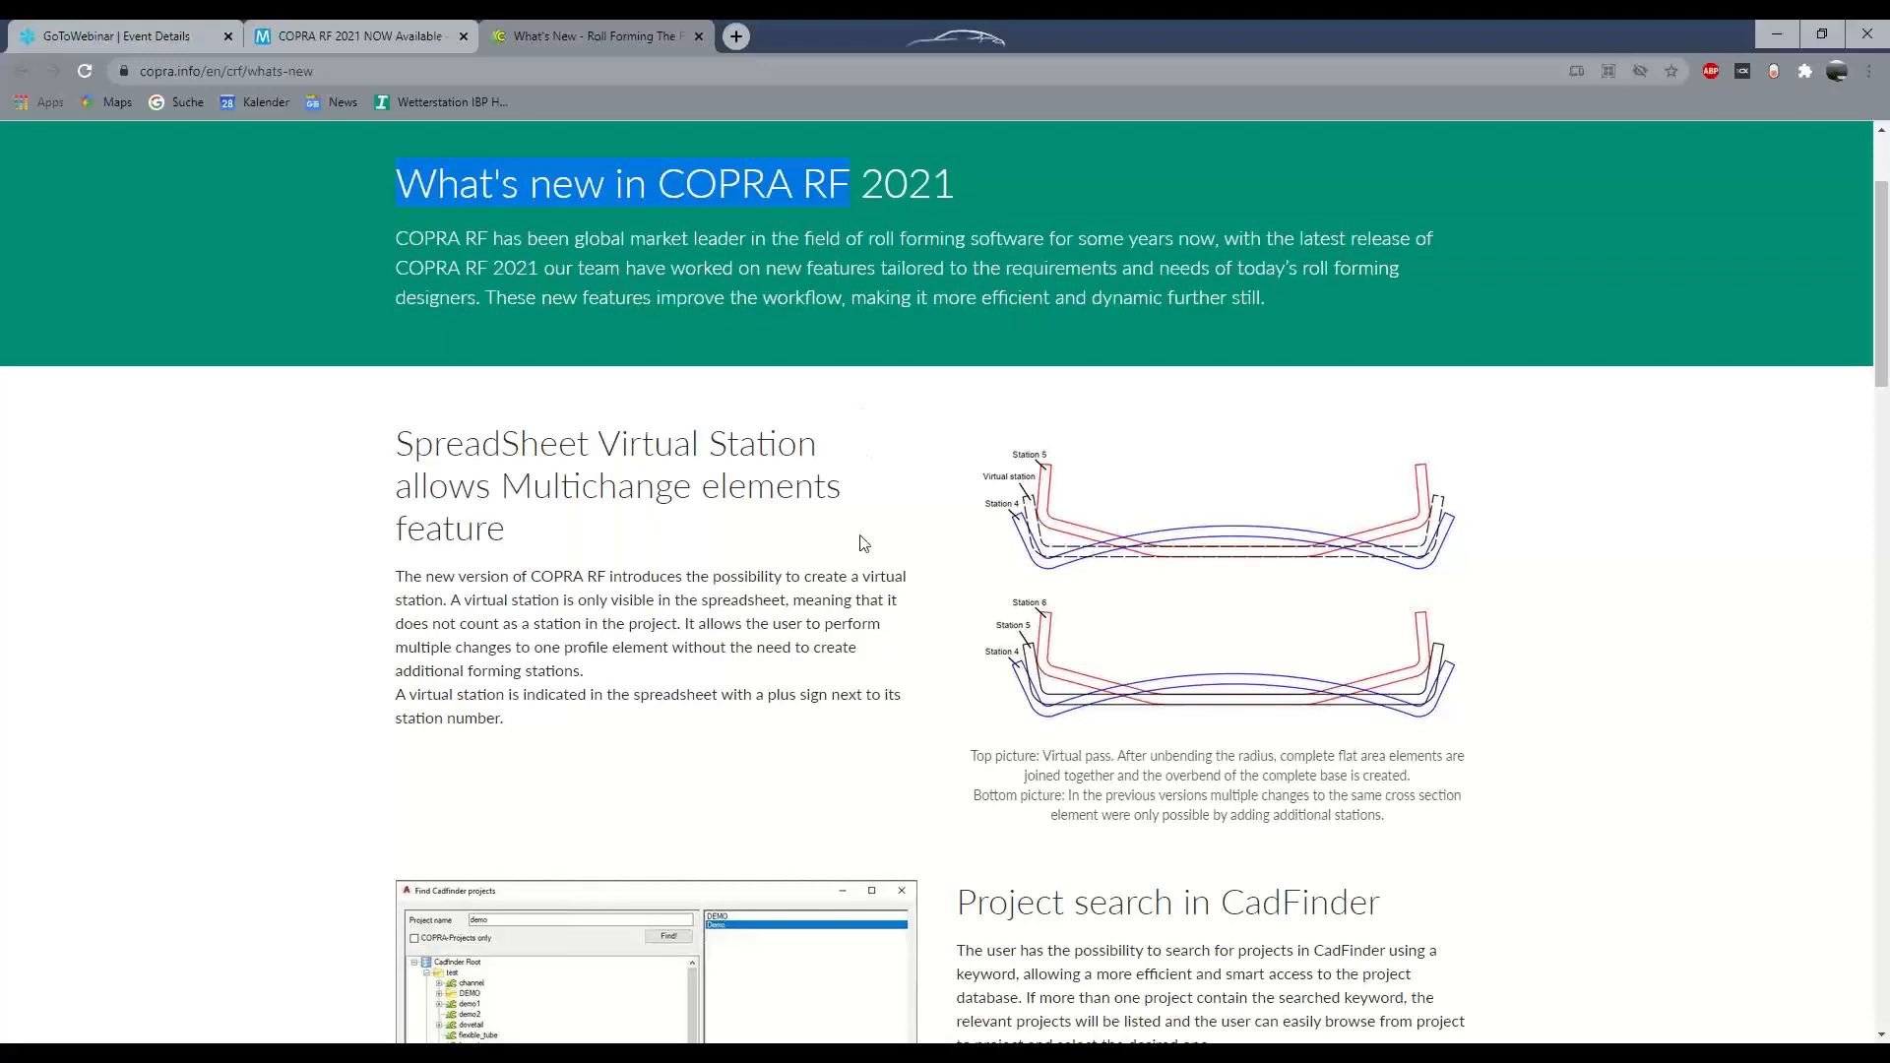
Step: Highlight parts of the "SpreadSheet Virtual Station allows Multichange elements feature" heading and examine that section
{"action": "left_click", "coordinate": [478, 469]}
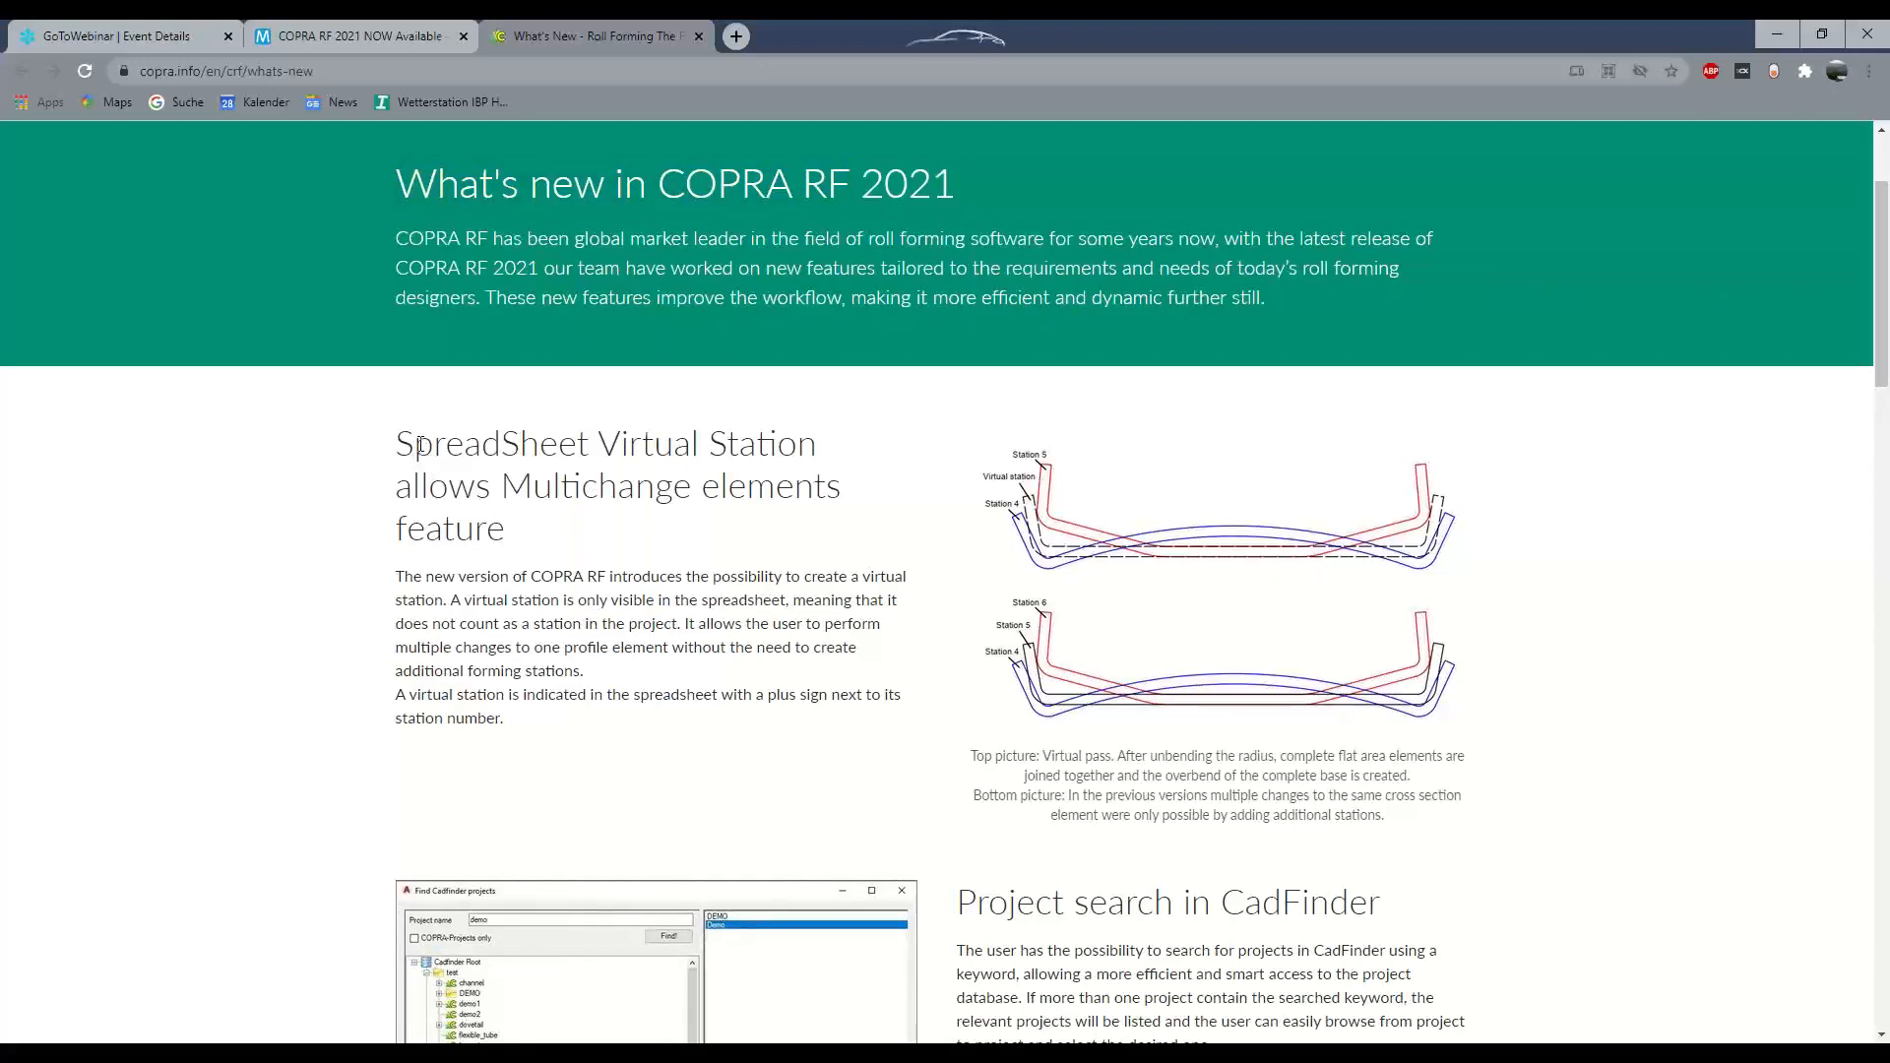
{"action": "left_click_drag", "start_coordinate": [418, 458], "coordinate": [793, 445]}
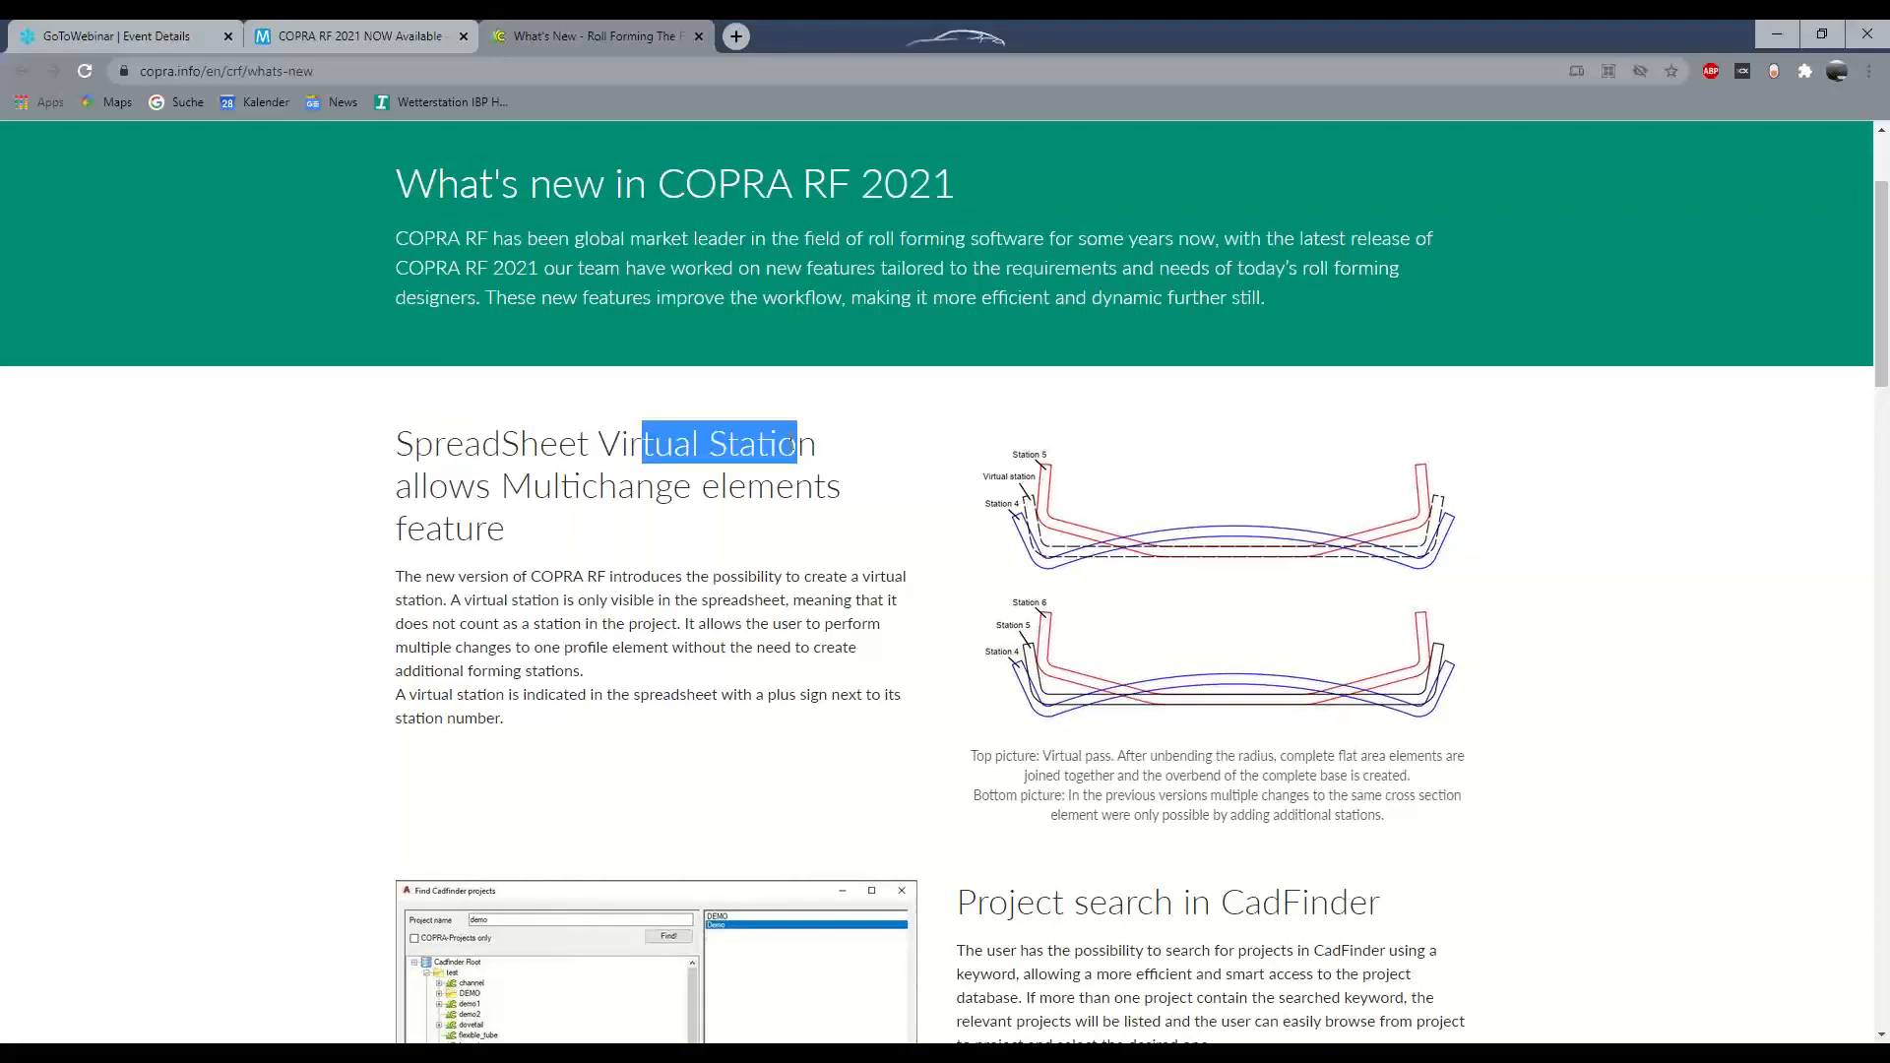
{"action": "left_click", "coordinate": [435, 436]}
{"action": "left_click_drag", "start_coordinate": [395, 443], "coordinate": [693, 441]}
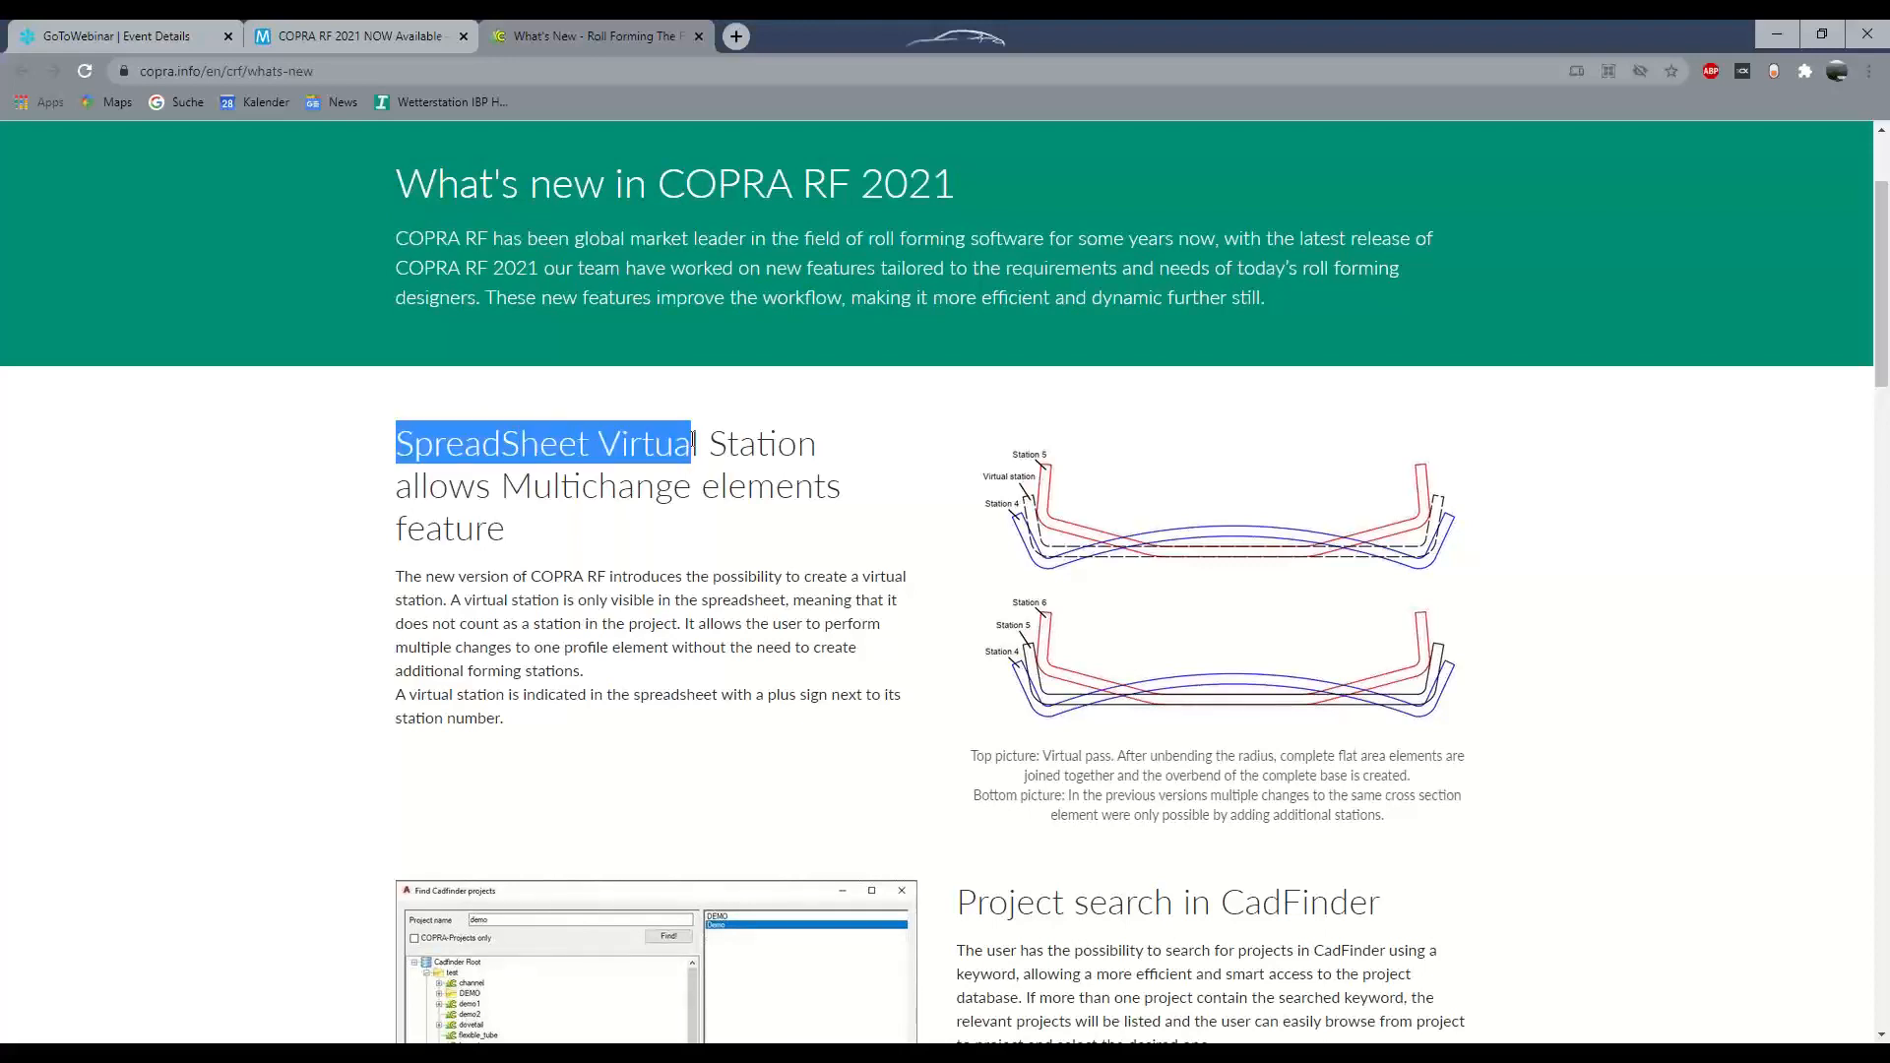
{"action": "left_click_drag", "start_coordinate": [447, 488], "coordinate": [655, 492]}
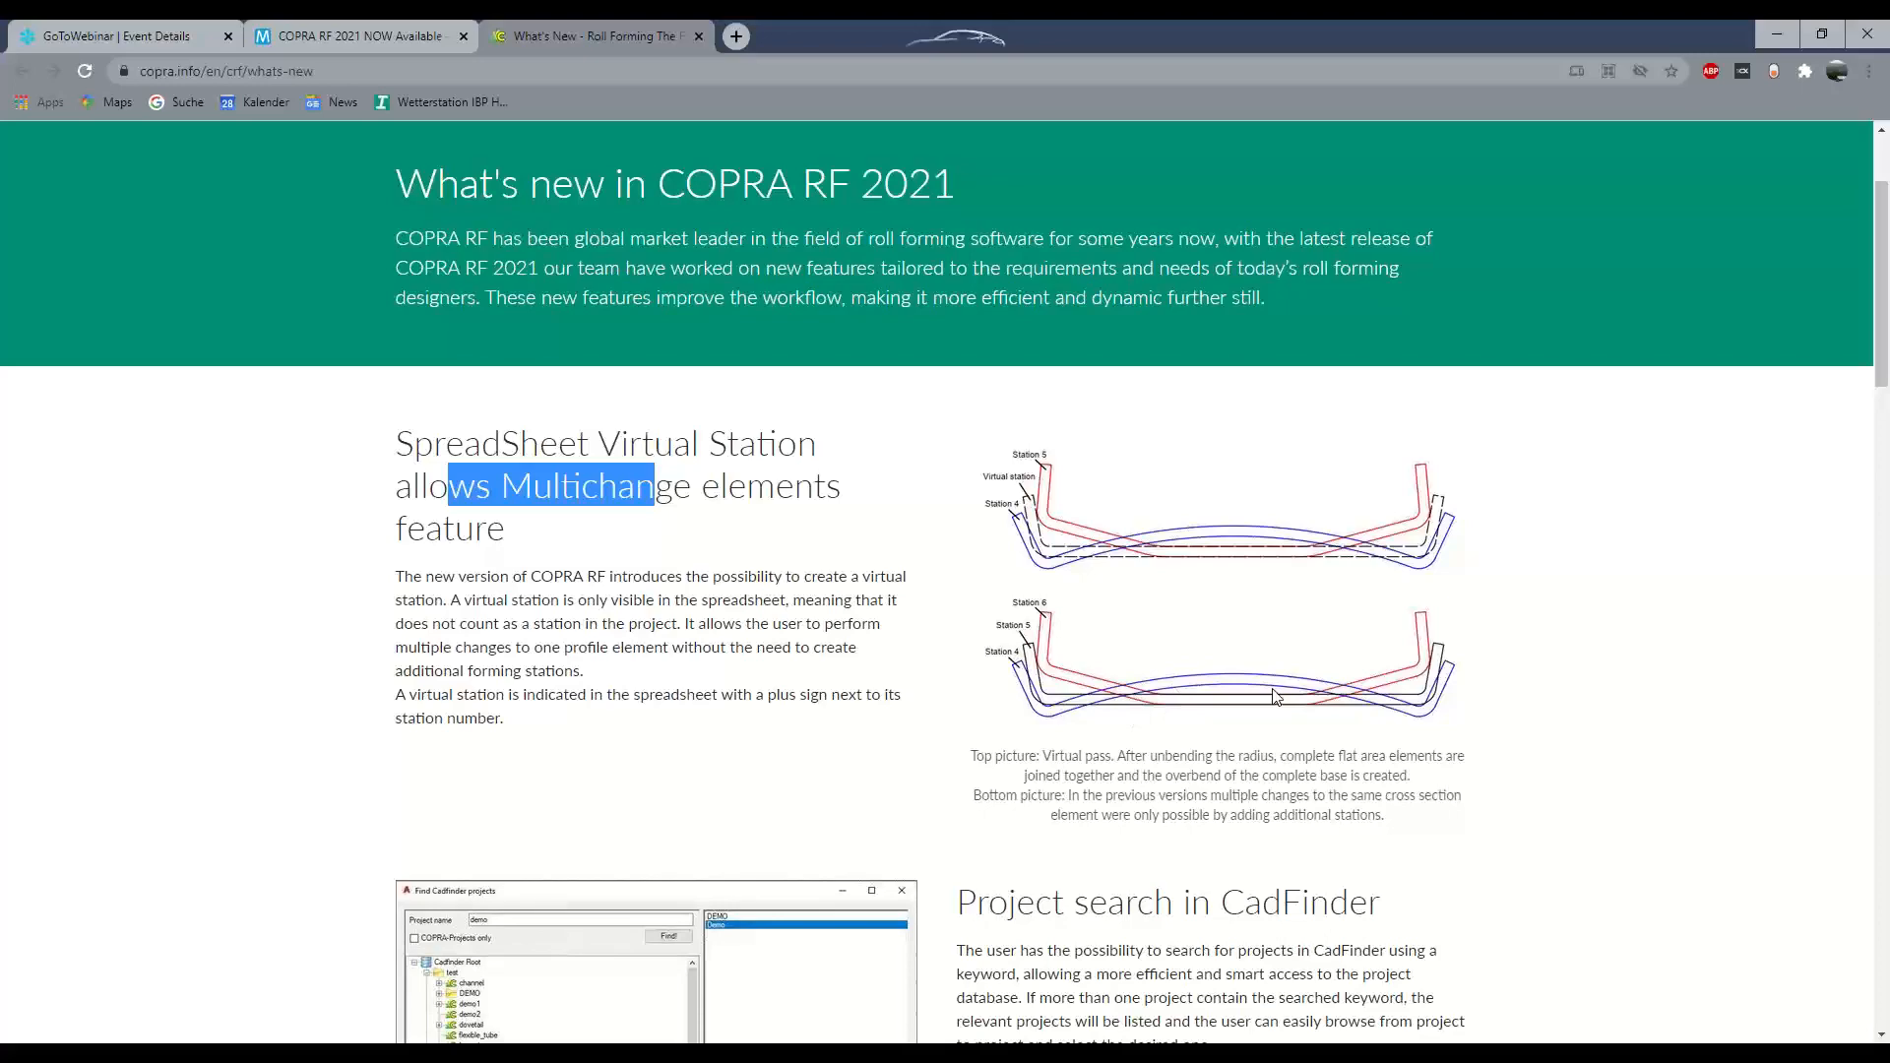
Step: Switch to AutoCAD Mechanical and inspect the rolls of the demo1 project, ending with stations 4 and 3
{"action": "left_click", "coordinate": [238, 1026]}
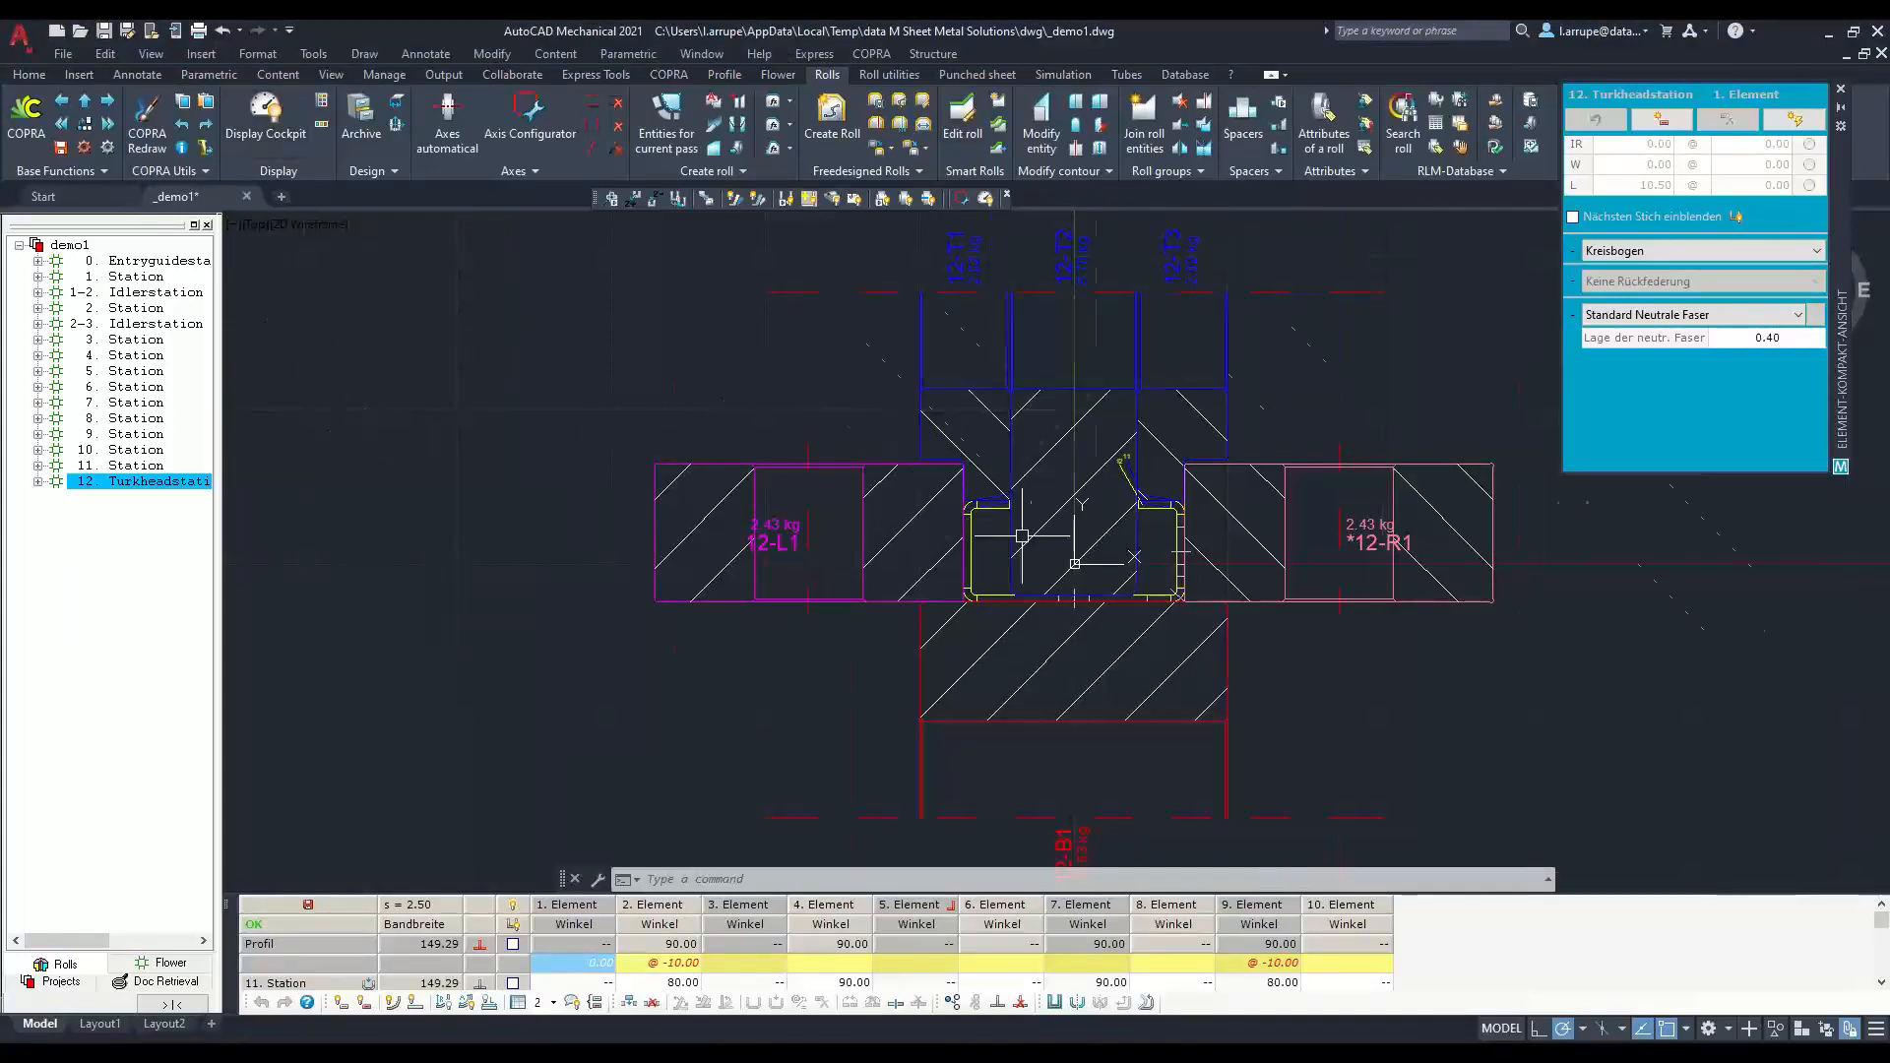
{"action": "scroll", "coordinate": [1037, 548], "scroll_direction": "up", "scroll_amount": 4}
{"action": "middle_click_drag", "start_coordinate": [1055, 549], "coordinate": [1019, 511]}
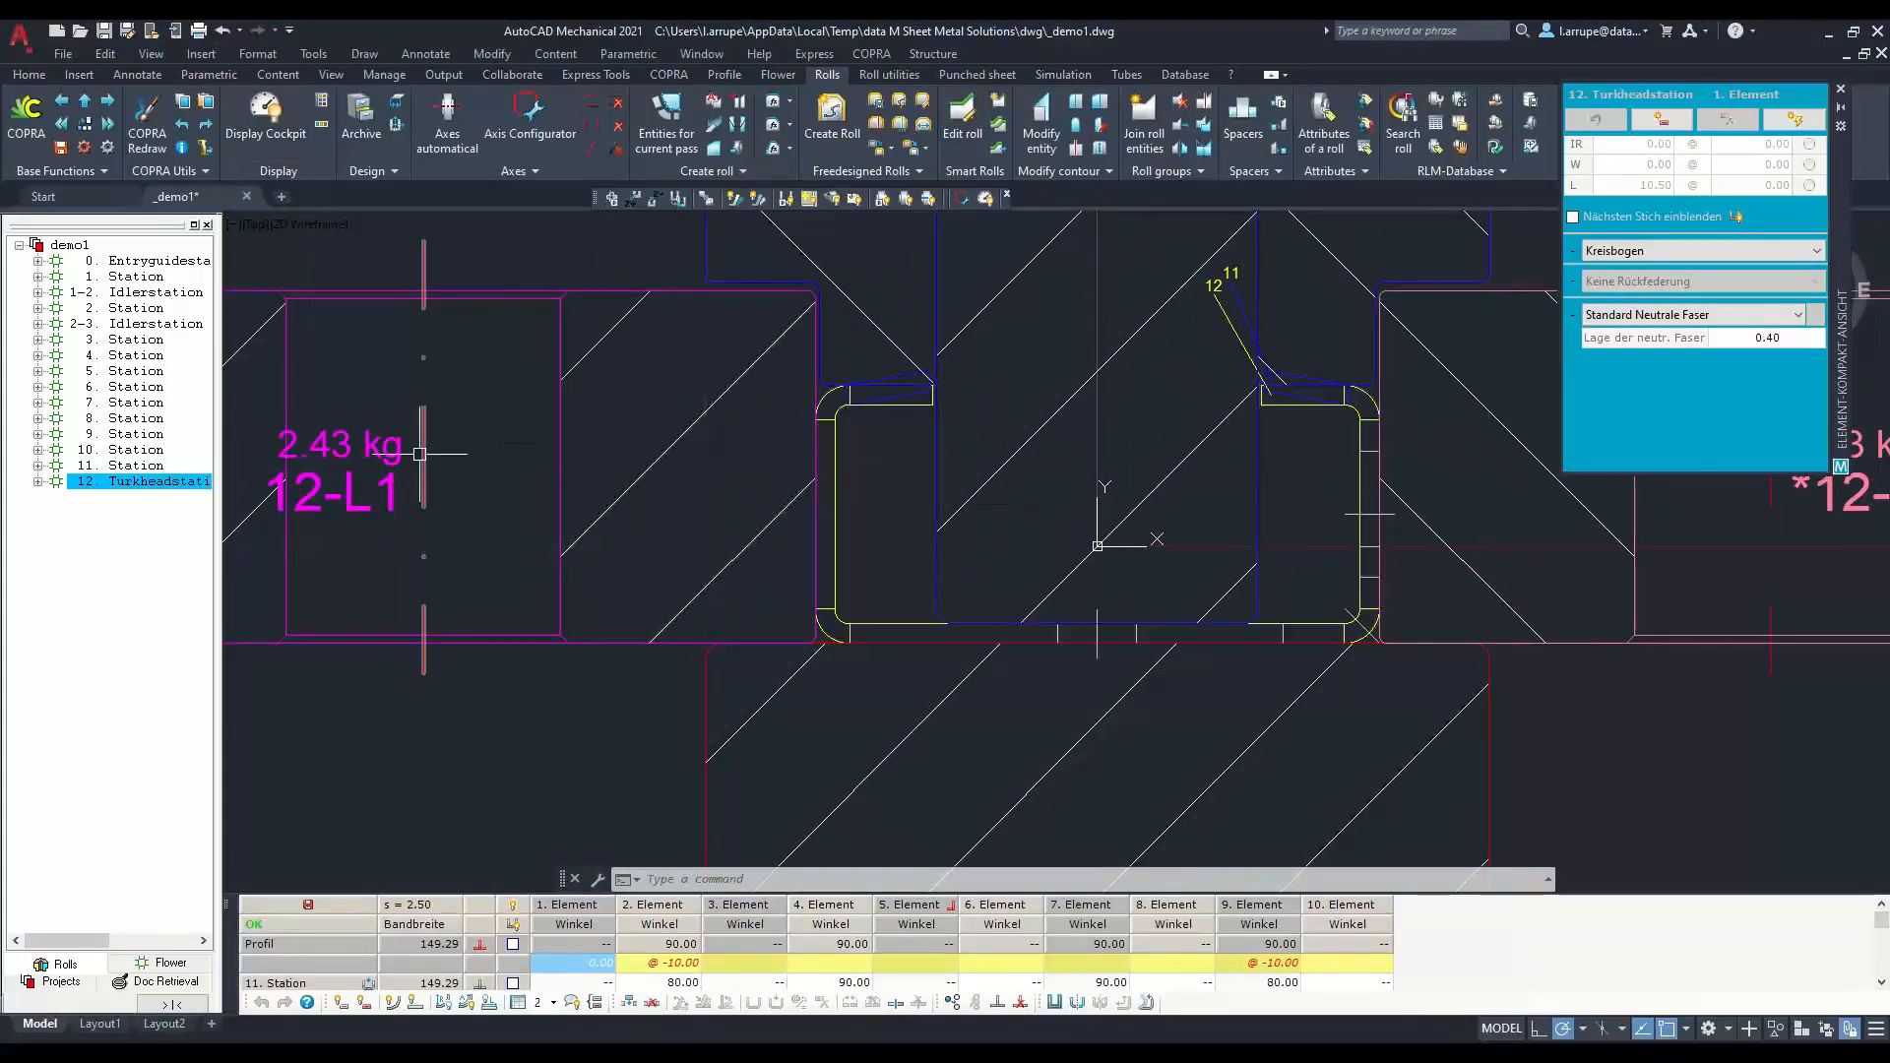
{"action": "left_click", "coordinate": [147, 386]}
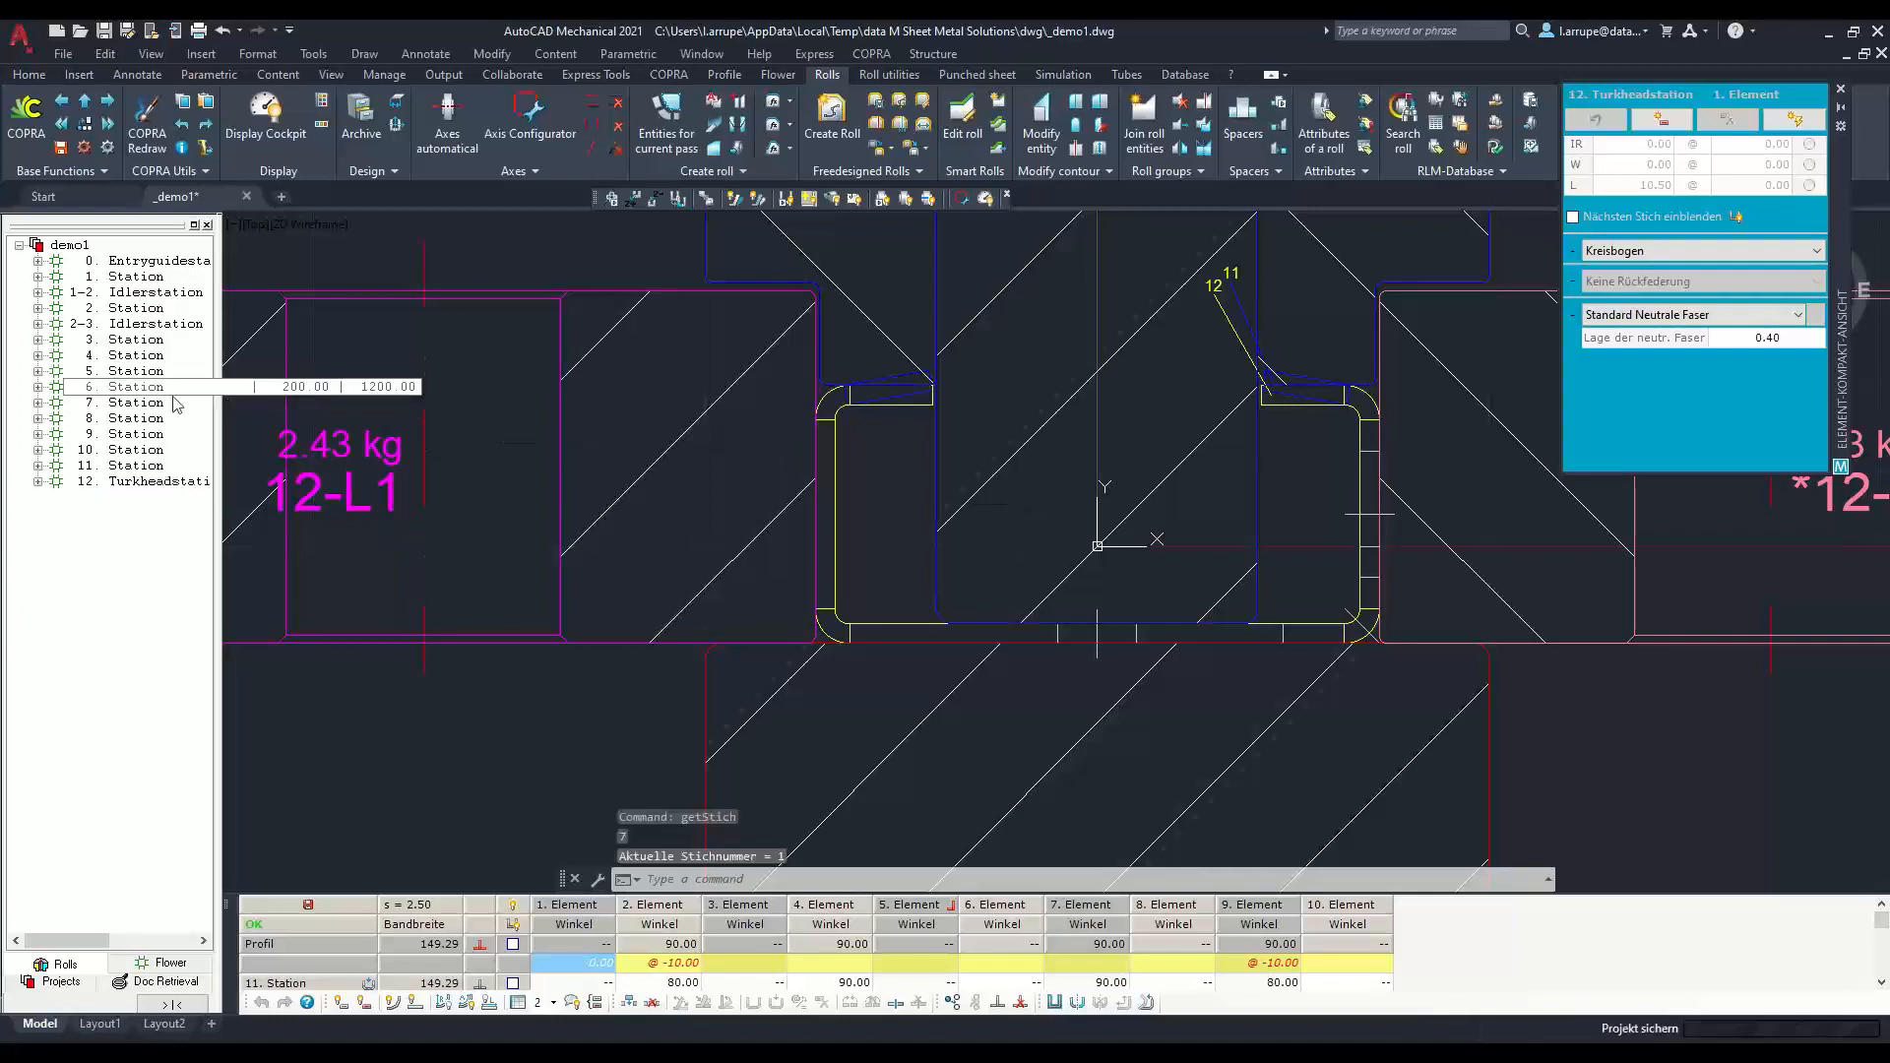
{"action": "double_click", "coordinate": [162, 389]}
{"action": "double_click", "coordinate": [135, 357]}
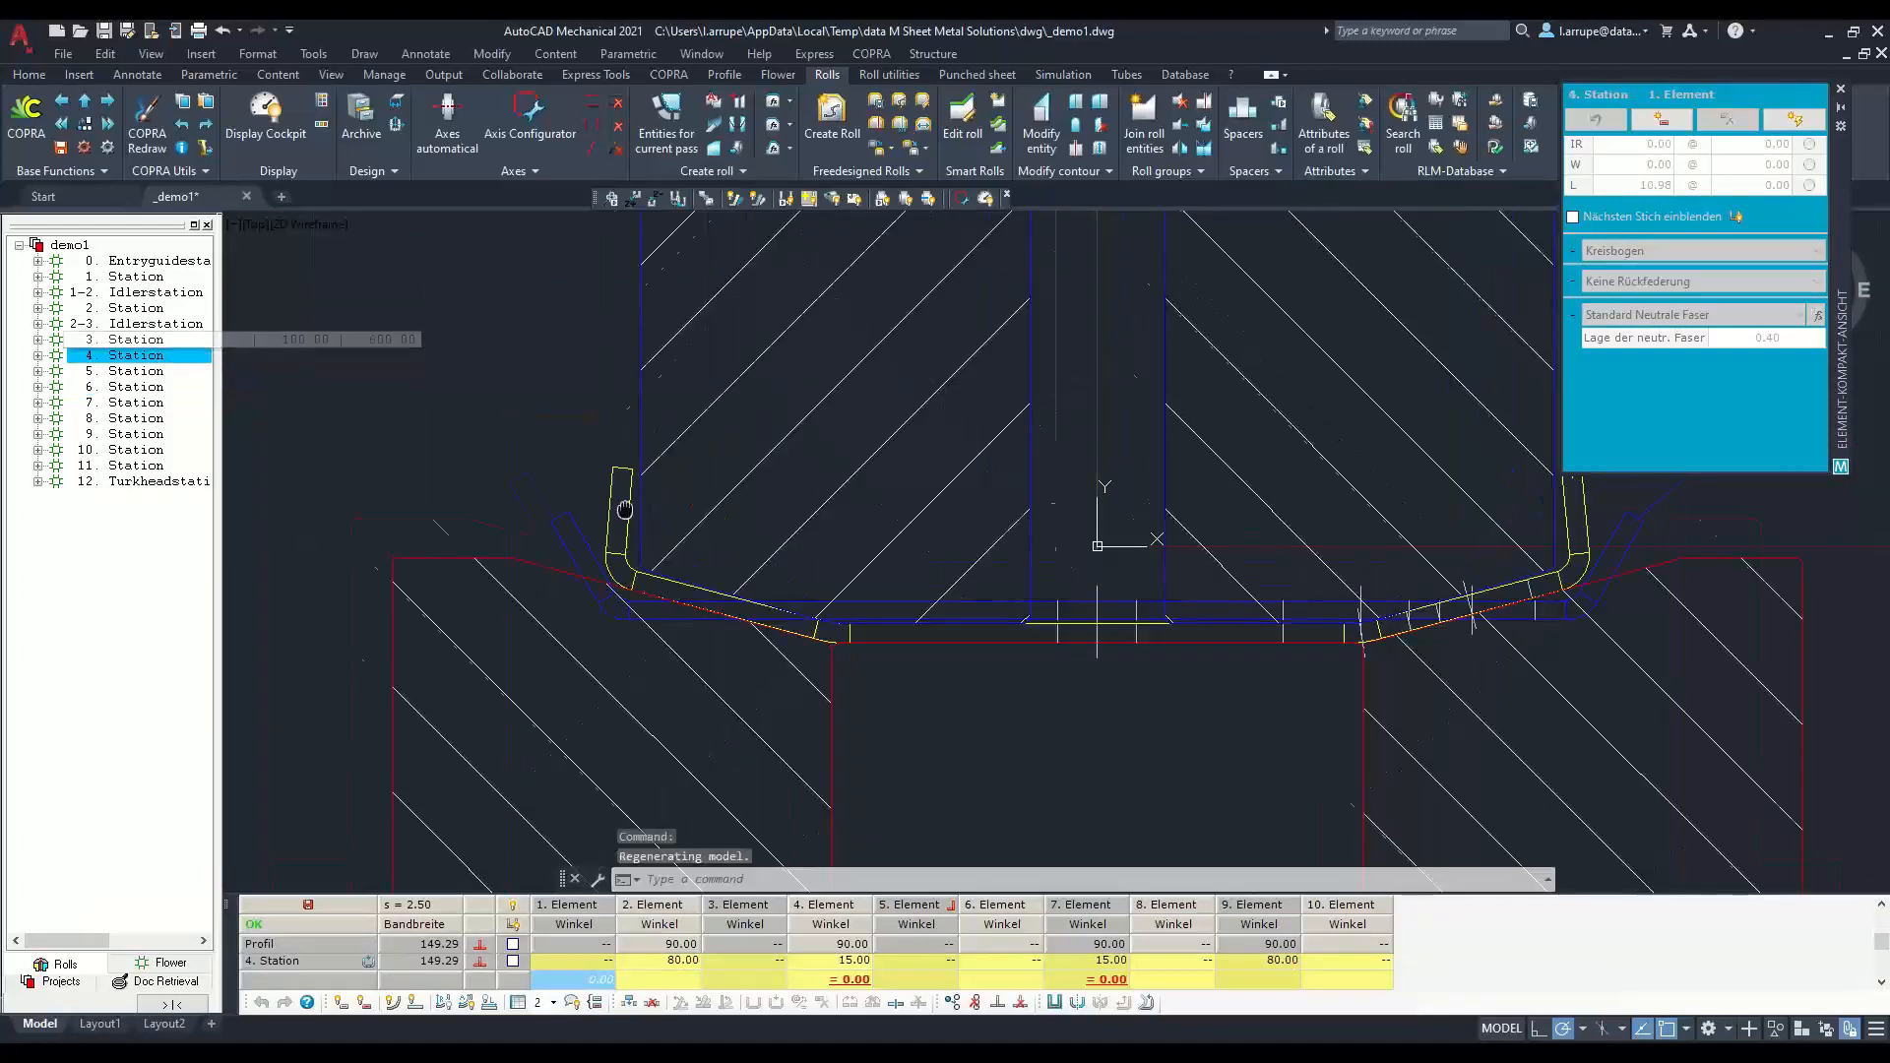
{"action": "double_click", "coordinate": [167, 340]}
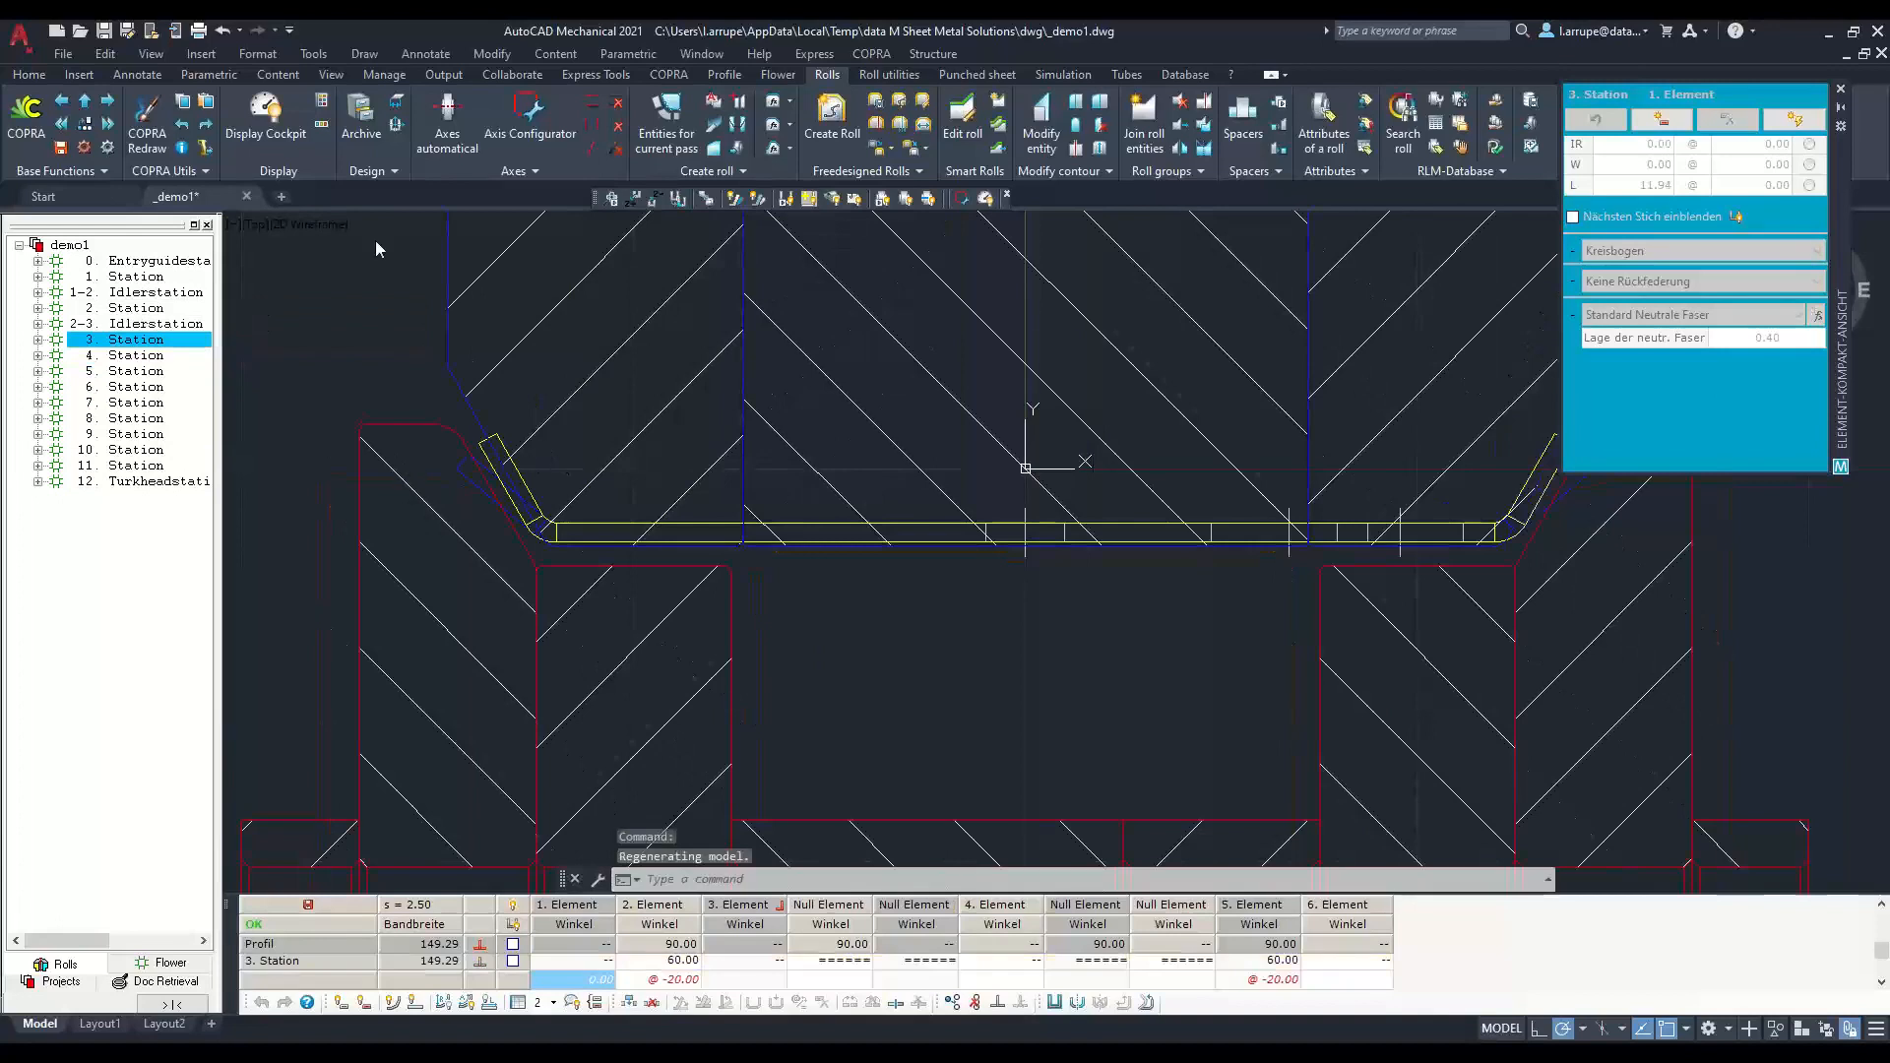
Step: Read an archive file from the demo1 Archive folder into the project, overwriting the existing database
{"action": "left_click", "coordinate": [361, 138]}
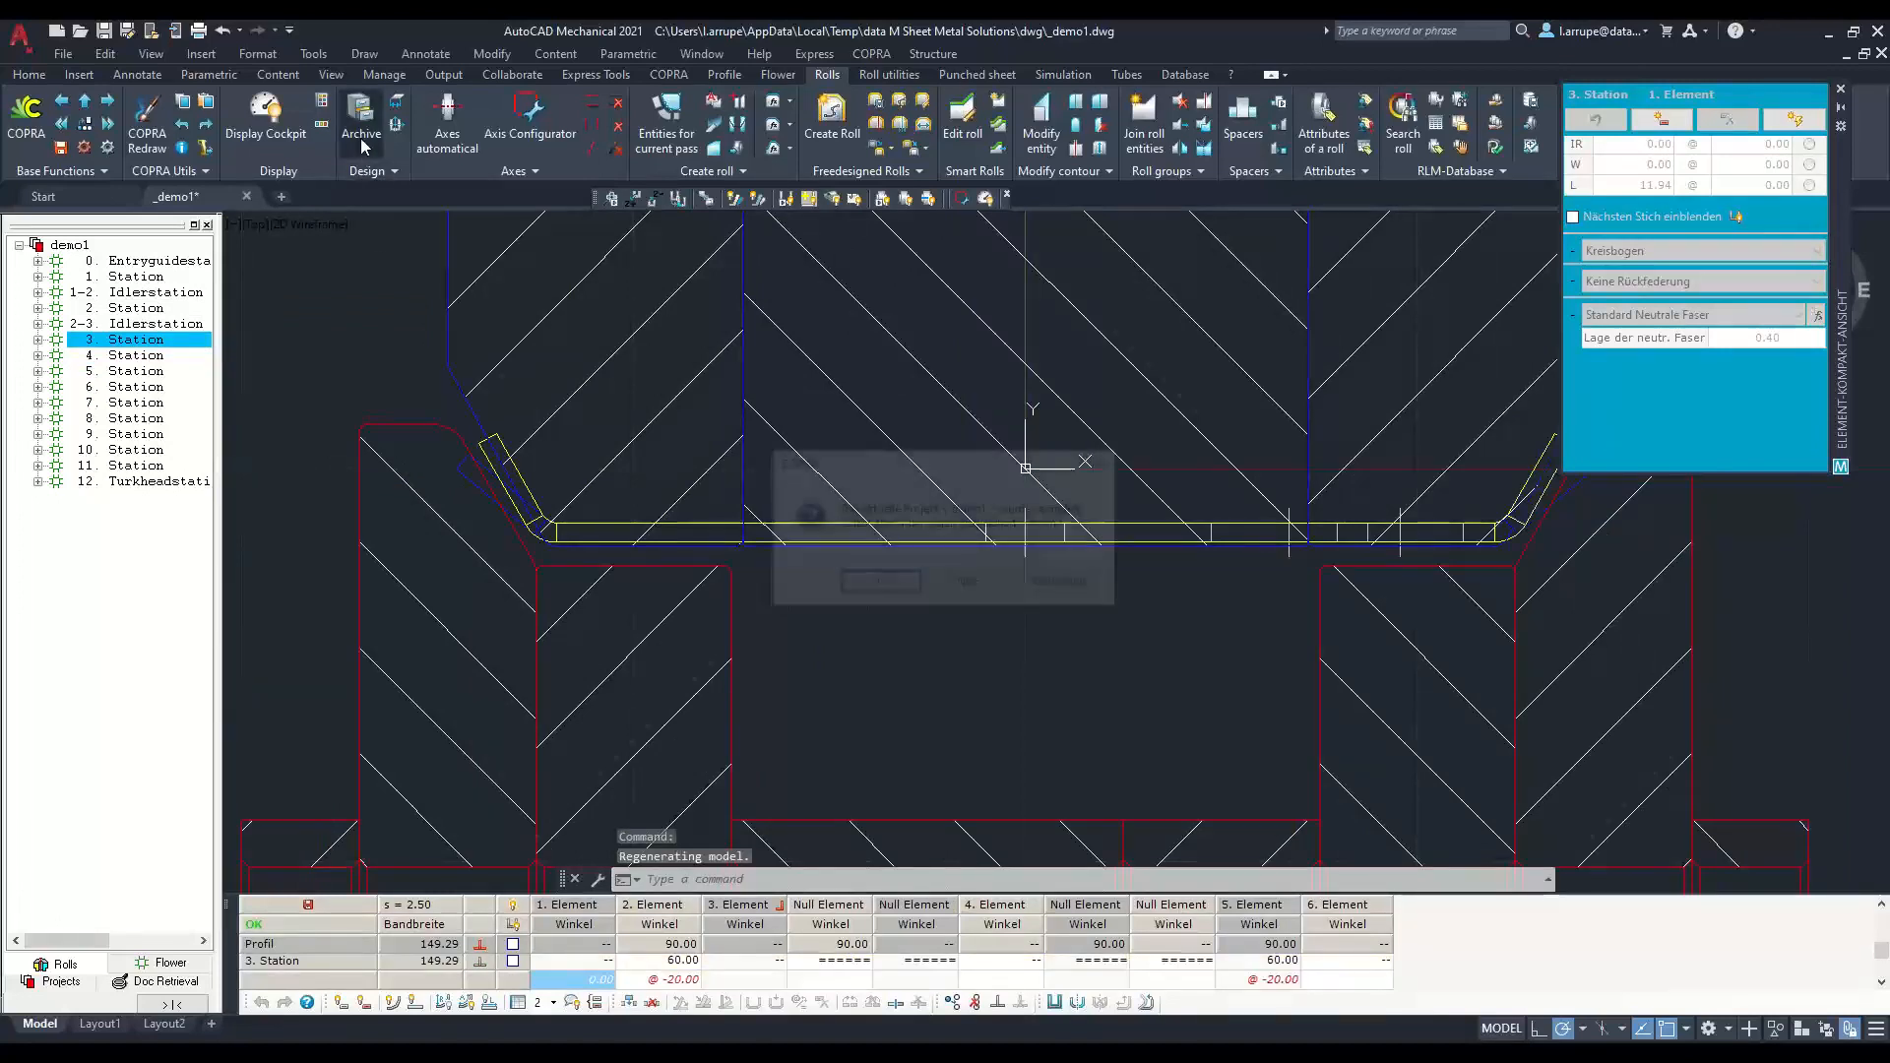
{"action": "left_click", "coordinate": [969, 584]}
{"action": "left_click", "coordinate": [983, 519]}
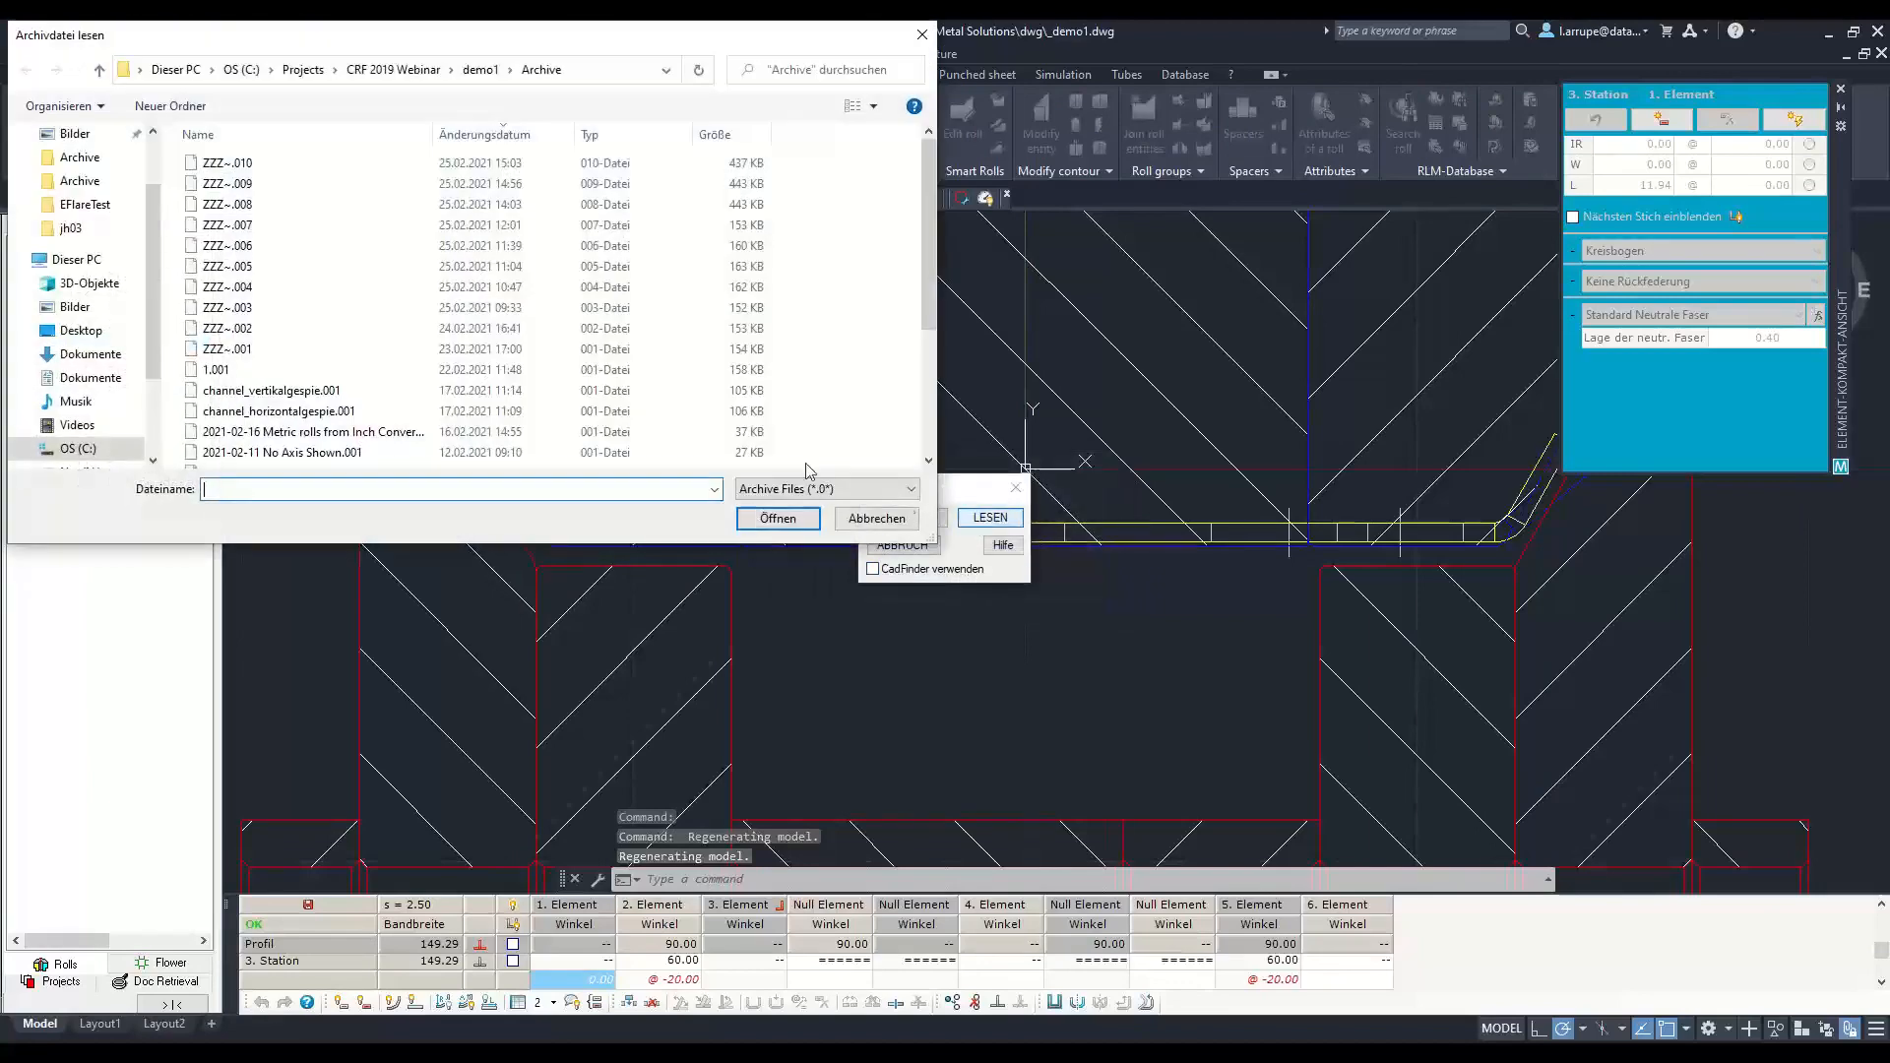
{"action": "scroll", "coordinate": [356, 364], "scroll_direction": "down", "scroll_amount": 3}
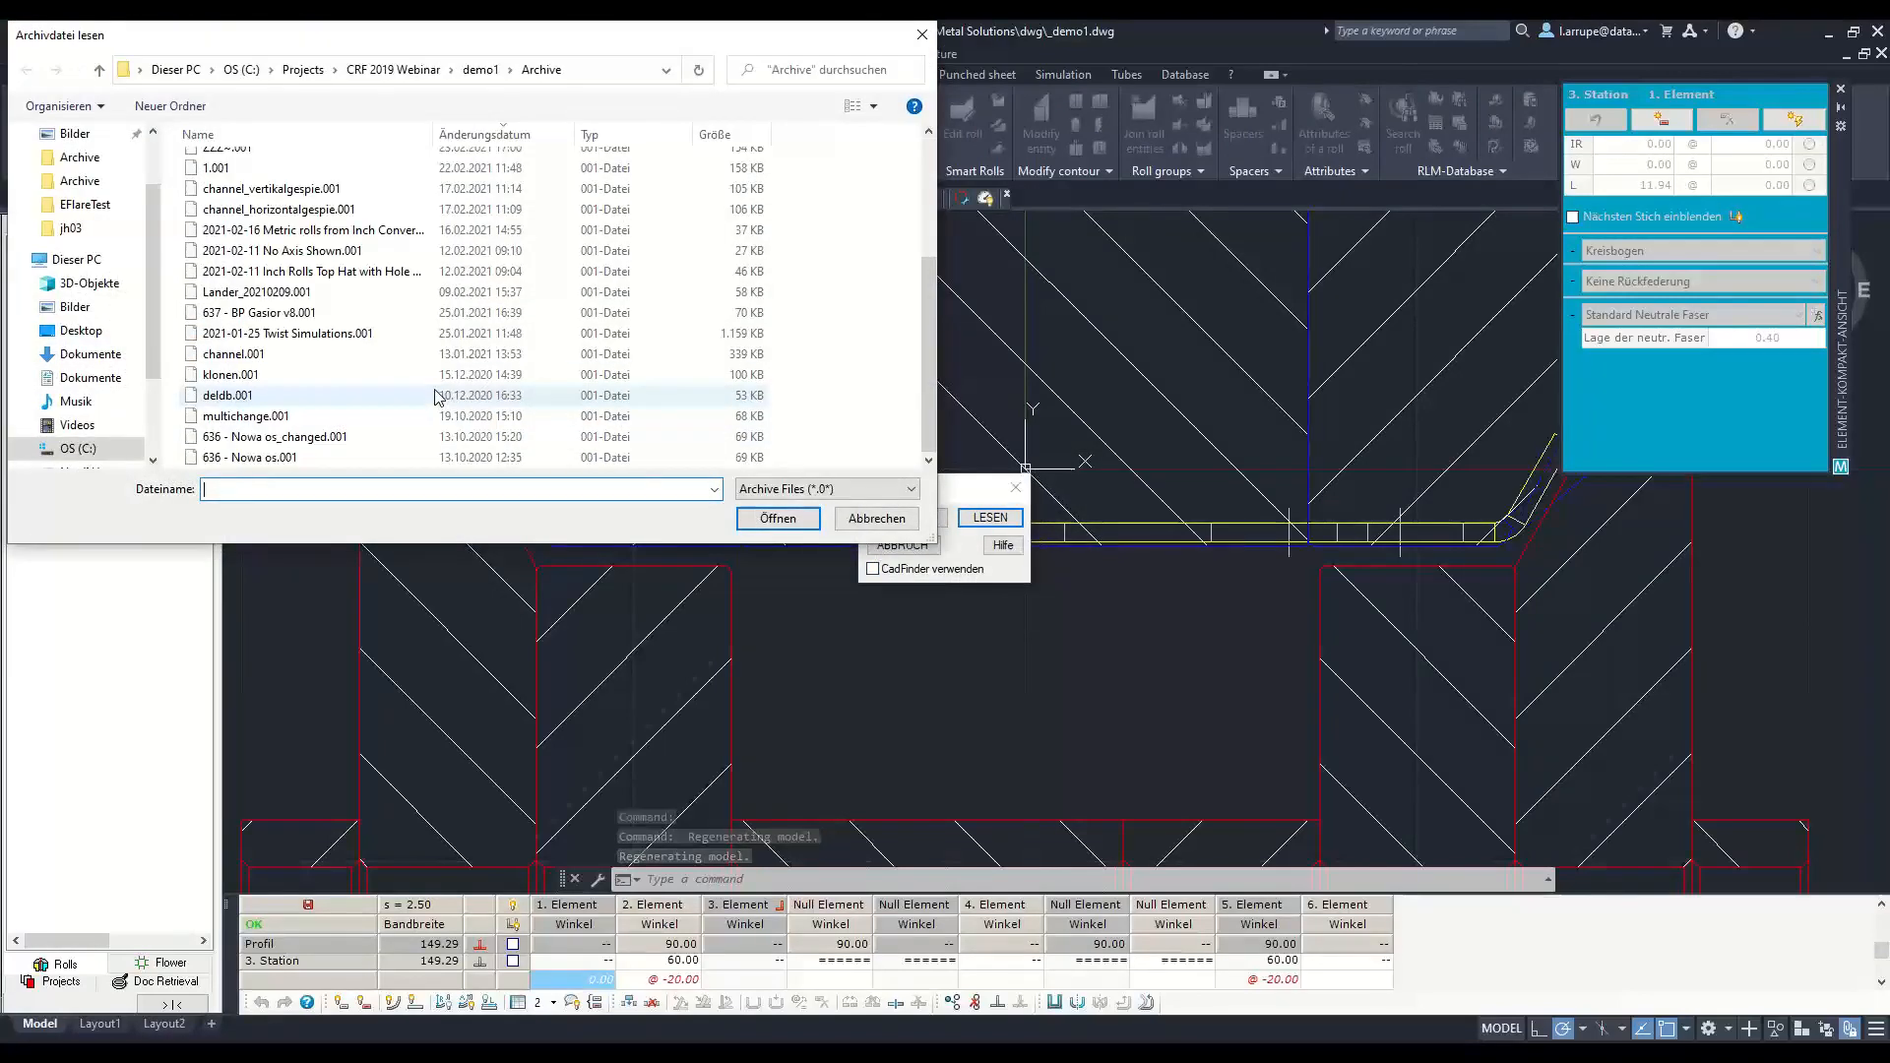
{"action": "left_click", "coordinate": [356, 364]}
{"action": "left_click", "coordinate": [781, 517]}
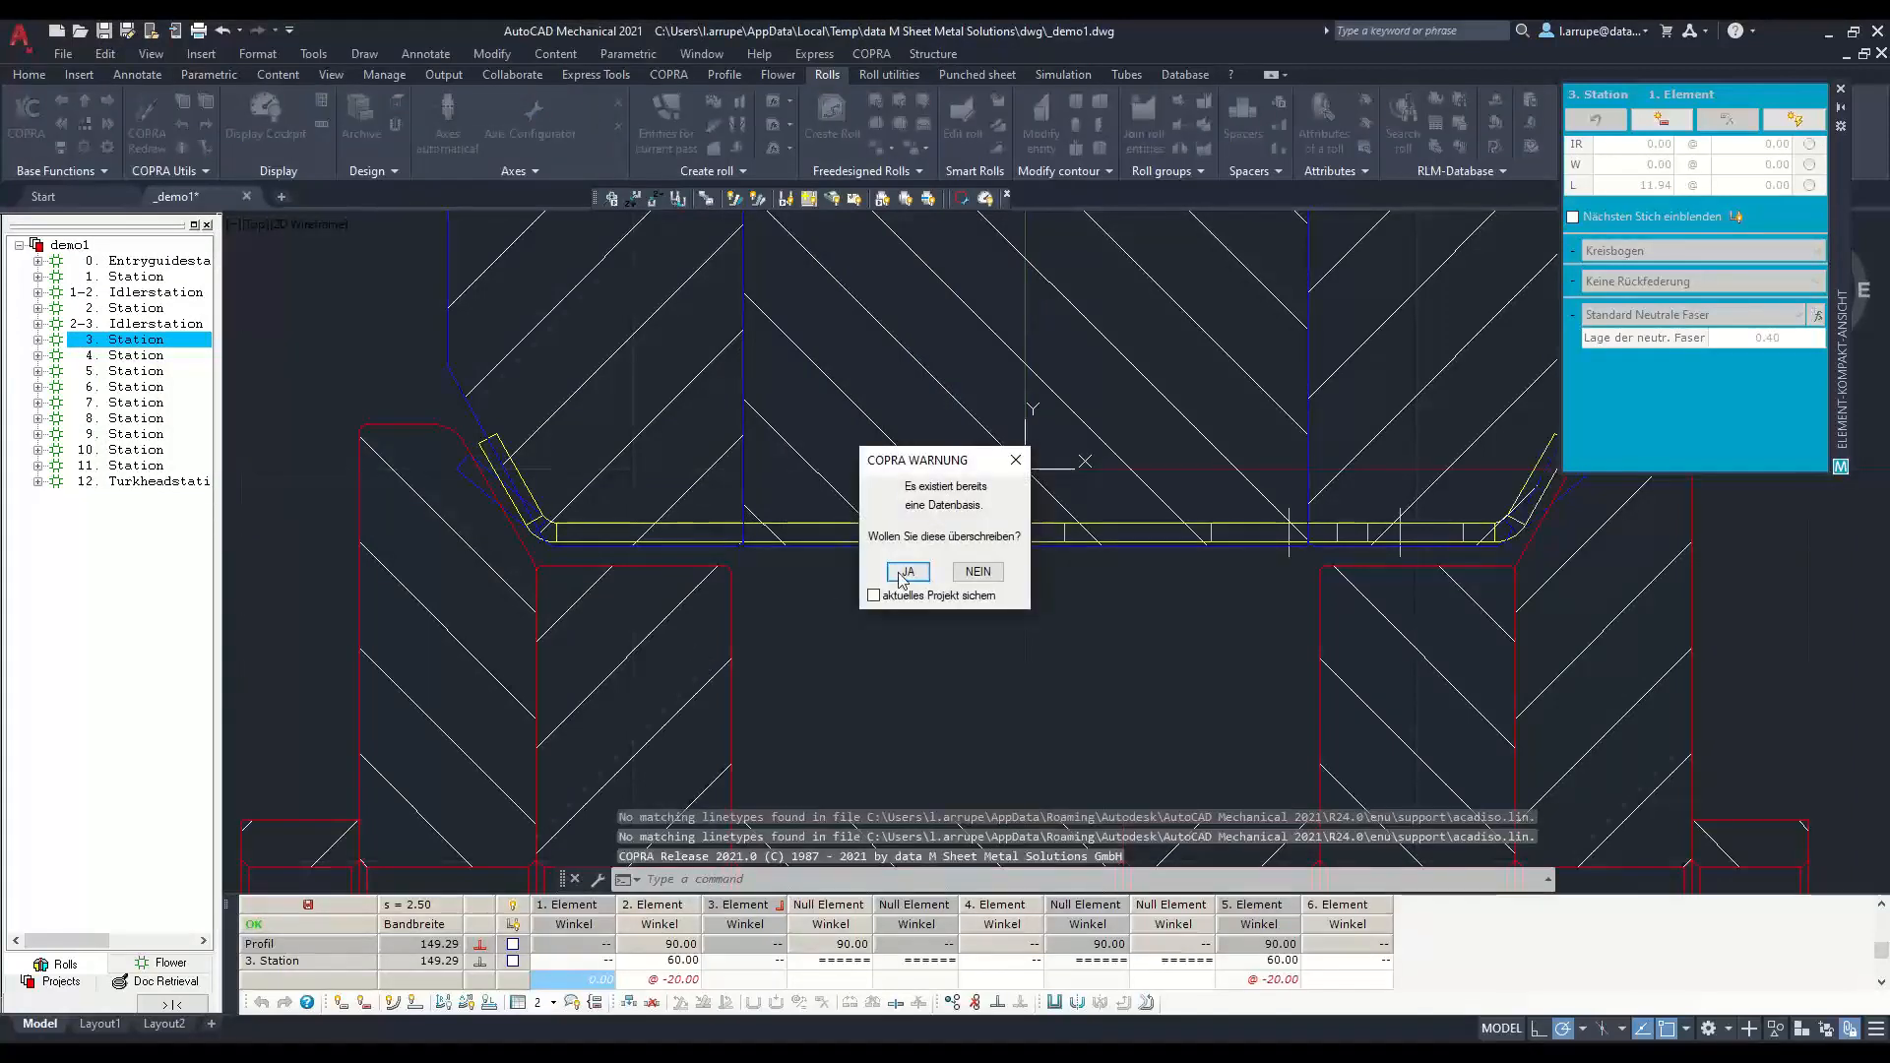
{"action": "left_click", "coordinate": [906, 571]}
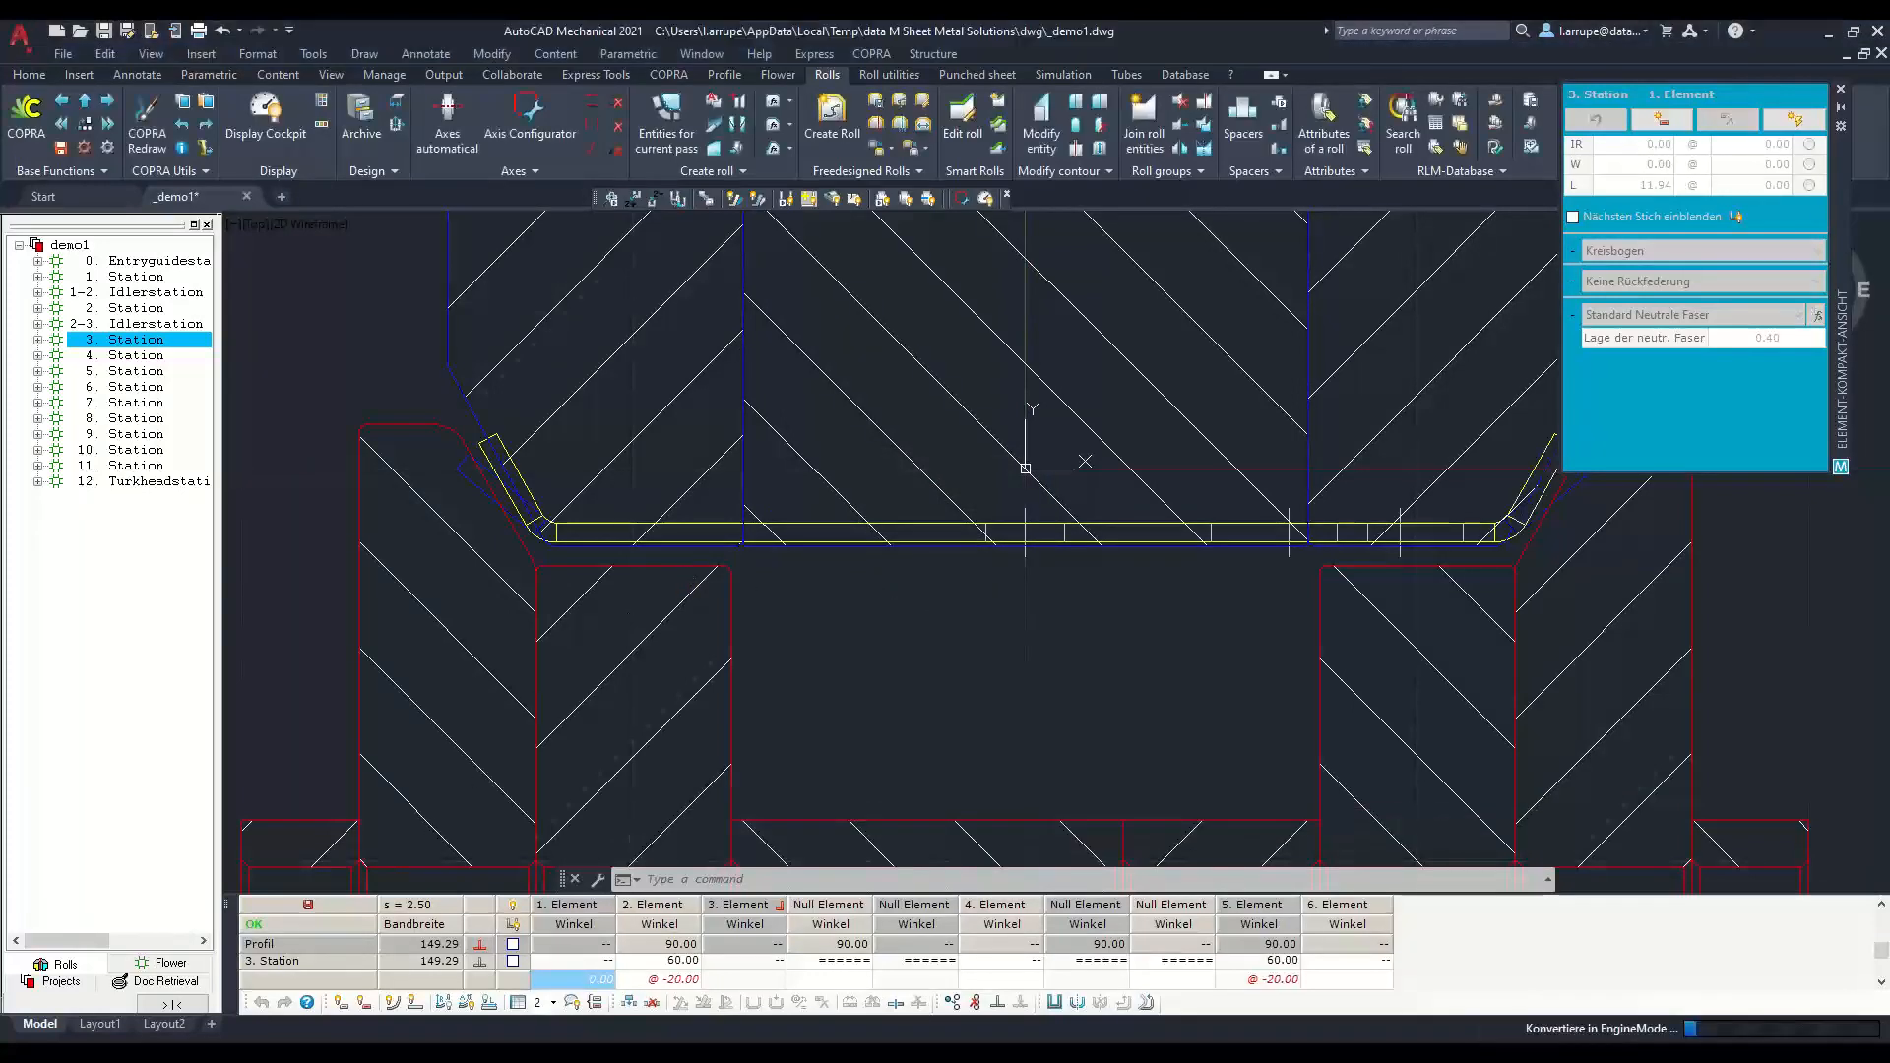
Step: Compare the profile and rolls of stations 5 and 4 in the loaded project, leaving station 4 displayed
{"action": "mouse_move", "coordinate": [237, 999]}
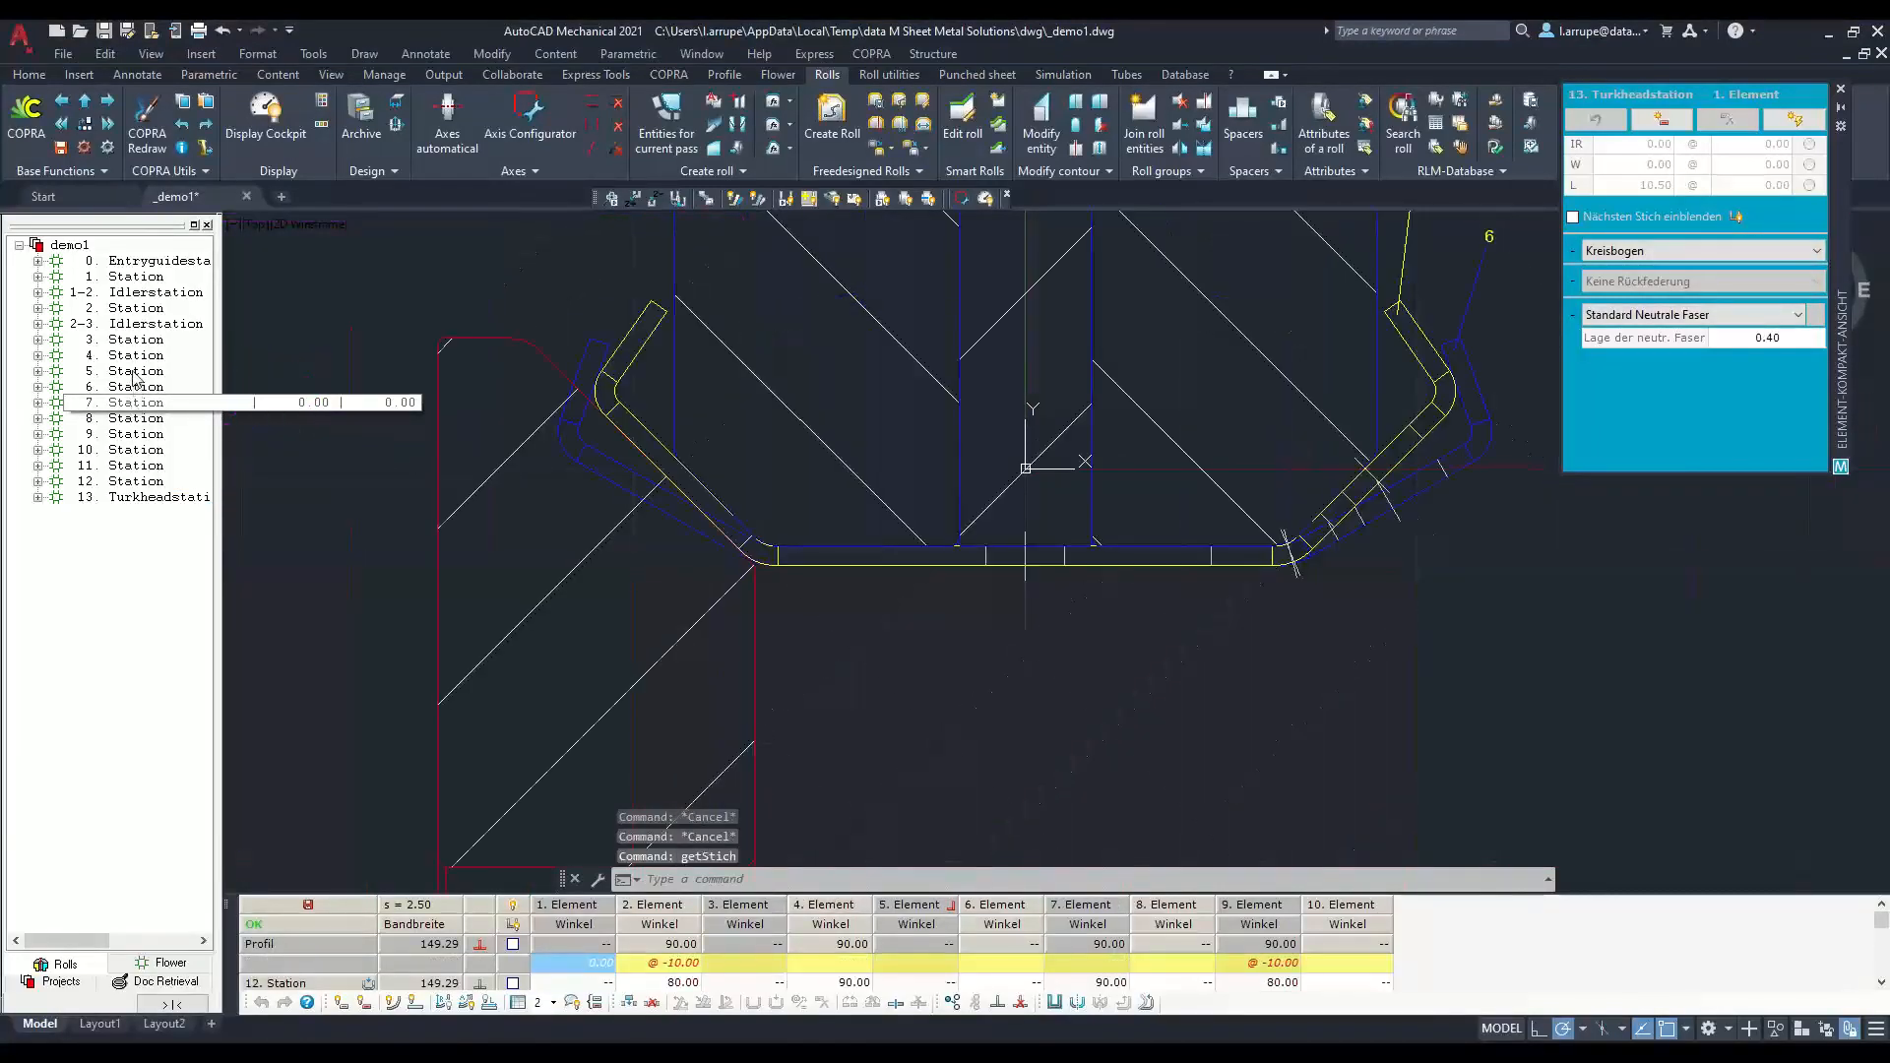
{"action": "left_click", "coordinate": [131, 372]}
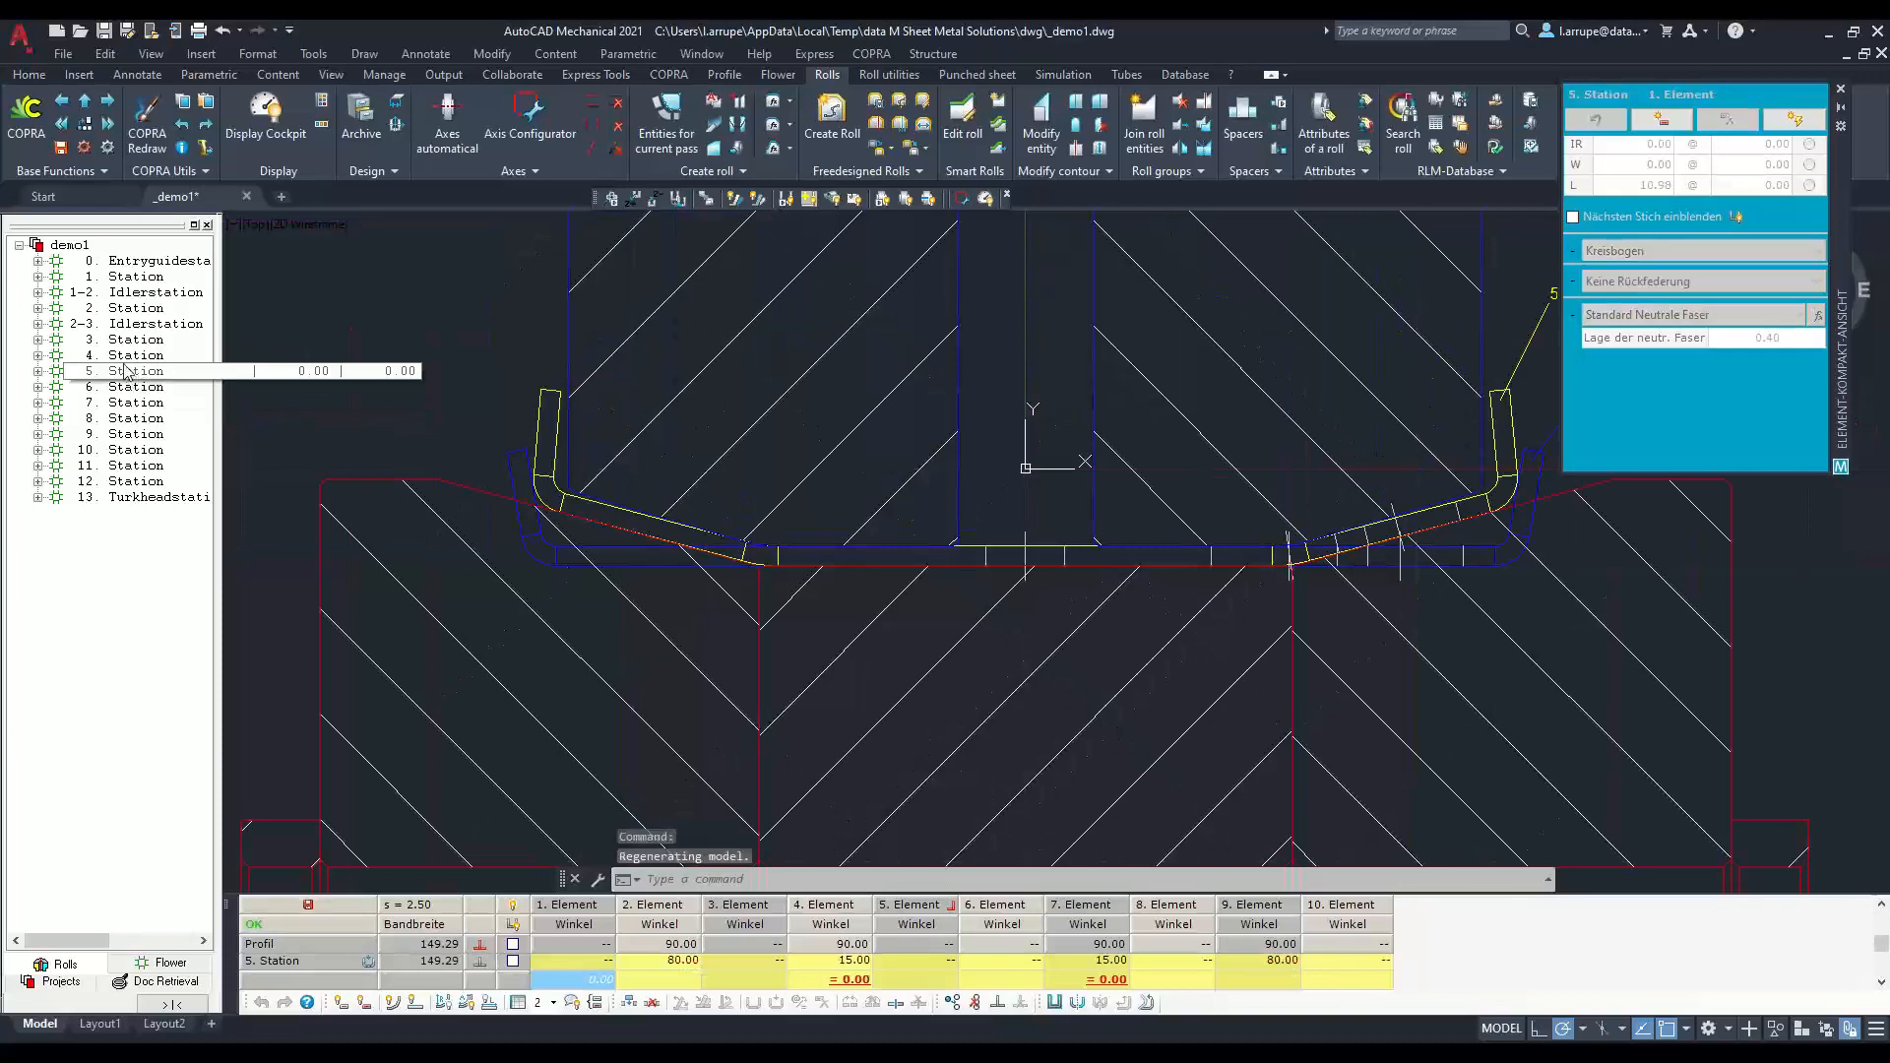
{"action": "left_click", "coordinate": [128, 355]}
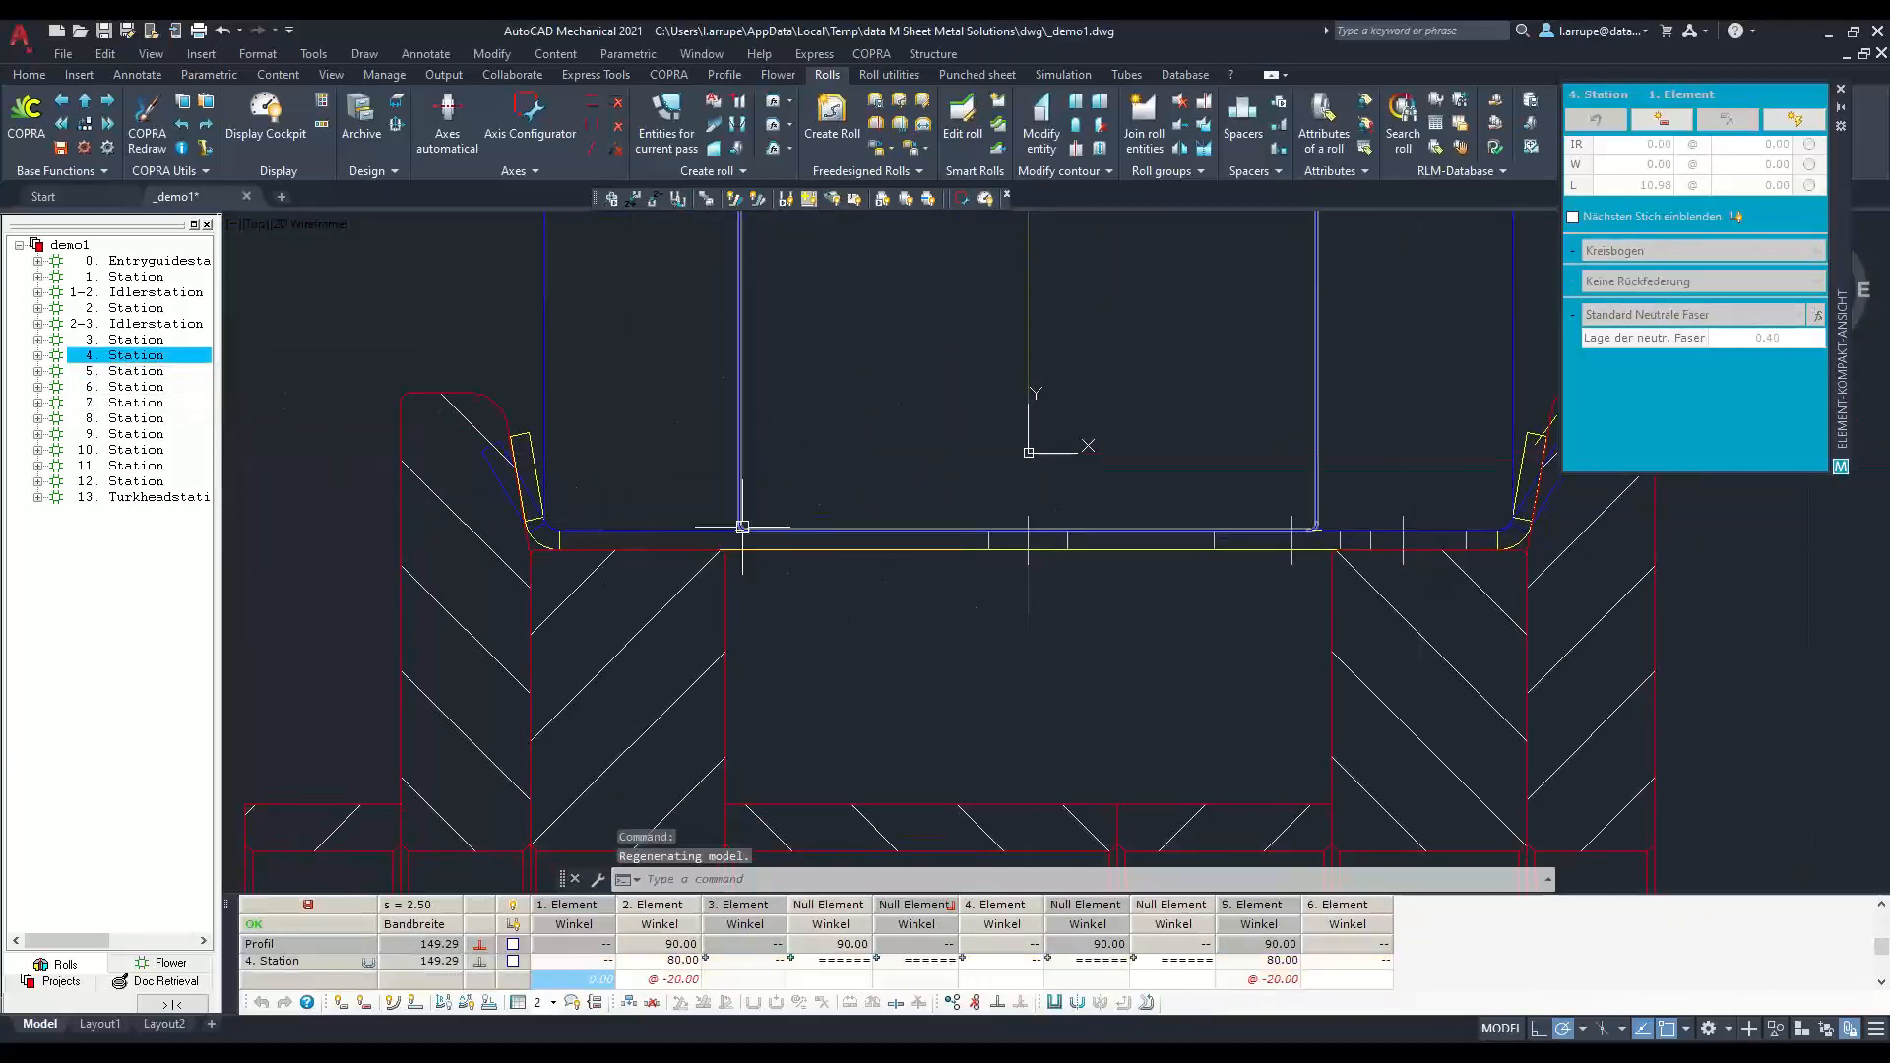
{"action": "left_click", "coordinate": [120, 372]}
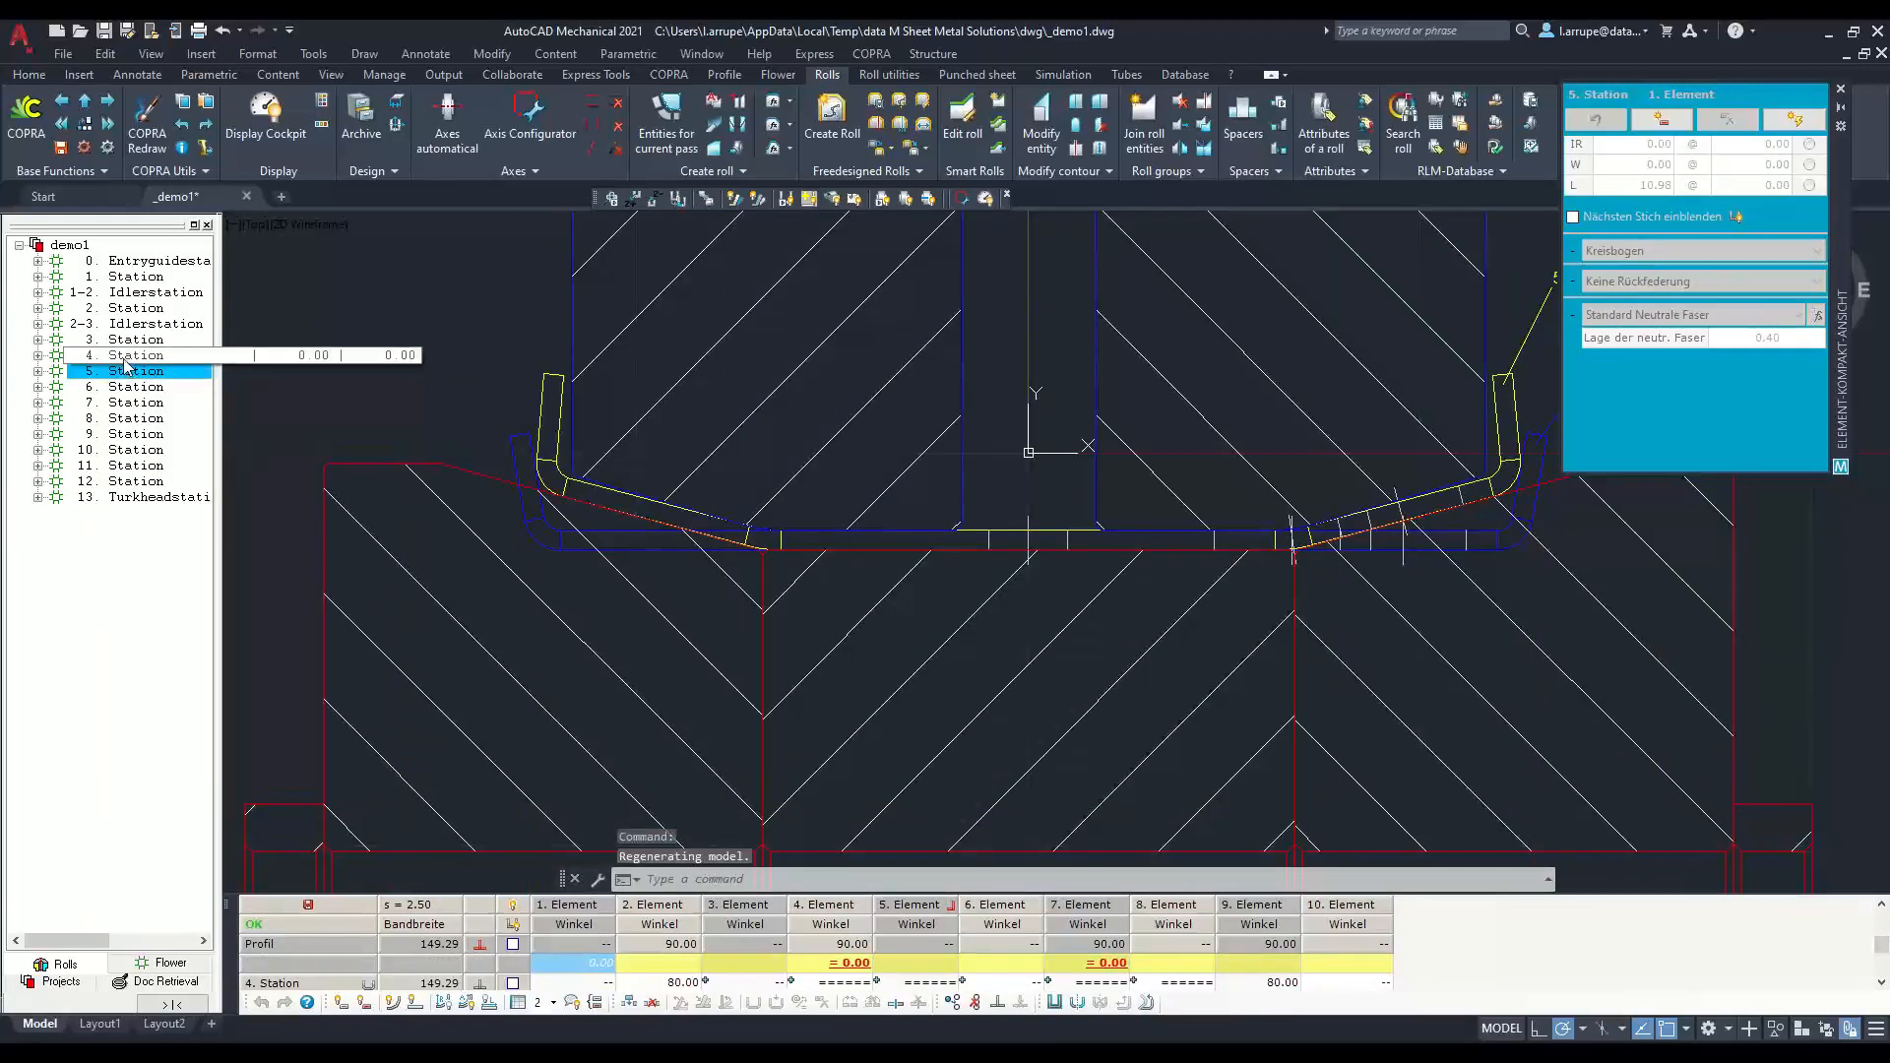
{"action": "left_click", "coordinate": [120, 355]}
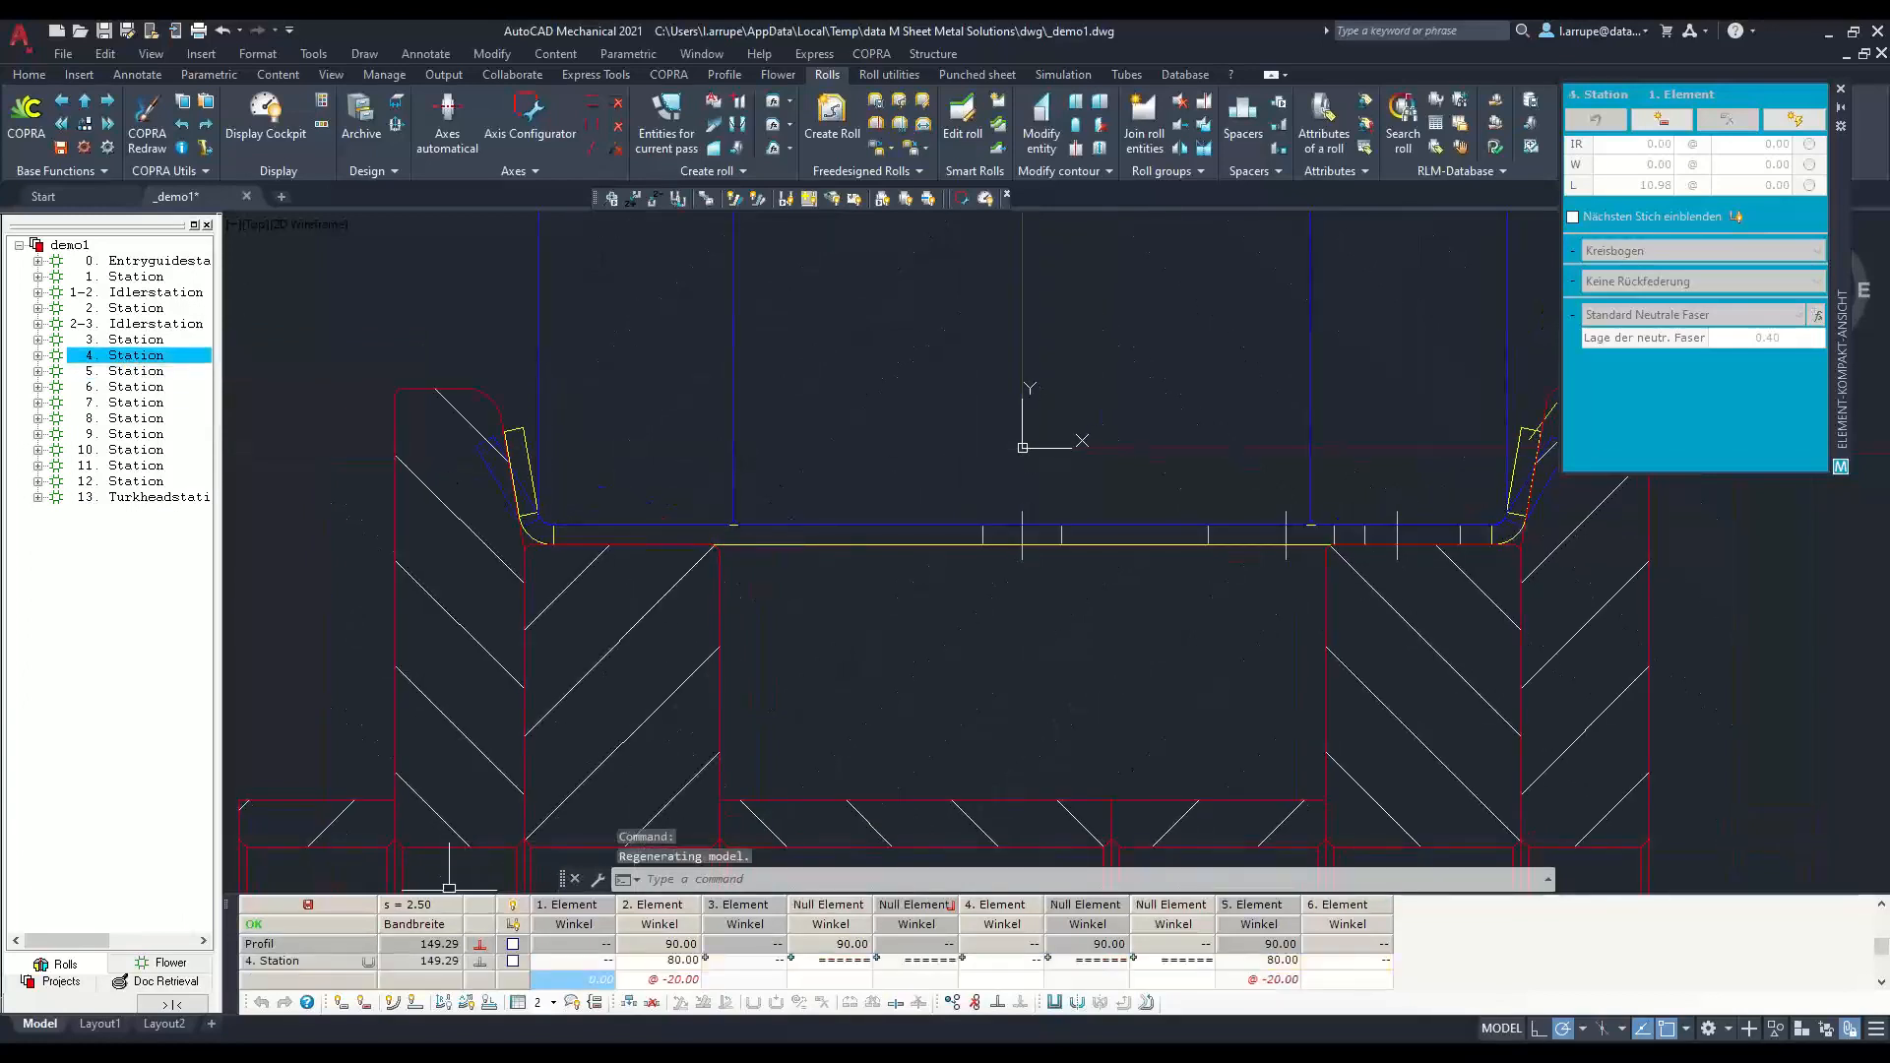
Step: Enlarge the flower spreadsheet to show more station rows, and set the COPRA interface language to englisch(GB)
{"action": "left_click_drag", "start_coordinate": [446, 891], "coordinate": [451, 631]}
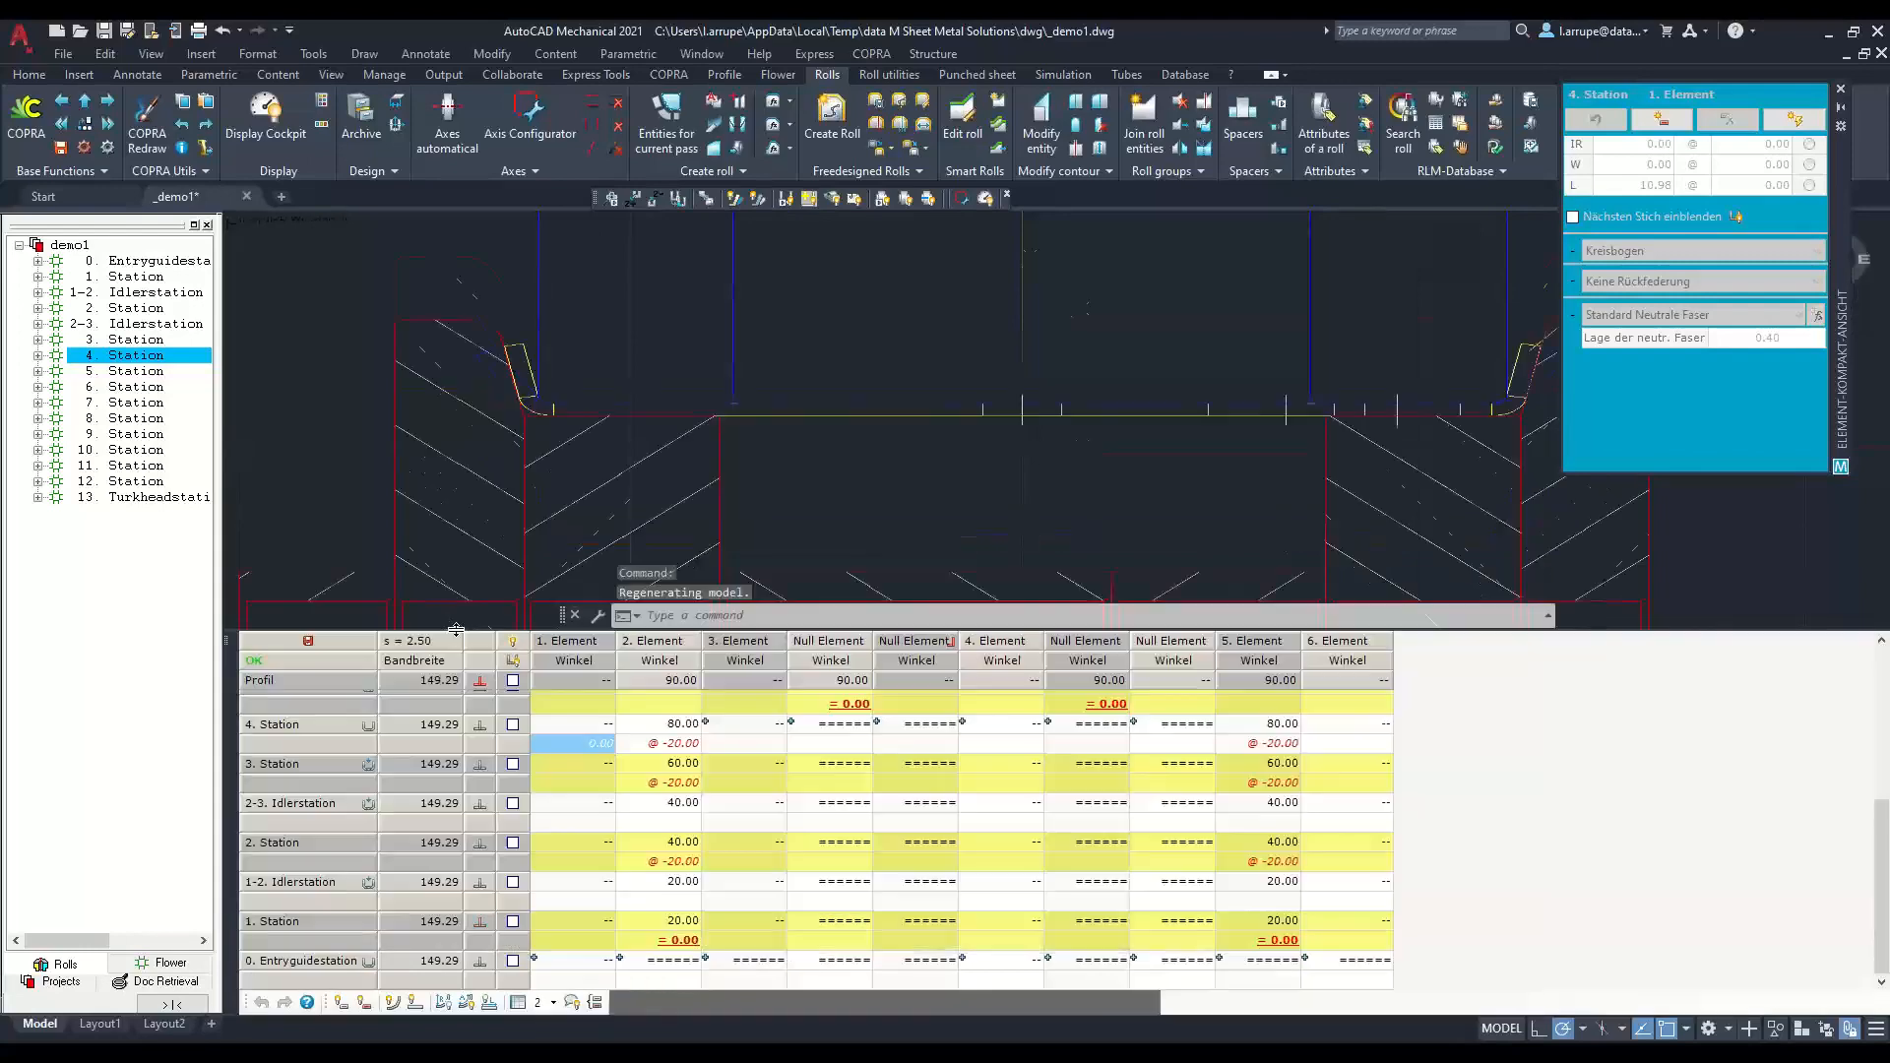
{"action": "right_click", "coordinate": [299, 728]}
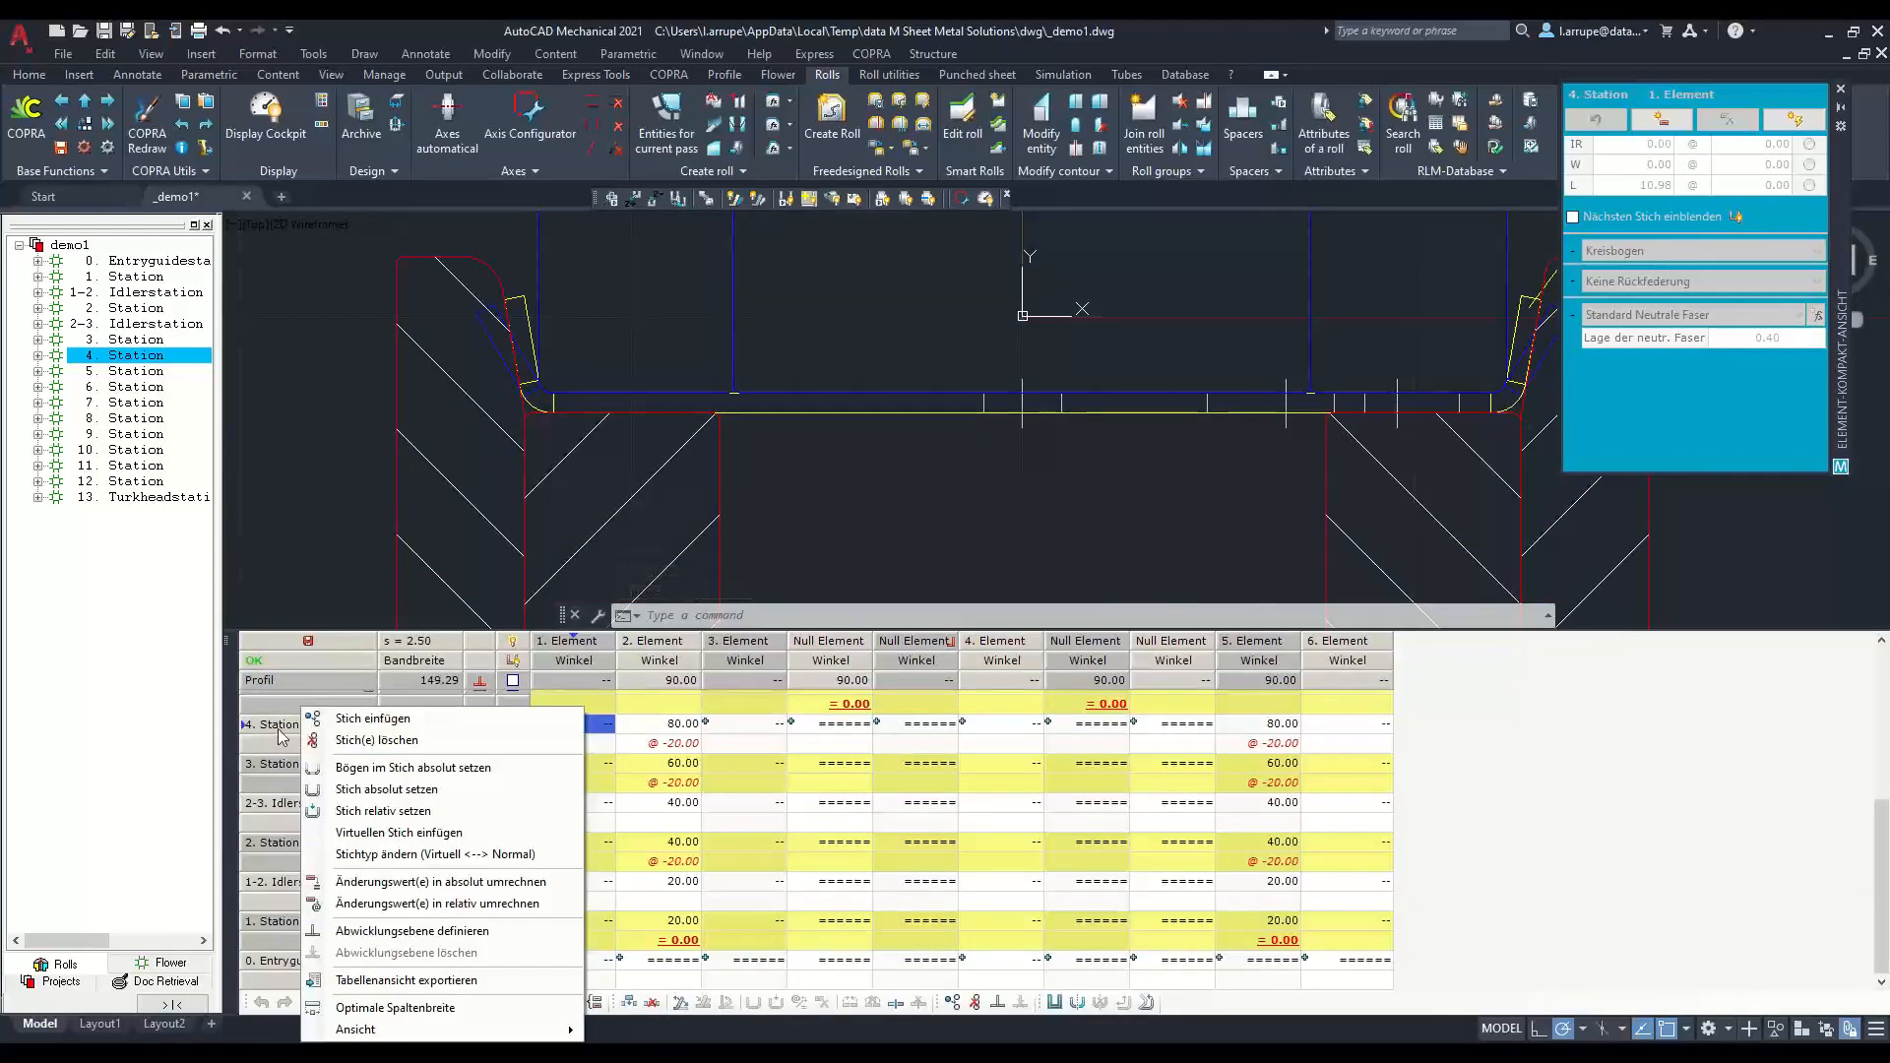
{"action": "left_click", "coordinate": [84, 150]}
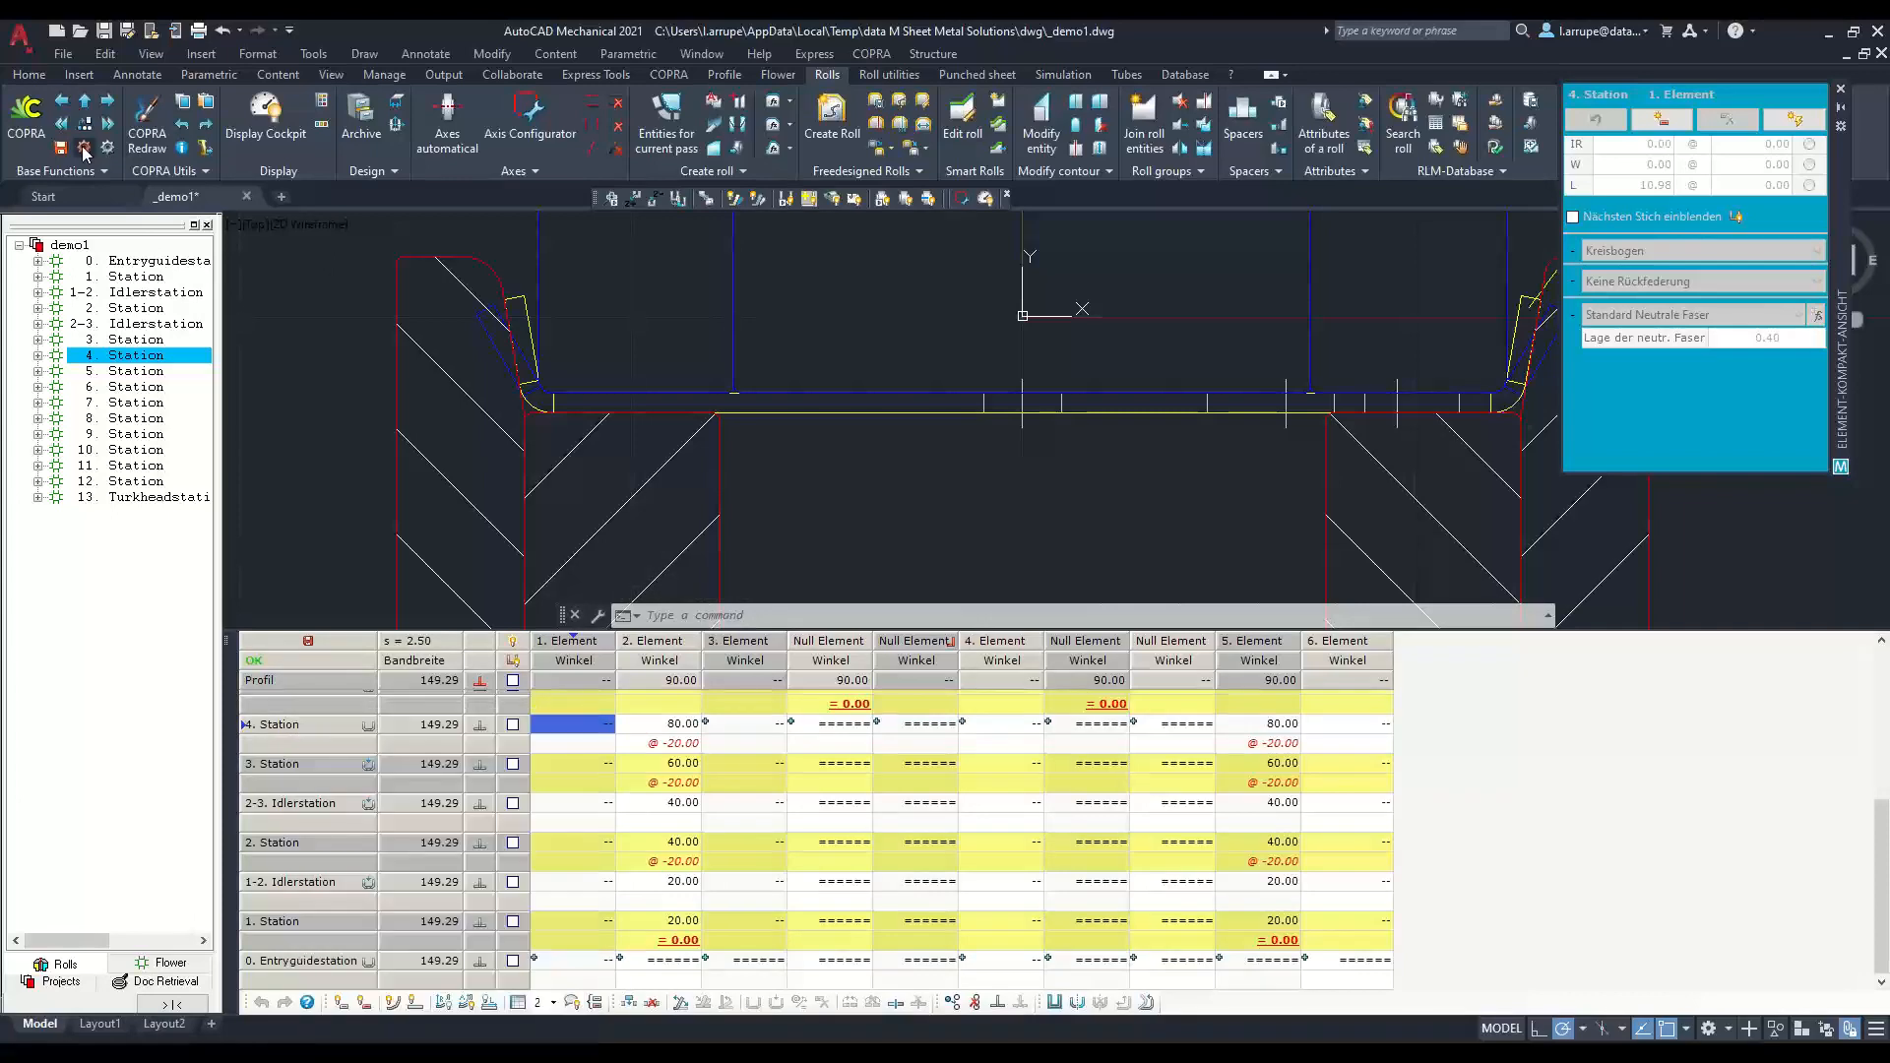
{"action": "left_click", "coordinate": [84, 151]}
{"action": "left_click", "coordinate": [912, 268]}
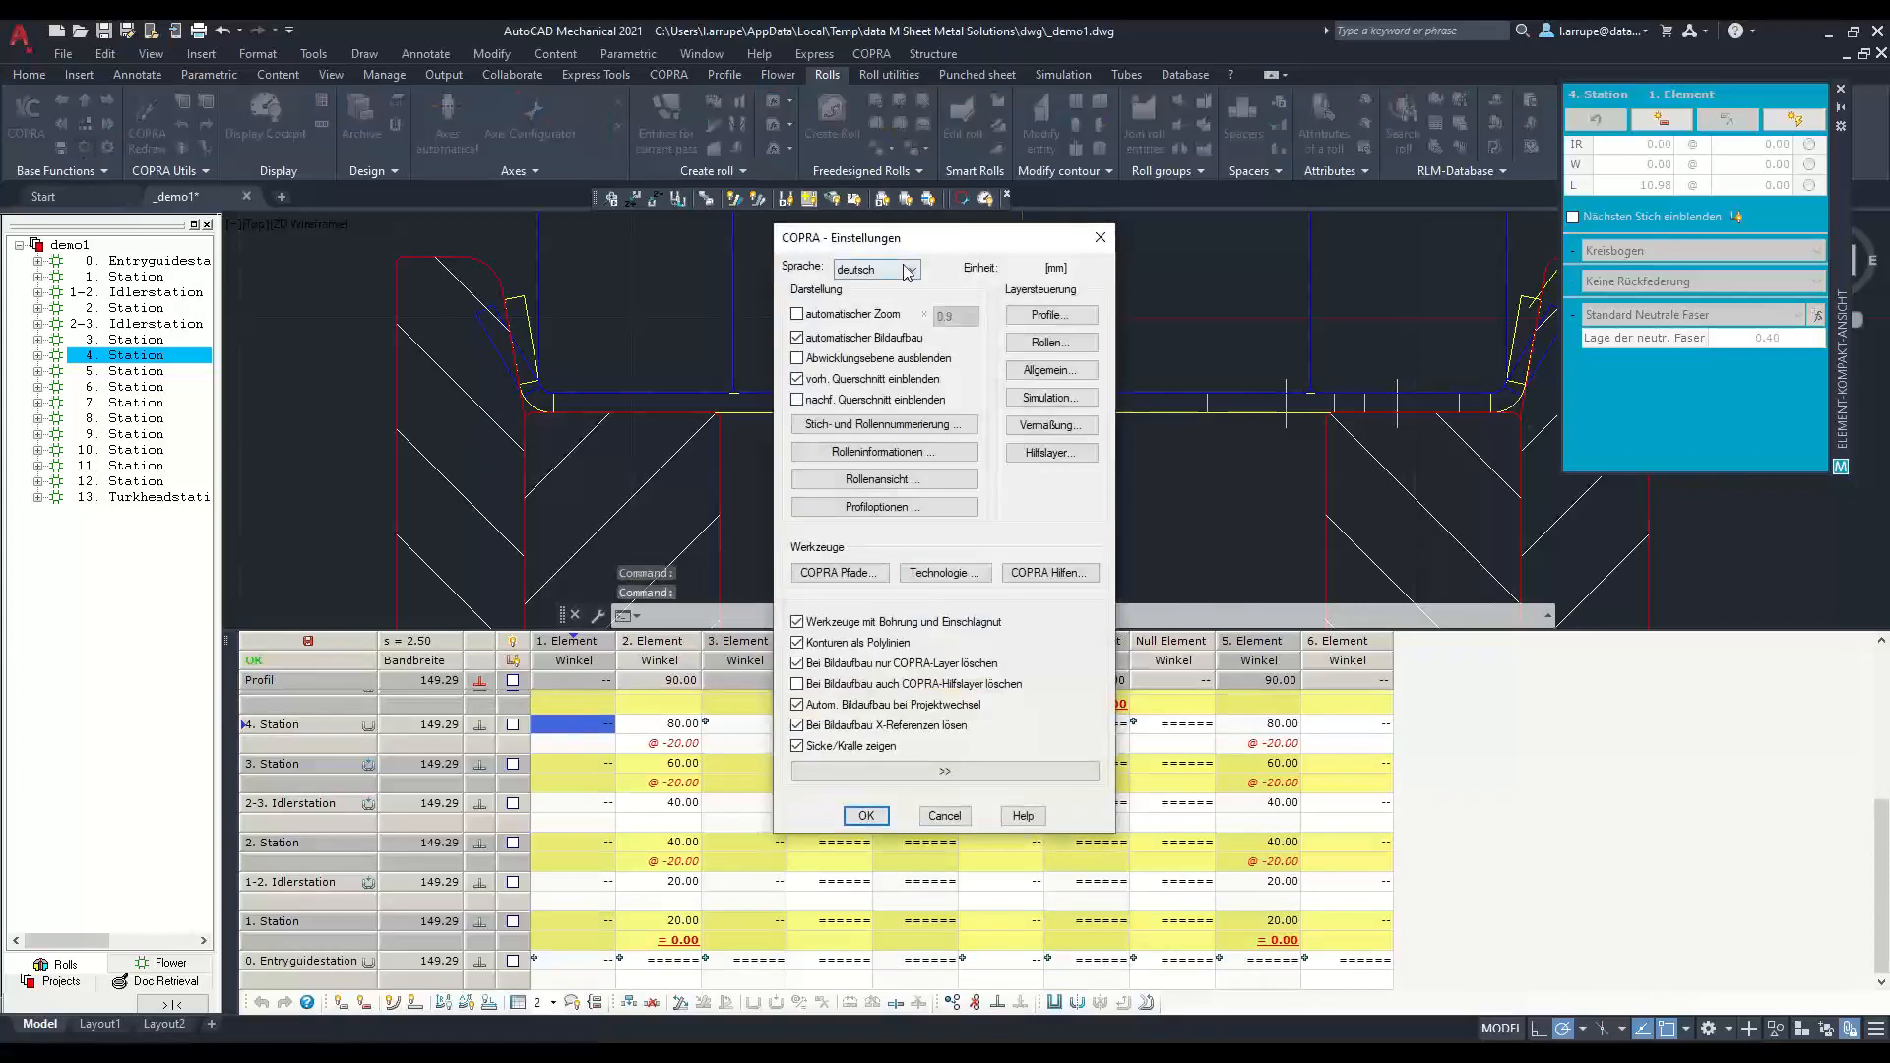
{"action": "left_click", "coordinate": [886, 301]}
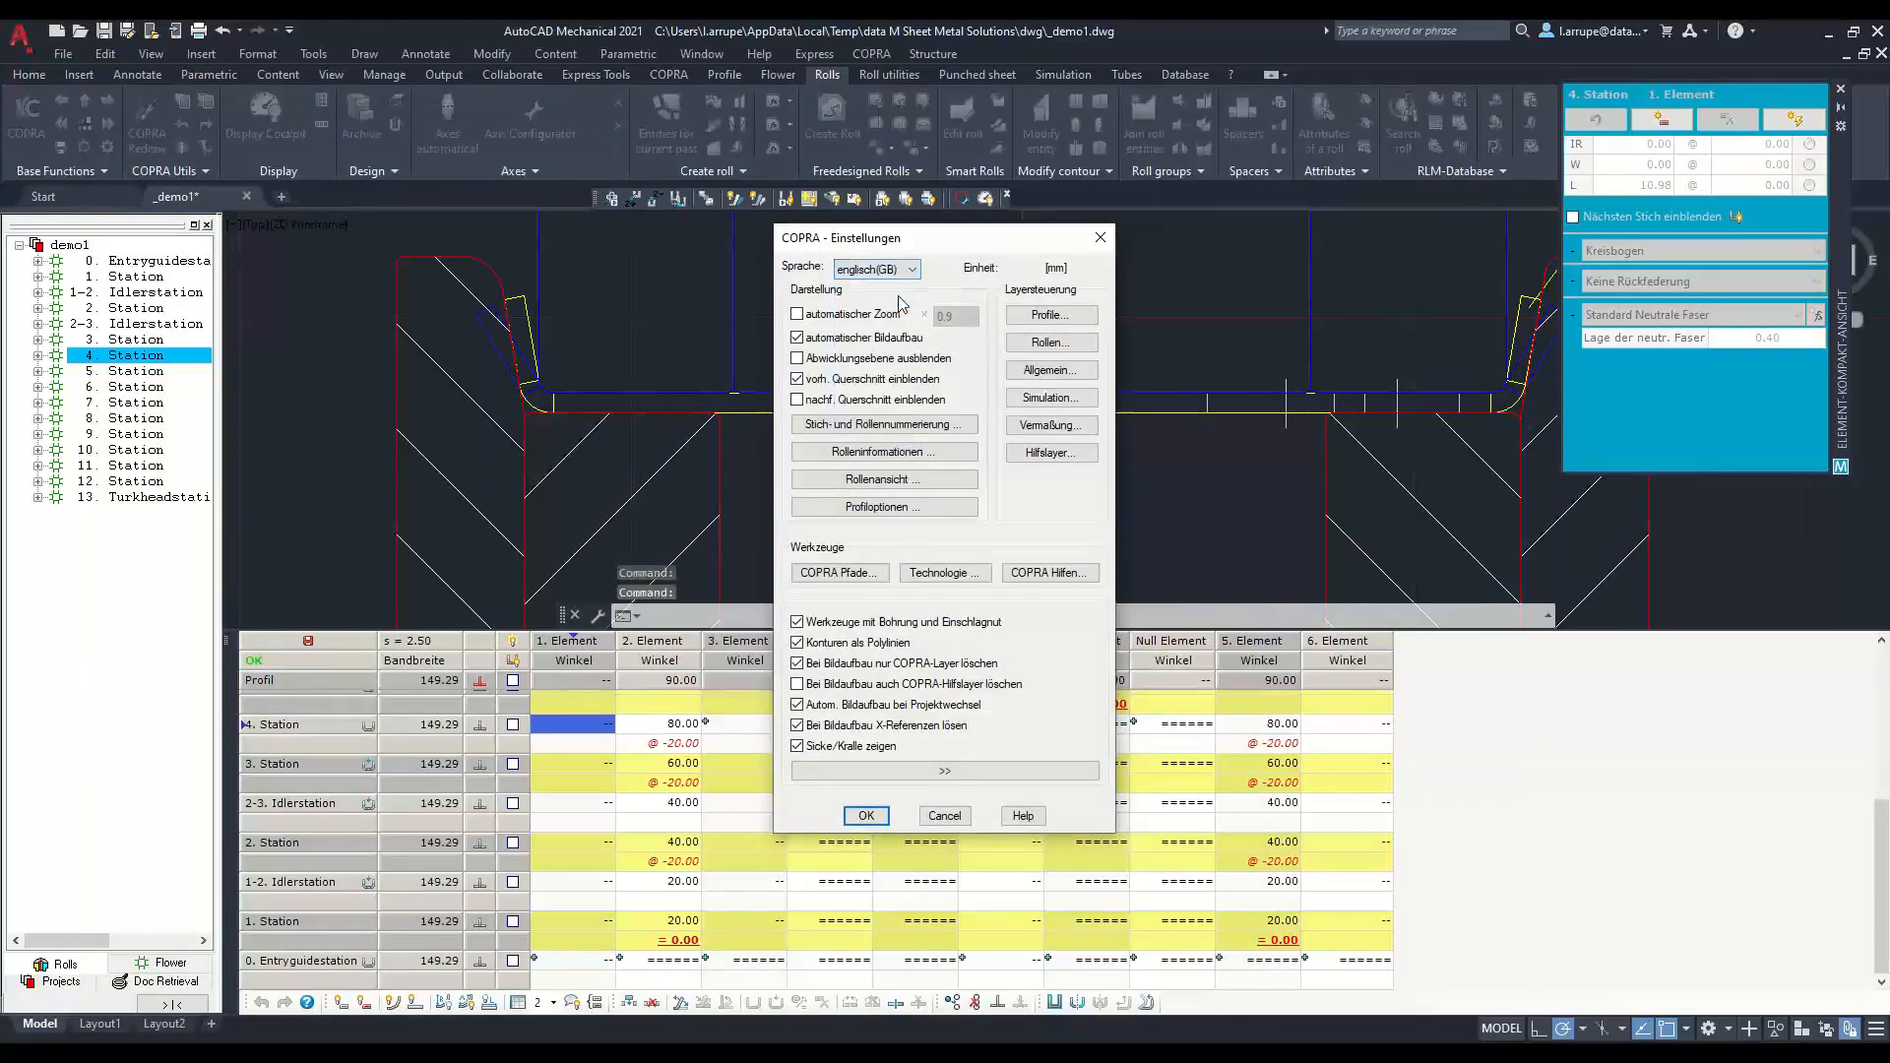
{"action": "left_click", "coordinate": [865, 816]}
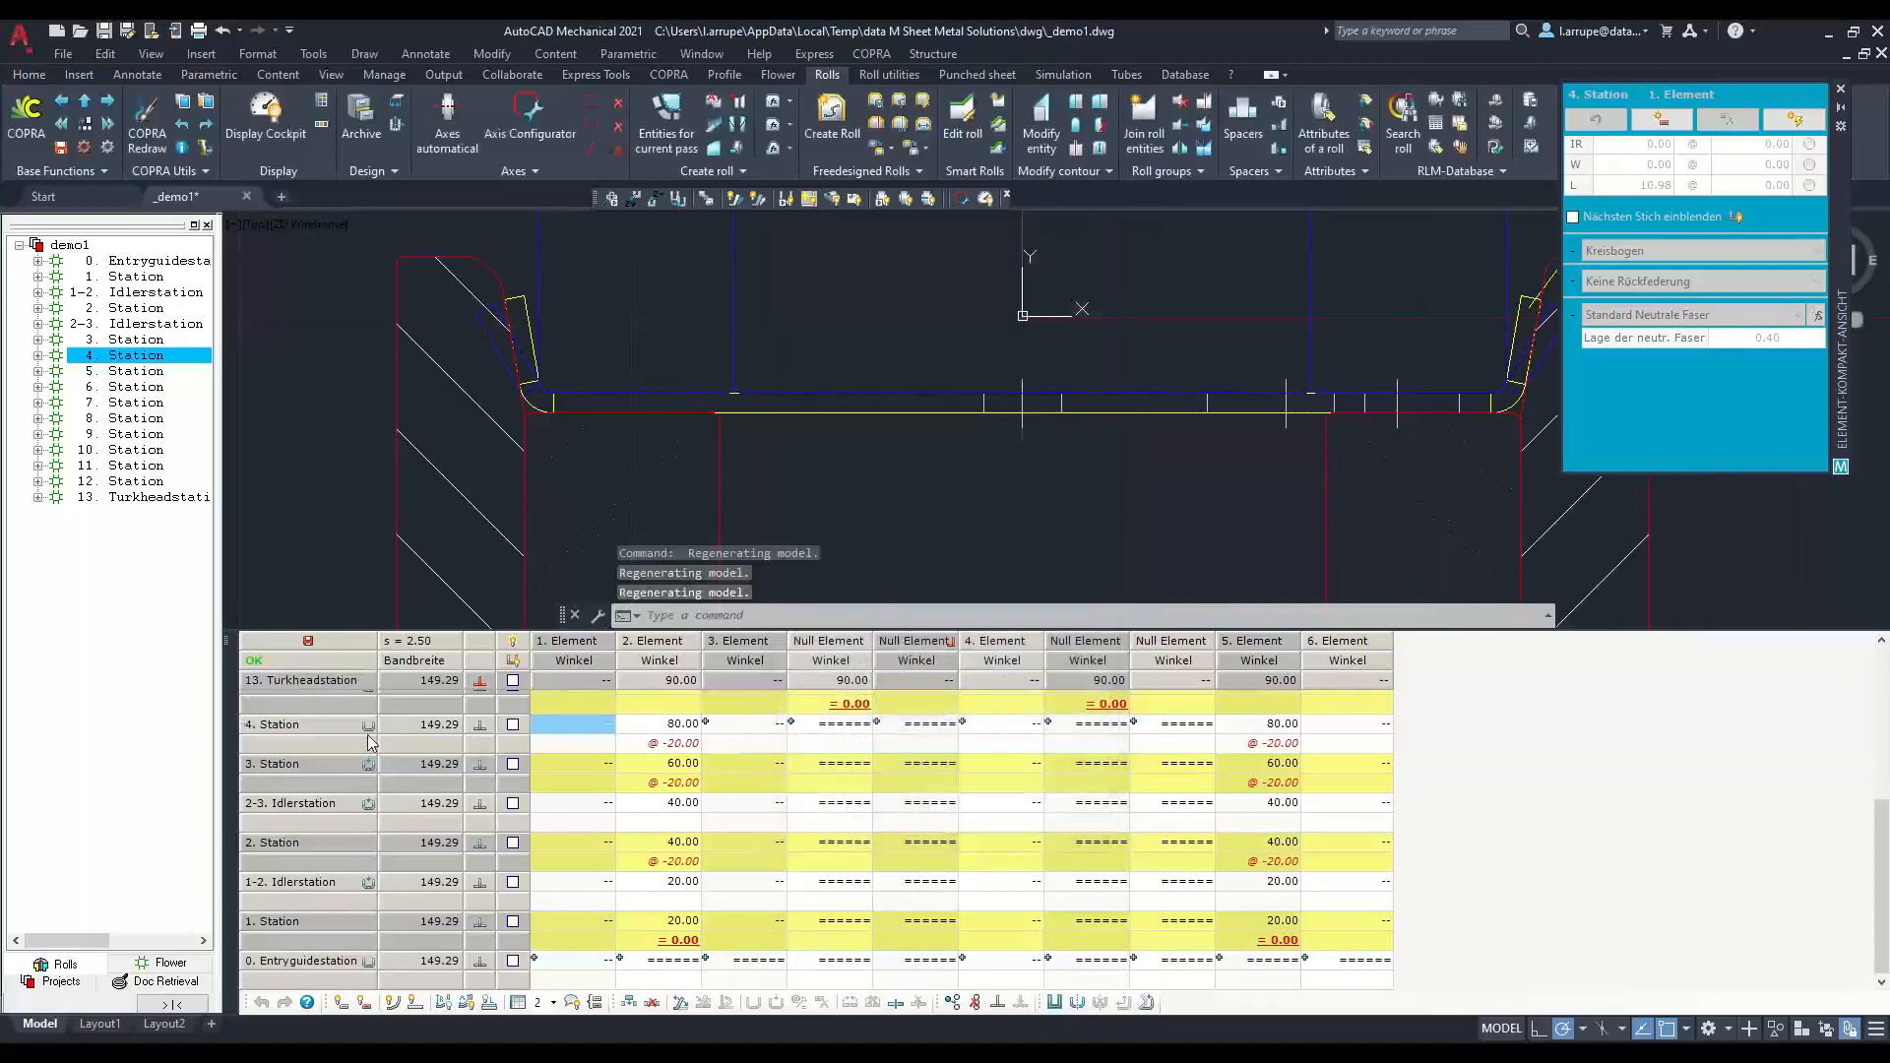
Step: Change the pass type of station 4 to virtual, accepting the deletion of its rolls
{"action": "right_click", "coordinate": [286, 722]}
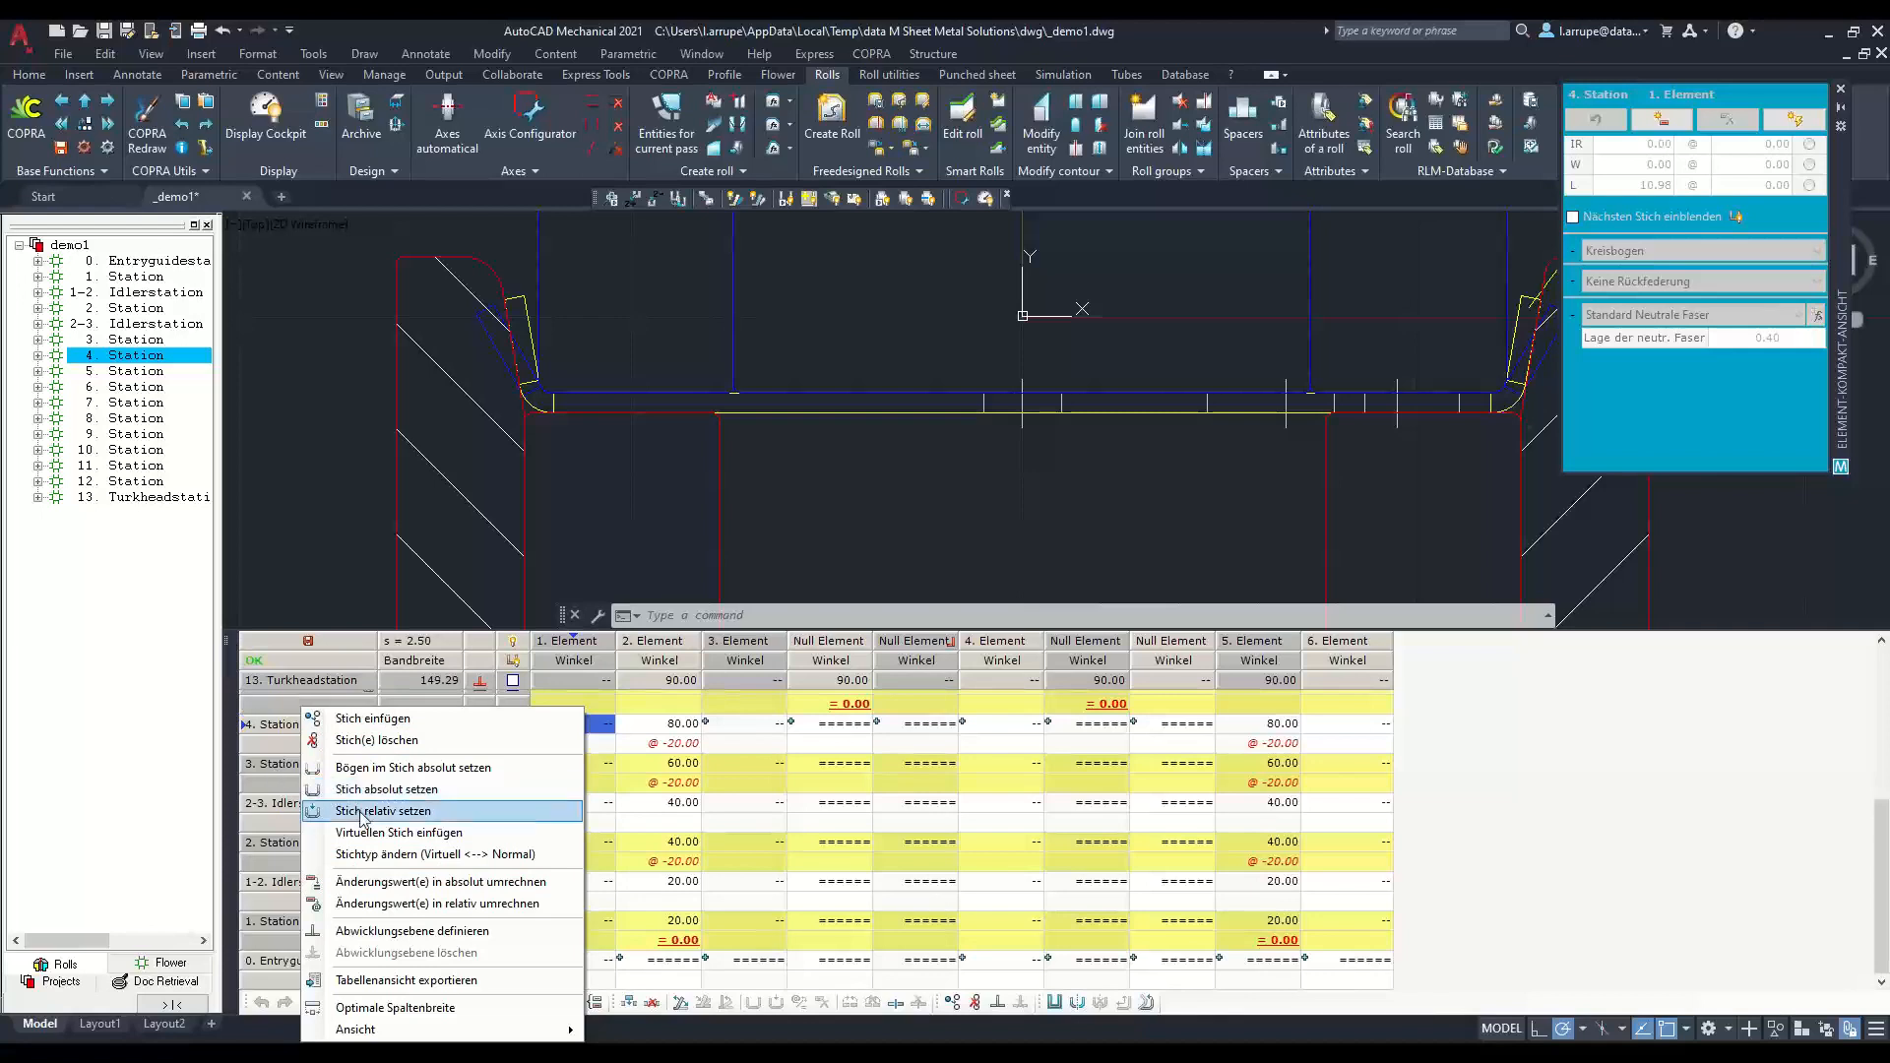
{"action": "left_click", "coordinate": [386, 854]}
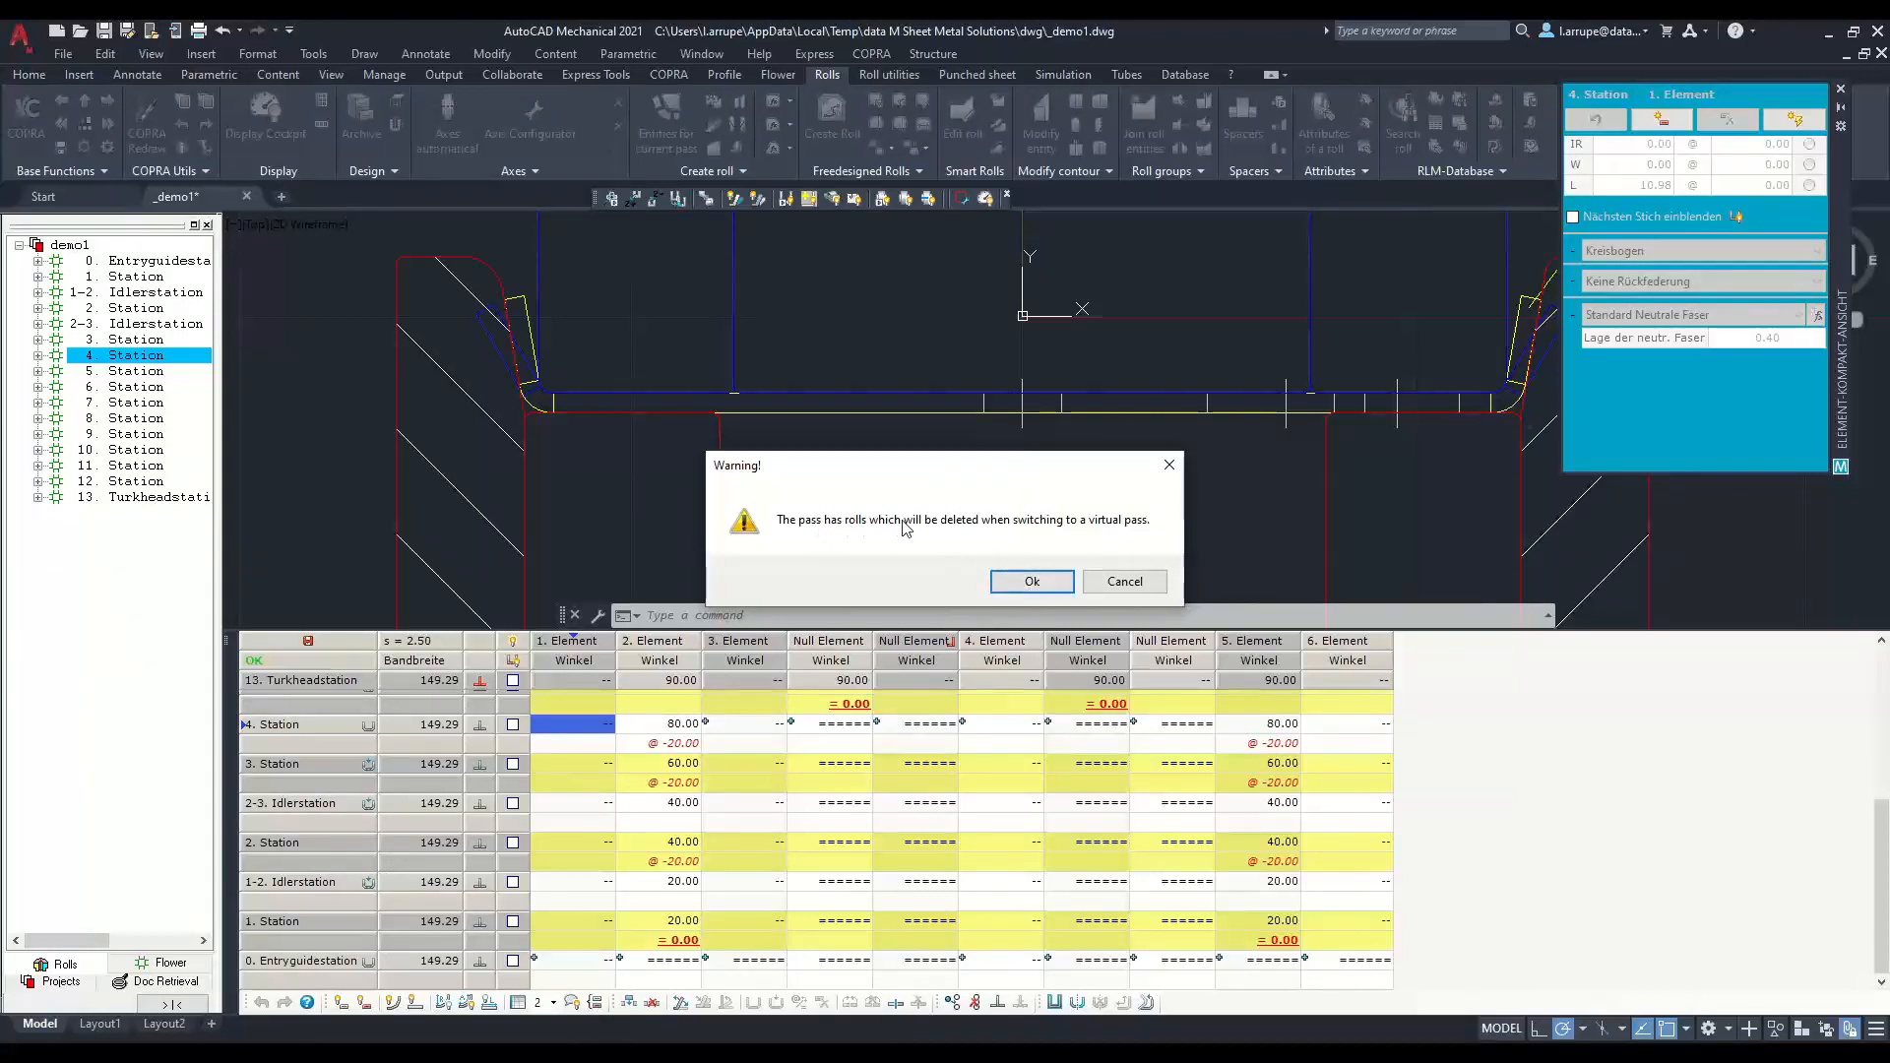
{"action": "left_click", "coordinate": [1031, 581]}
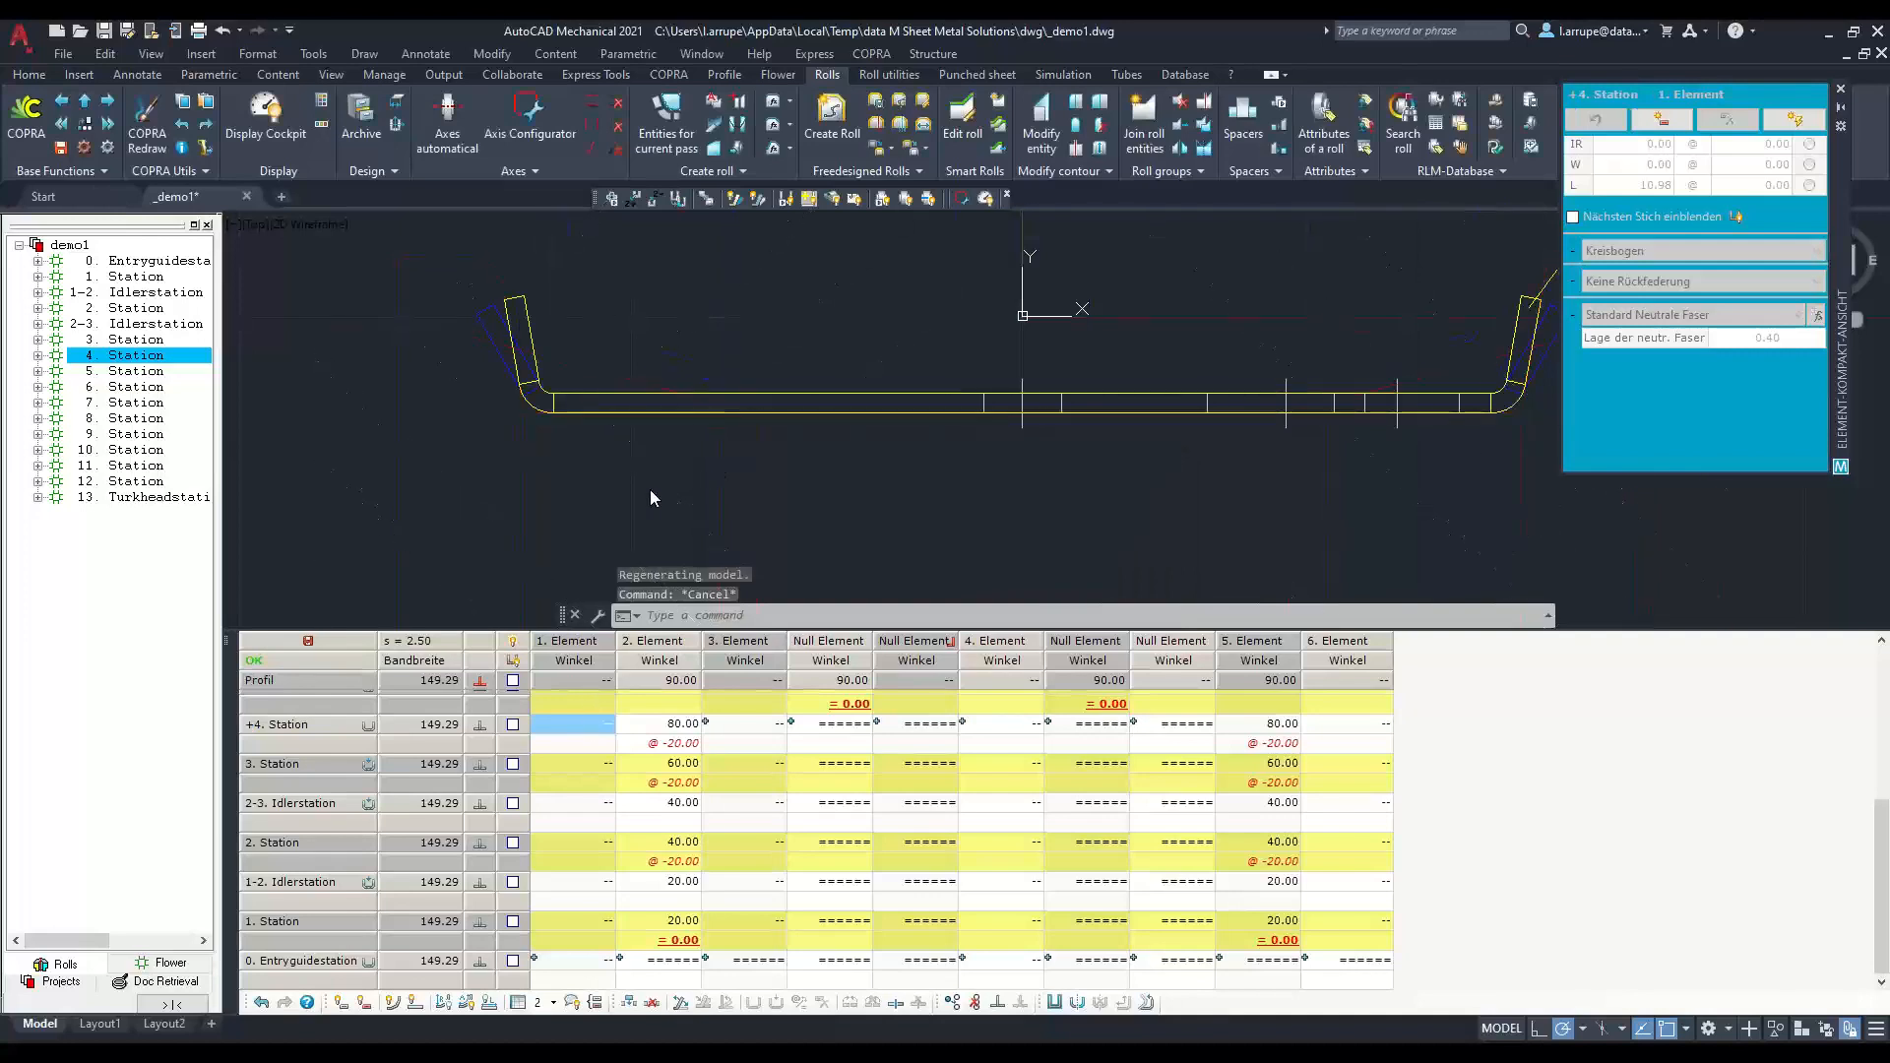
Step: Compare the profiles and rolls of stations 3 and 4, ending with virtual station +4 displayed
{"action": "left_click", "coordinate": [403, 772]}
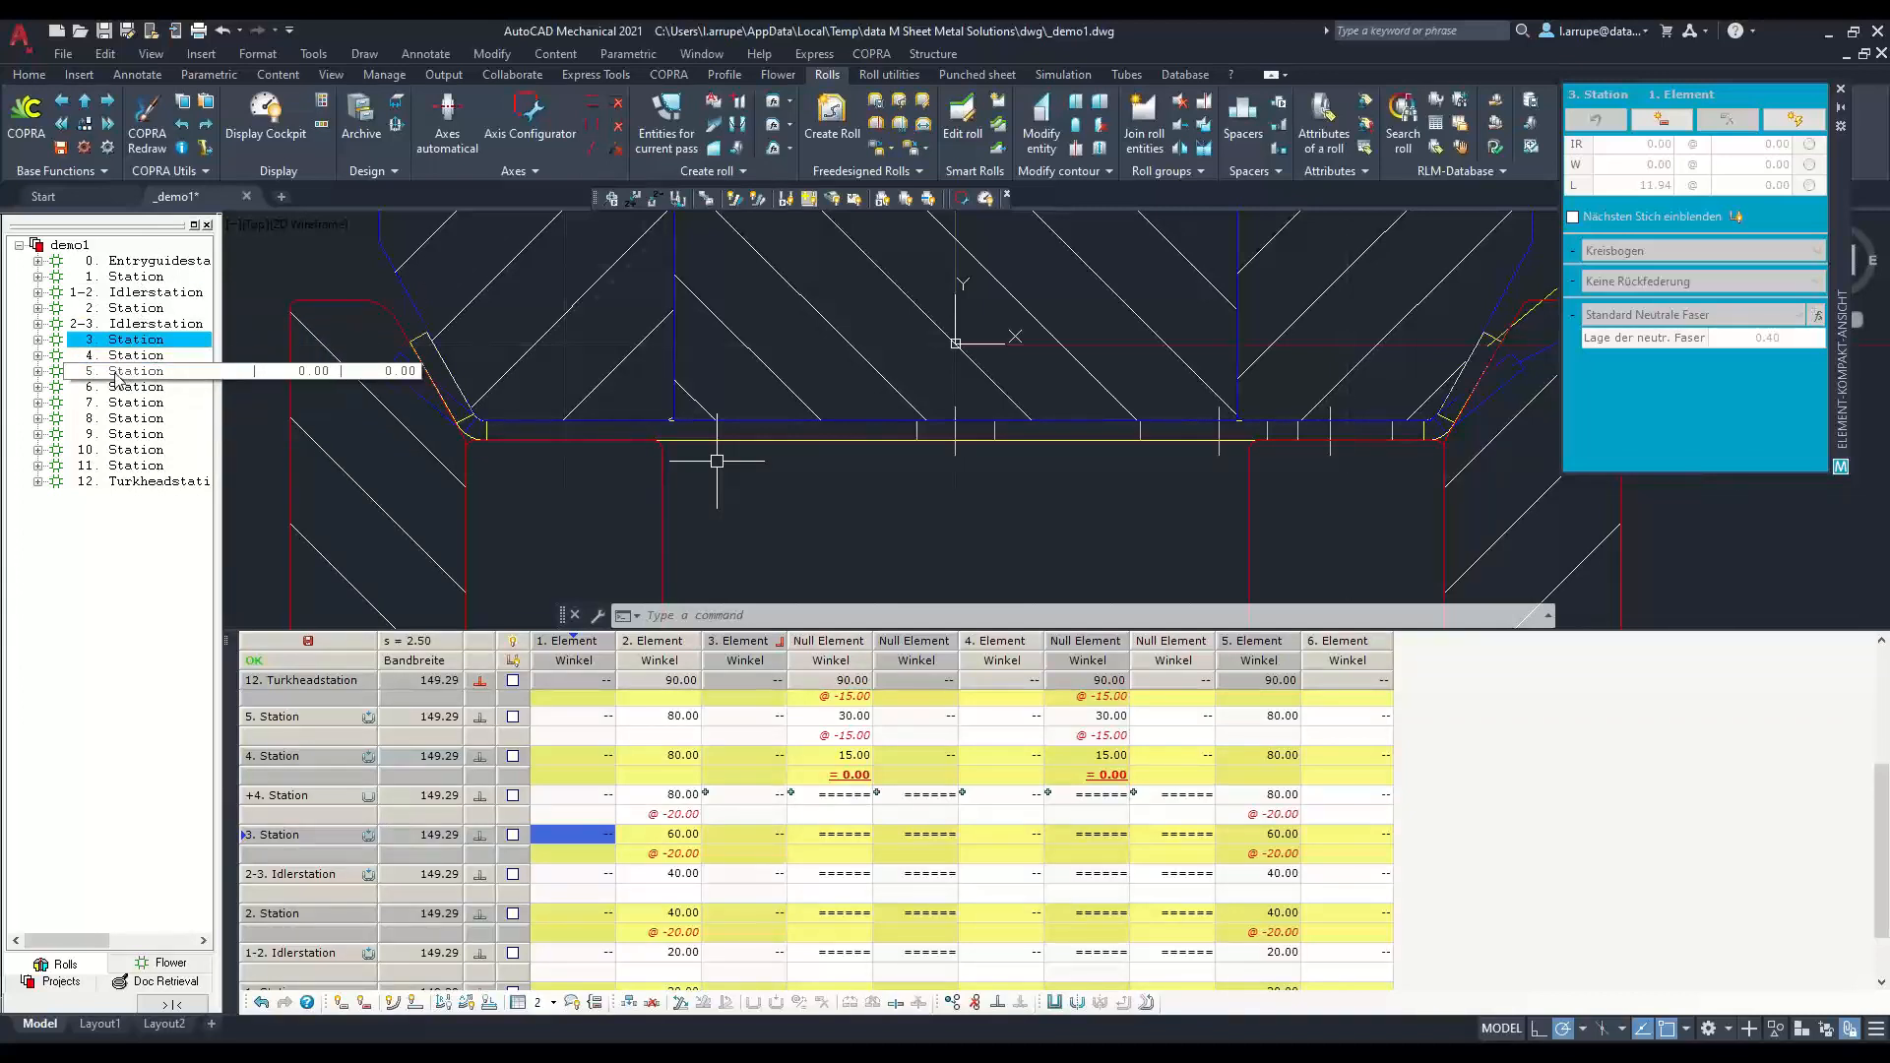
{"action": "left_click", "coordinate": [120, 356]}
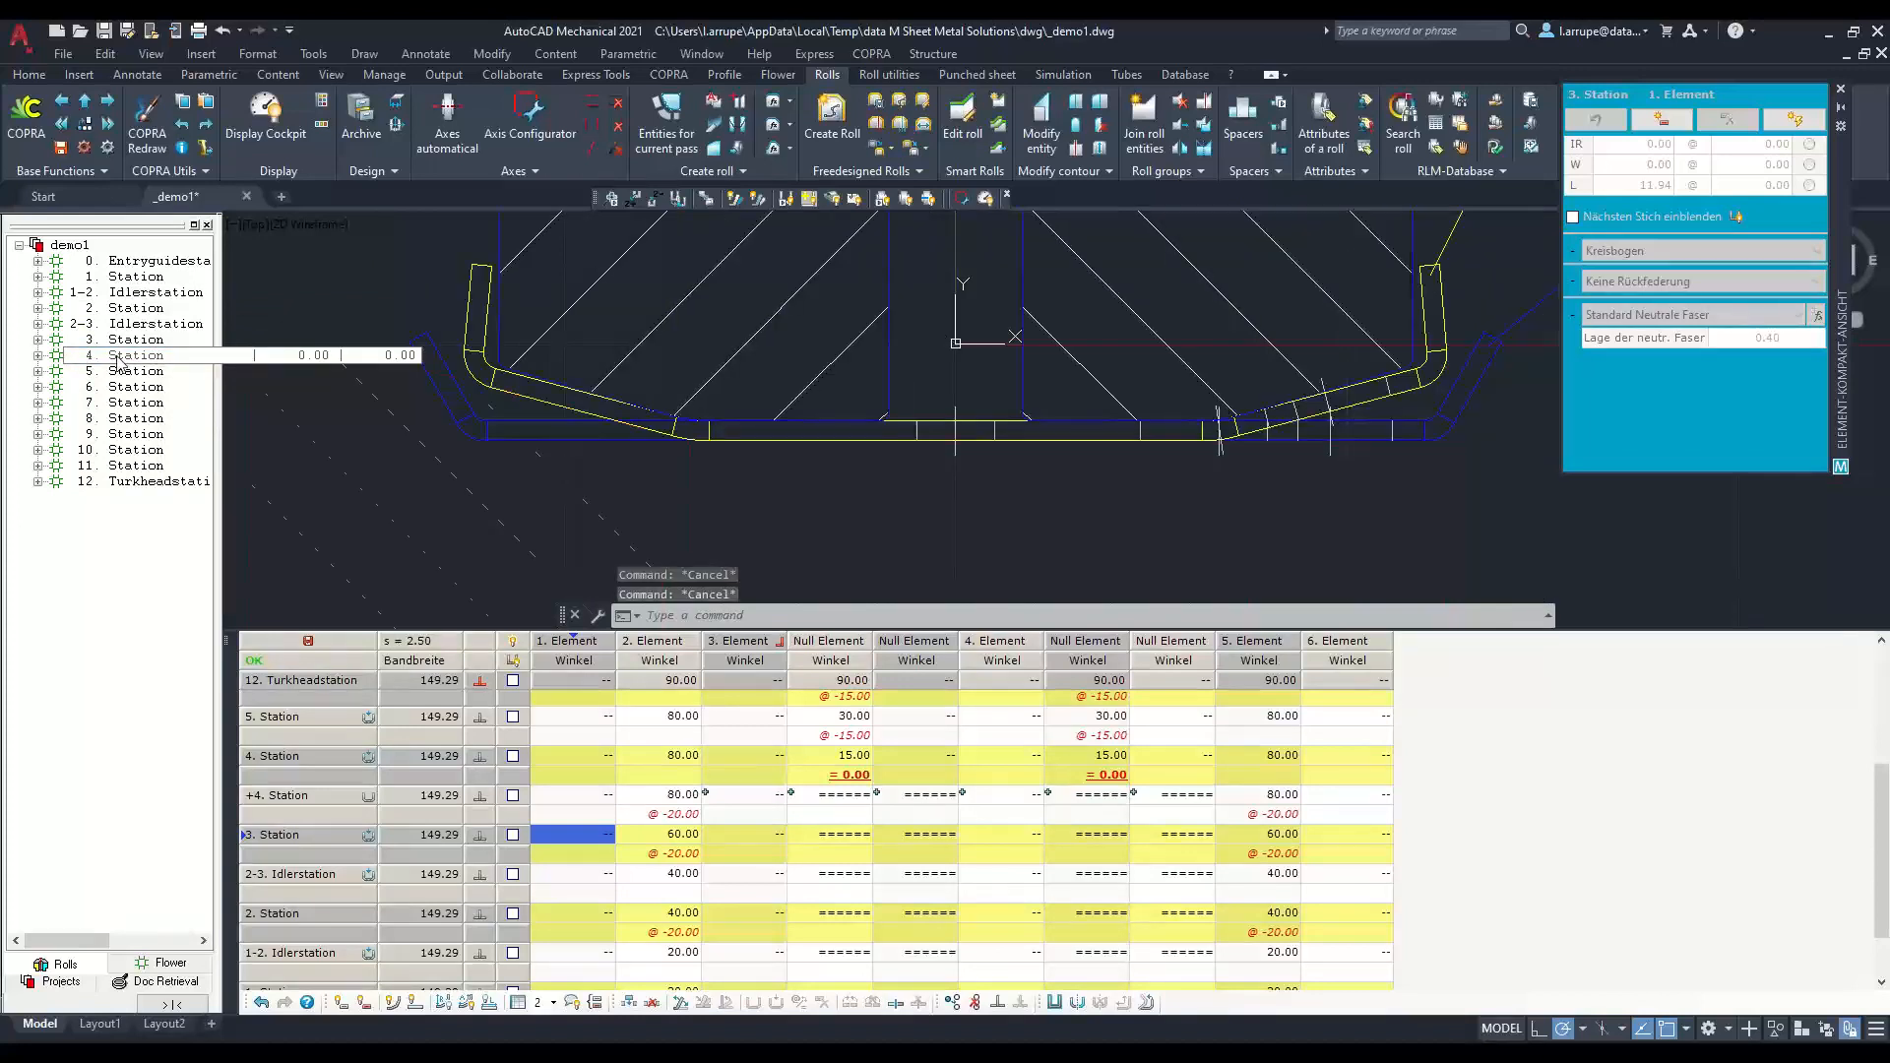
{"action": "left_click", "coordinate": [121, 345]}
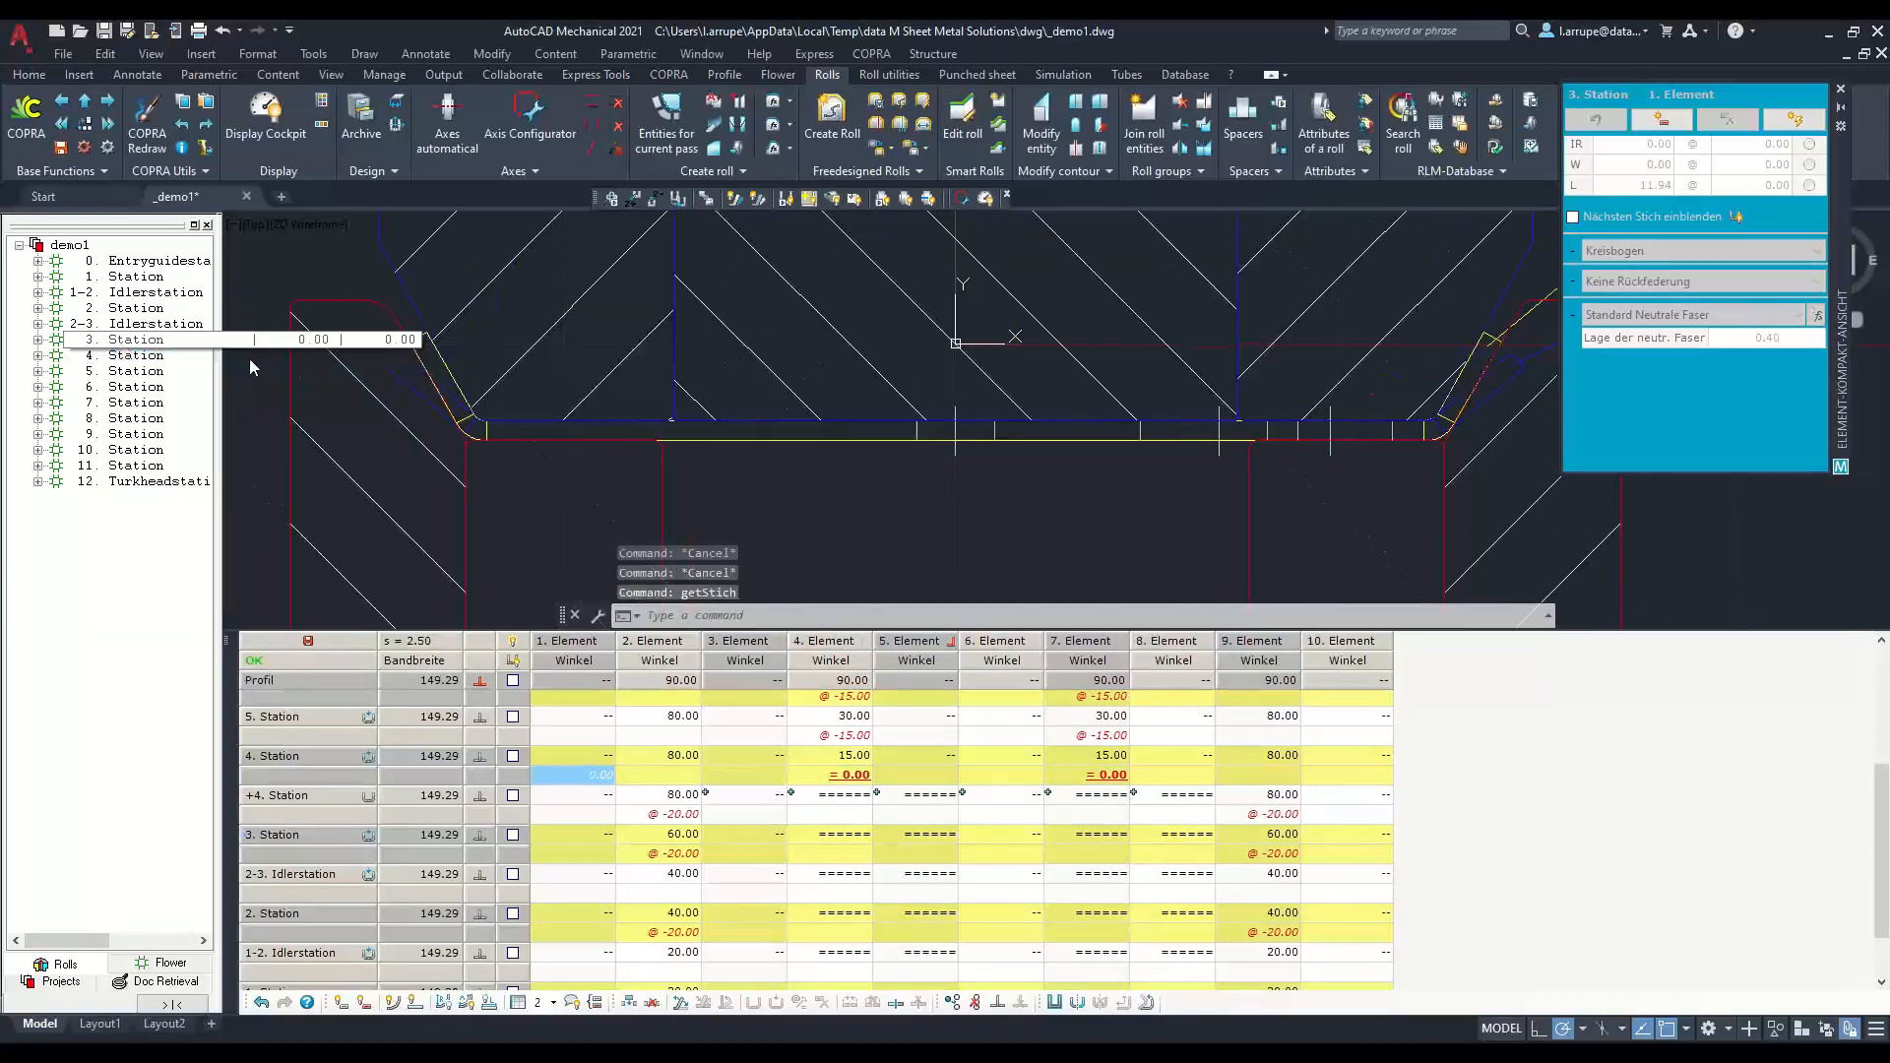
{"action": "left_click", "coordinate": [125, 357]}
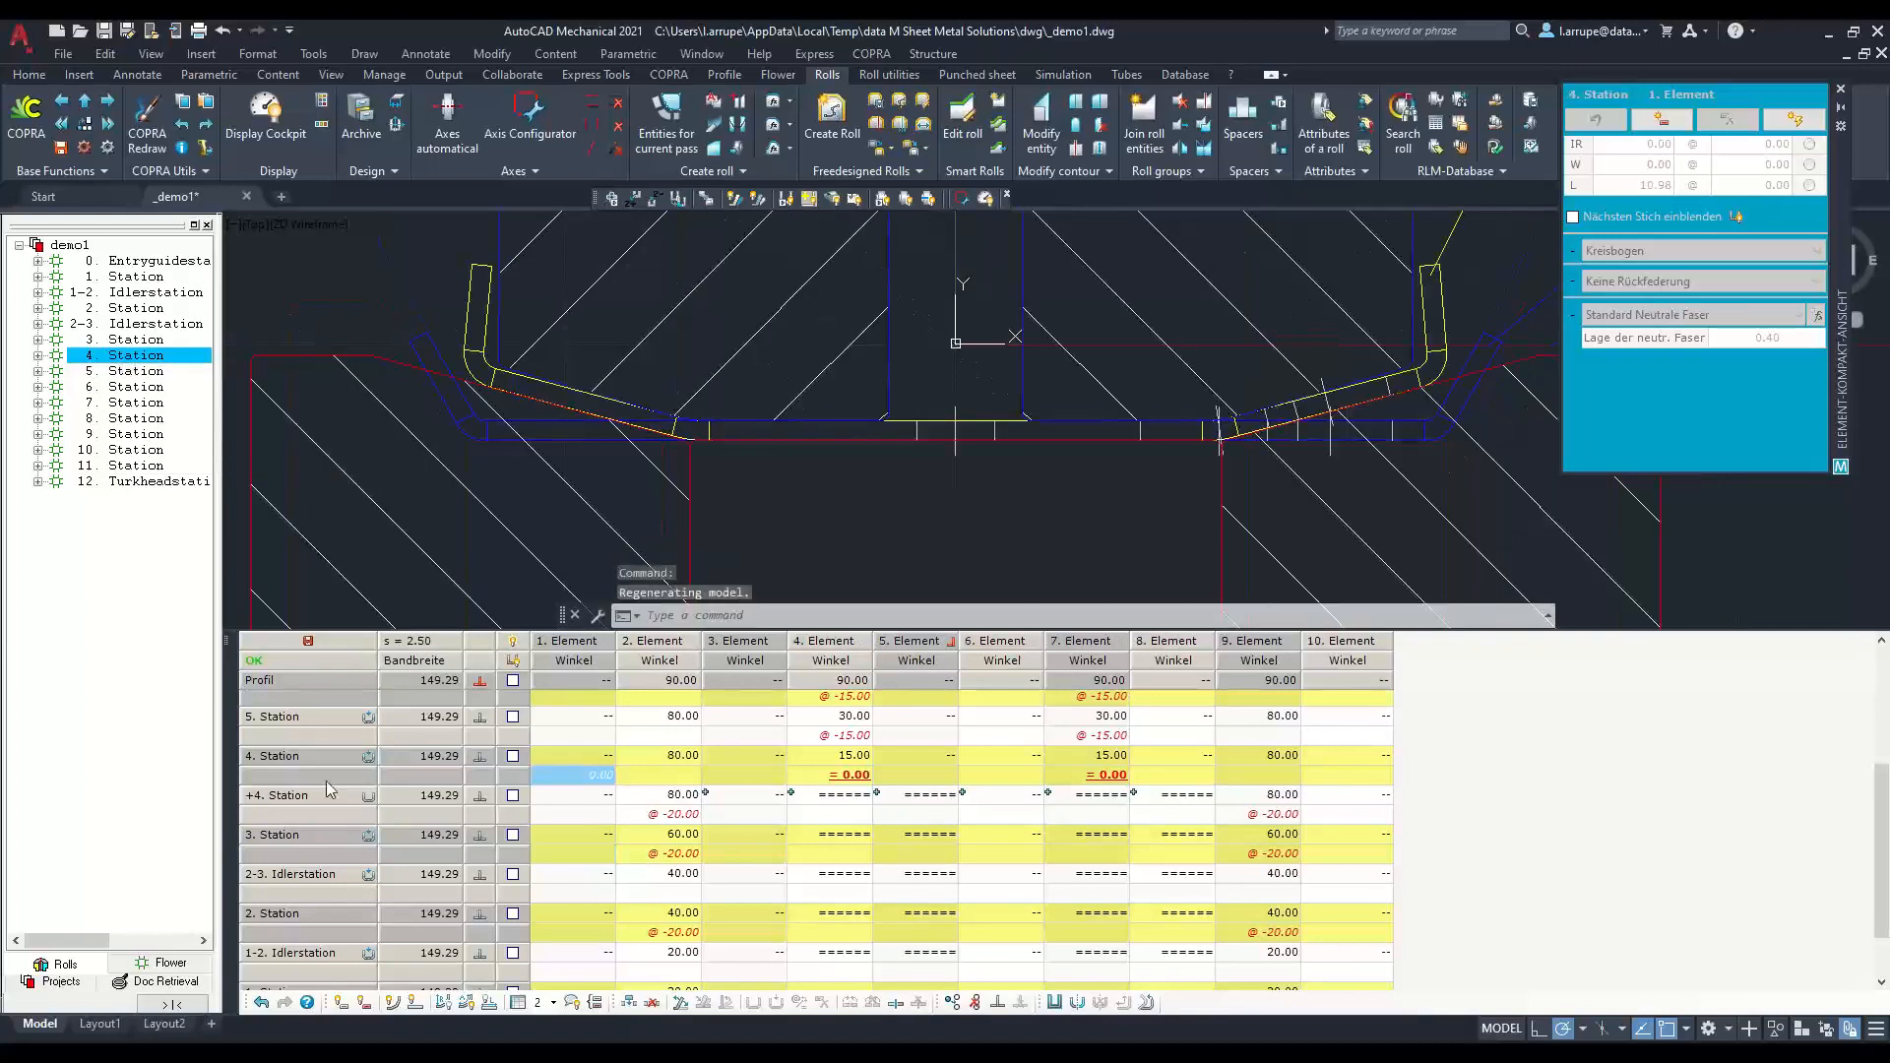
{"action": "left_click", "coordinate": [566, 795]}
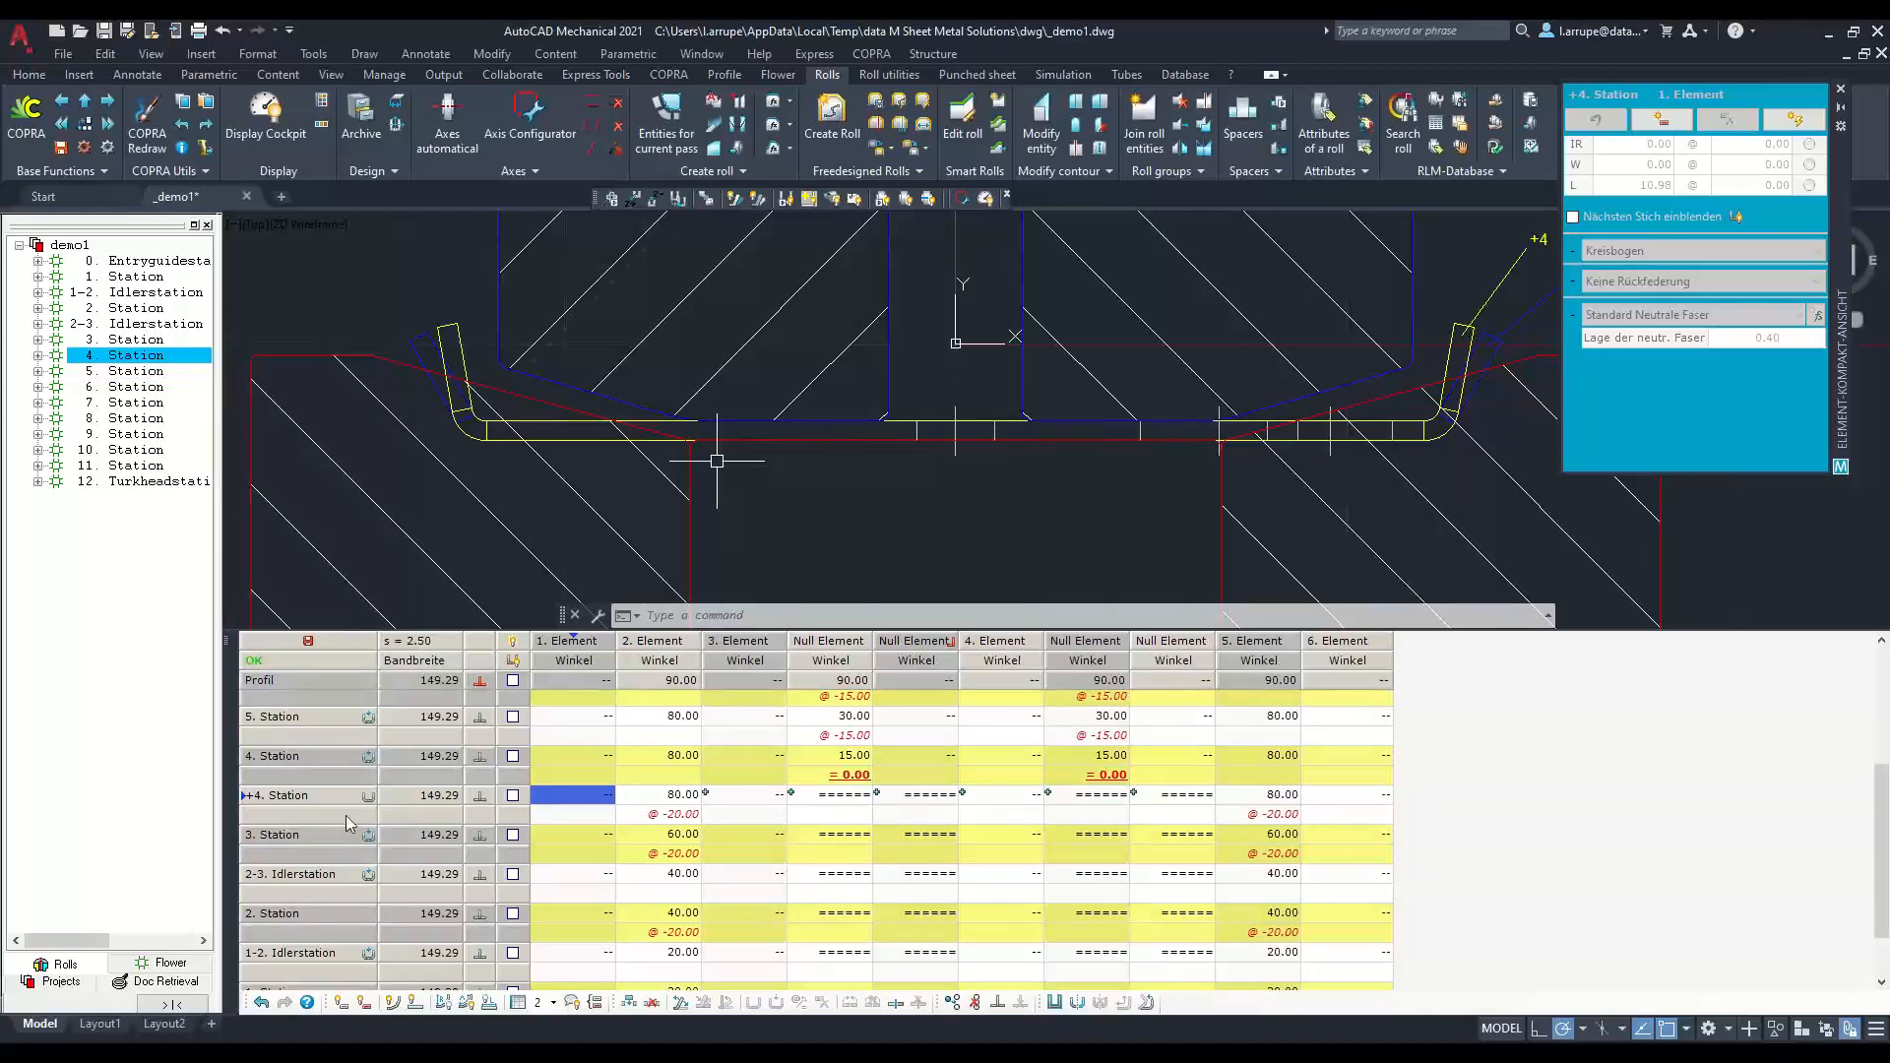
Step: Clear the angle changes of elements 2 and 5 at virtual station +4, and insert a station between it and station 3
{"action": "left_click", "coordinate": [686, 818]}
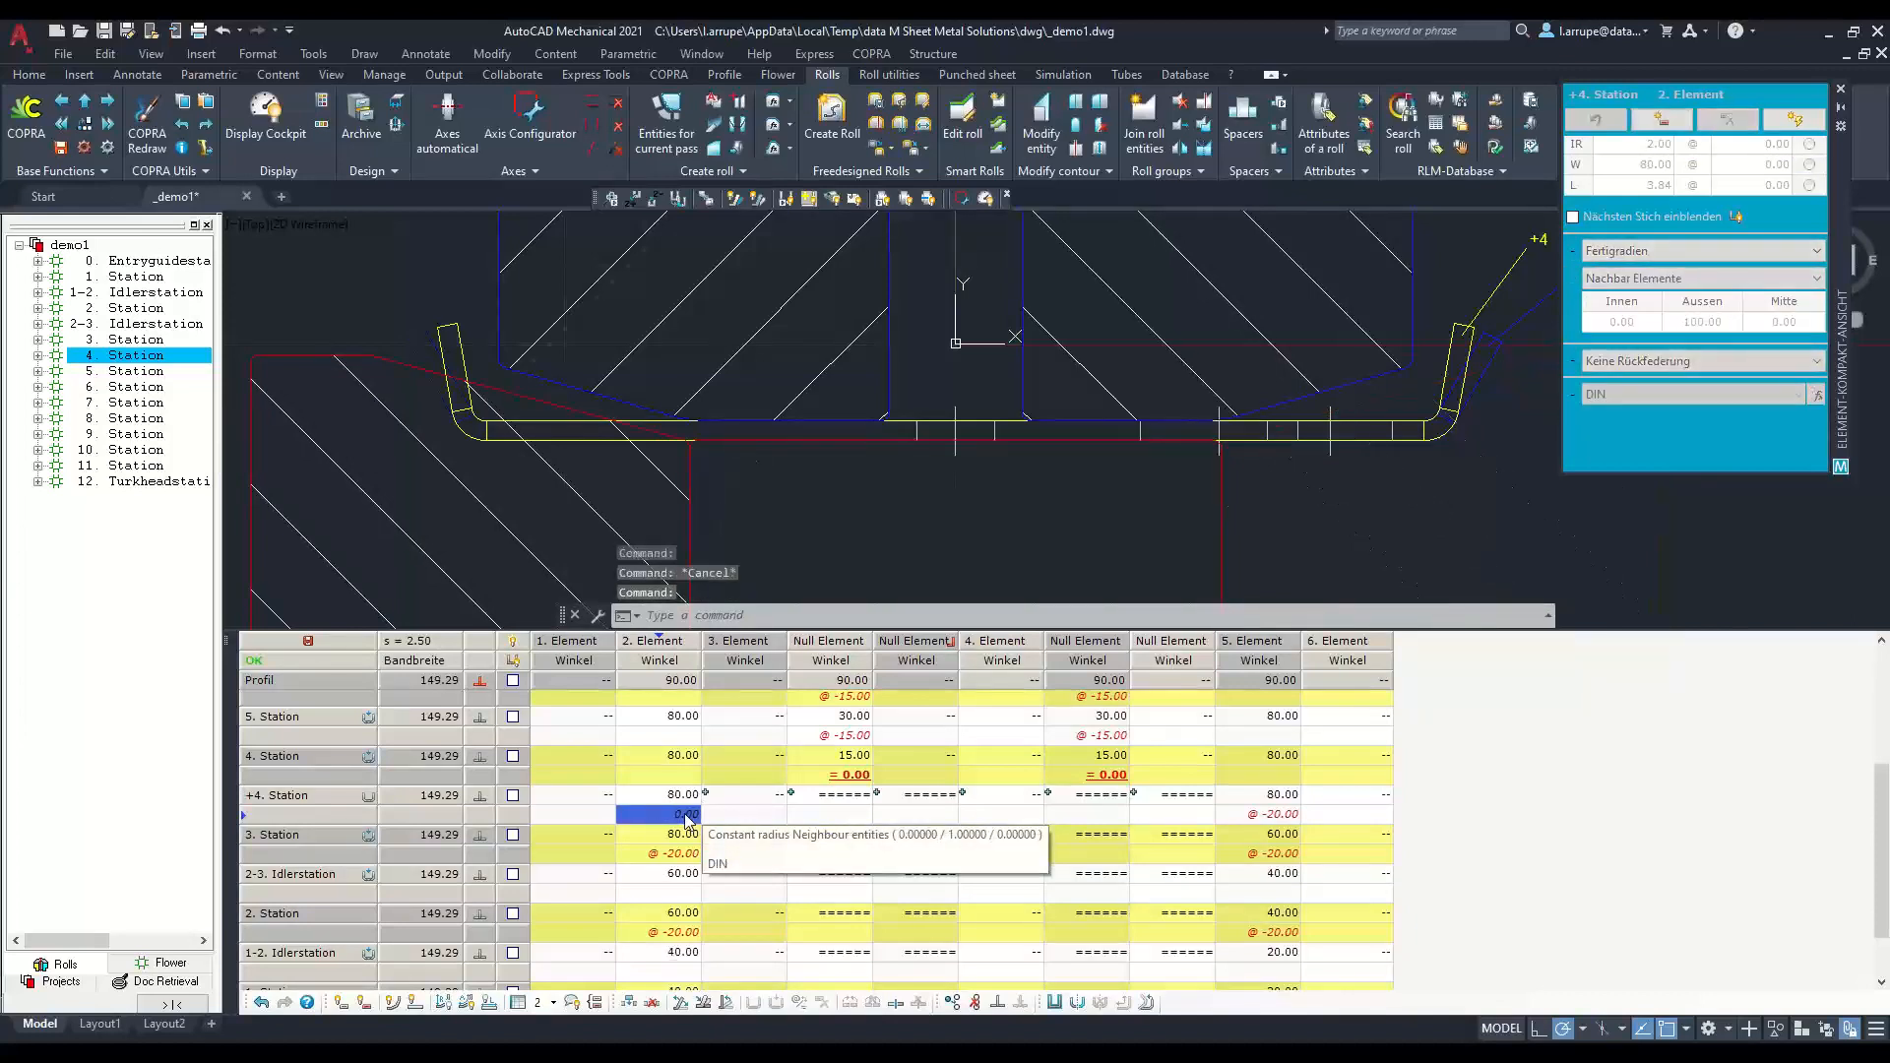
{"action": "left_click_drag", "start_coordinate": [687, 819], "coordinate": [1262, 817]}
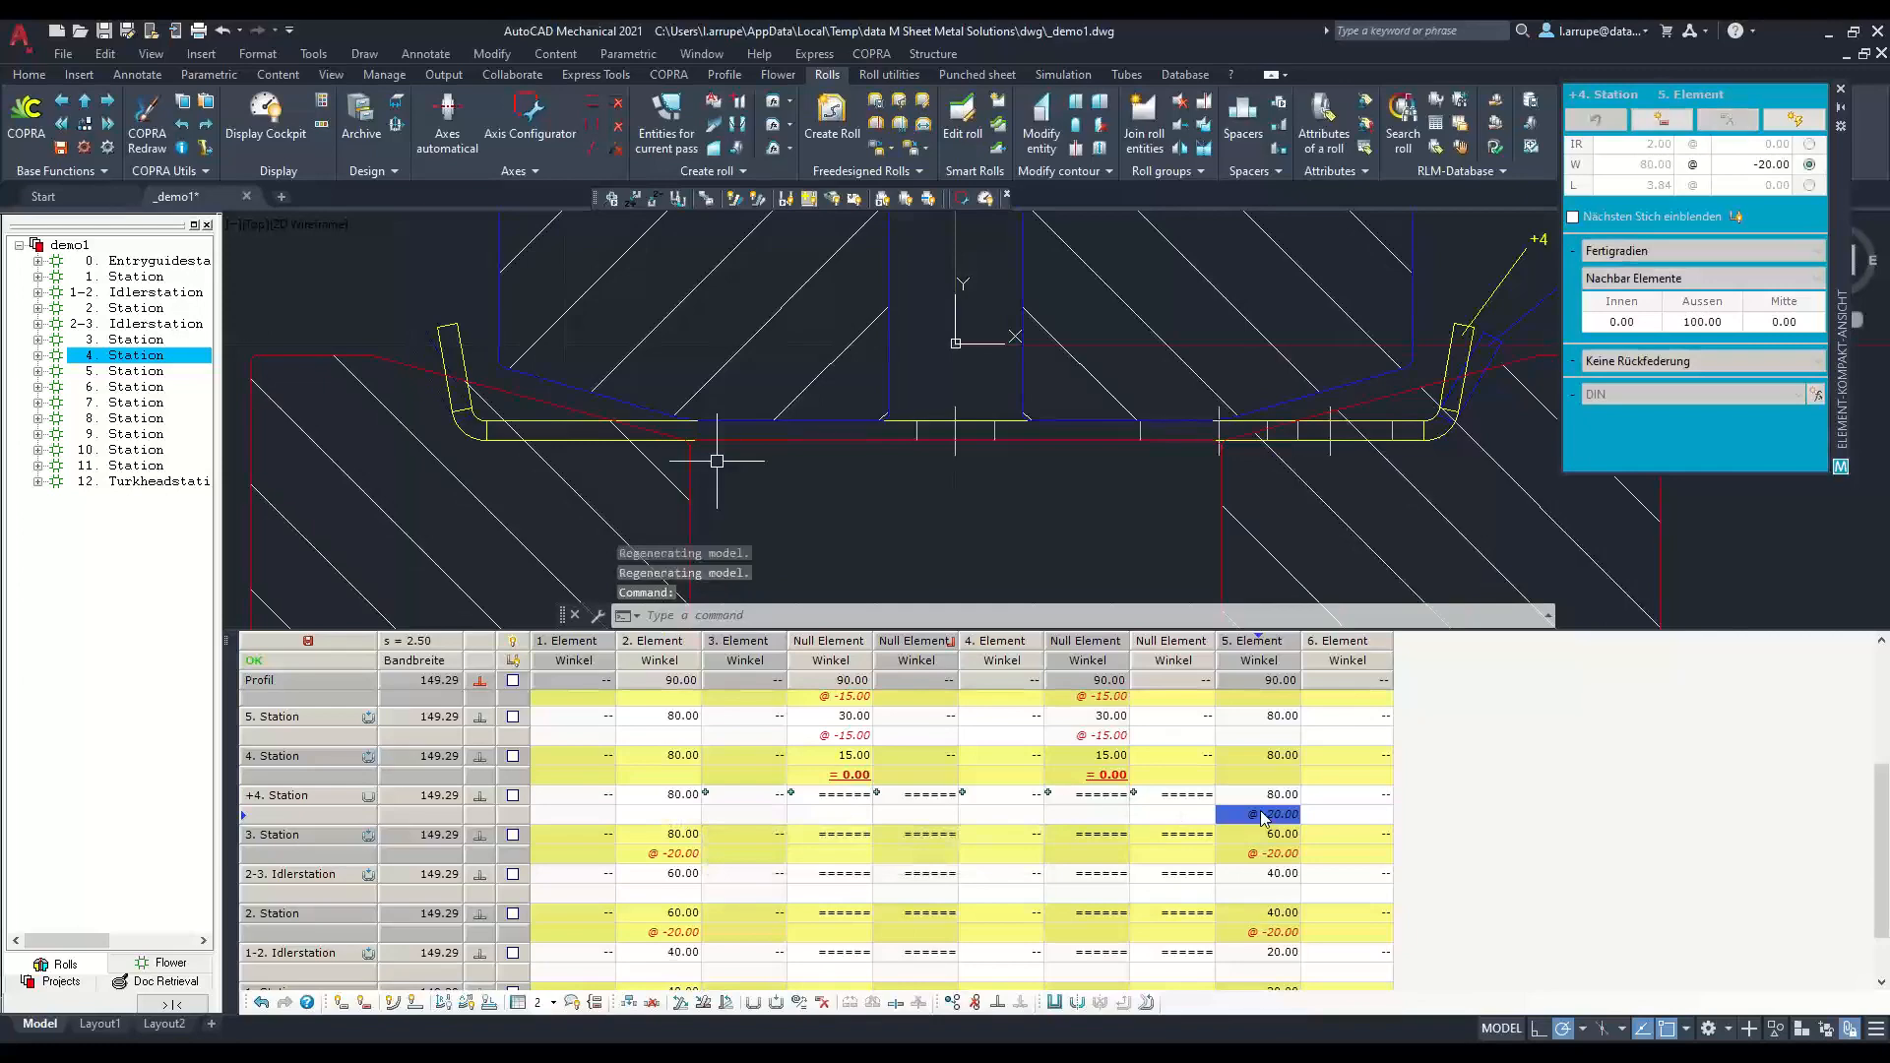
{"action": "right_click", "coordinate": [283, 817]}
{"action": "left_click", "coordinate": [302, 854]}
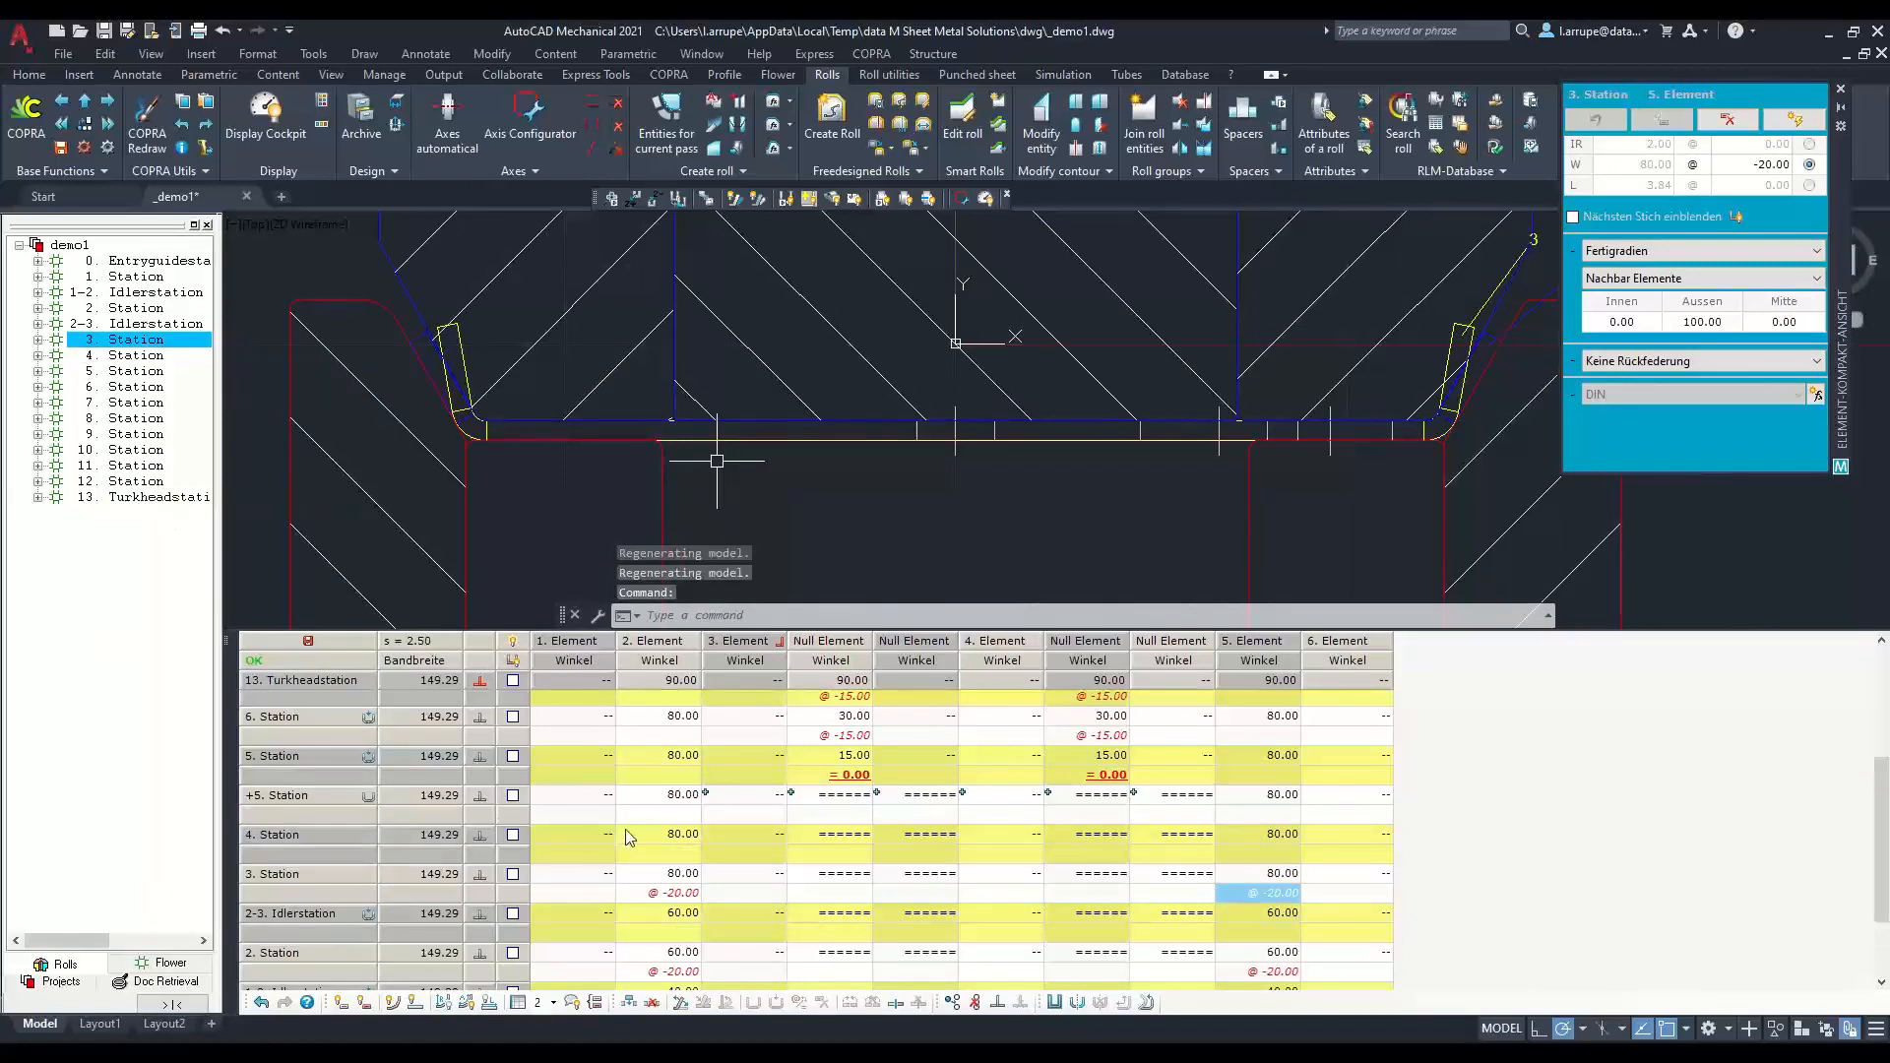
Step: Switch to the flower view and compare the sections of station 5 and virtual station +5
{"action": "left_click", "coordinate": [745, 800]}
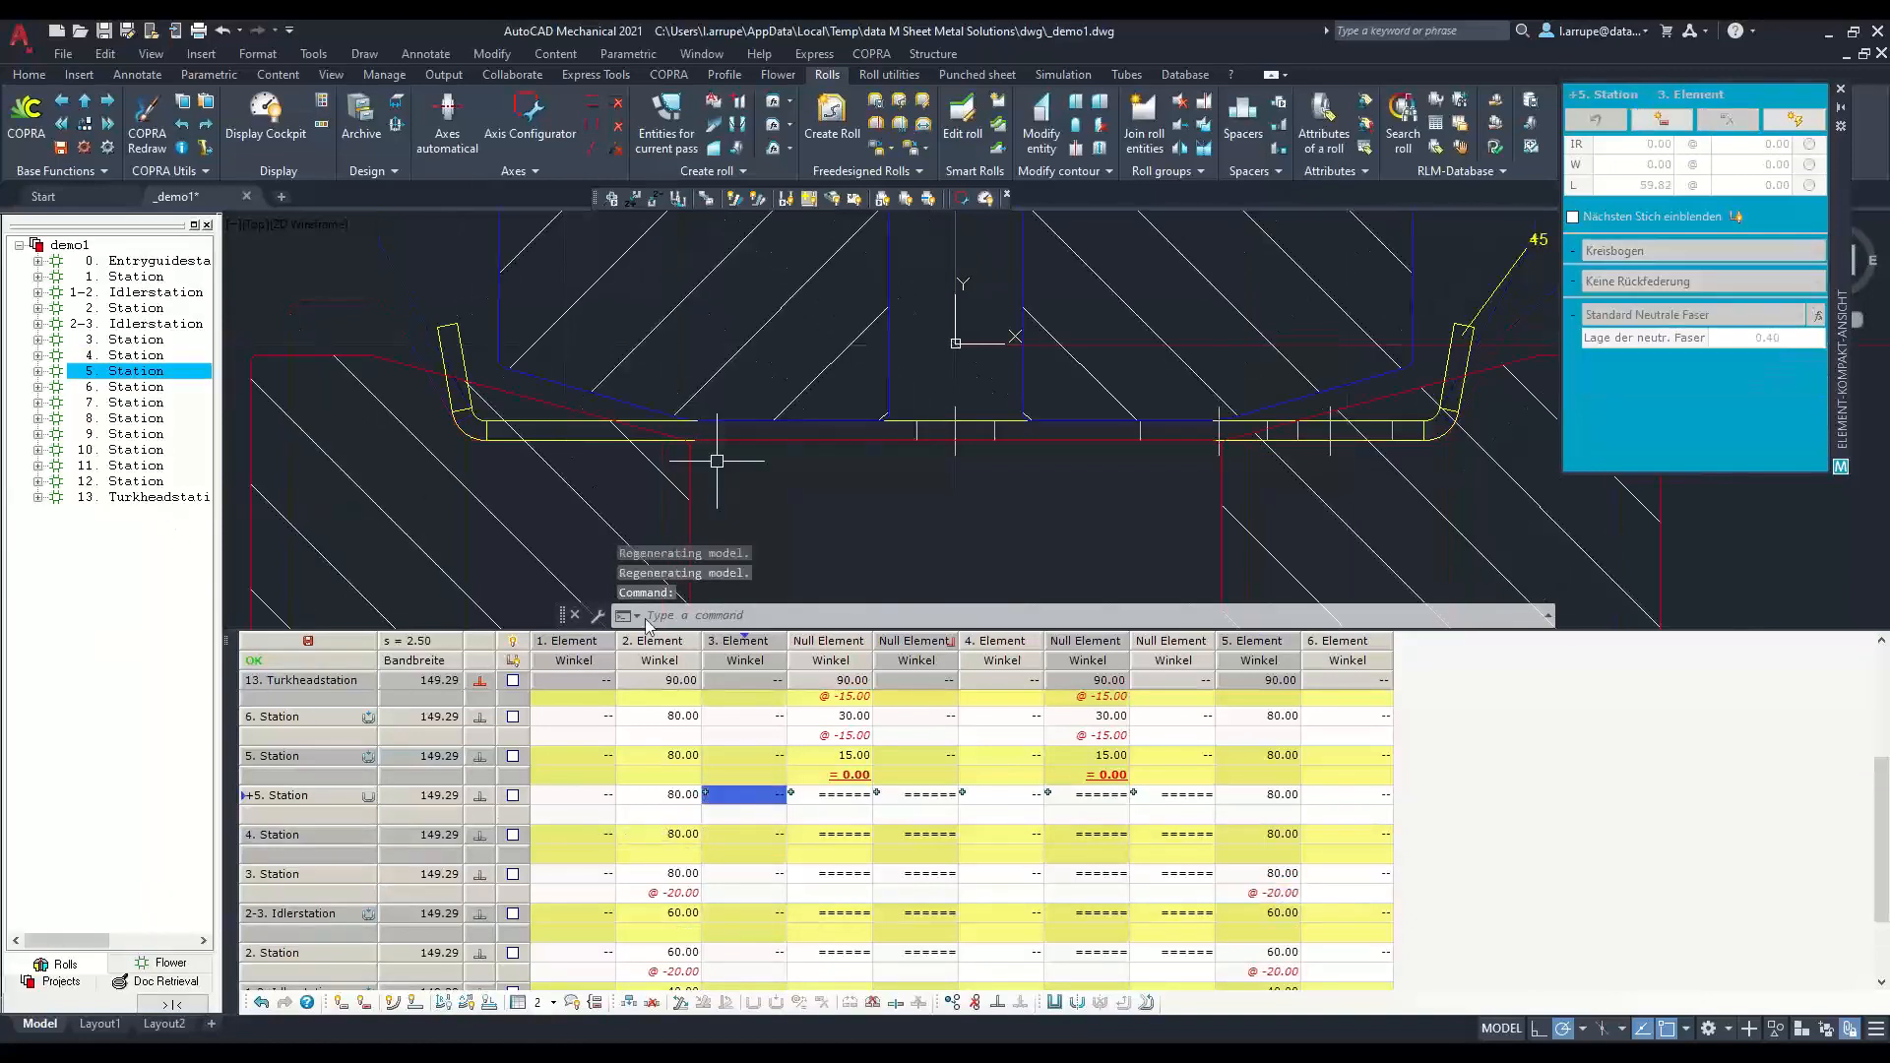
{"action": "left_click", "coordinate": [177, 968]}
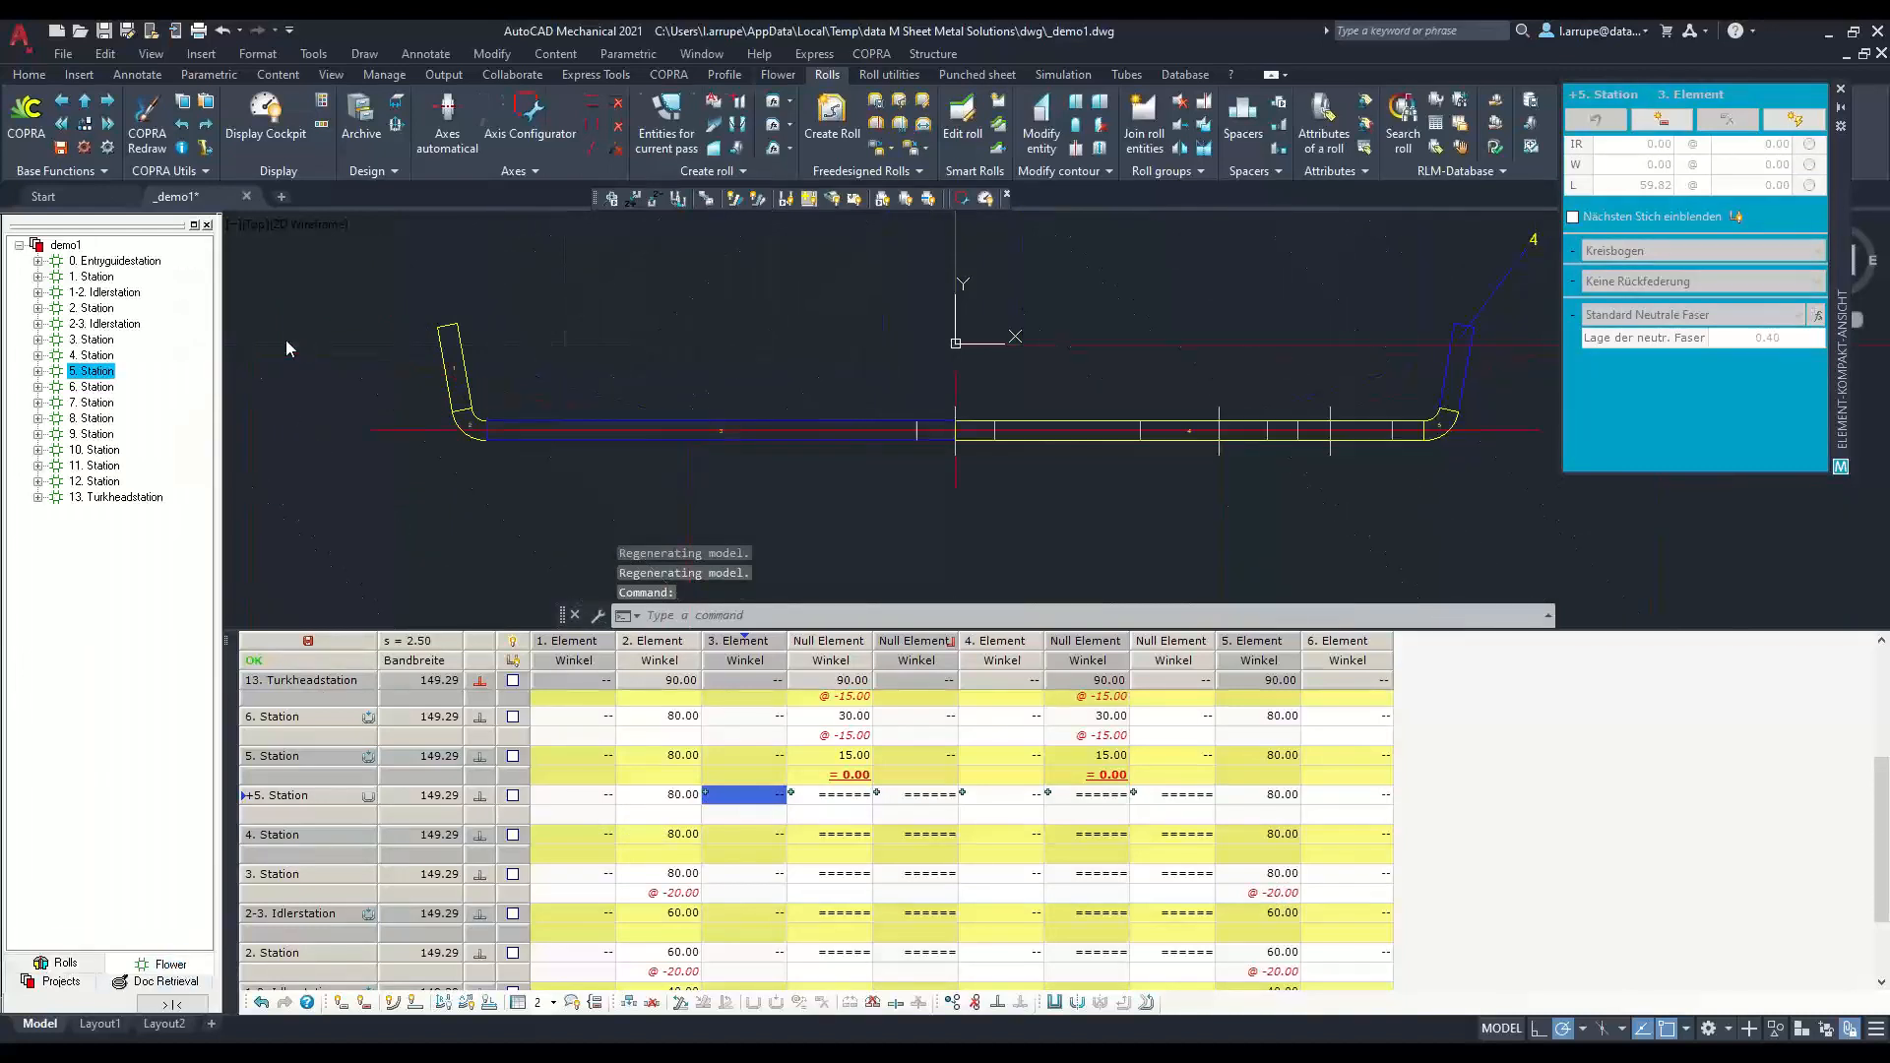
{"action": "left_click", "coordinate": [323, 754]}
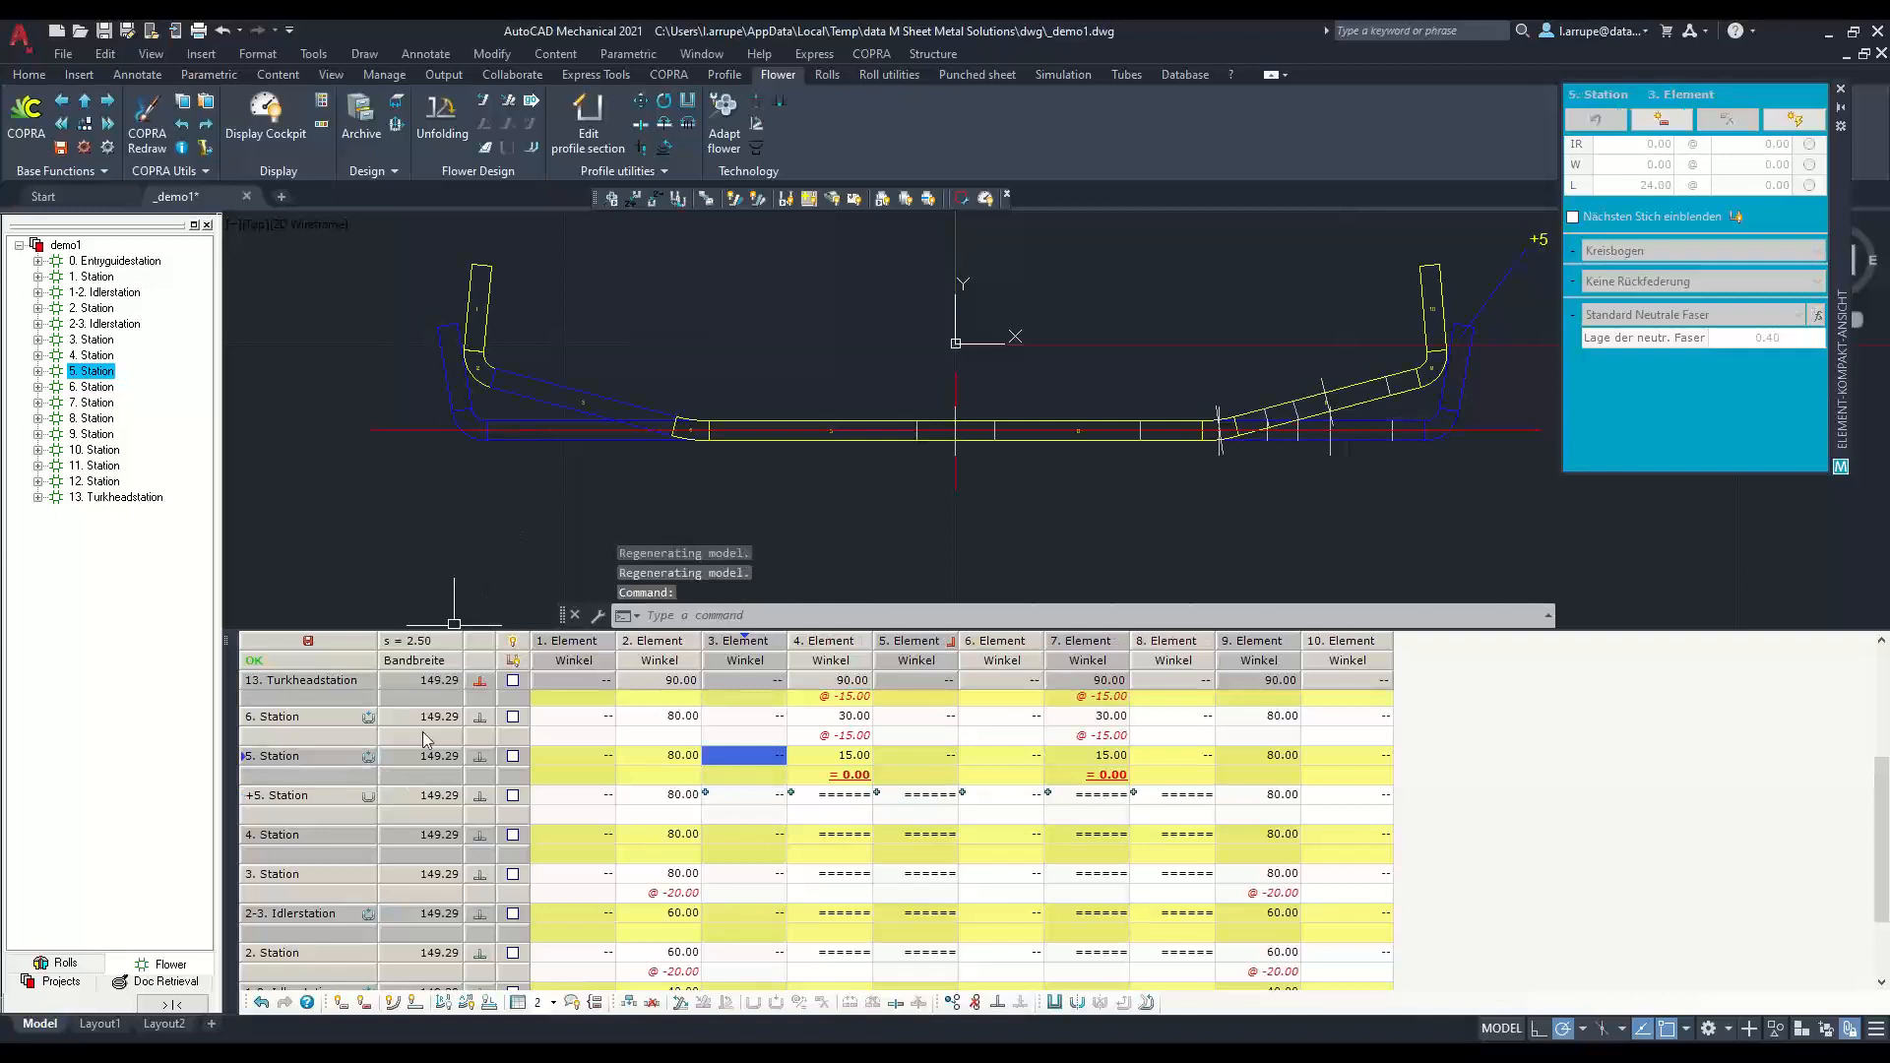
{"action": "left_click", "coordinate": [308, 799]}
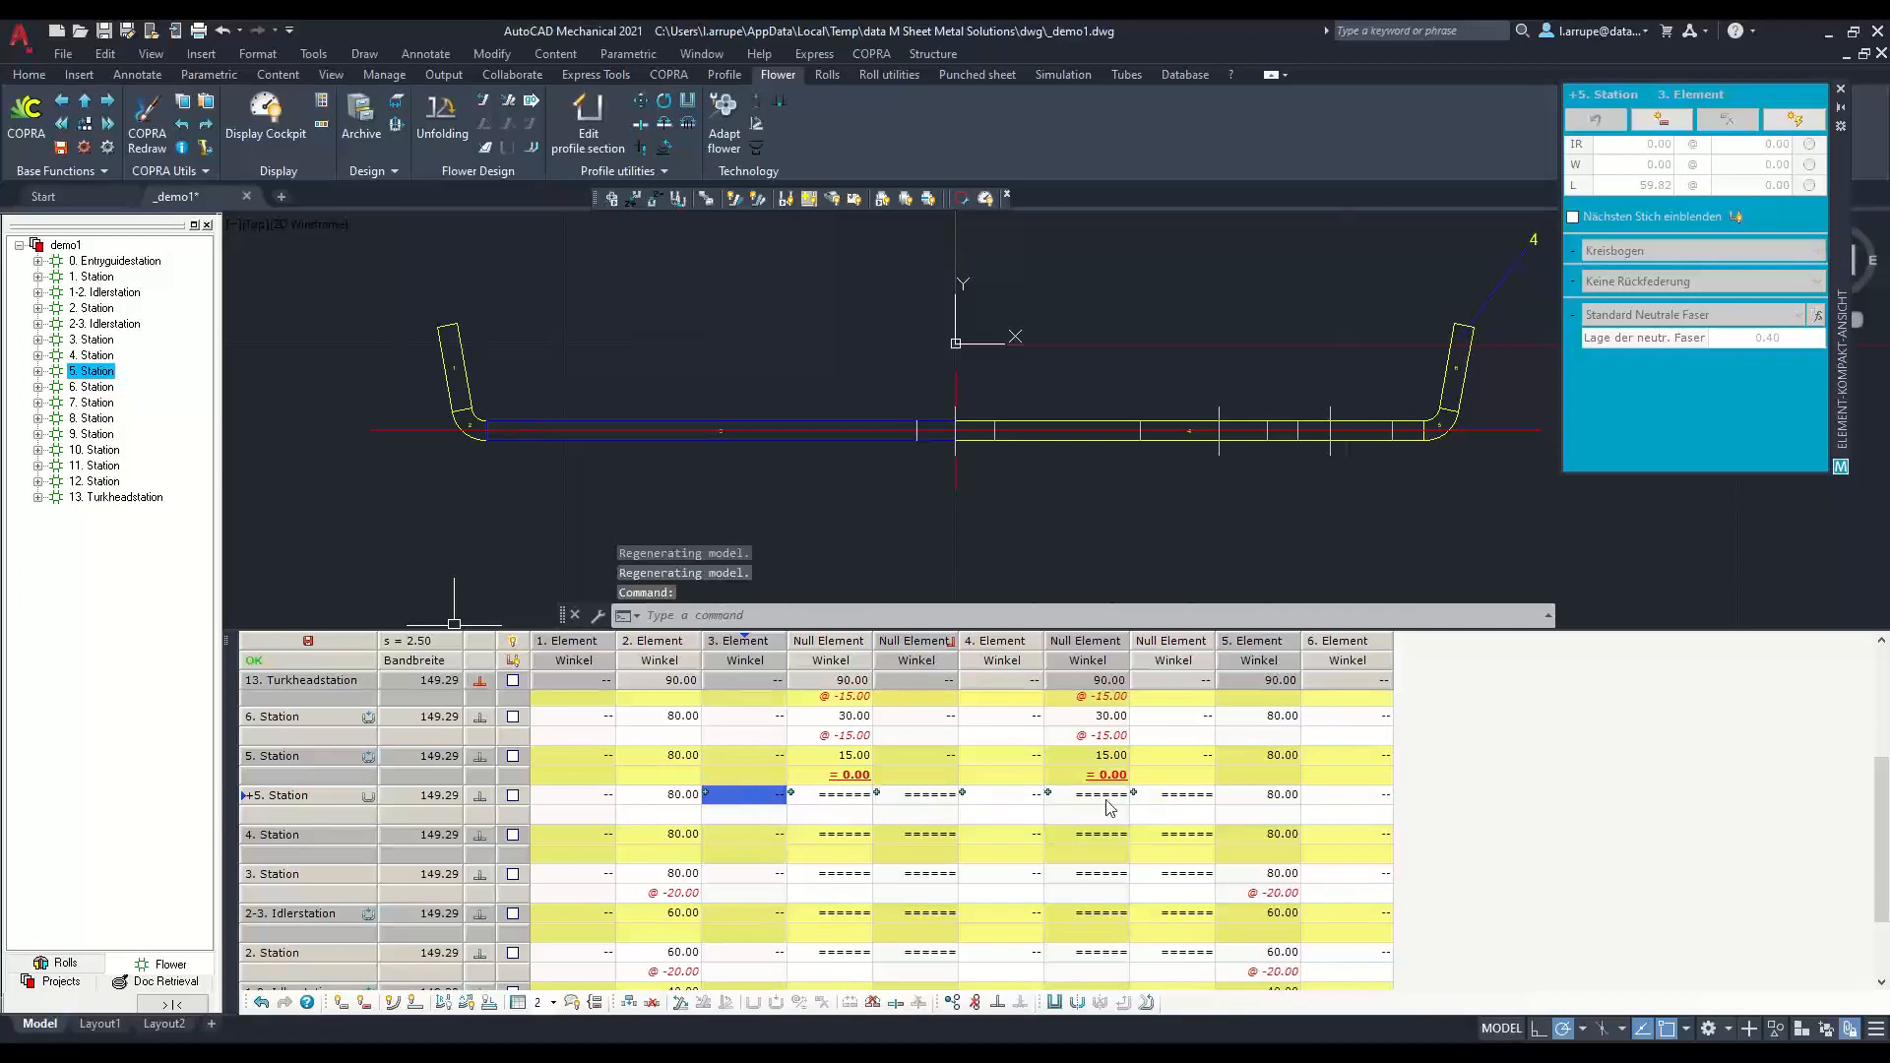
Step: Set the angle change of element 3 at virtual station +5 to -15 and acknowledge the message
{"action": "left_click", "coordinate": [744, 811]}
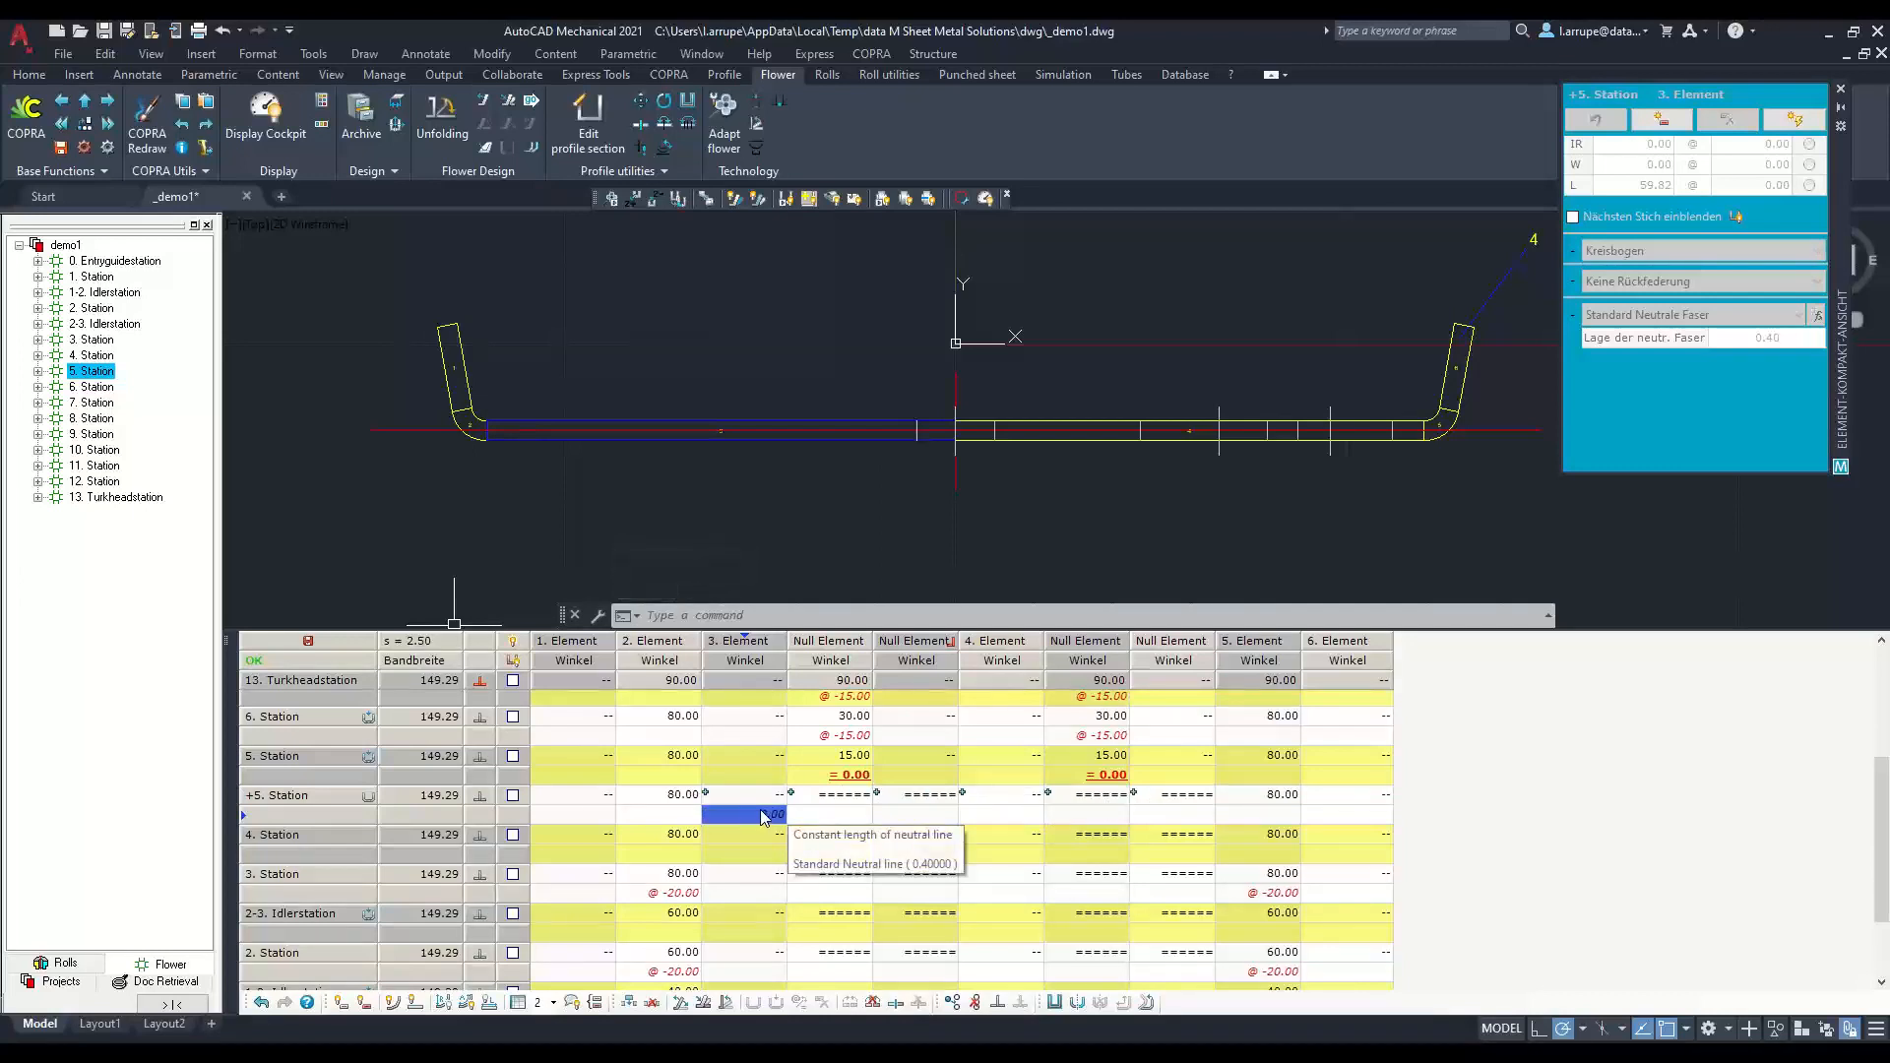
{"action": "left_click", "coordinate": [760, 809]}
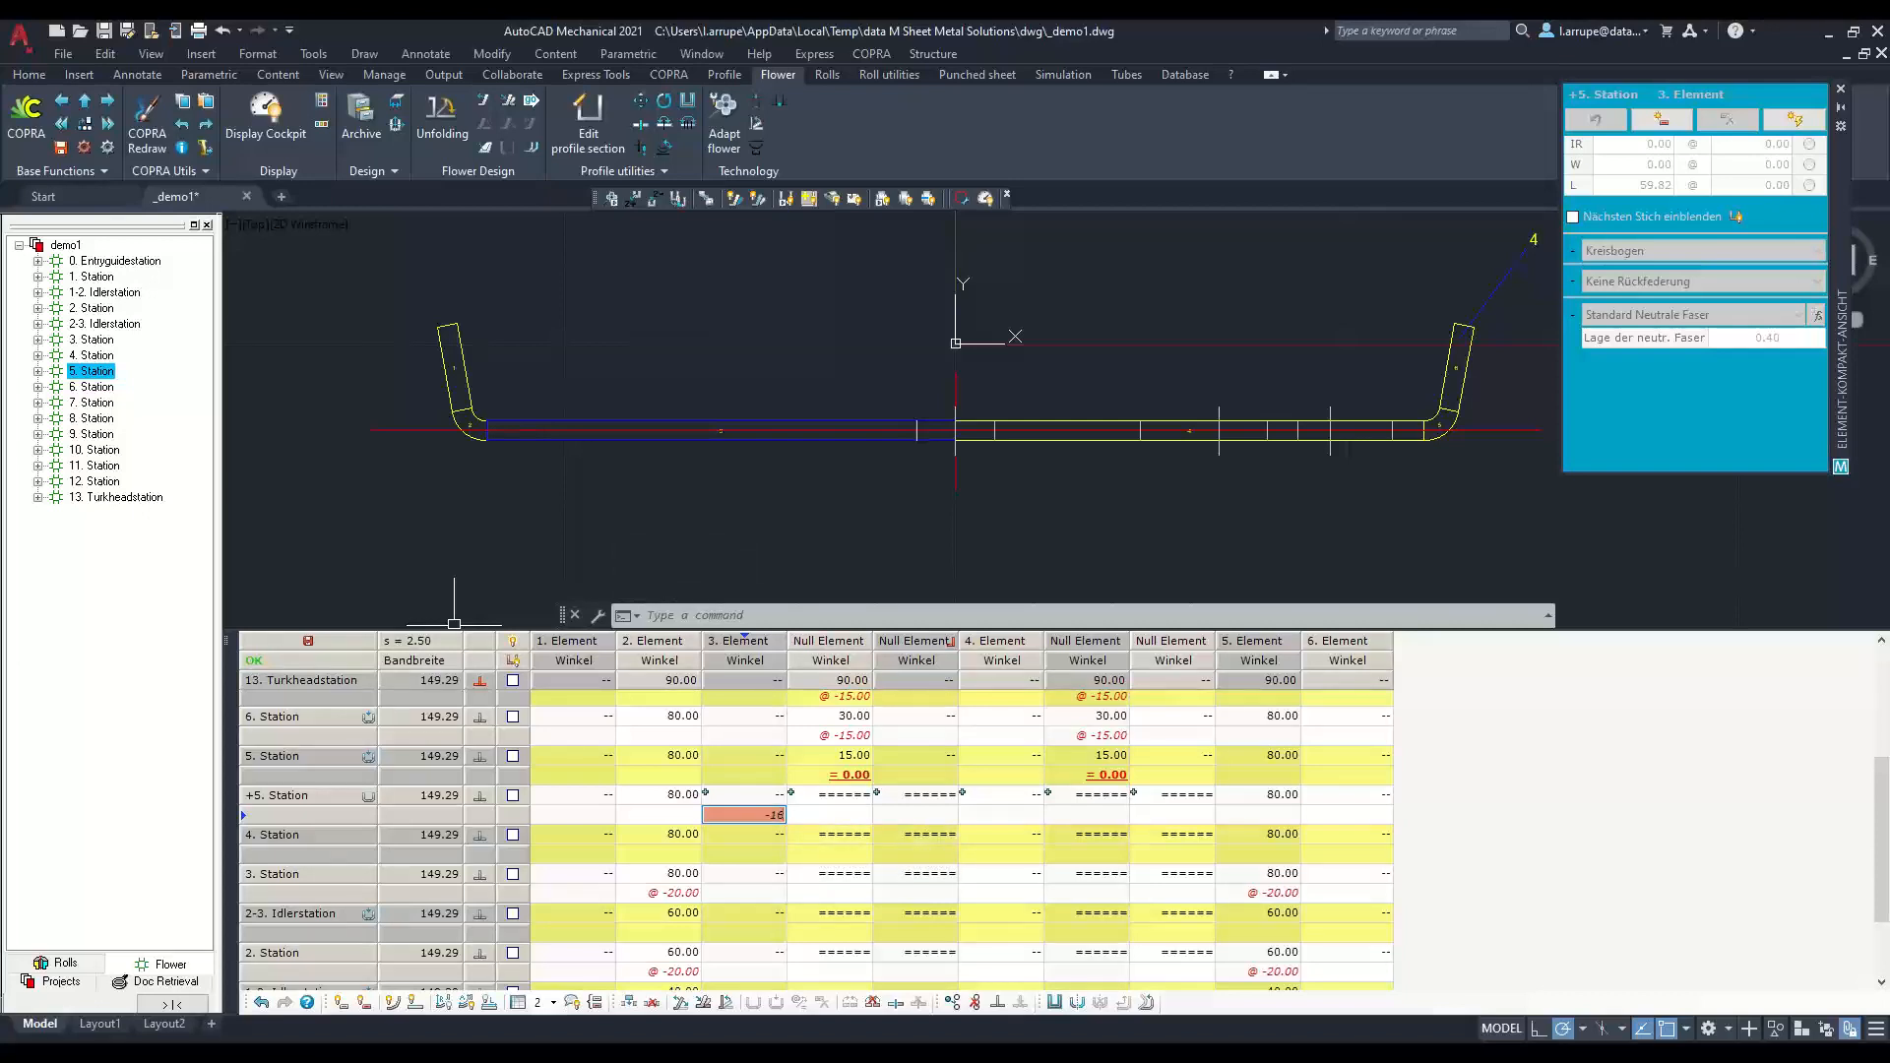
{"action": "type", "text": "-15"}
{"action": "key", "text": "Return"}
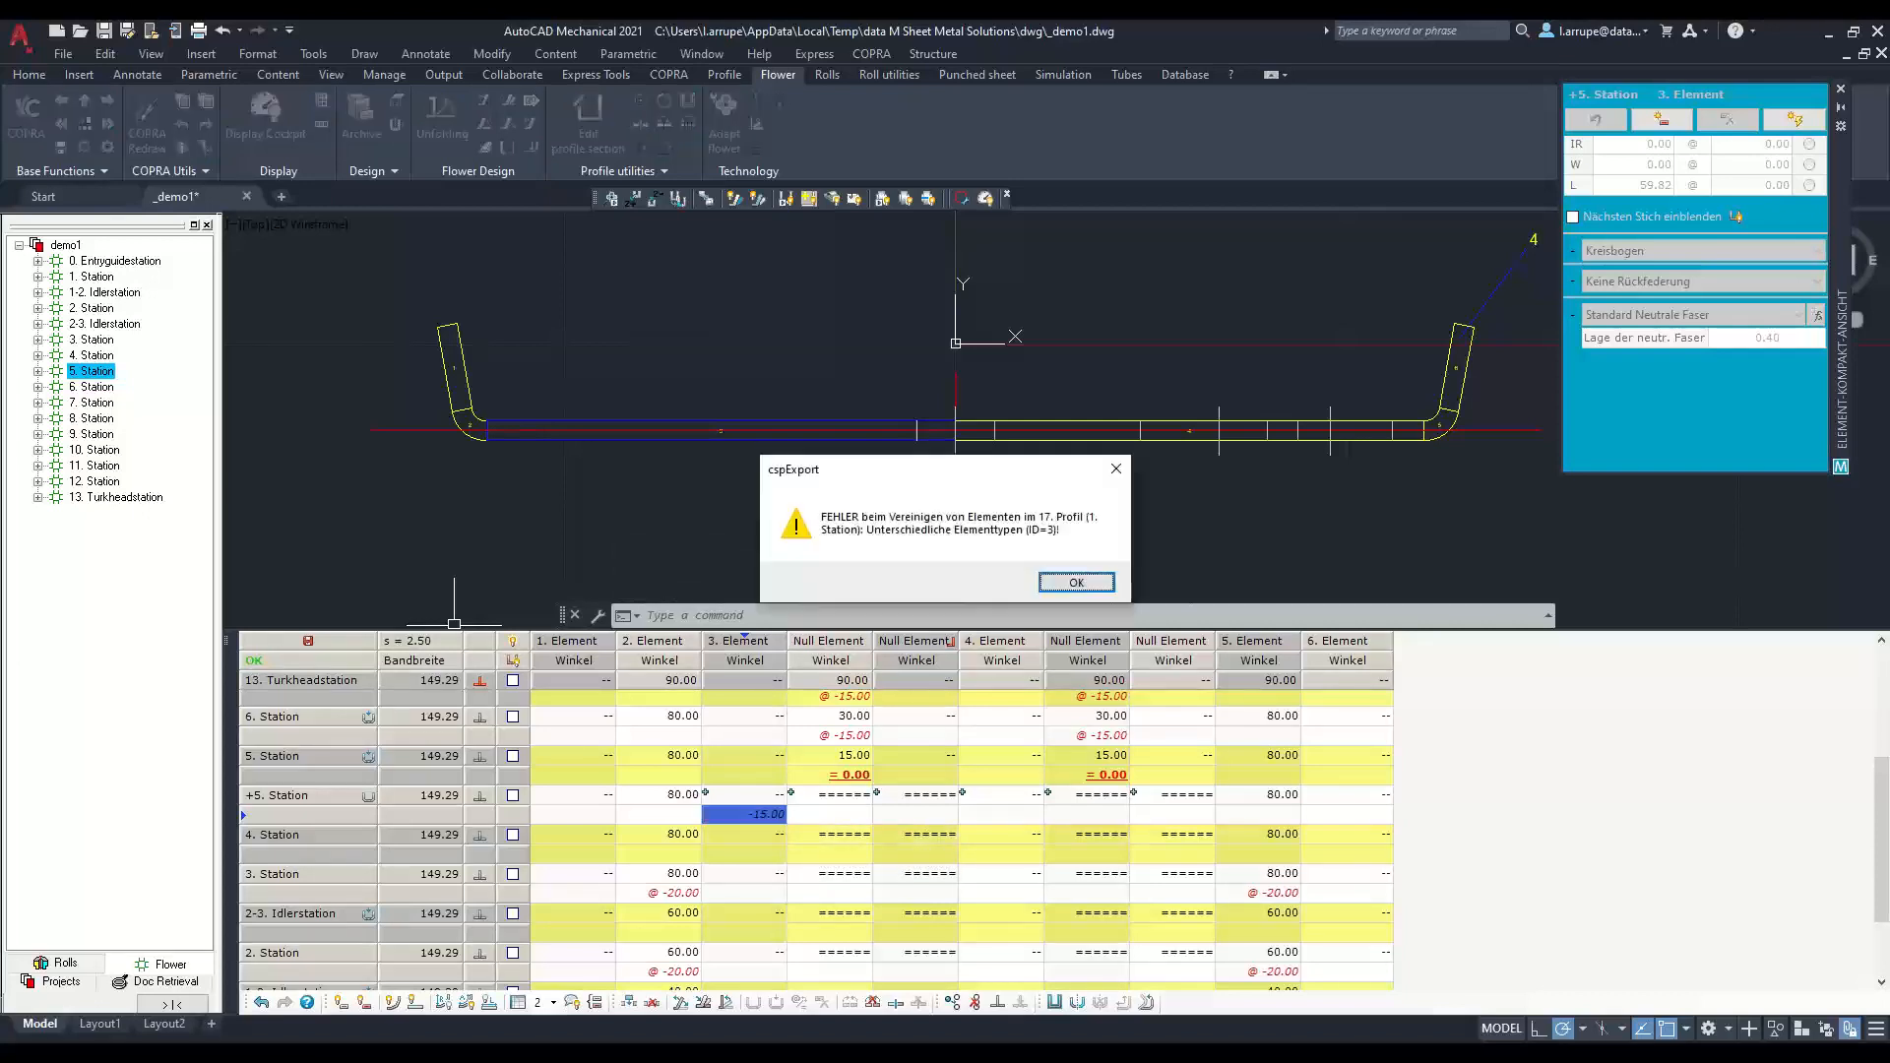
{"action": "left_click", "coordinate": [1071, 583]}
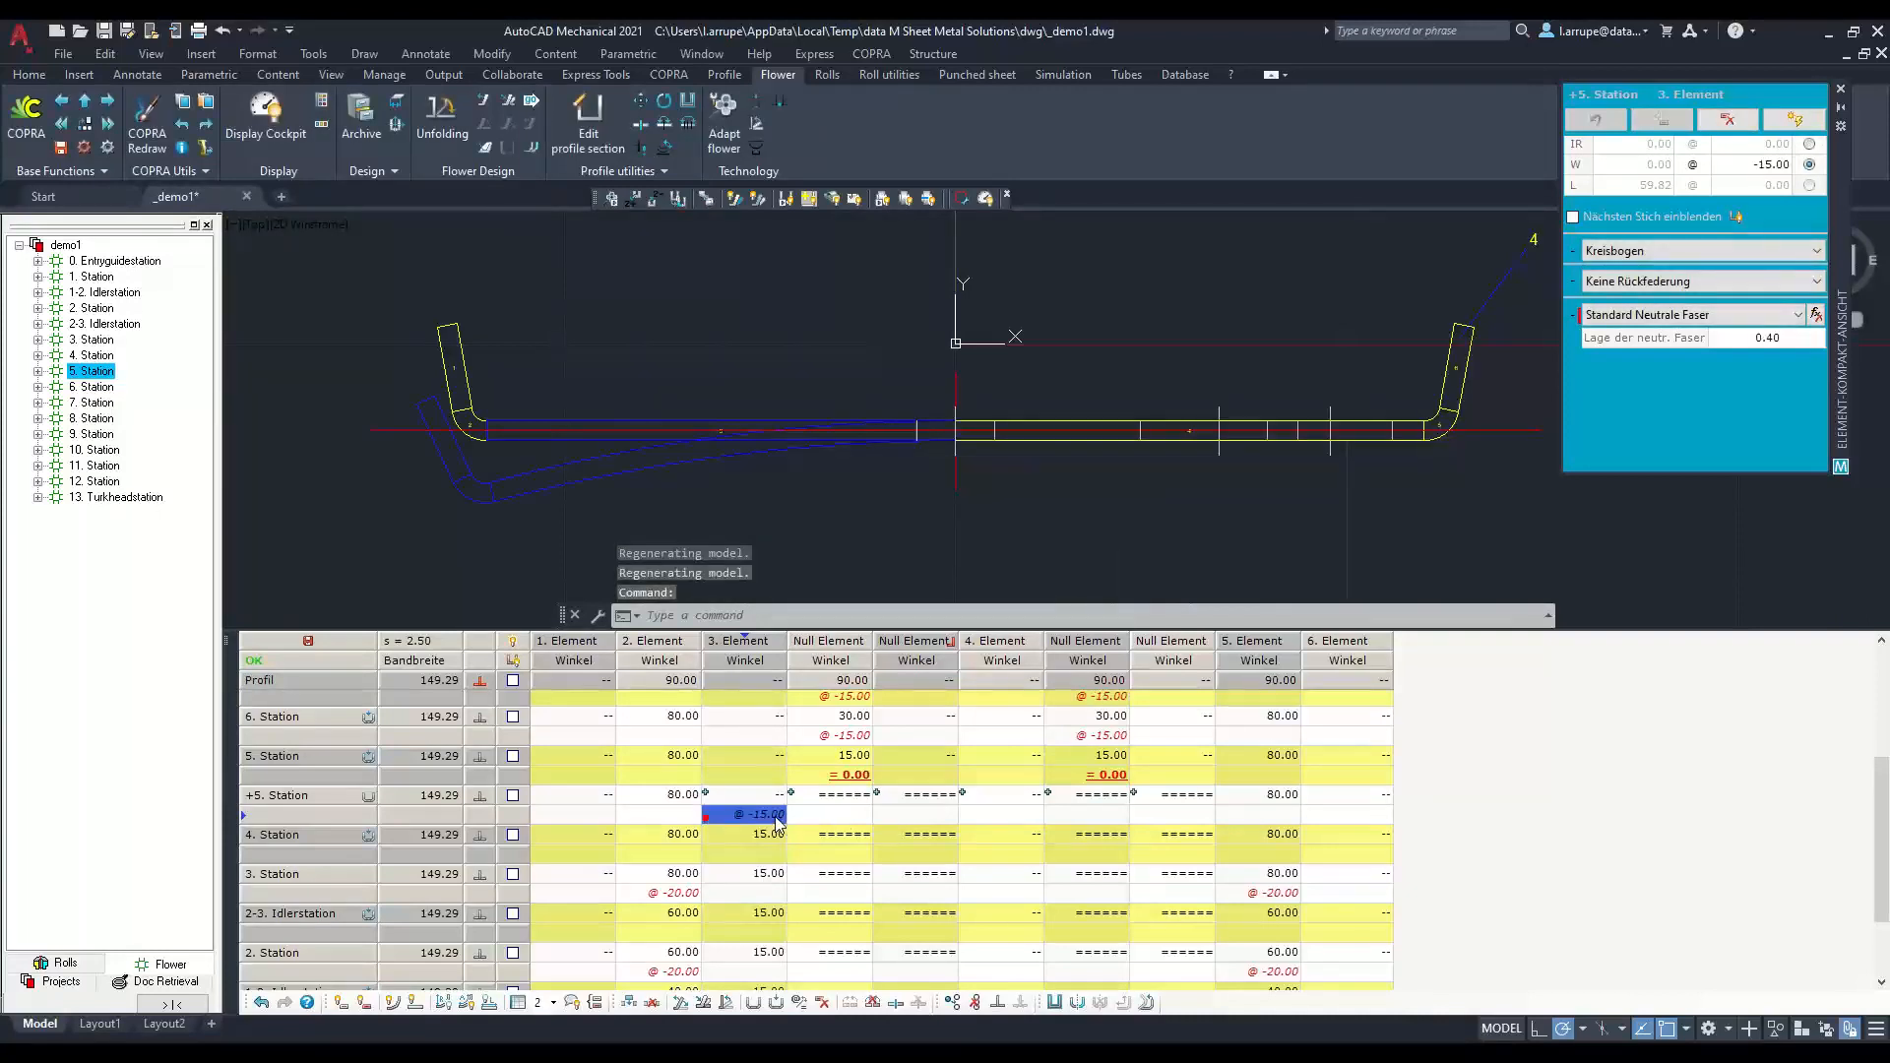
{"action": "left_click", "coordinate": [1085, 813]}
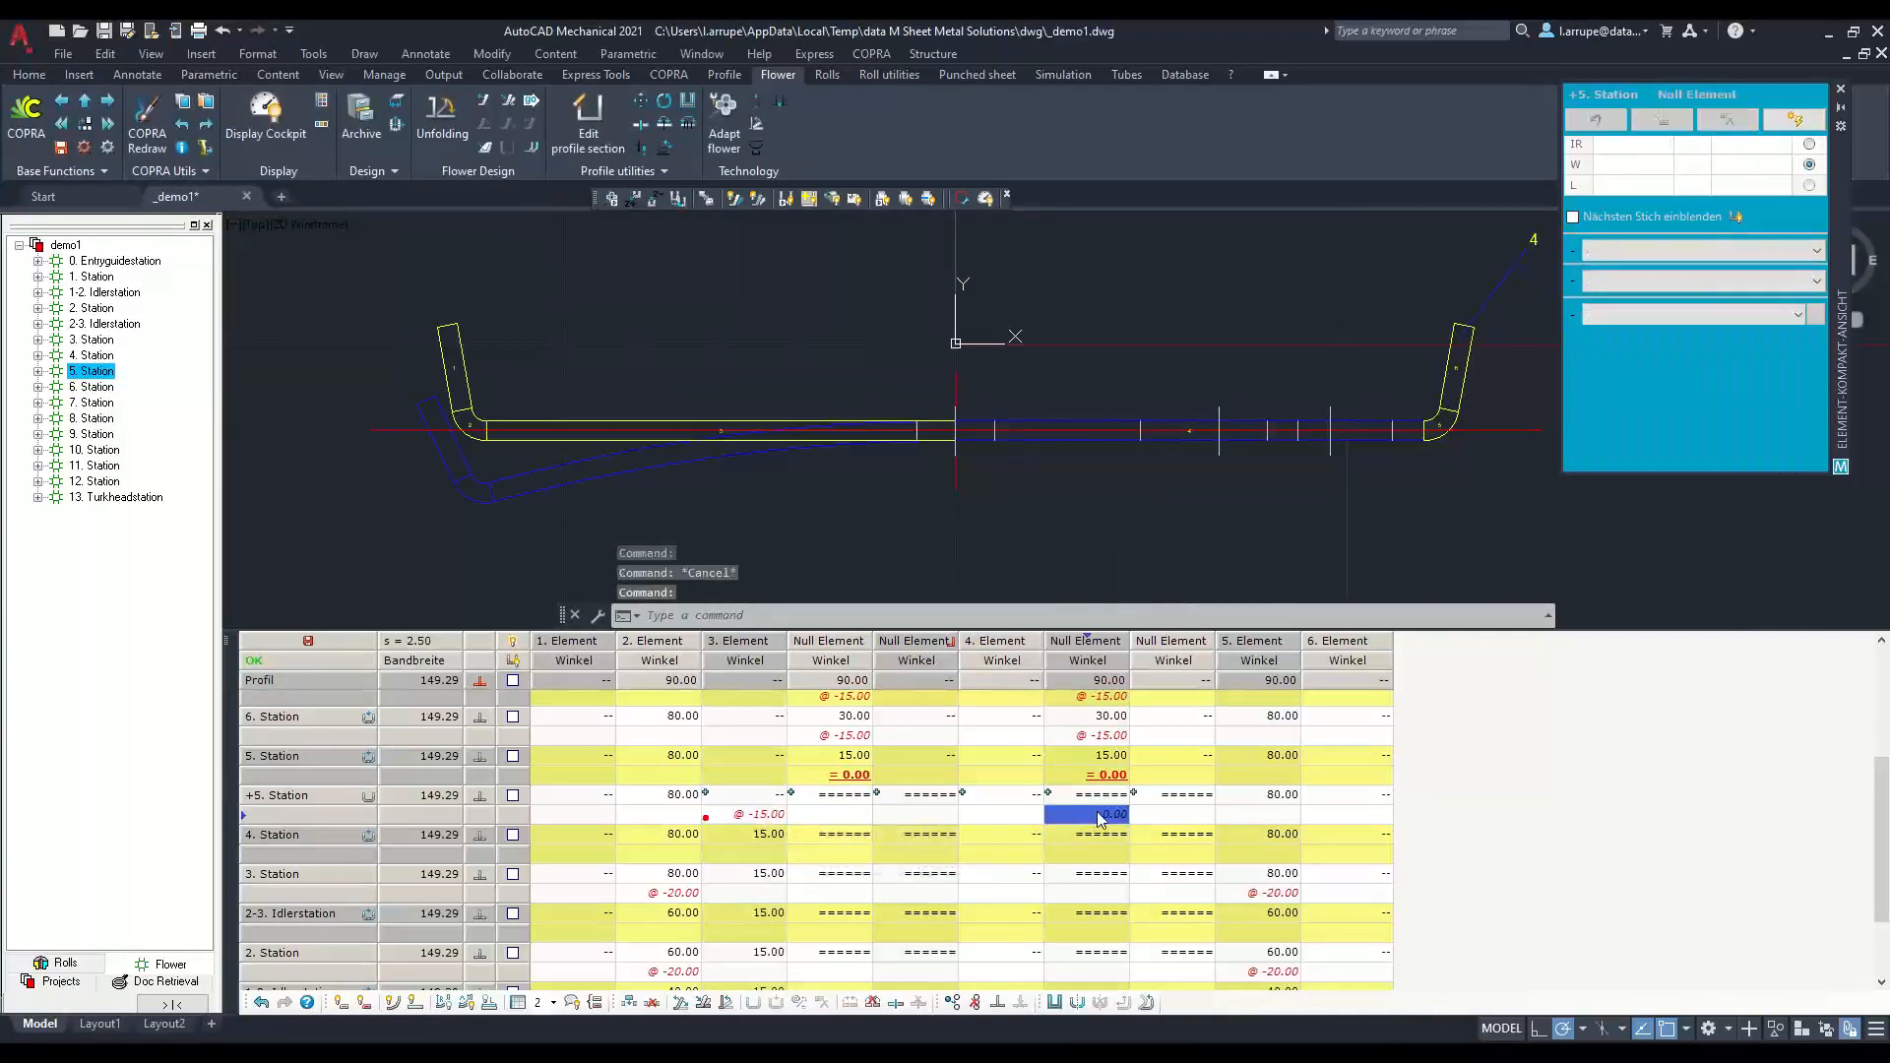
{"action": "right_click", "coordinate": [1095, 816]}
{"action": "left_click", "coordinate": [1117, 837]}
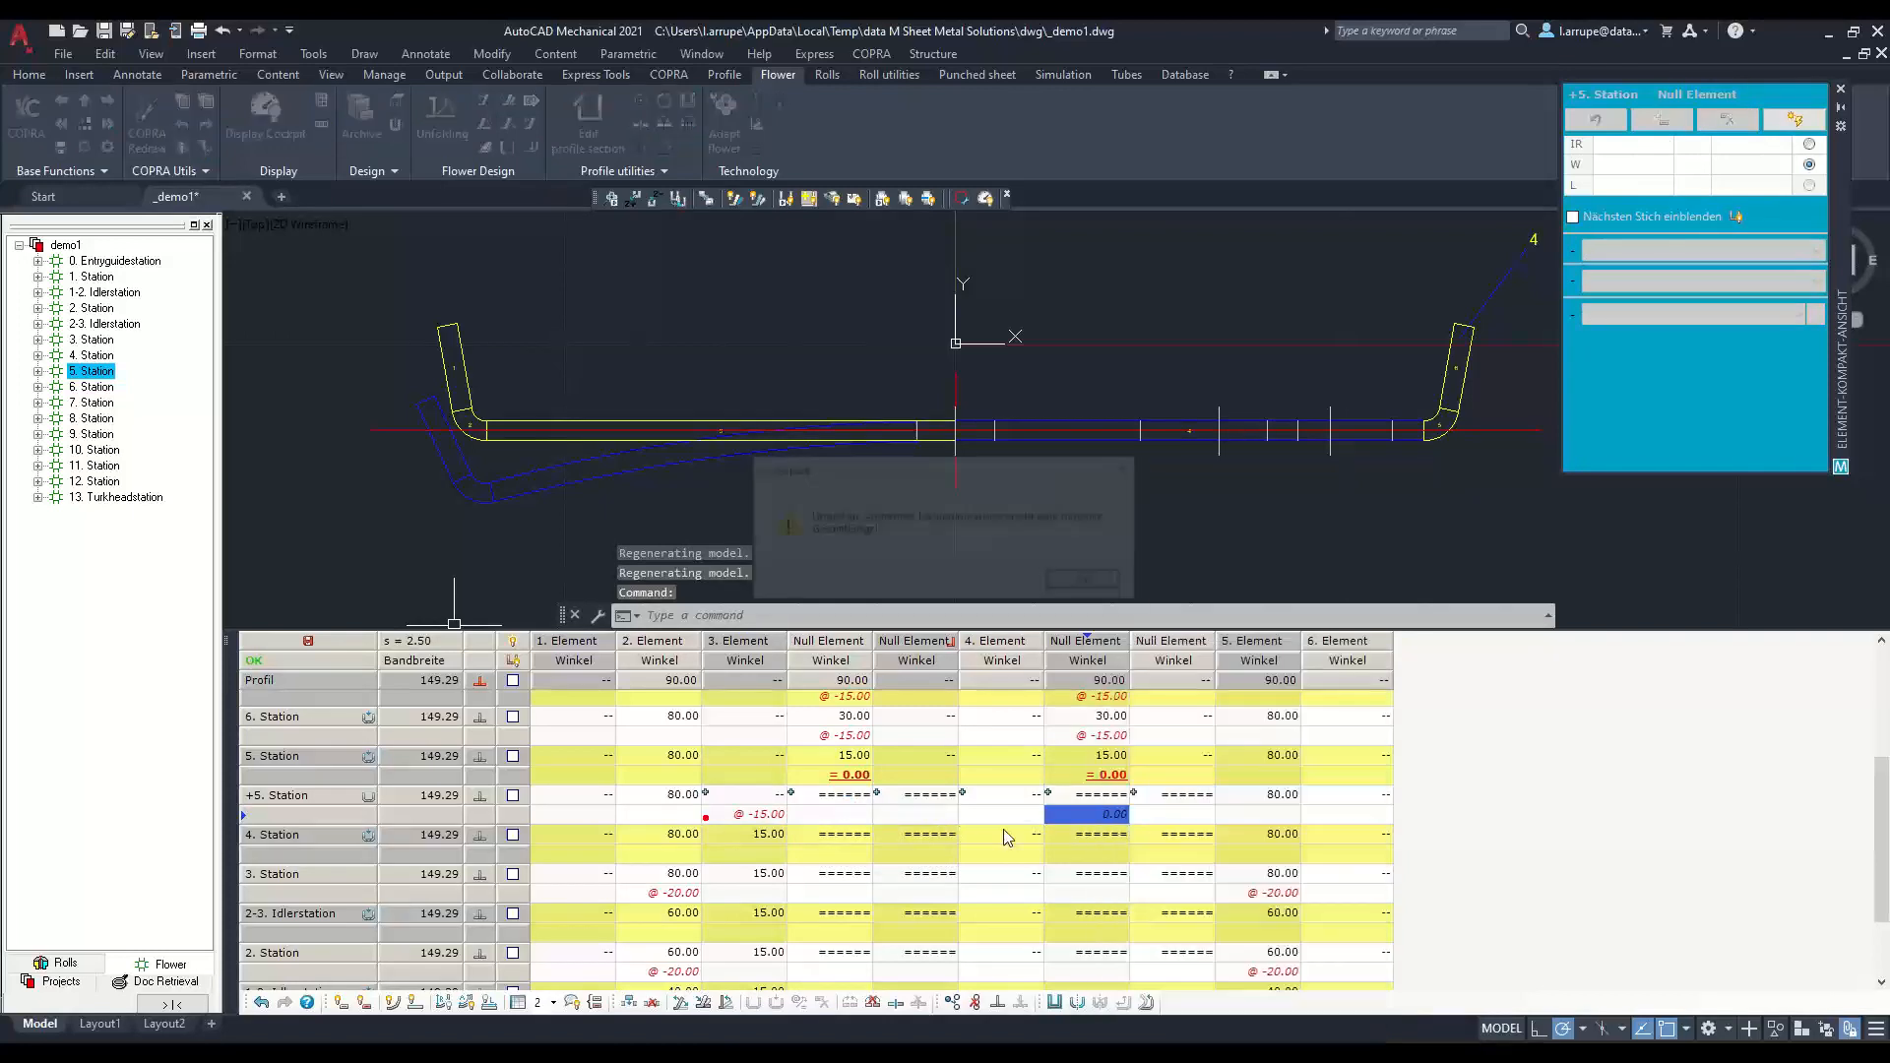
{"action": "left_click", "coordinate": [1092, 586]}
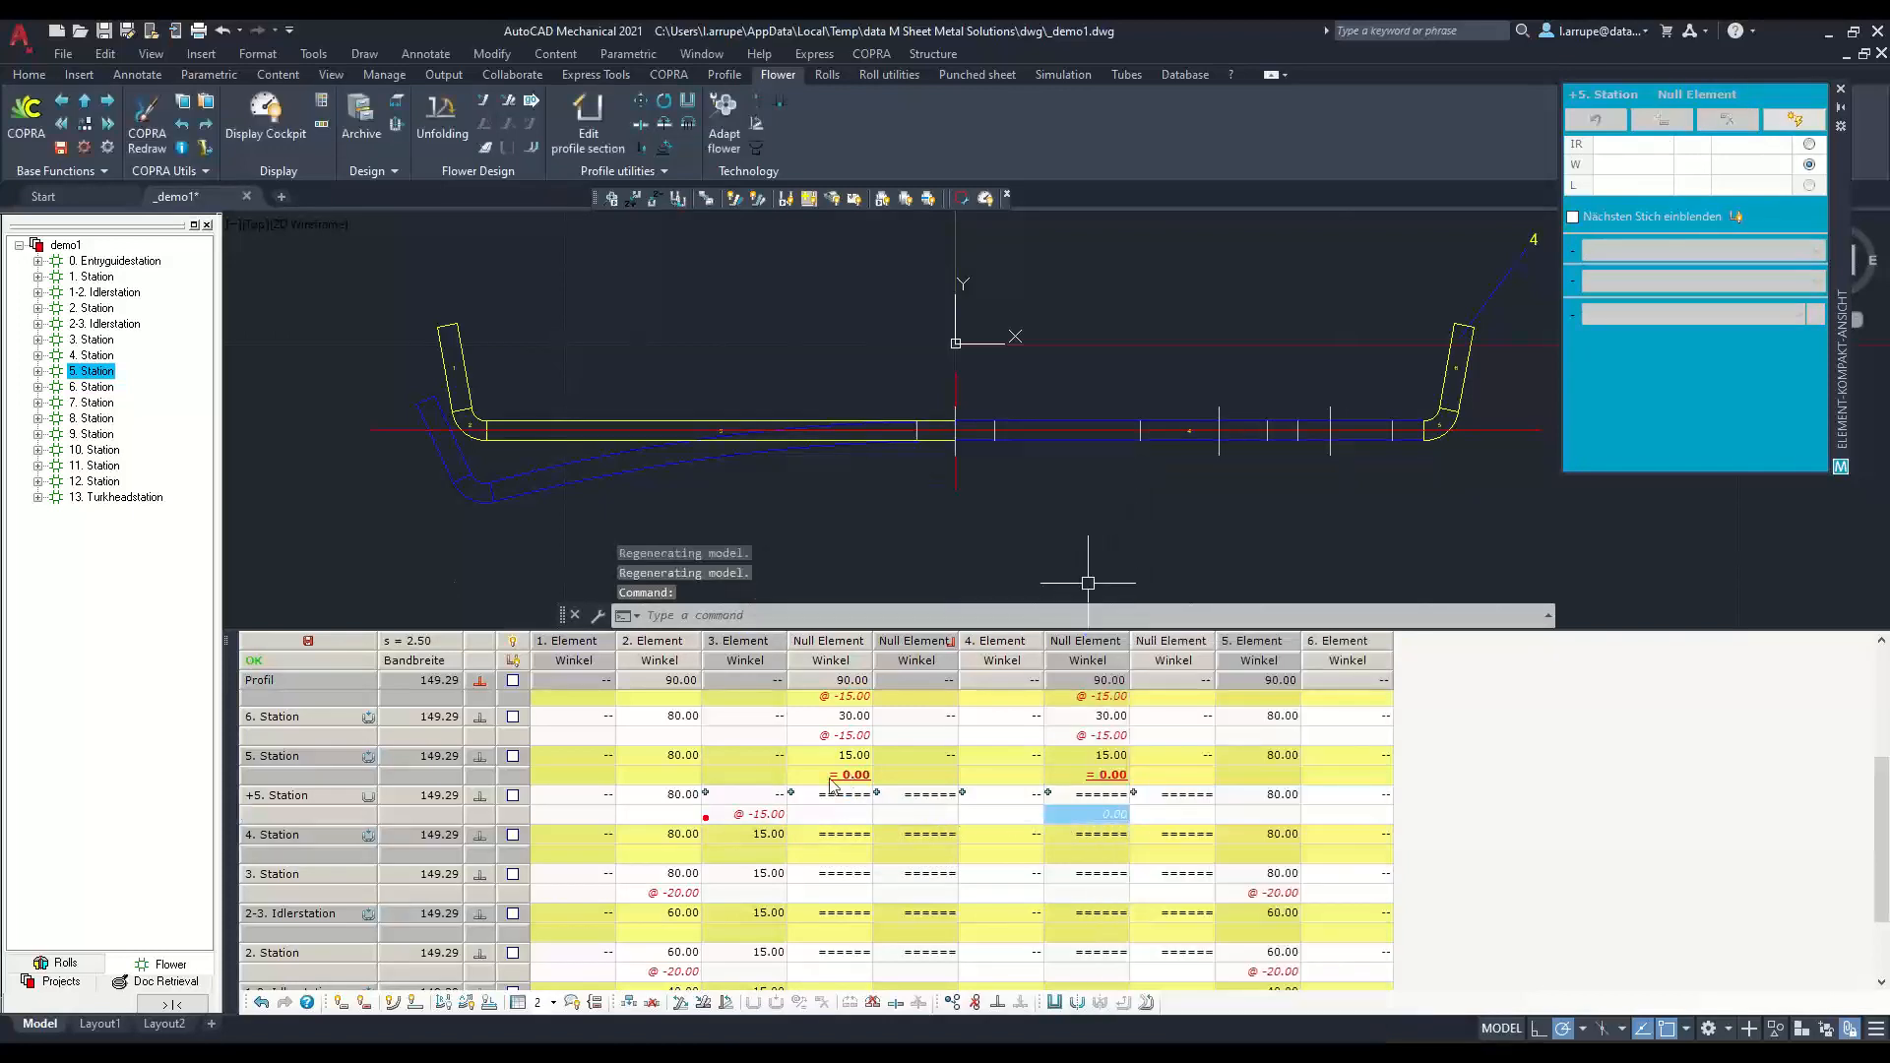
{"action": "left_click", "coordinate": [1104, 818]}
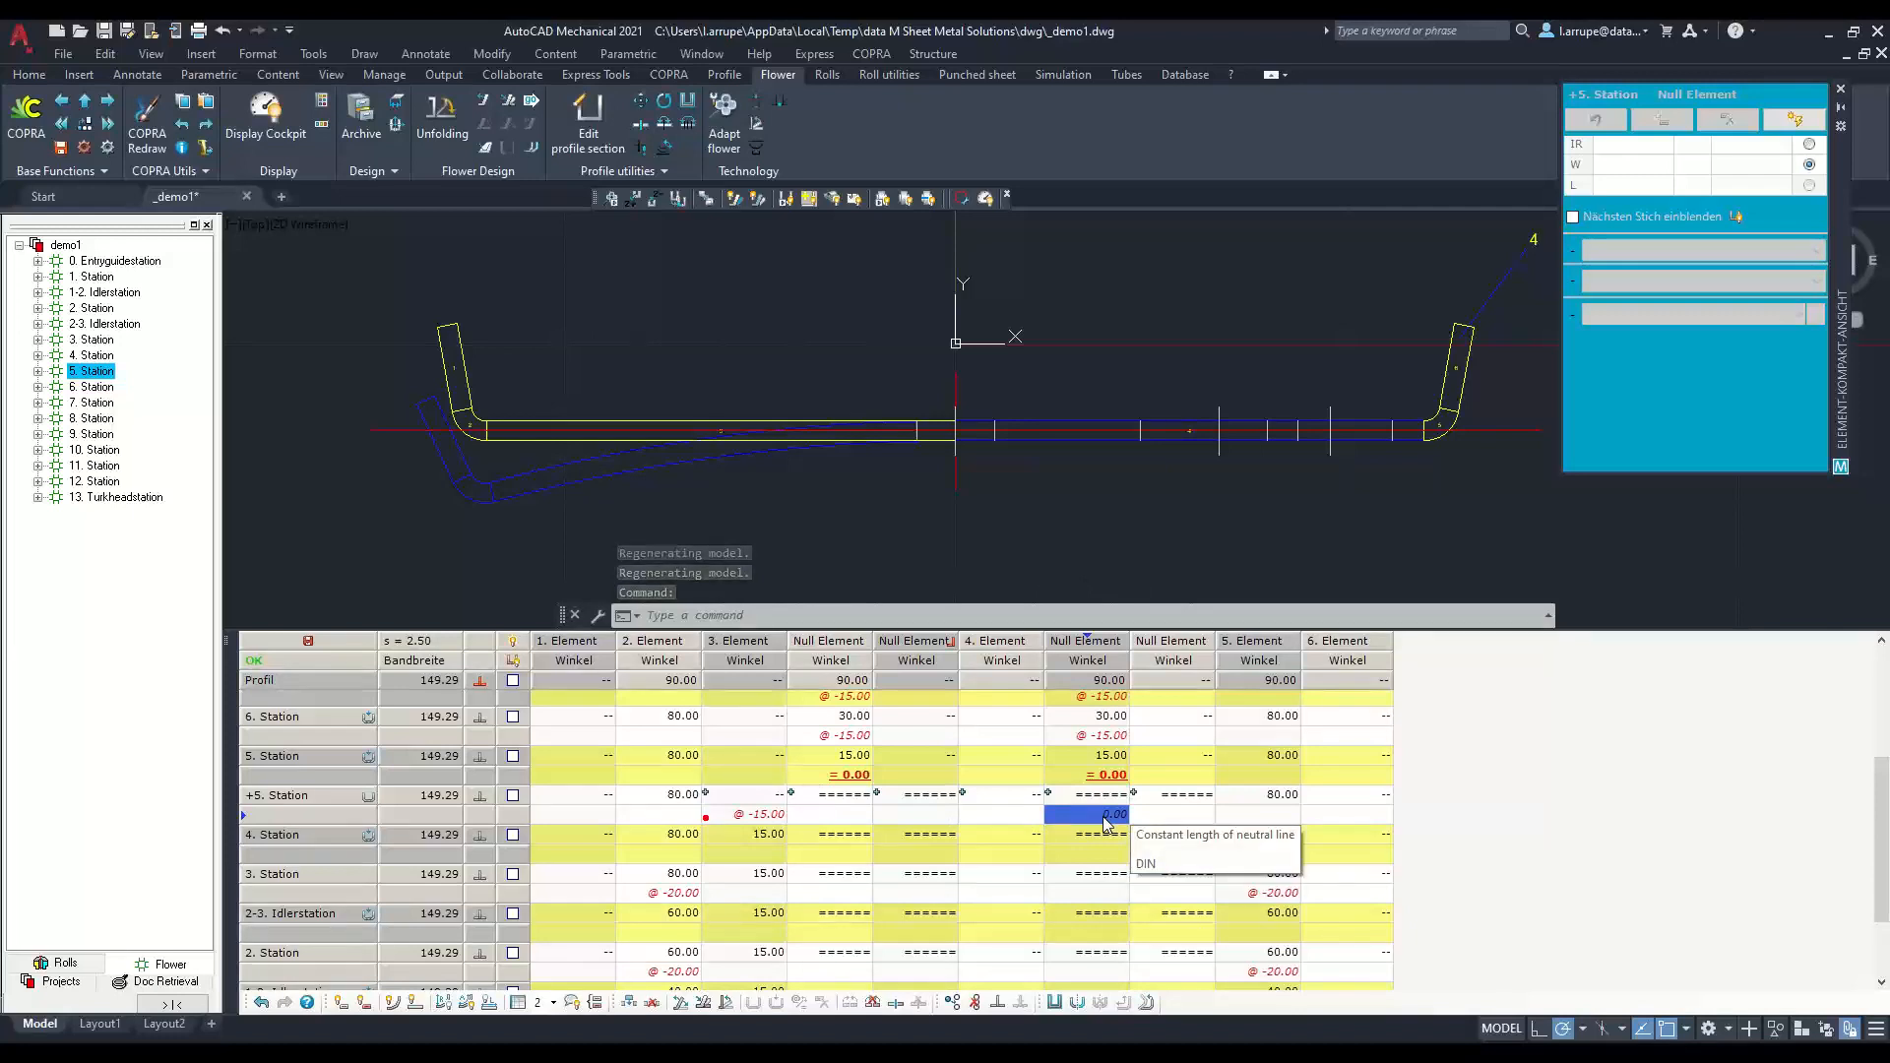
Step: Set the angle change of element 4 at virtual station +5 to -15 and acknowledge the messages
{"action": "left_click", "coordinate": [1024, 817]}
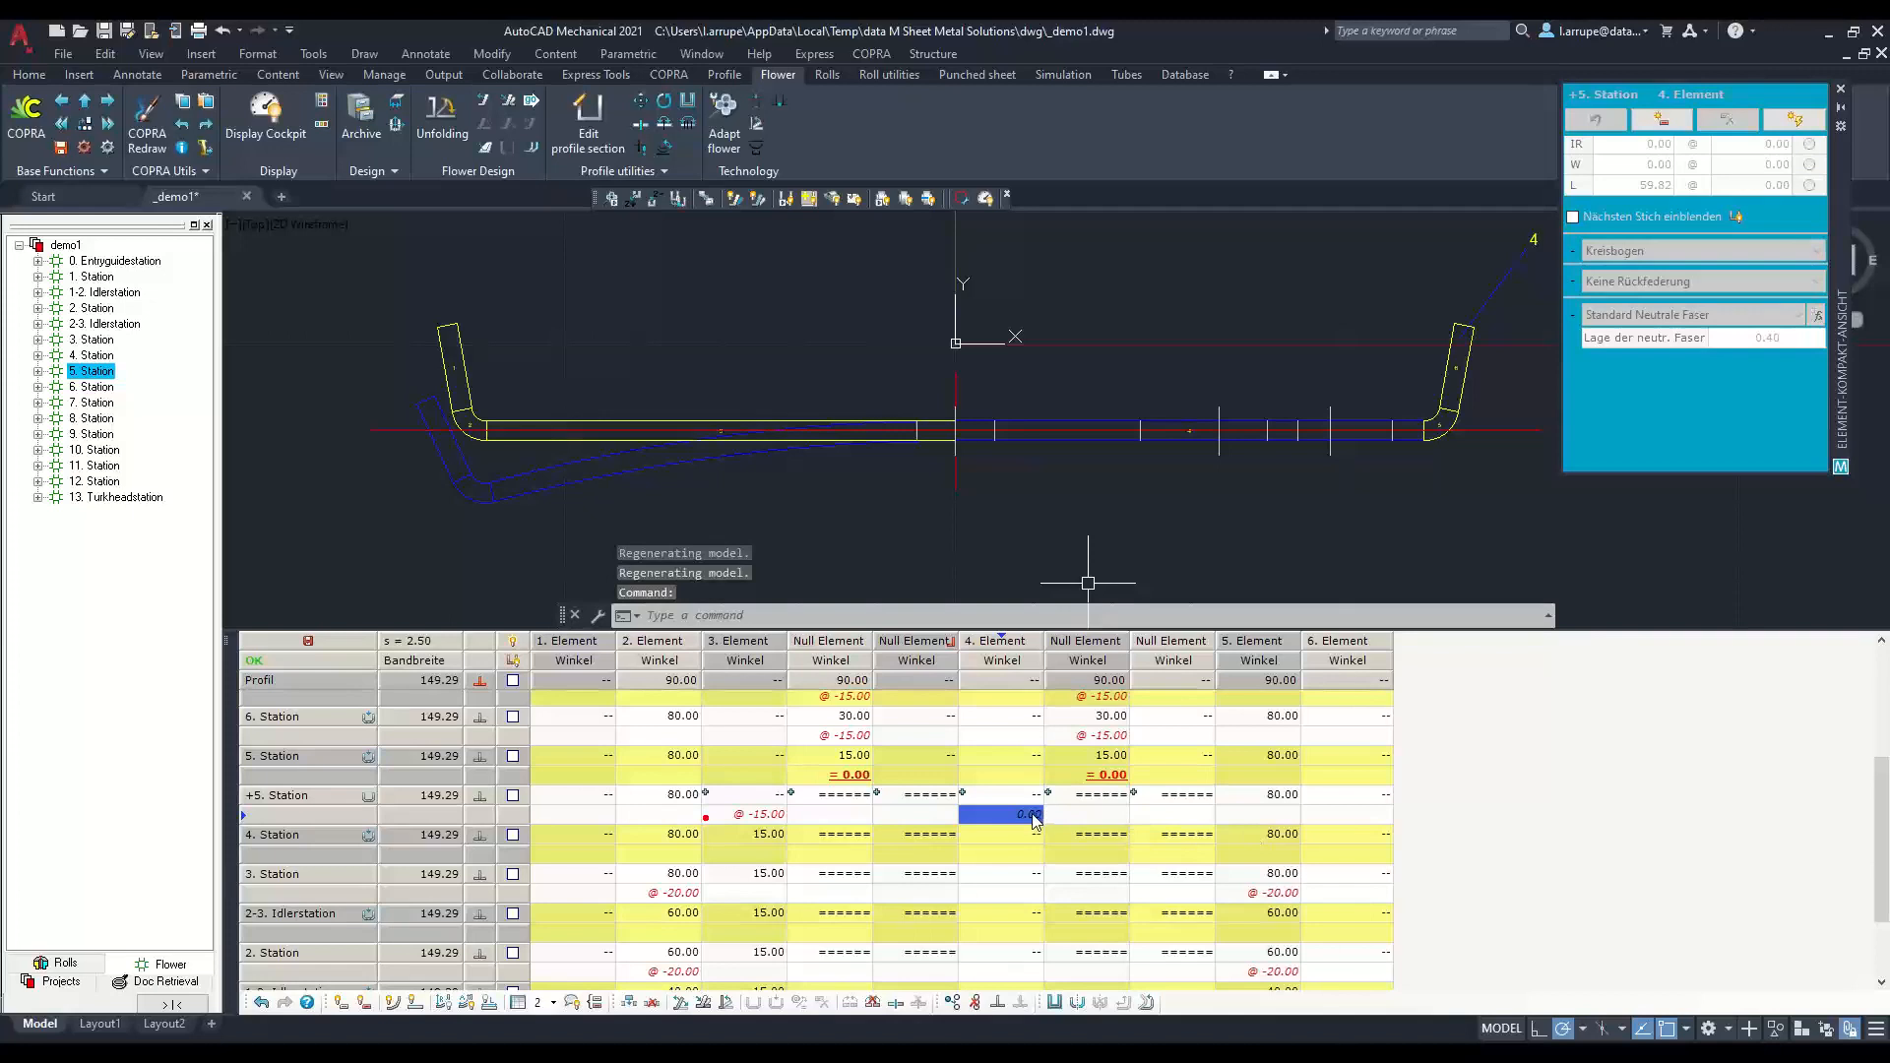
{"action": "left_click", "coordinate": [1032, 817]}
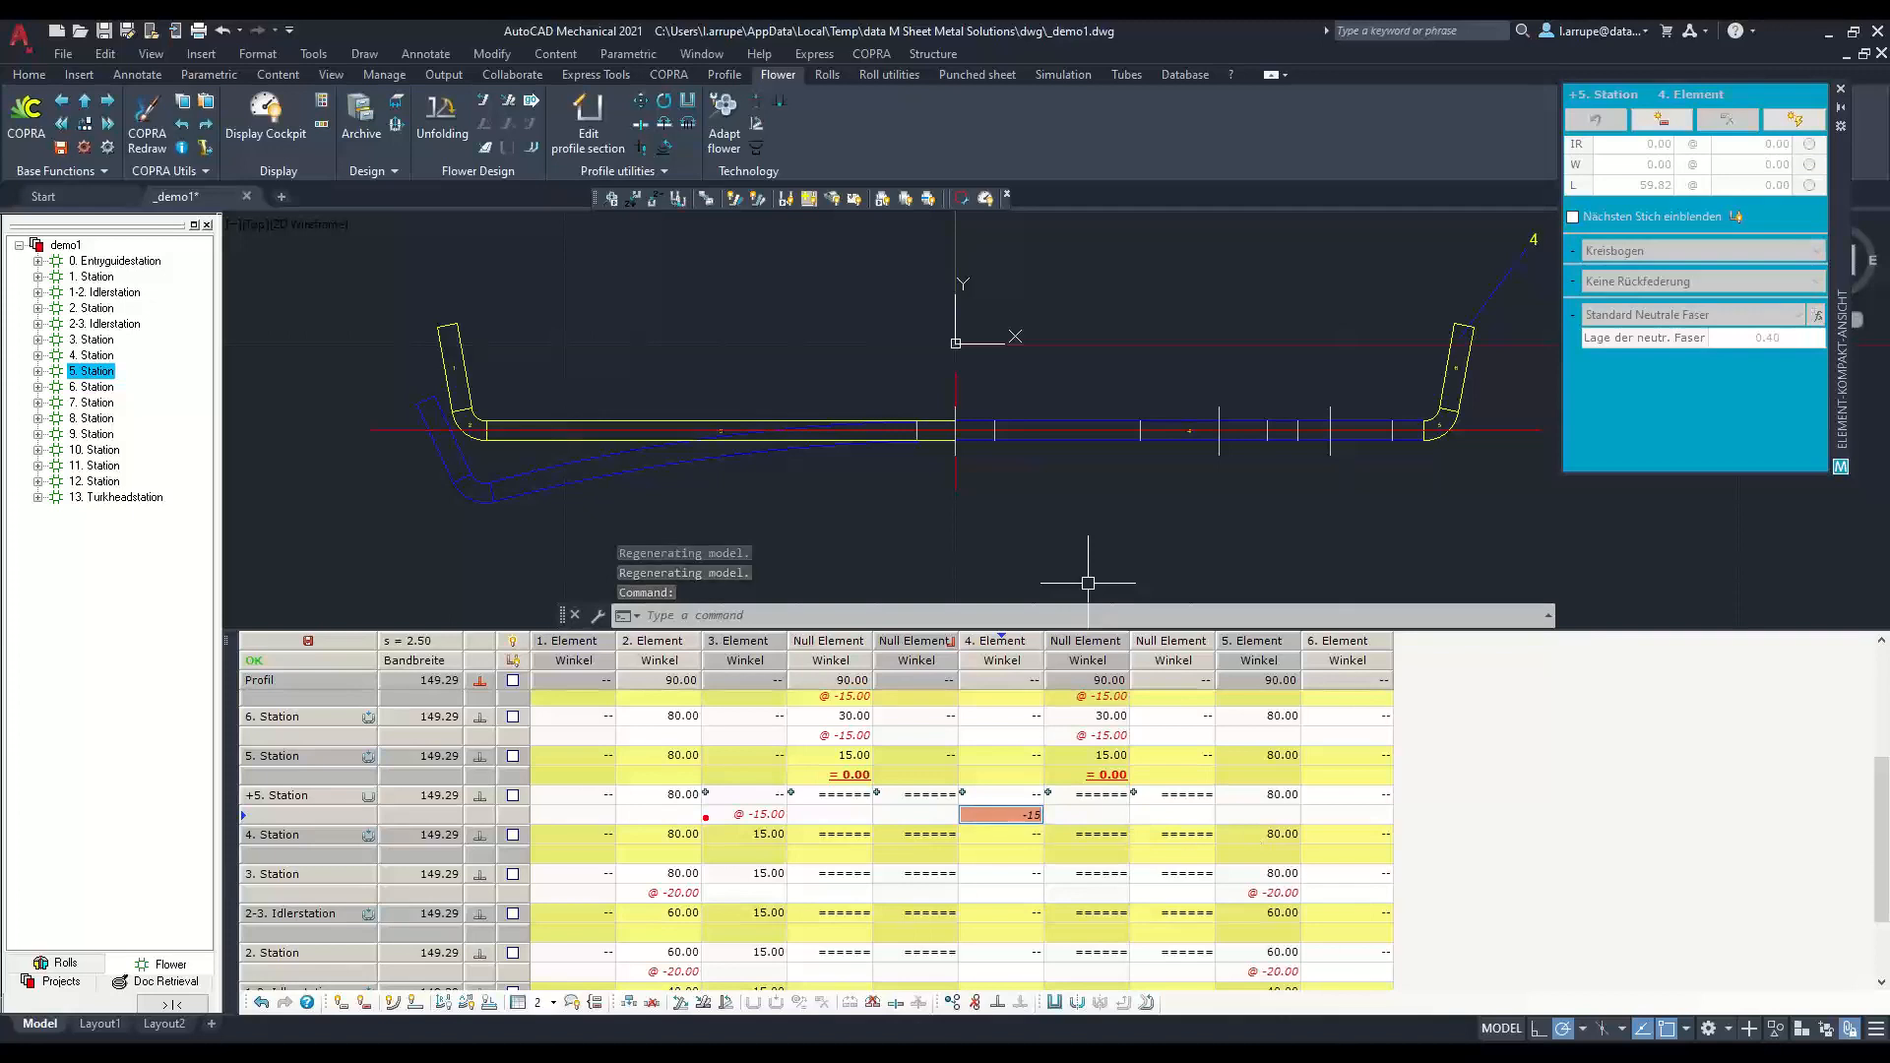
{"action": "key", "text": "Return"}
{"action": "left_click", "coordinate": [1086, 585]}
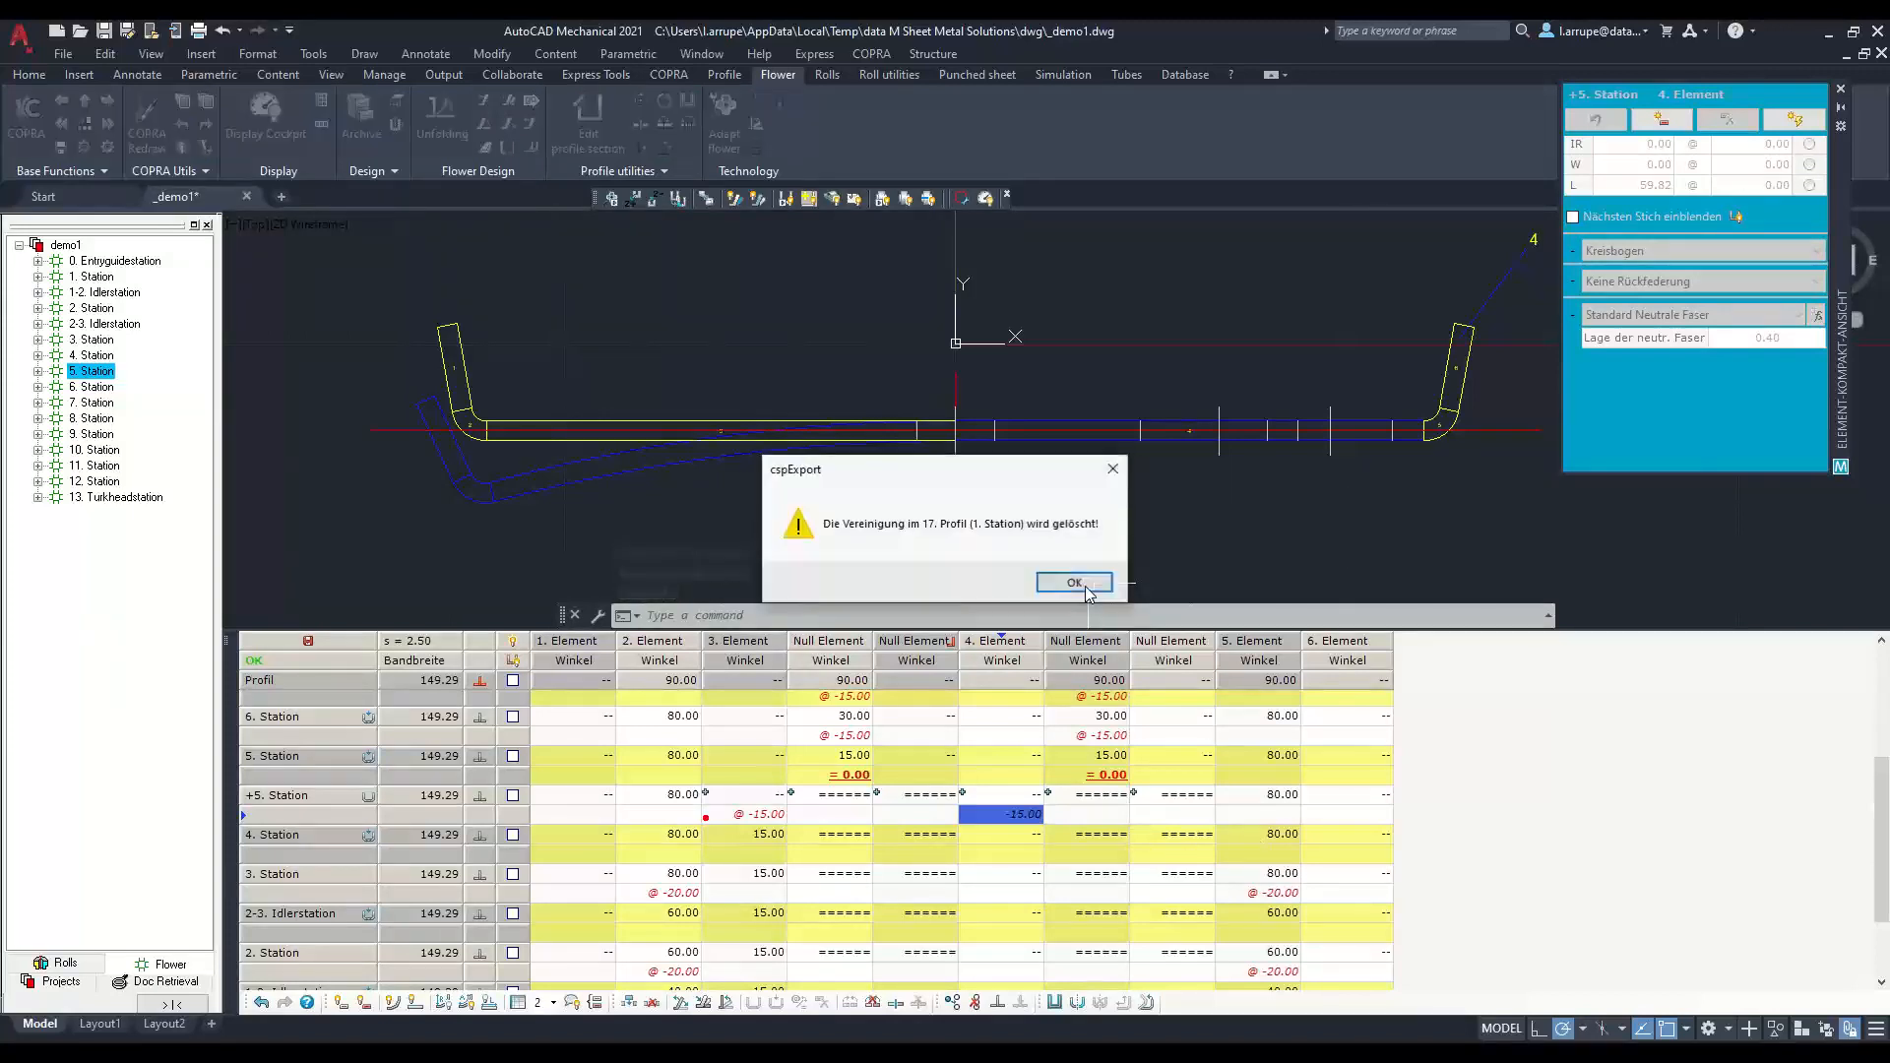
{"action": "left_click", "coordinate": [1075, 583]}
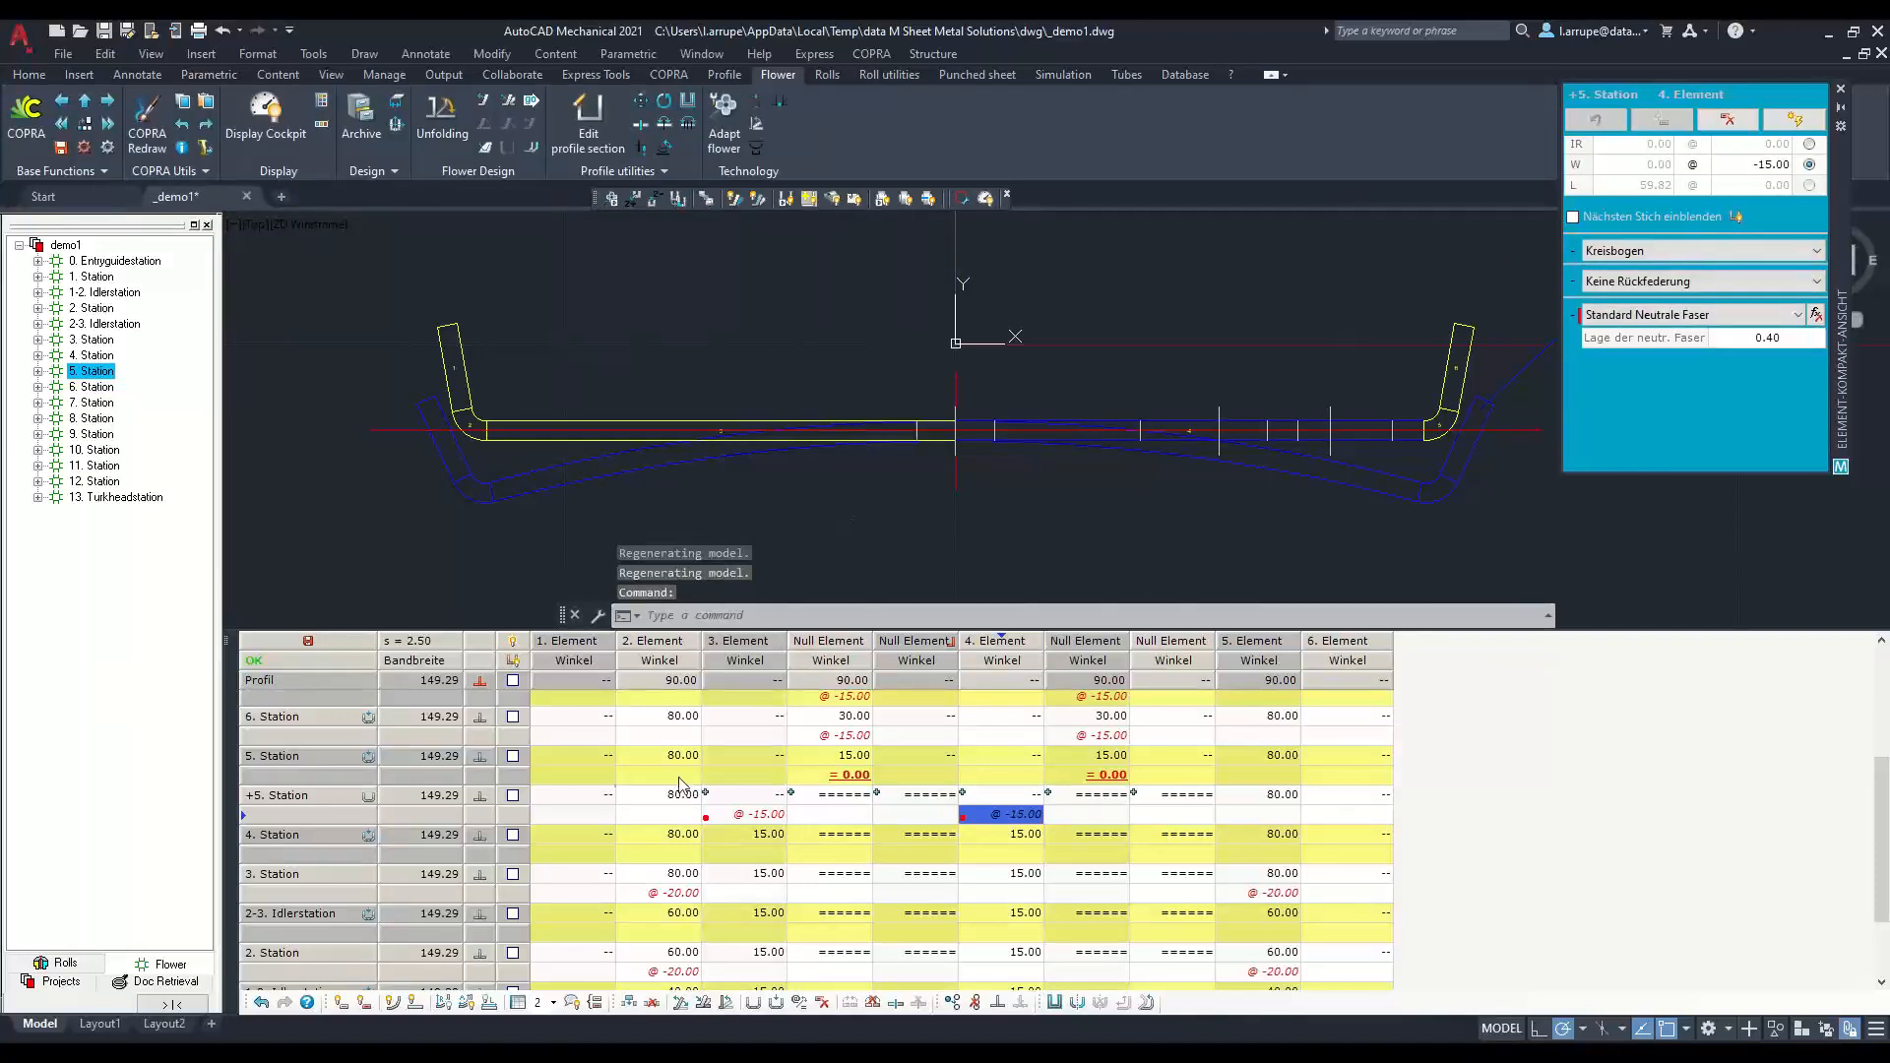
Step: Compare the sections of virtual station +5, station 4 and station 5 in the flower view
{"action": "left_click", "coordinate": [740, 795]}
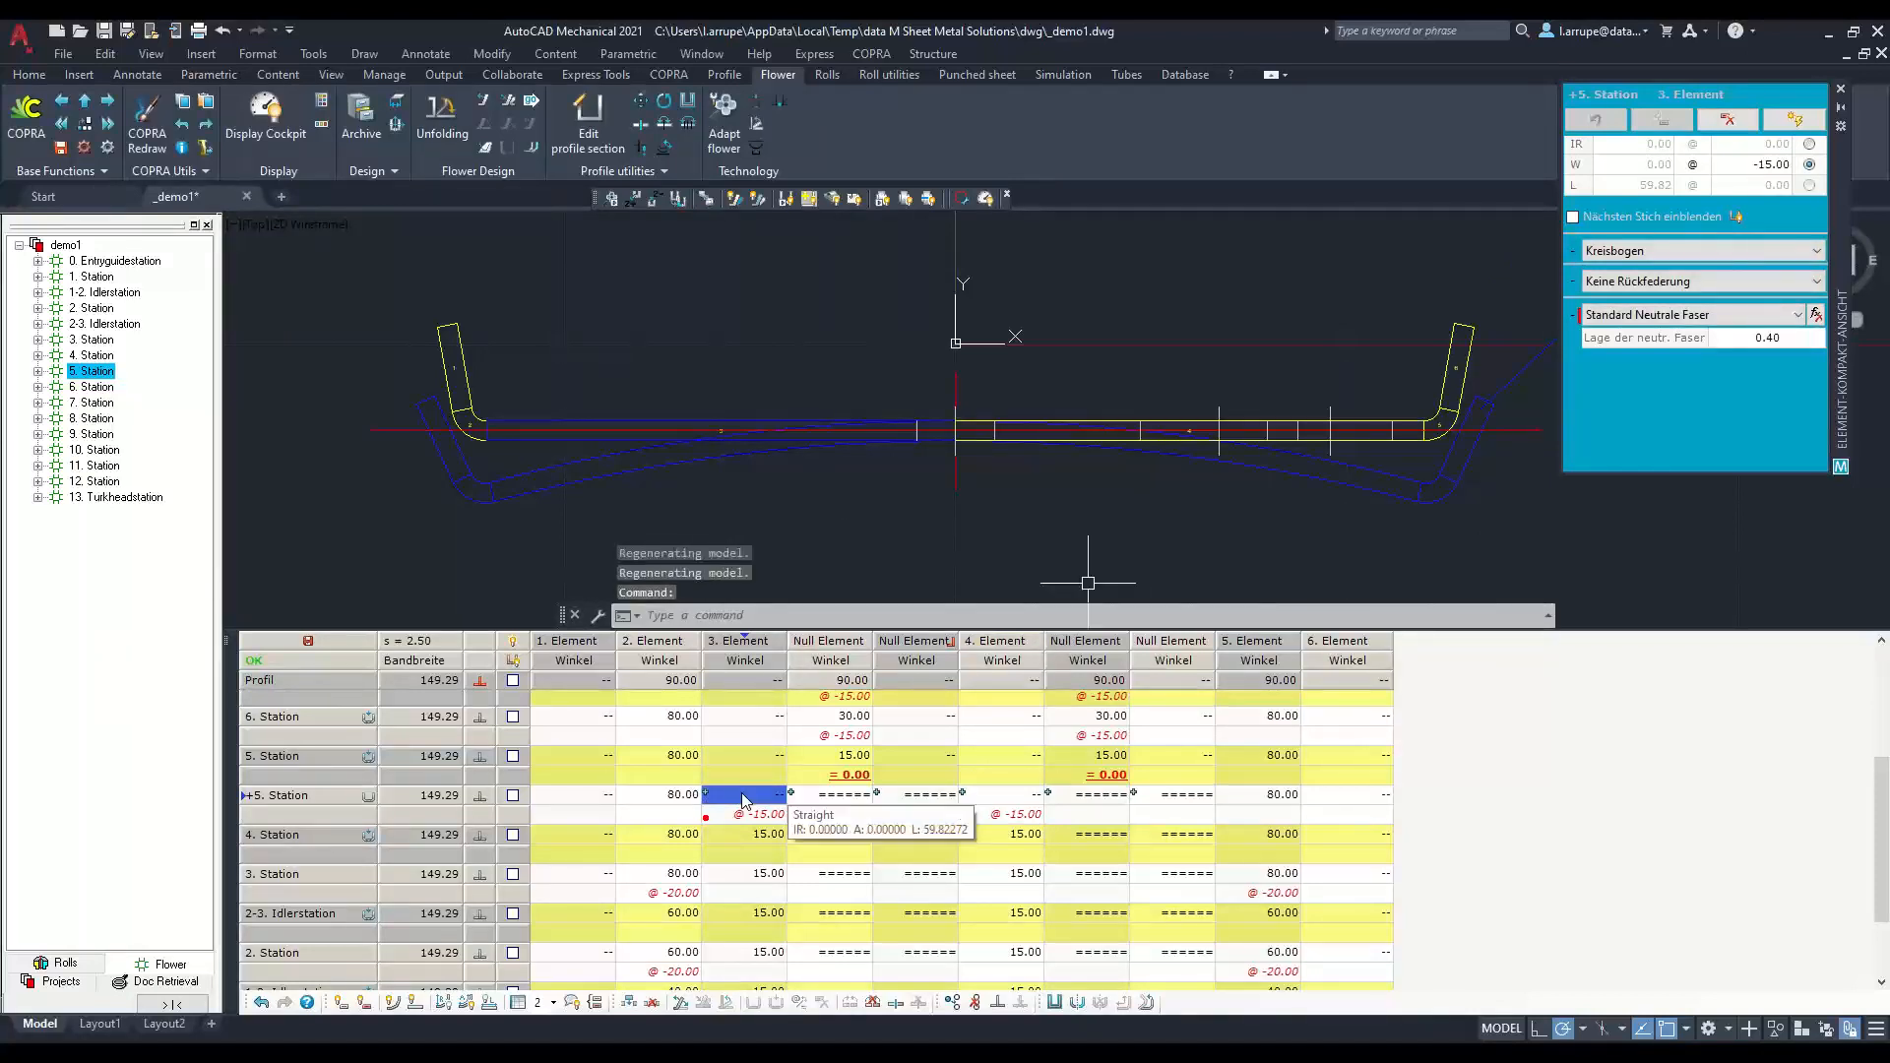
{"action": "left_click", "coordinate": [340, 754]}
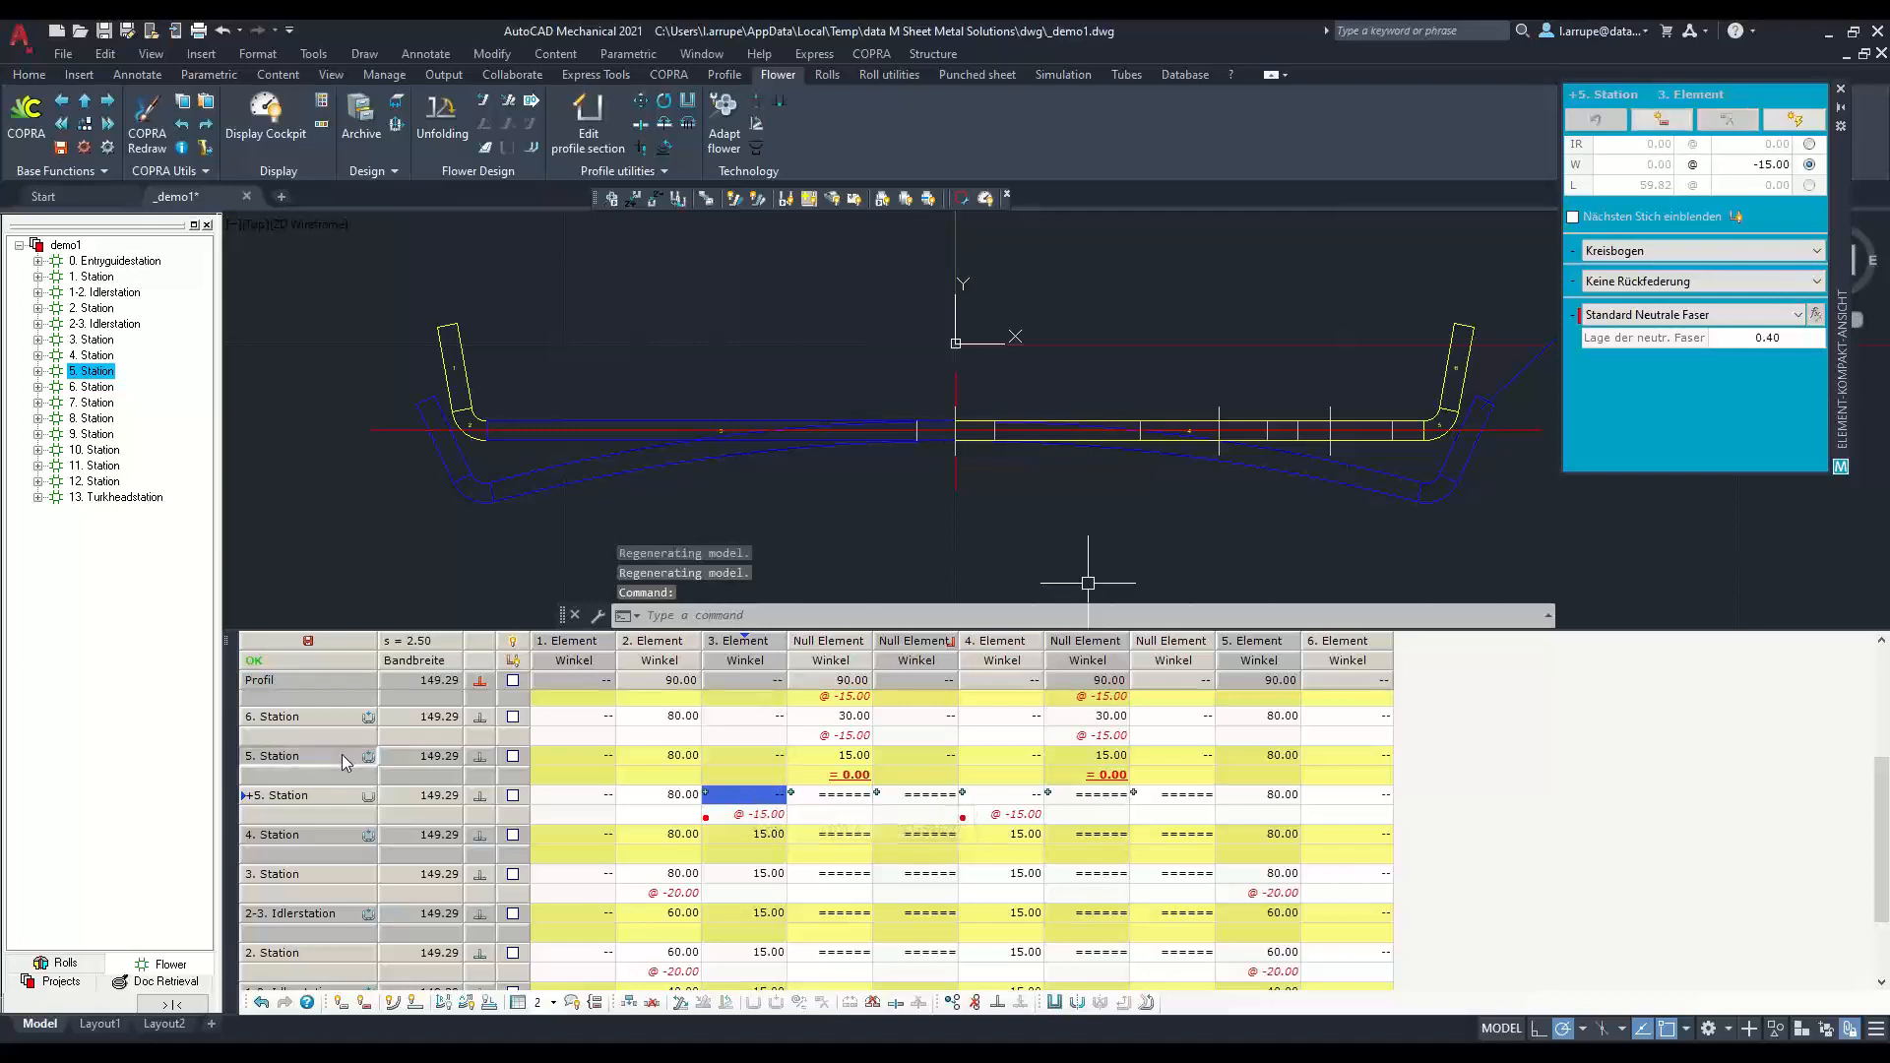
{"action": "left_click", "coordinate": [338, 830]}
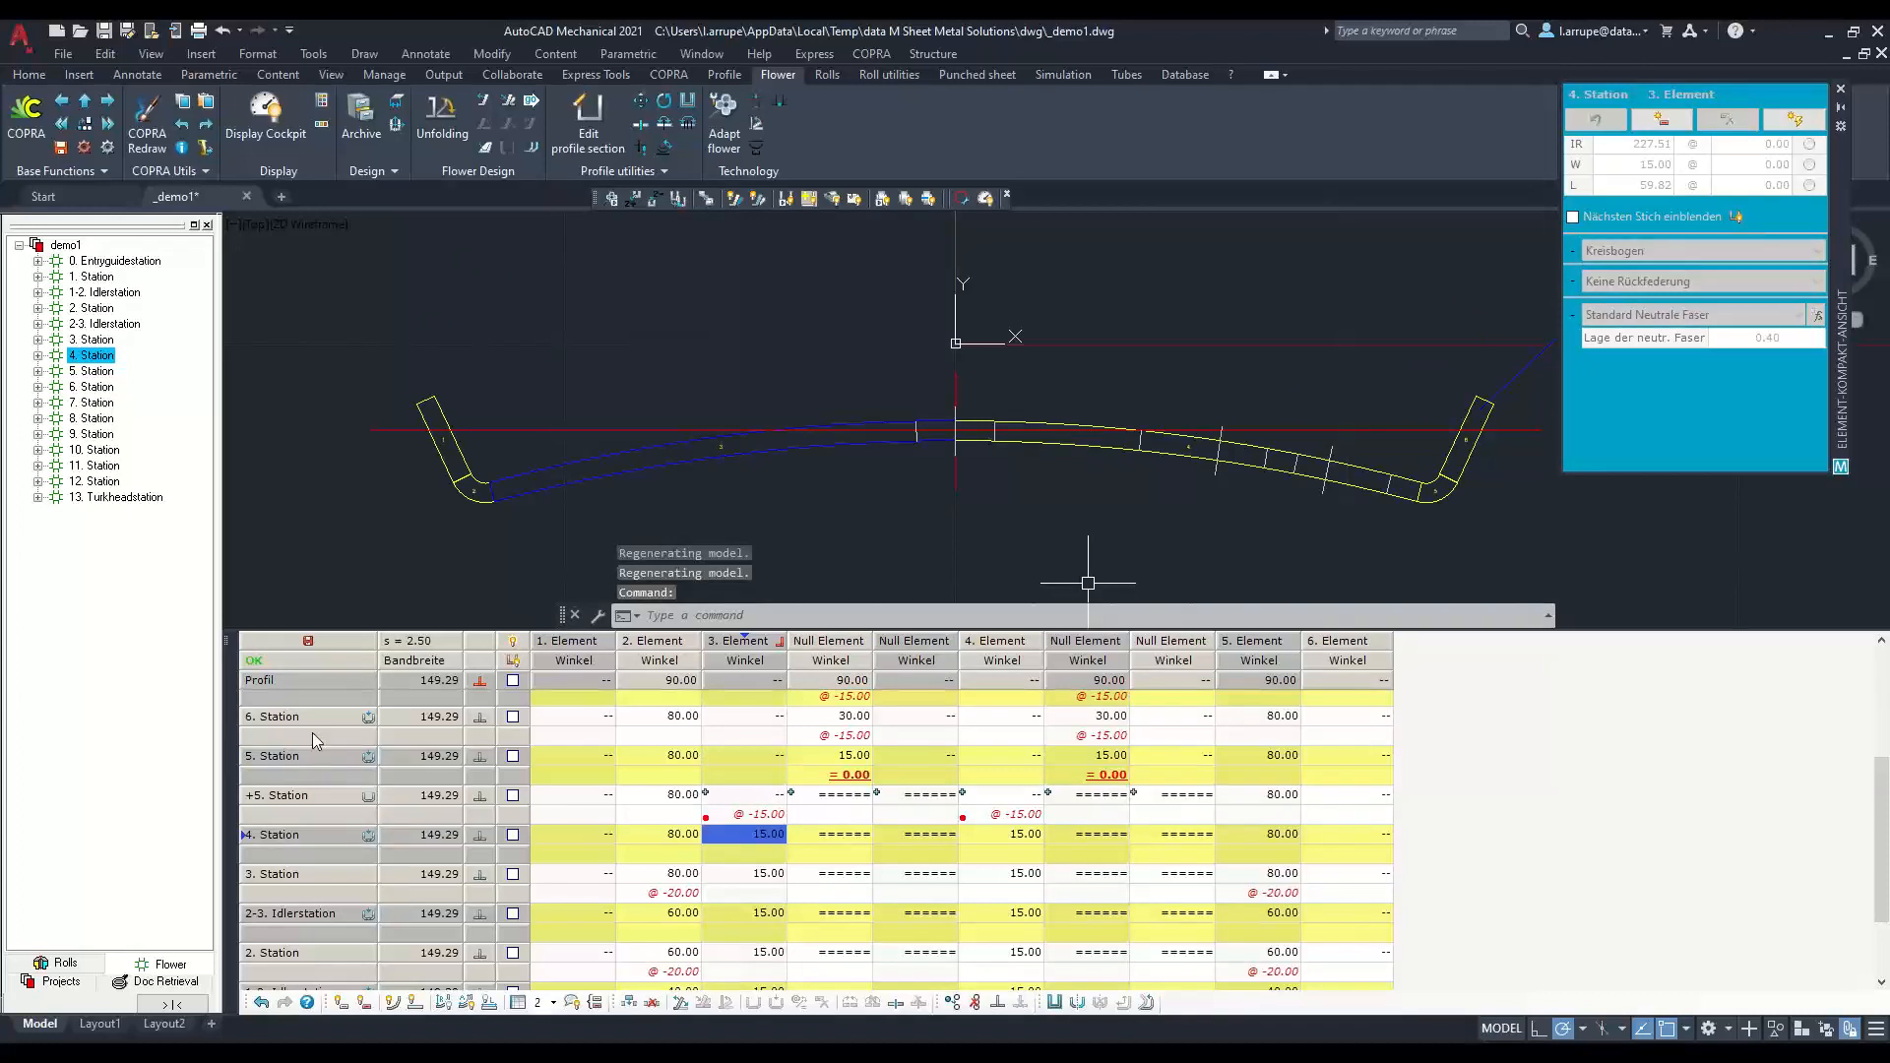
{"action": "left_click", "coordinate": [92, 372]}
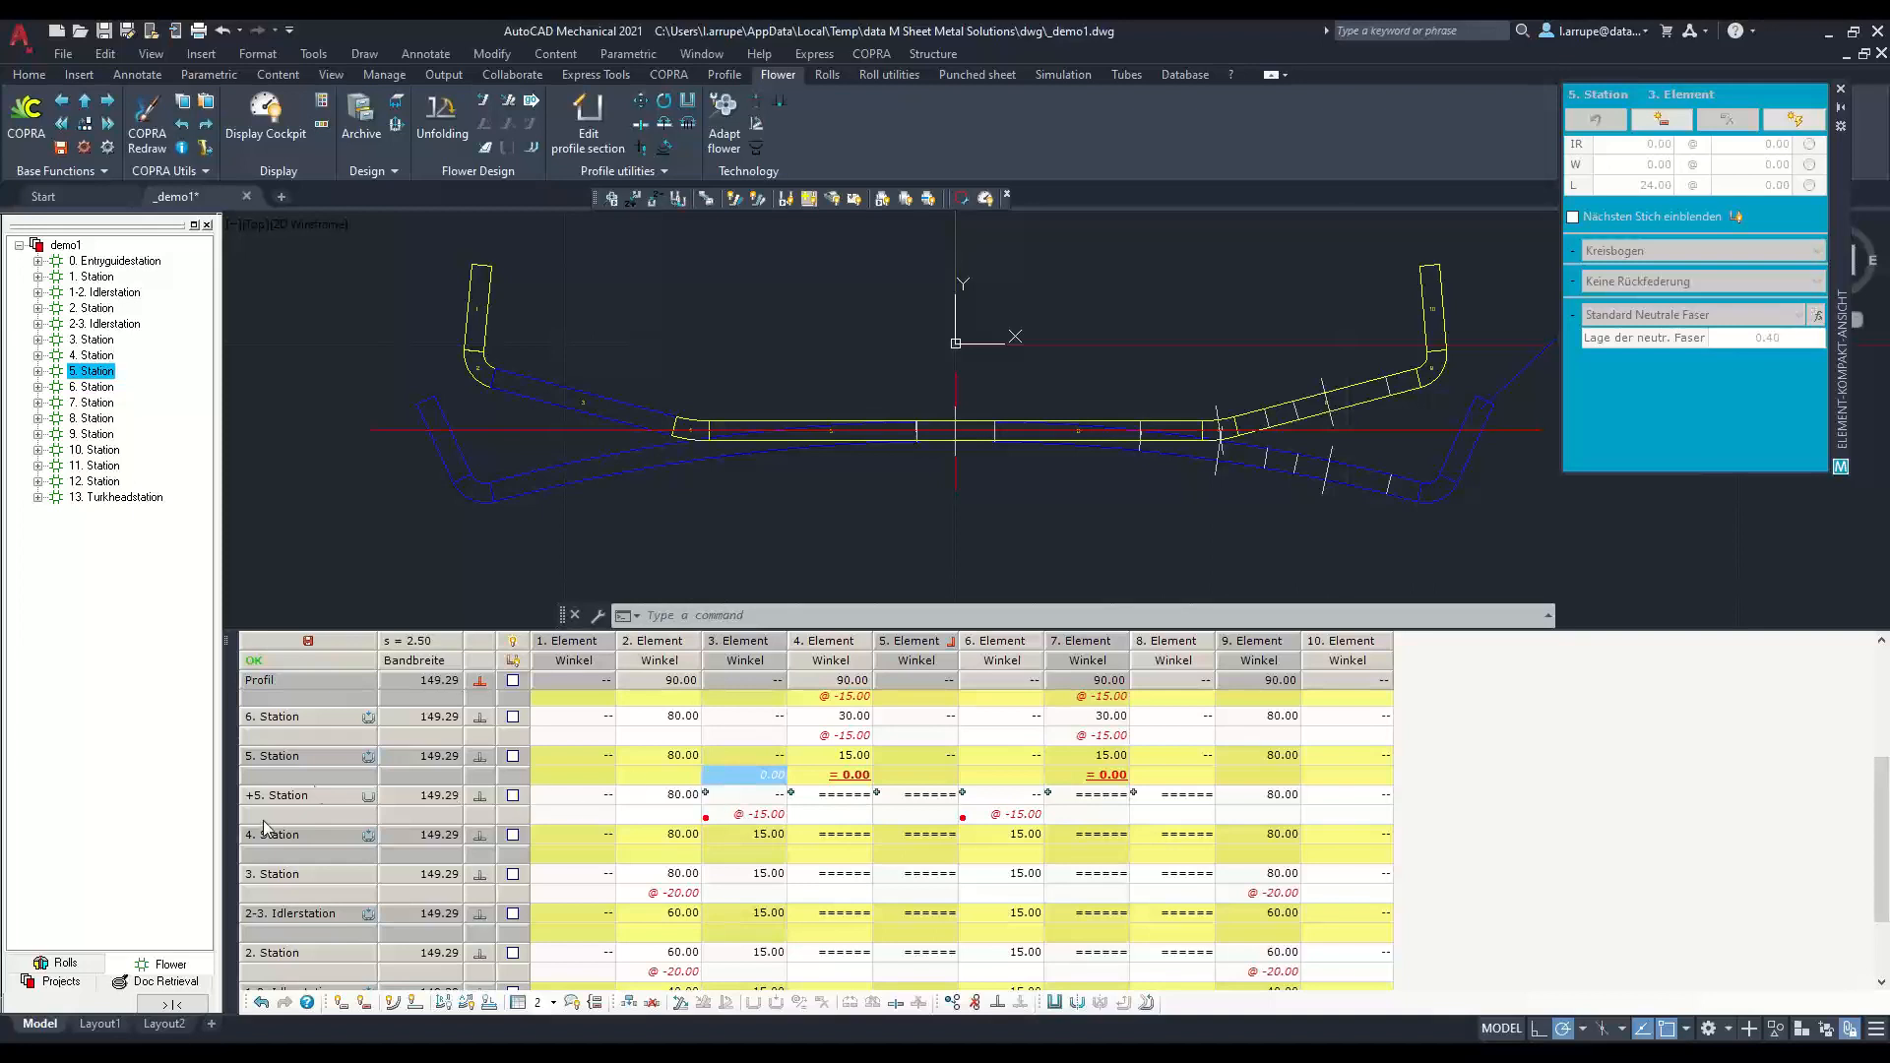
Step: Show station 4 with its rolls and open the COPRA database modification for that single station
{"action": "left_click", "coordinate": [67, 963]}
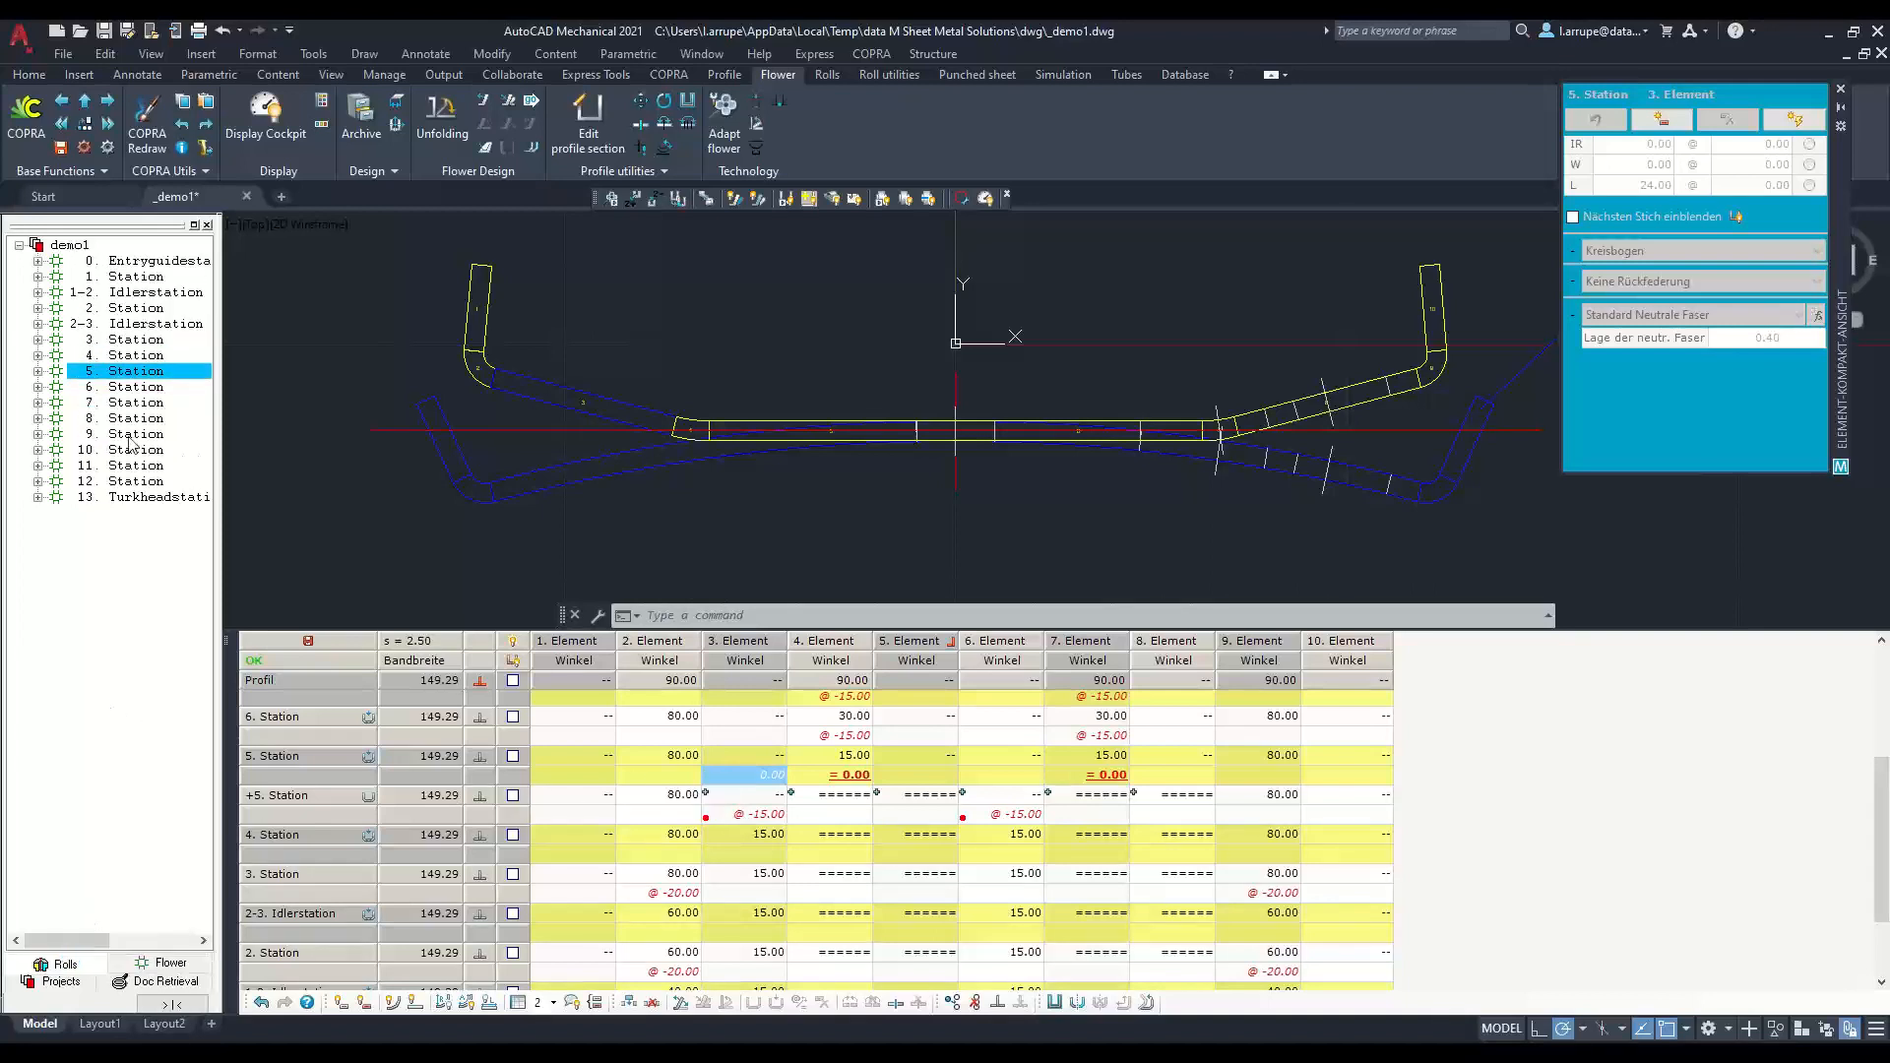
{"action": "left_click", "coordinate": [118, 357]}
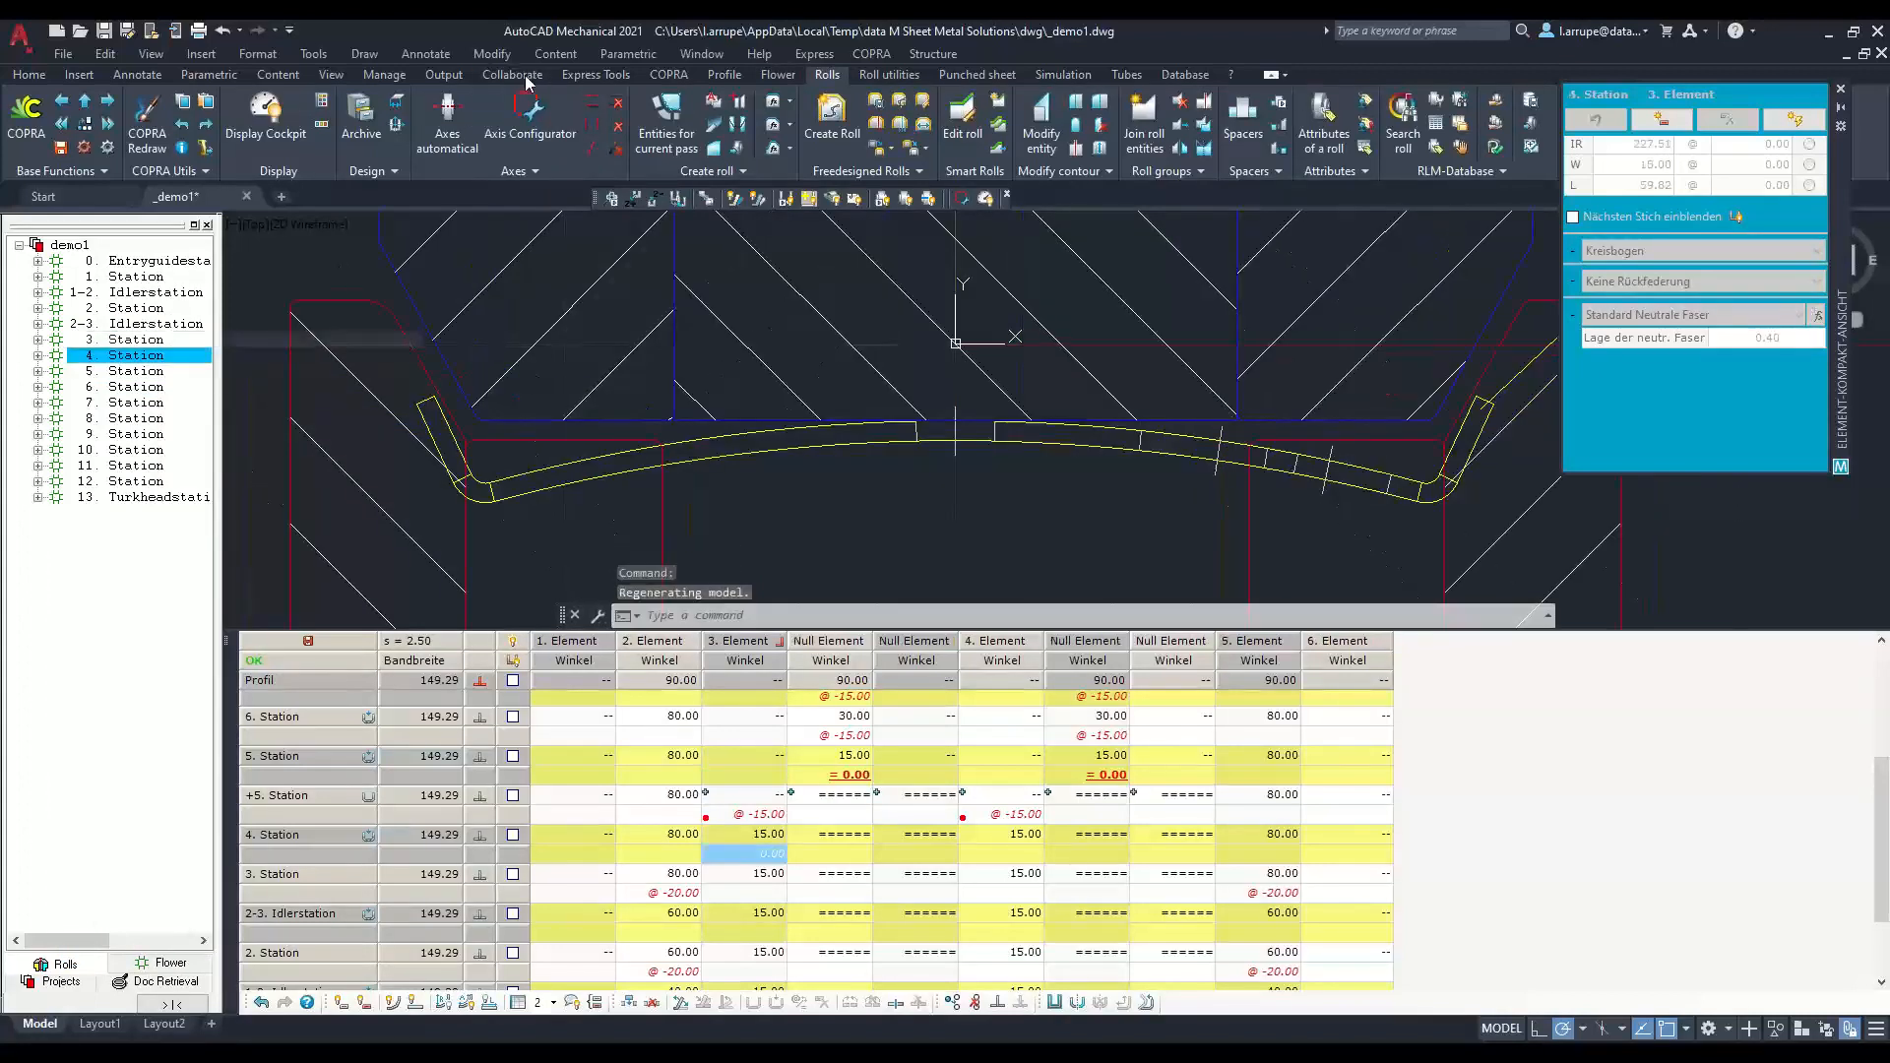
{"action": "left_click", "coordinate": [368, 172]}
{"action": "left_click", "coordinate": [380, 225]}
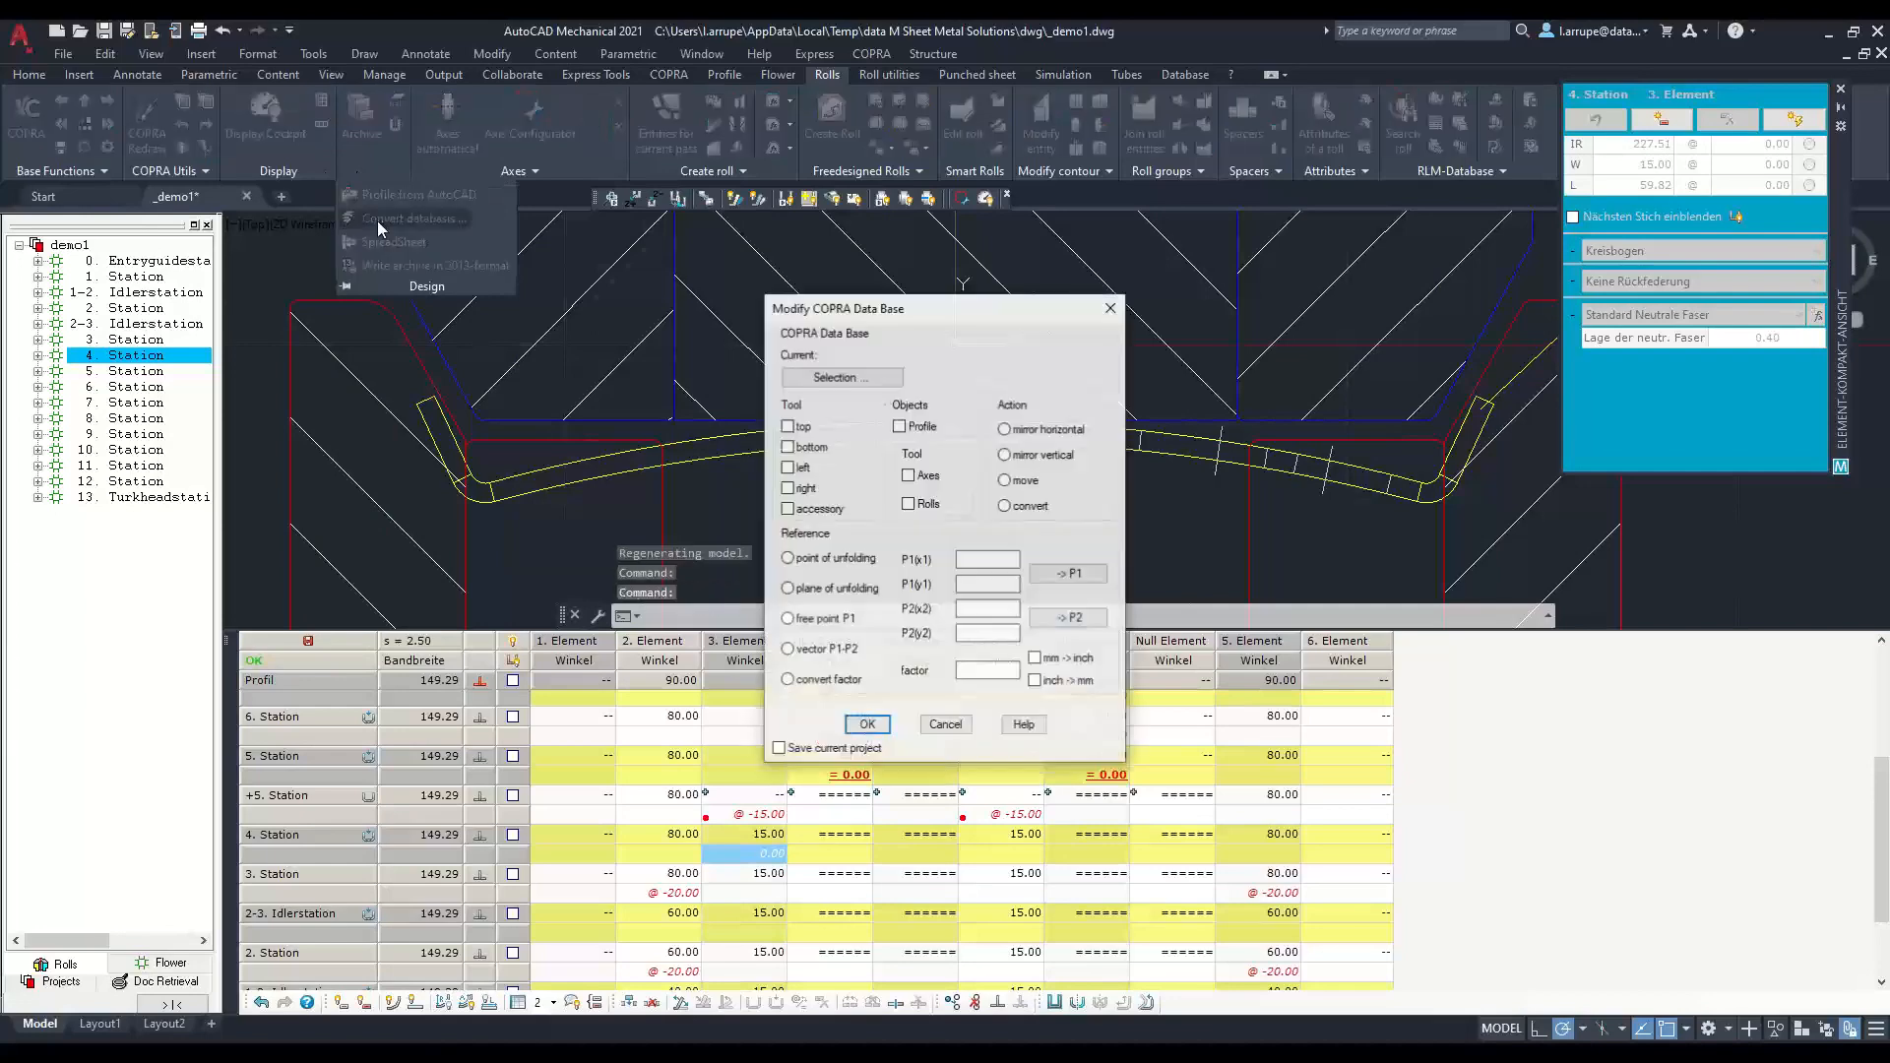
{"action": "left_click", "coordinate": [853, 379]}
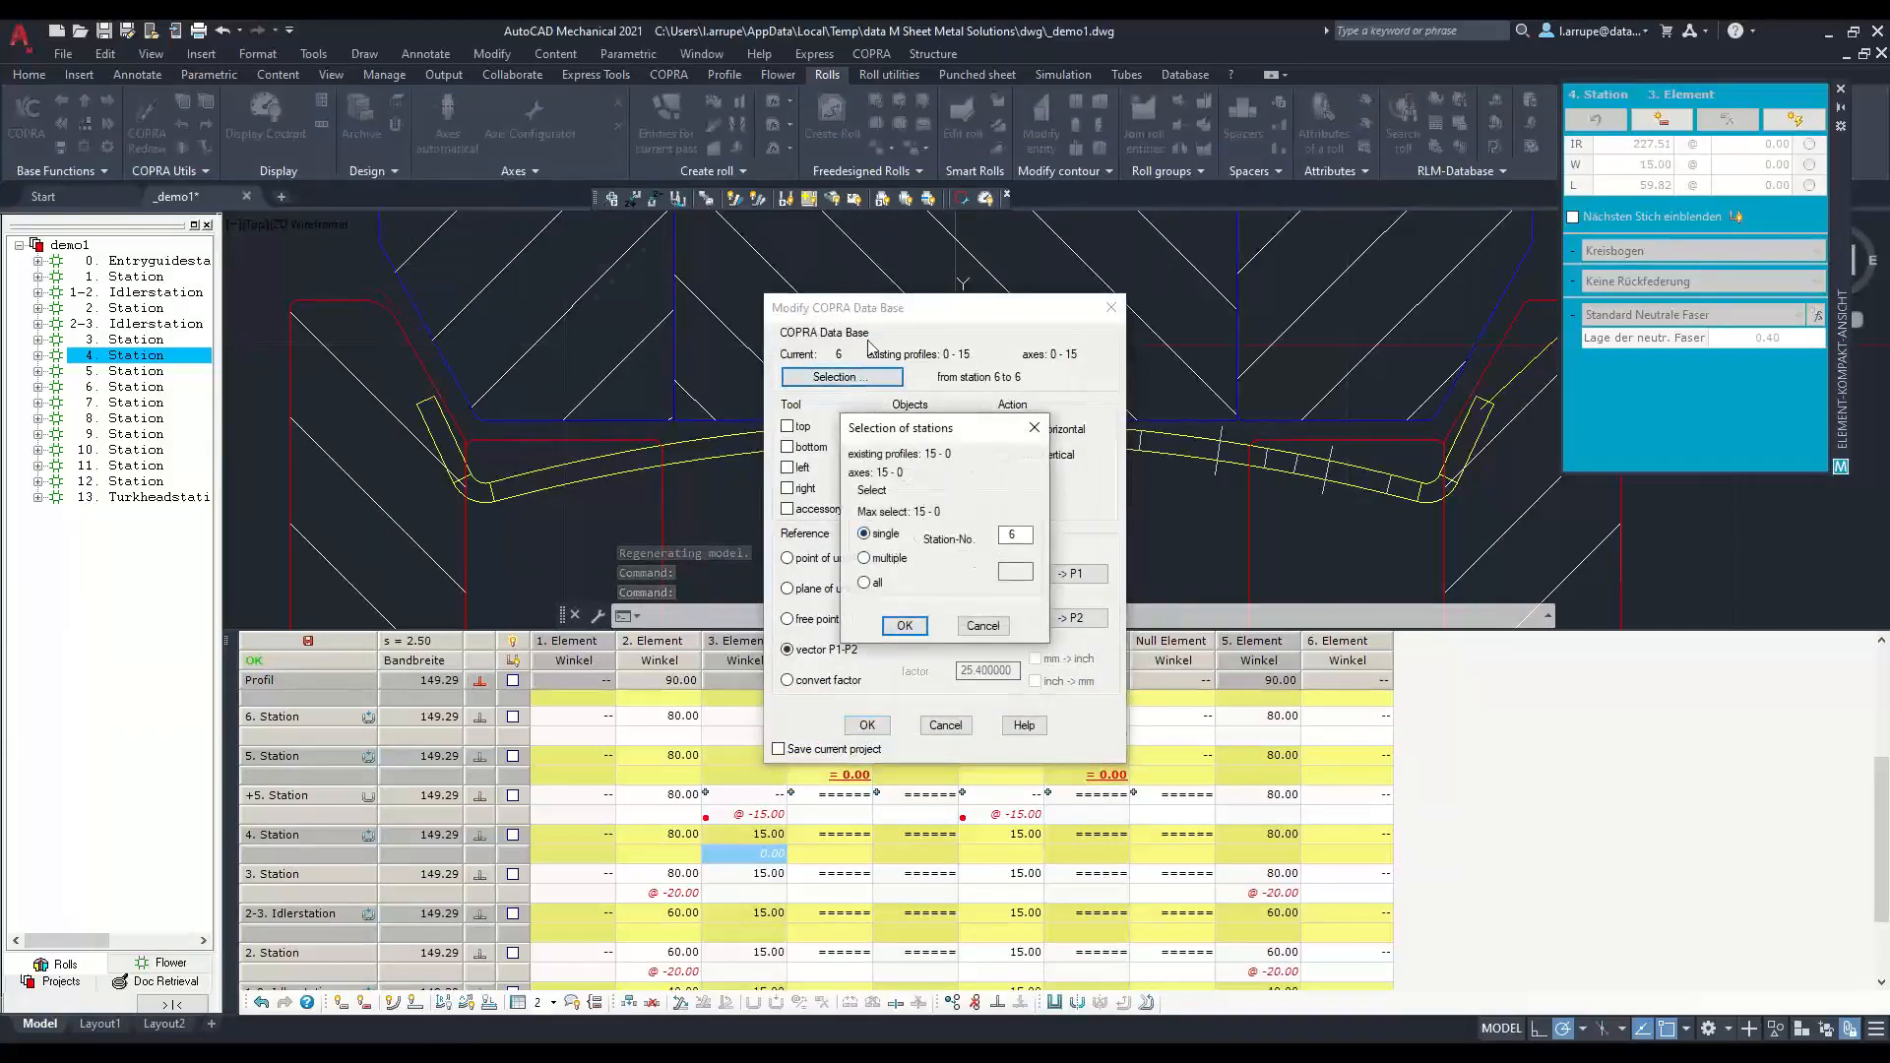
{"action": "left_click", "coordinate": [906, 626]}
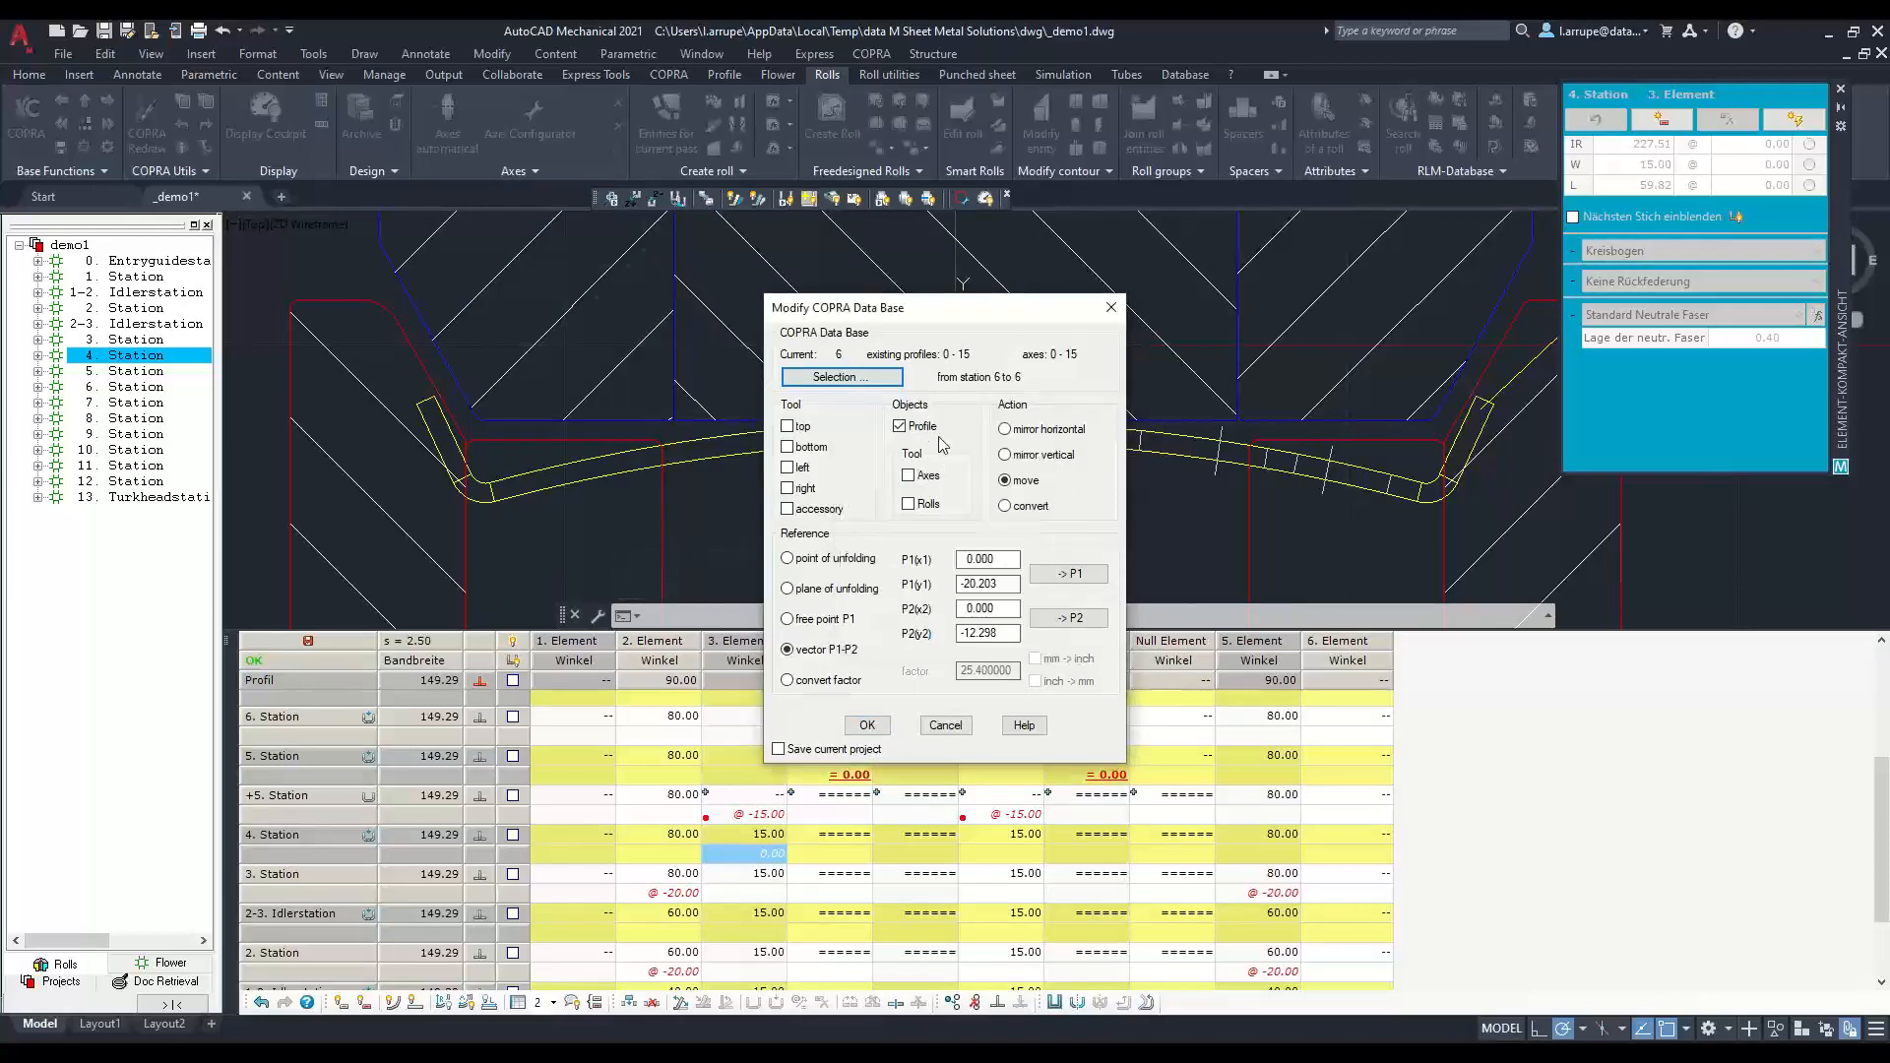
Step: Define the move vector from the lower quadrant of the profile's left bend to the corner of the bottom roll's upper edge
{"action": "left_click", "coordinate": [1068, 574]}
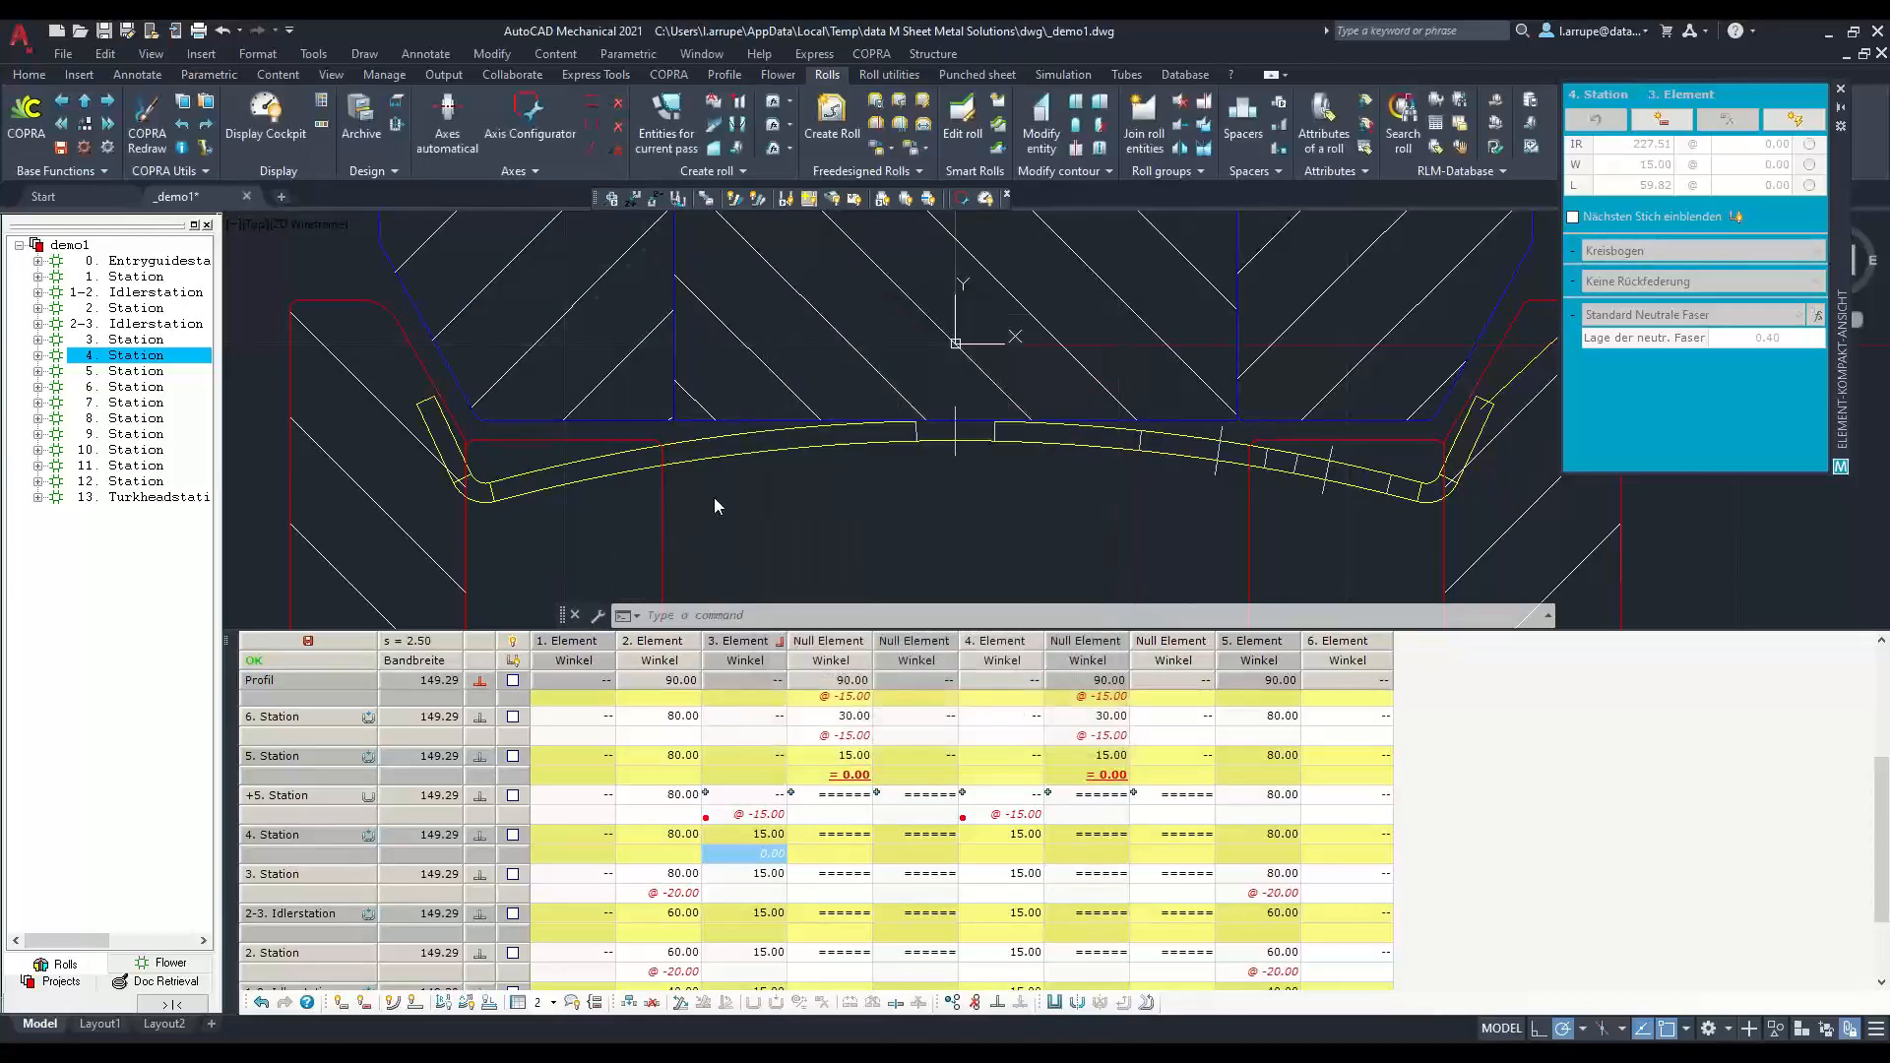
{"action": "scroll", "coordinate": [483, 511], "scroll_direction": "up", "scroll_amount": 5}
{"action": "right_click", "coordinate": [517, 513], "text": "shift"}
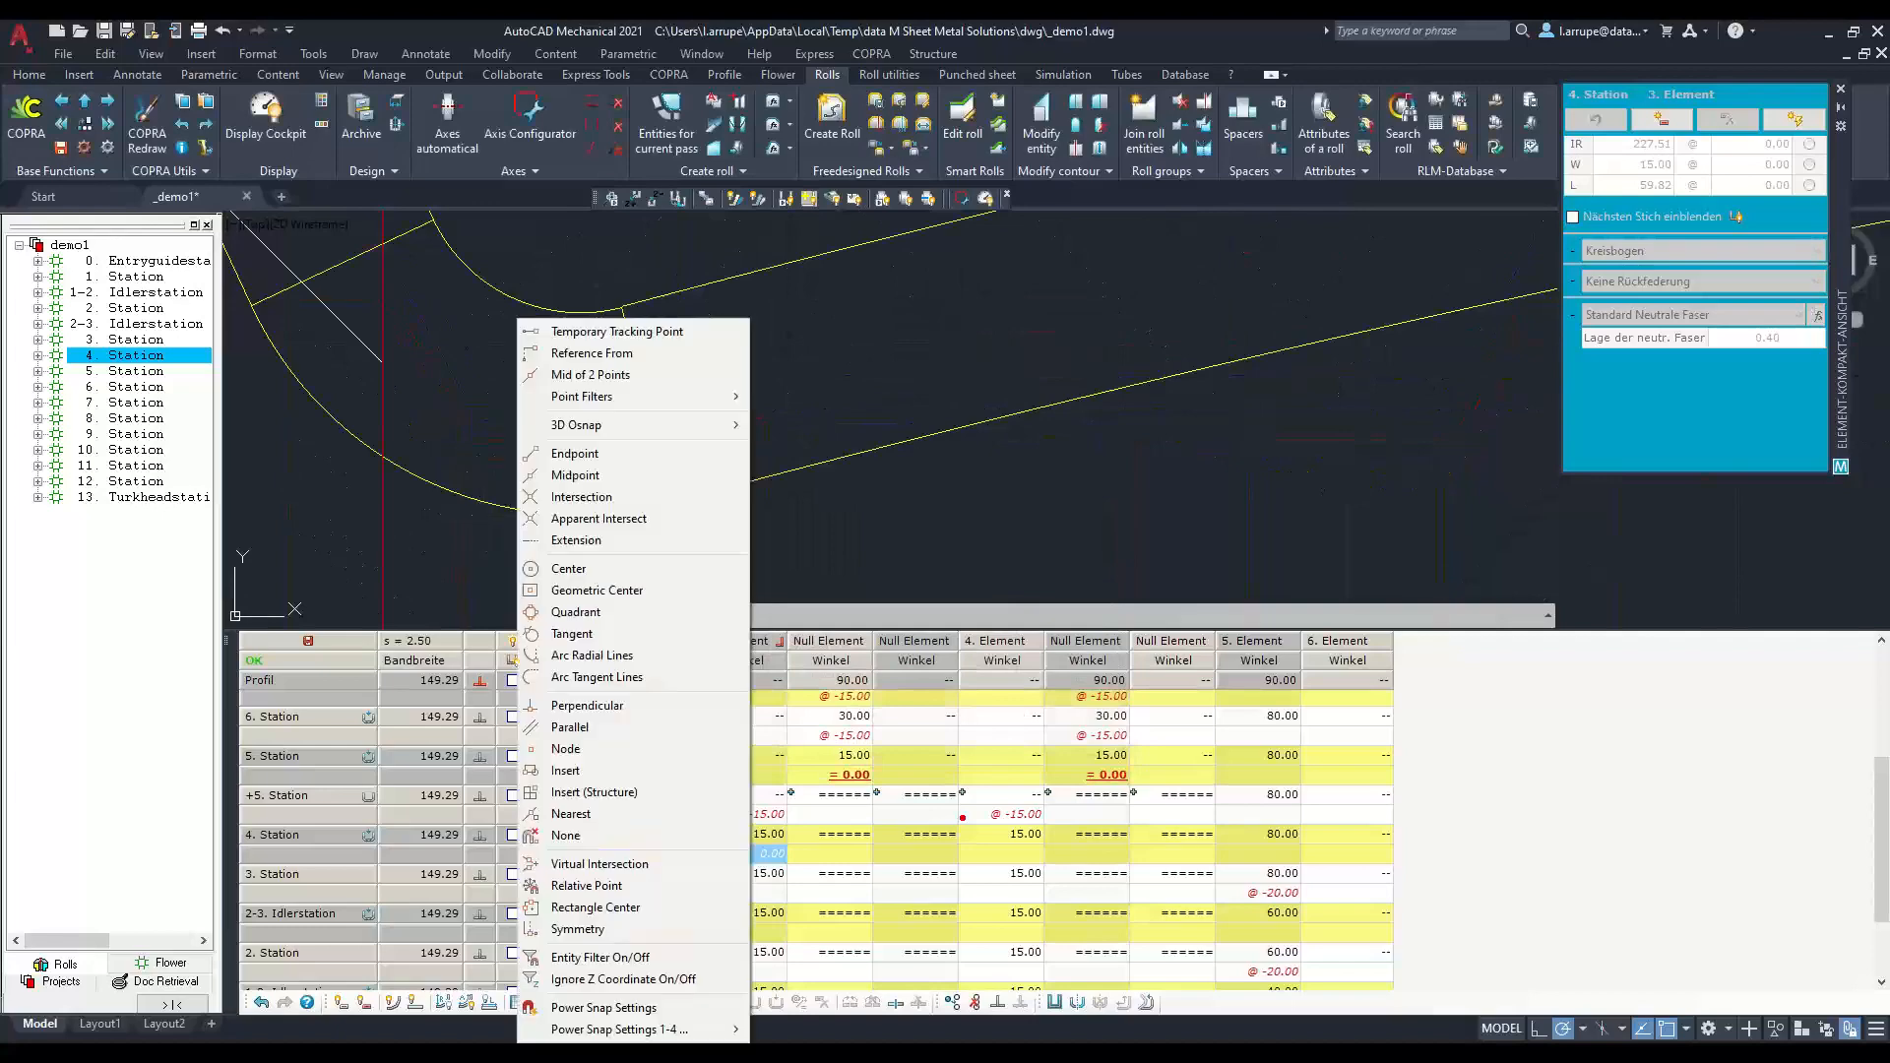
{"action": "left_click", "coordinate": [576, 612]}
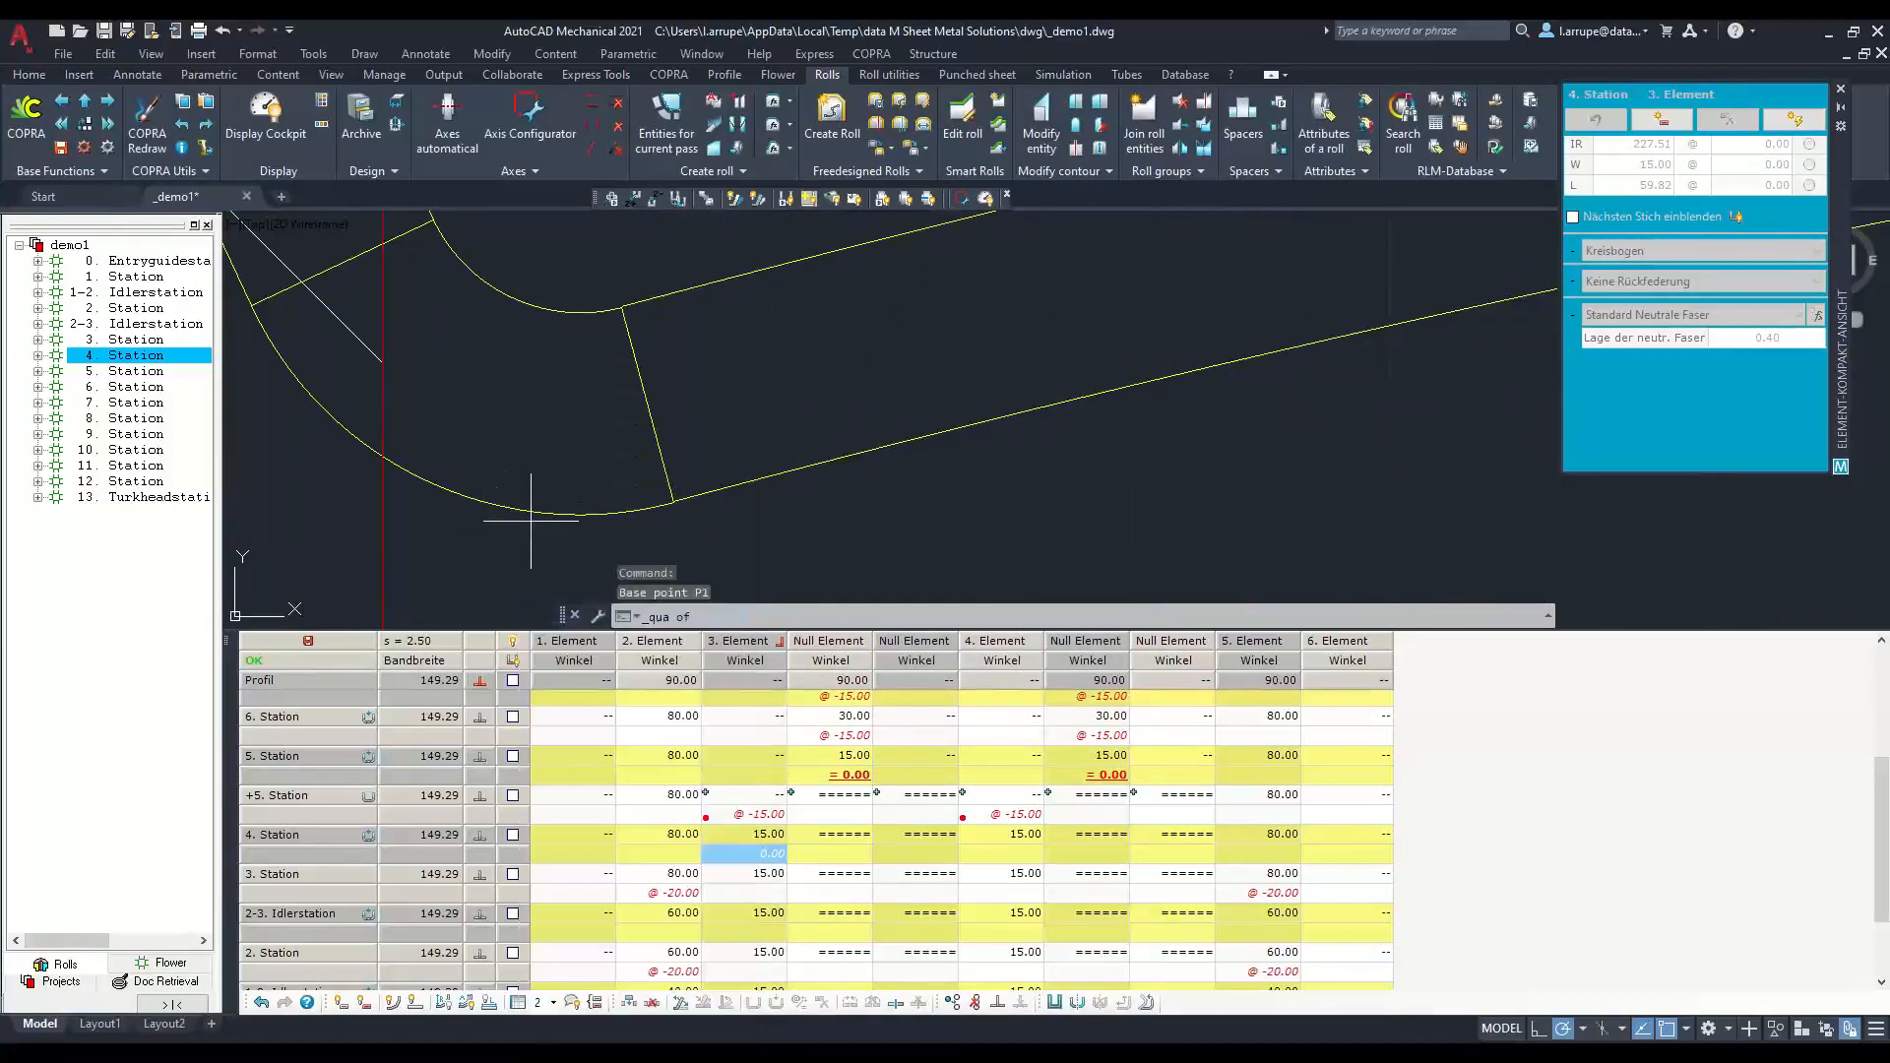
{"action": "left_click", "coordinate": [580, 513]}
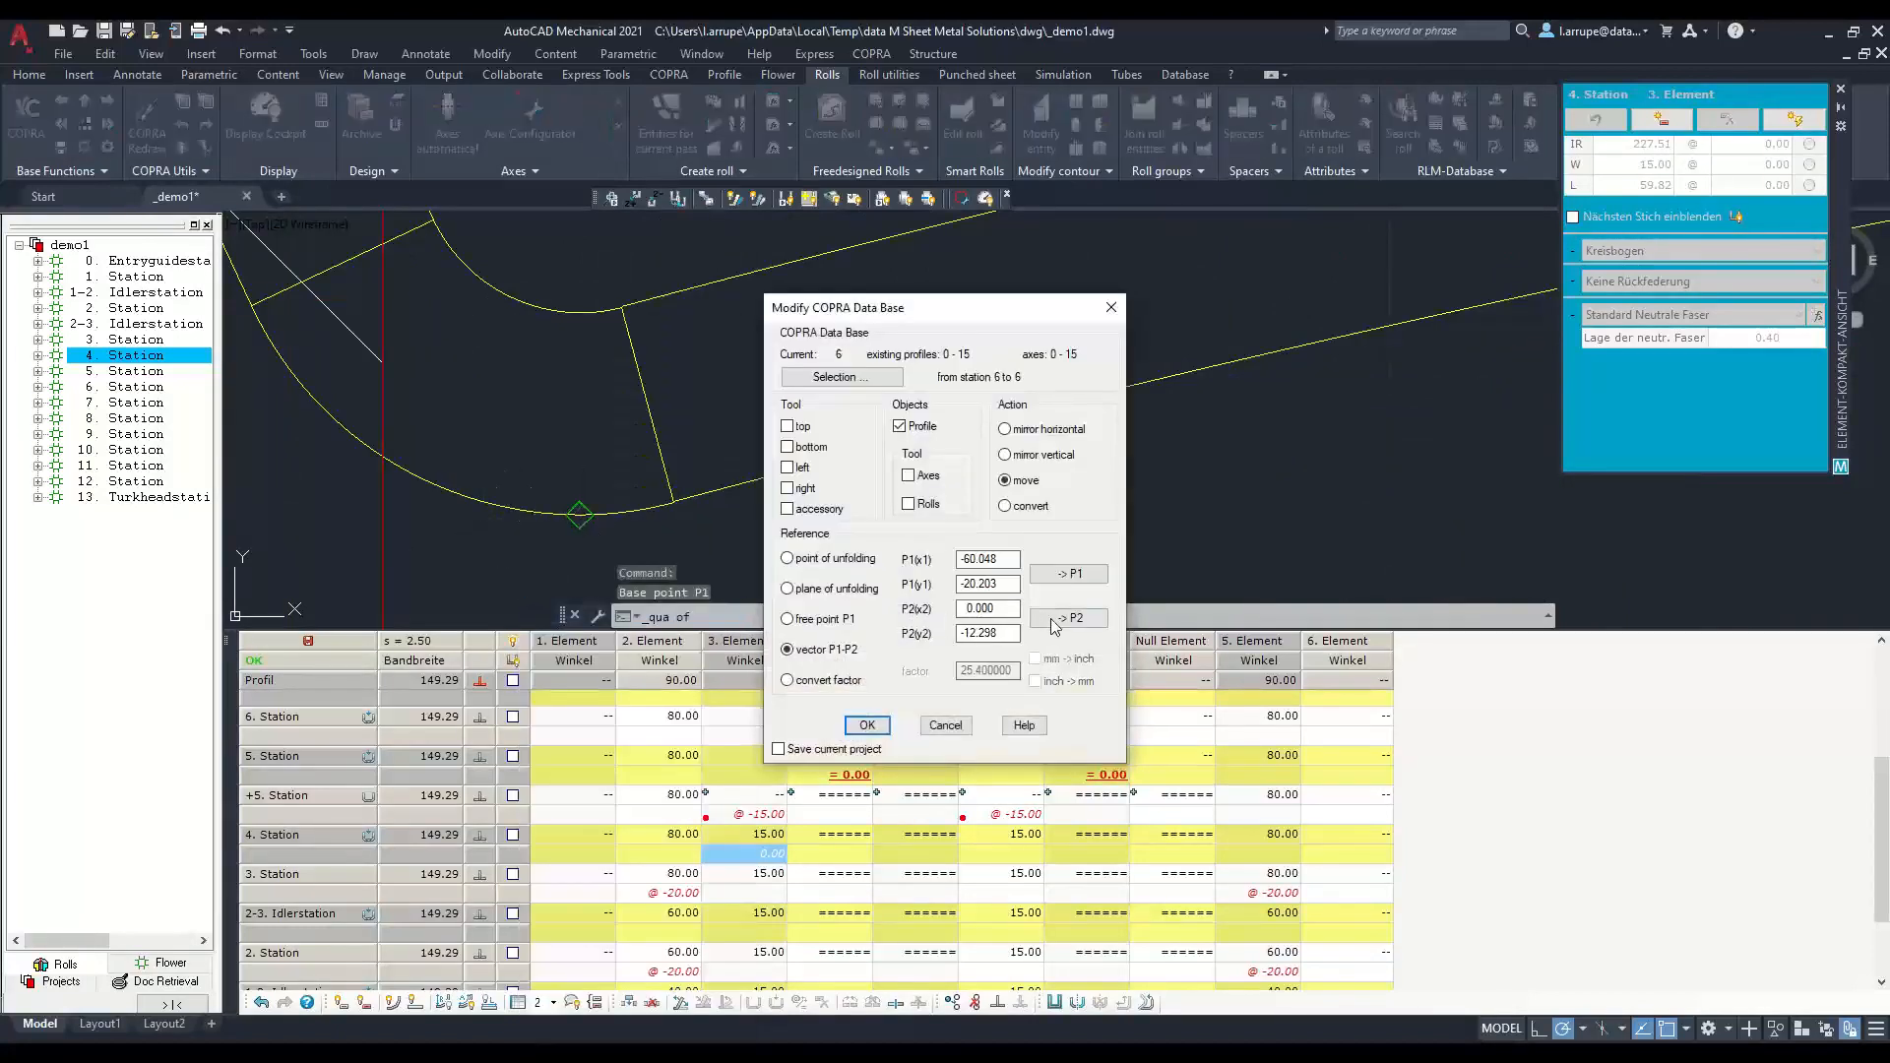
{"action": "left_click", "coordinate": [1054, 622]}
{"action": "scroll", "coordinate": [961, 536], "scroll_direction": "up", "scroll_amount": 4}
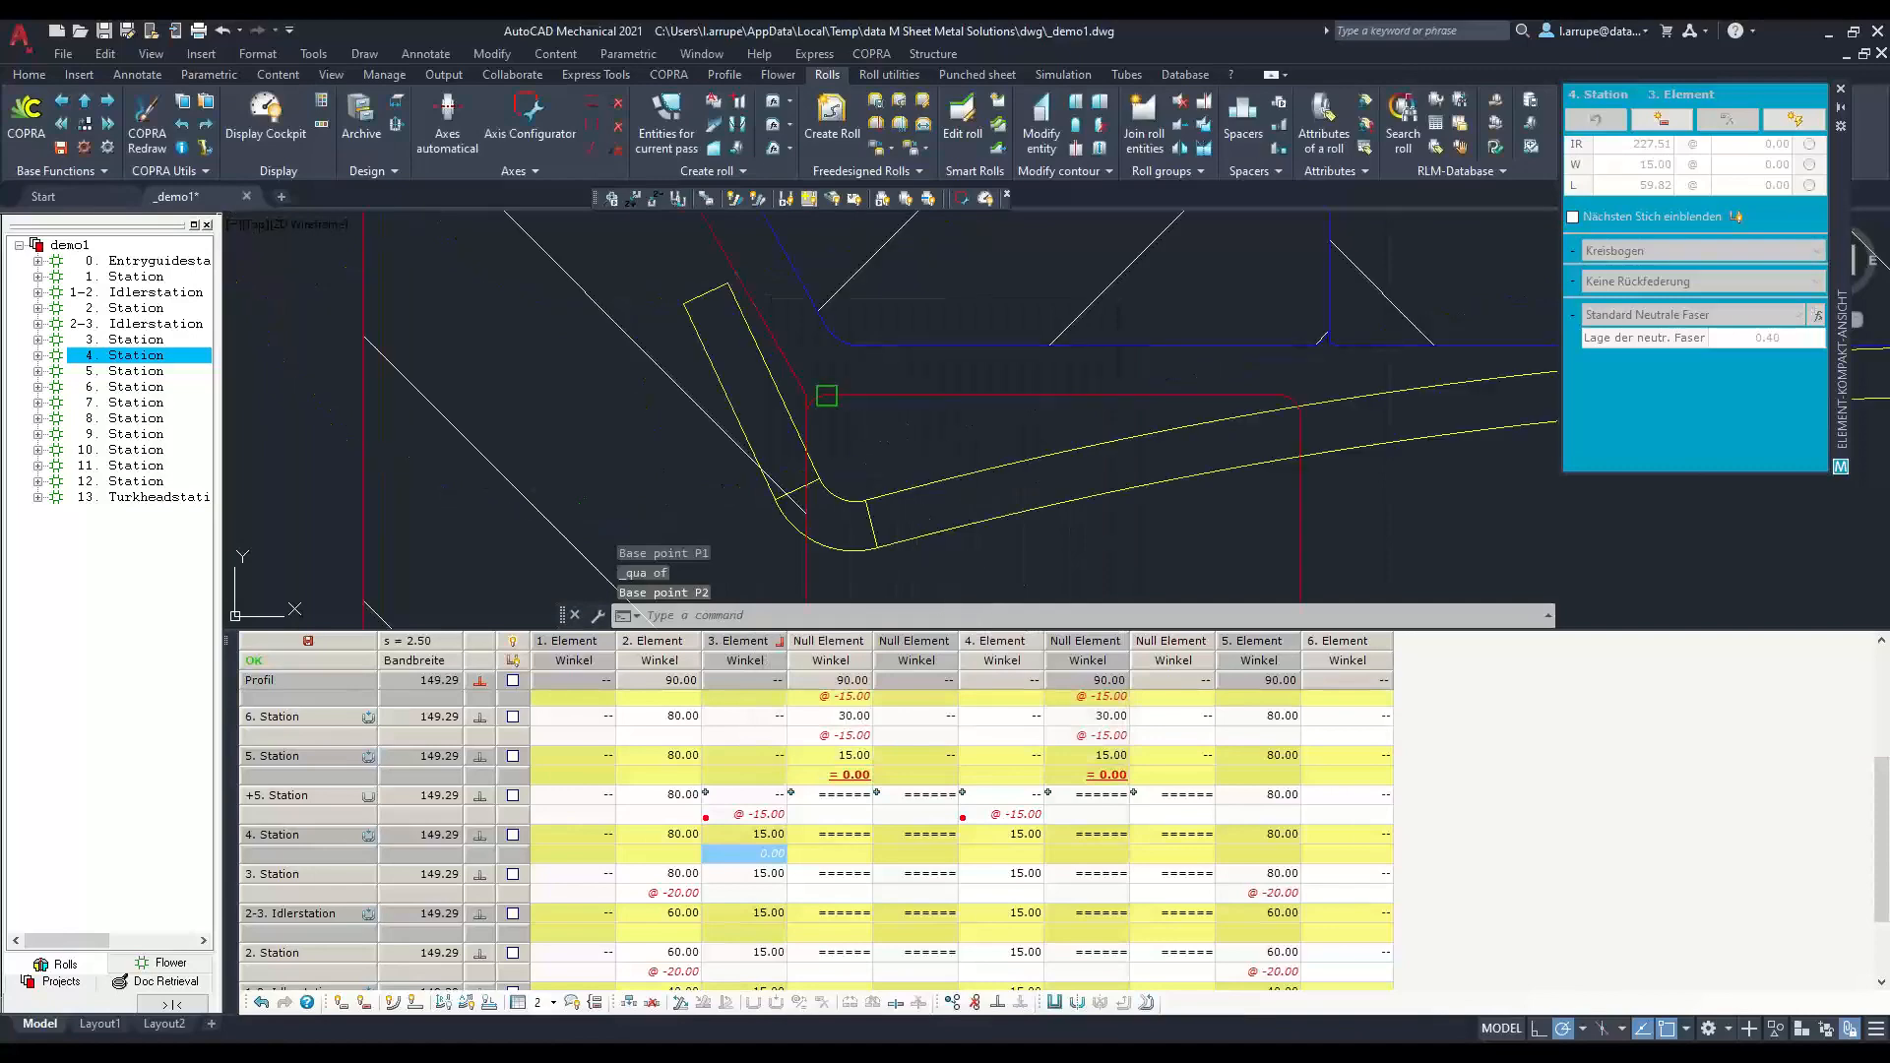
{"action": "left_click", "coordinate": [826, 396]}
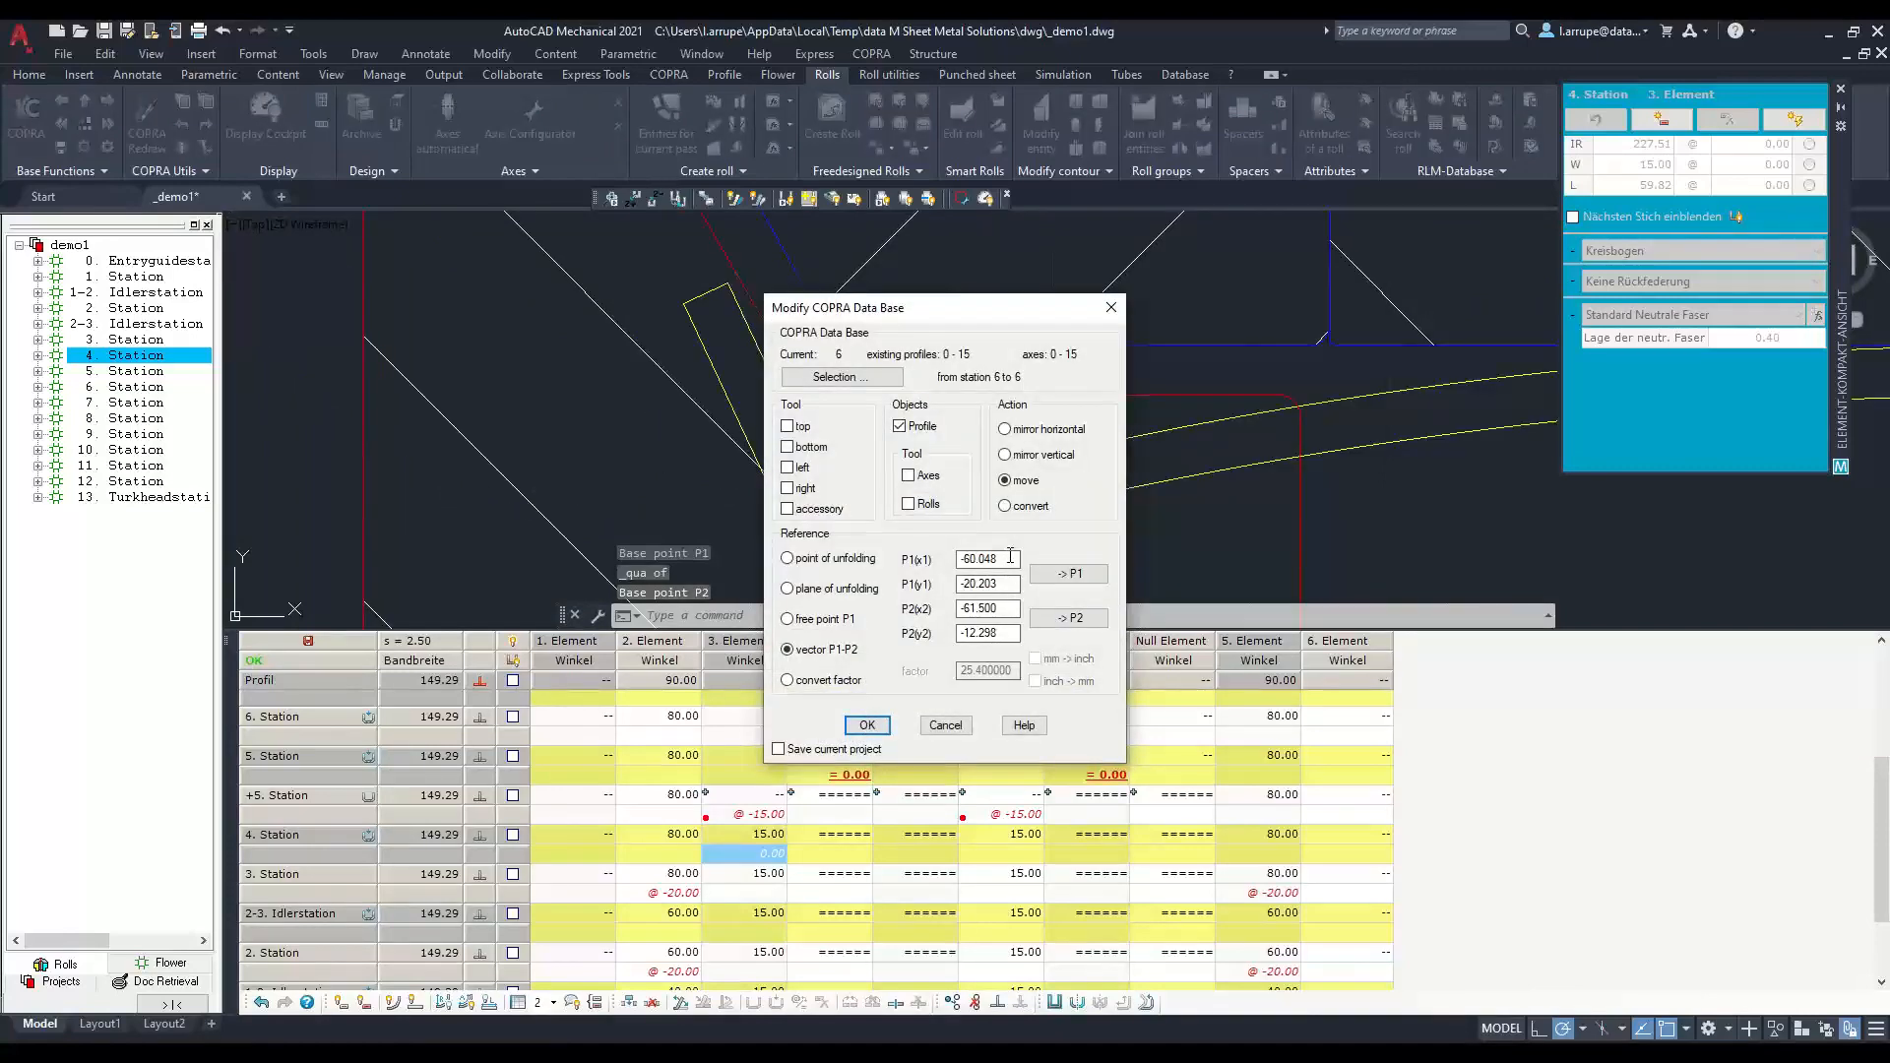
Step: Set the X coordinates of P1 and P2 to 0 and move station 4's profile vertically
{"action": "left_click_drag", "start_coordinate": [1010, 556], "coordinate": [874, 571]}
{"action": "type", "text": "0.000"}
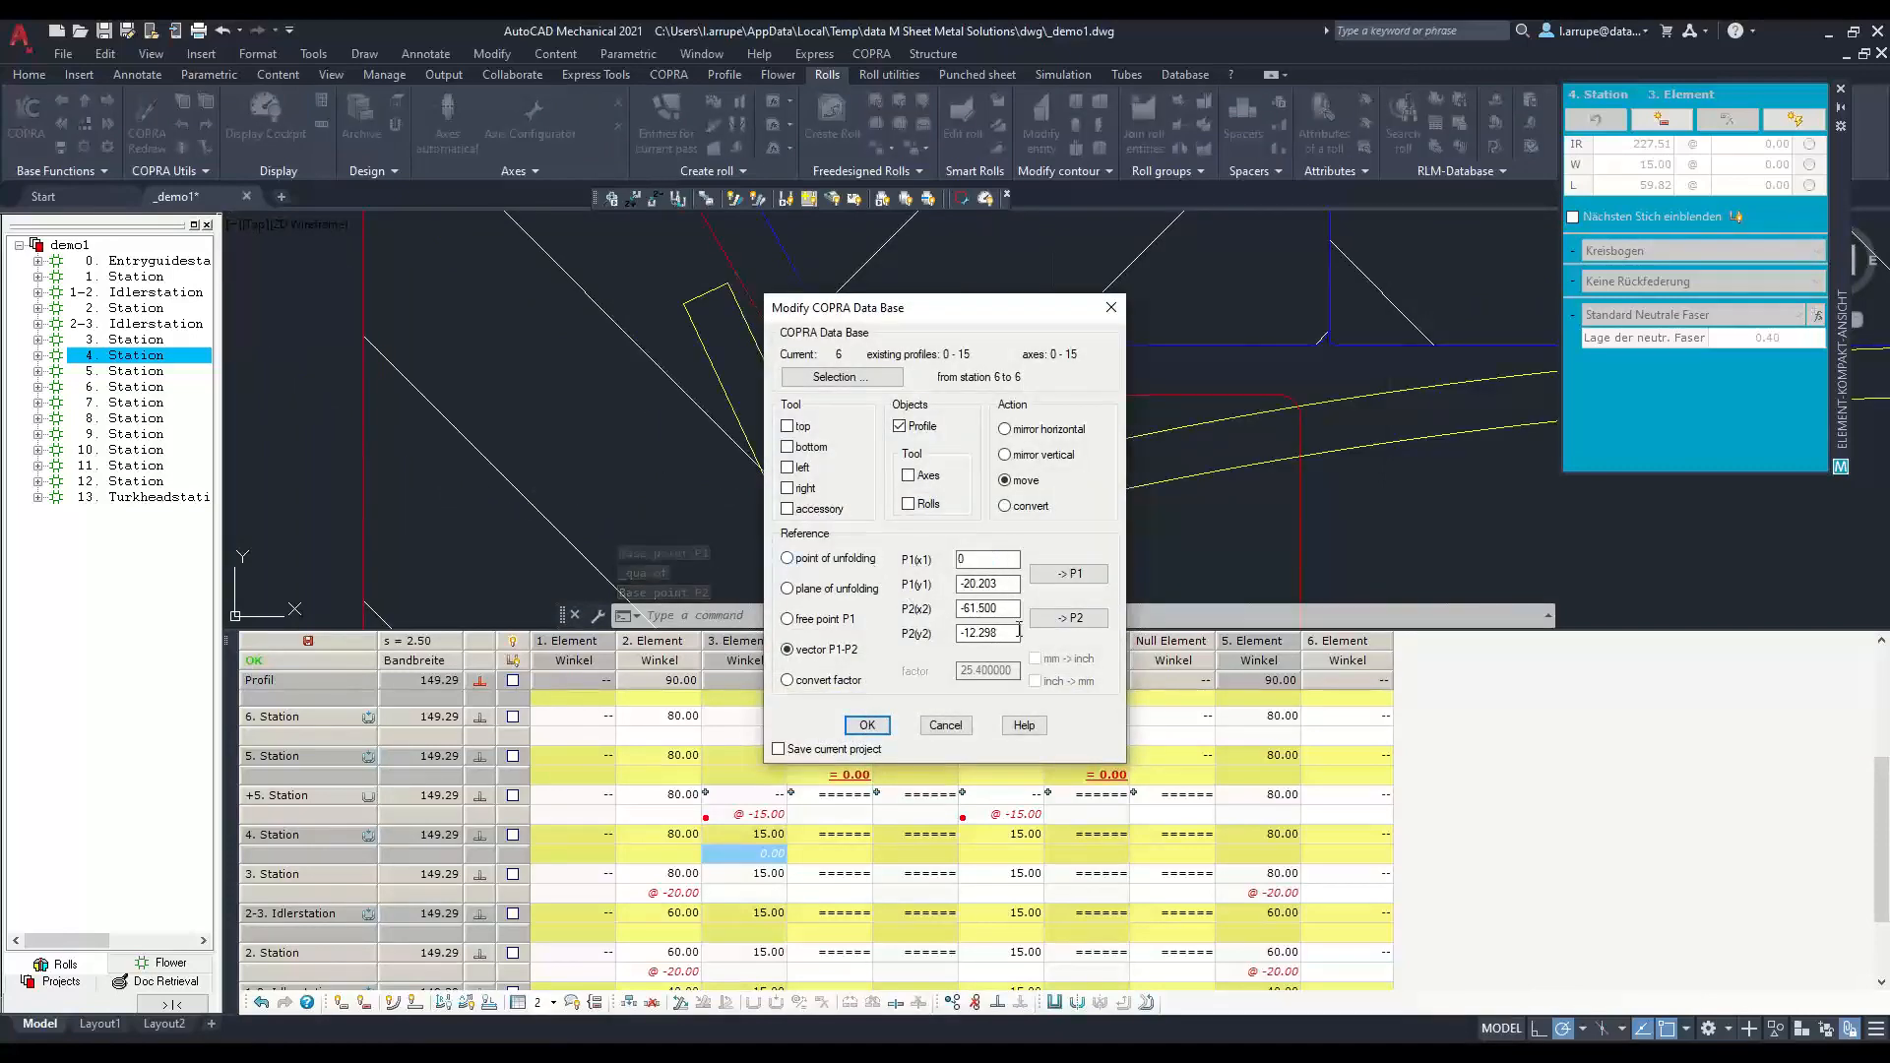
{"action": "left_click_drag", "start_coordinate": [1014, 610], "coordinate": [934, 611]}
{"action": "type", "text": "0"}
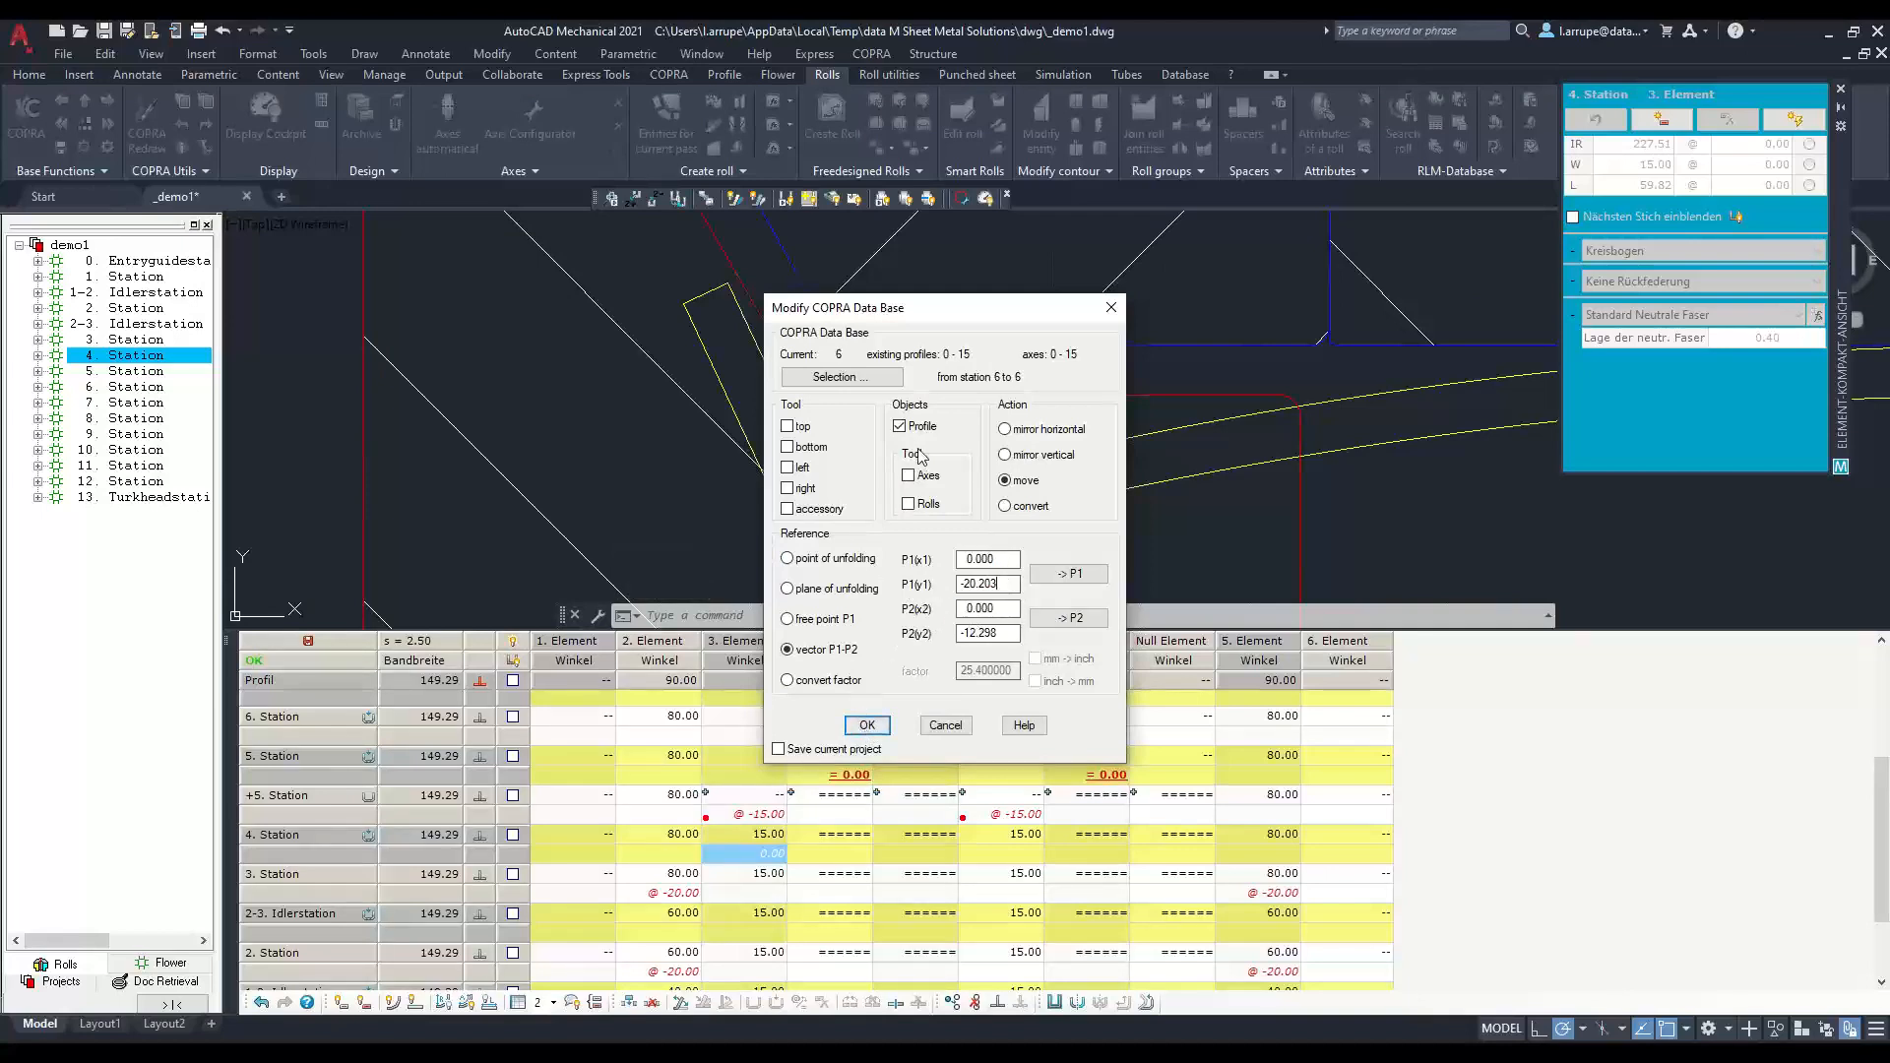
{"action": "left_click", "coordinate": [870, 716]}
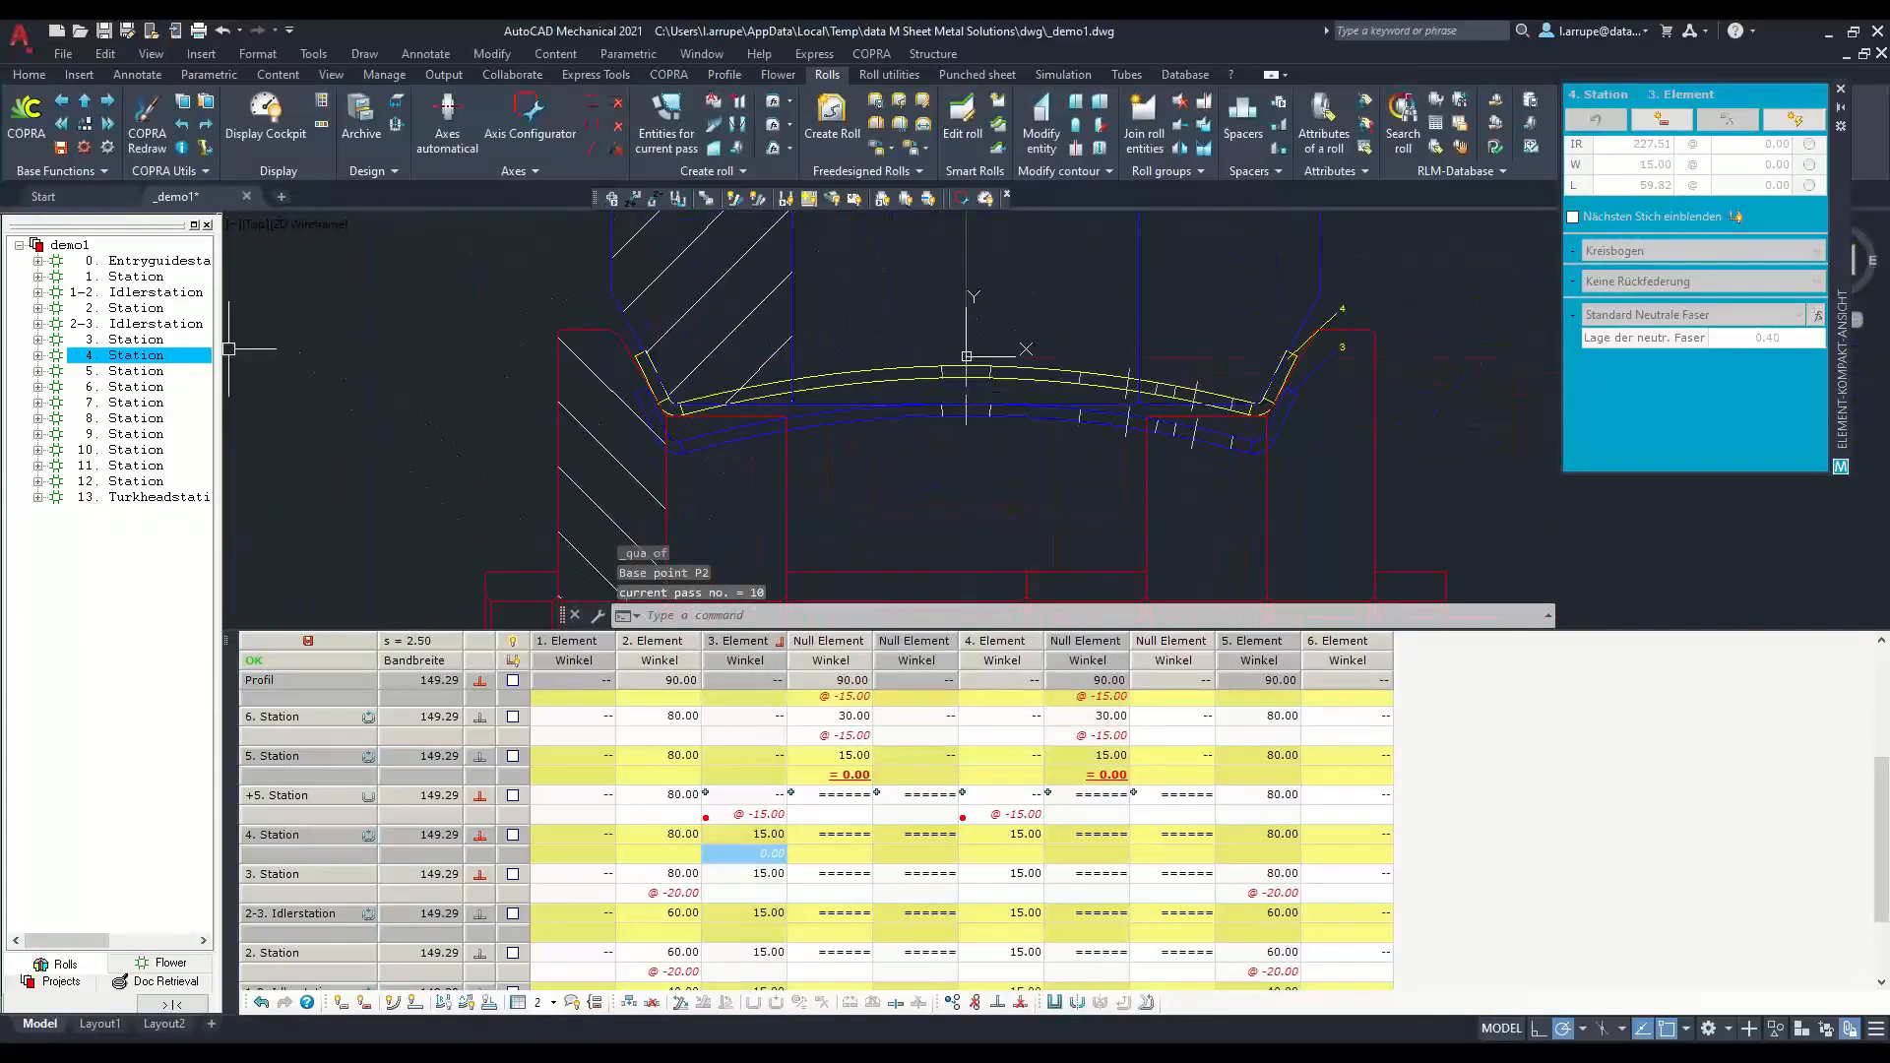
Step: Compare the profile positions in the rolls at stations 3 and 4
{"action": "left_click", "coordinate": [138, 342]}
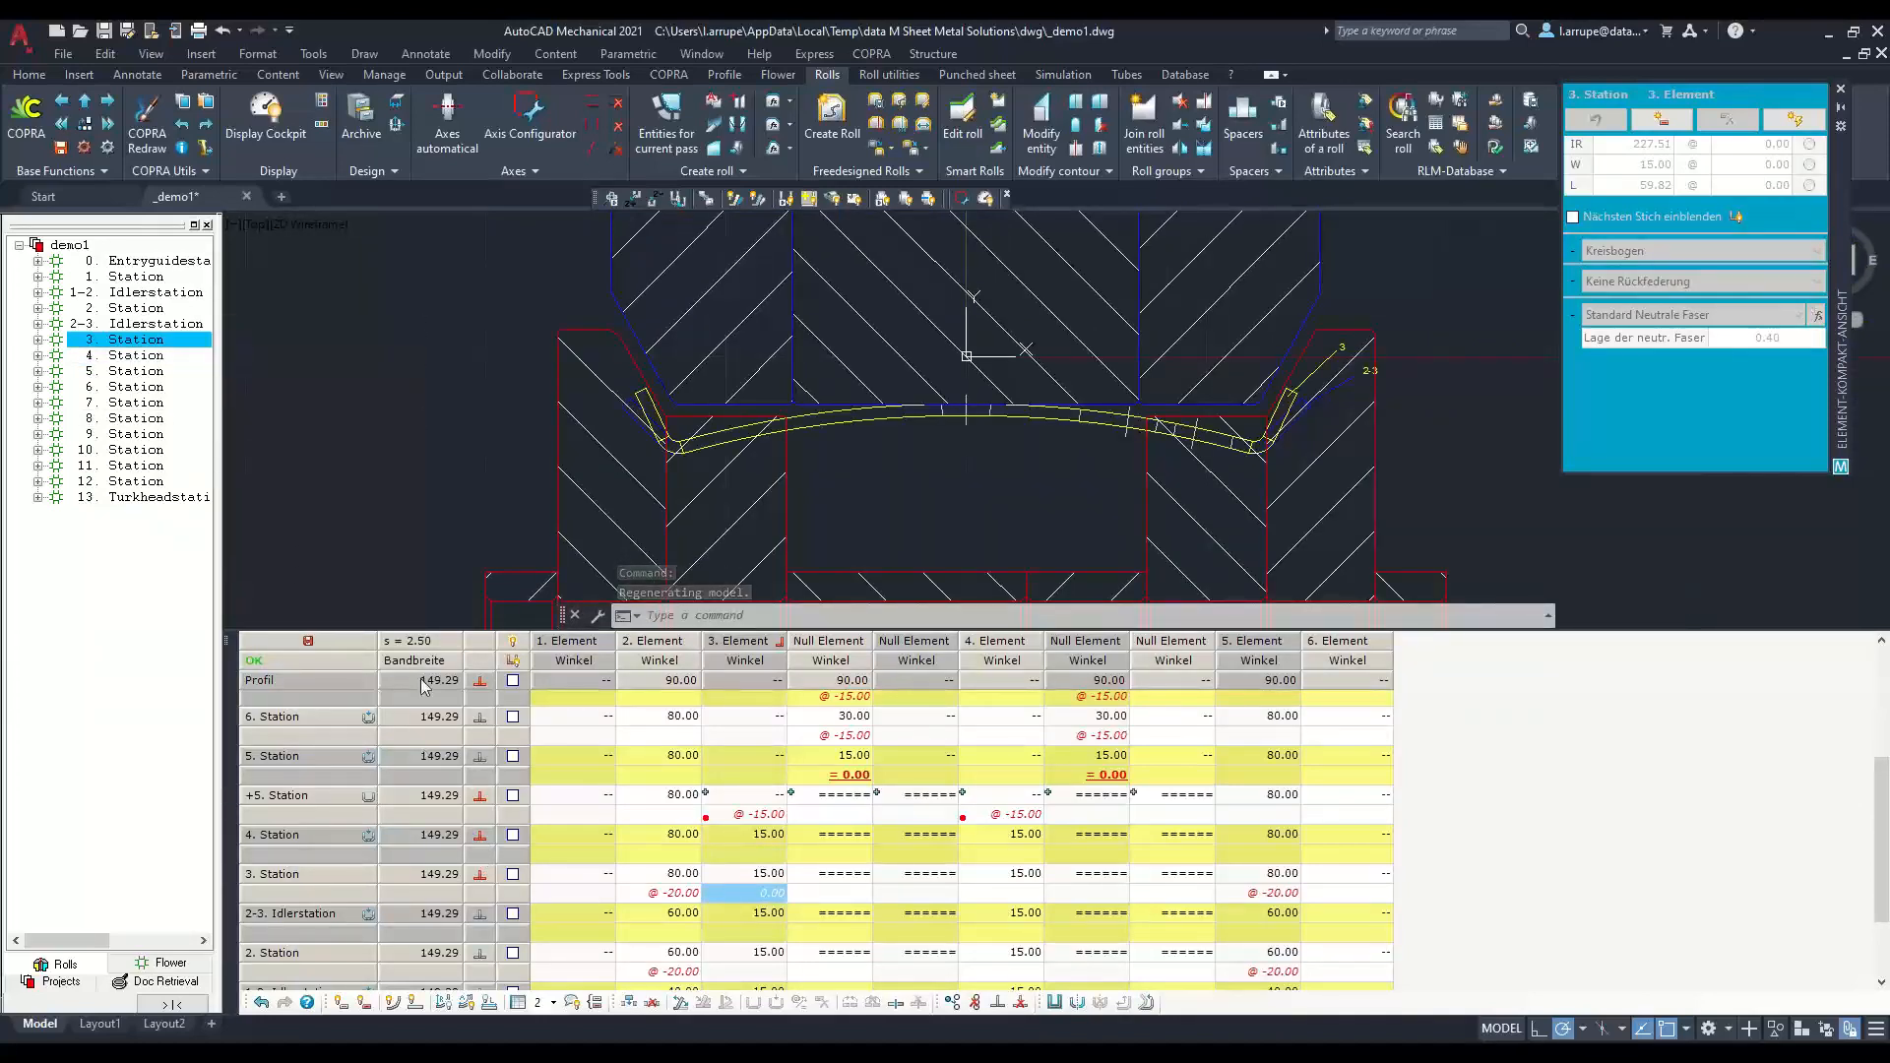
{"action": "left_click", "coordinate": [132, 324]}
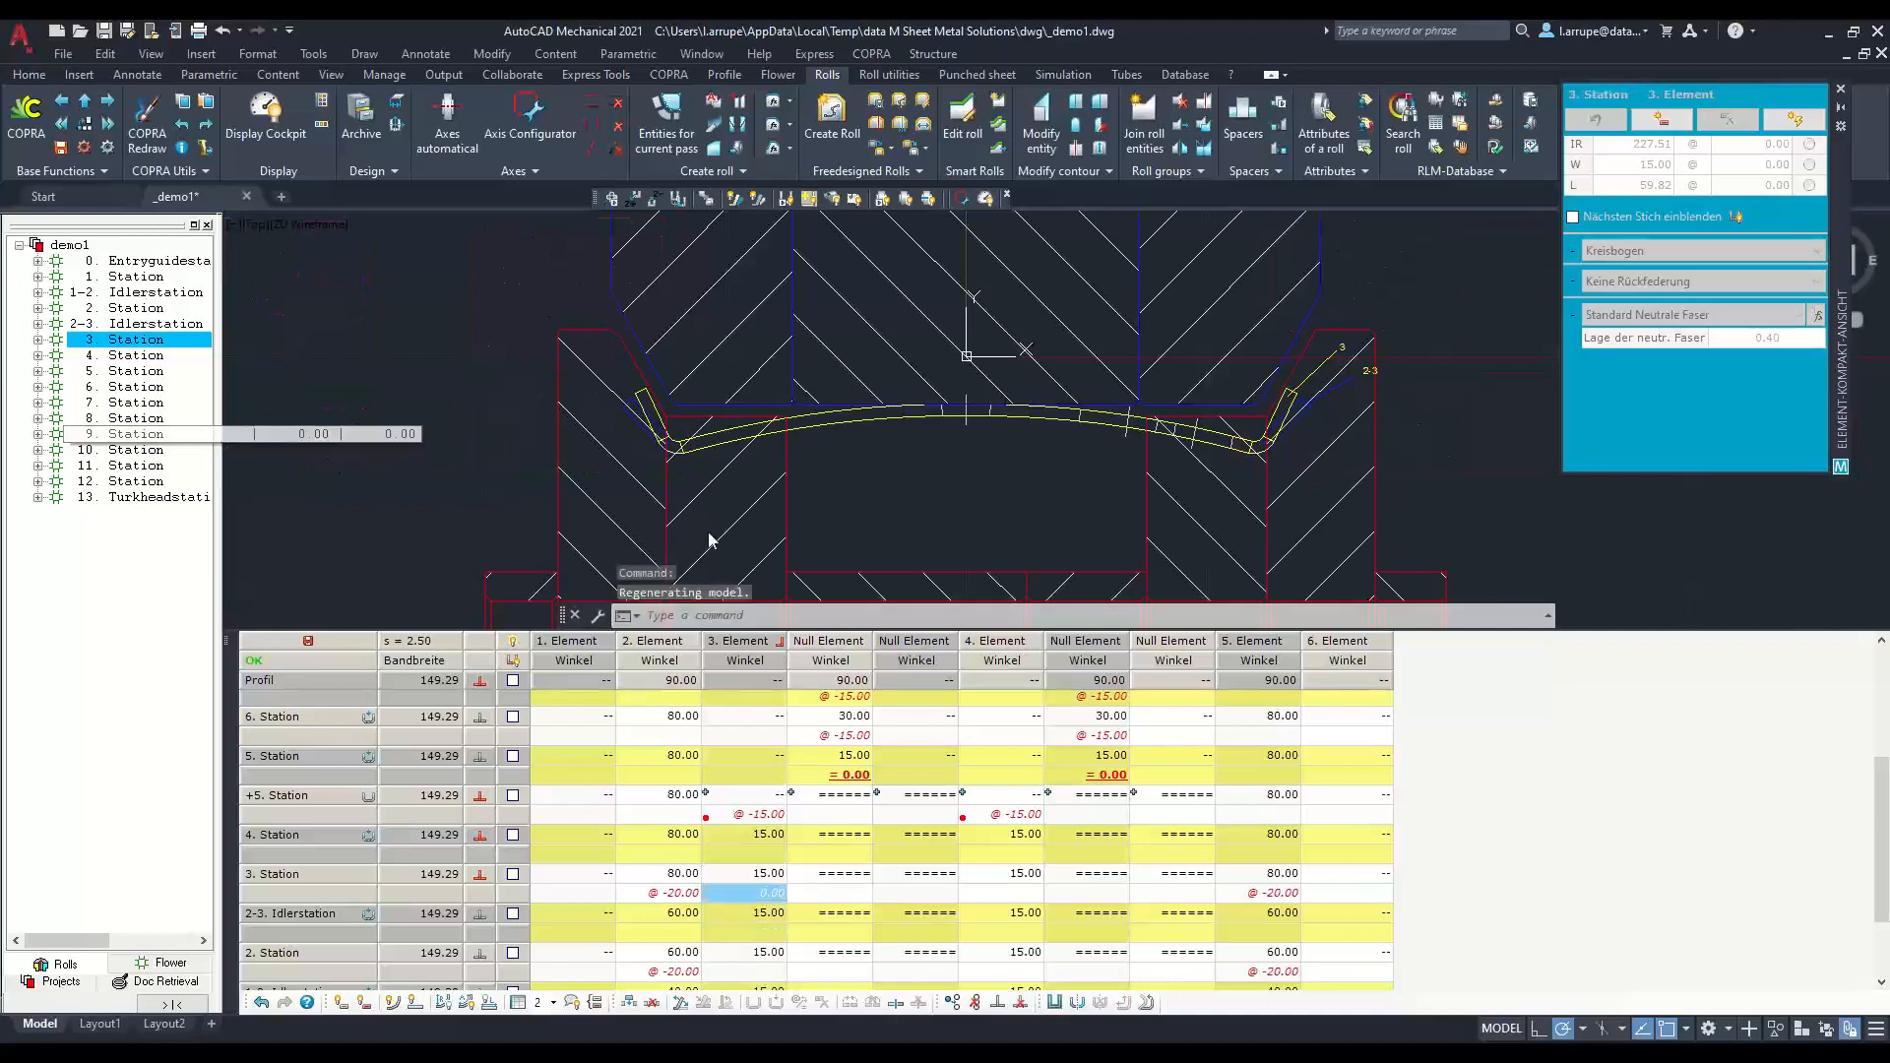
{"action": "left_click", "coordinate": [156, 356]}
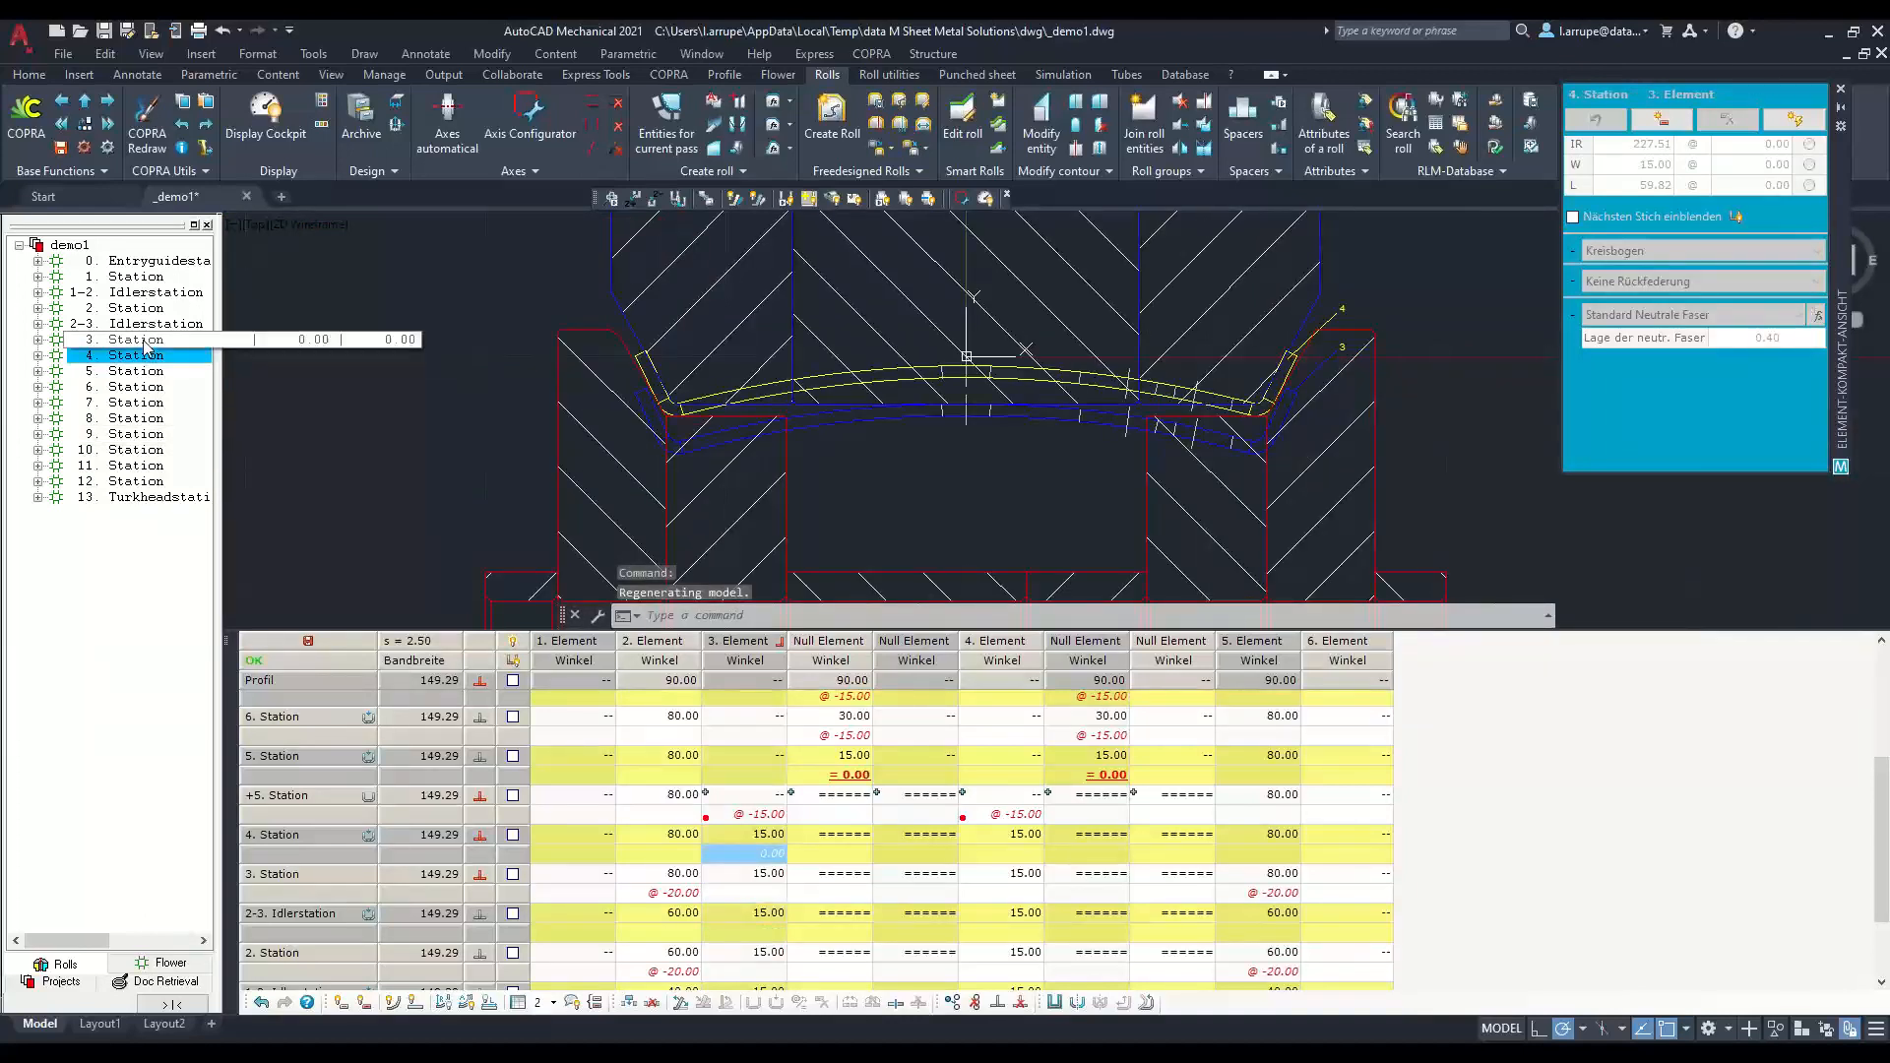
Step: Set the angle change of elements 3 and 4 at station 4 to the absolute value =0
{"action": "double_click", "coordinate": [760, 854]}
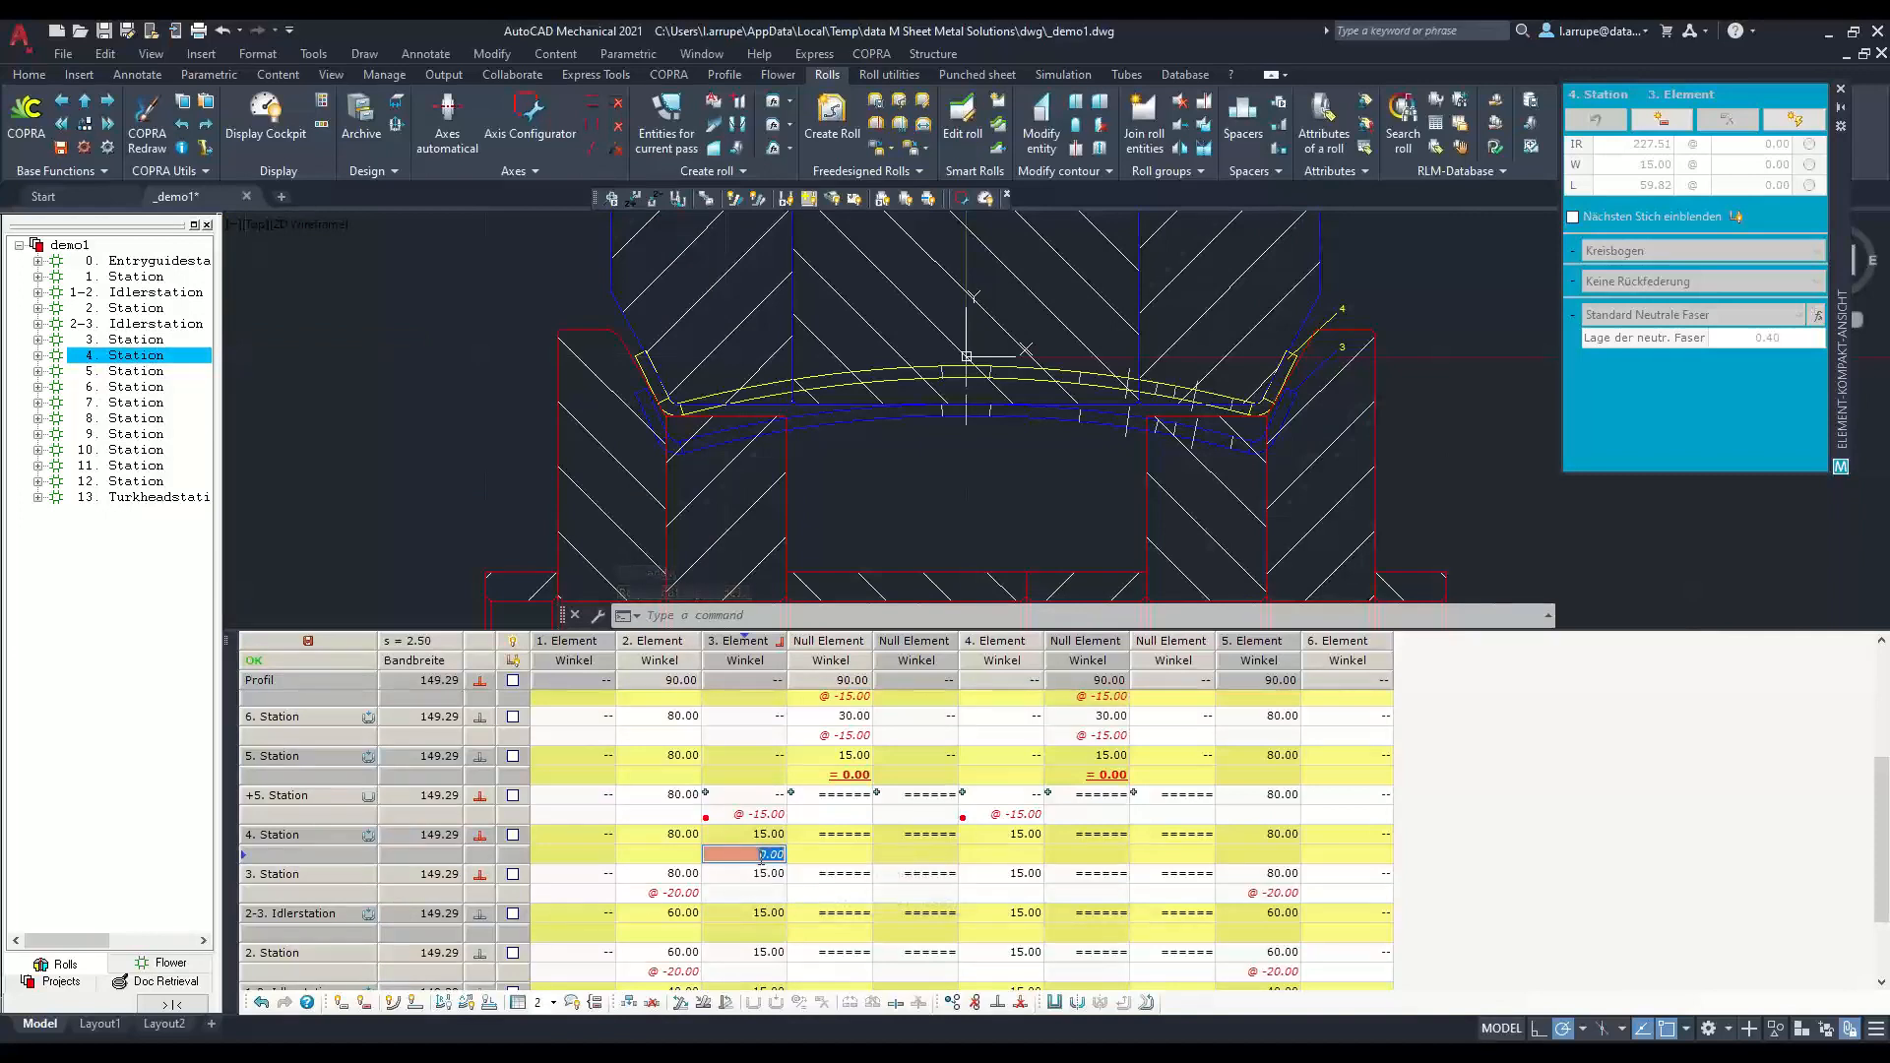
{"action": "type", "text": "=0"}
{"action": "key", "text": "Return"}
{"action": "left_click", "coordinate": [1013, 855]}
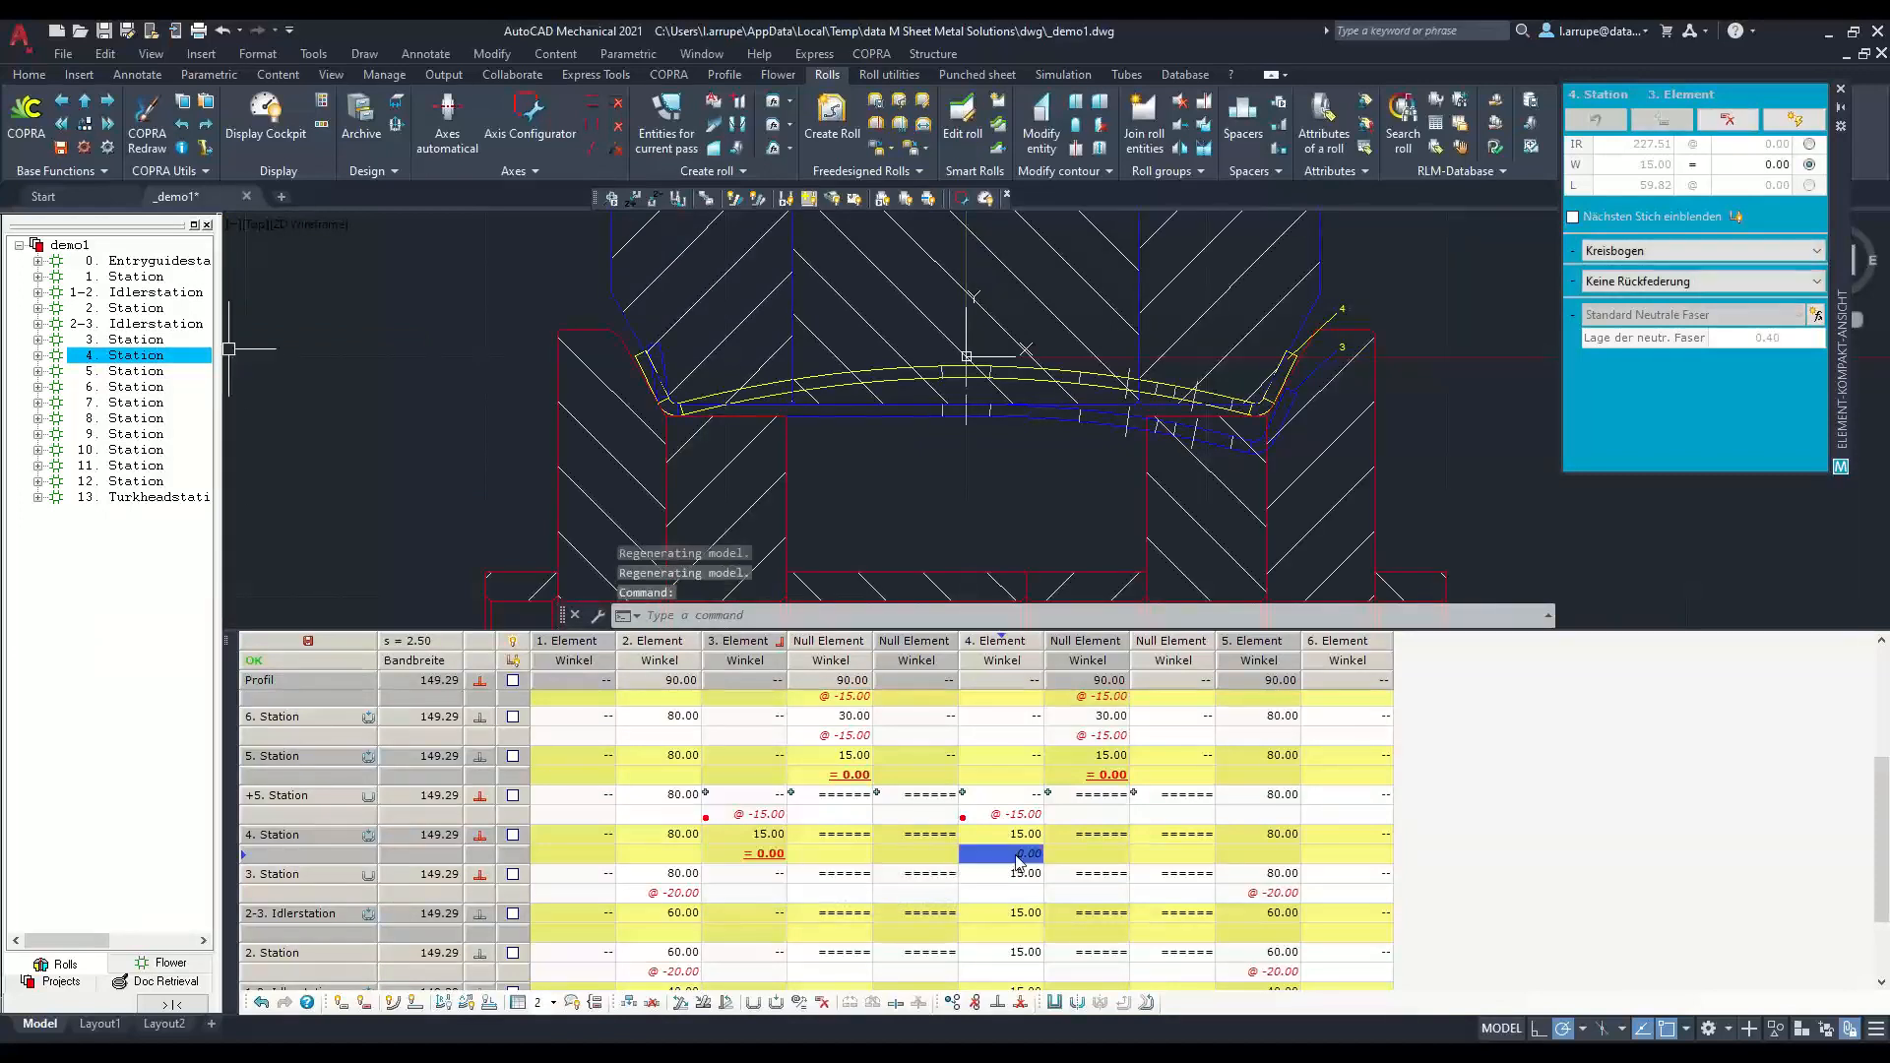
{"action": "type", "text": "=0"}
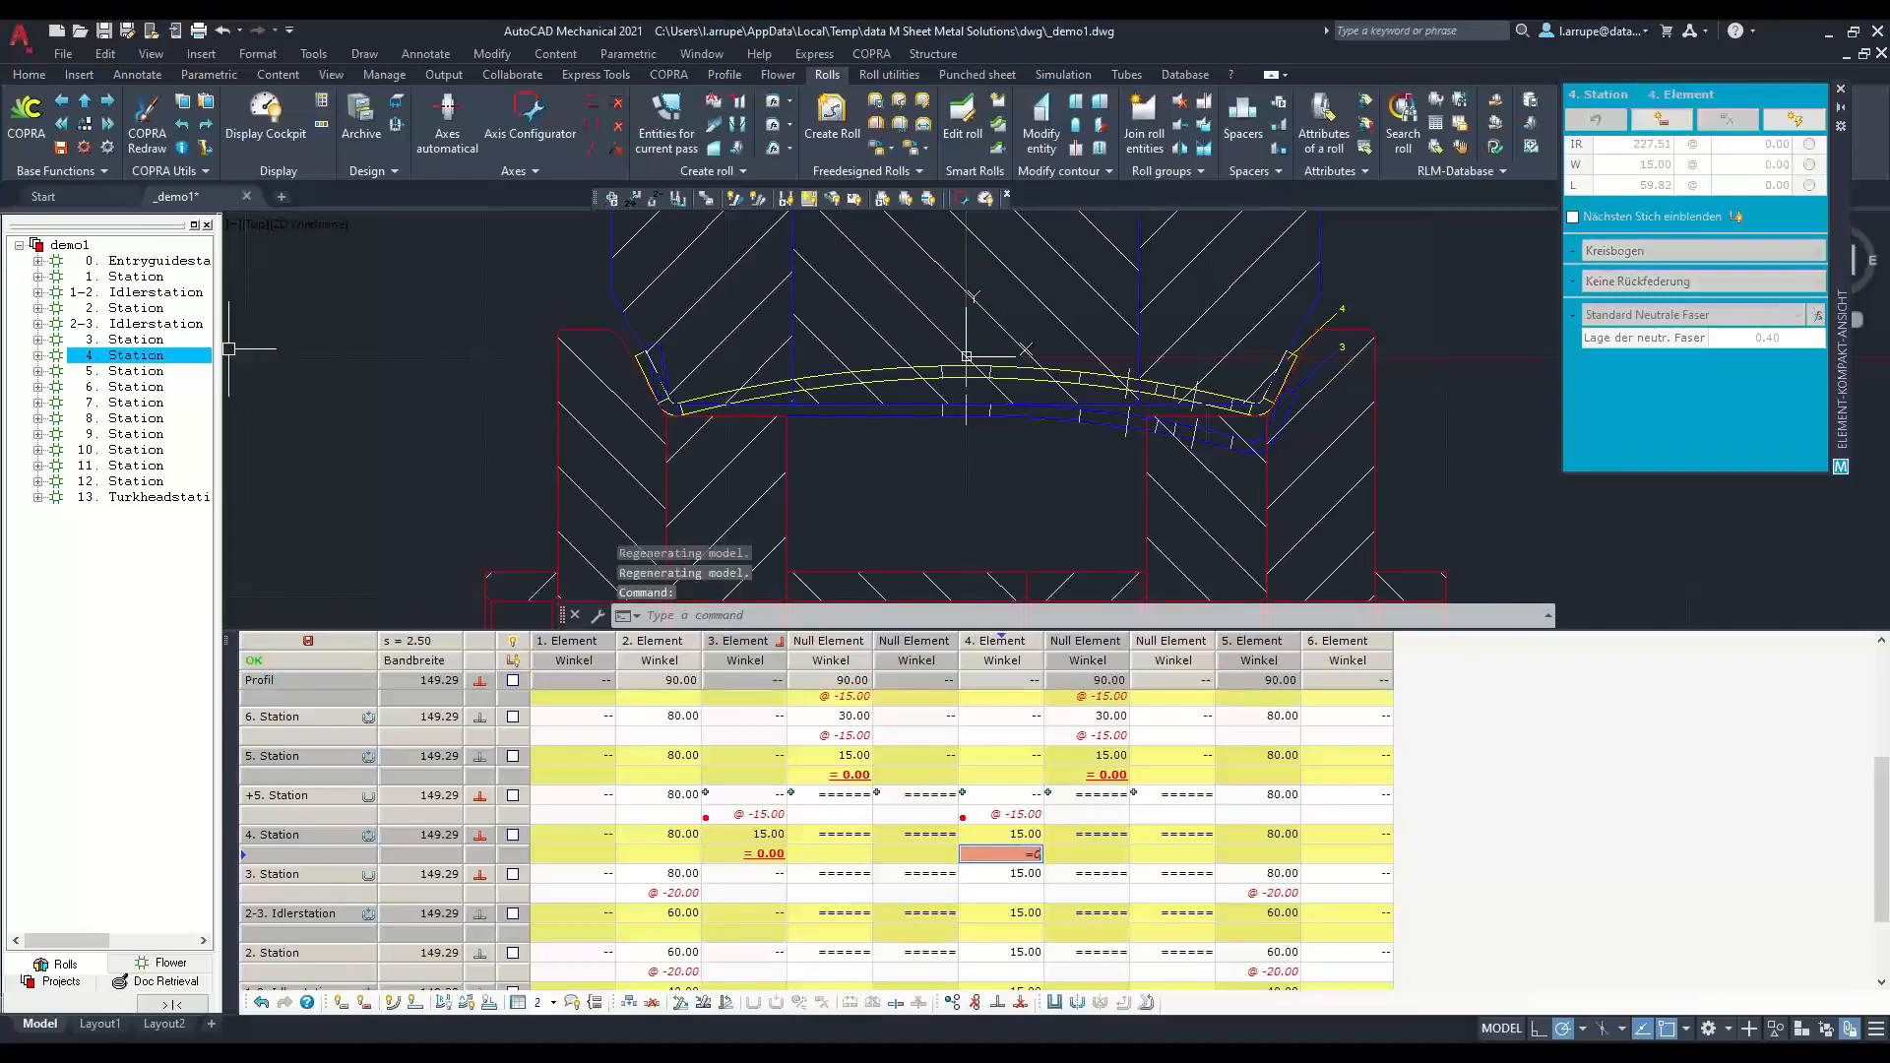
{"action": "key", "text": "Return"}
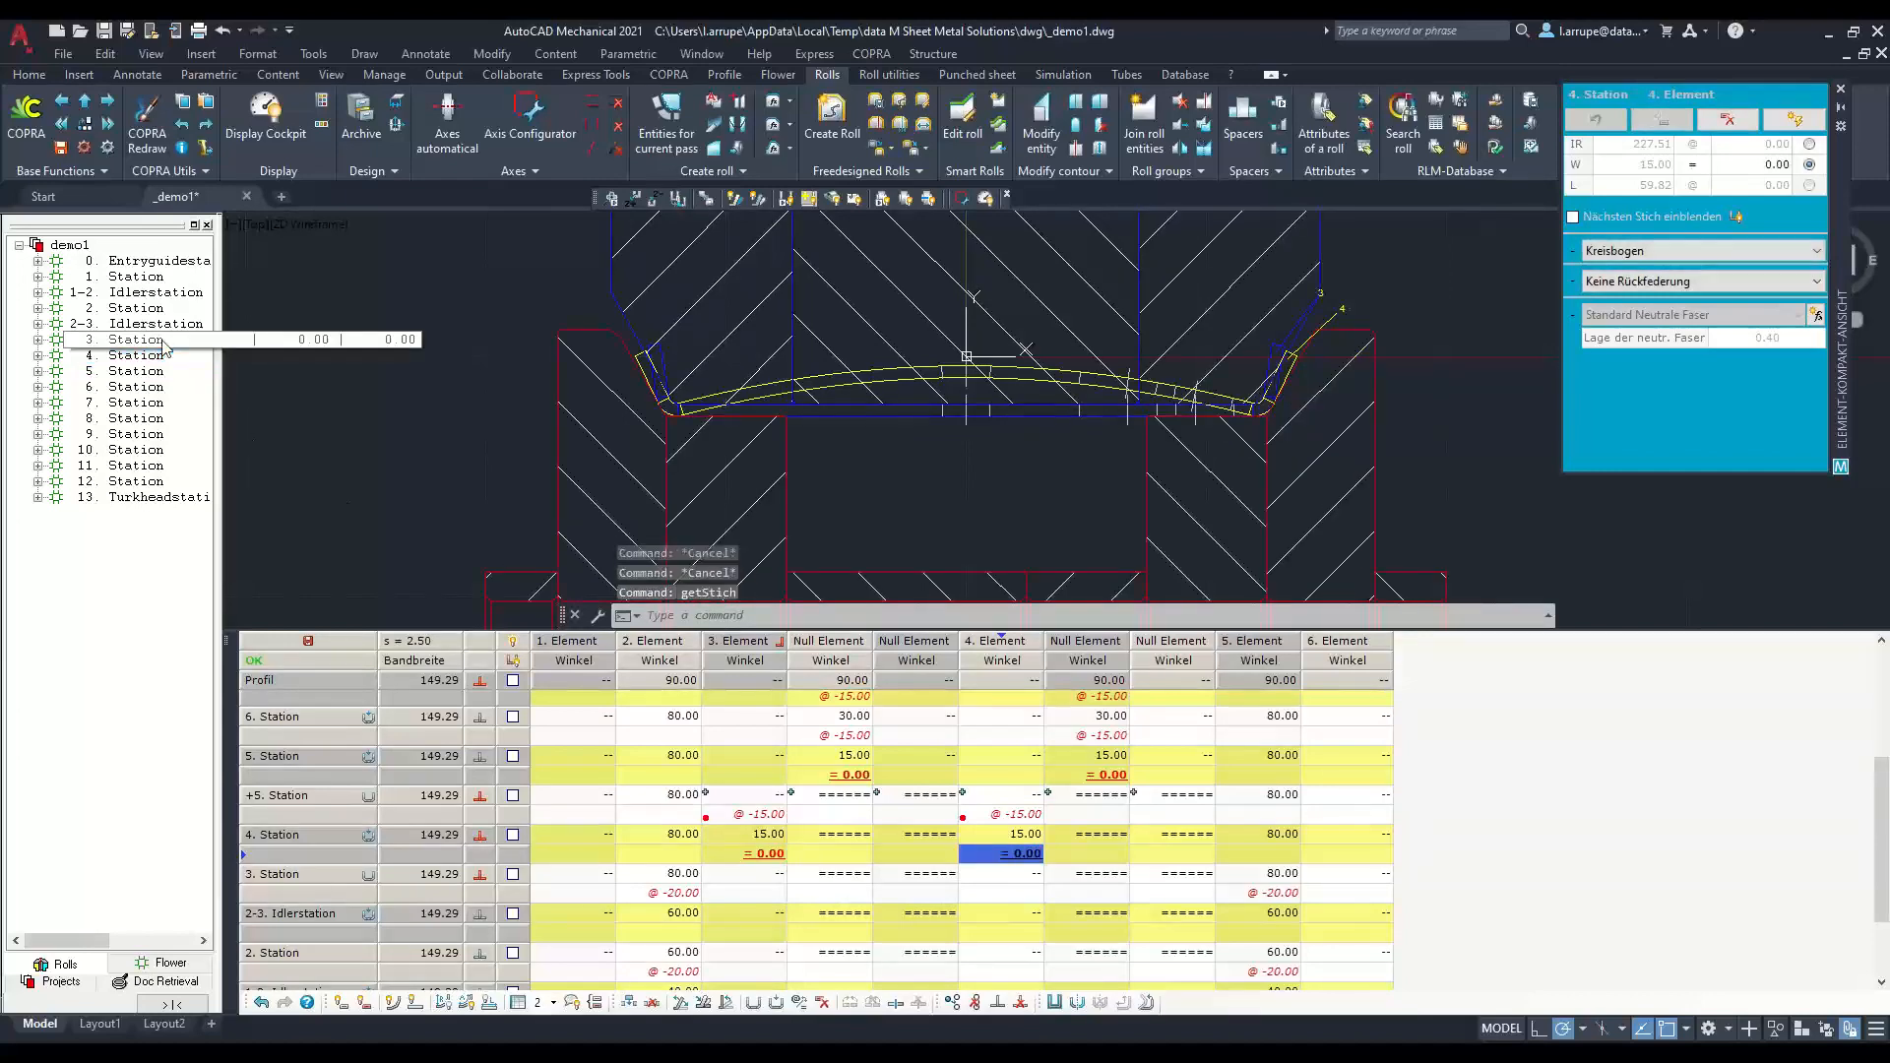
Step: Examine how the profile fits the rolls at stations 3, 4, 5 and virtual station +5
{"action": "left_click", "coordinate": [164, 347]}
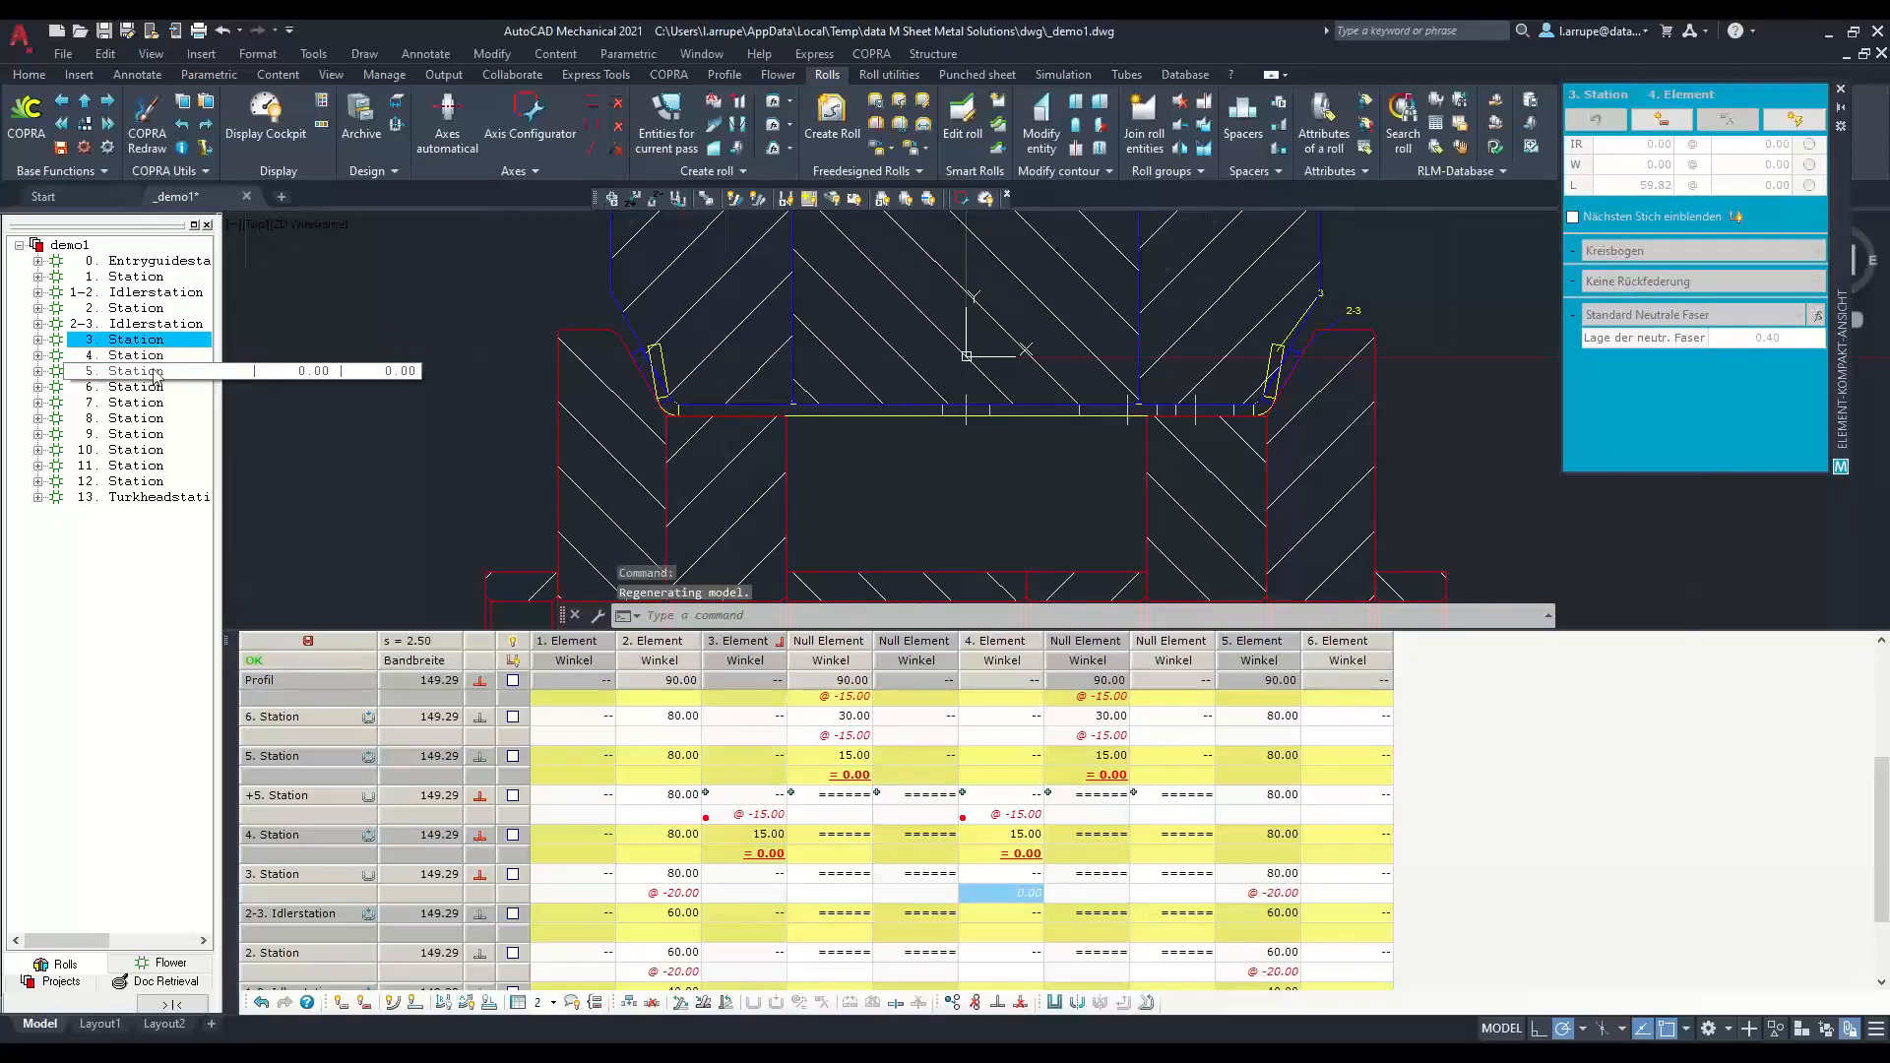
{"action": "left_click", "coordinate": [122, 356]}
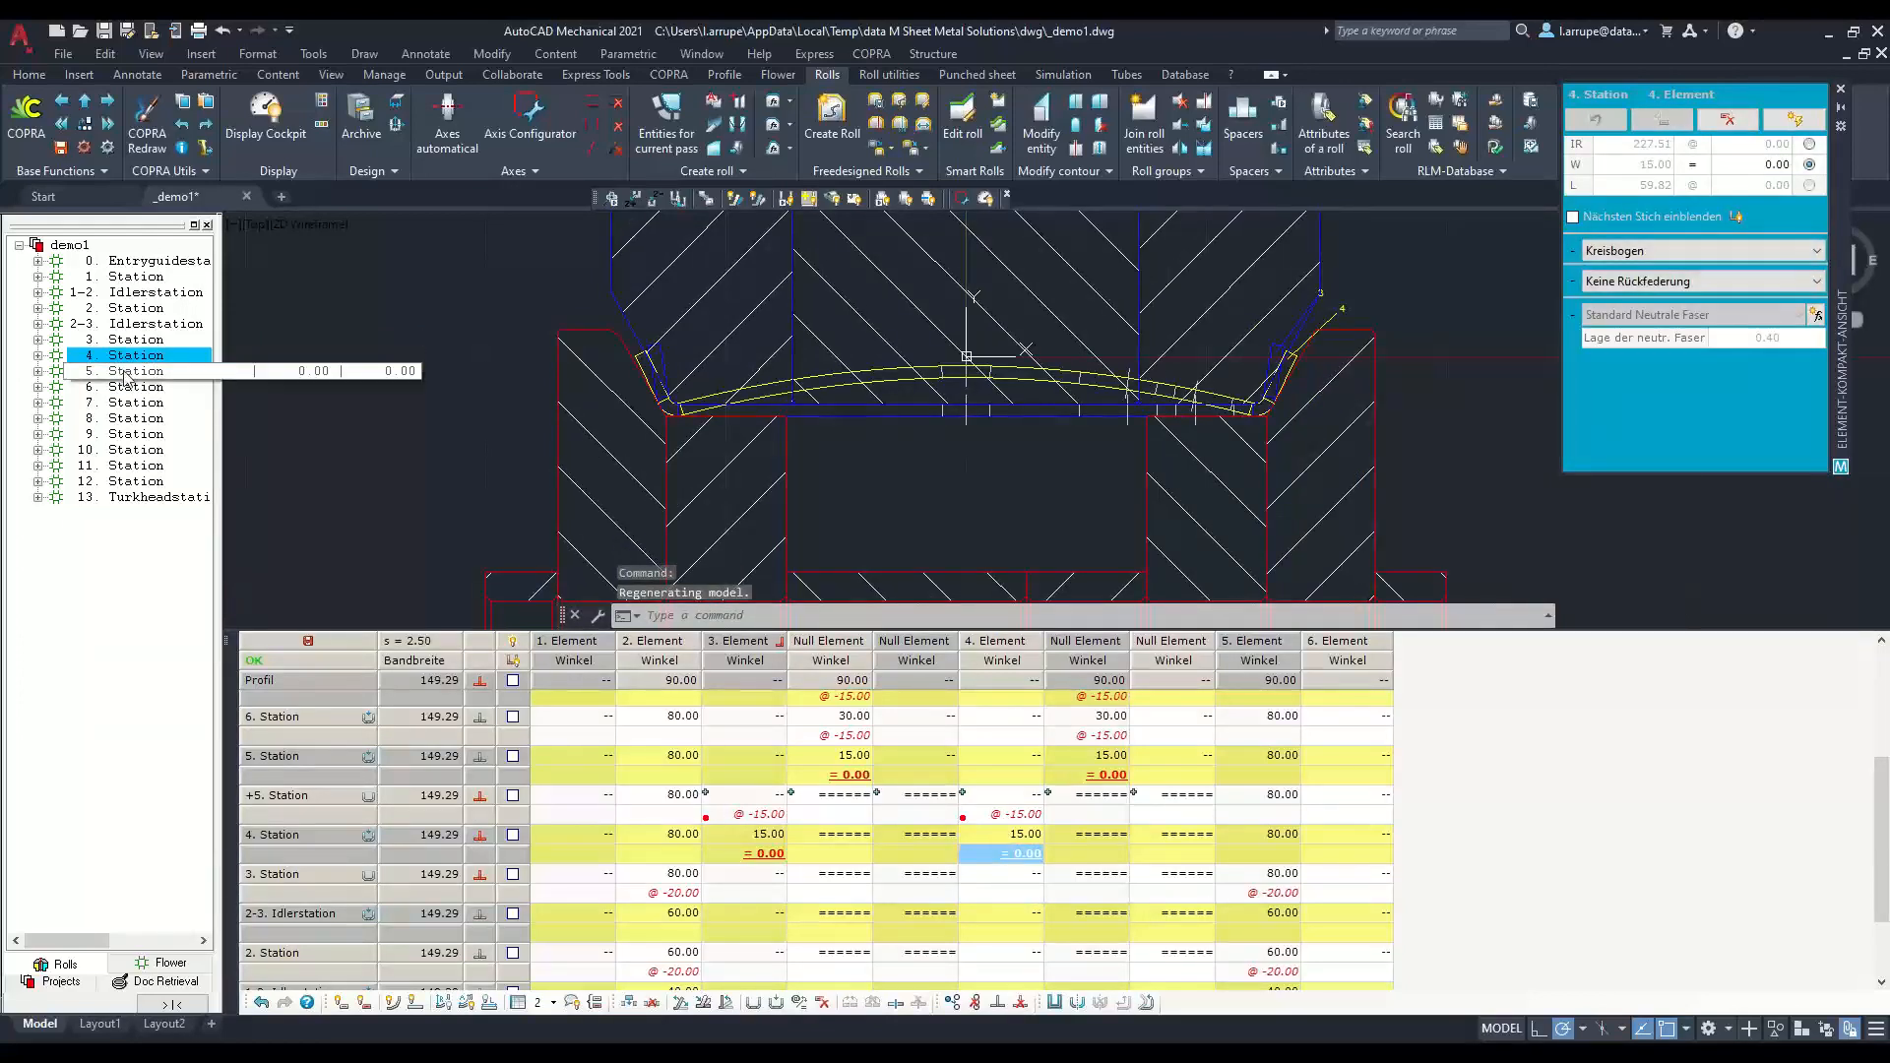
{"action": "left_click", "coordinate": [126, 372]}
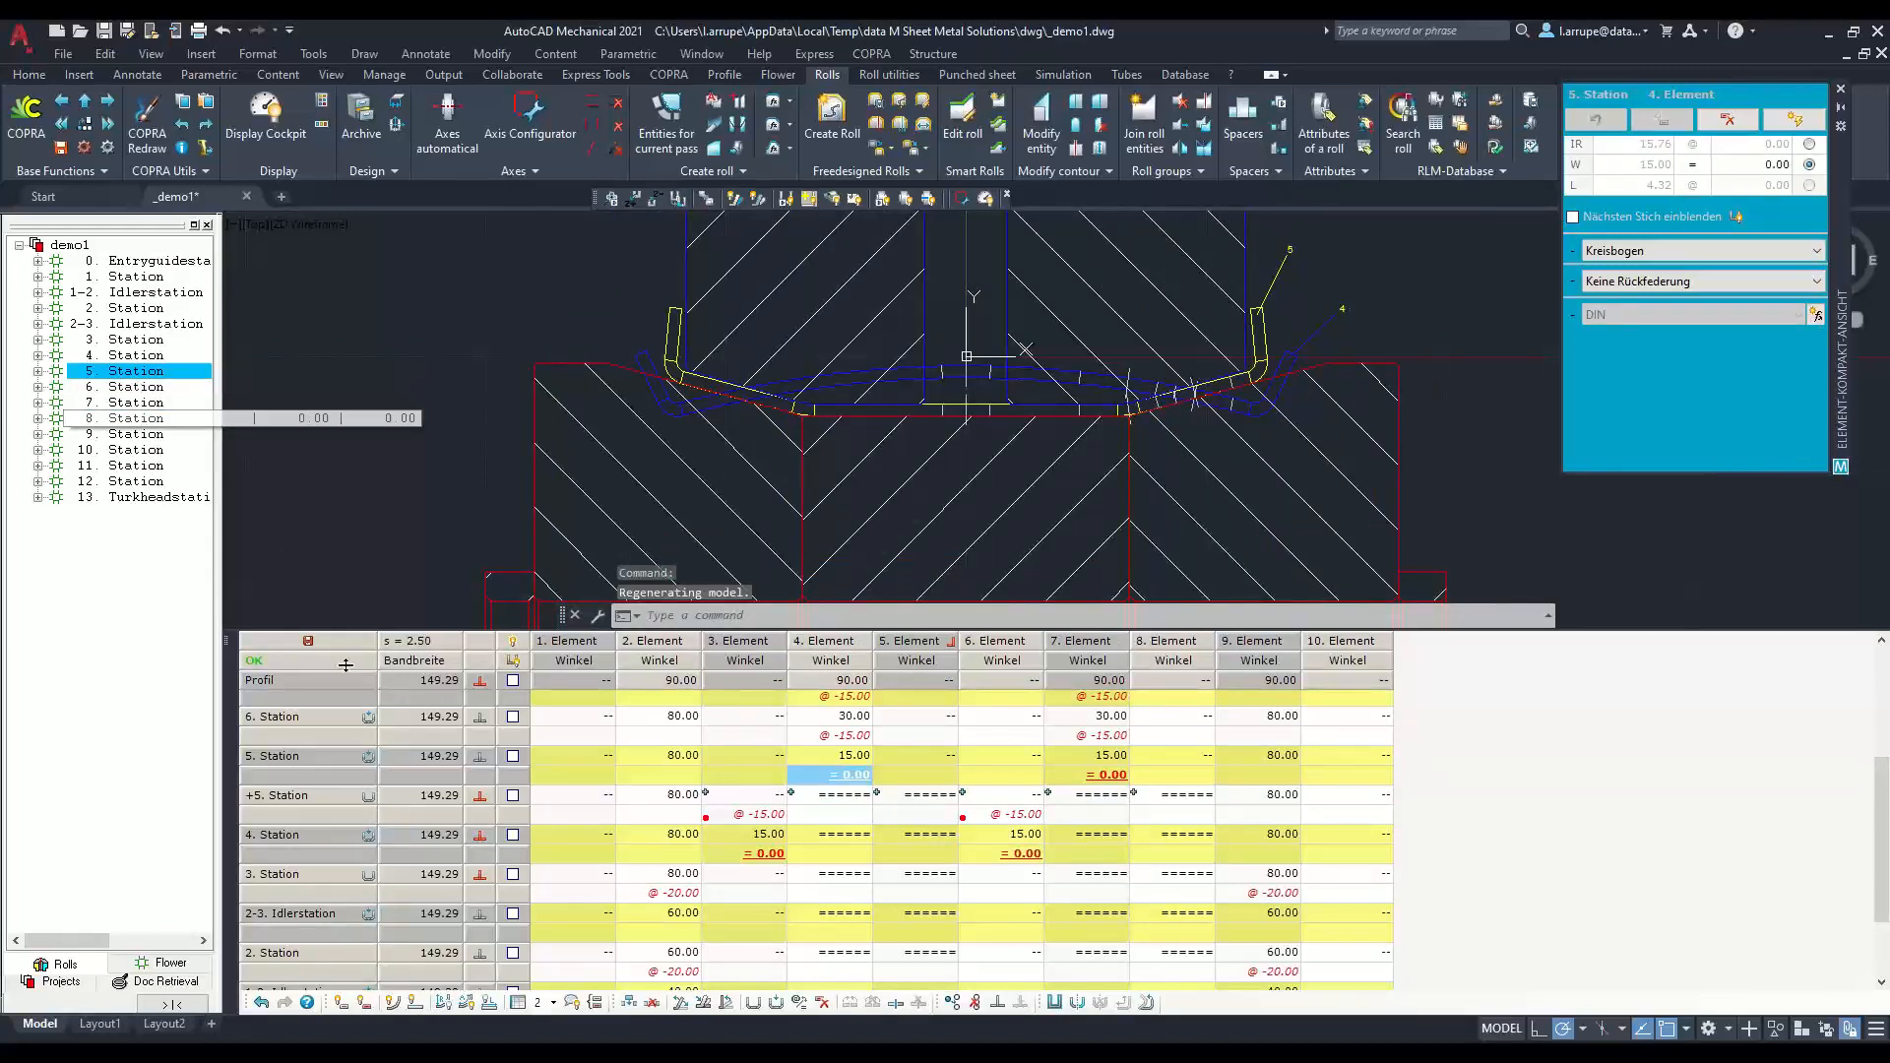
{"action": "left_click", "coordinate": [290, 798]}
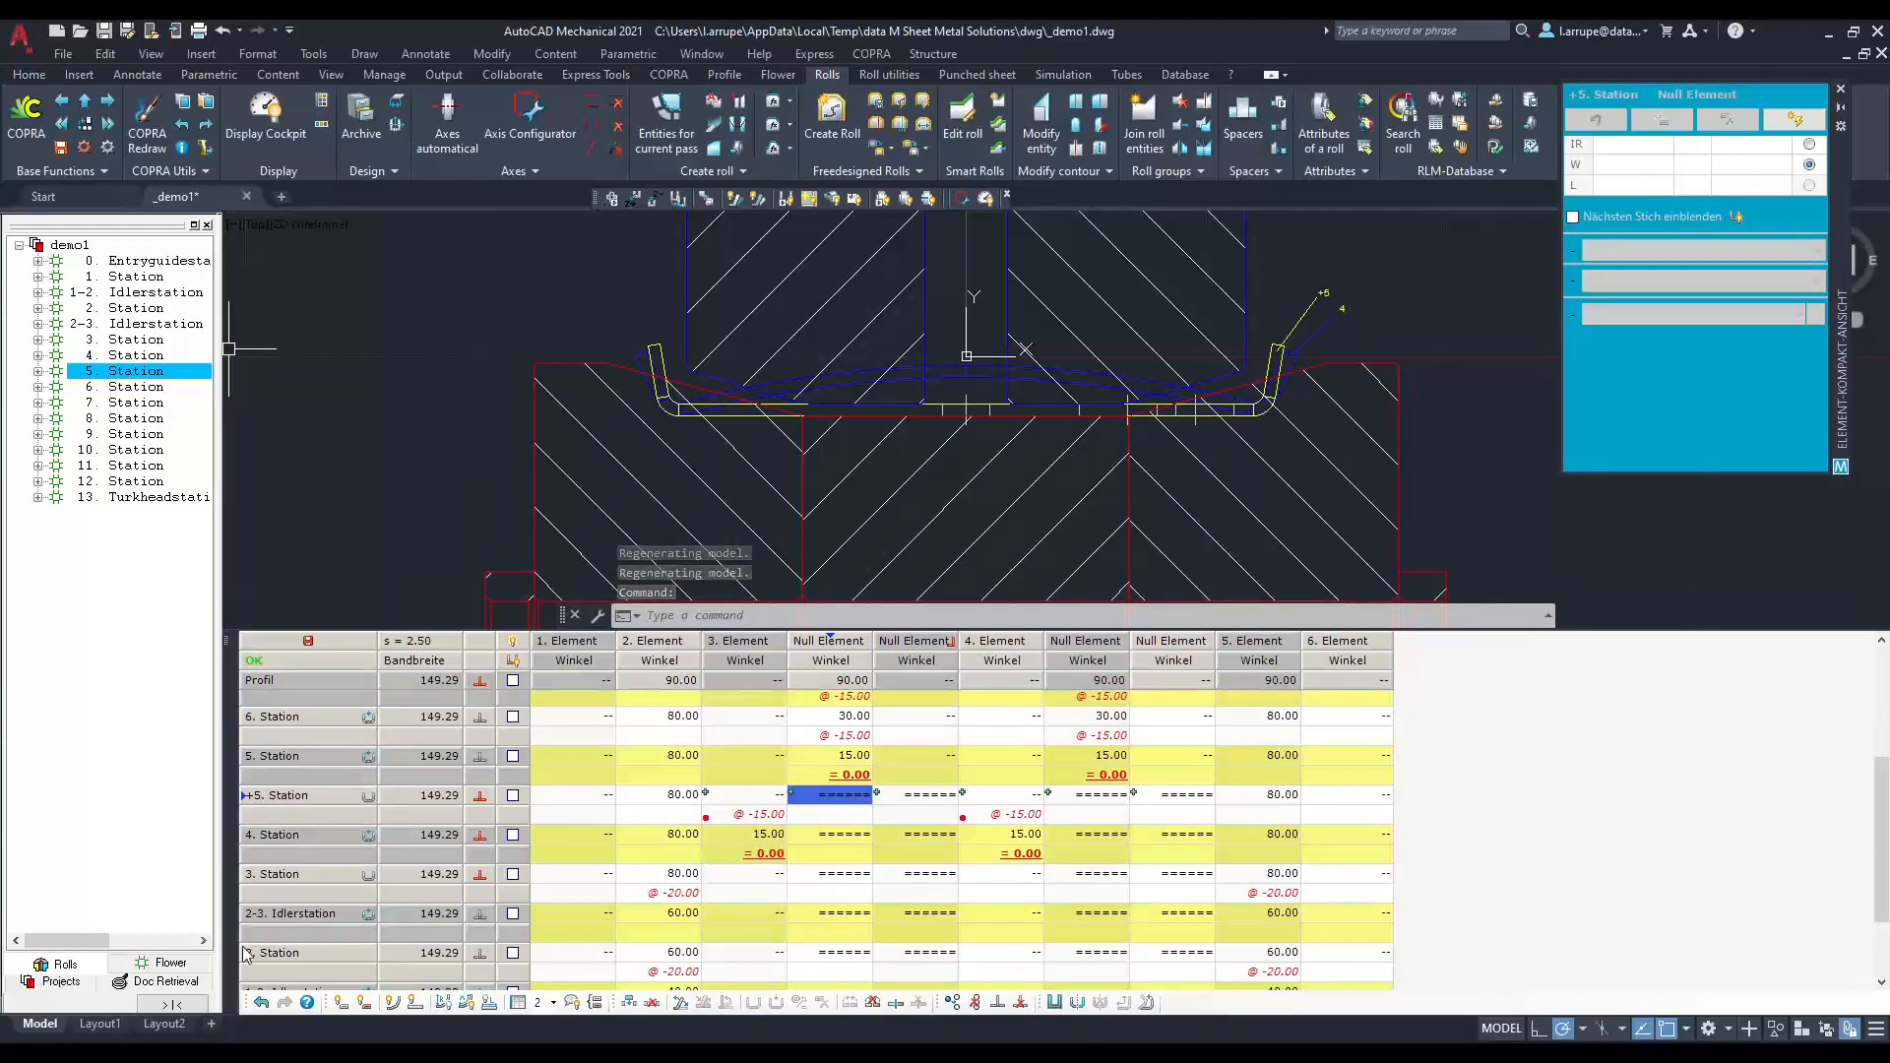
Step: Return to the flower view and insert another virtual station between station 5 and the existing virtual station
{"action": "left_click", "coordinate": [166, 963]}
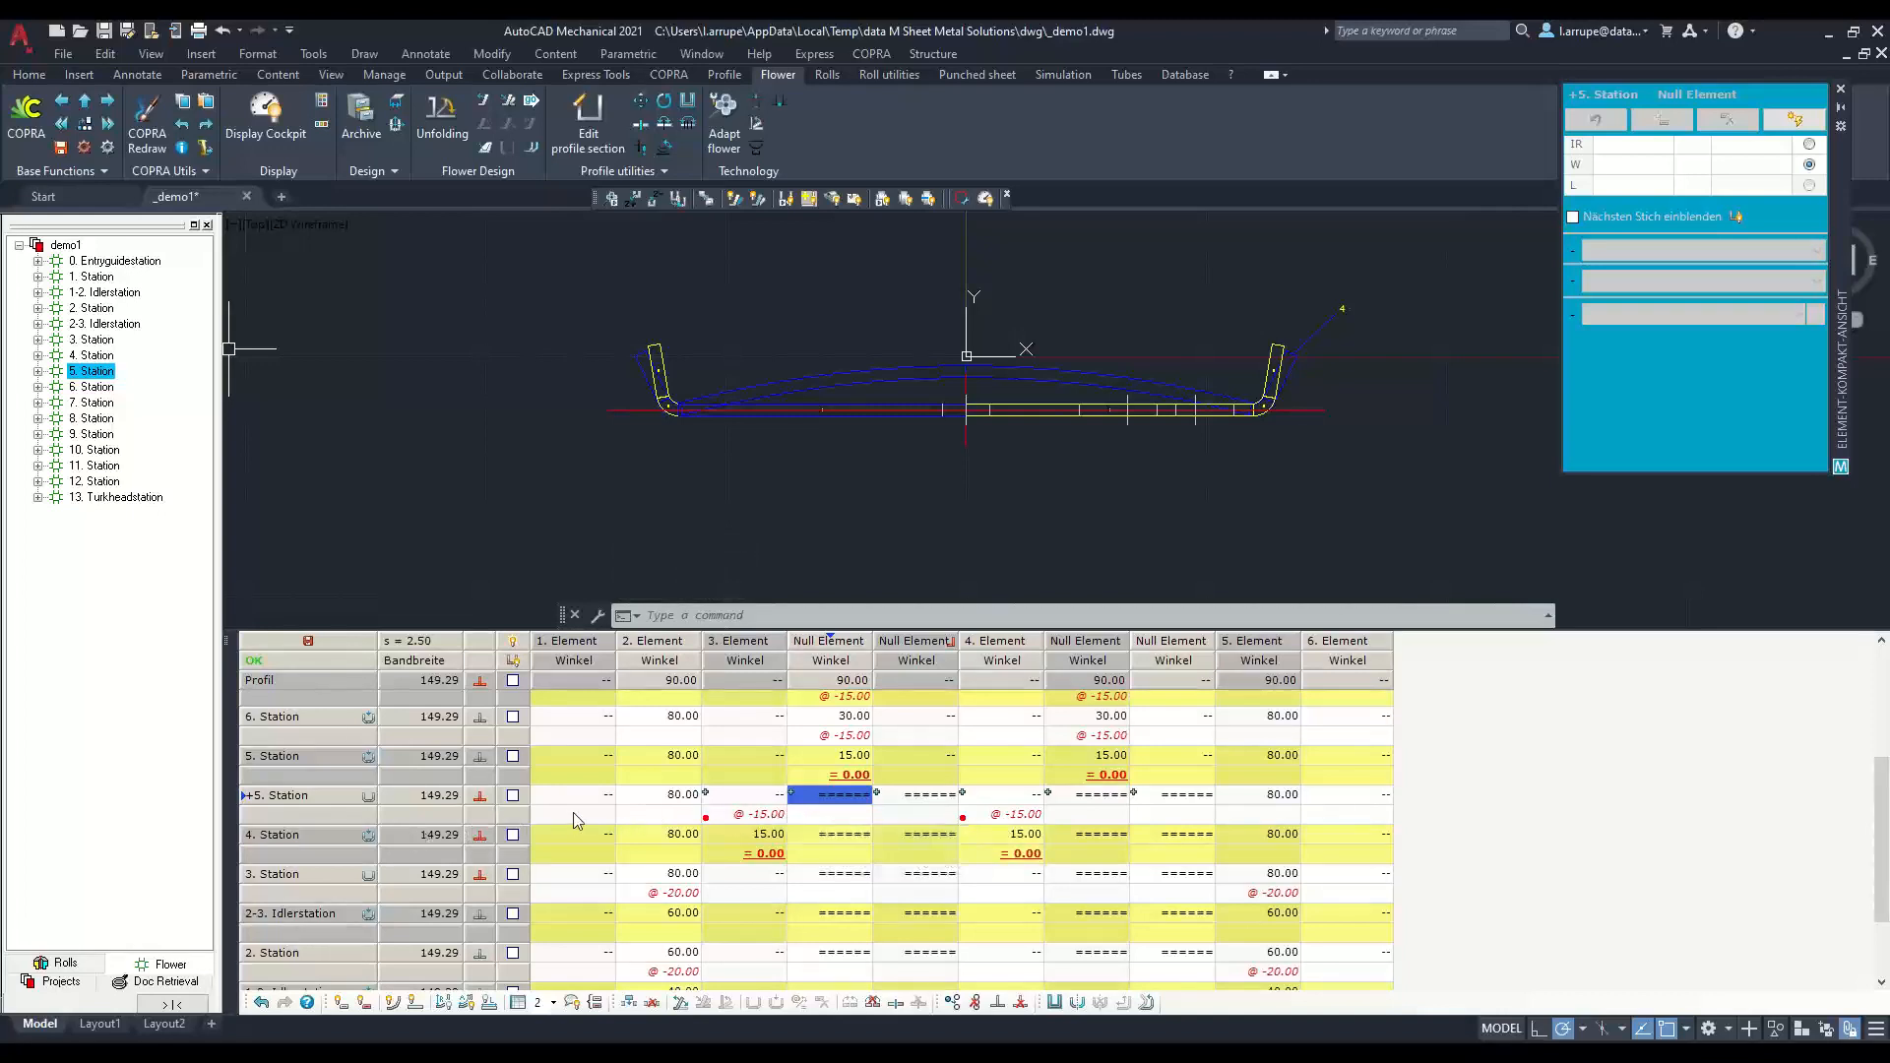
{"action": "right_click", "coordinate": [258, 806]}
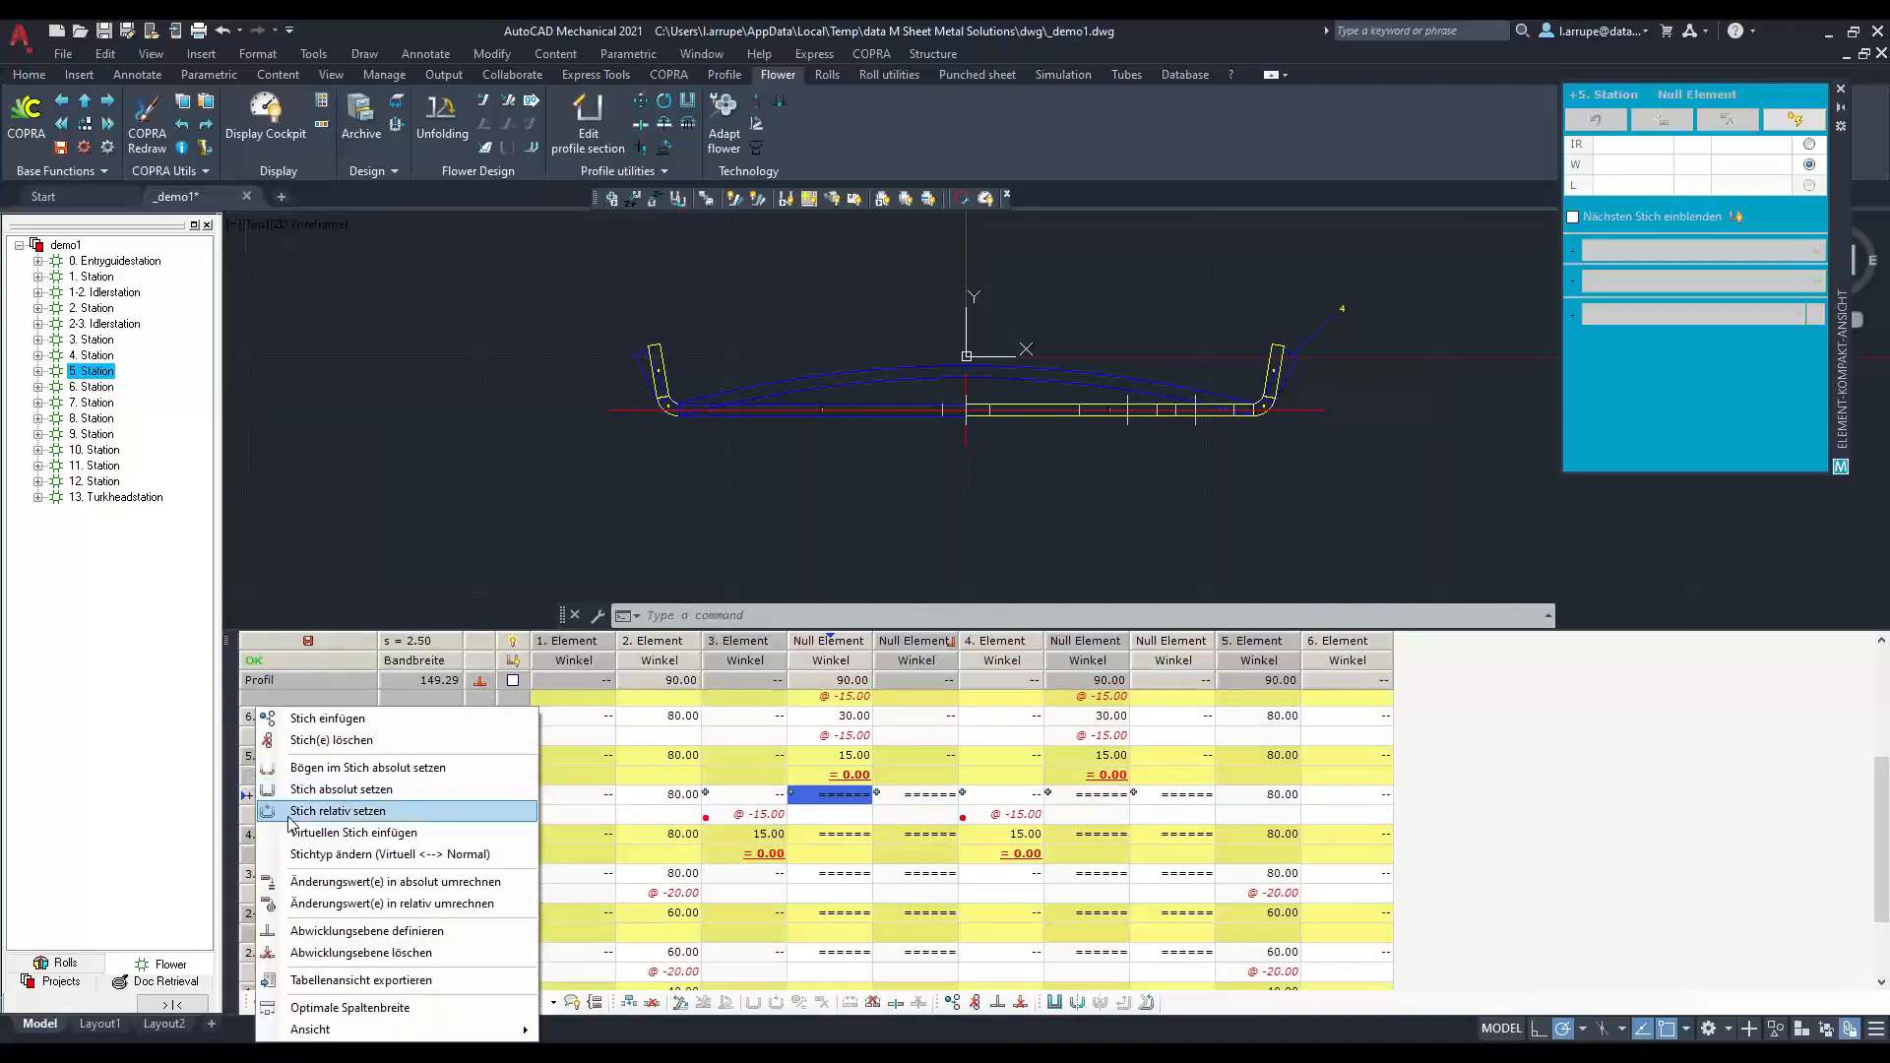
{"action": "left_click", "coordinate": [321, 833]}
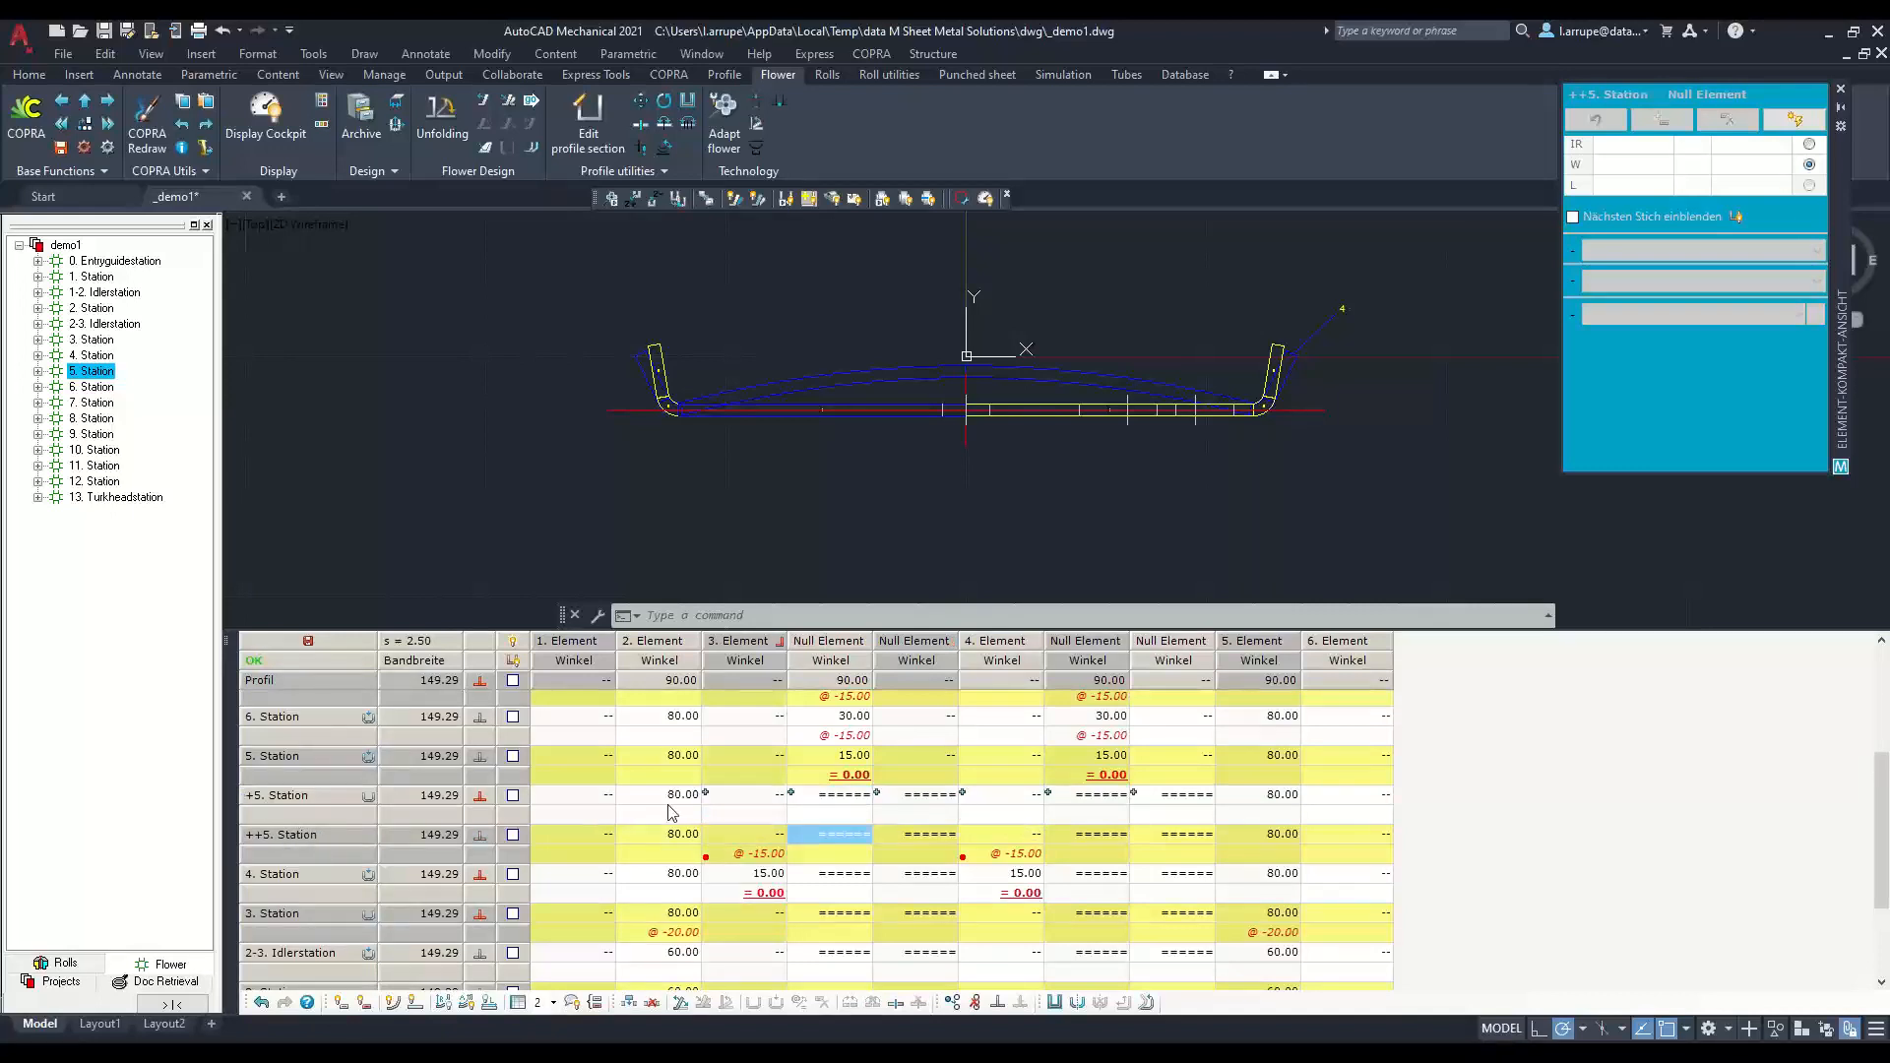
Step: Inspect the angle-change fields of elements 2 and 3 at virtual station +5
{"action": "left_click", "coordinate": [763, 815]}
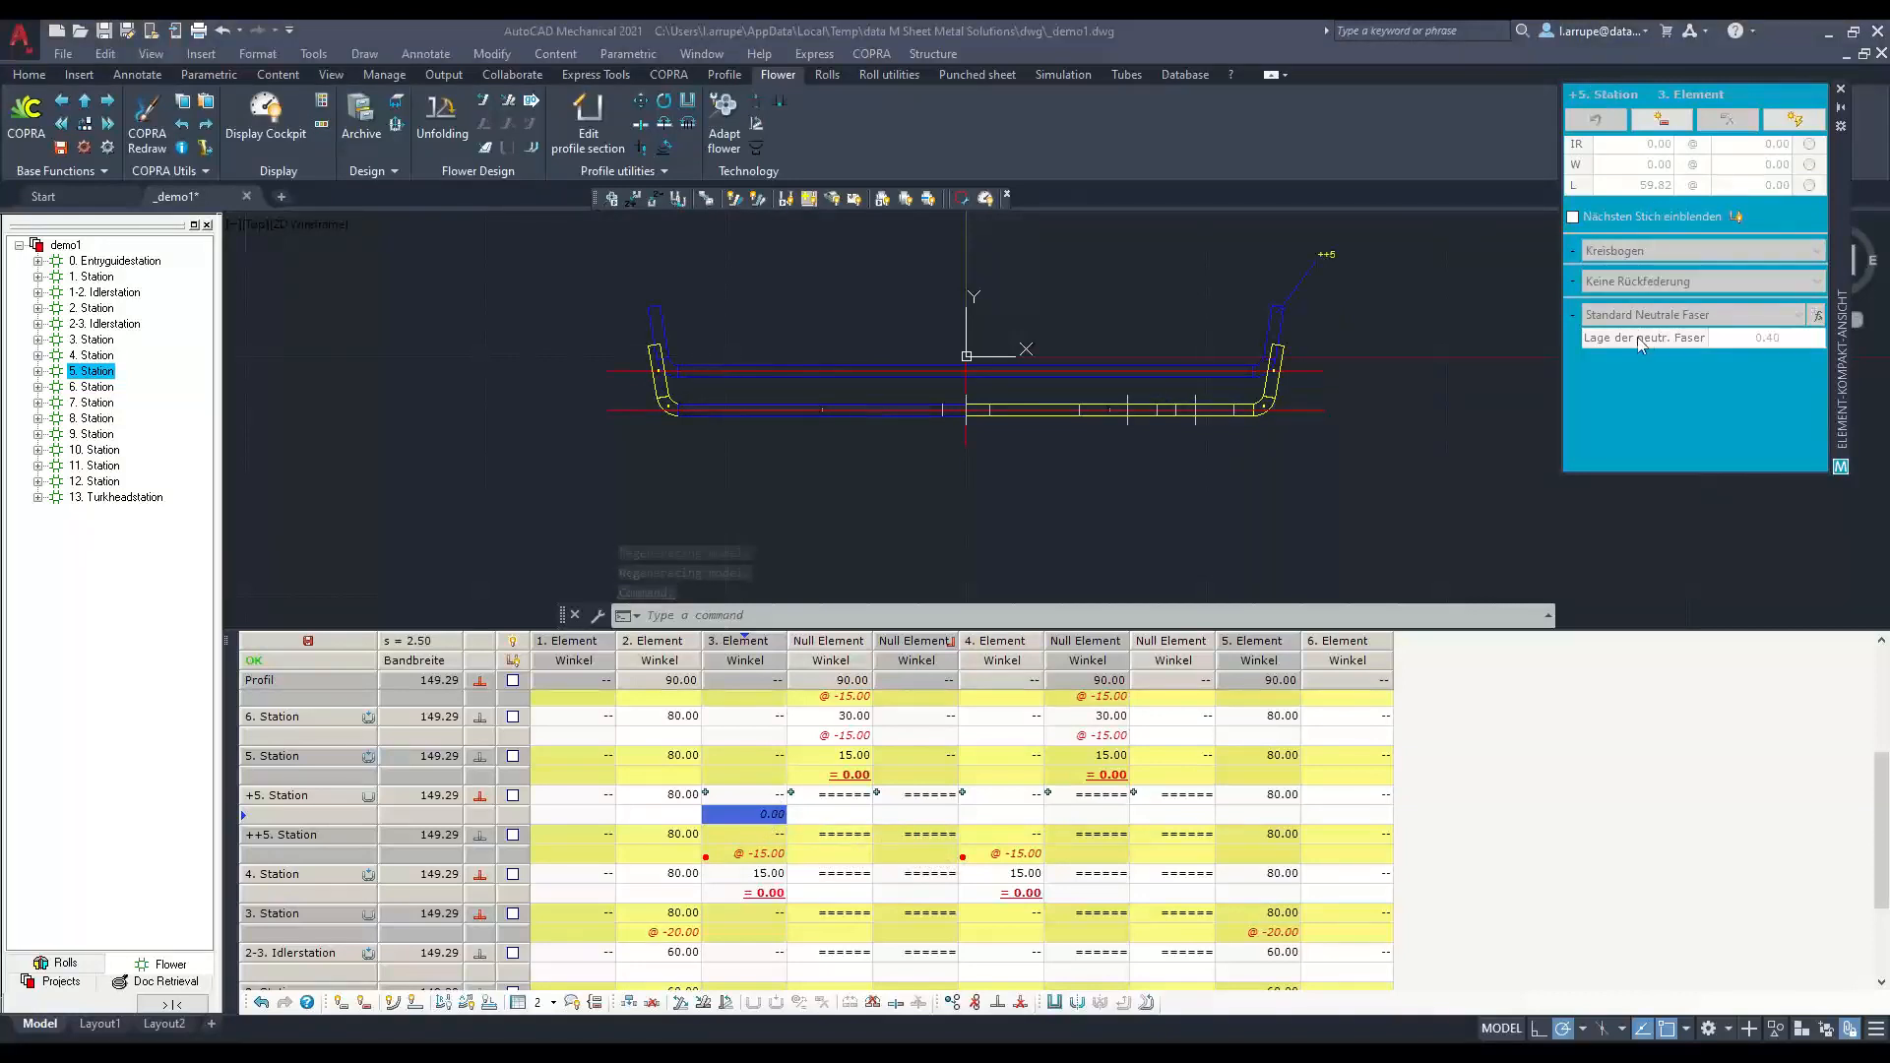
{"action": "double_click", "coordinate": [768, 819]}
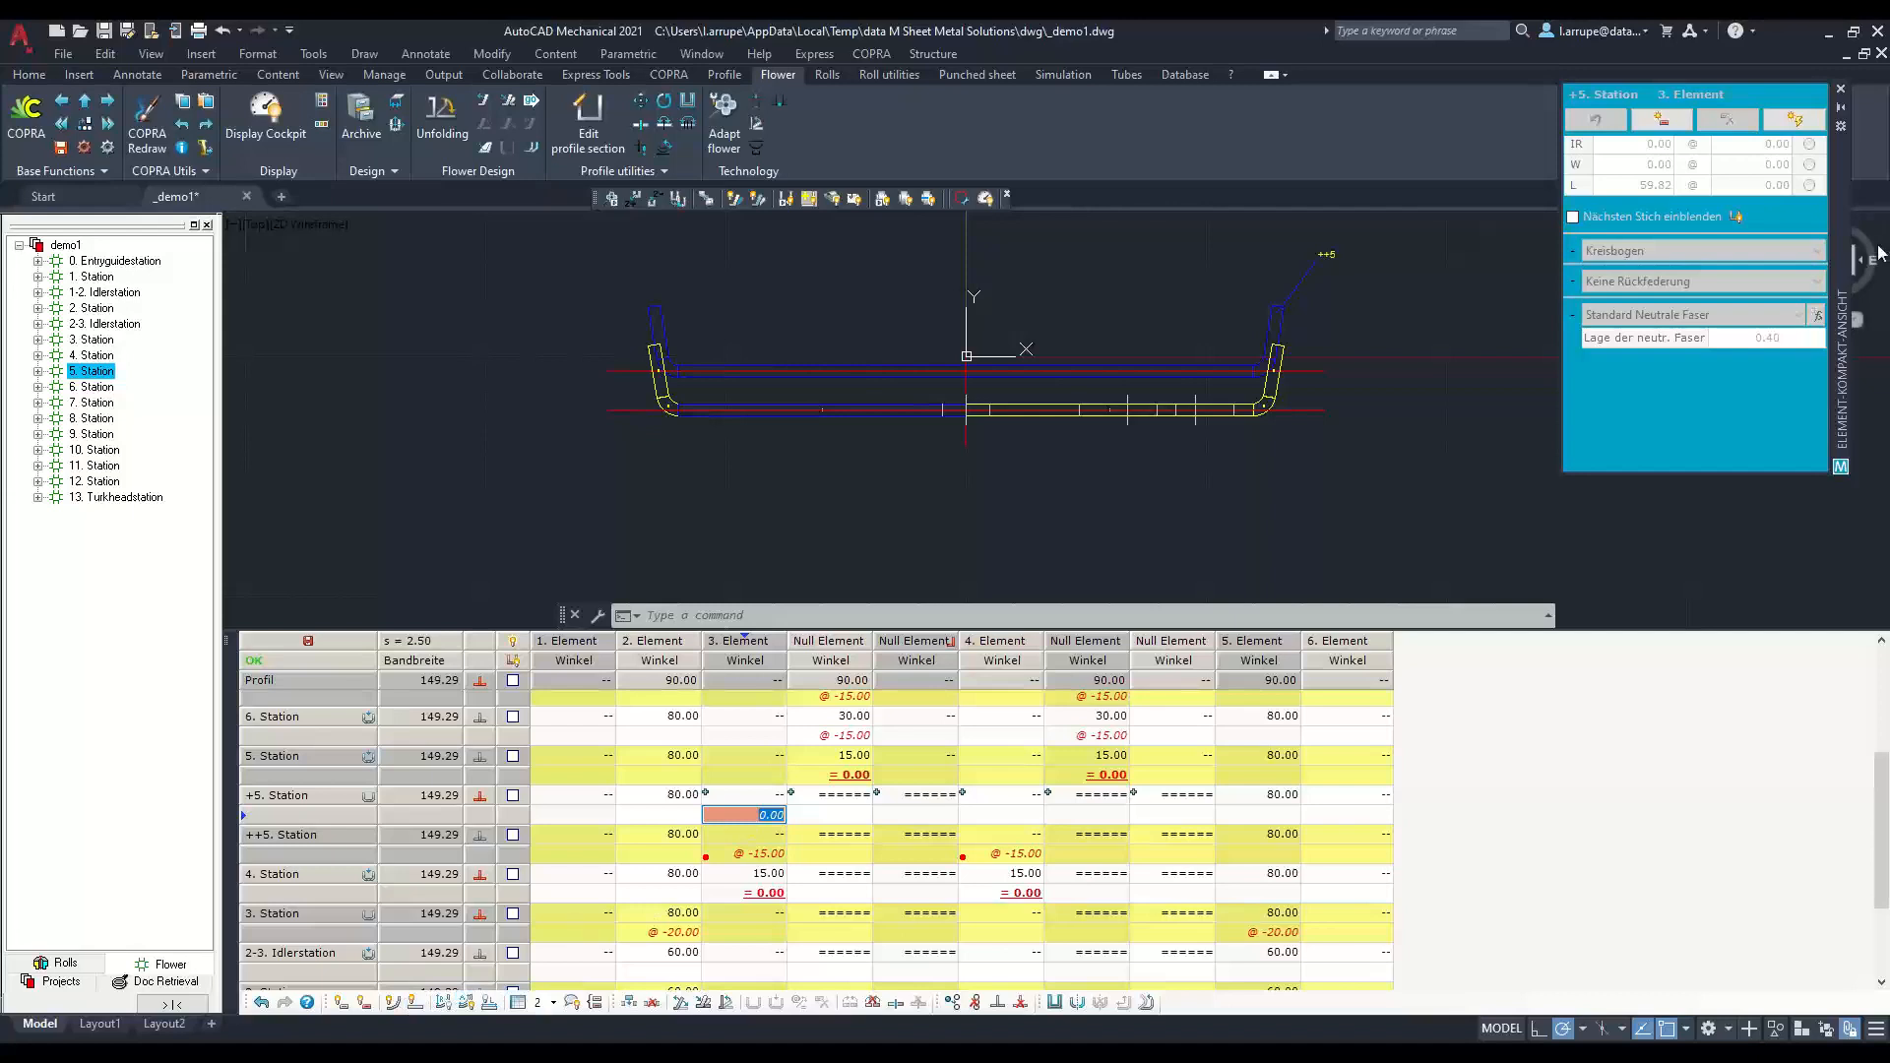
{"action": "key", "text": "shift+Tab"}
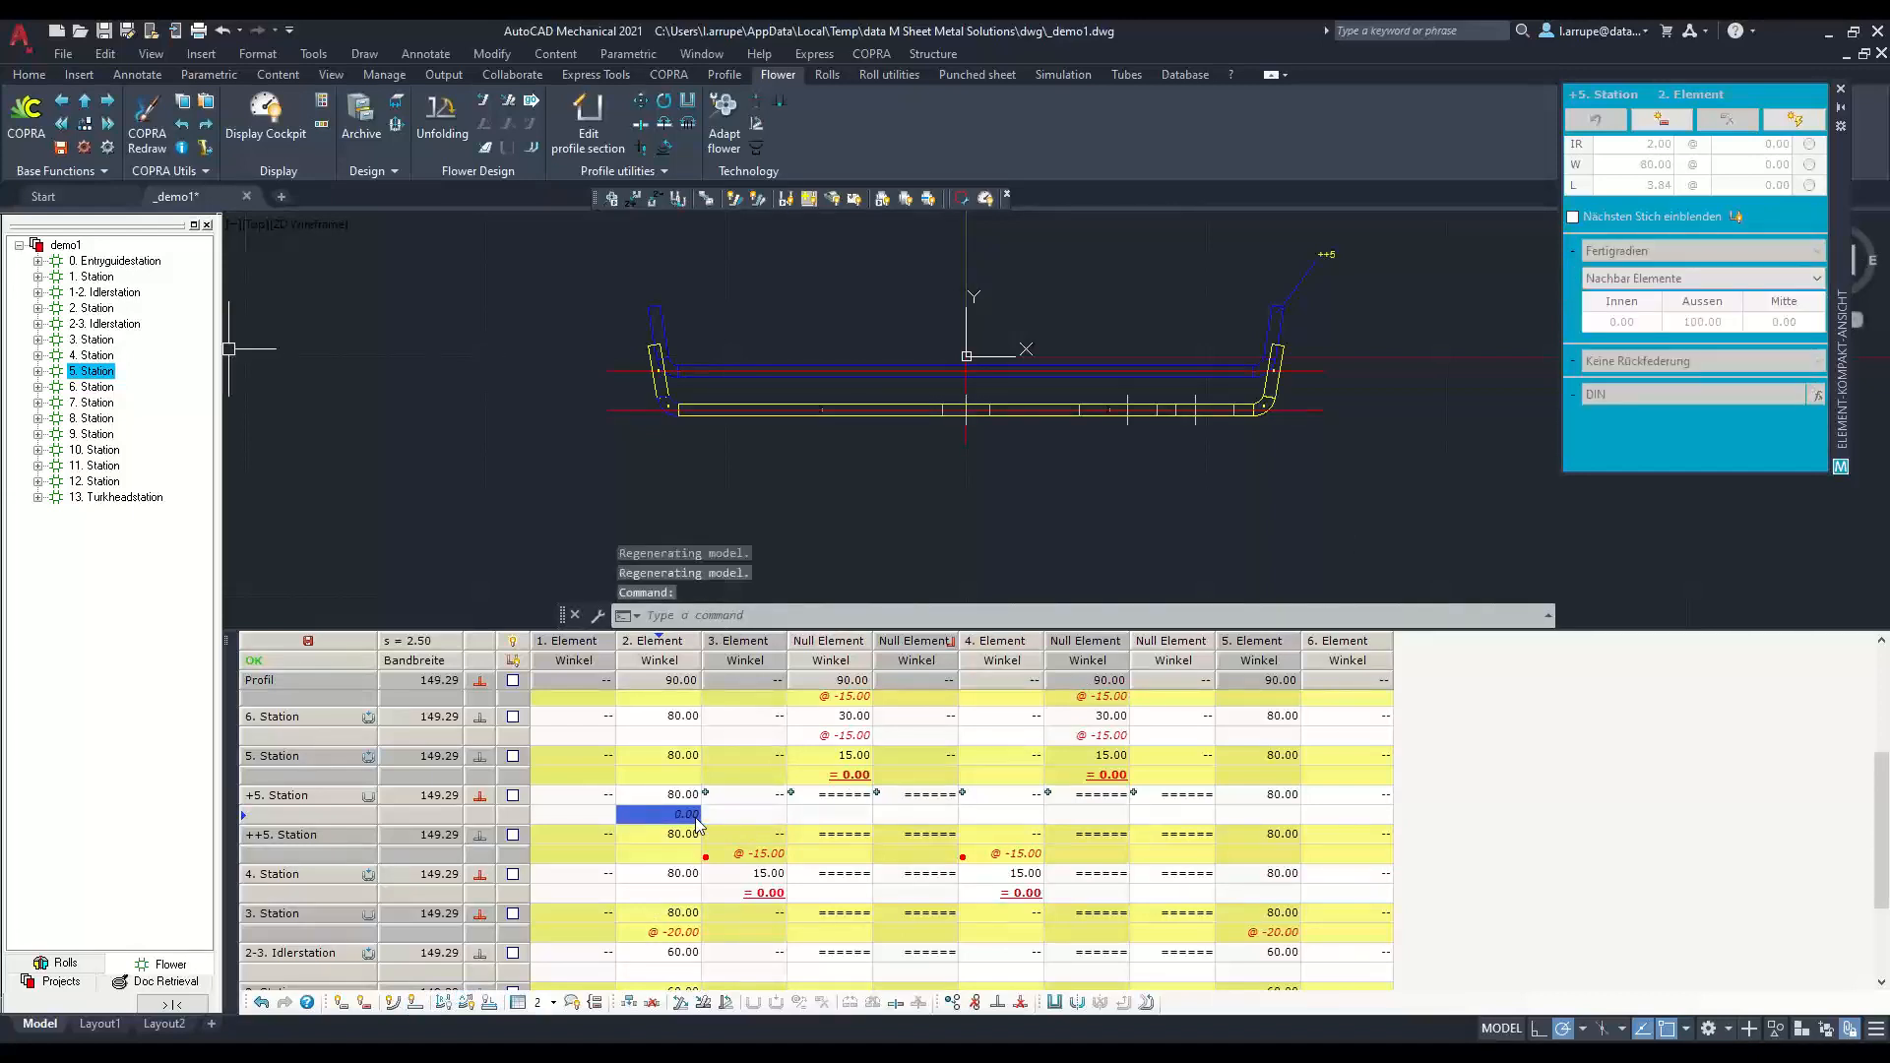
{"action": "key", "text": "Tab"}
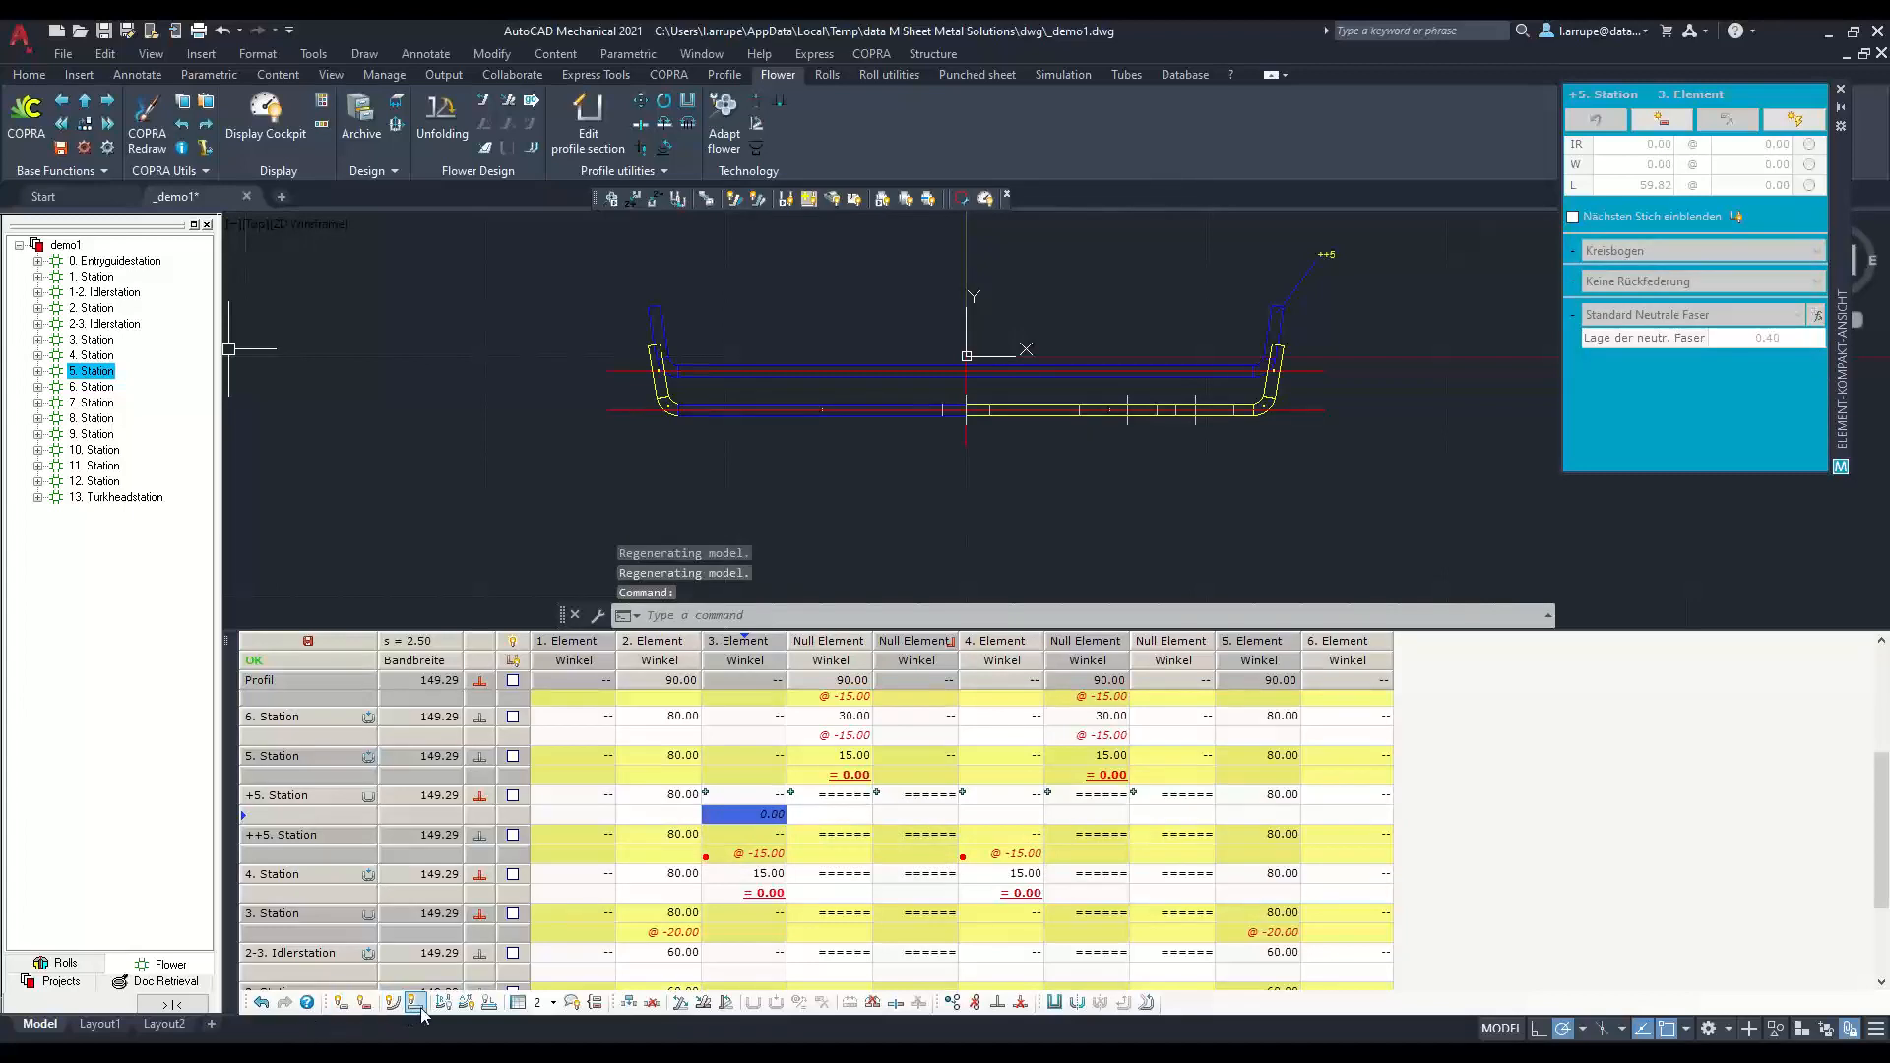
Step: Show the element lengths in the flower spreadsheet and inspect the length-change fields of elements 2 and 3 at virtual station +5
{"action": "left_click", "coordinate": [477, 1008]}
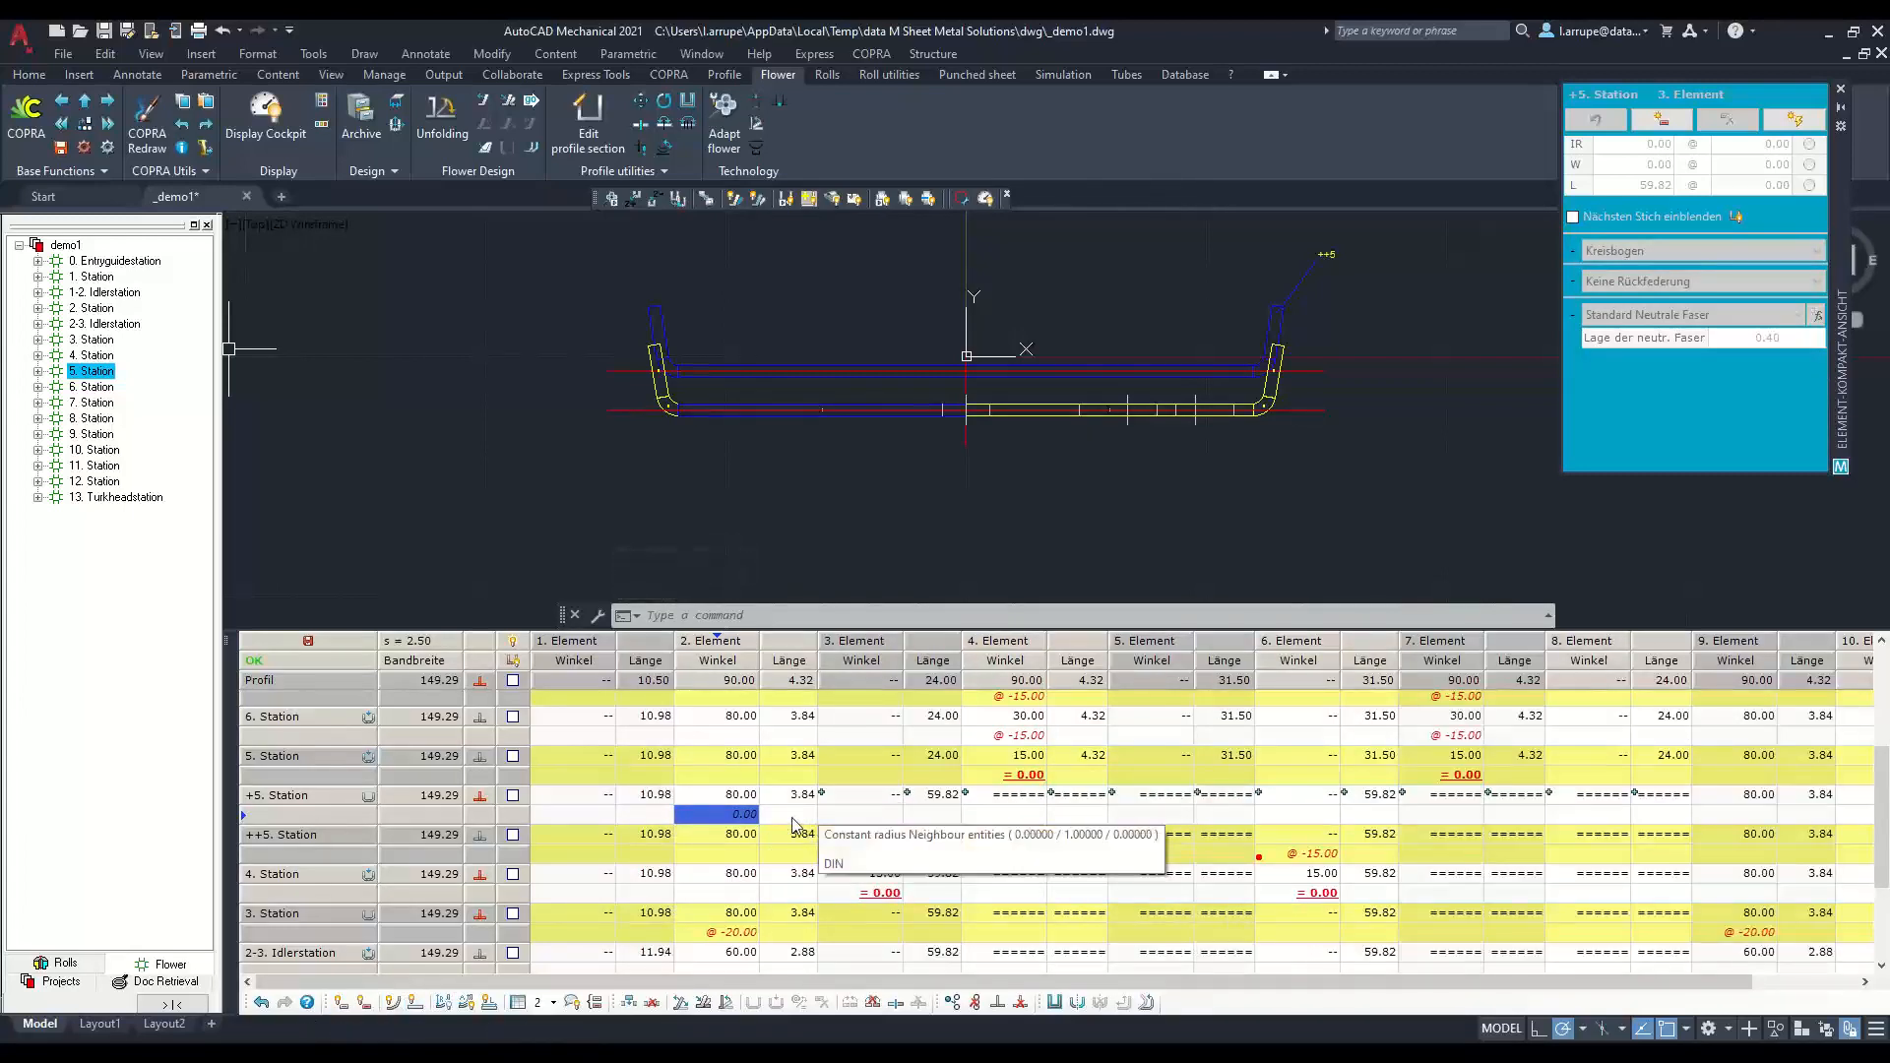
{"action": "left_click", "coordinate": [793, 816]}
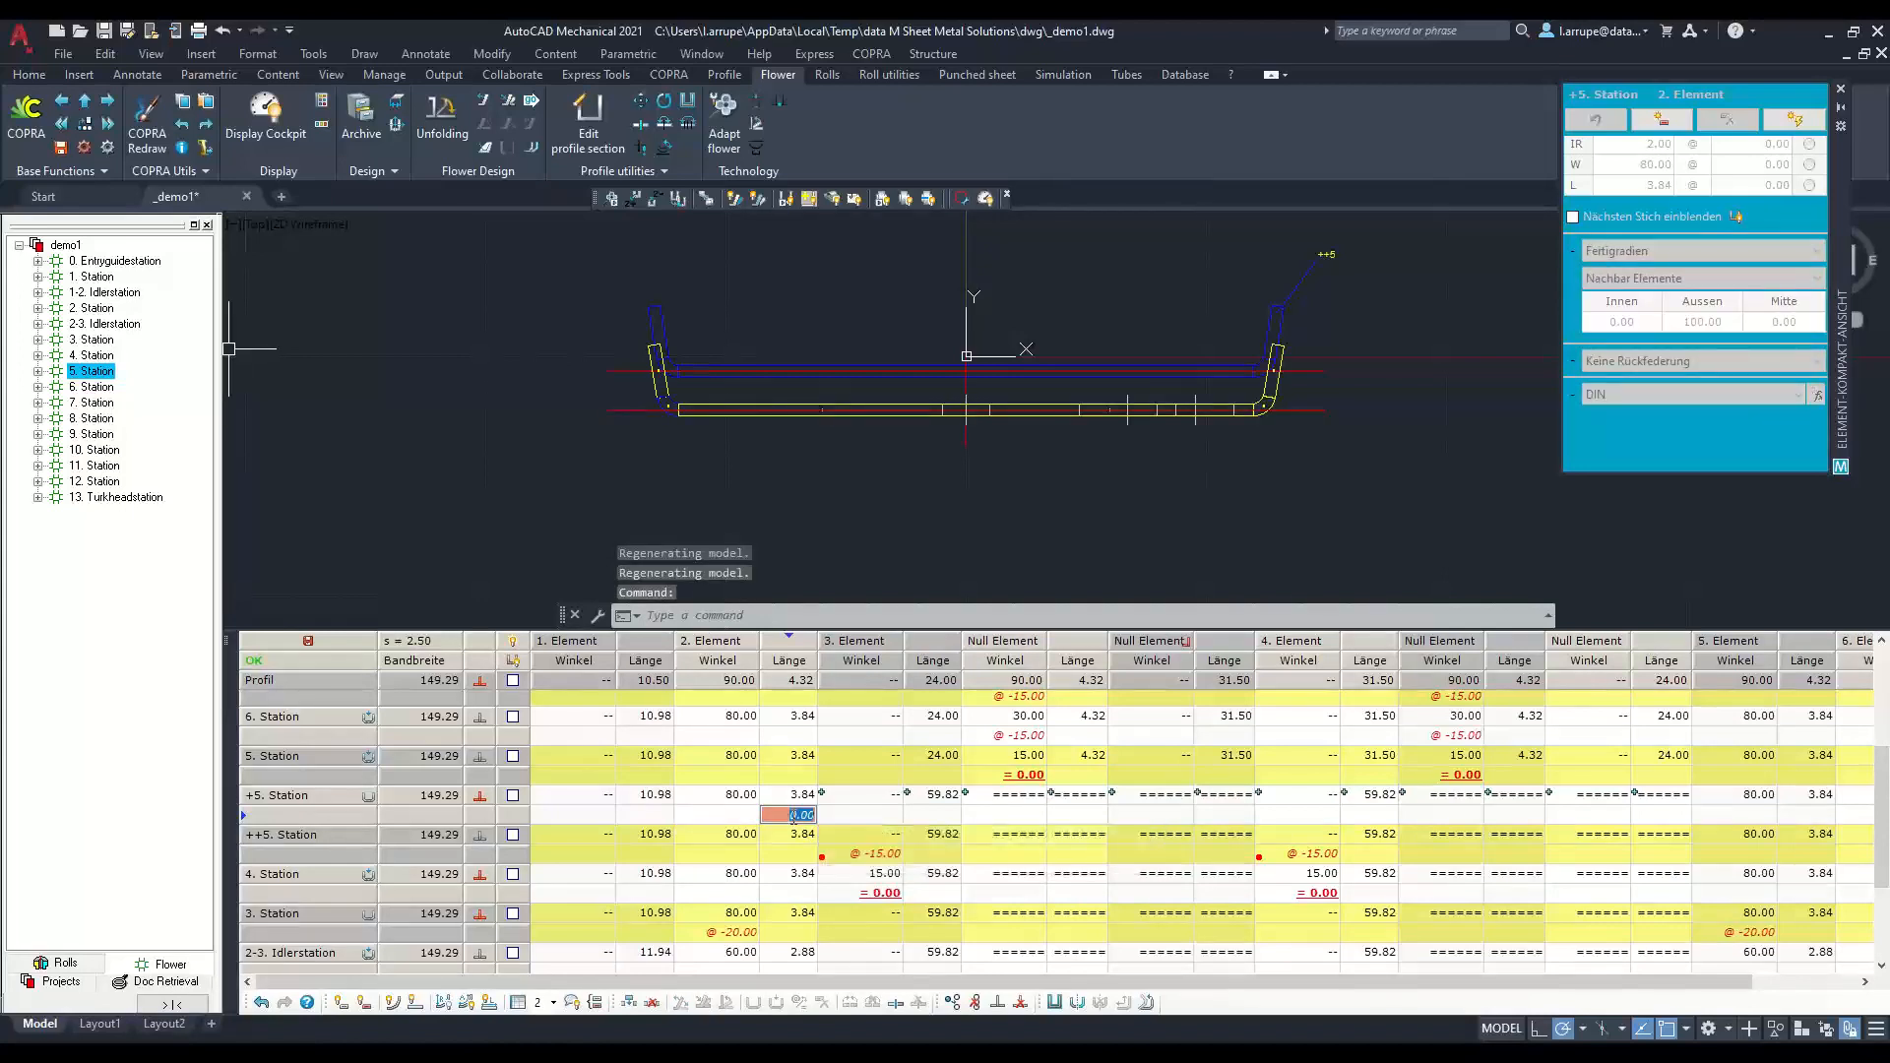
{"action": "key", "text": "Escape"}
{"action": "left_click", "coordinate": [935, 816]}
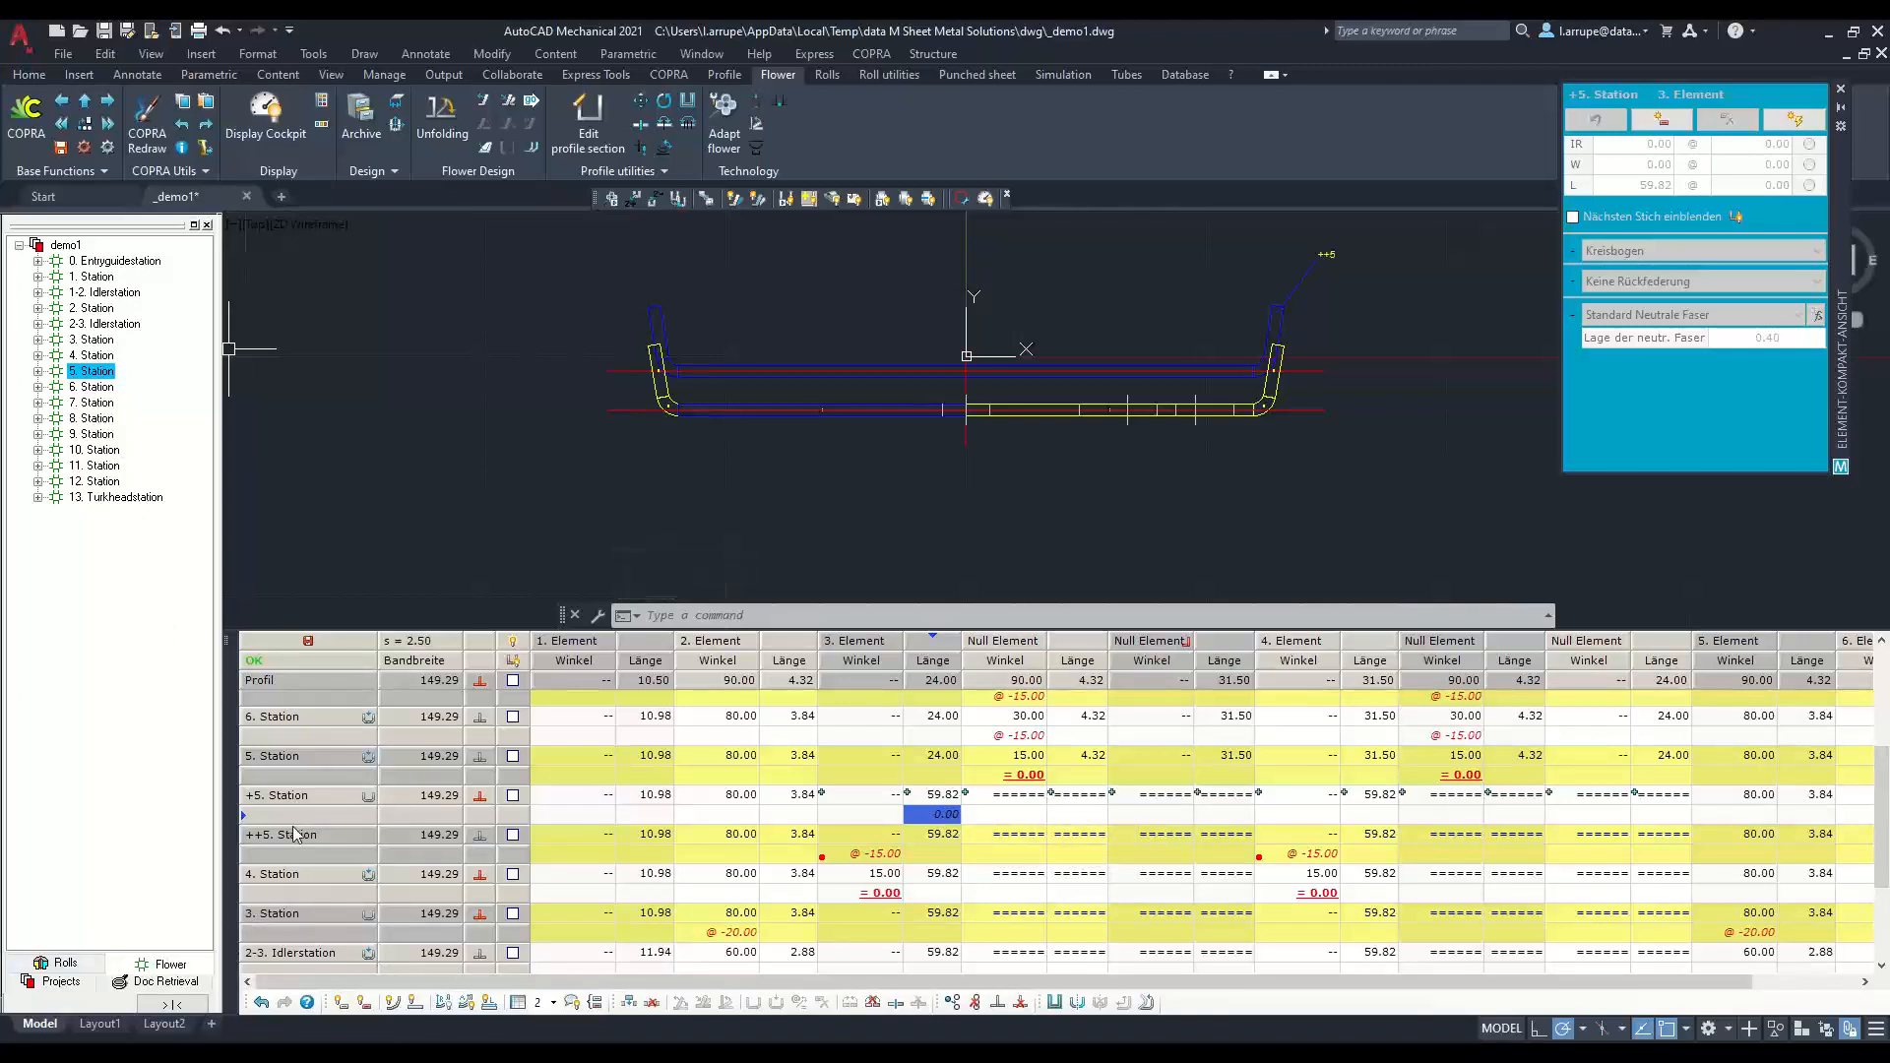
Step: Compare the flower profiles of stations 4 and 5 with those of virtual stations ++5 and +5
{"action": "left_click", "coordinate": [288, 878]}
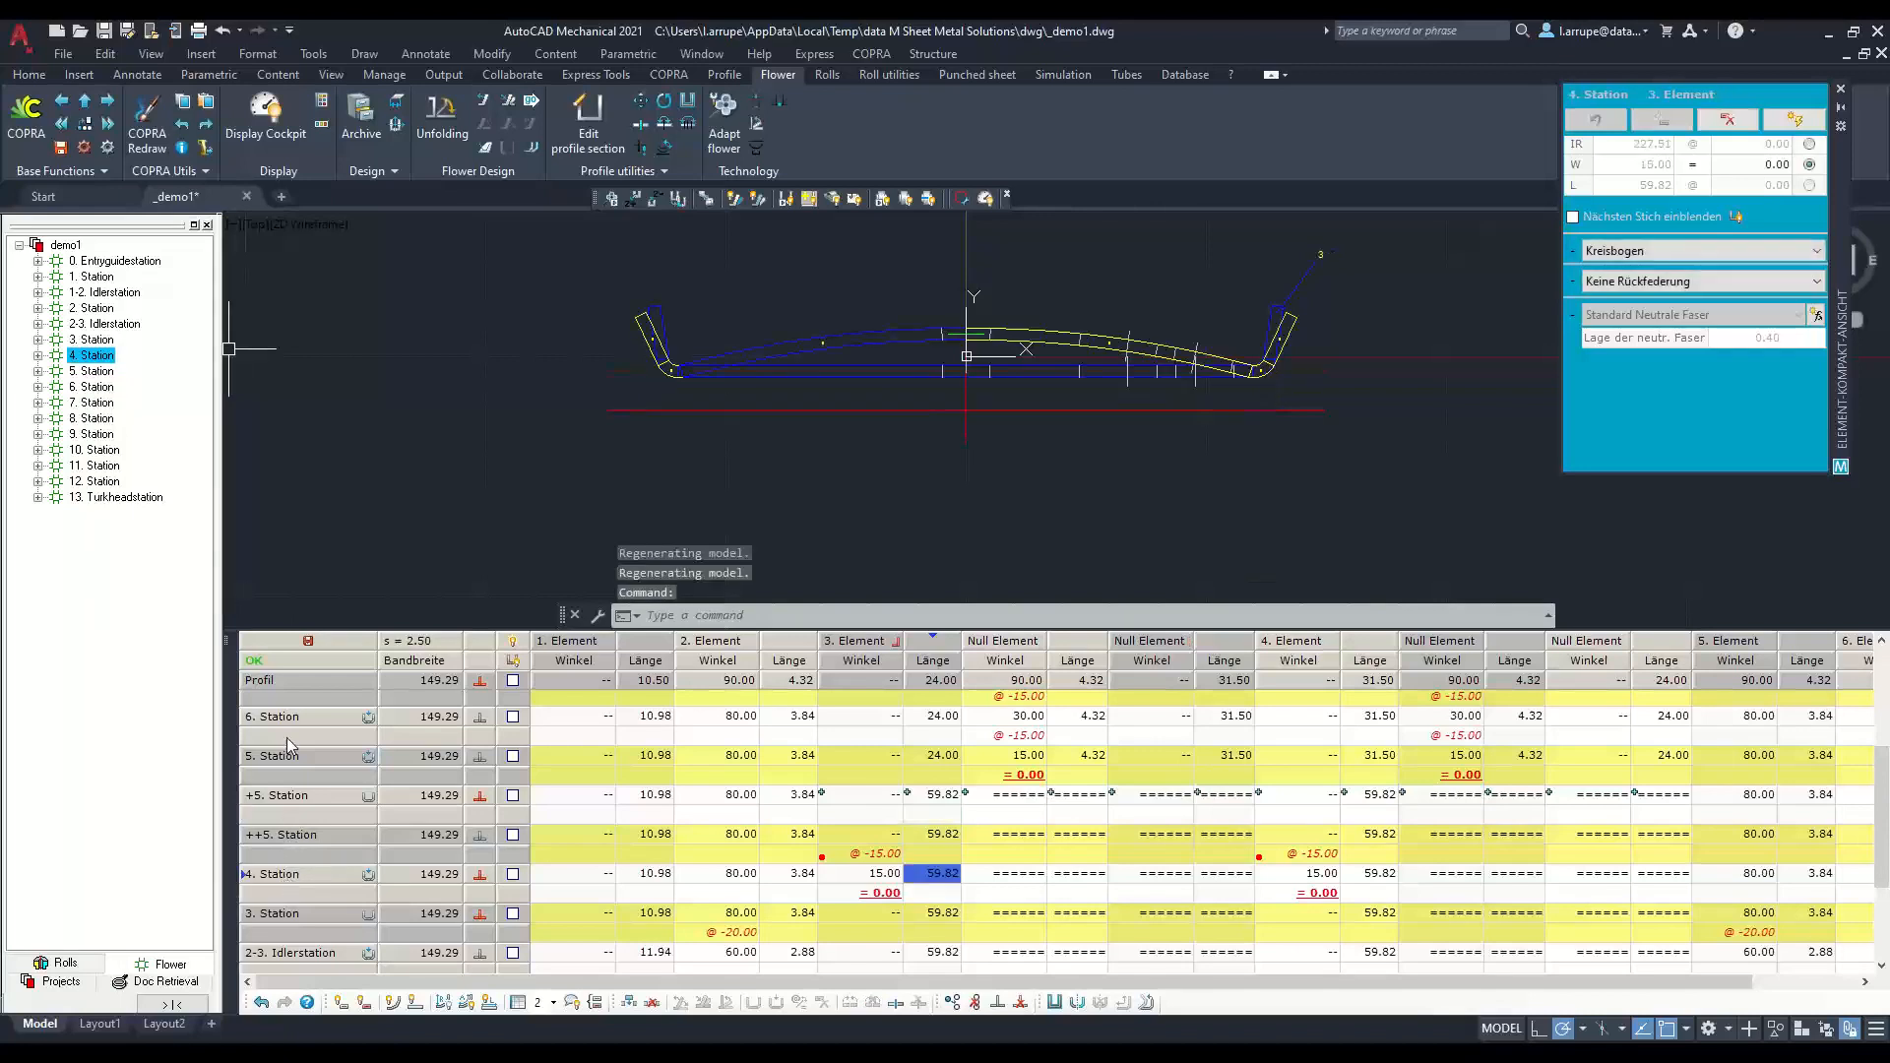
{"action": "left_click", "coordinate": [293, 835]}
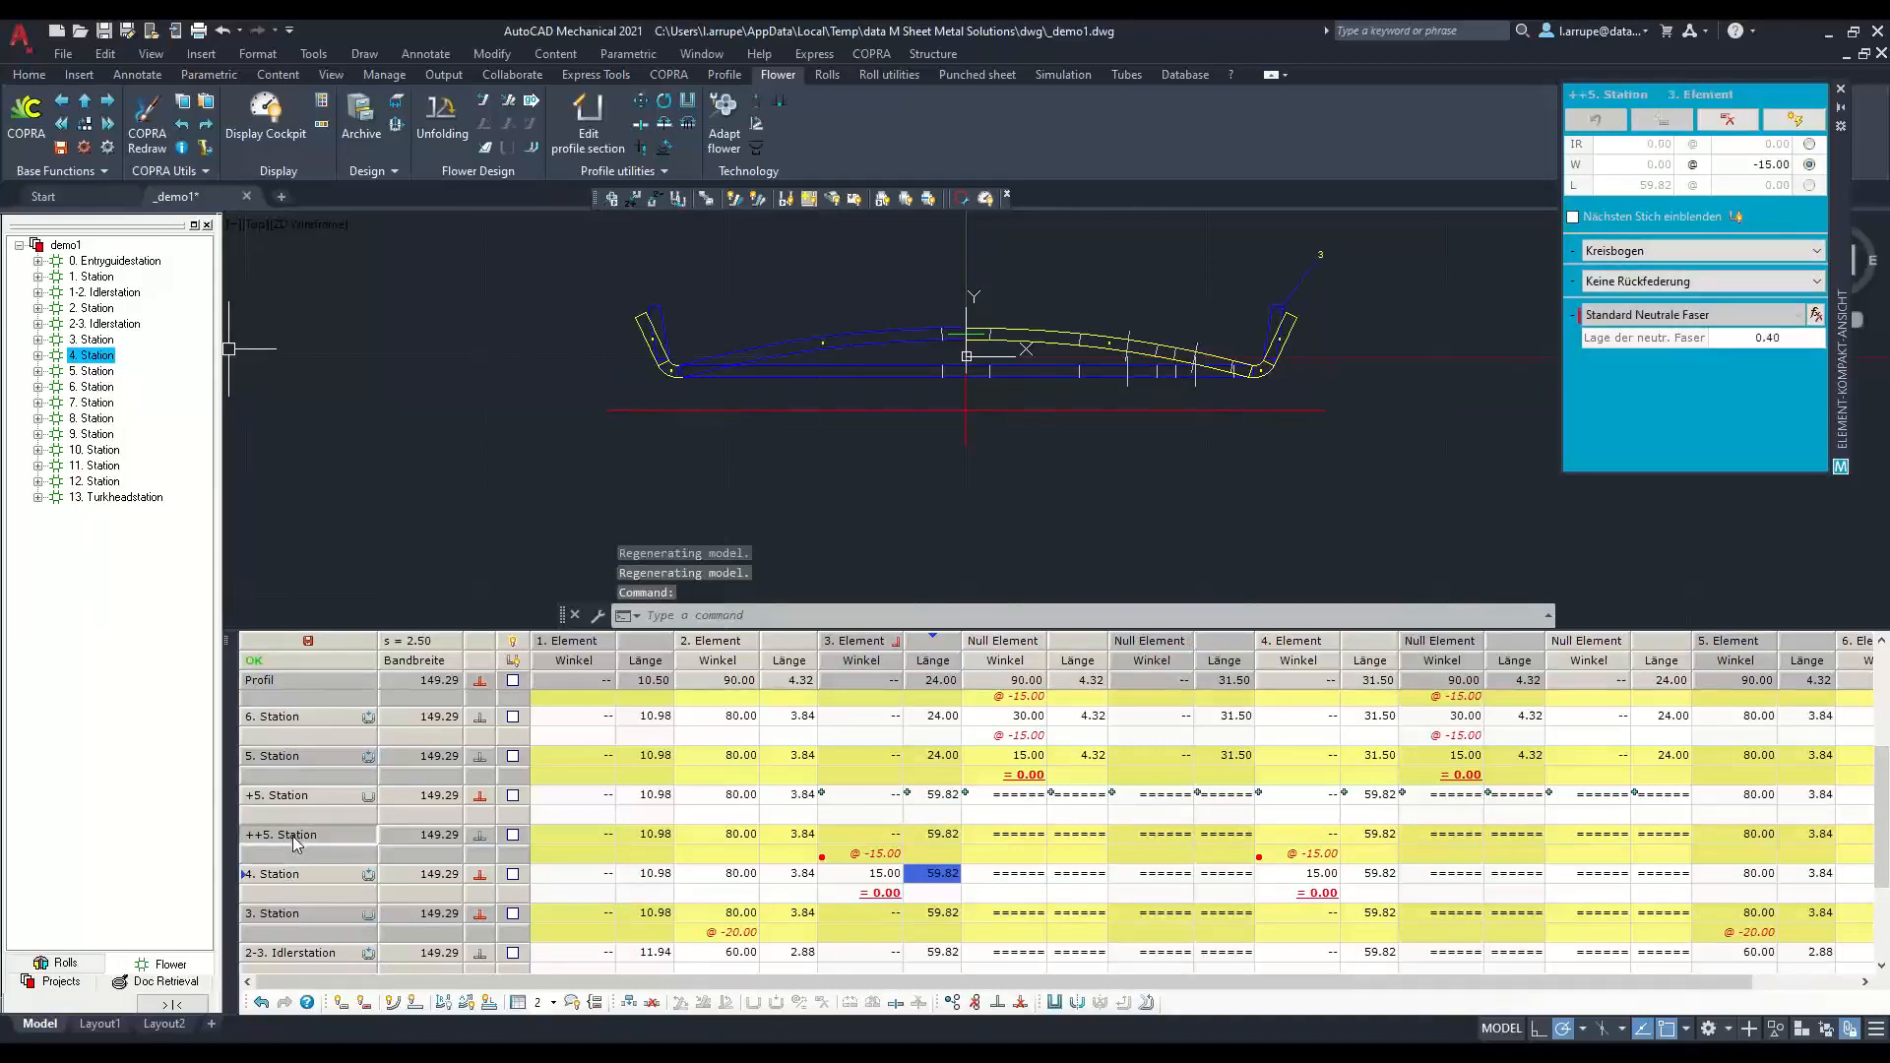
{"action": "left_click", "coordinate": [317, 754]}
{"action": "left_click", "coordinate": [317, 730]}
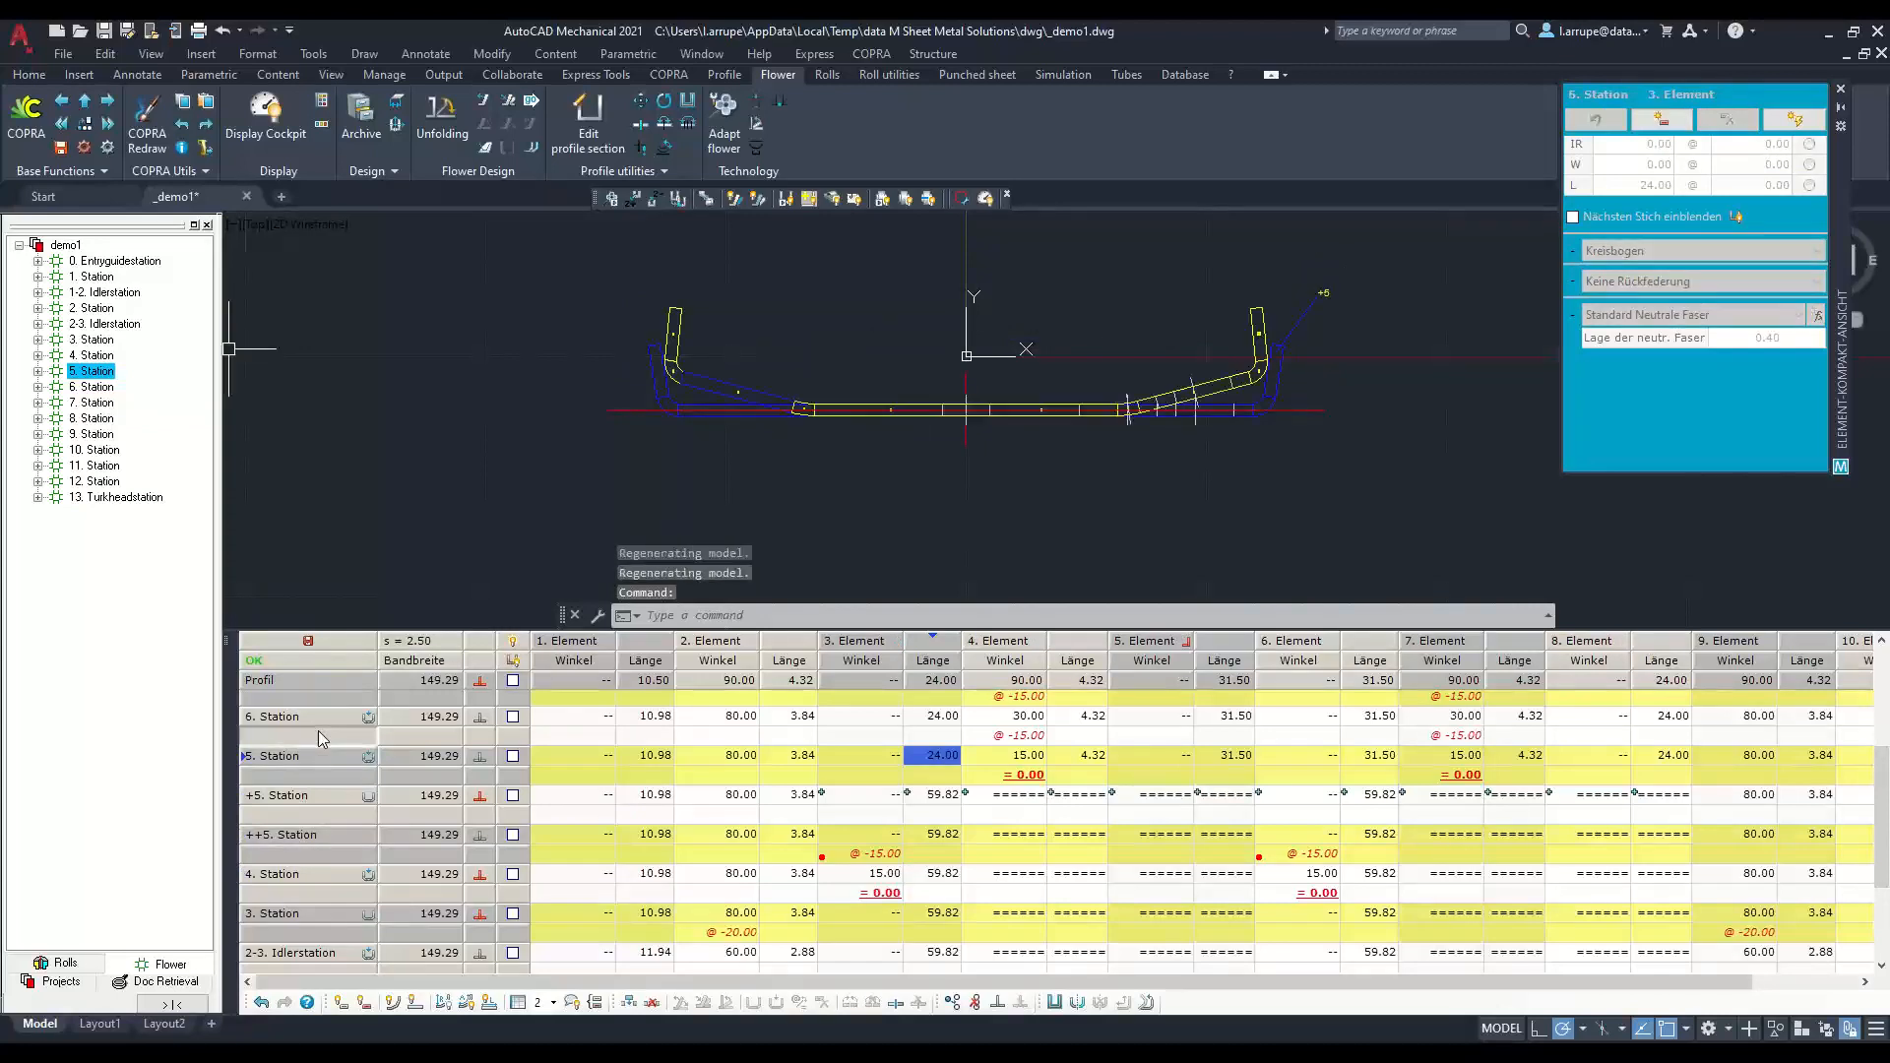
{"action": "left_click", "coordinate": [317, 795]}
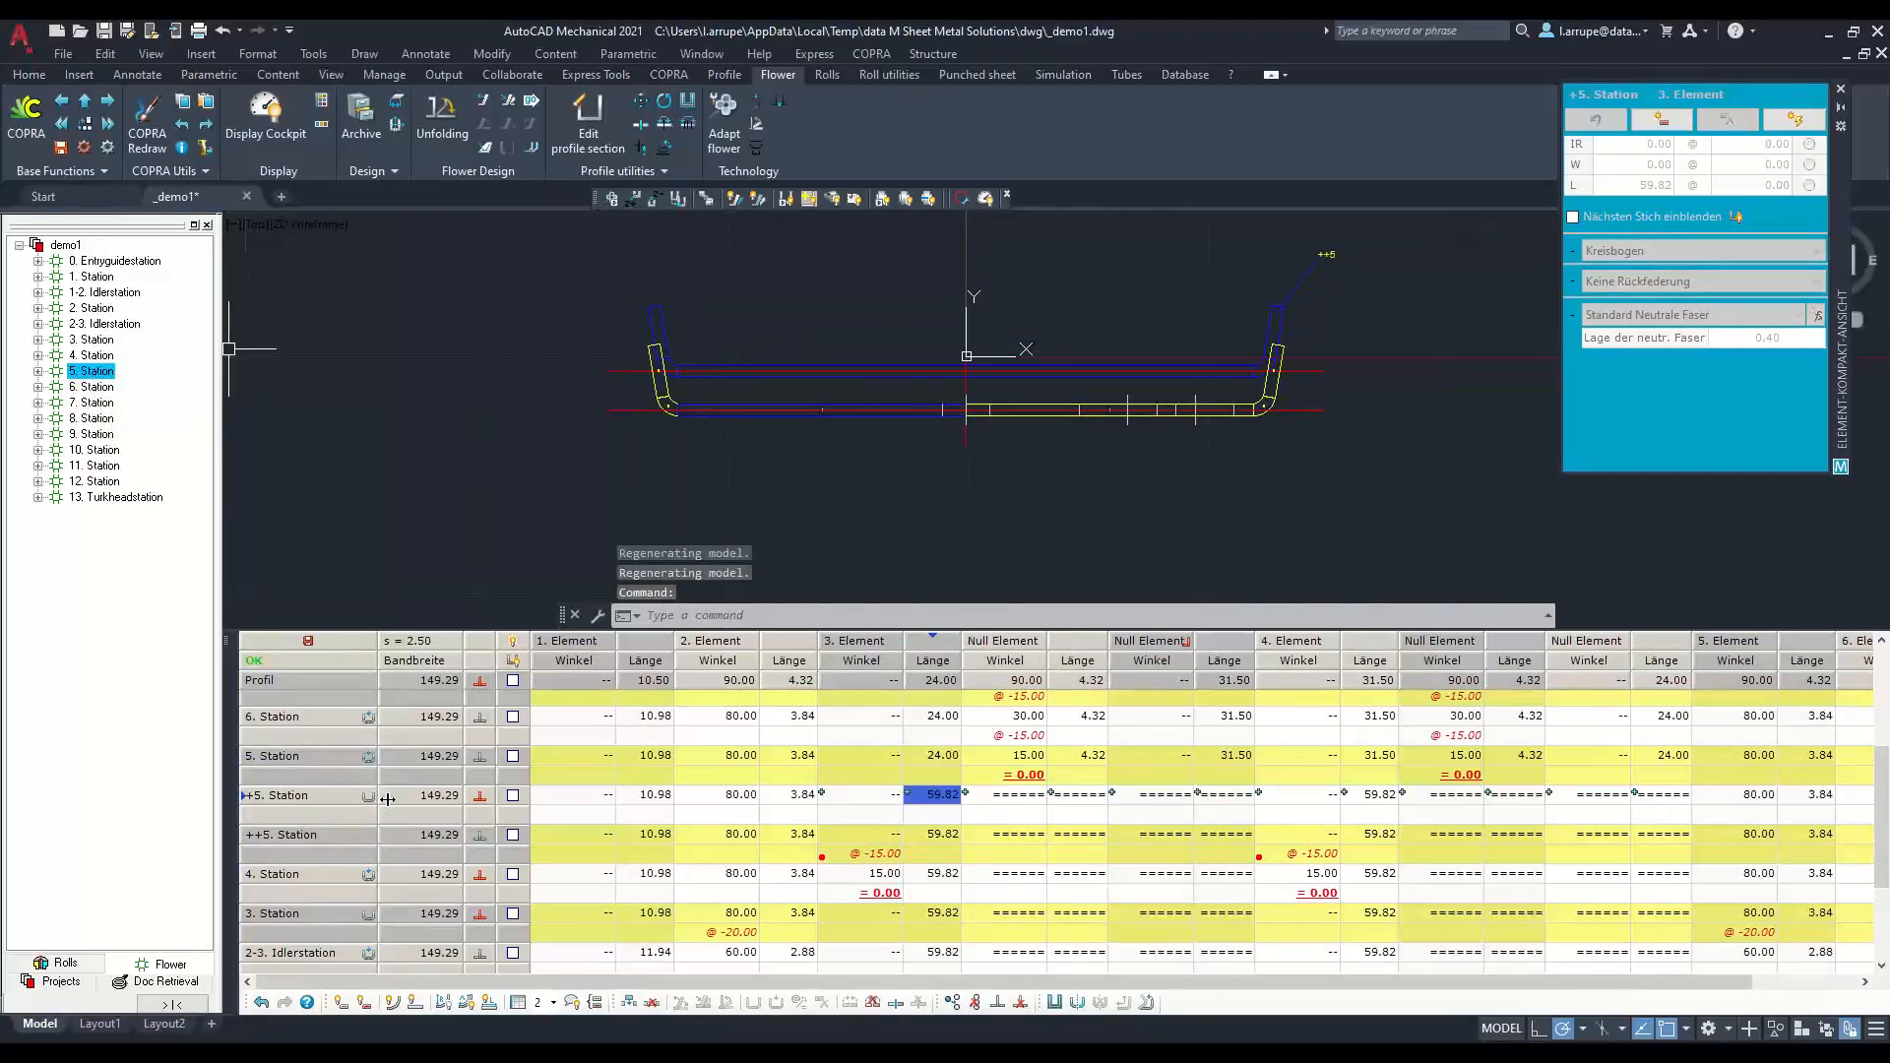
Step: Examine how the profile fits the rolls at station 4 in the rolls view
{"action": "left_click", "coordinate": [93, 402]}
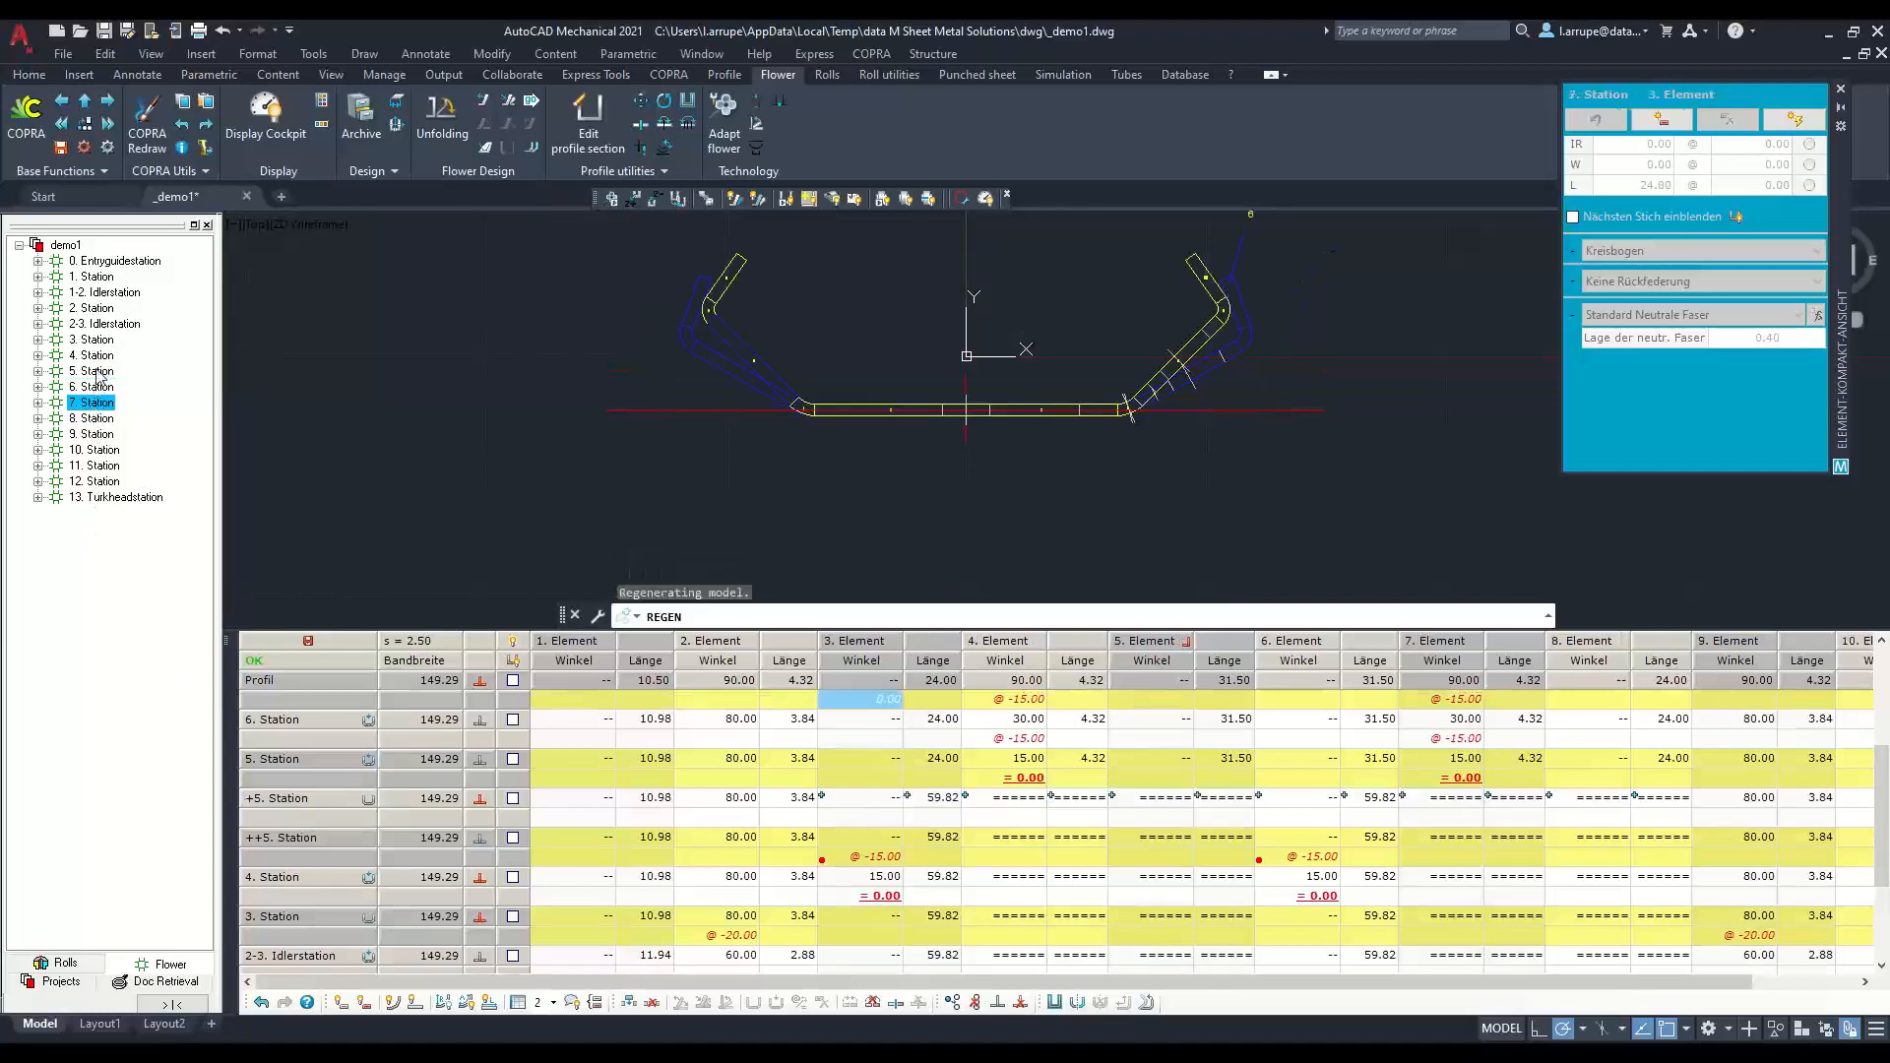
{"action": "left_click", "coordinate": [103, 324]}
{"action": "left_click", "coordinate": [95, 356]}
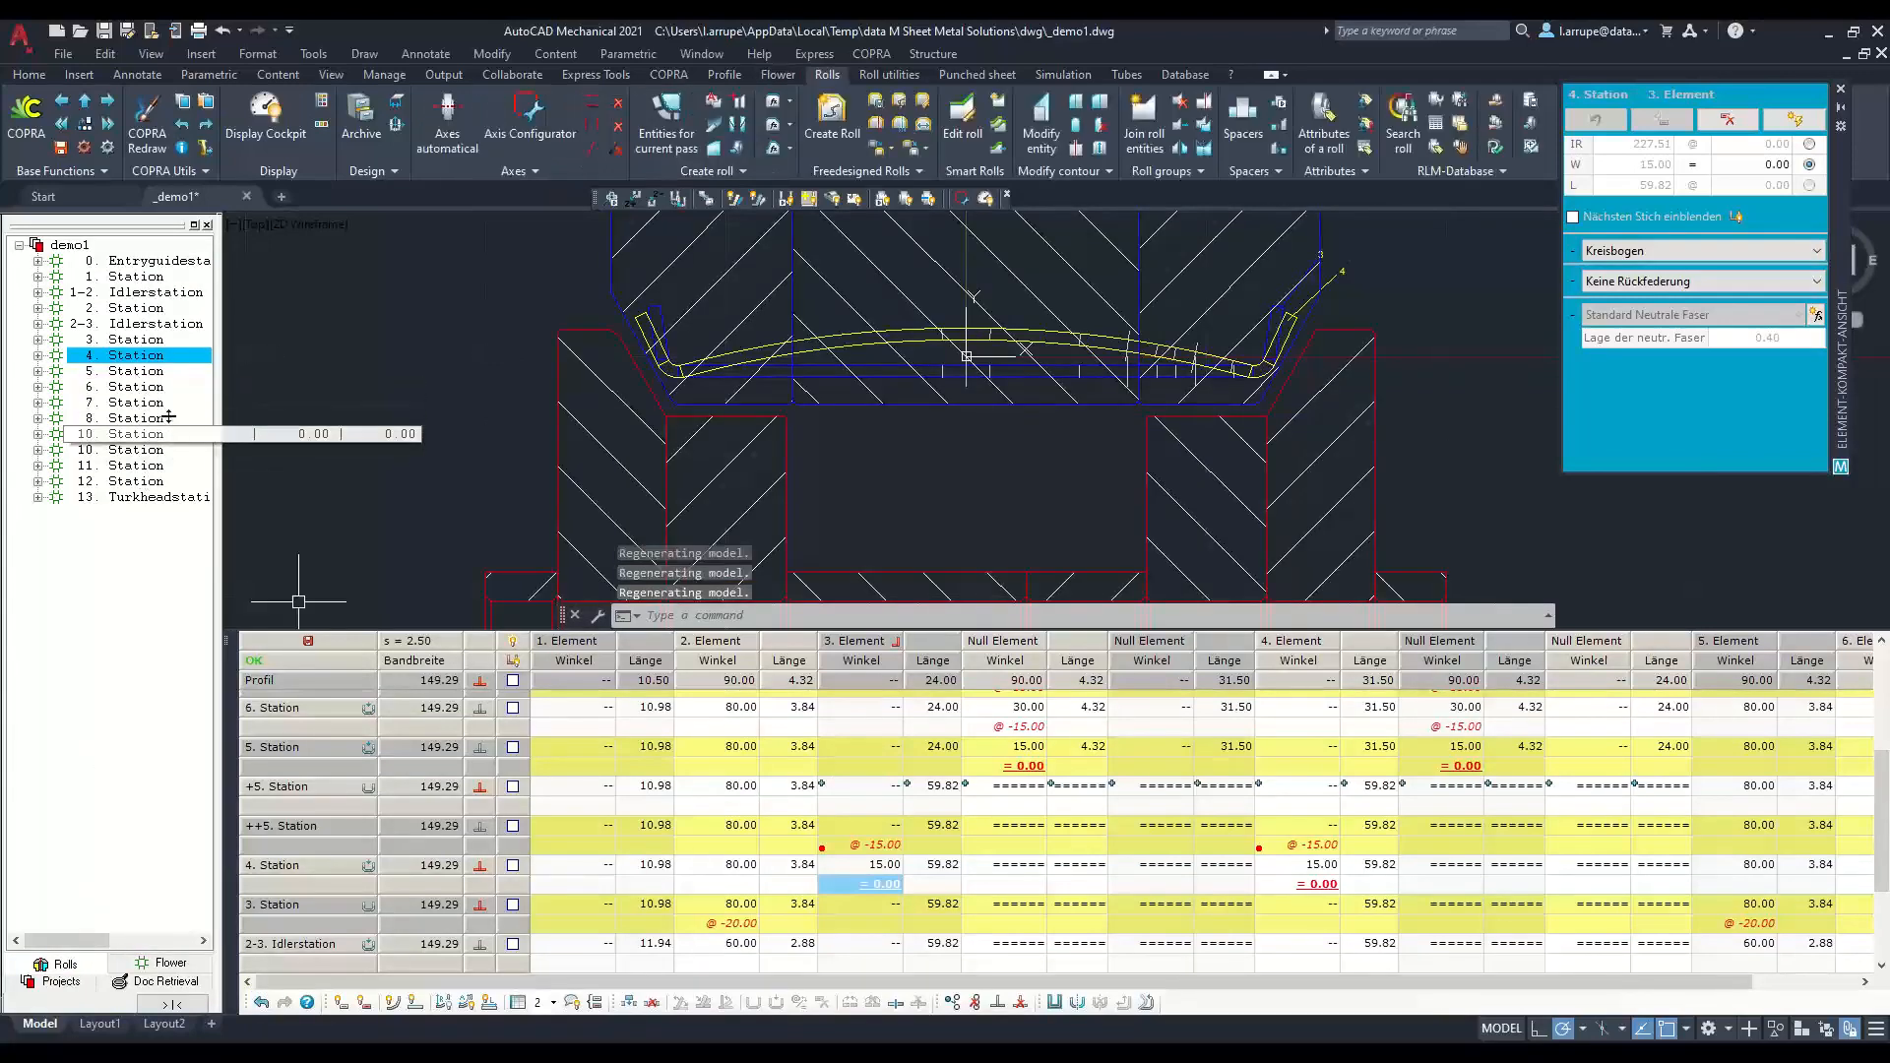
Step: Undo the latest spreadsheet changes, including the insertion of virtual station ++5
{"action": "right_click", "coordinate": [305, 836]}
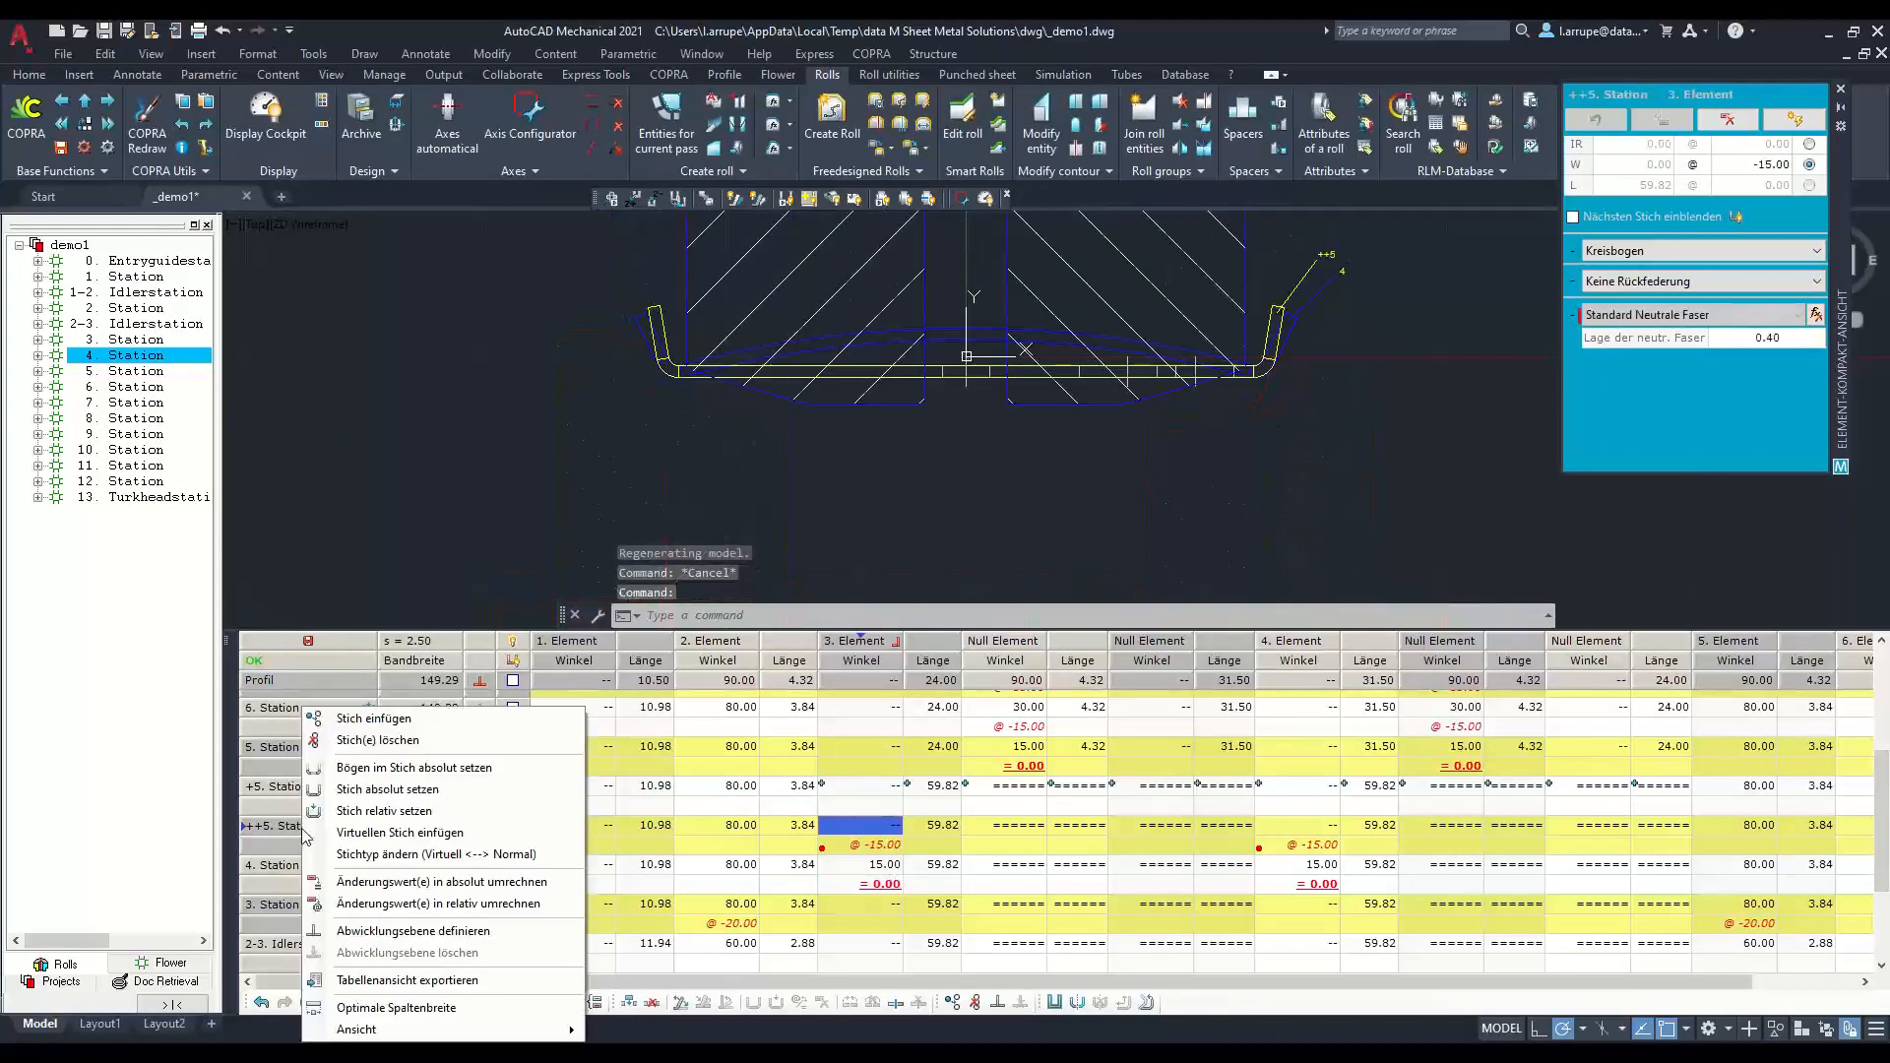
{"action": "left_click", "coordinate": [262, 1004]}
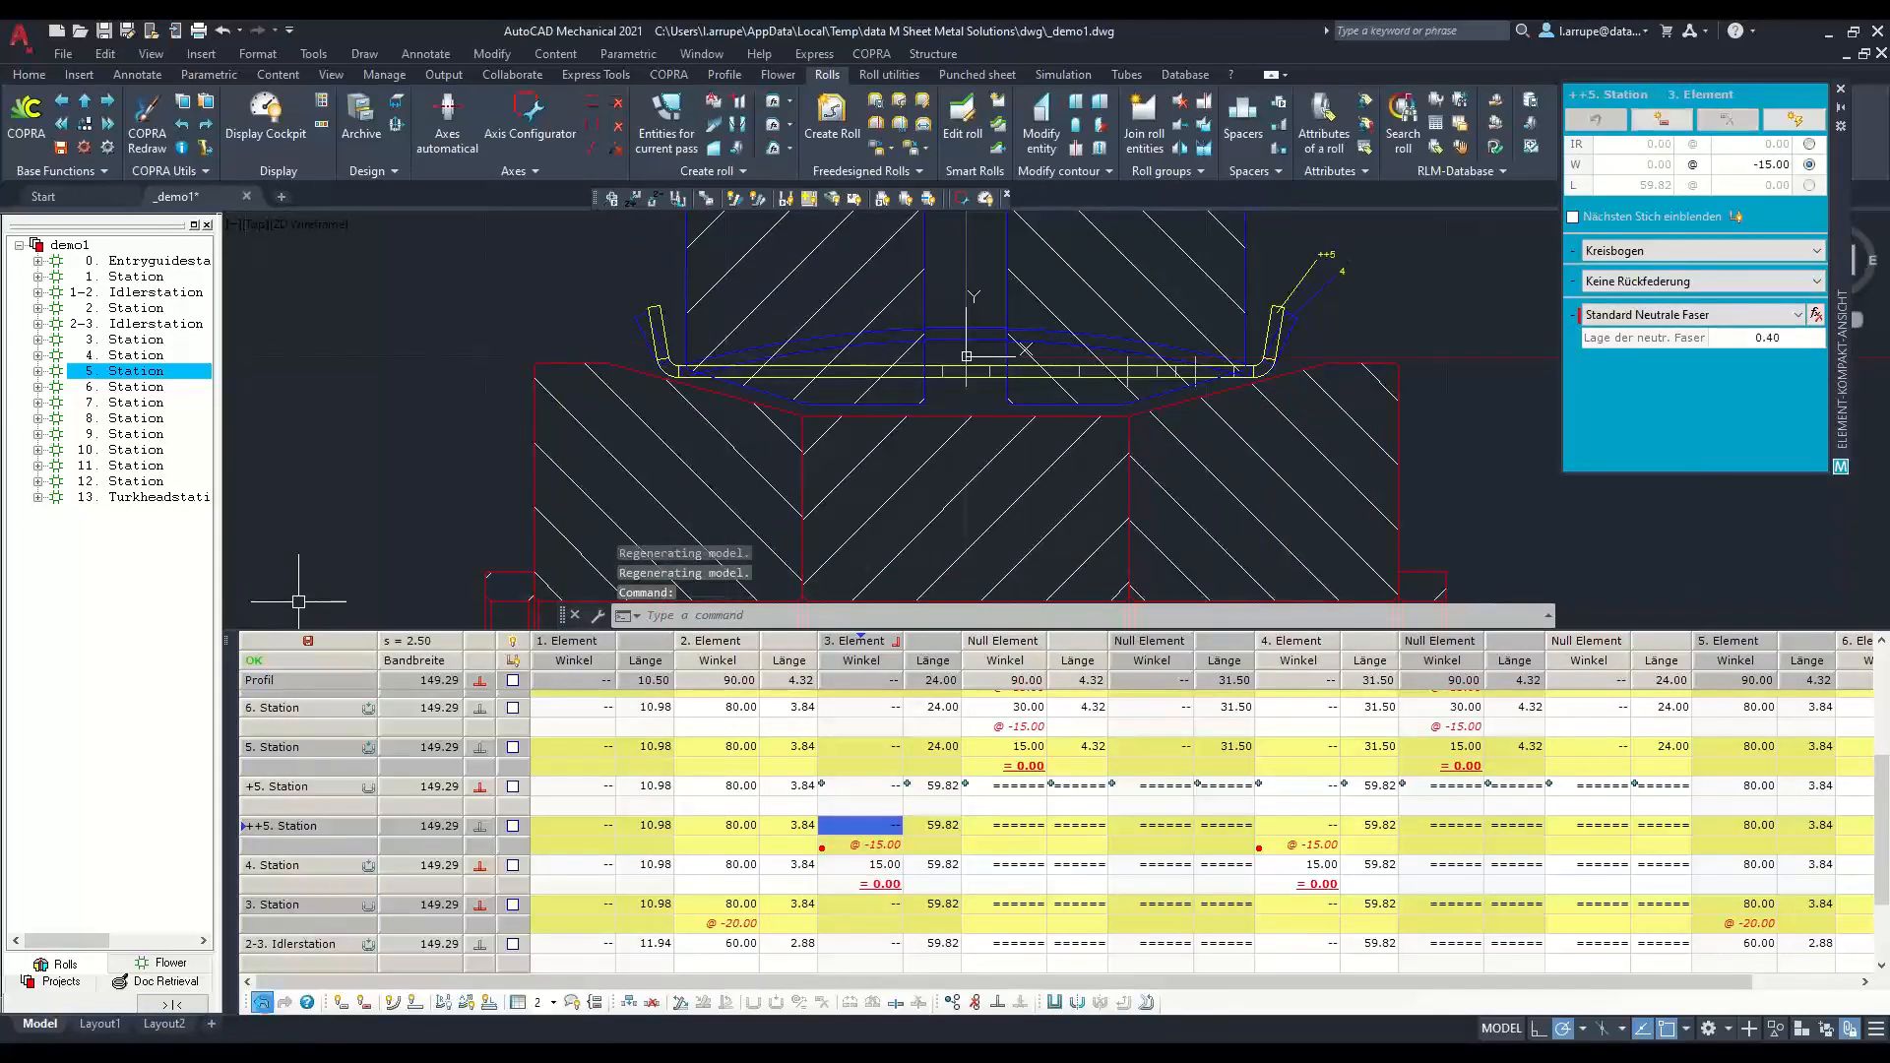
{"action": "left_click", "coordinate": [262, 1003]}
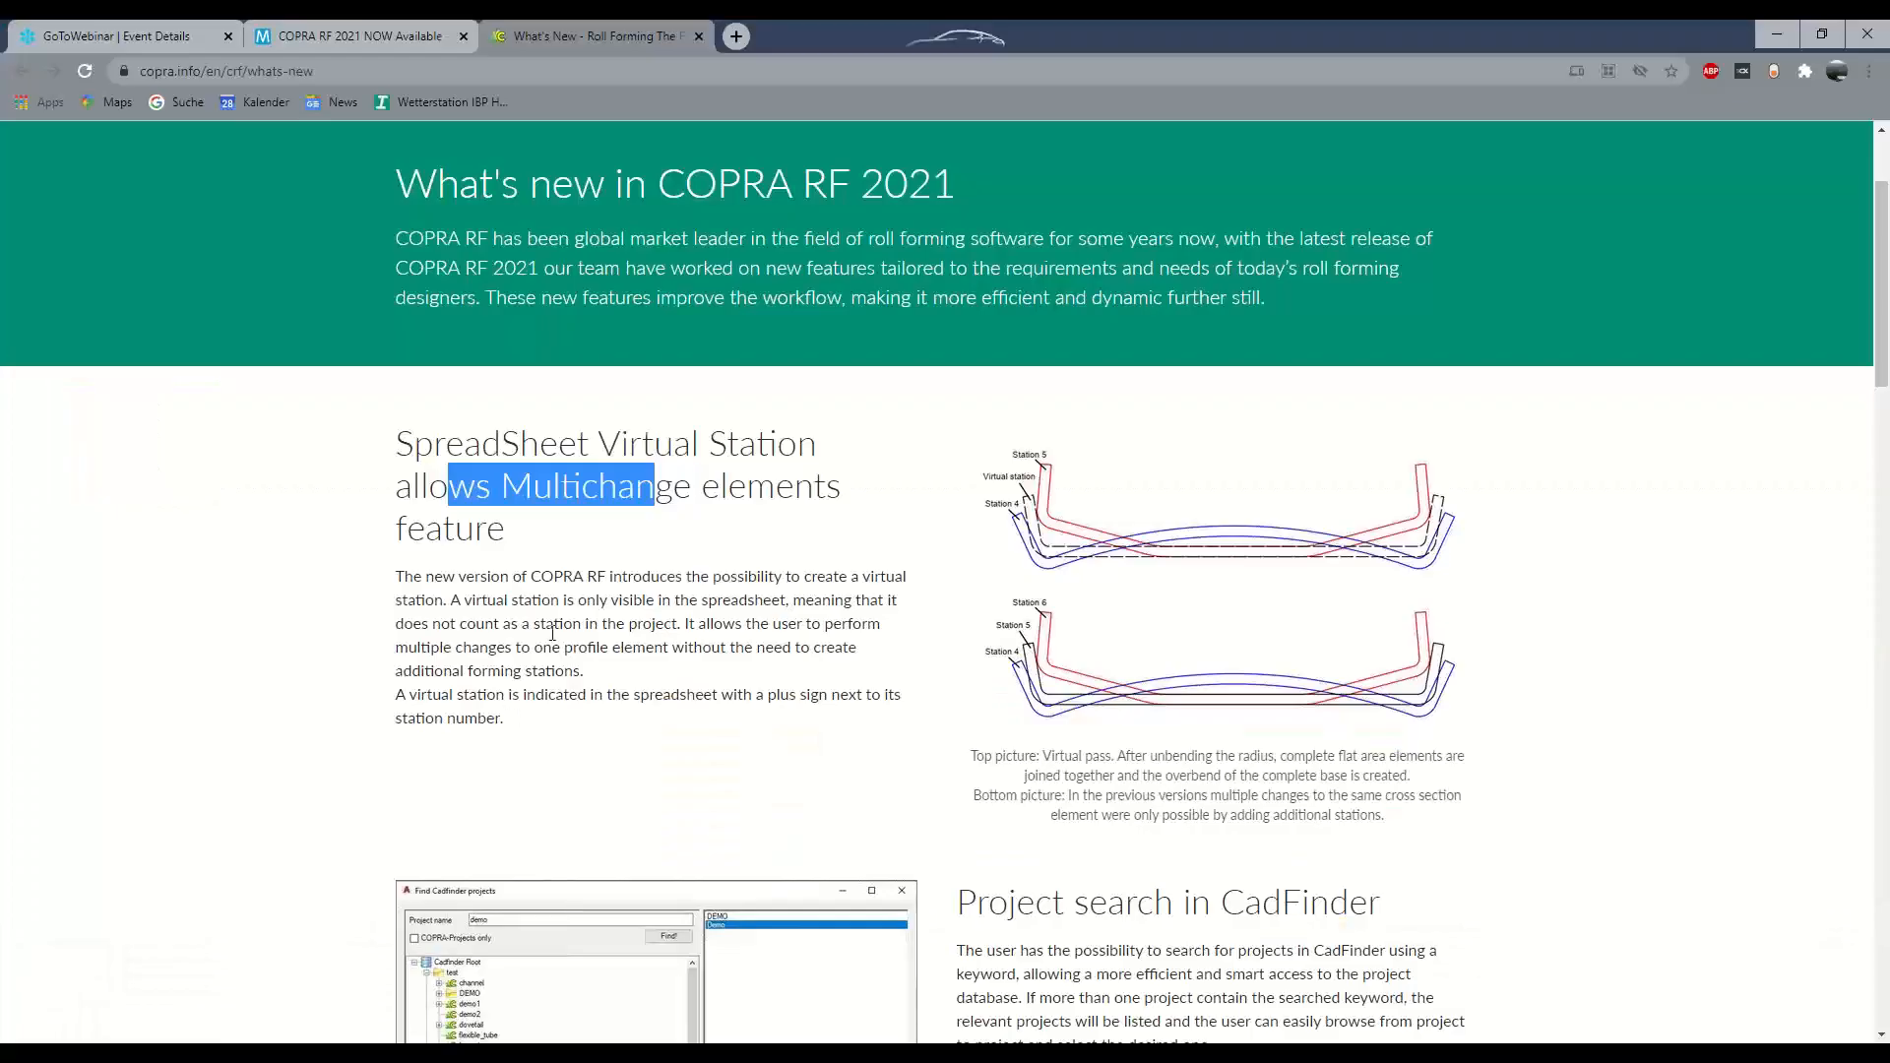
Step: Switch to the What's New page in the browser and read the Virtual Station, Project search in CadFinder and Smart Roll sections
{"action": "left_click", "coordinate": [651, 469]}
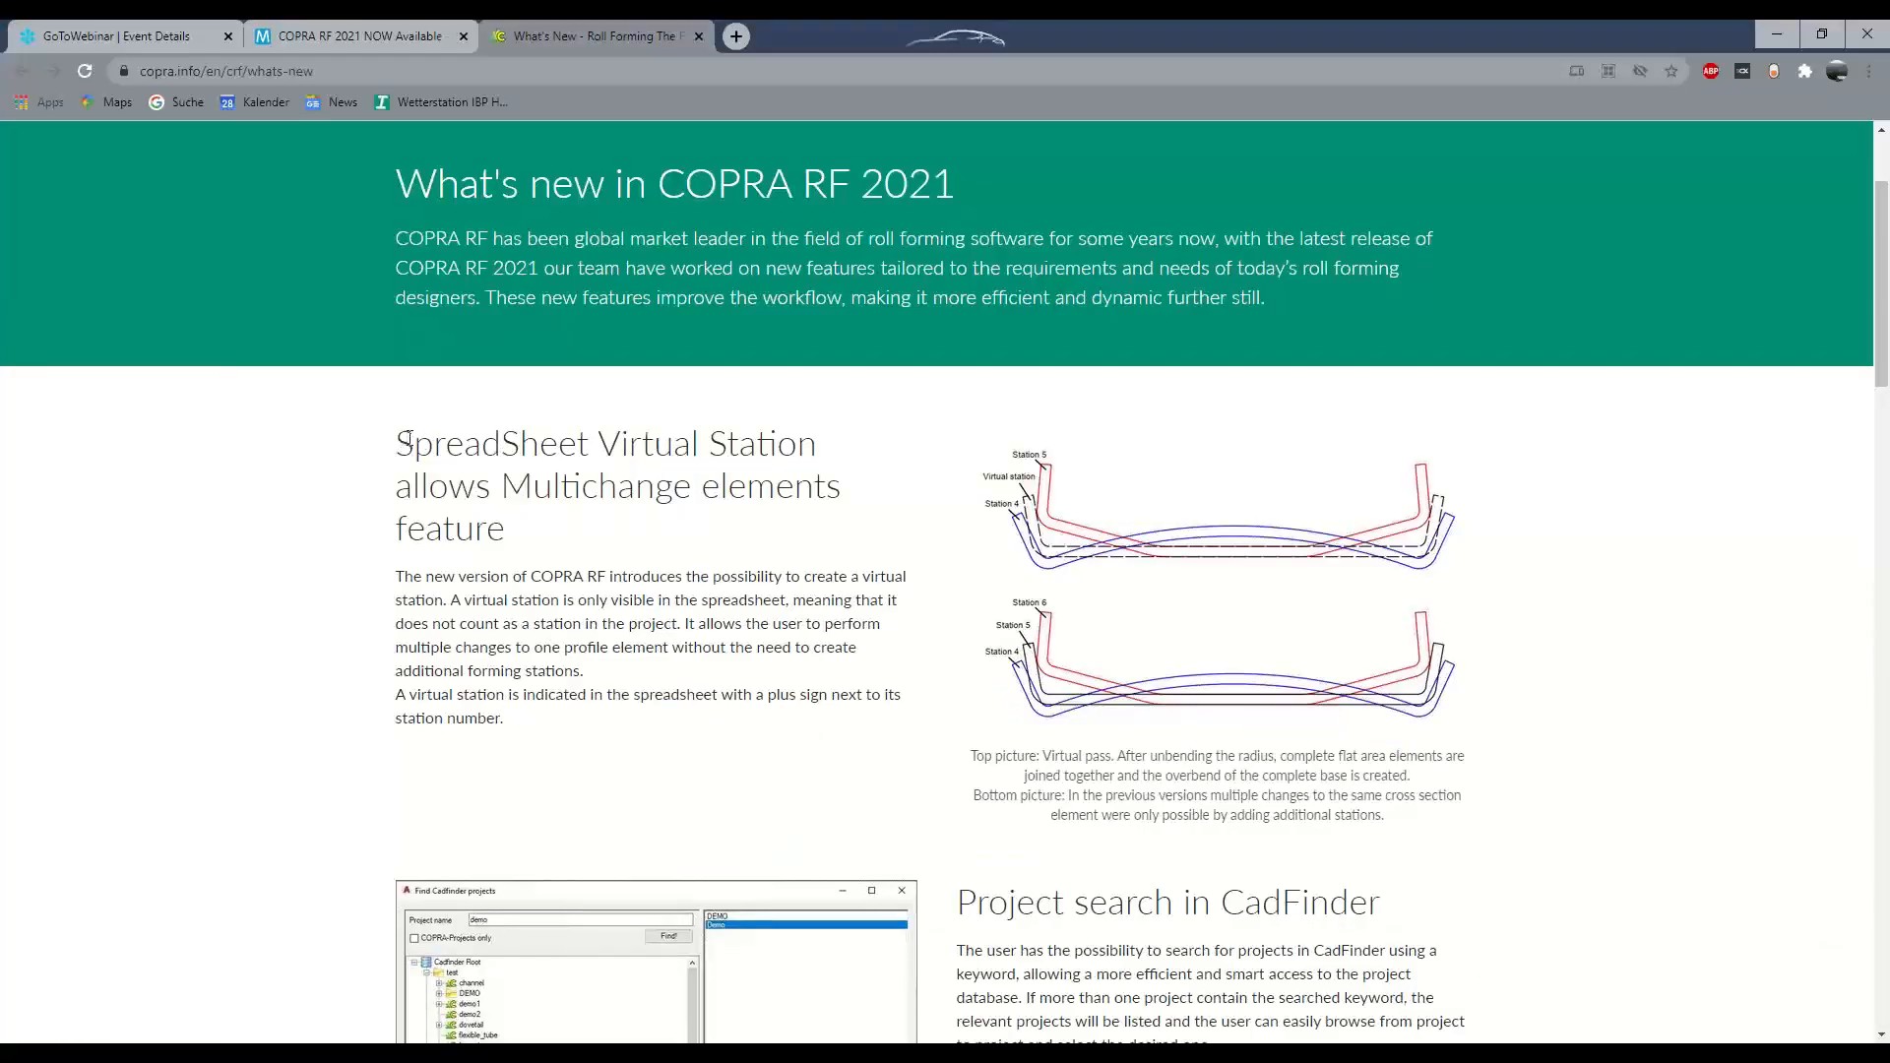
{"action": "scroll", "coordinate": [688, 591], "scroll_direction": "down", "scroll_amount": 4}
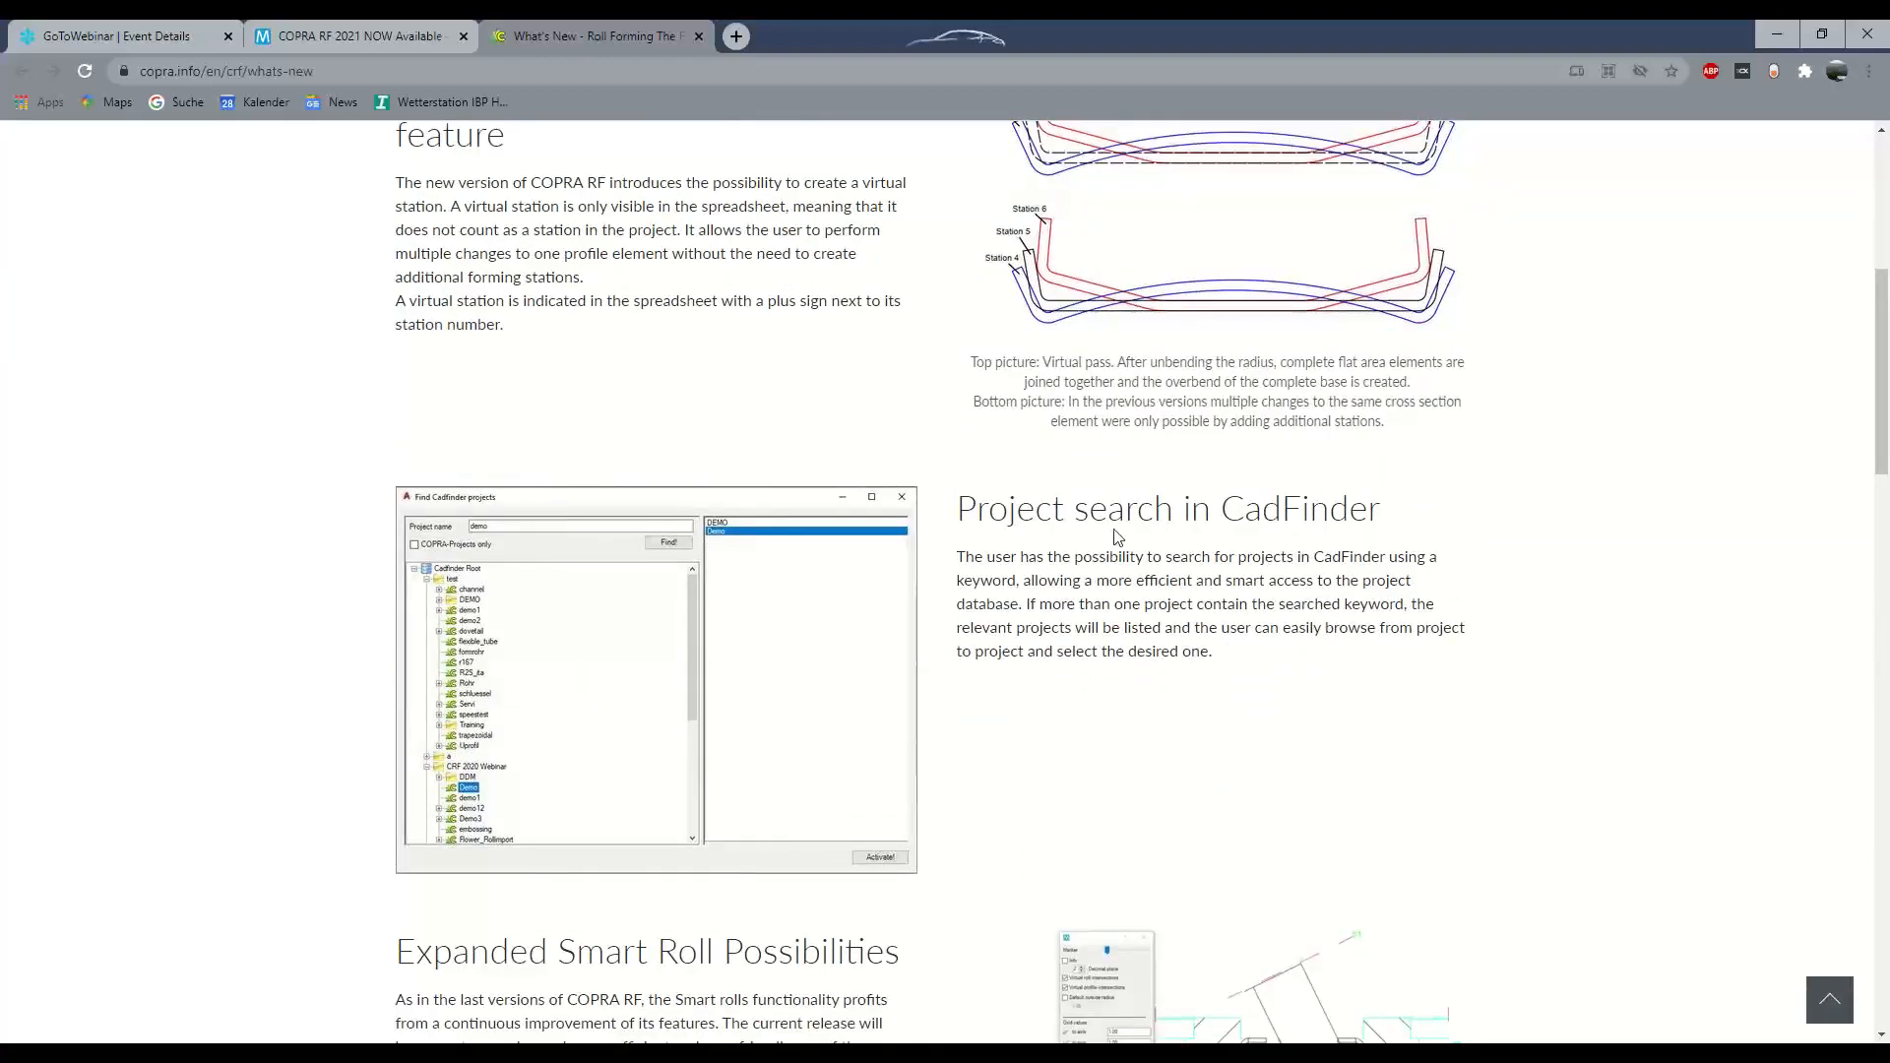
{"action": "scroll", "coordinate": [1118, 537], "scroll_direction": "down", "scroll_amount": 1}
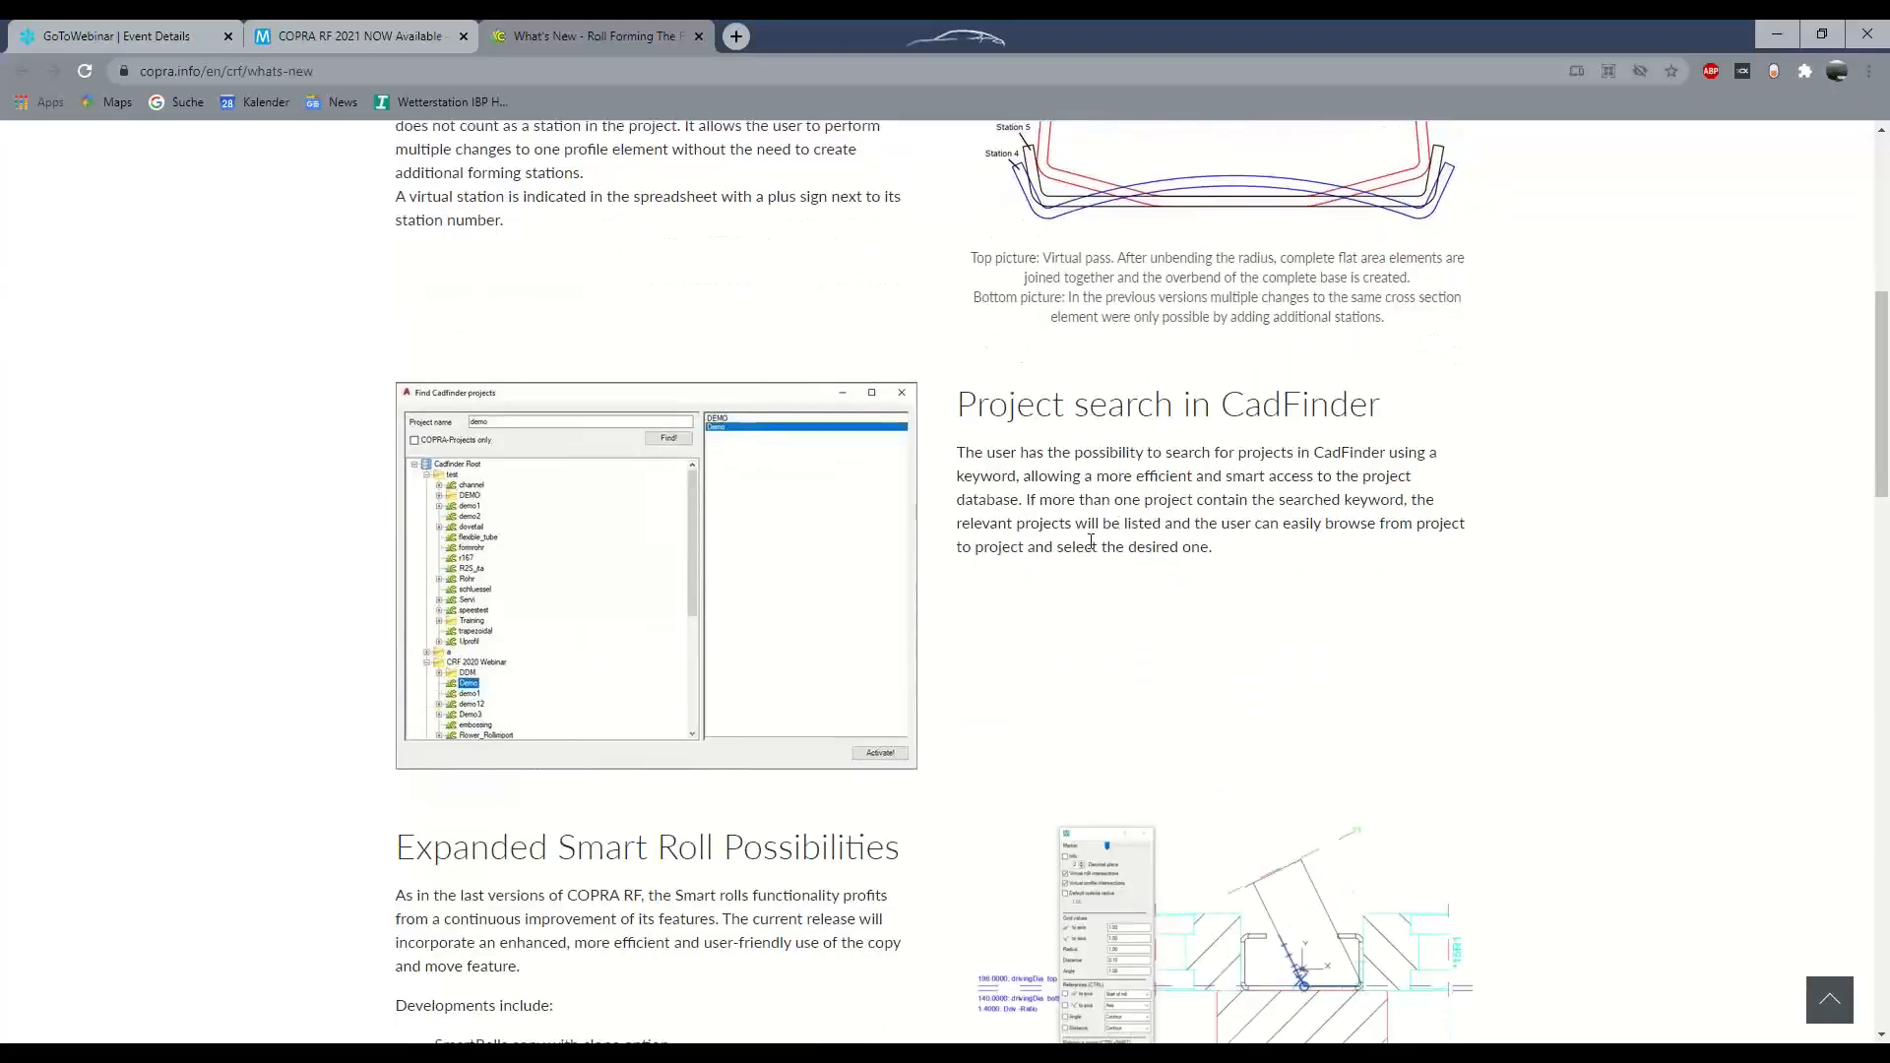
{"action": "scroll", "coordinate": [950, 562], "scroll_direction": "down", "scroll_amount": 1}
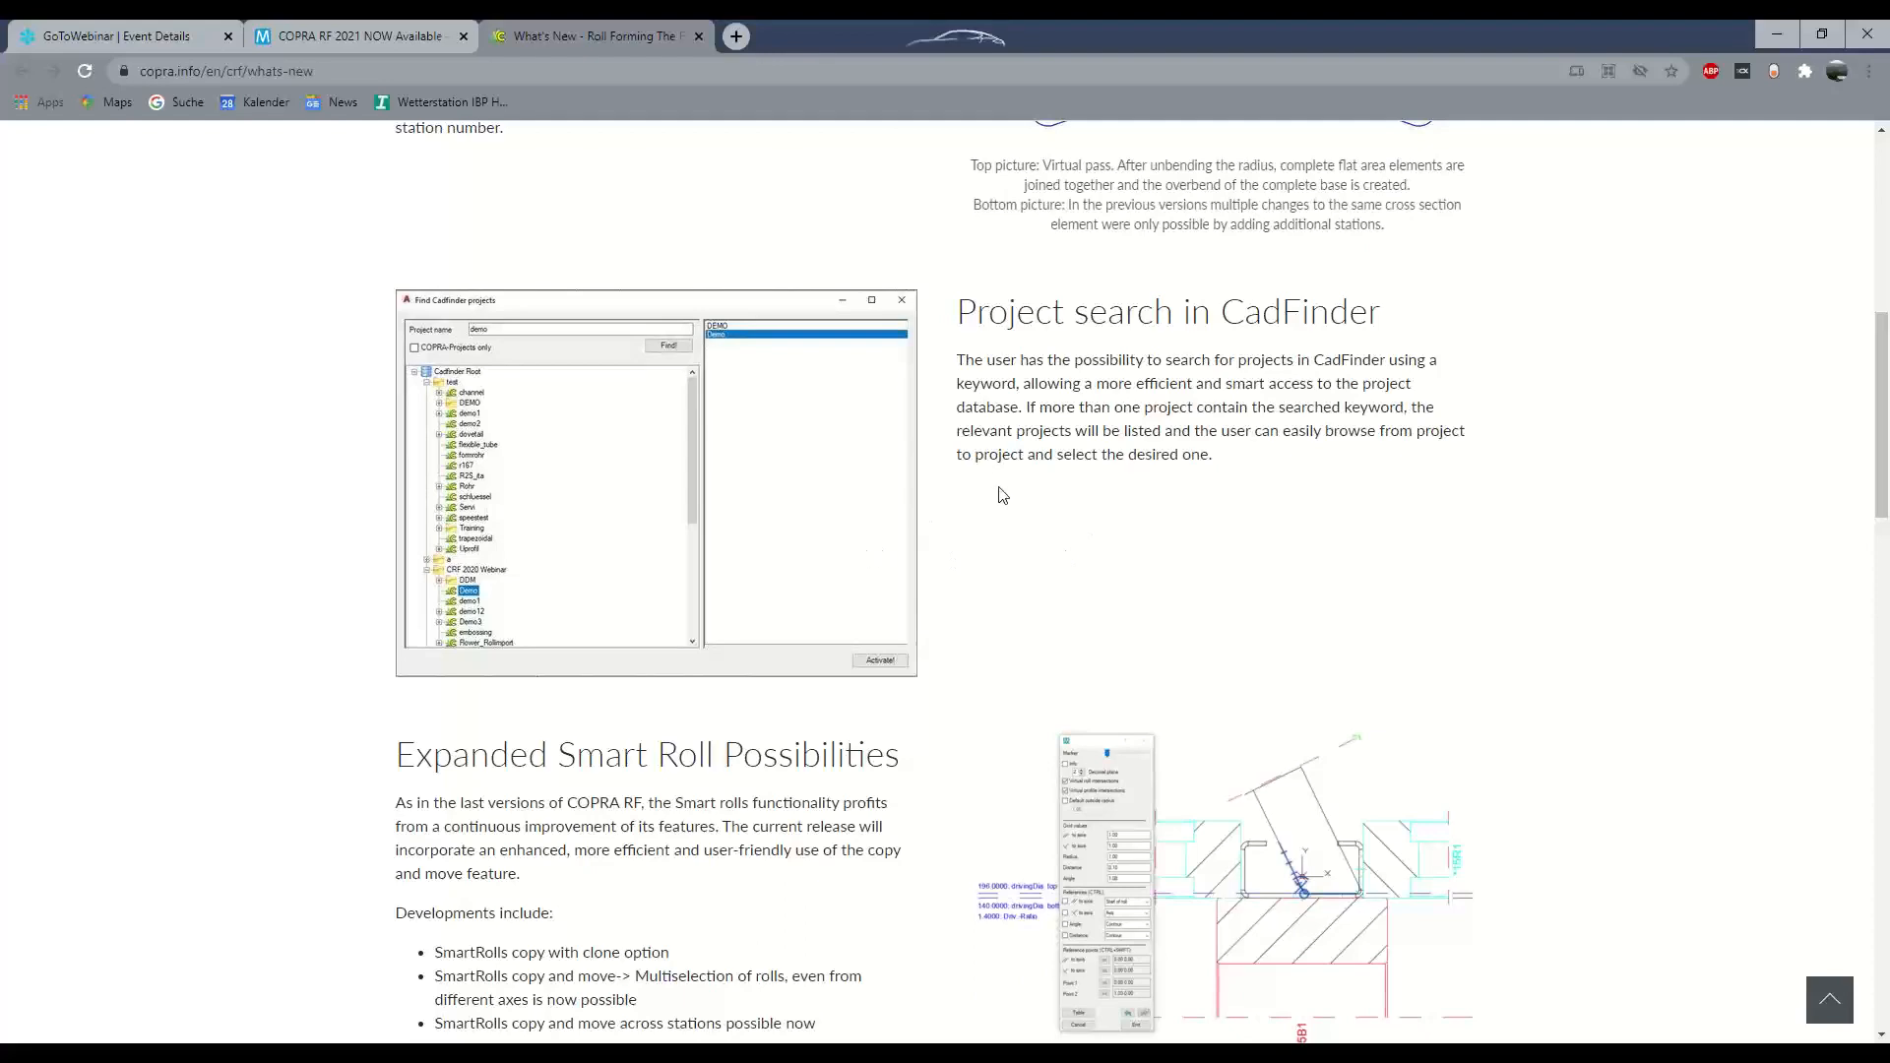
{"action": "scroll", "coordinate": [1000, 496], "scroll_direction": "down", "scroll_amount": 2}
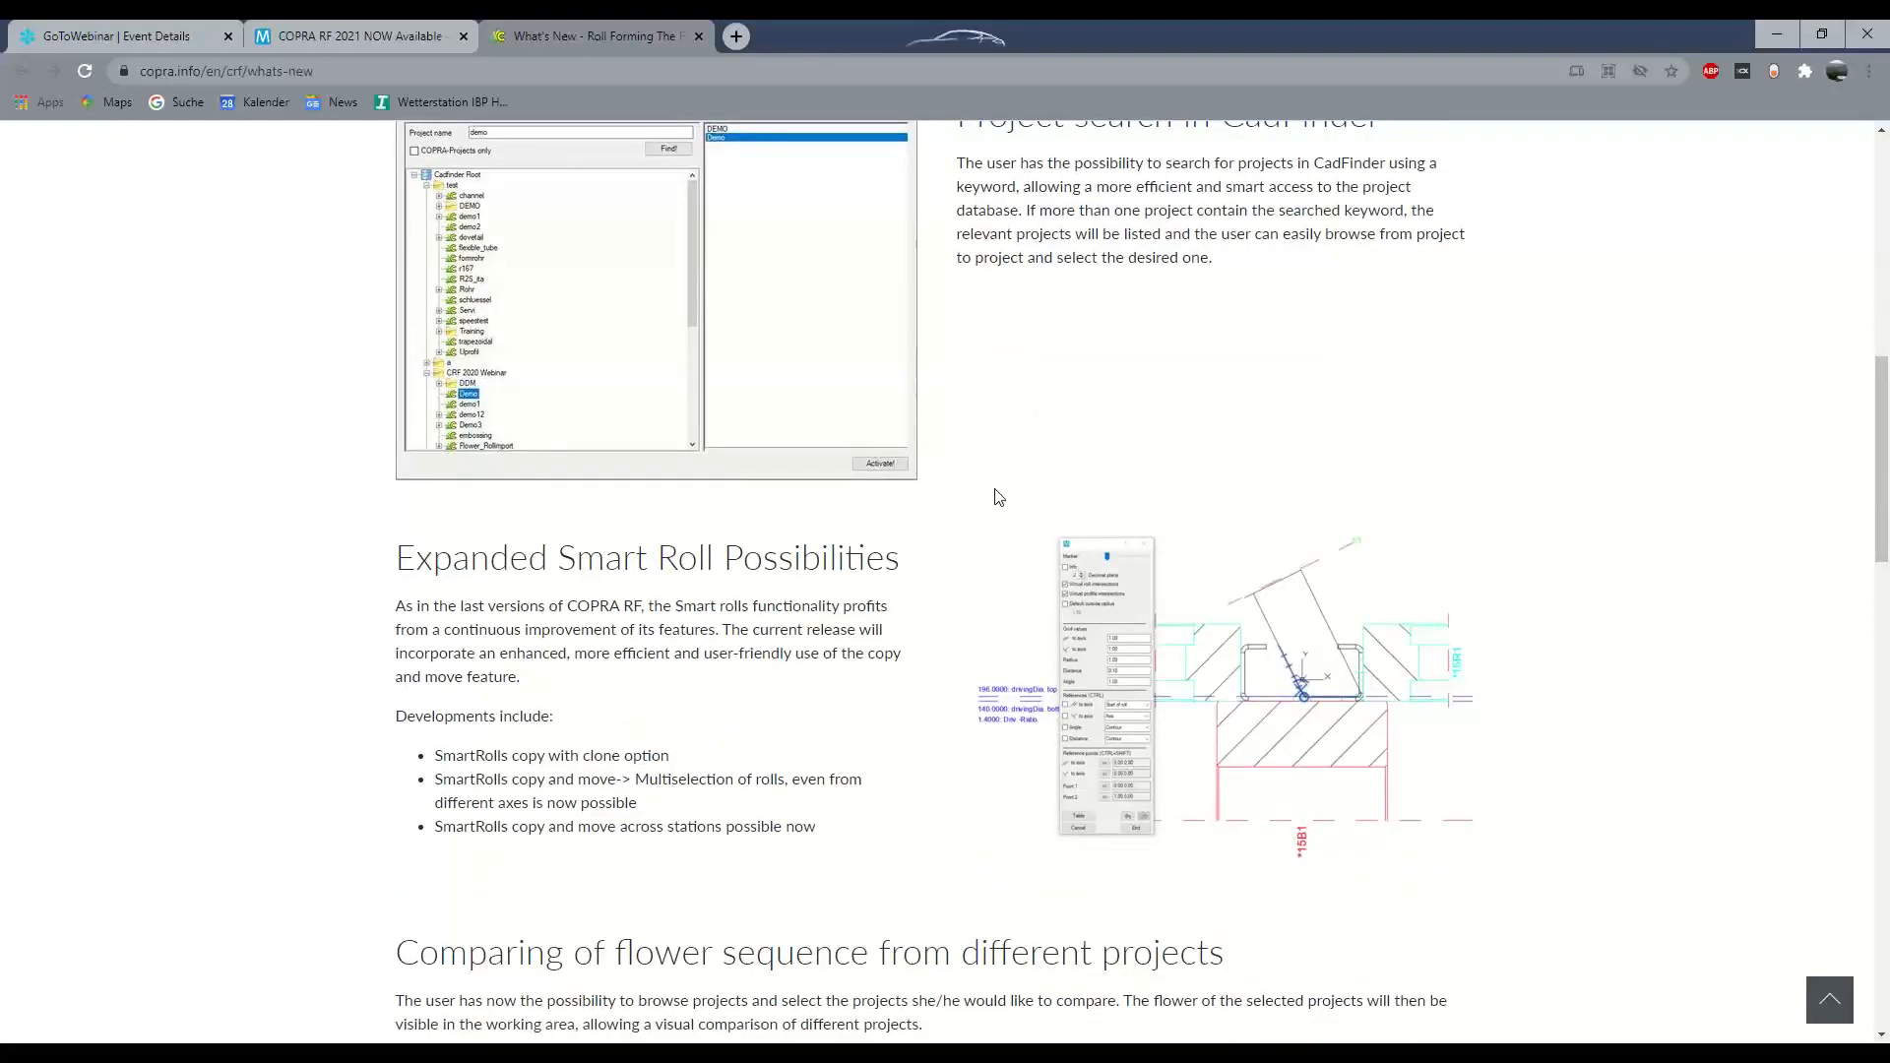
{"action": "scroll", "coordinate": [977, 512], "scroll_direction": "up", "scroll_amount": 3}
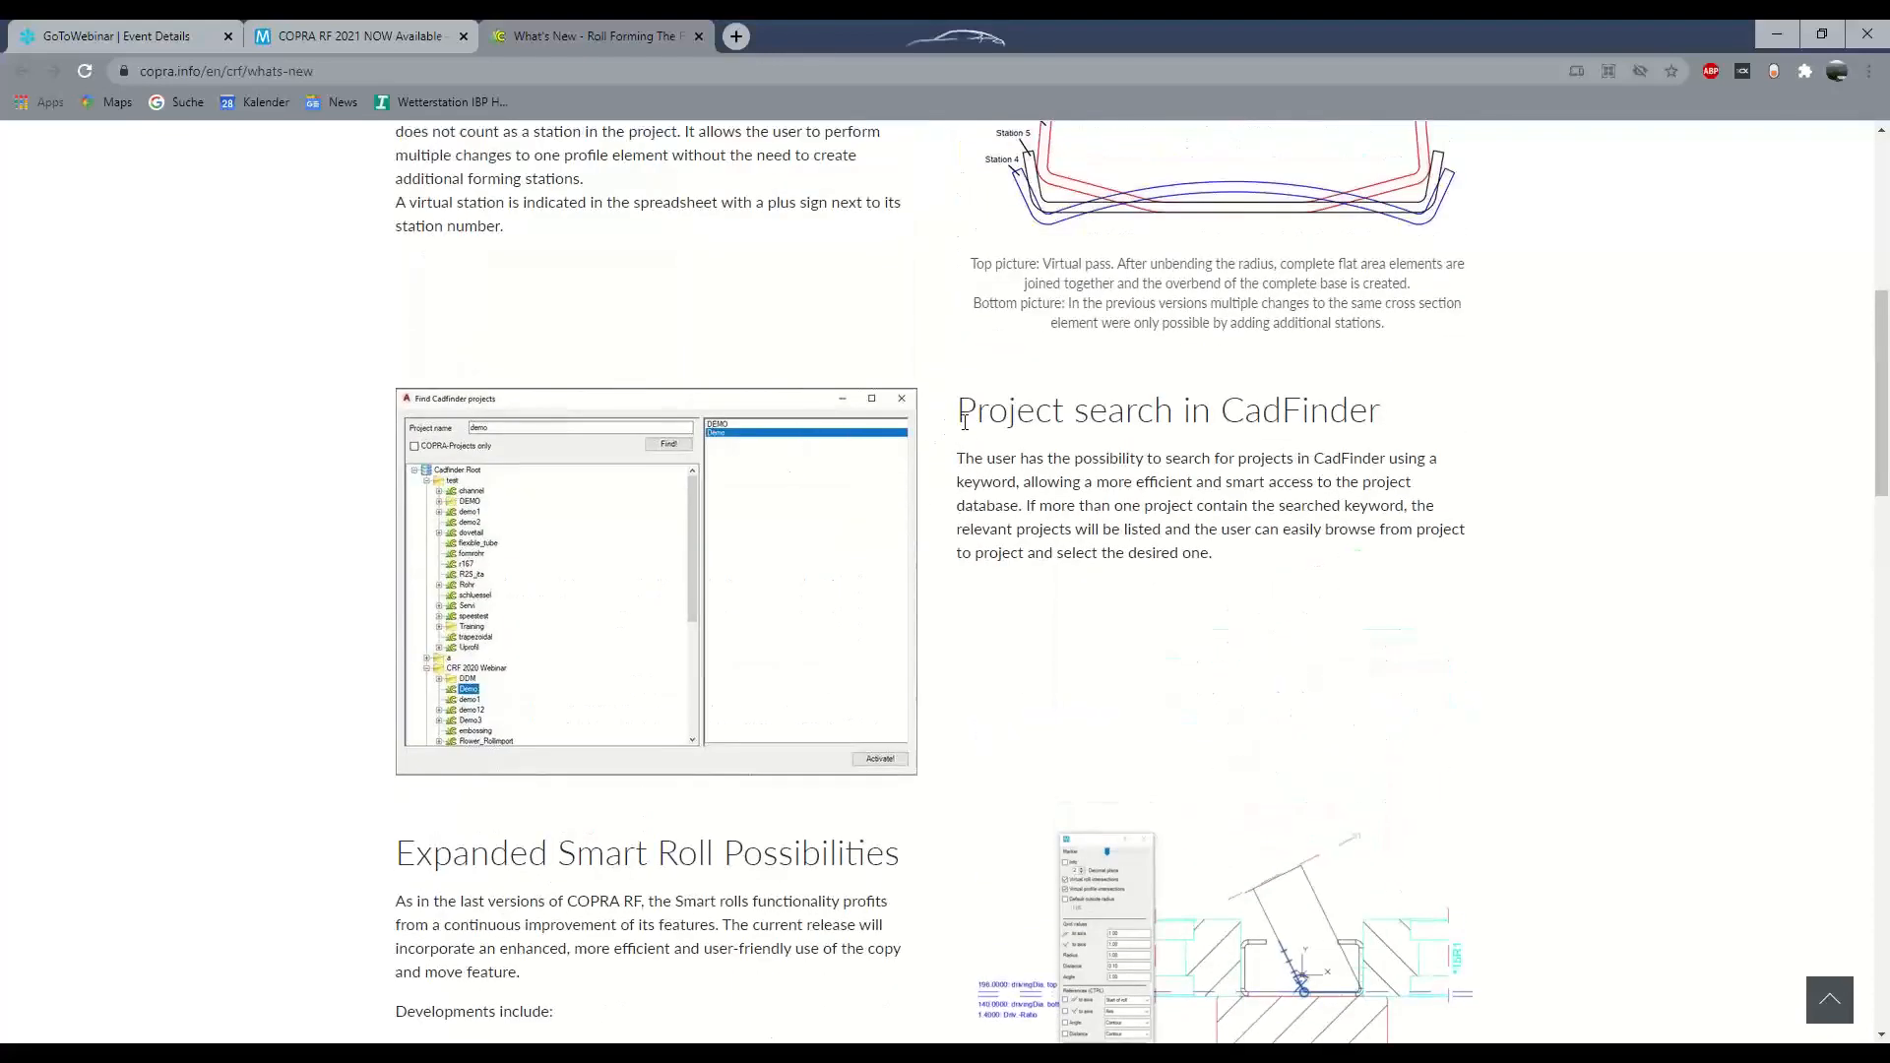
{"action": "left_click_drag", "start_coordinate": [988, 410], "coordinate": [1376, 417]}
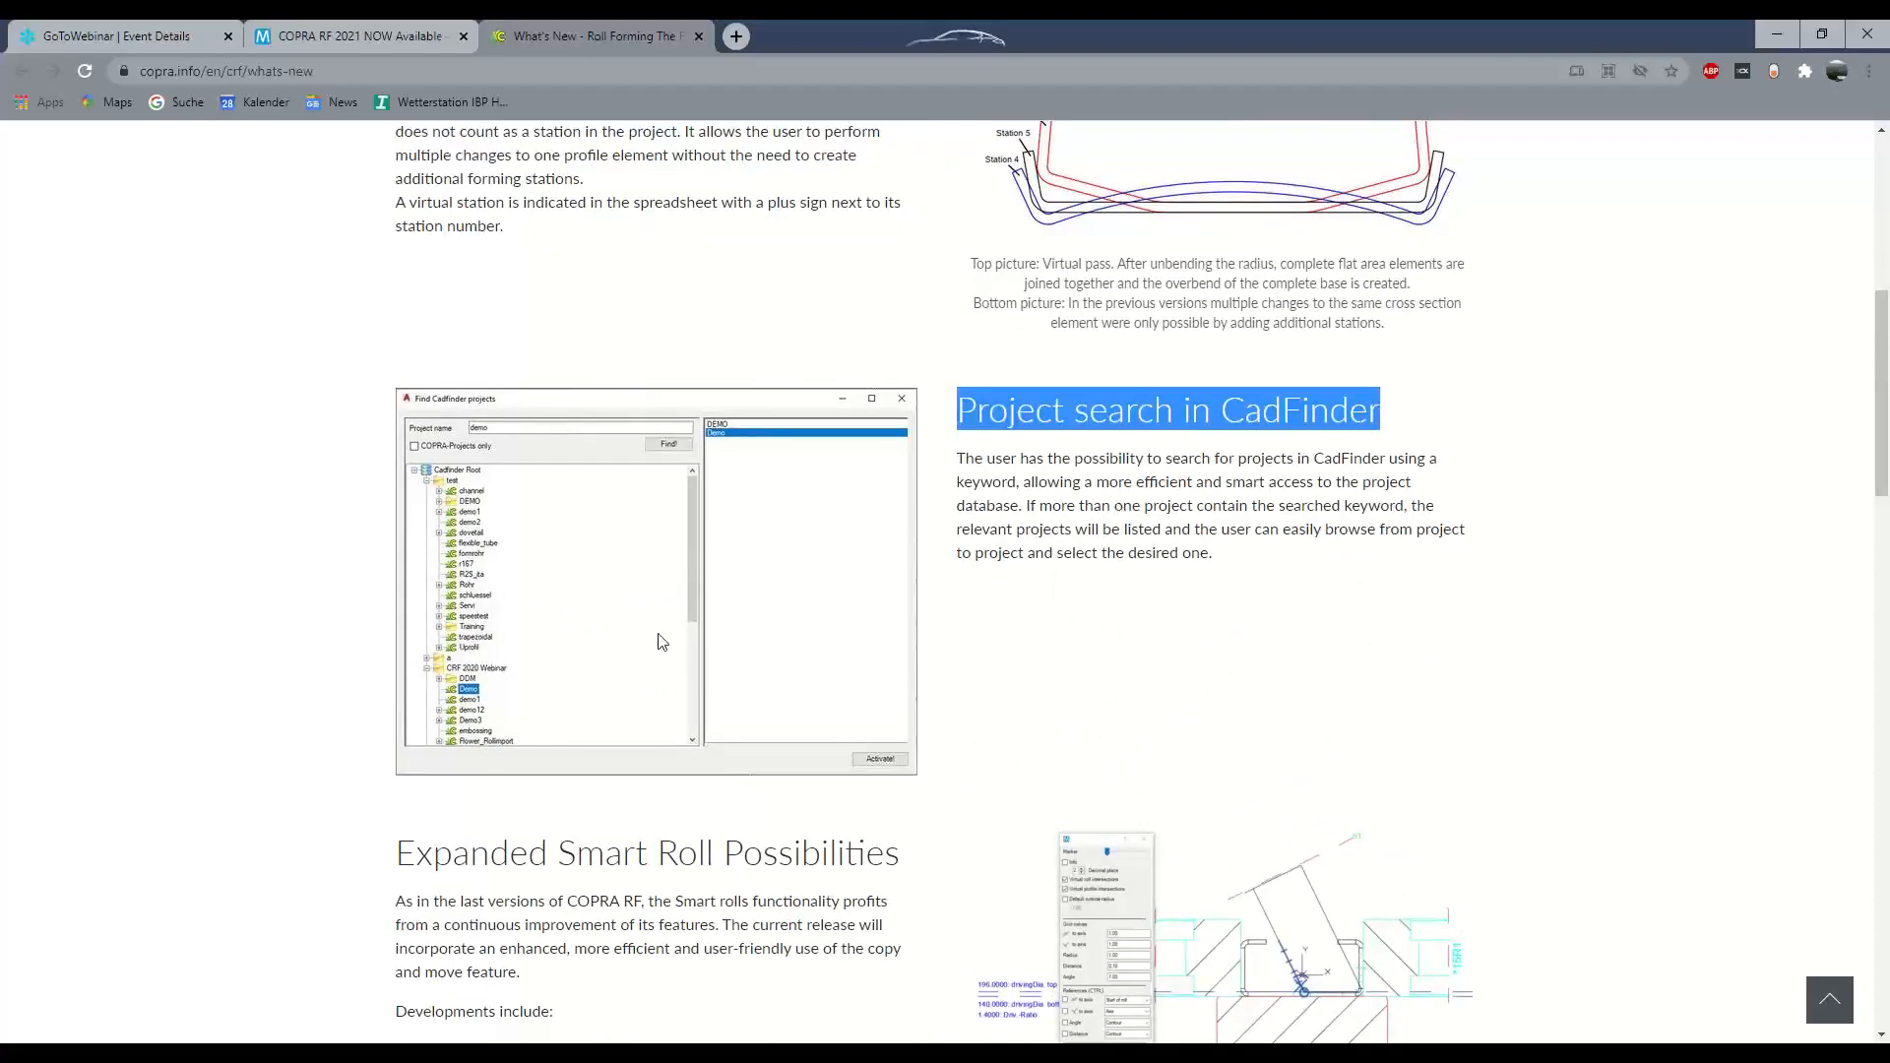
Step: Switch back to AutoCAD Mechanical and search the whole CadFinder database for project names matching *tes*
{"action": "key", "text": "alt+Tab"}
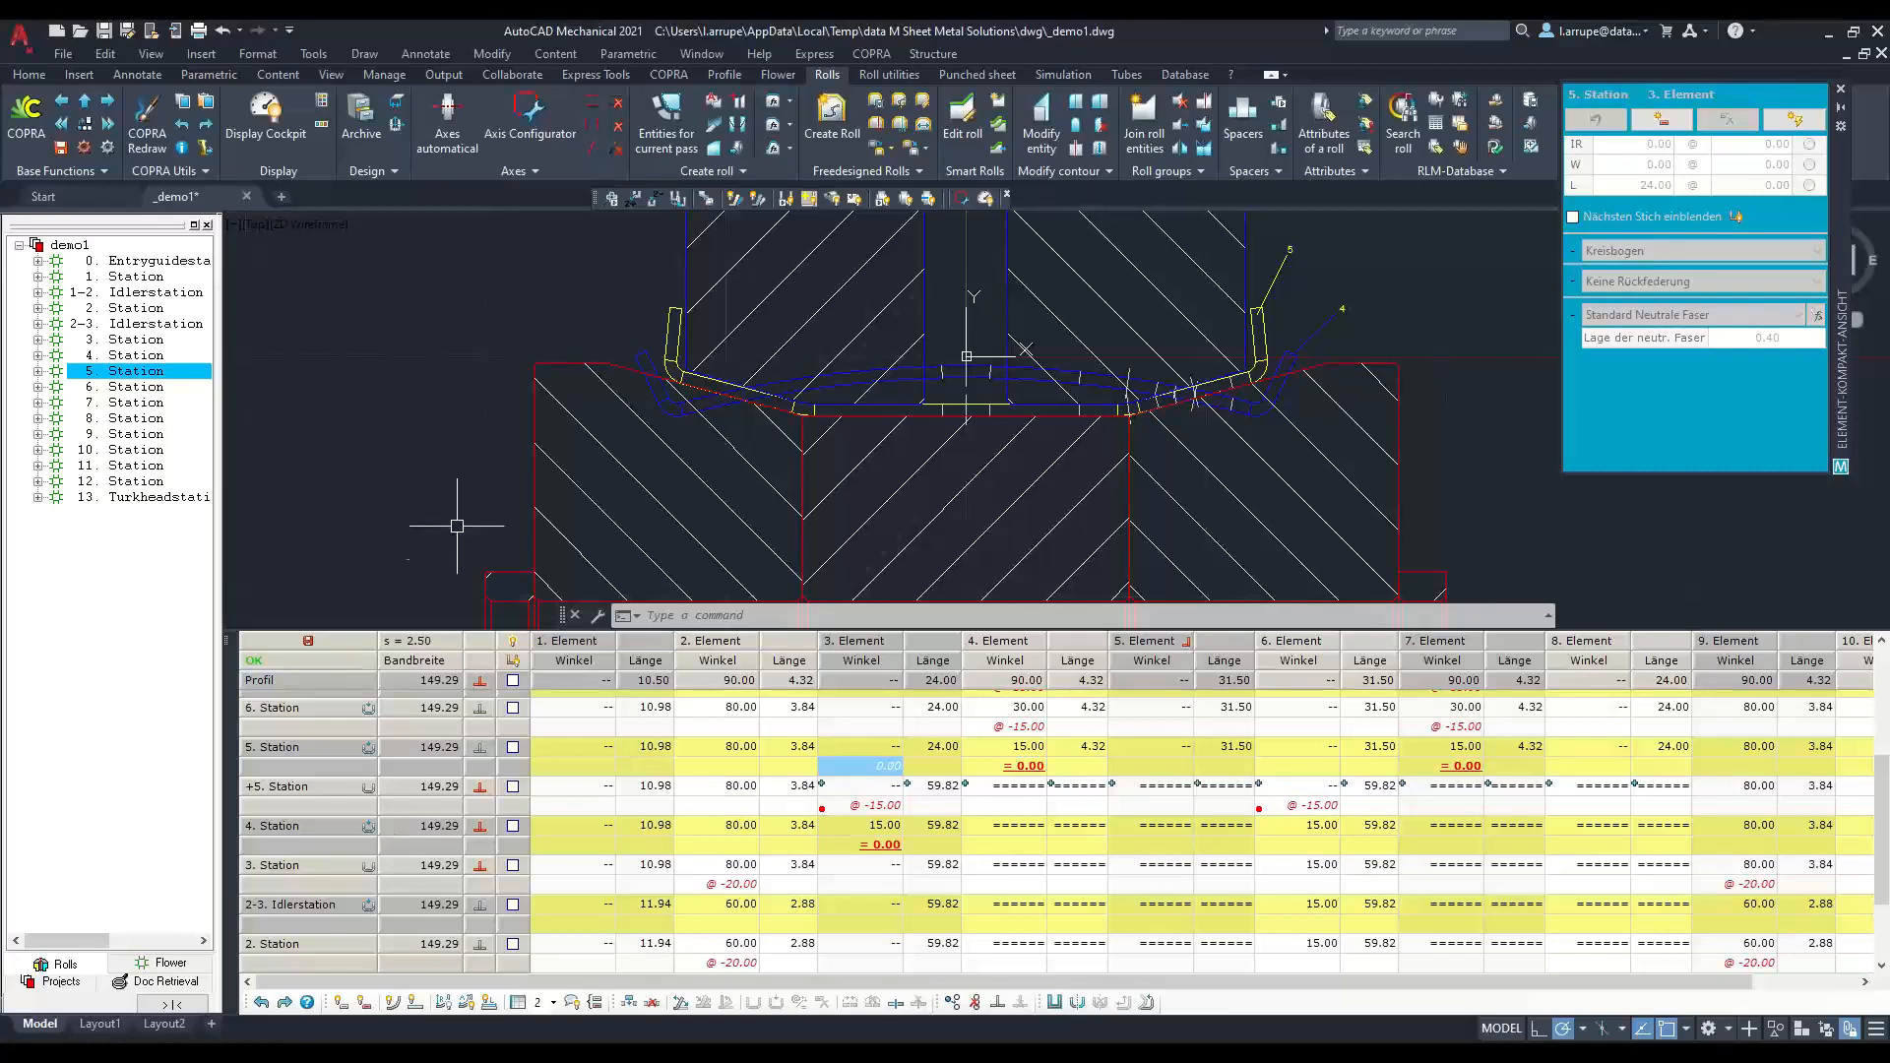
{"action": "left_click", "coordinate": [71, 982]}
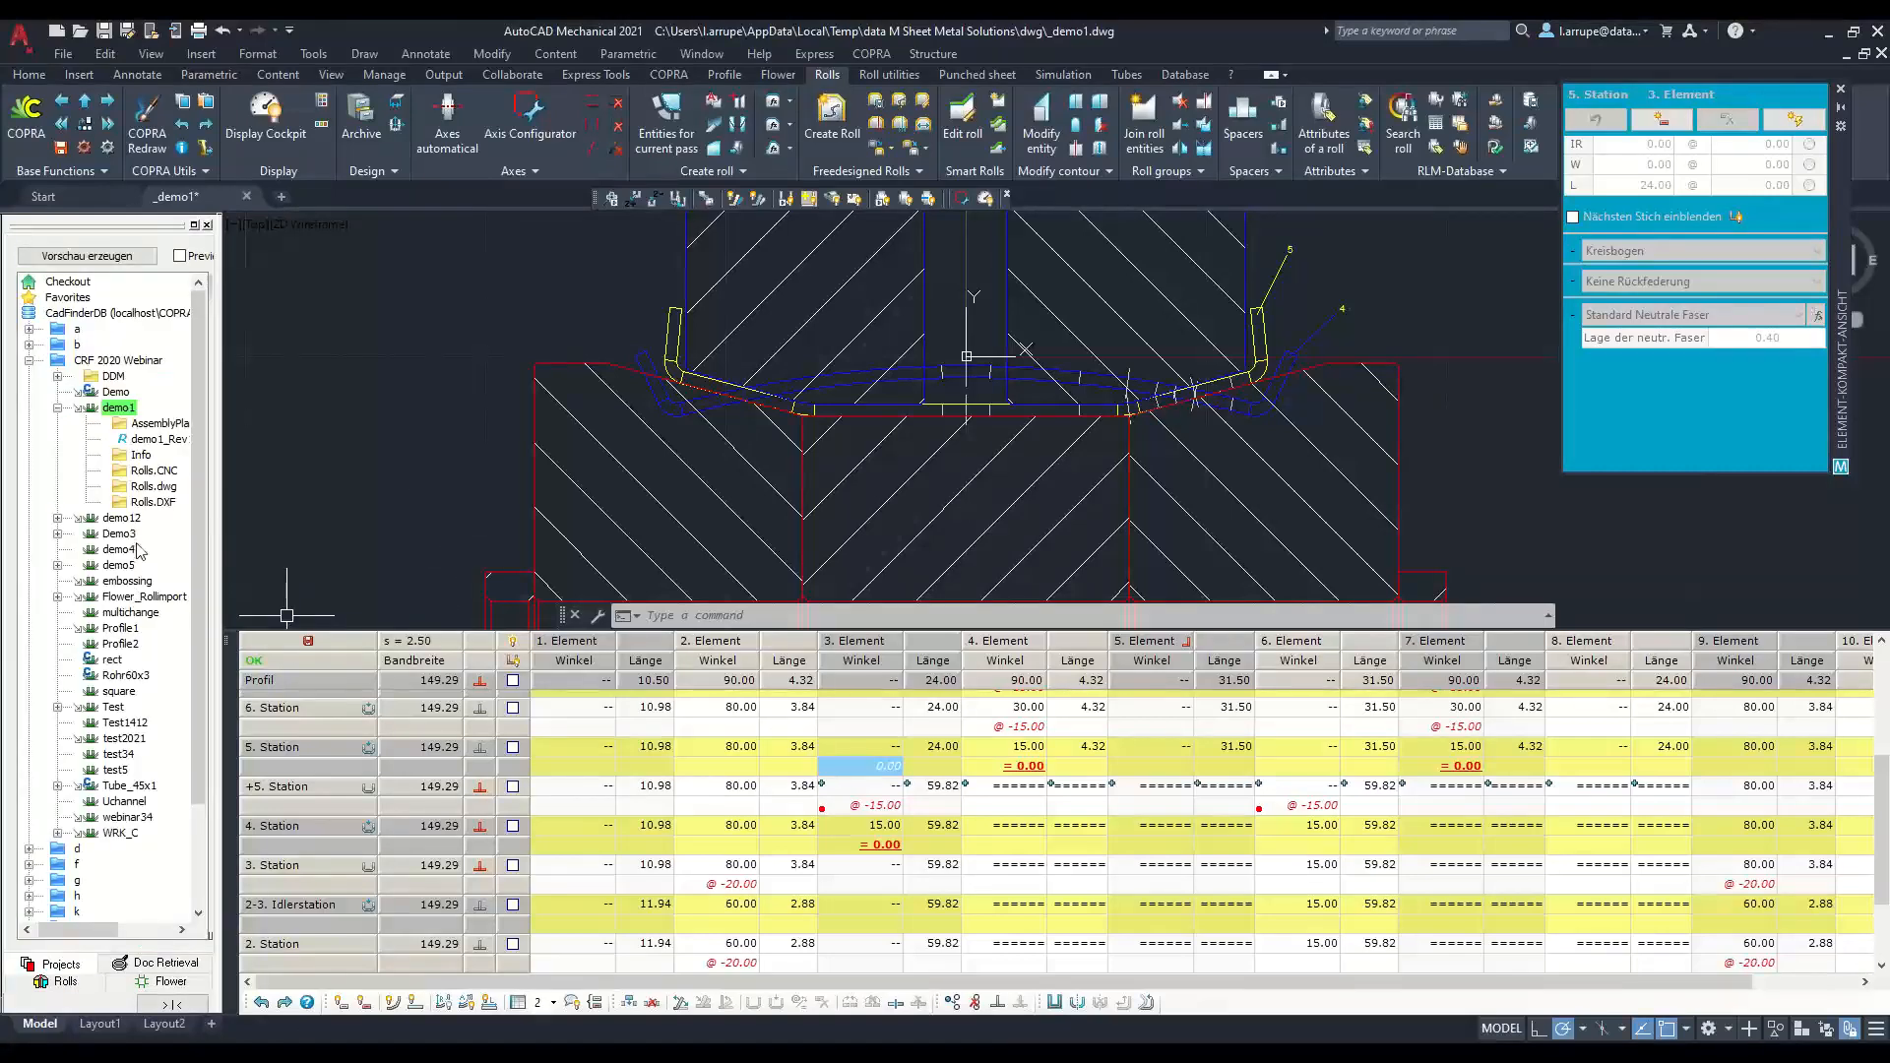
{"action": "scroll", "coordinate": [140, 707], "scroll_direction": "down", "scroll_amount": 3}
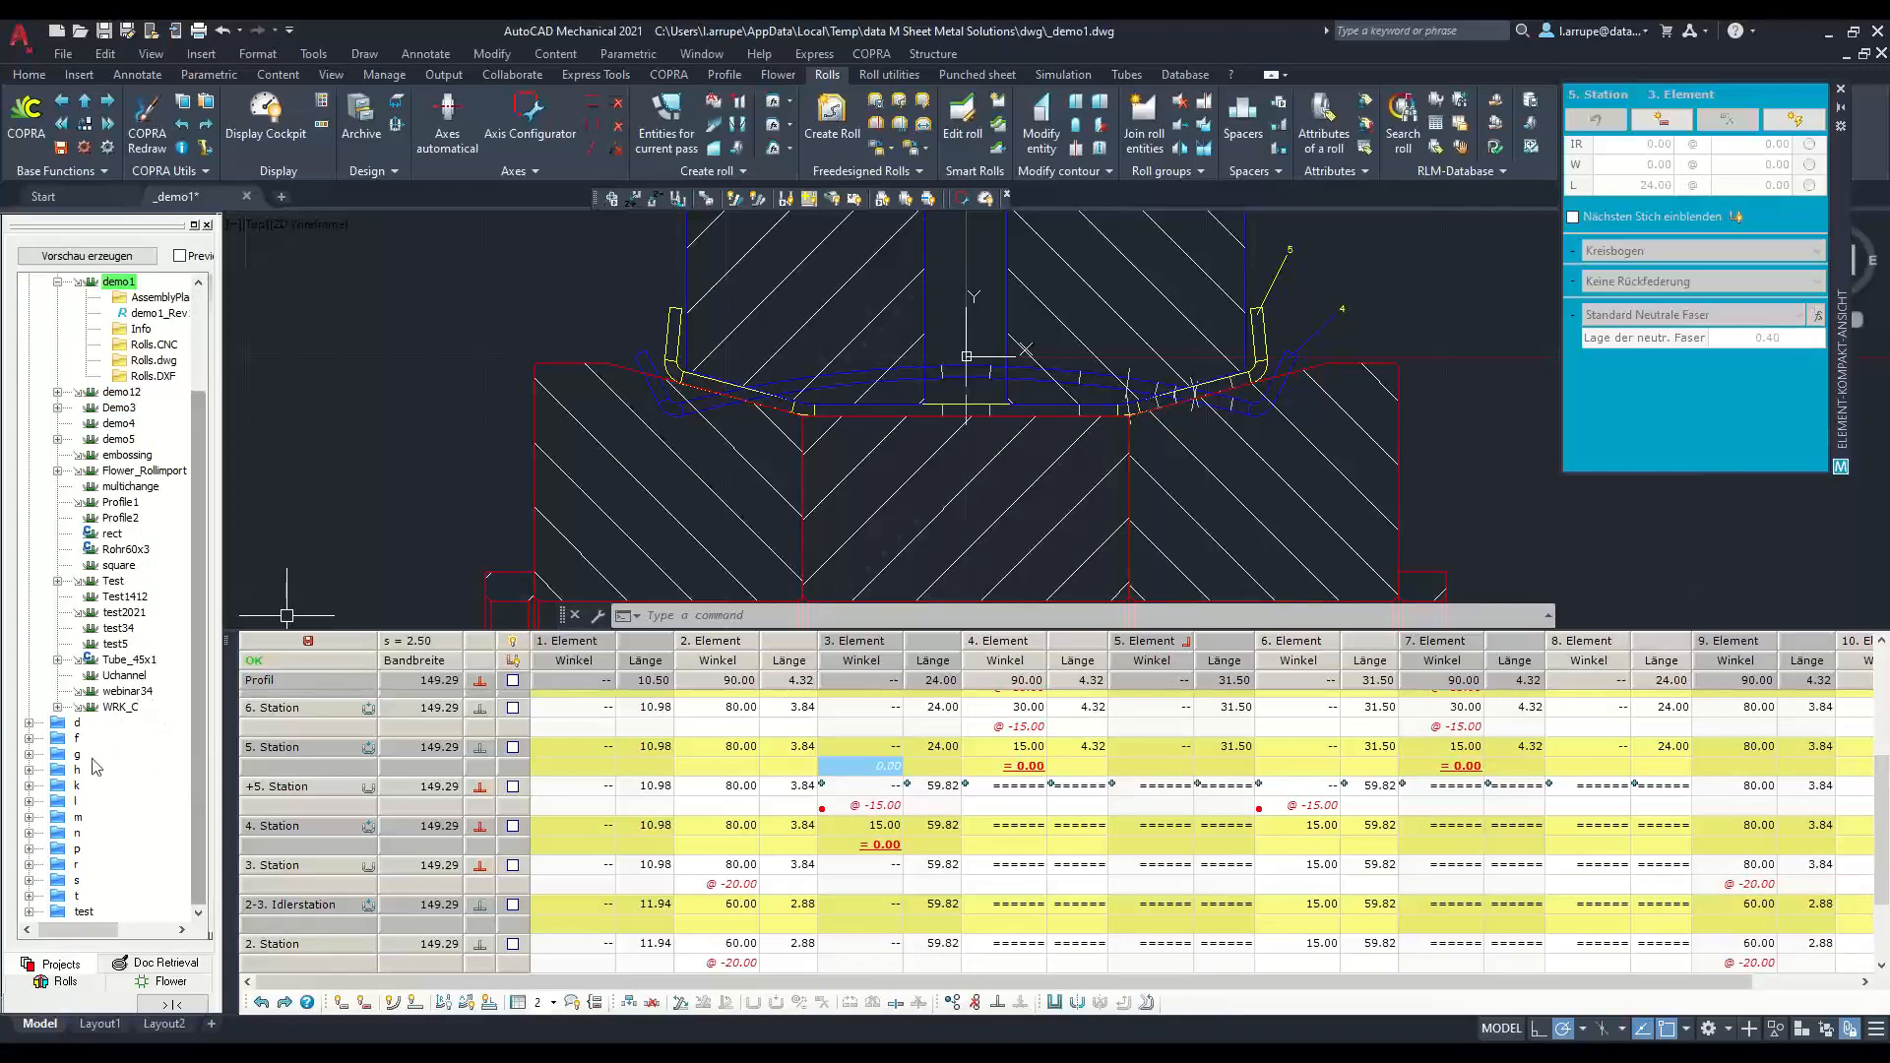
{"action": "scroll", "coordinate": [192, 821], "scroll_direction": "up", "scroll_amount": 15}
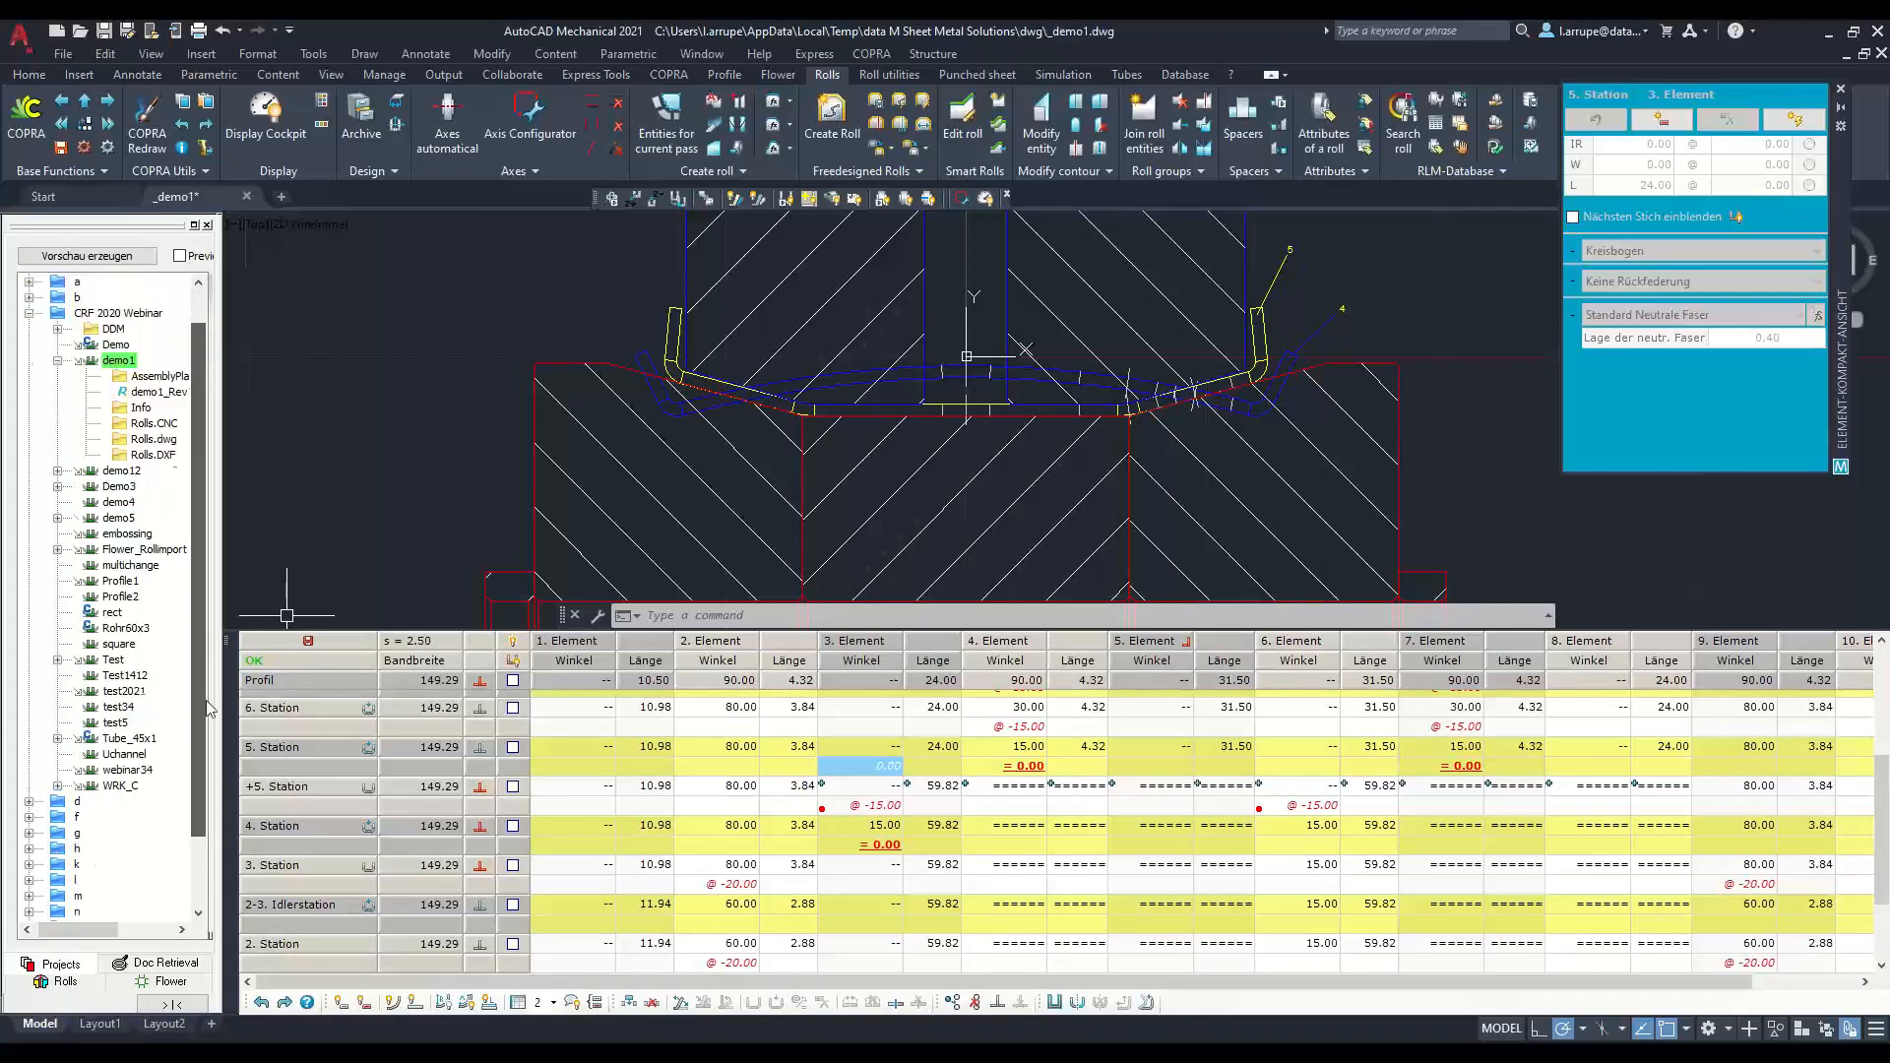
{"action": "right_click", "coordinate": [62, 315]}
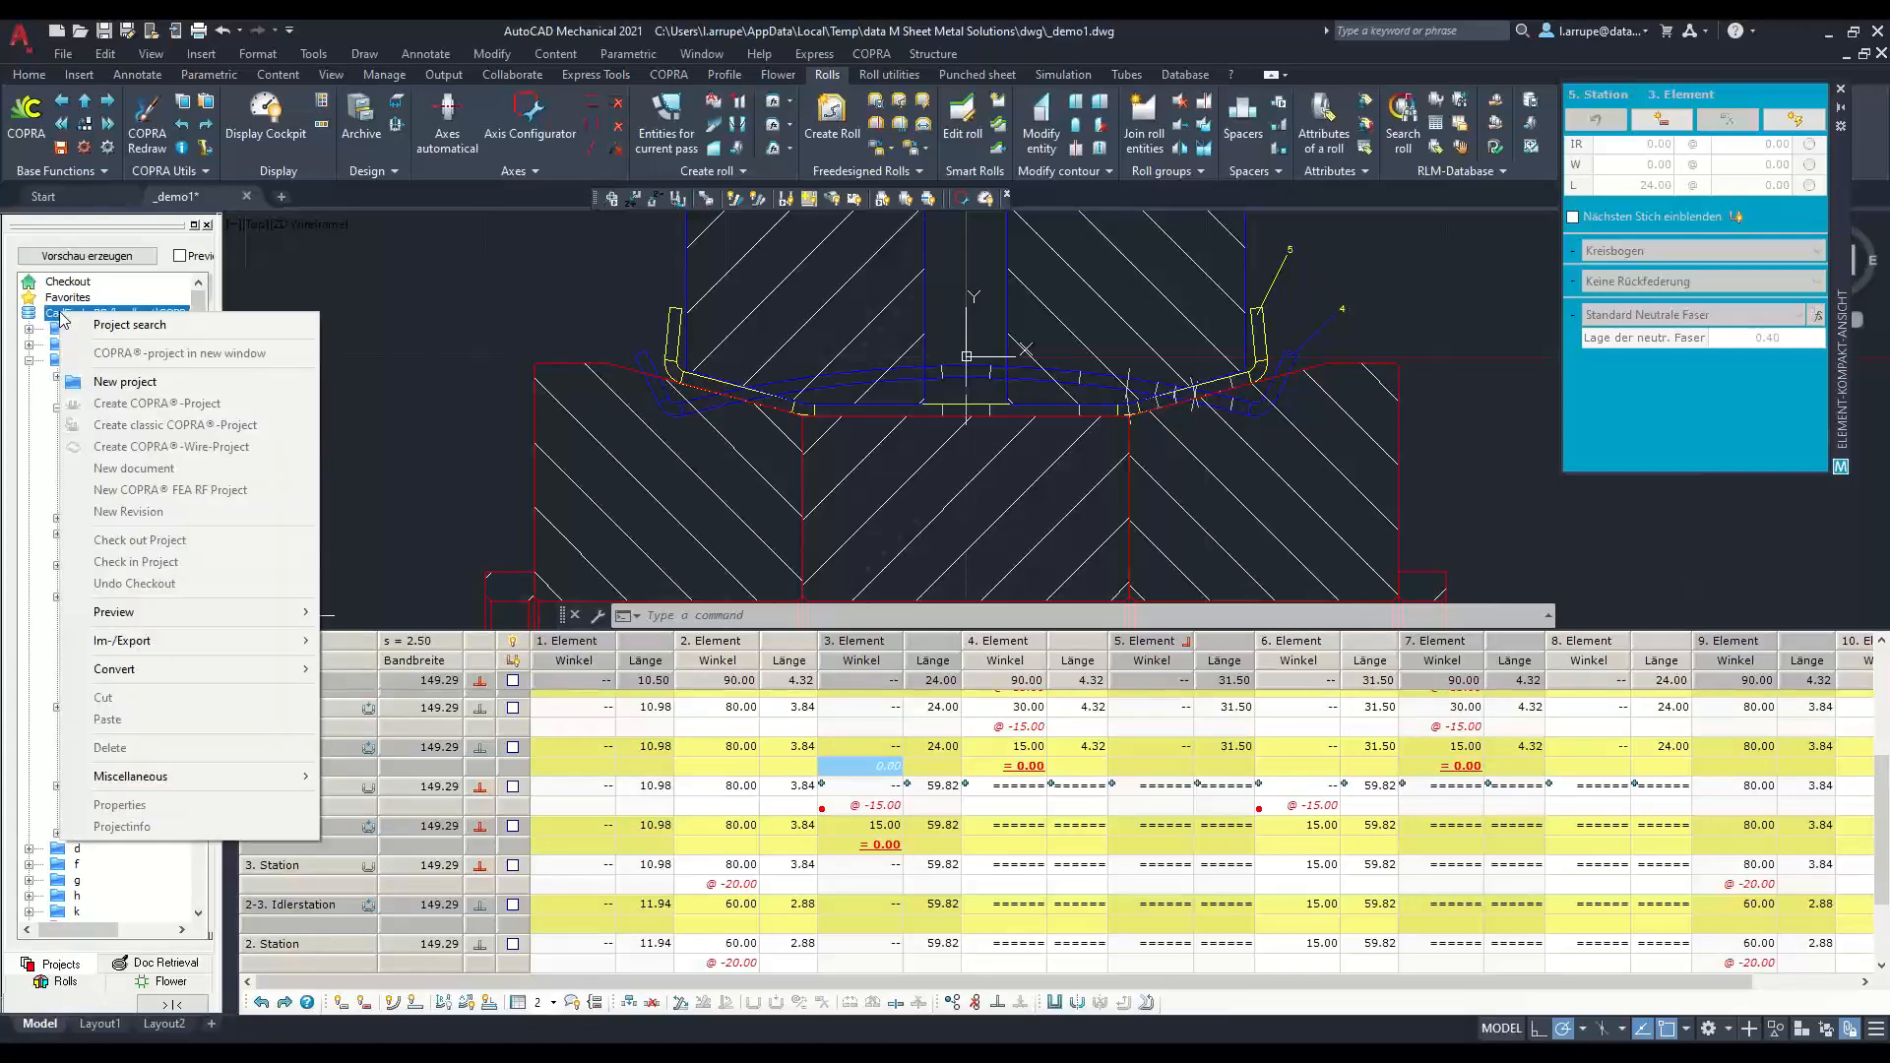
{"action": "left_click", "coordinate": [126, 325]}
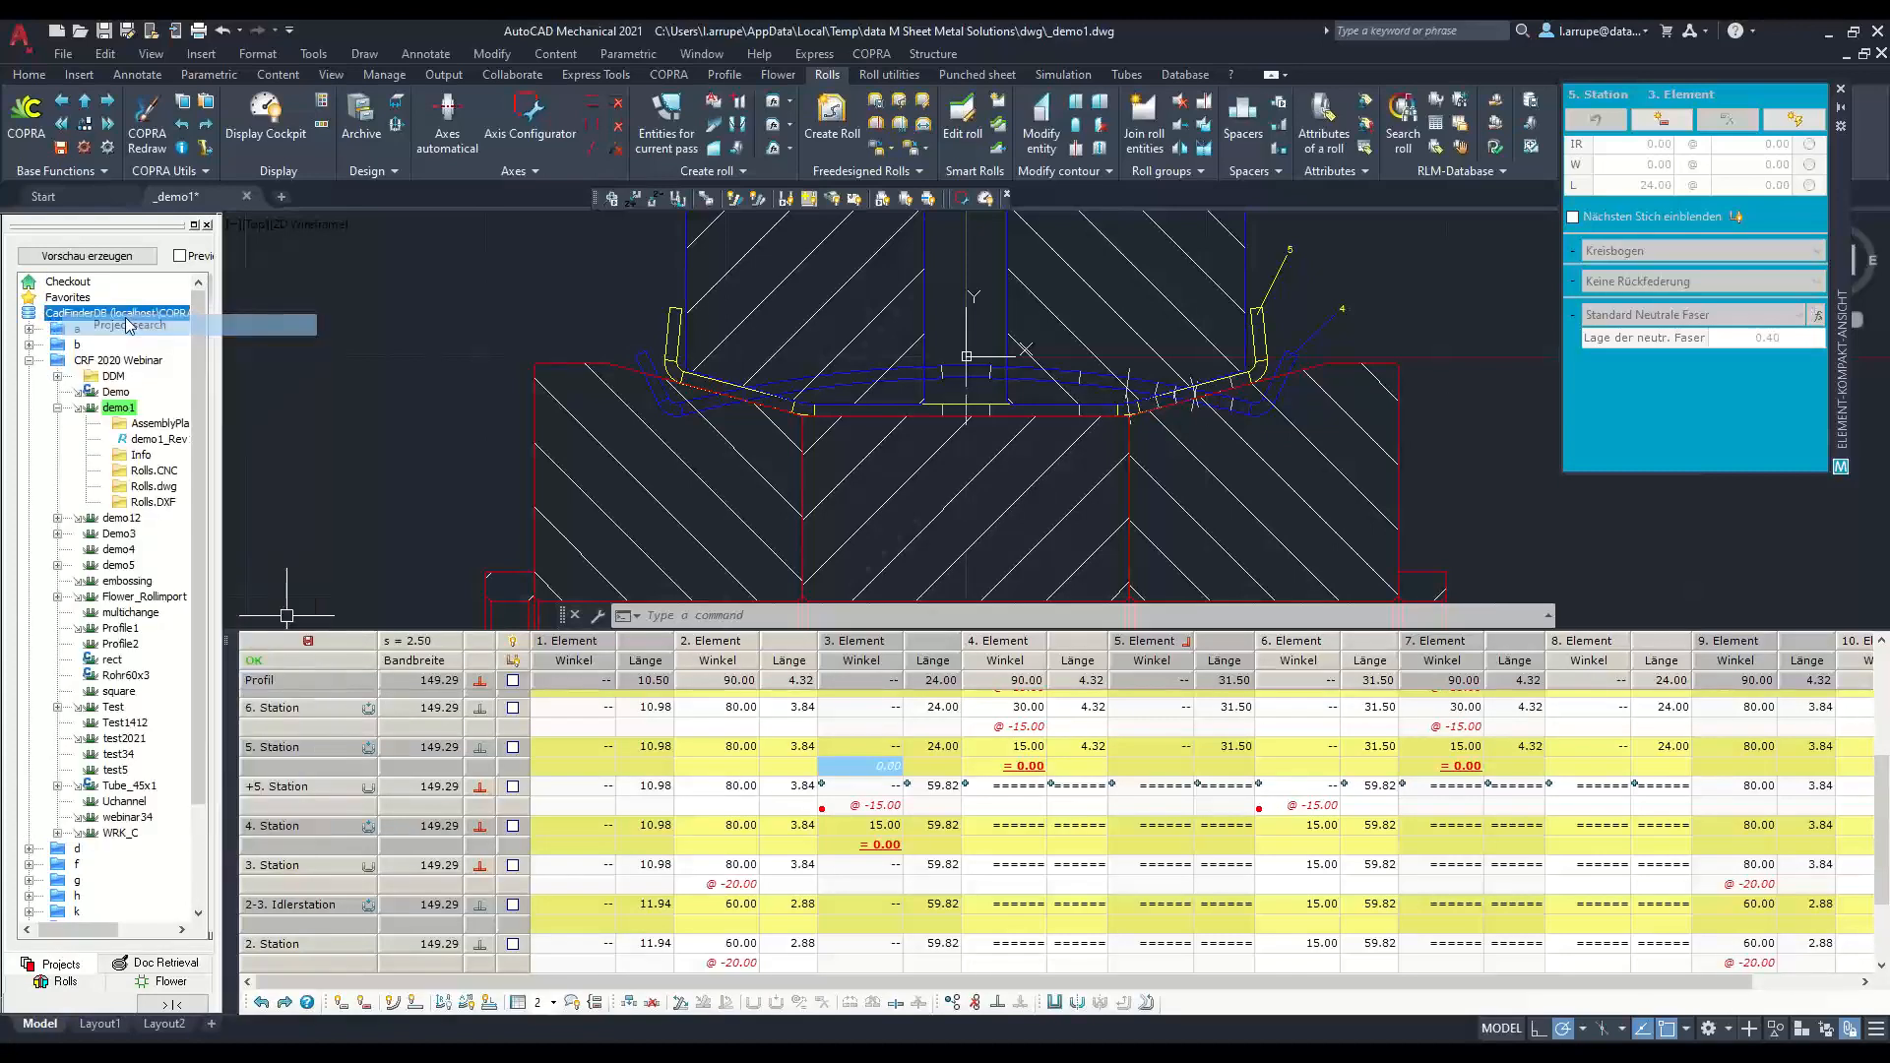
{"action": "type", "text": "*tes*"}
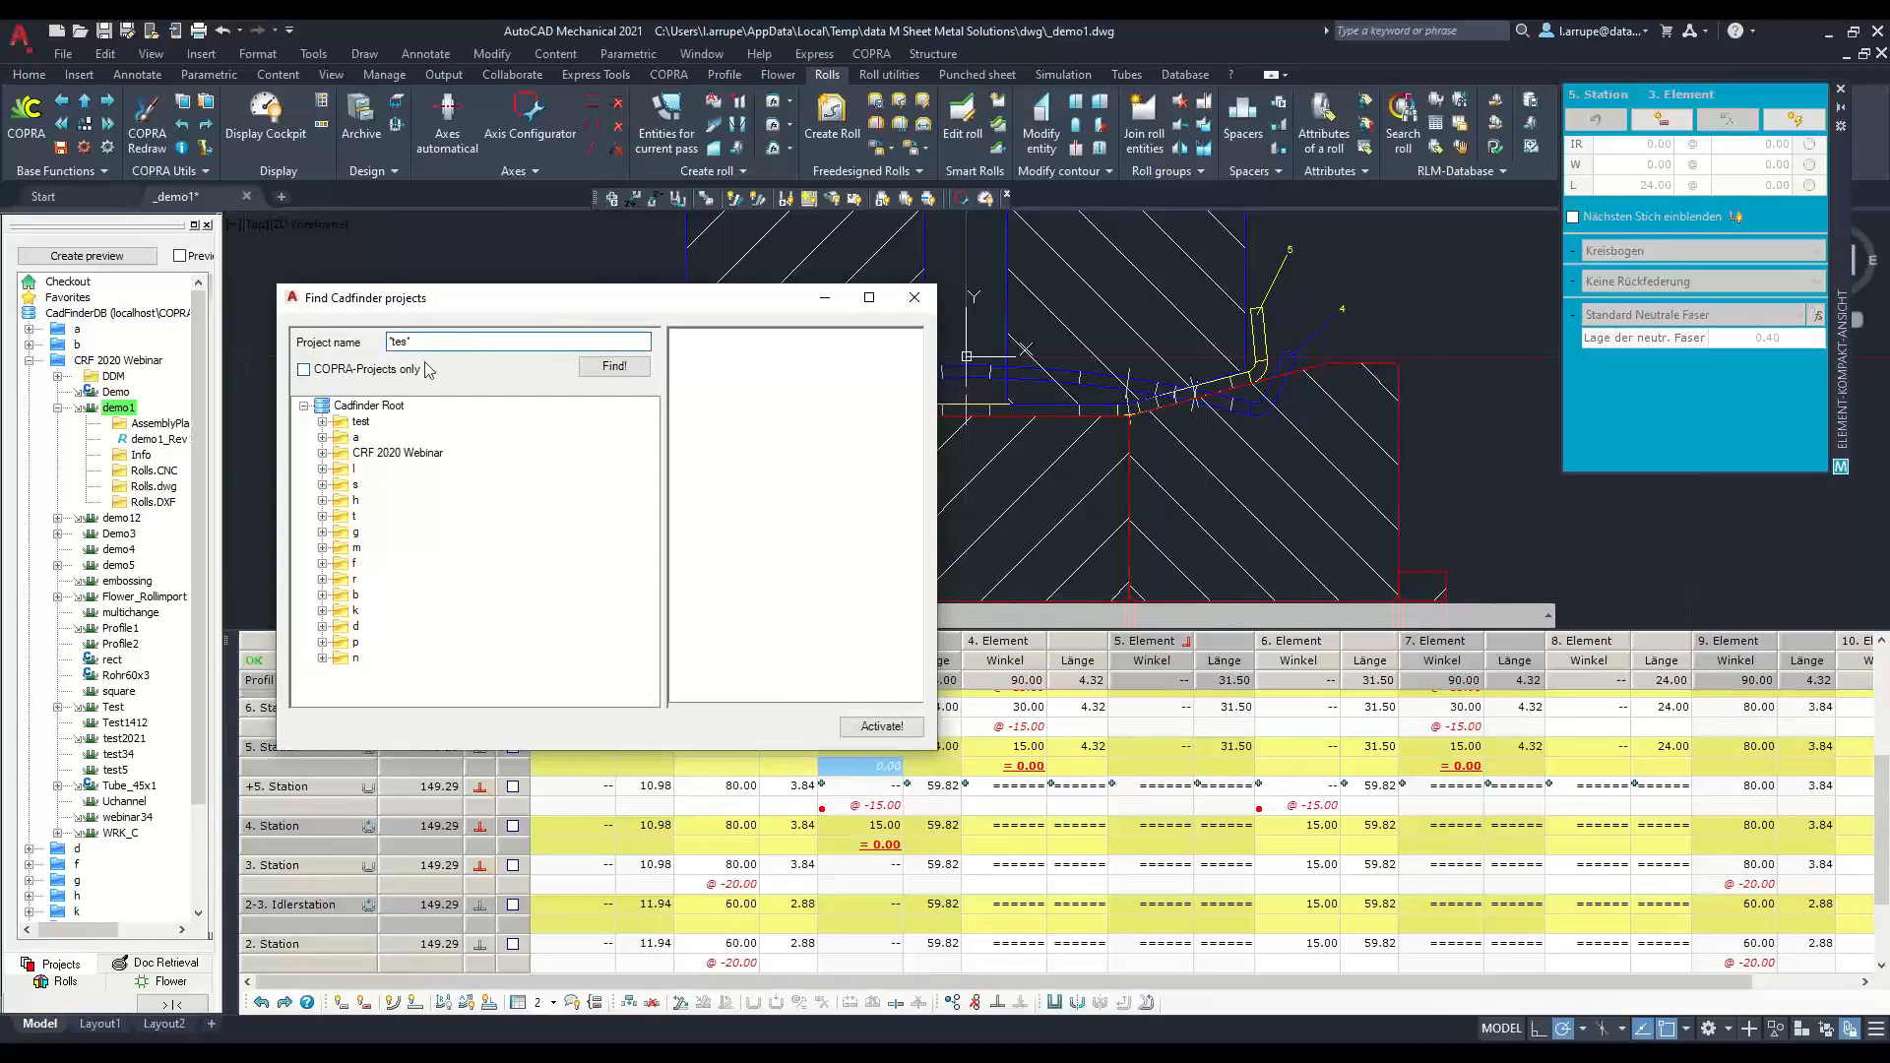
{"action": "key", "text": "Return"}
{"action": "left_click", "coordinate": [387, 340]}
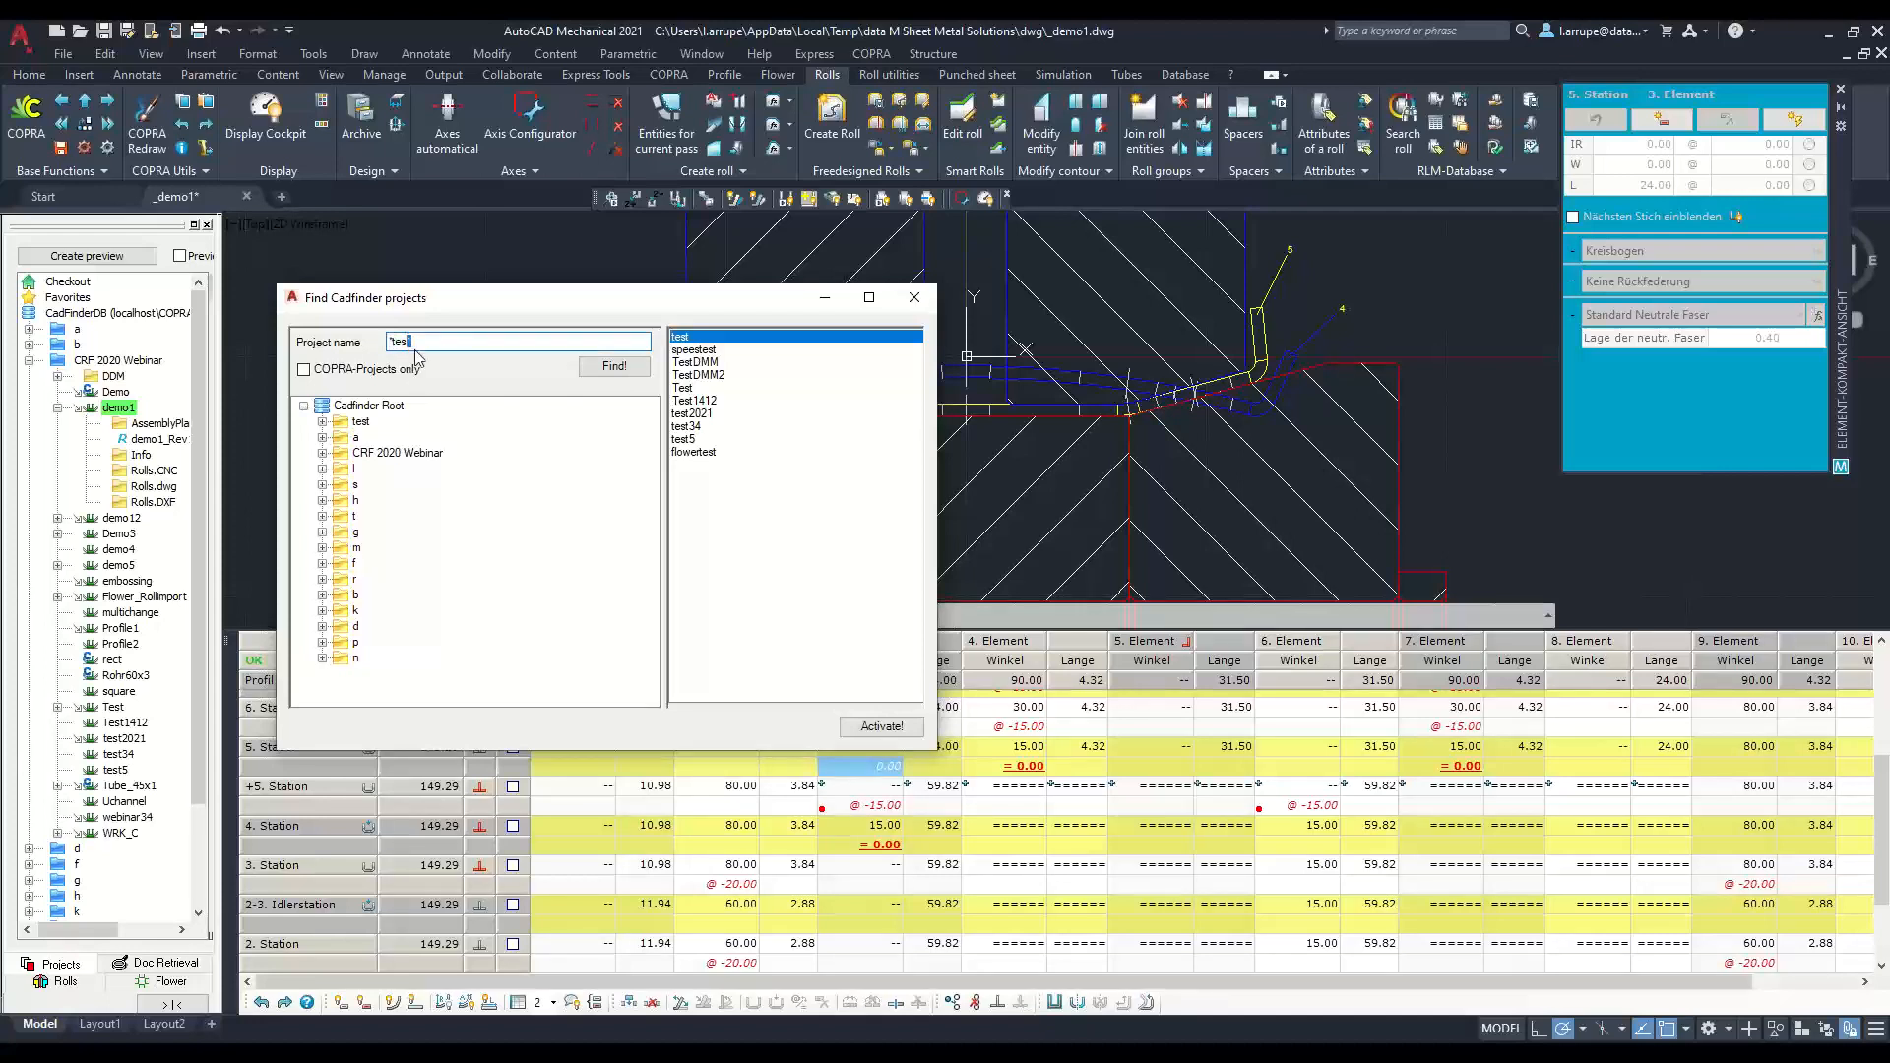
{"action": "type", "text": "*"}
{"action": "double_click", "coordinate": [387, 342]}
Step: Locate the found projects speestest, TestDMM2 and test2021 in the CadFinder project tree and look through the surrounding projects
{"action": "left_click", "coordinate": [695, 349]}
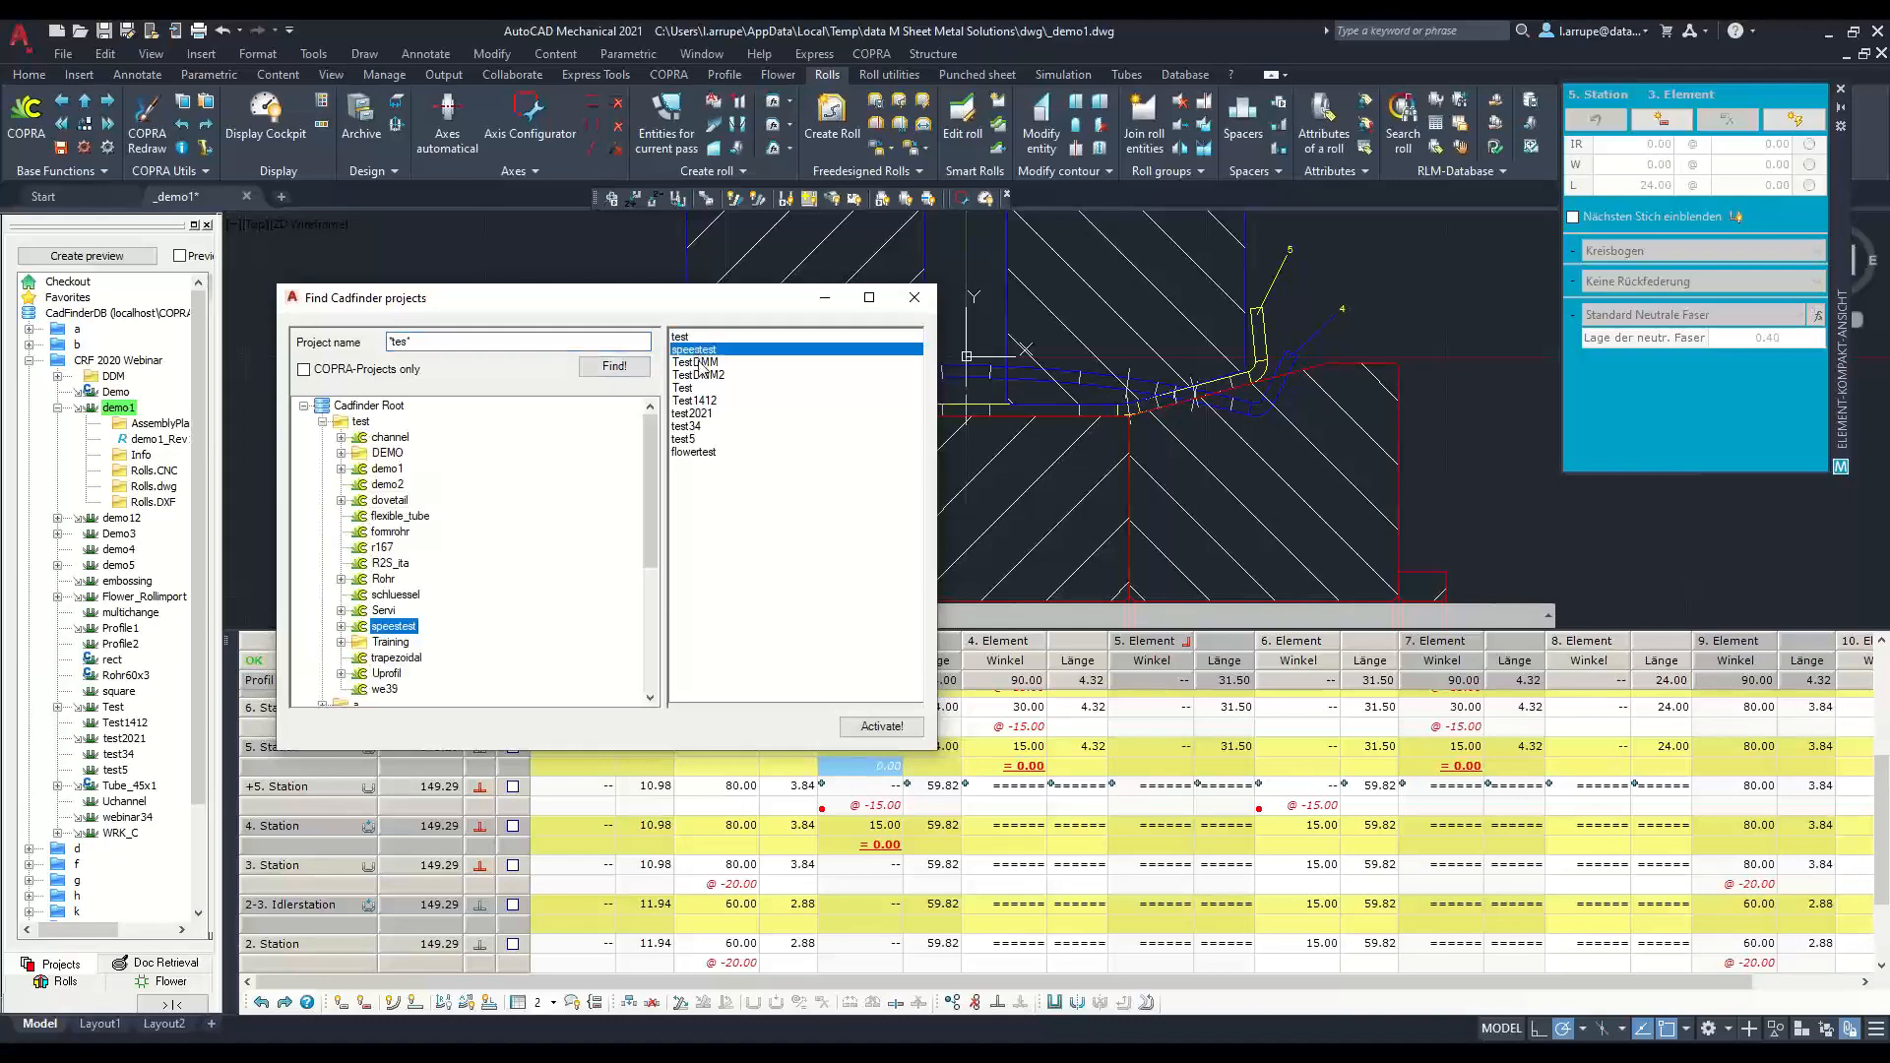
{"action": "left_click", "coordinate": [698, 376]}
{"action": "left_click", "coordinate": [702, 413]}
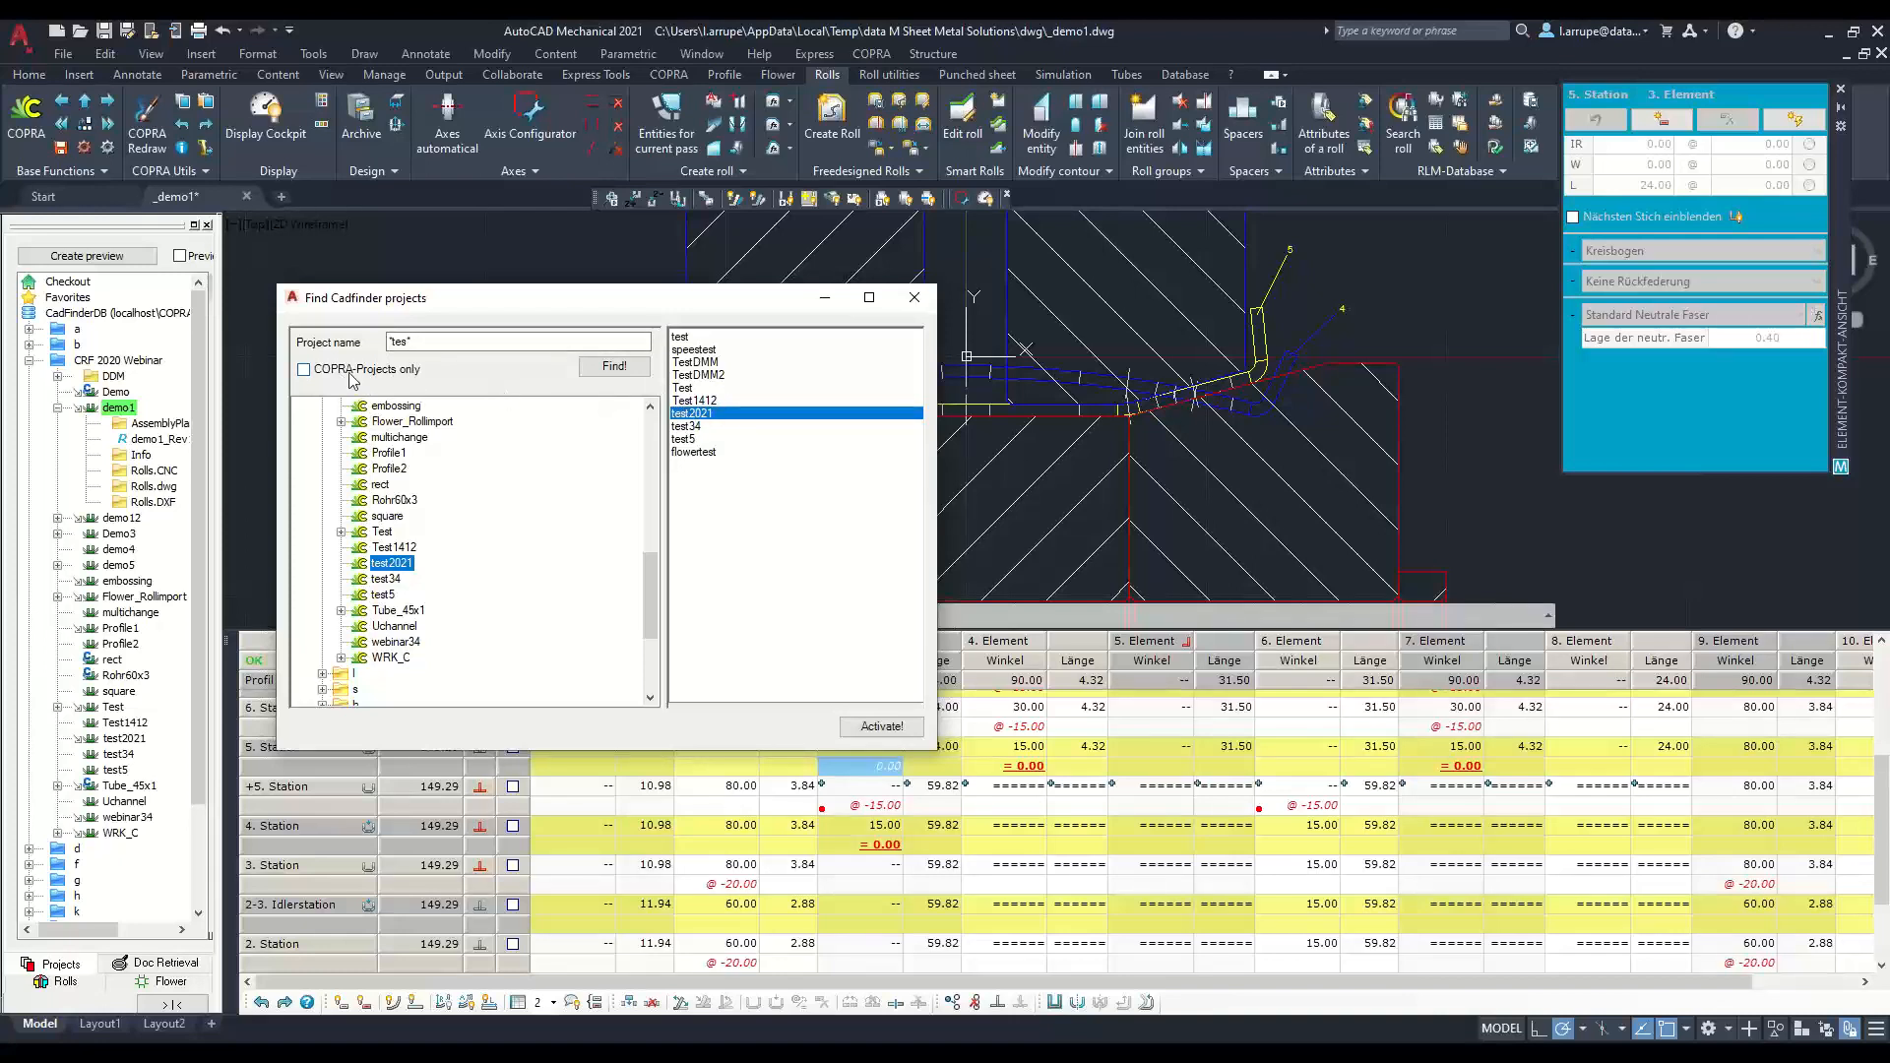
{"action": "scroll", "coordinate": [434, 558], "scroll_direction": "up", "scroll_amount": 3}
{"action": "scroll", "coordinate": [434, 558], "scroll_direction": "down", "scroll_amount": 1}
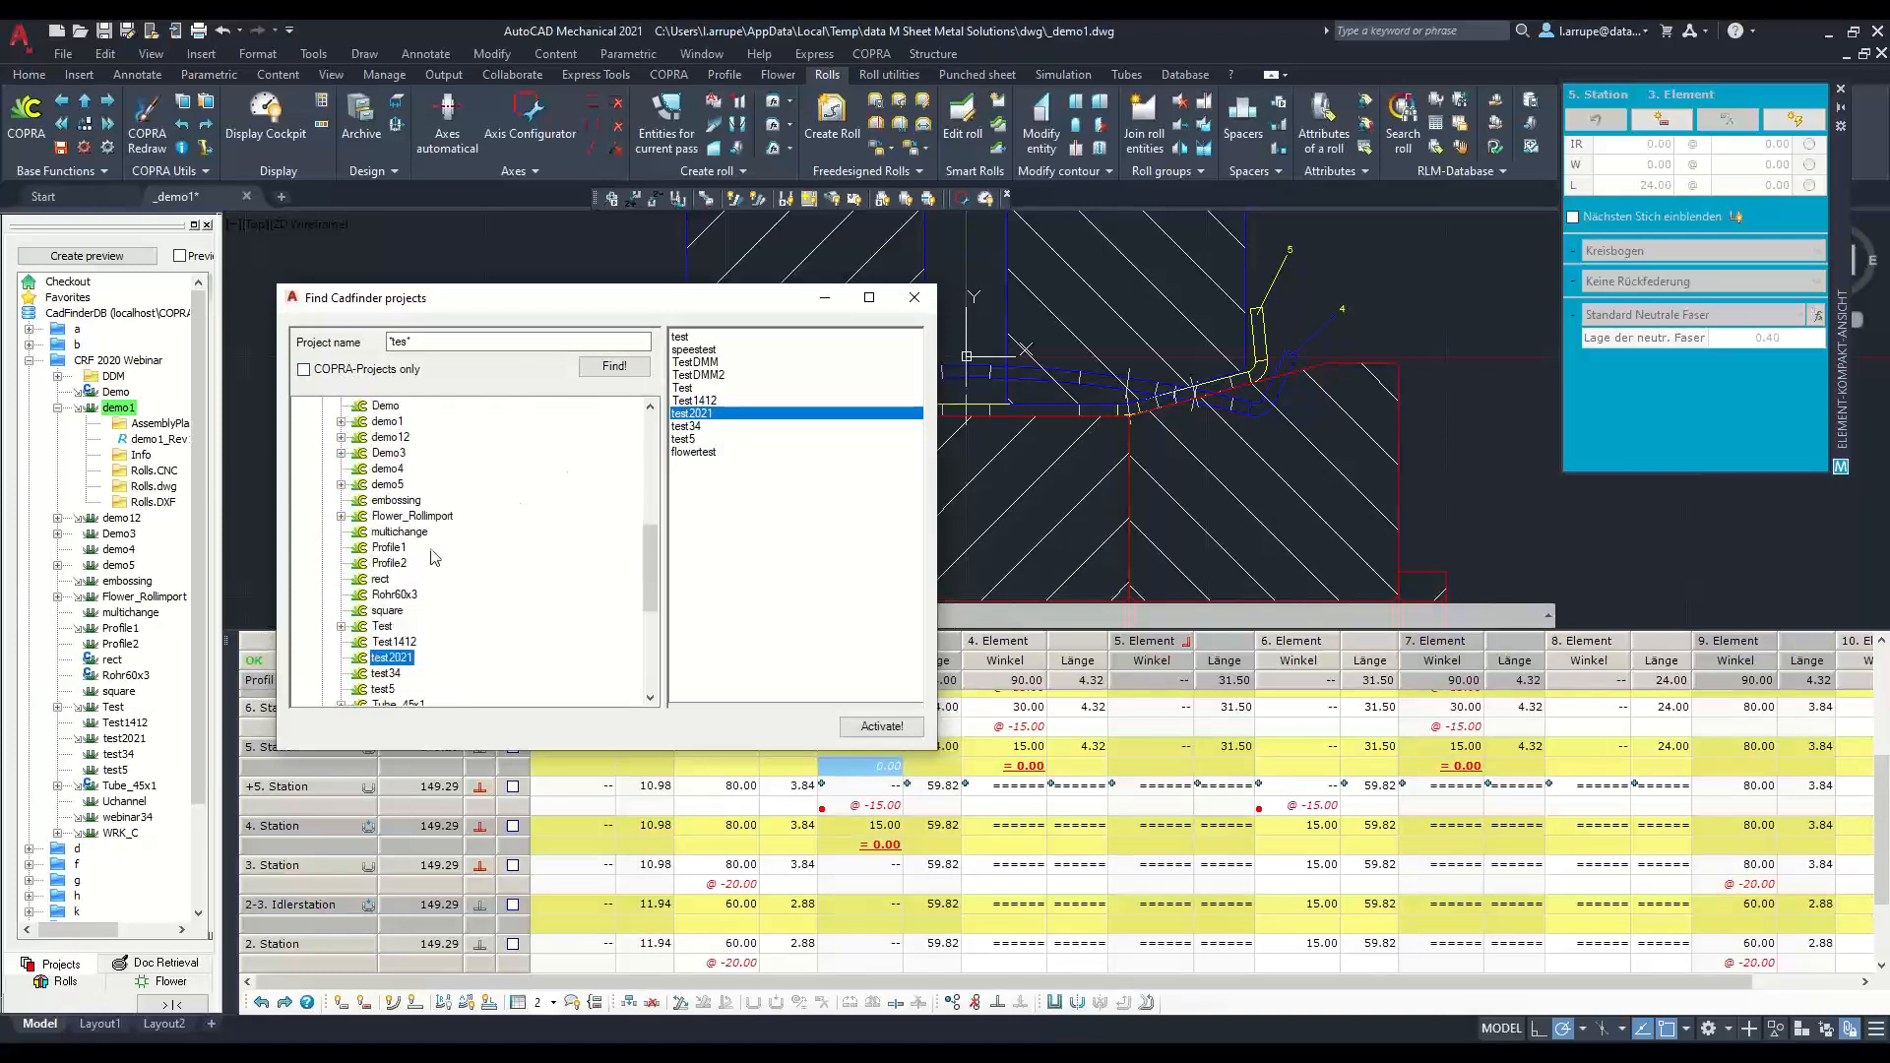
{"action": "scroll", "coordinate": [434, 558], "scroll_direction": "up", "scroll_amount": 1}
{"action": "scroll", "coordinate": [399, 492], "scroll_direction": "down", "scroll_amount": 3}
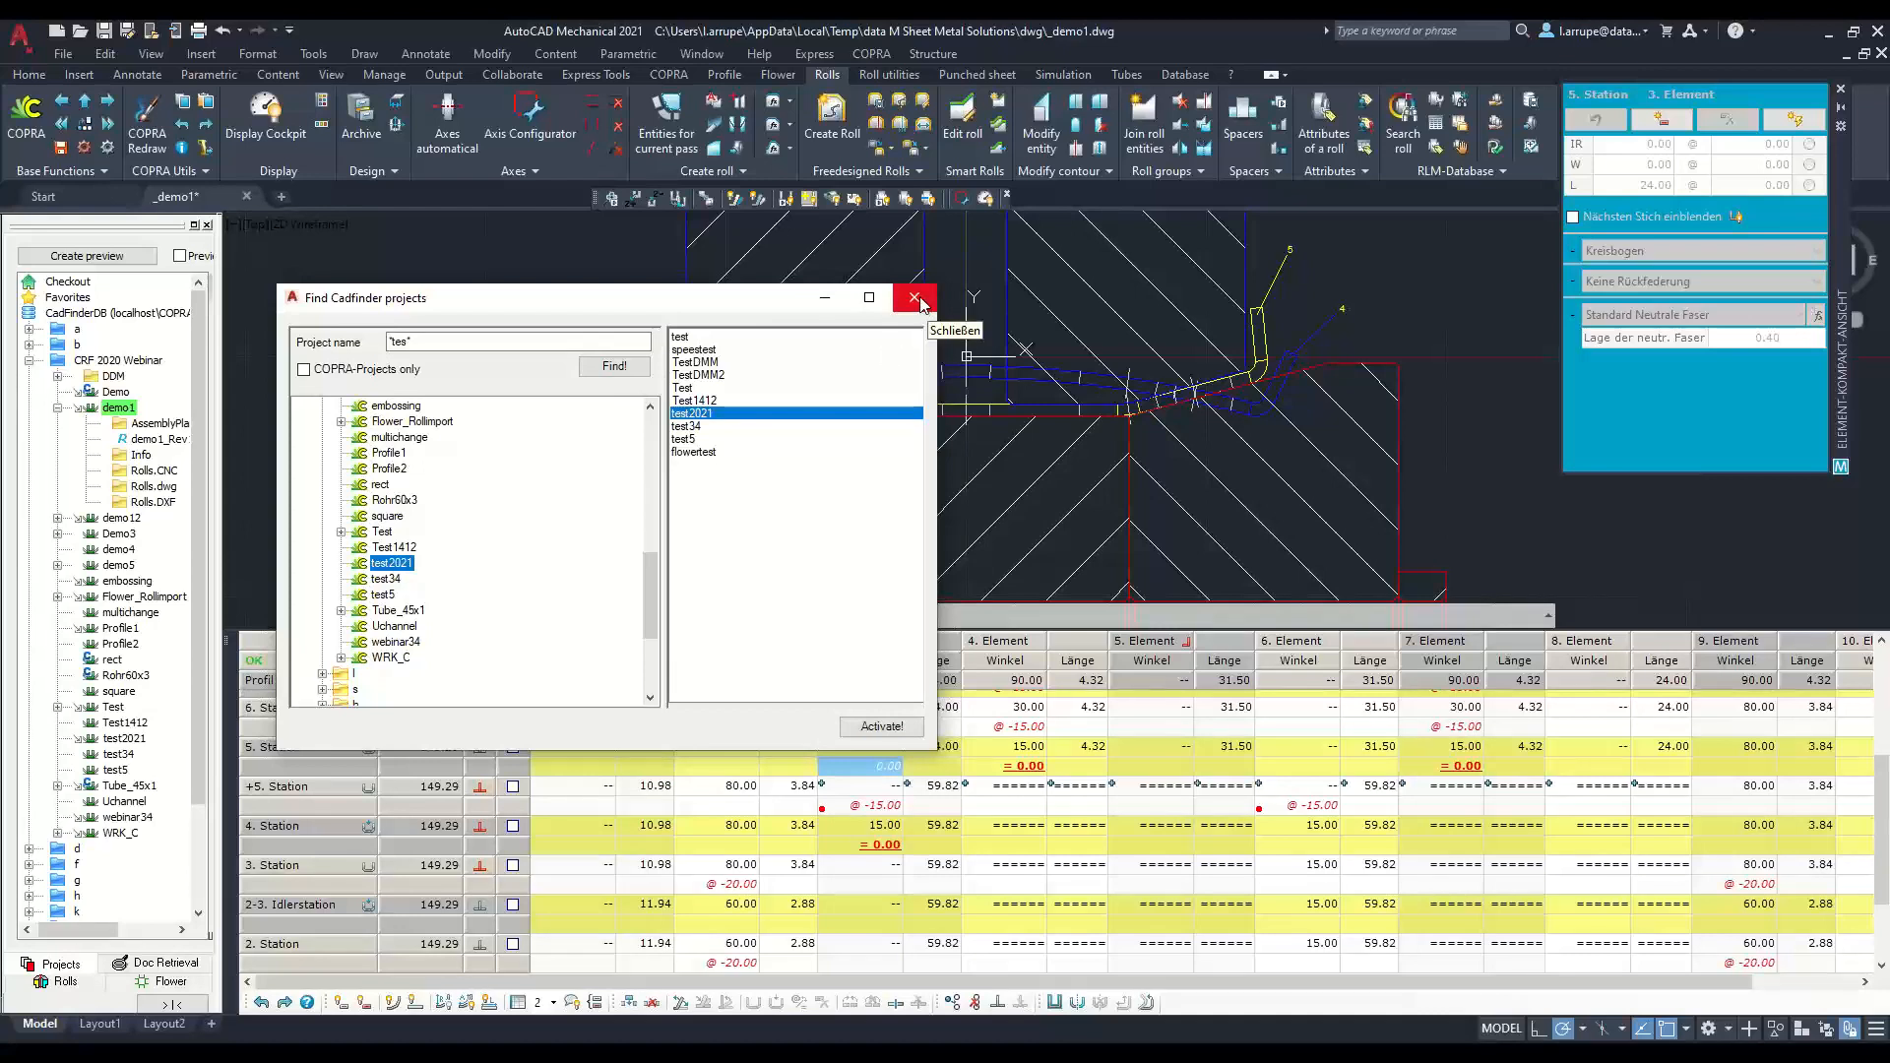
Step: Search the CadFinder projects for the exact name demo and locate the found Demo project in the project tree
{"action": "double_click", "coordinate": [400, 341]}
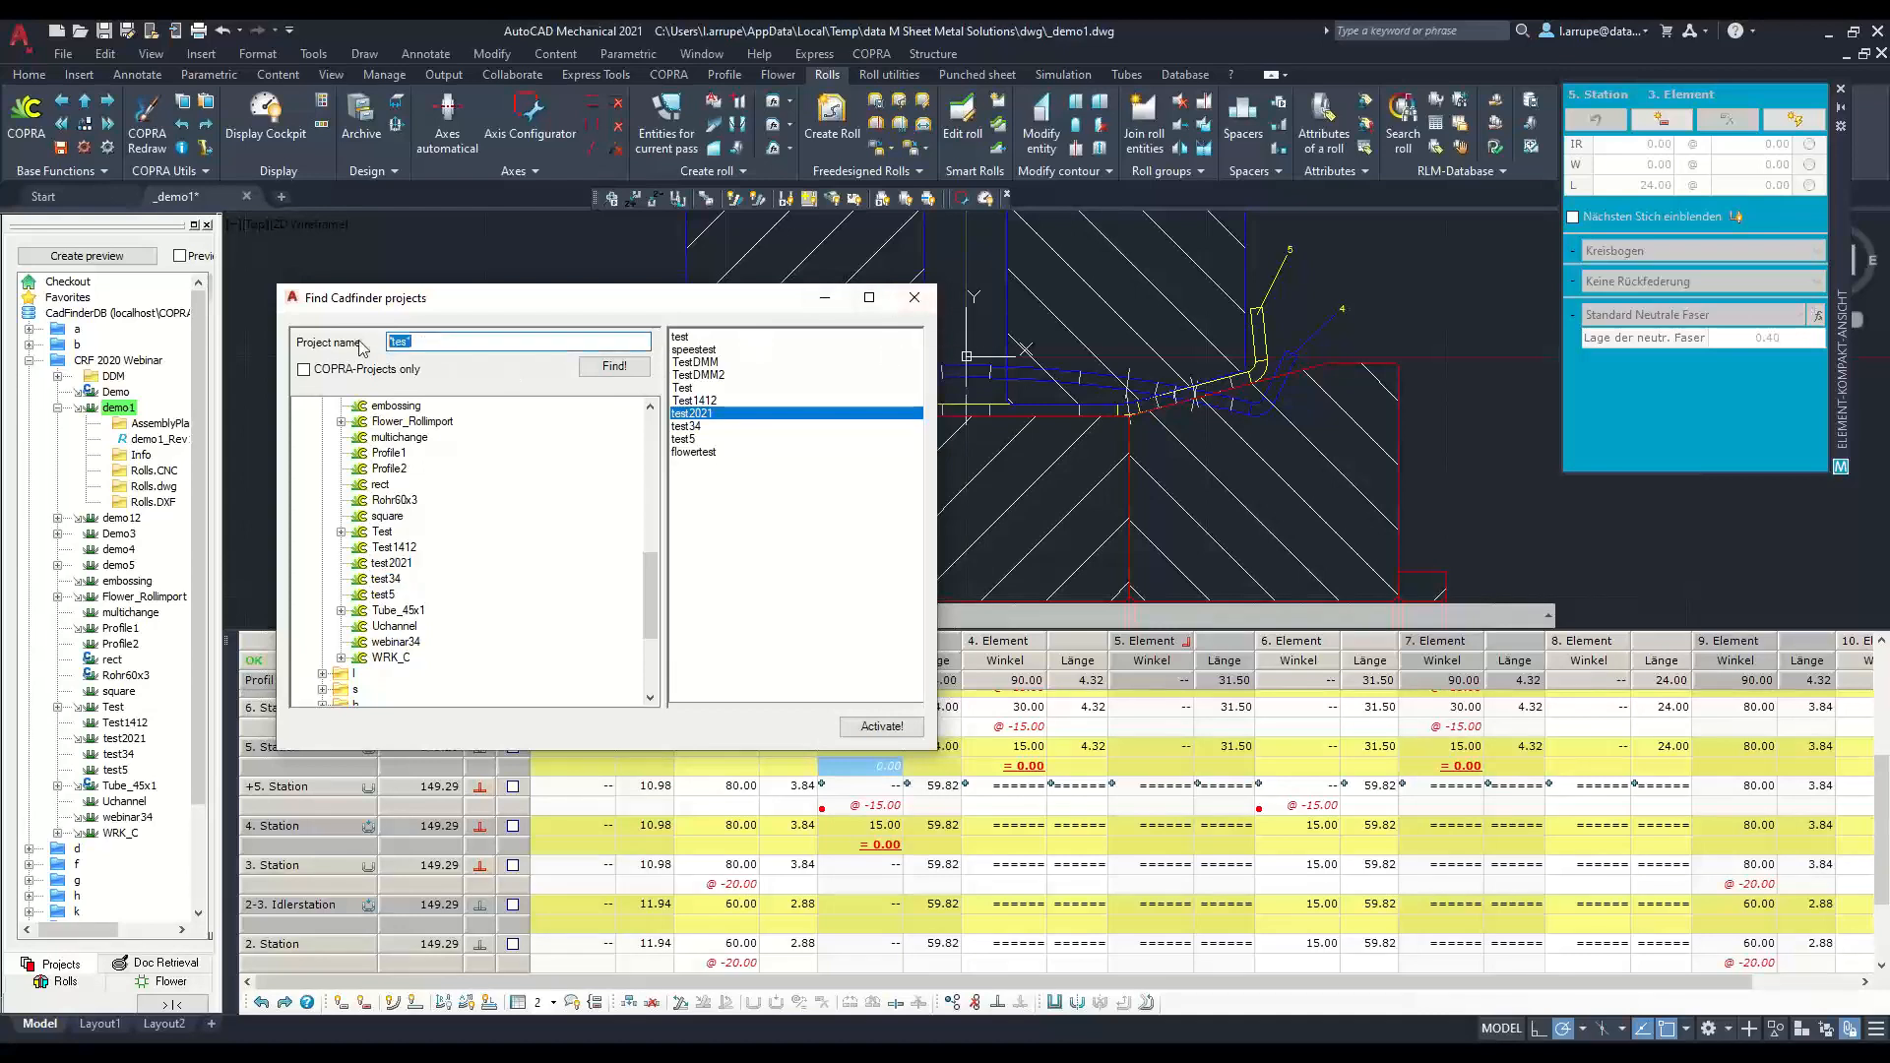
{"action": "type", "text": "demo"}
{"action": "key", "text": "Return"}
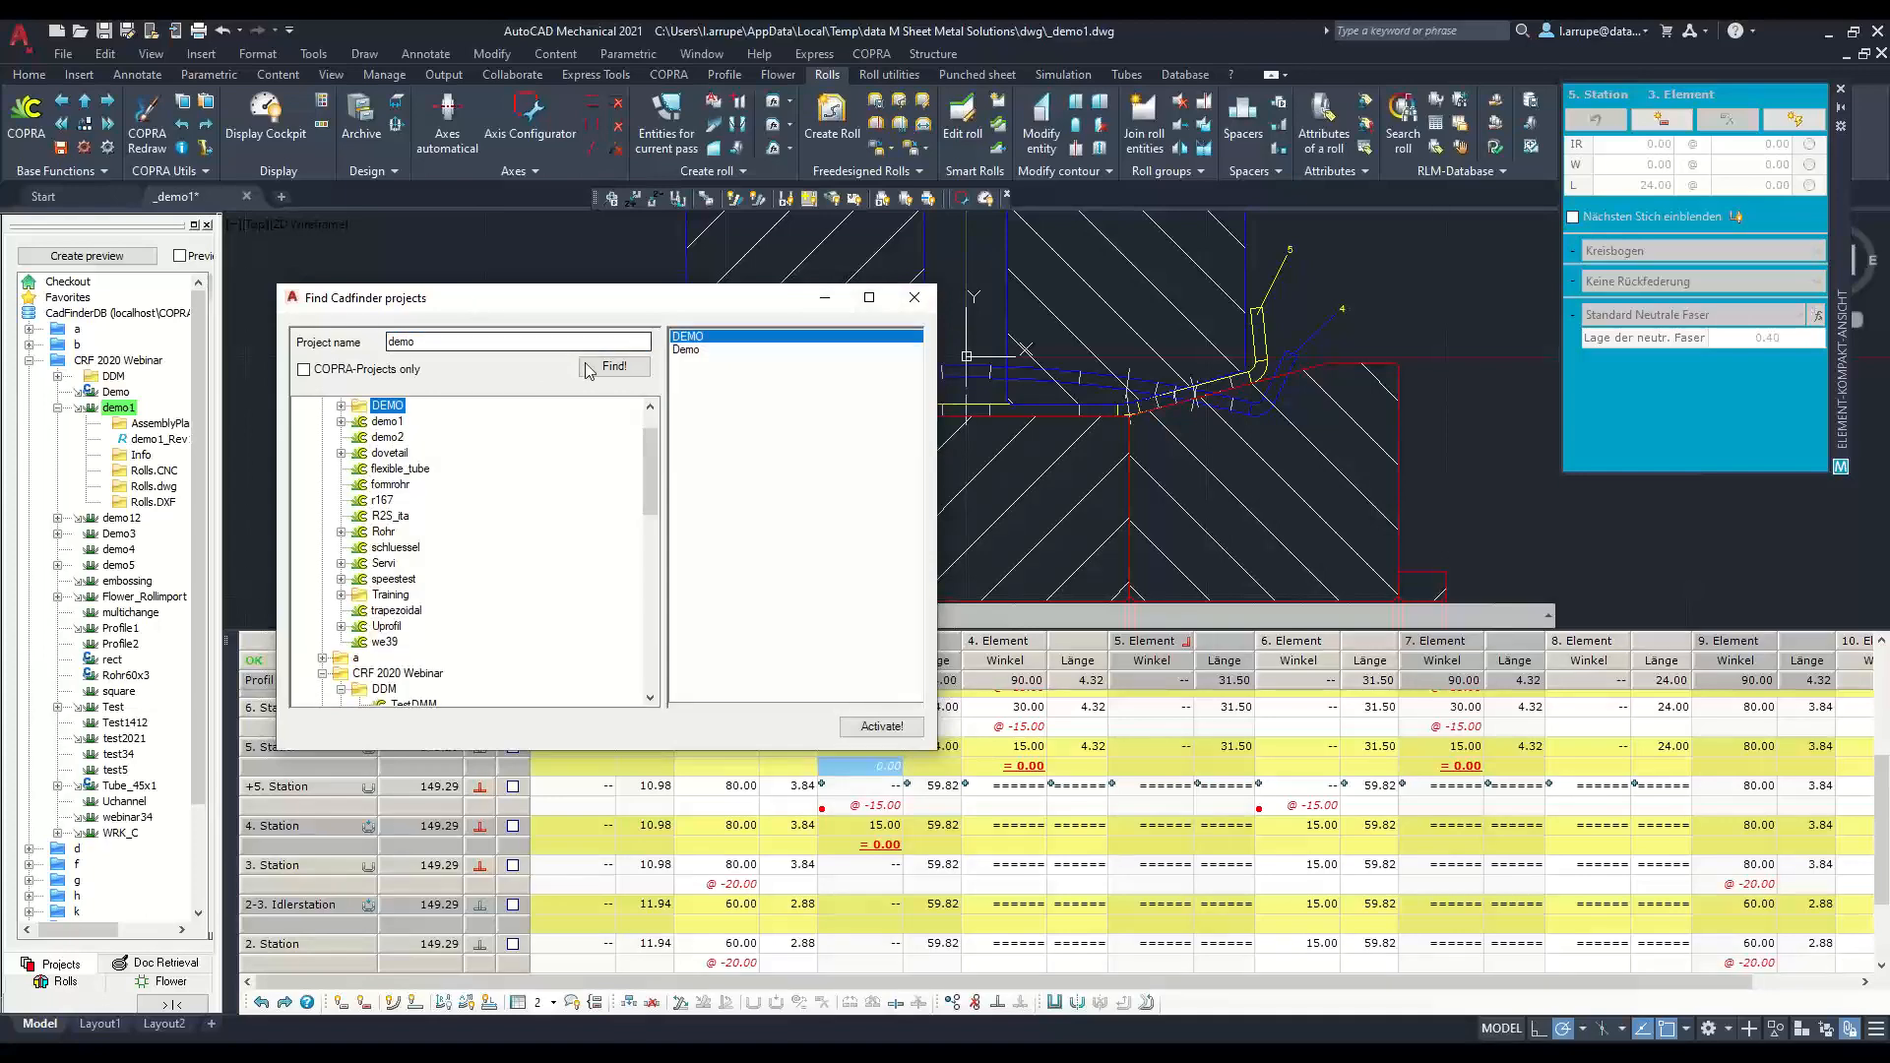
{"action": "left_click", "coordinate": [688, 351]}
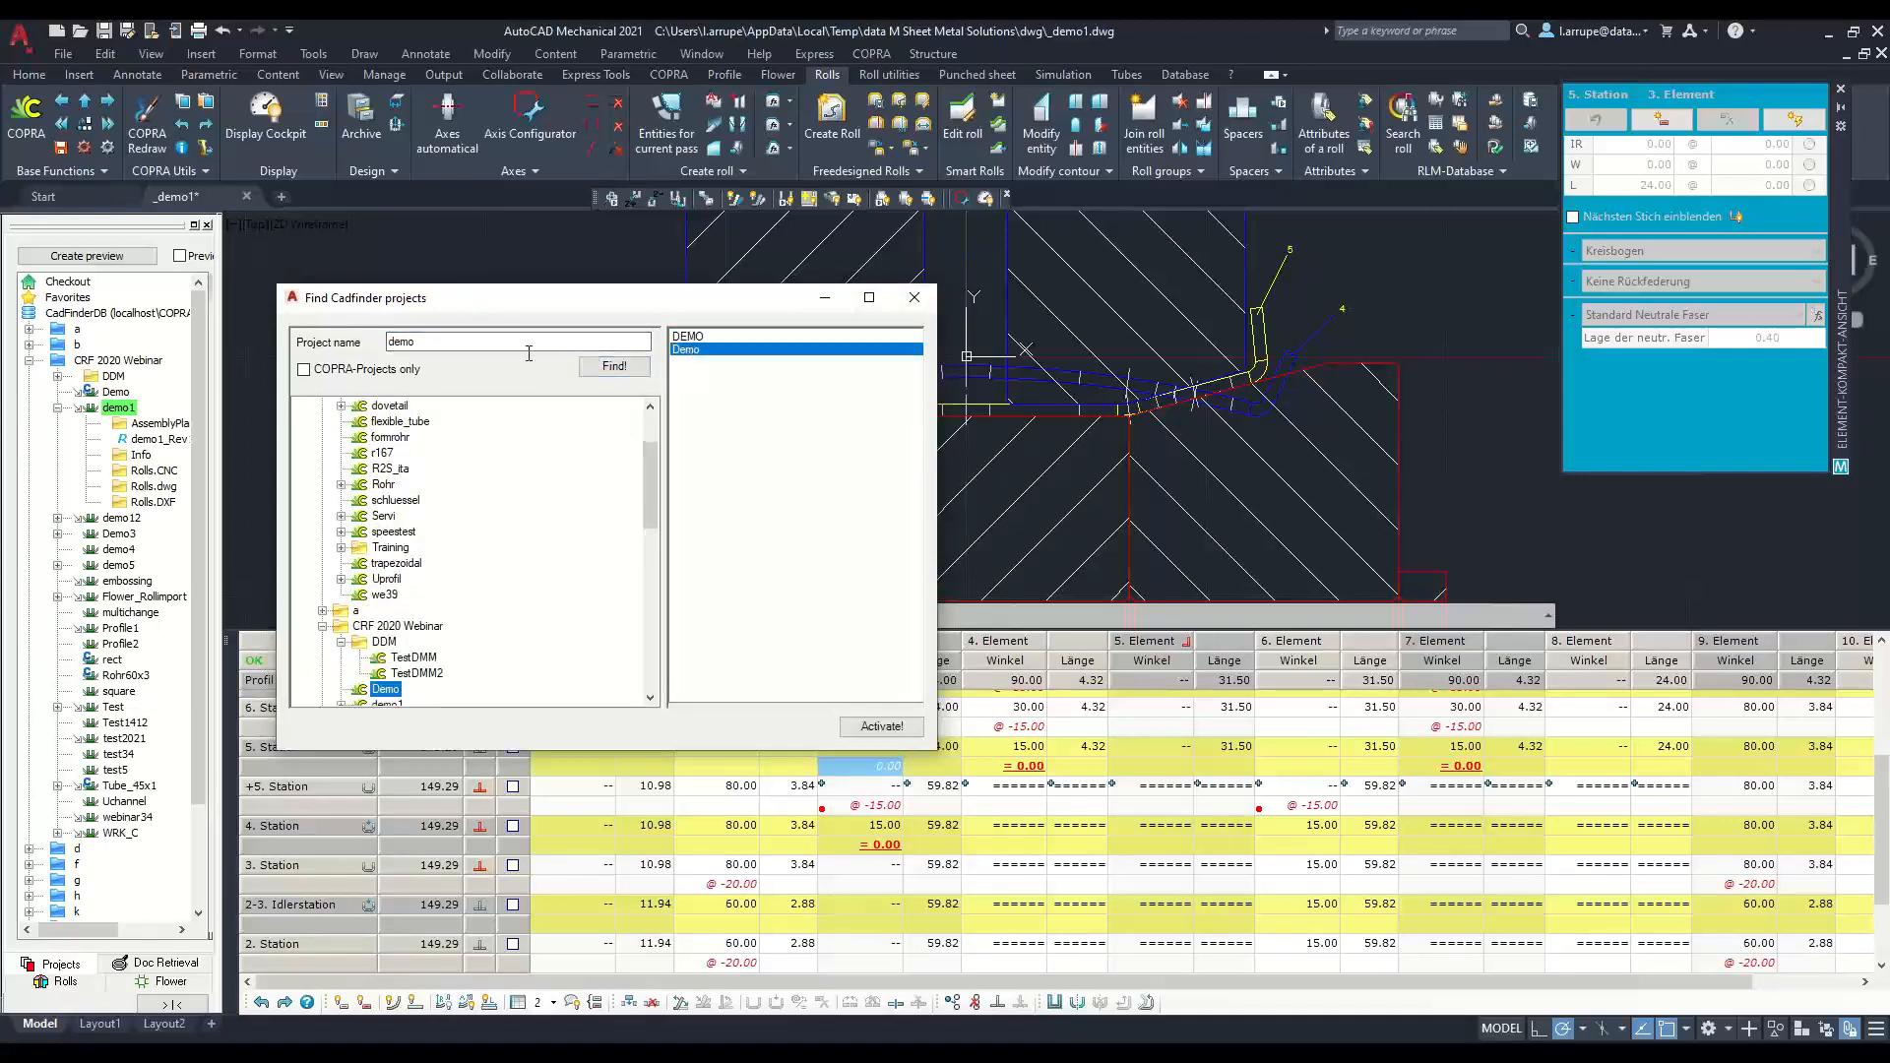
Step: Search the CadFinder projects for demo*, locate demo1_Rev1 in the project tree and close the project search
{"action": "left_click", "coordinate": [481, 342]}
{"action": "left_click", "coordinate": [614, 365]}
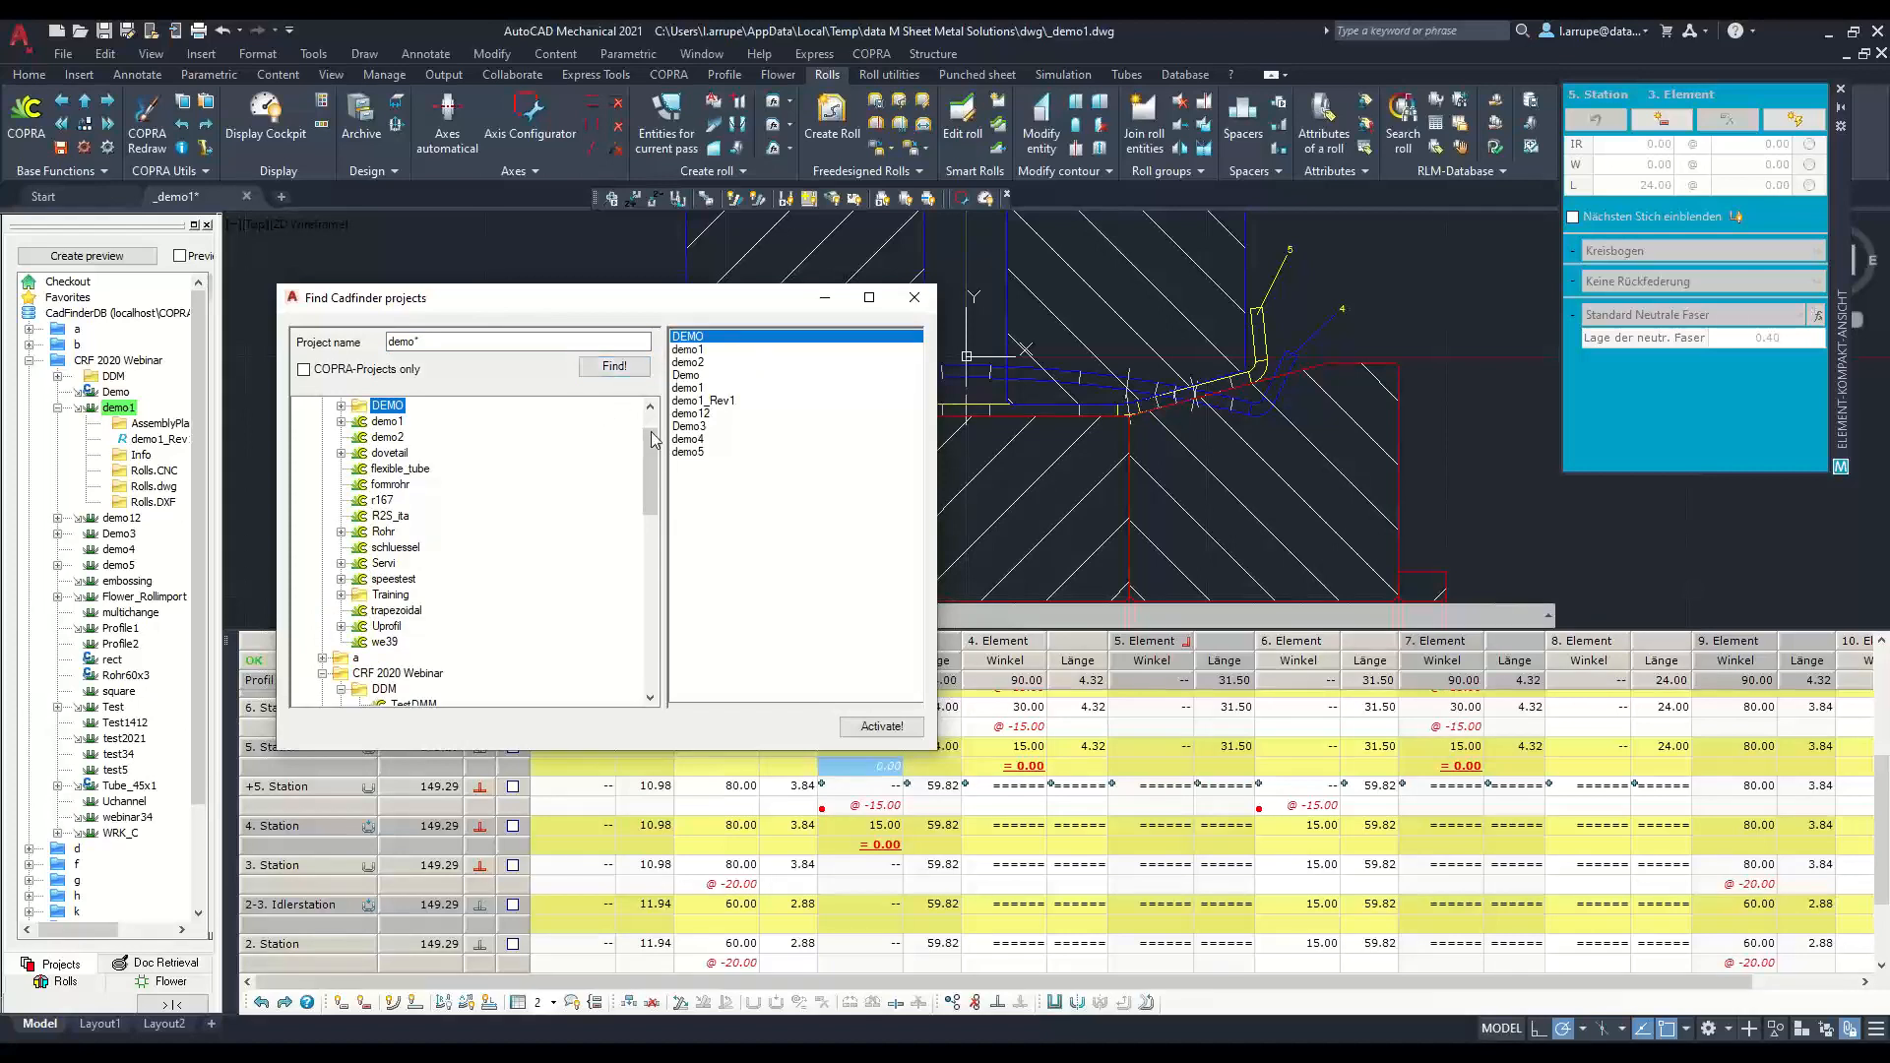
{"action": "left_click", "coordinate": [708, 401]}
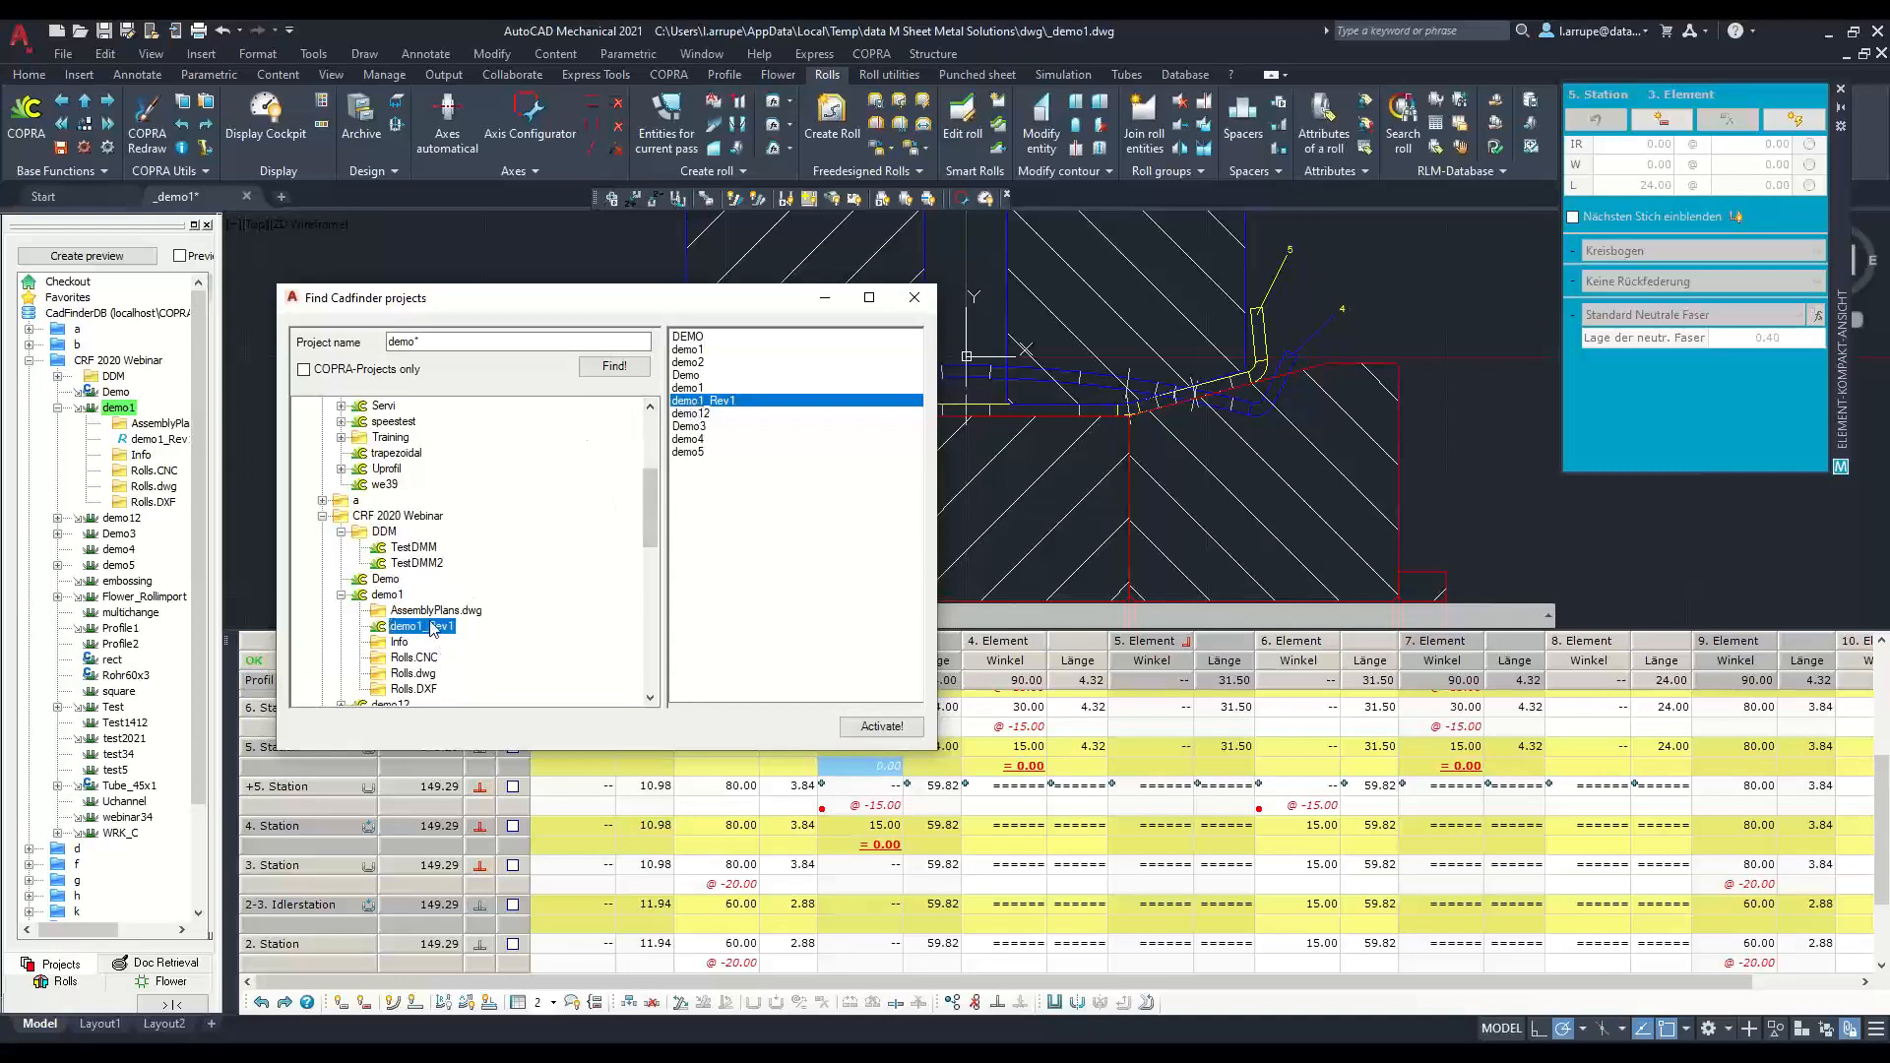
{"action": "left_click", "coordinate": [908, 299]}
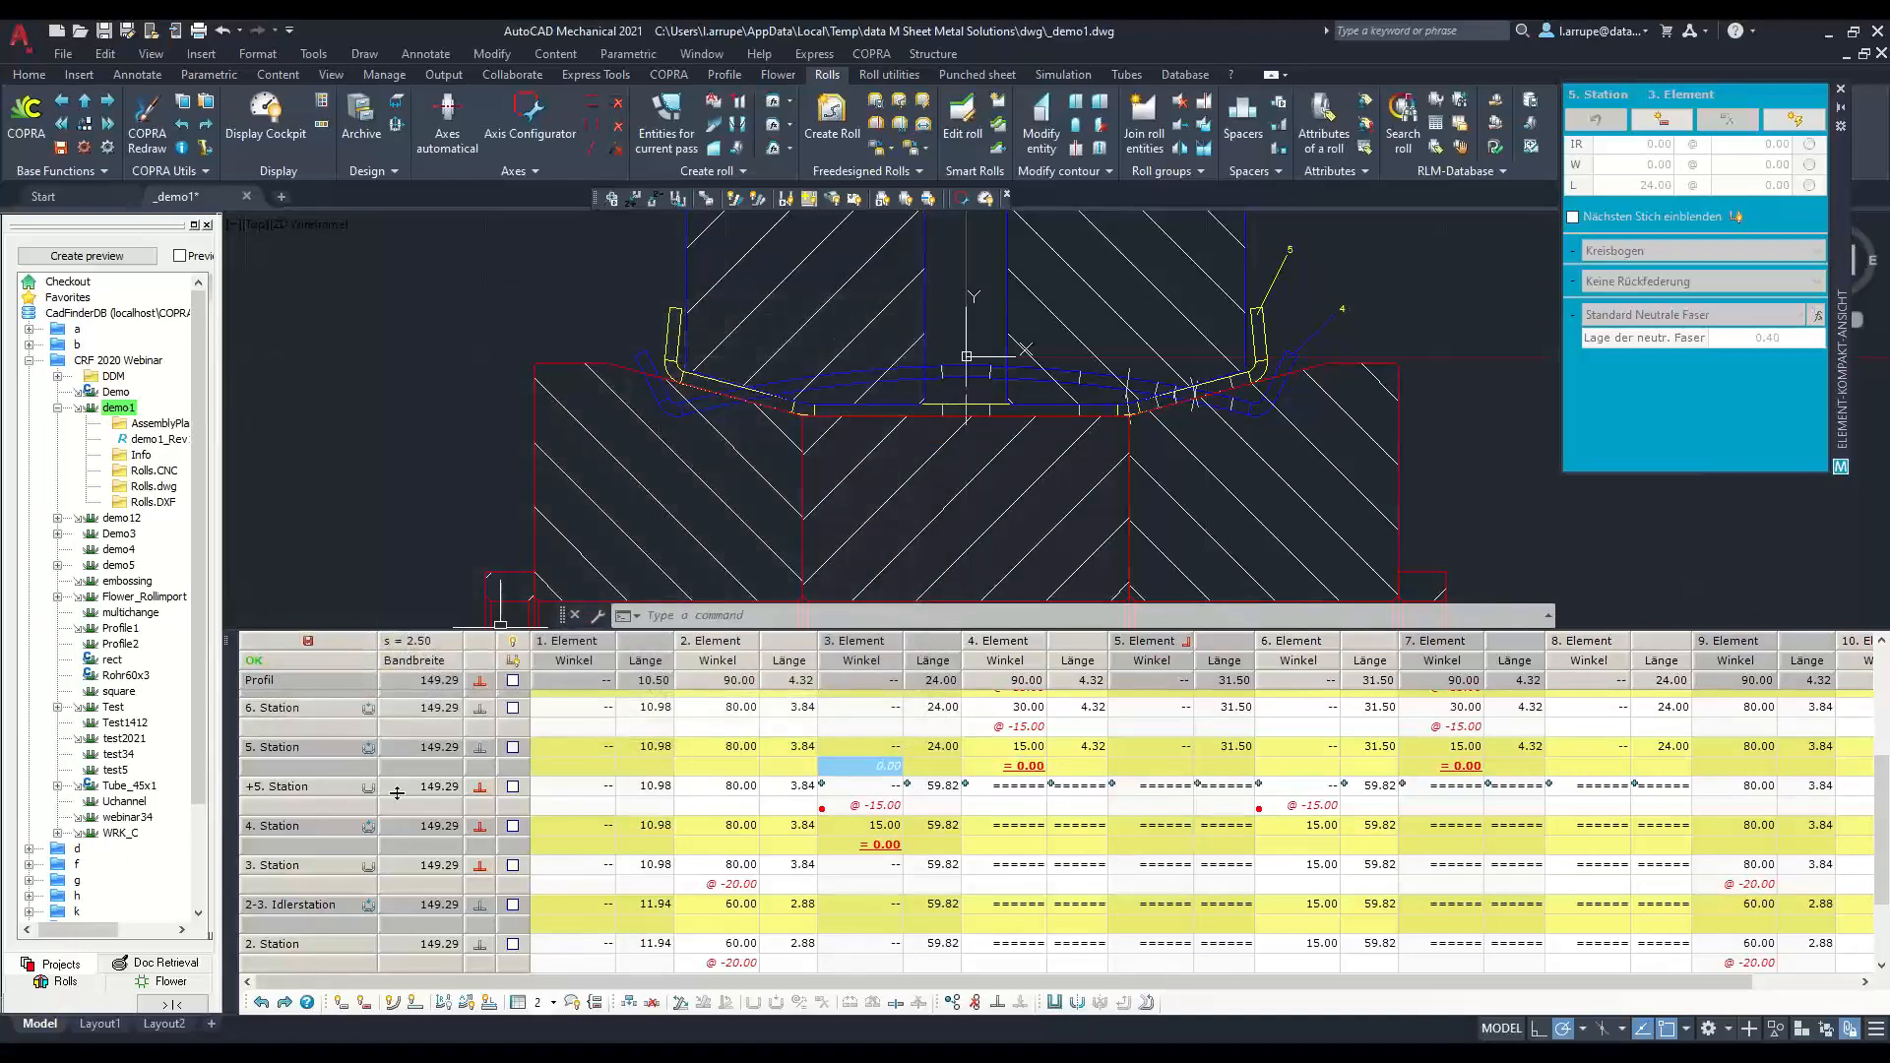
Step: Switch to the What's New page in the browser and read the Expanded Smart Roll Possibilities section with its three listed developments
{"action": "key", "text": "alt+Tab"}
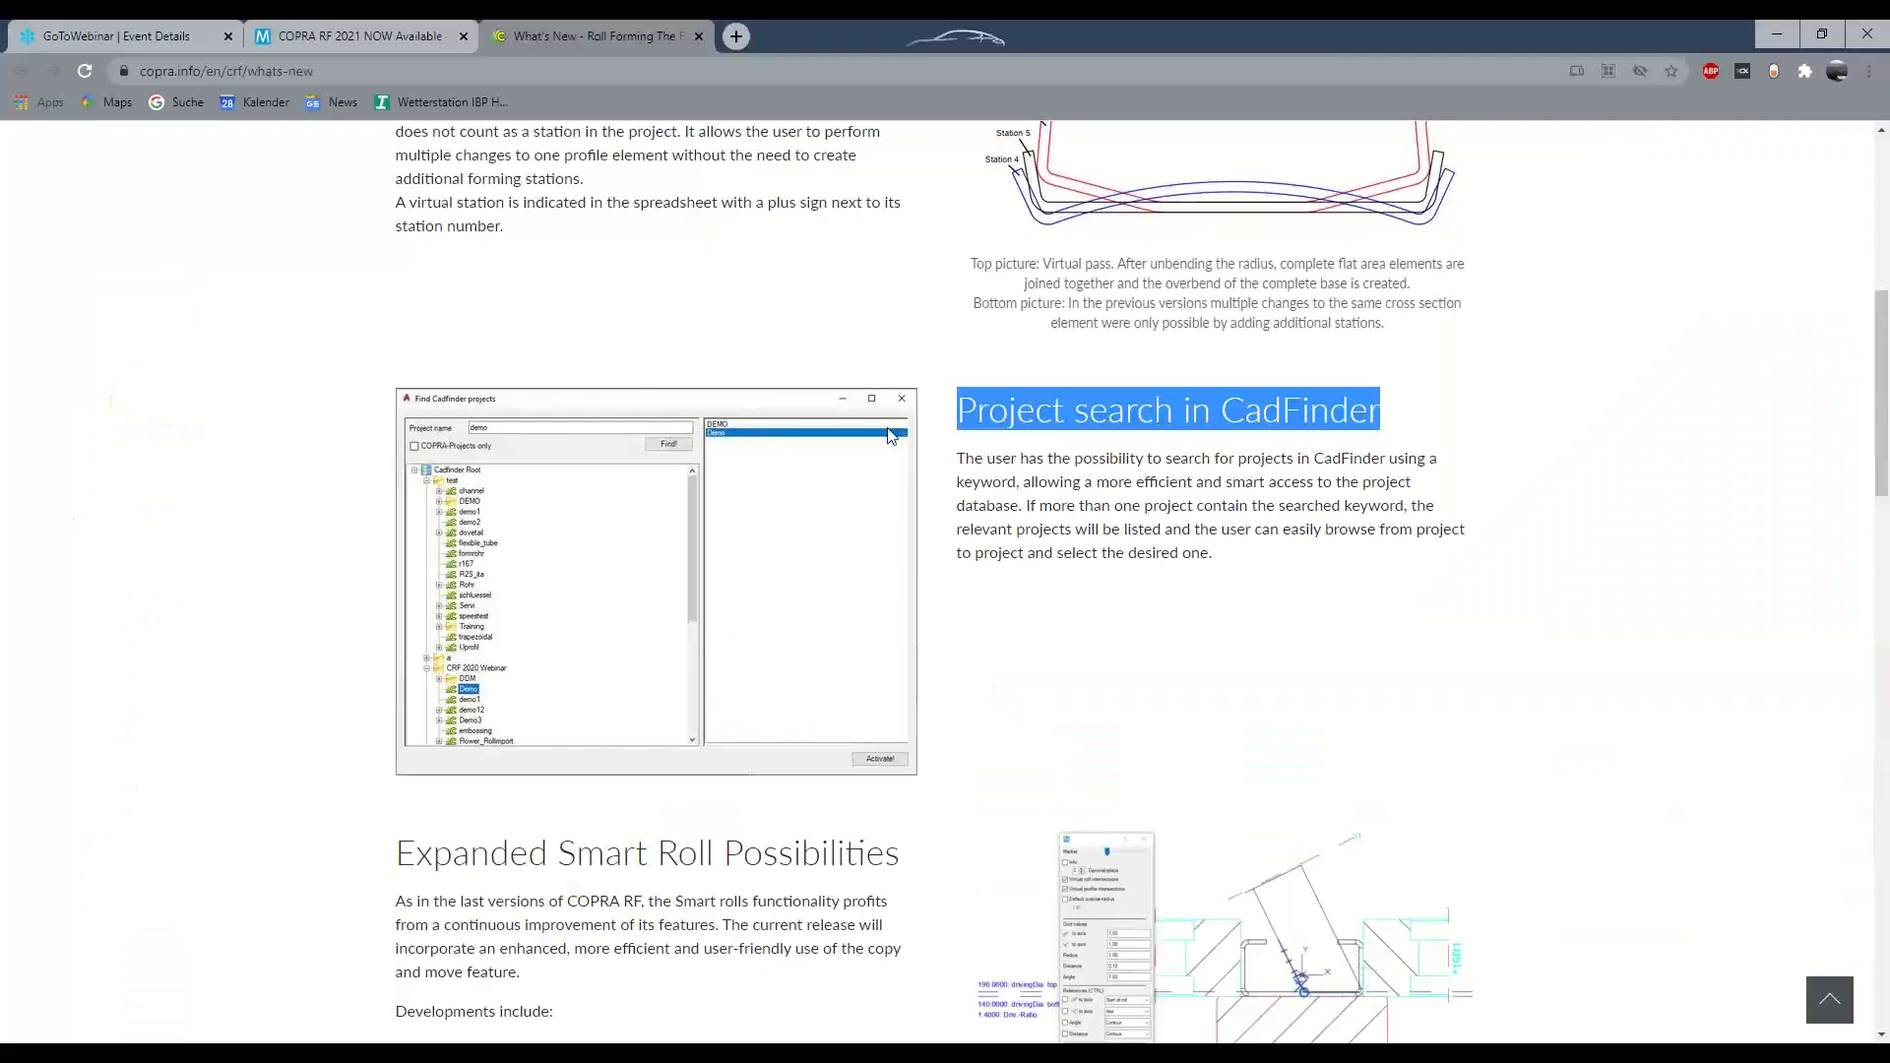
{"action": "scroll", "coordinate": [881, 439], "scroll_direction": "down", "scroll_amount": 3}
{"action": "scroll", "coordinate": [883, 445], "scroll_direction": "down", "scroll_amount": 1}
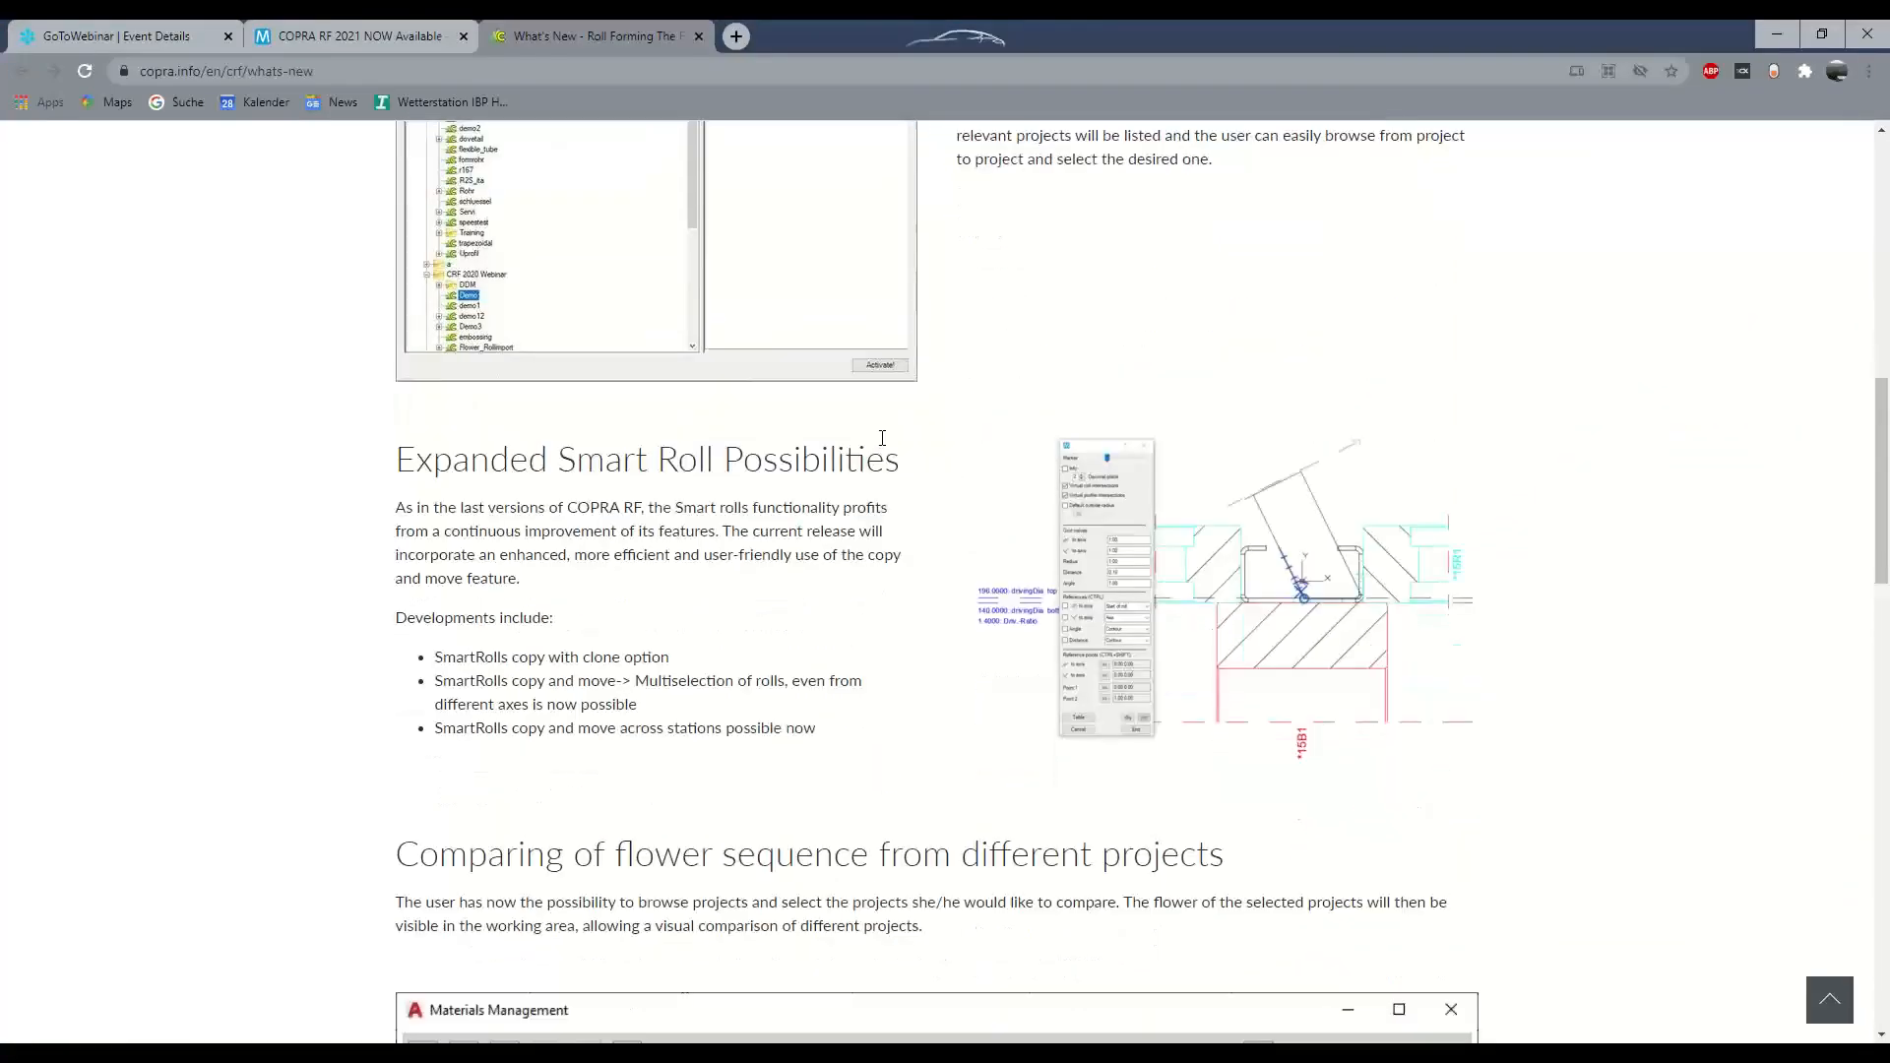
{"action": "scroll", "coordinate": [882, 438], "scroll_direction": "down", "scroll_amount": 2}
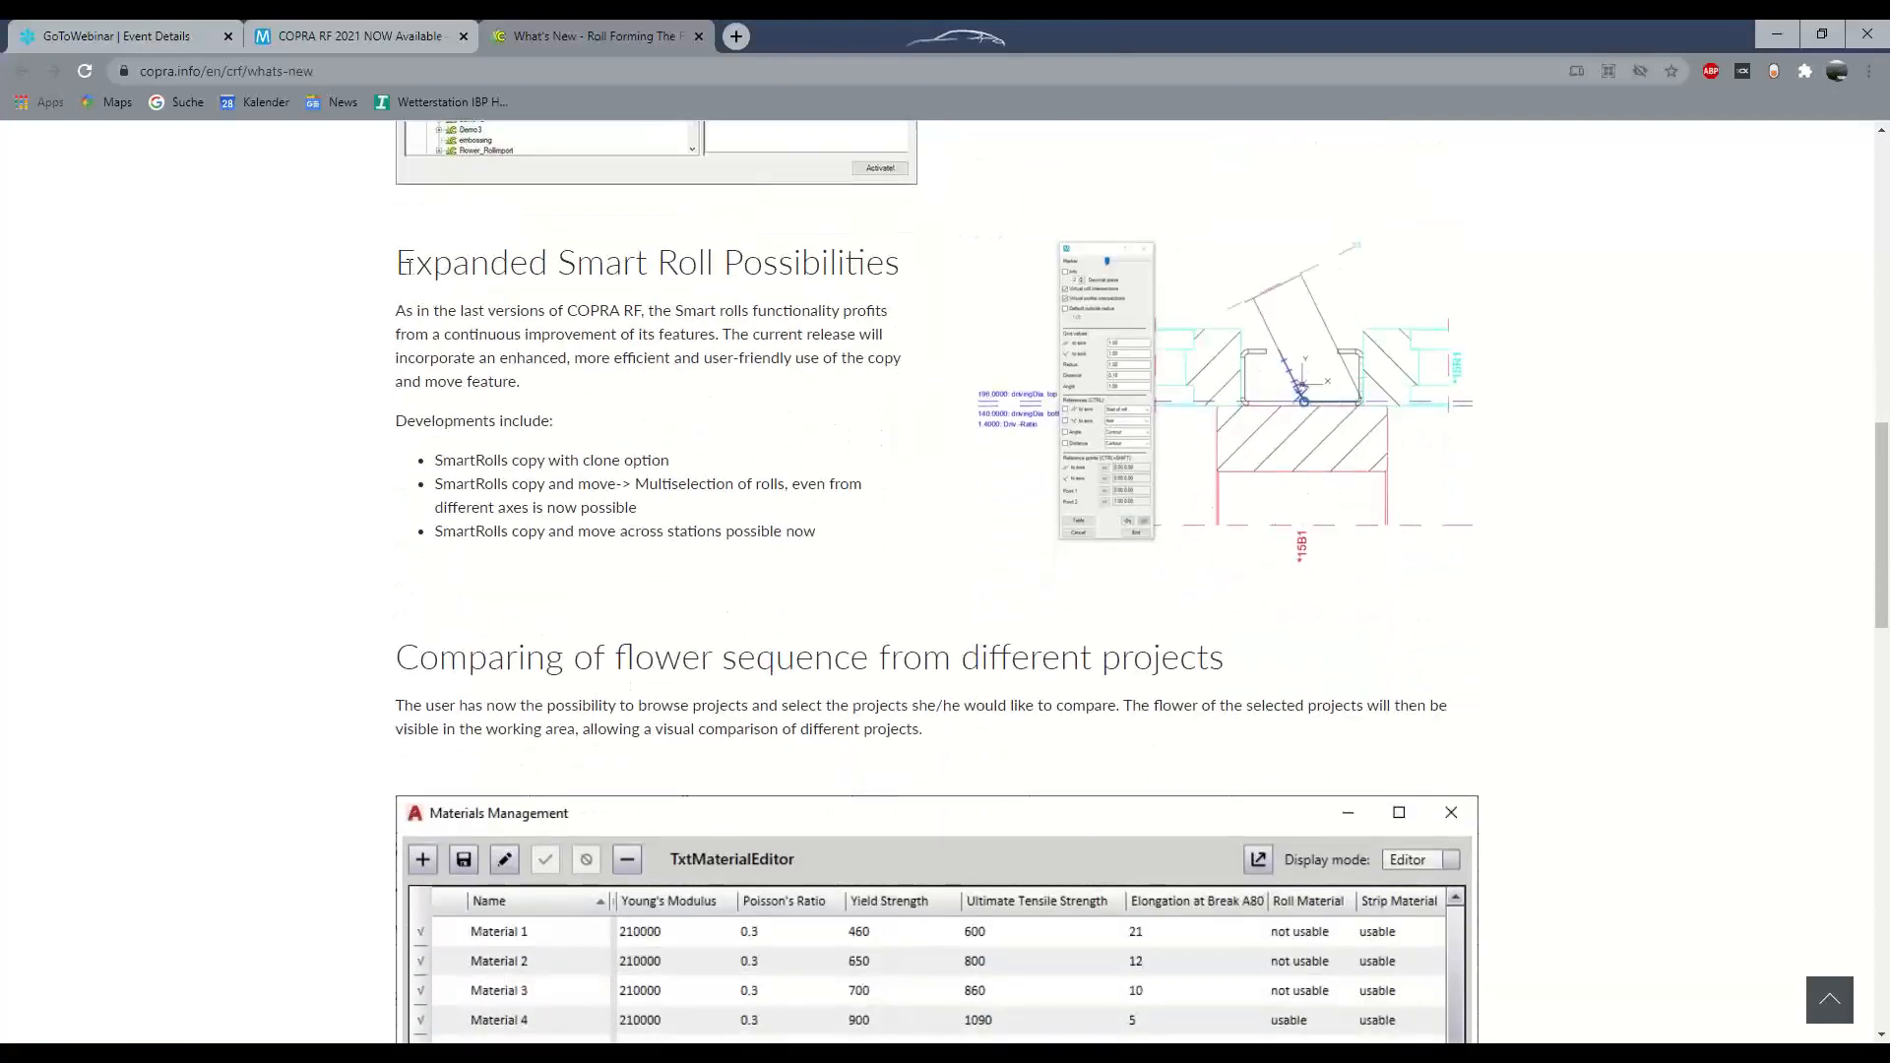
{"action": "left_click_drag", "start_coordinate": [408, 265], "coordinate": [857, 262]}
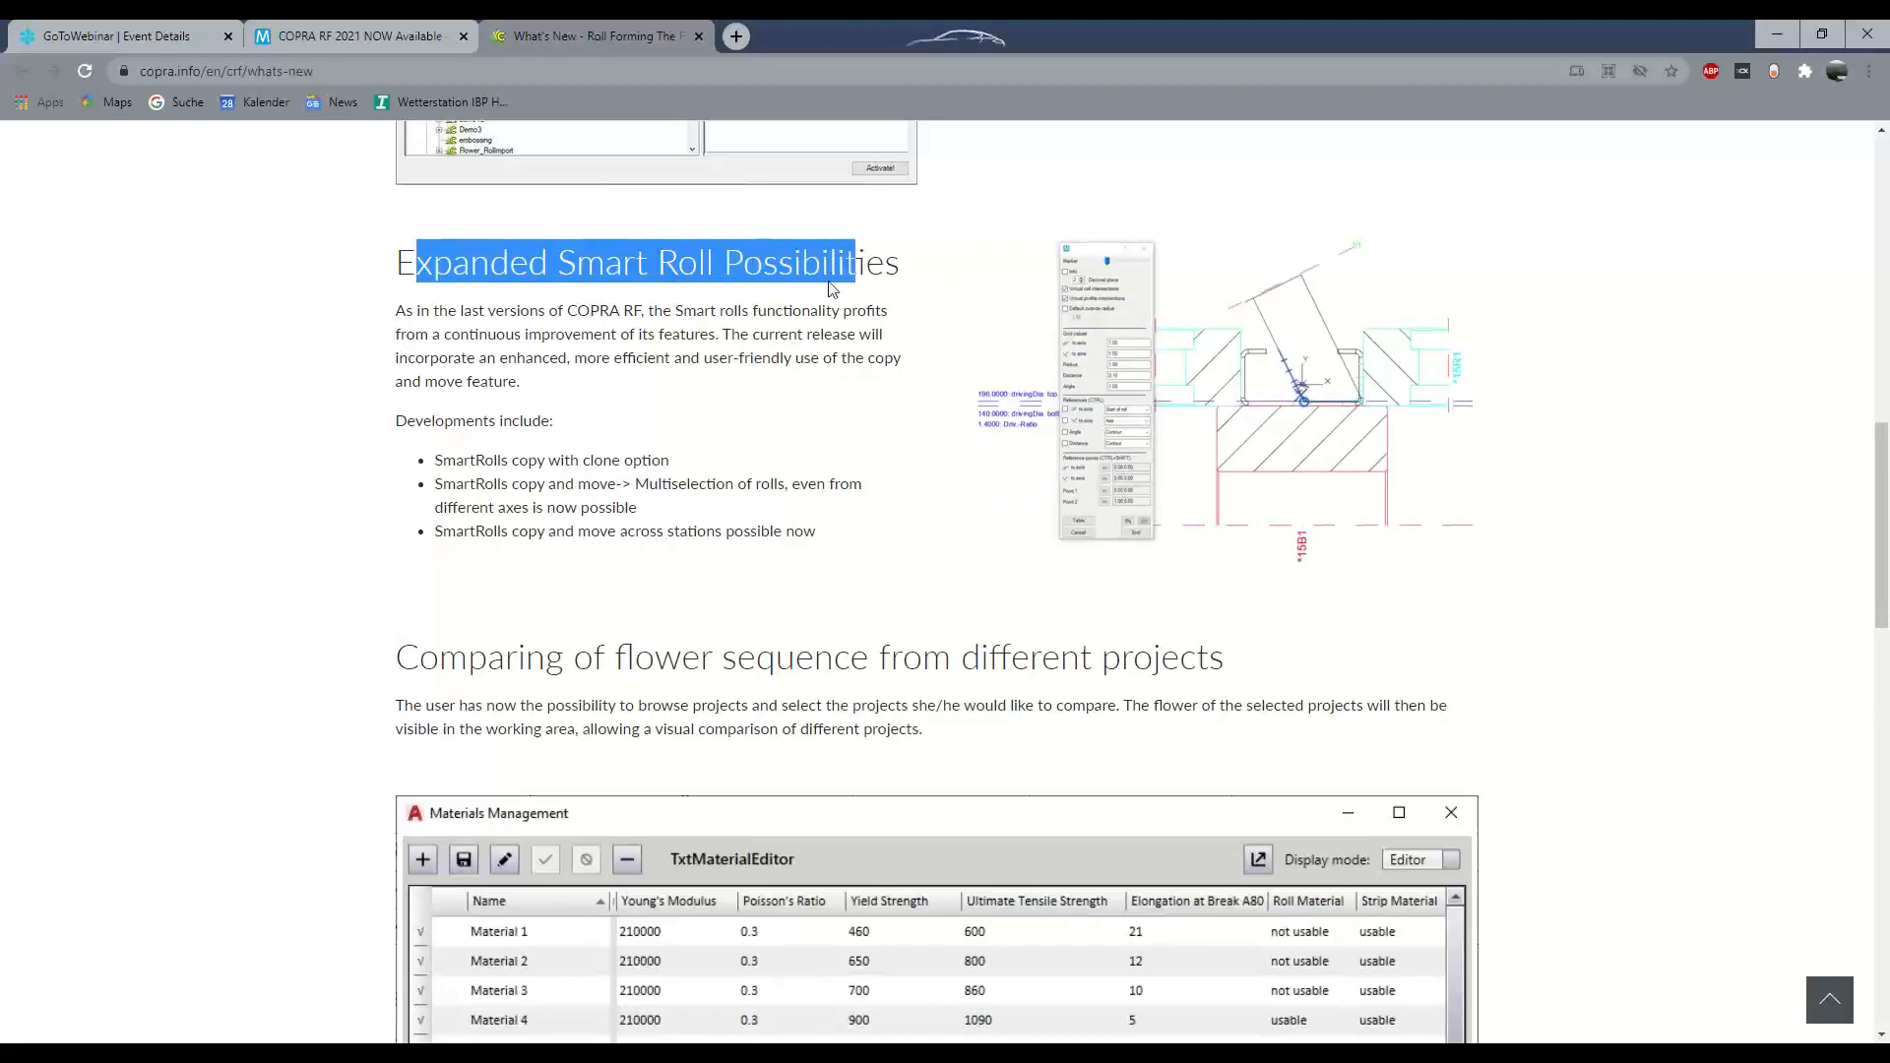
{"action": "left_click", "coordinate": [539, 482]}
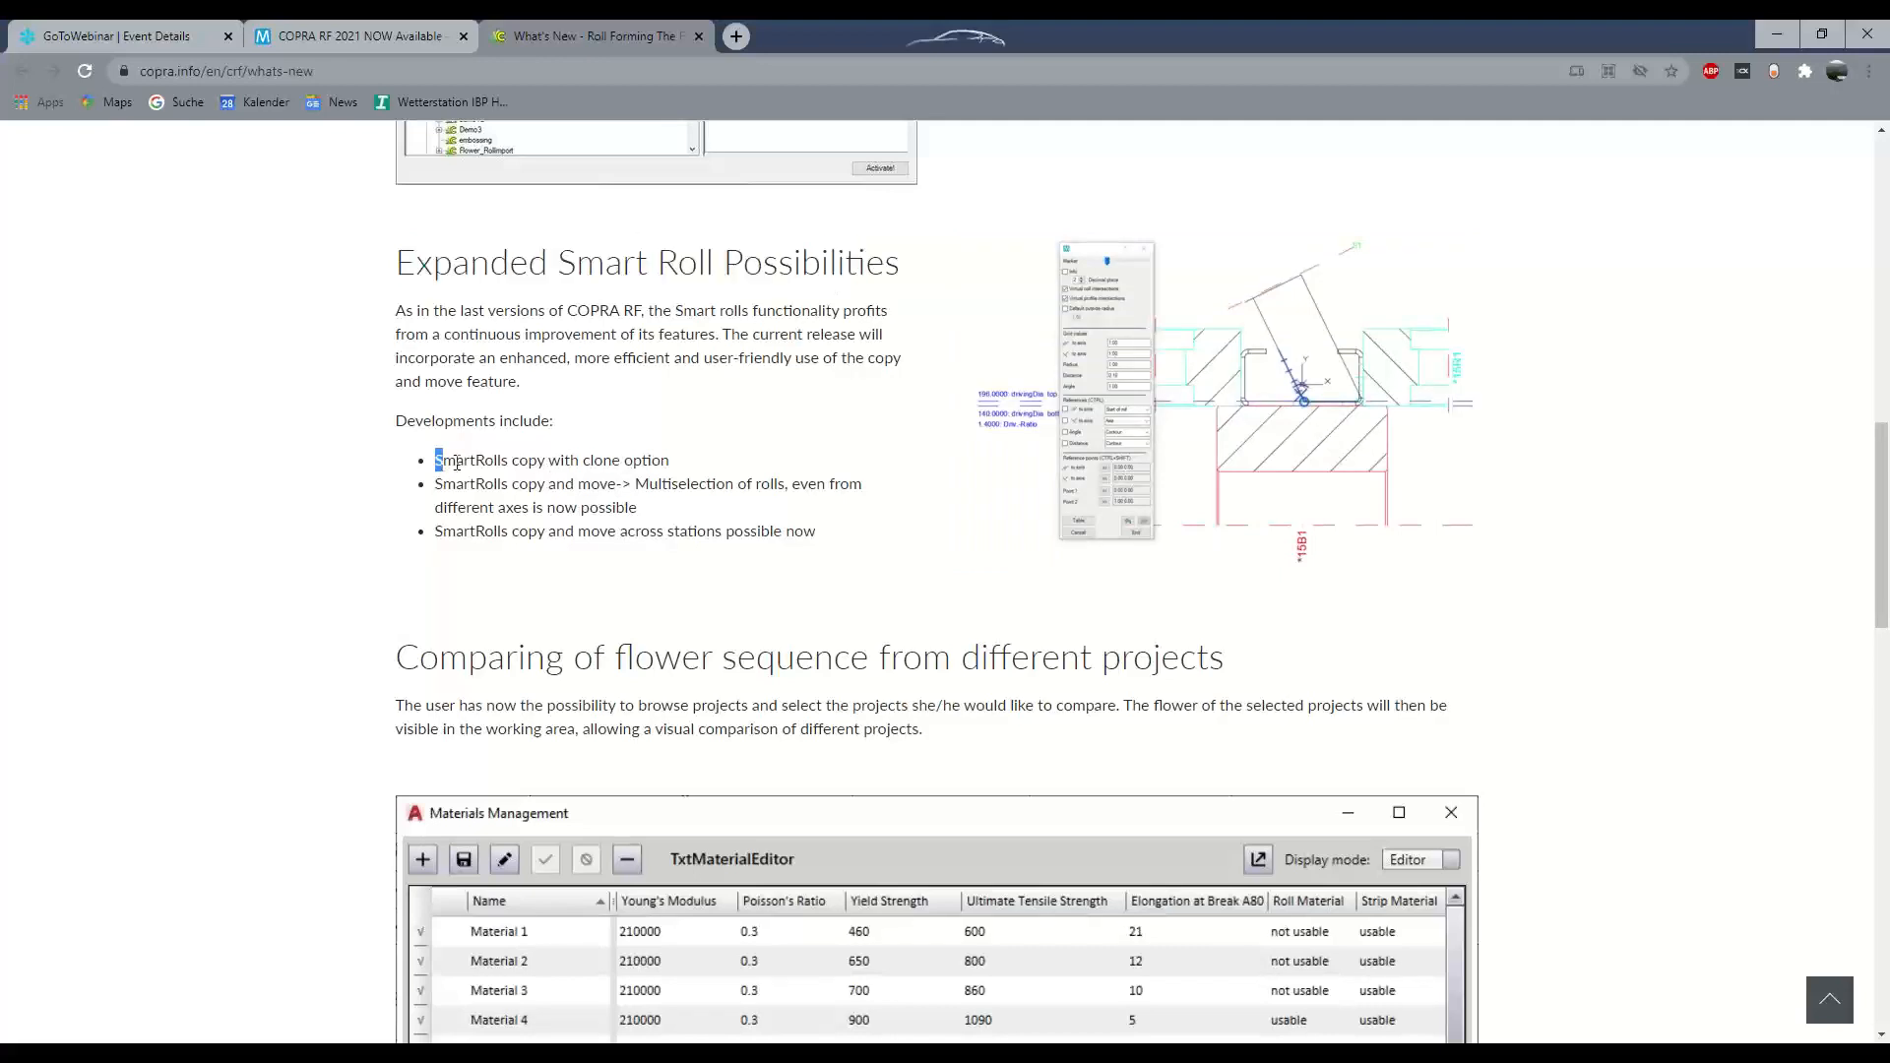
{"action": "left_click_drag", "start_coordinate": [456, 463], "coordinate": [661, 461]}
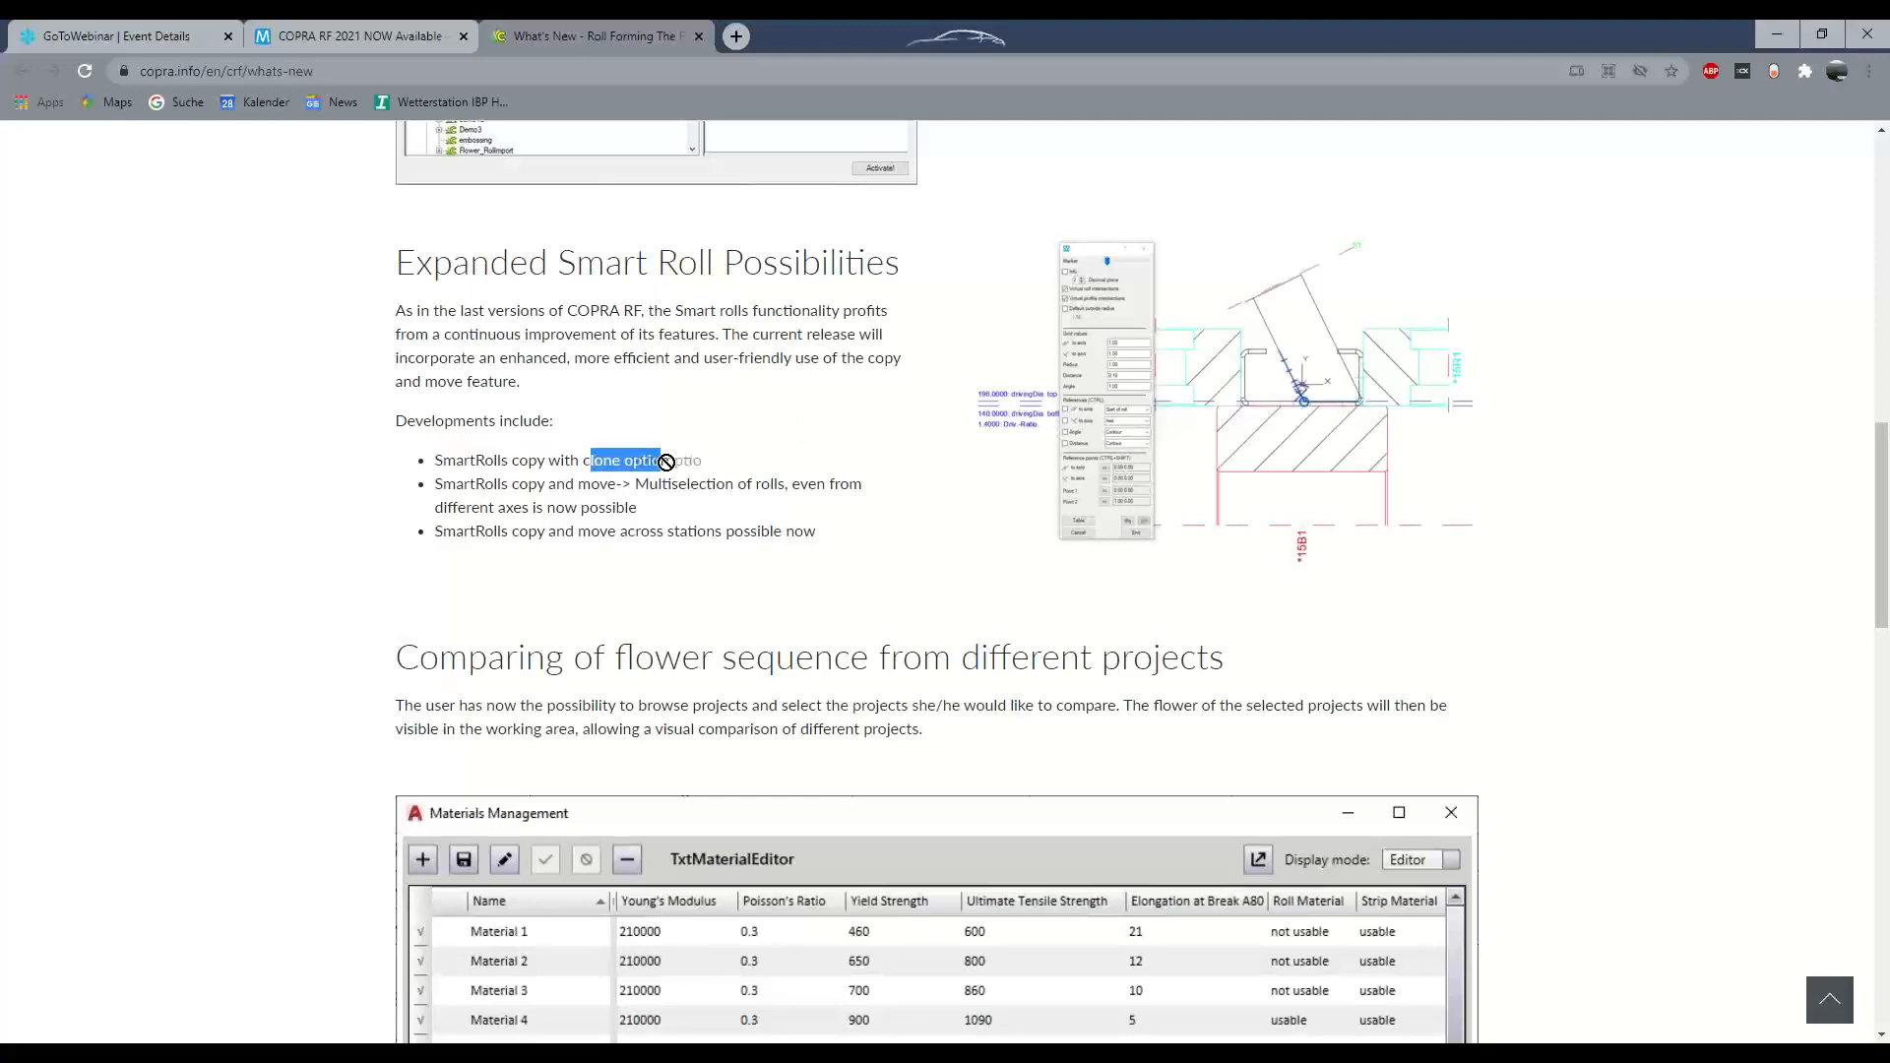
{"action": "left_click_drag", "start_coordinate": [651, 484], "coordinate": [737, 486]}
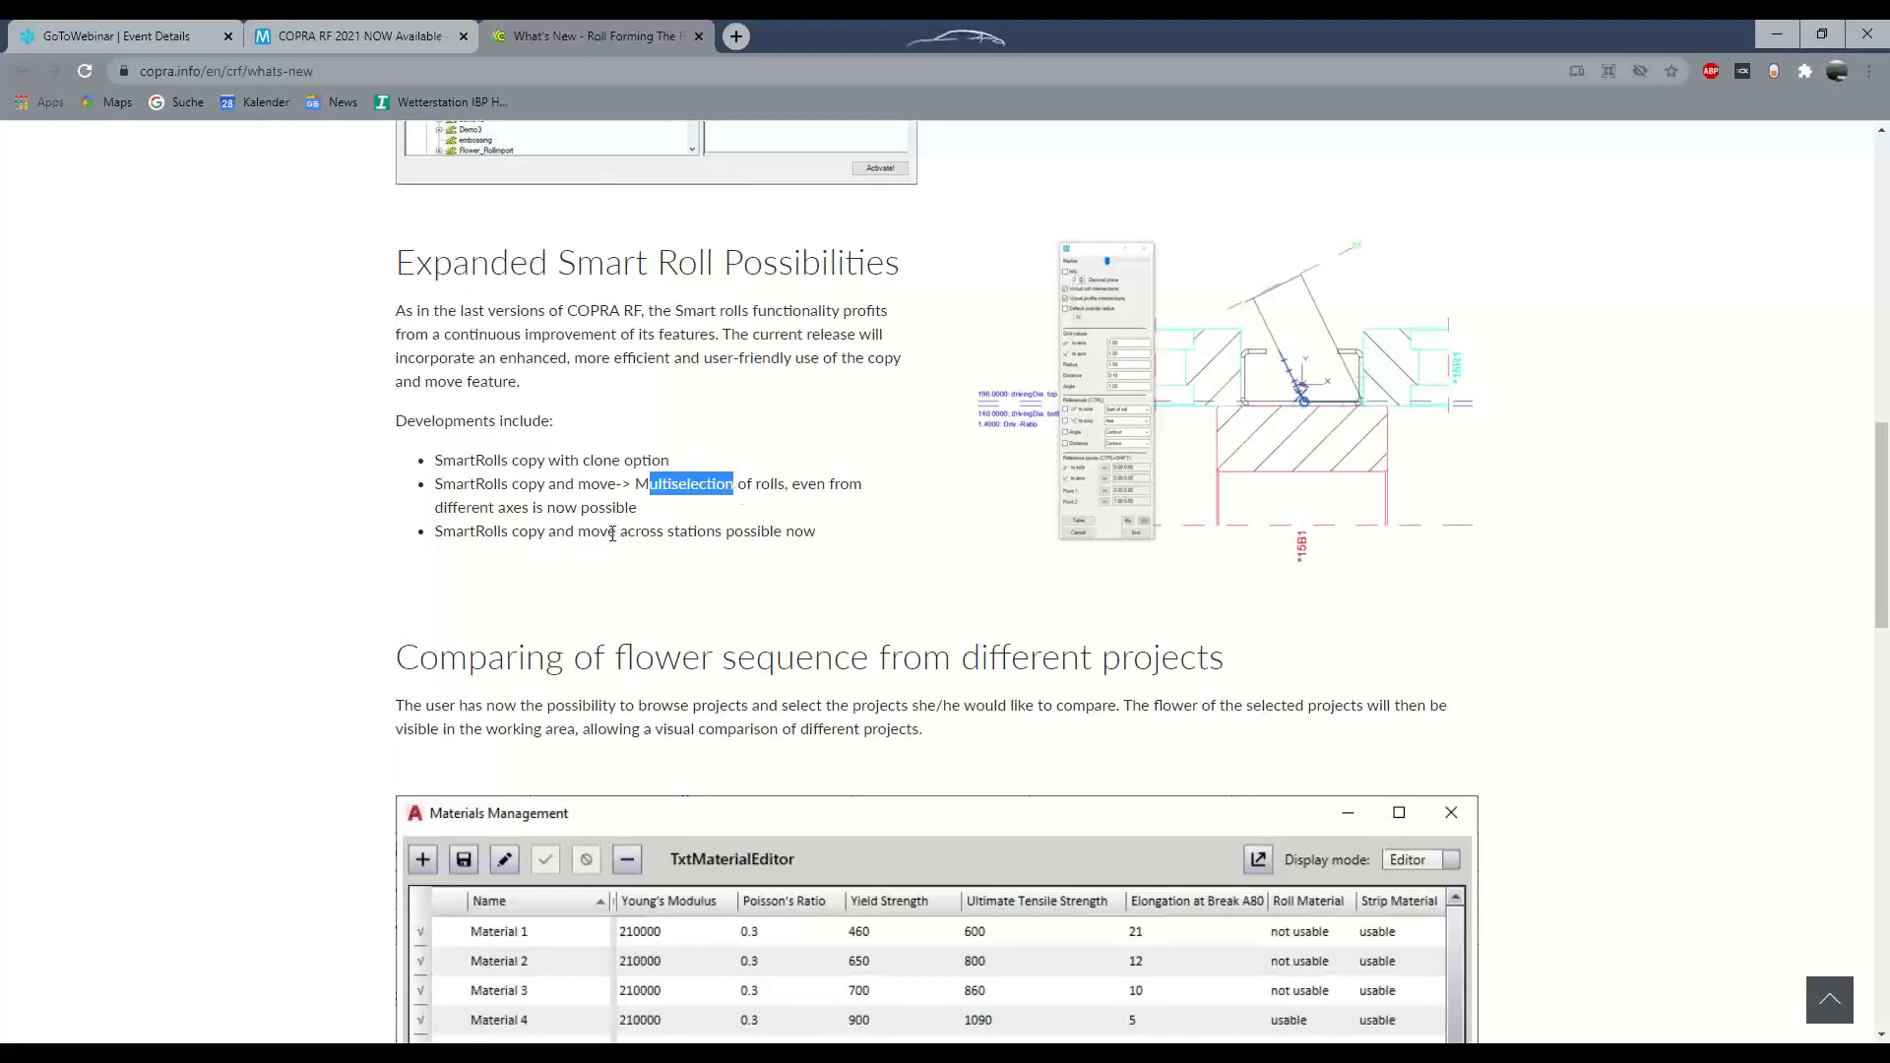
{"action": "left_click_drag", "start_coordinate": [620, 534], "coordinate": [797, 538]}
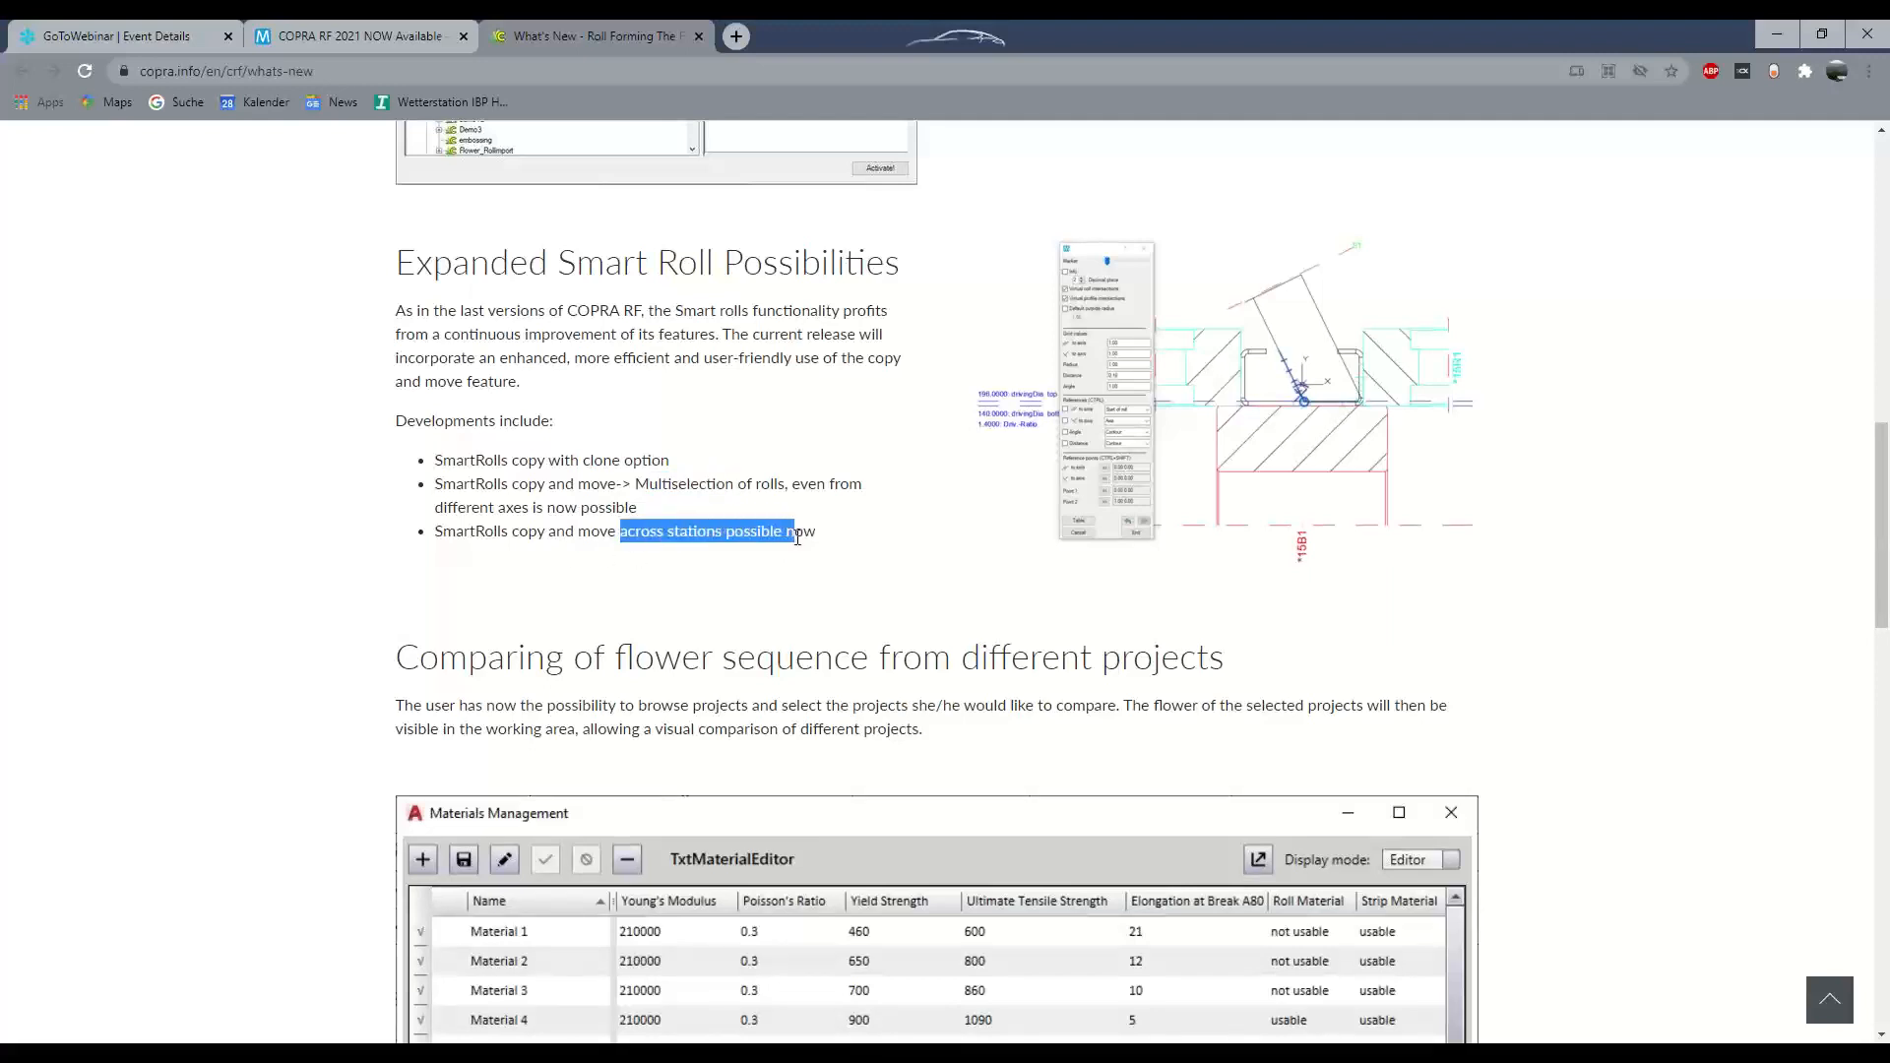
Step: Switch back to AutoCAD Mechanical and display the demo1 rolls of 13. Turkheadstation, ending with 12. Station active
{"action": "key", "text": "alt+Tab"}
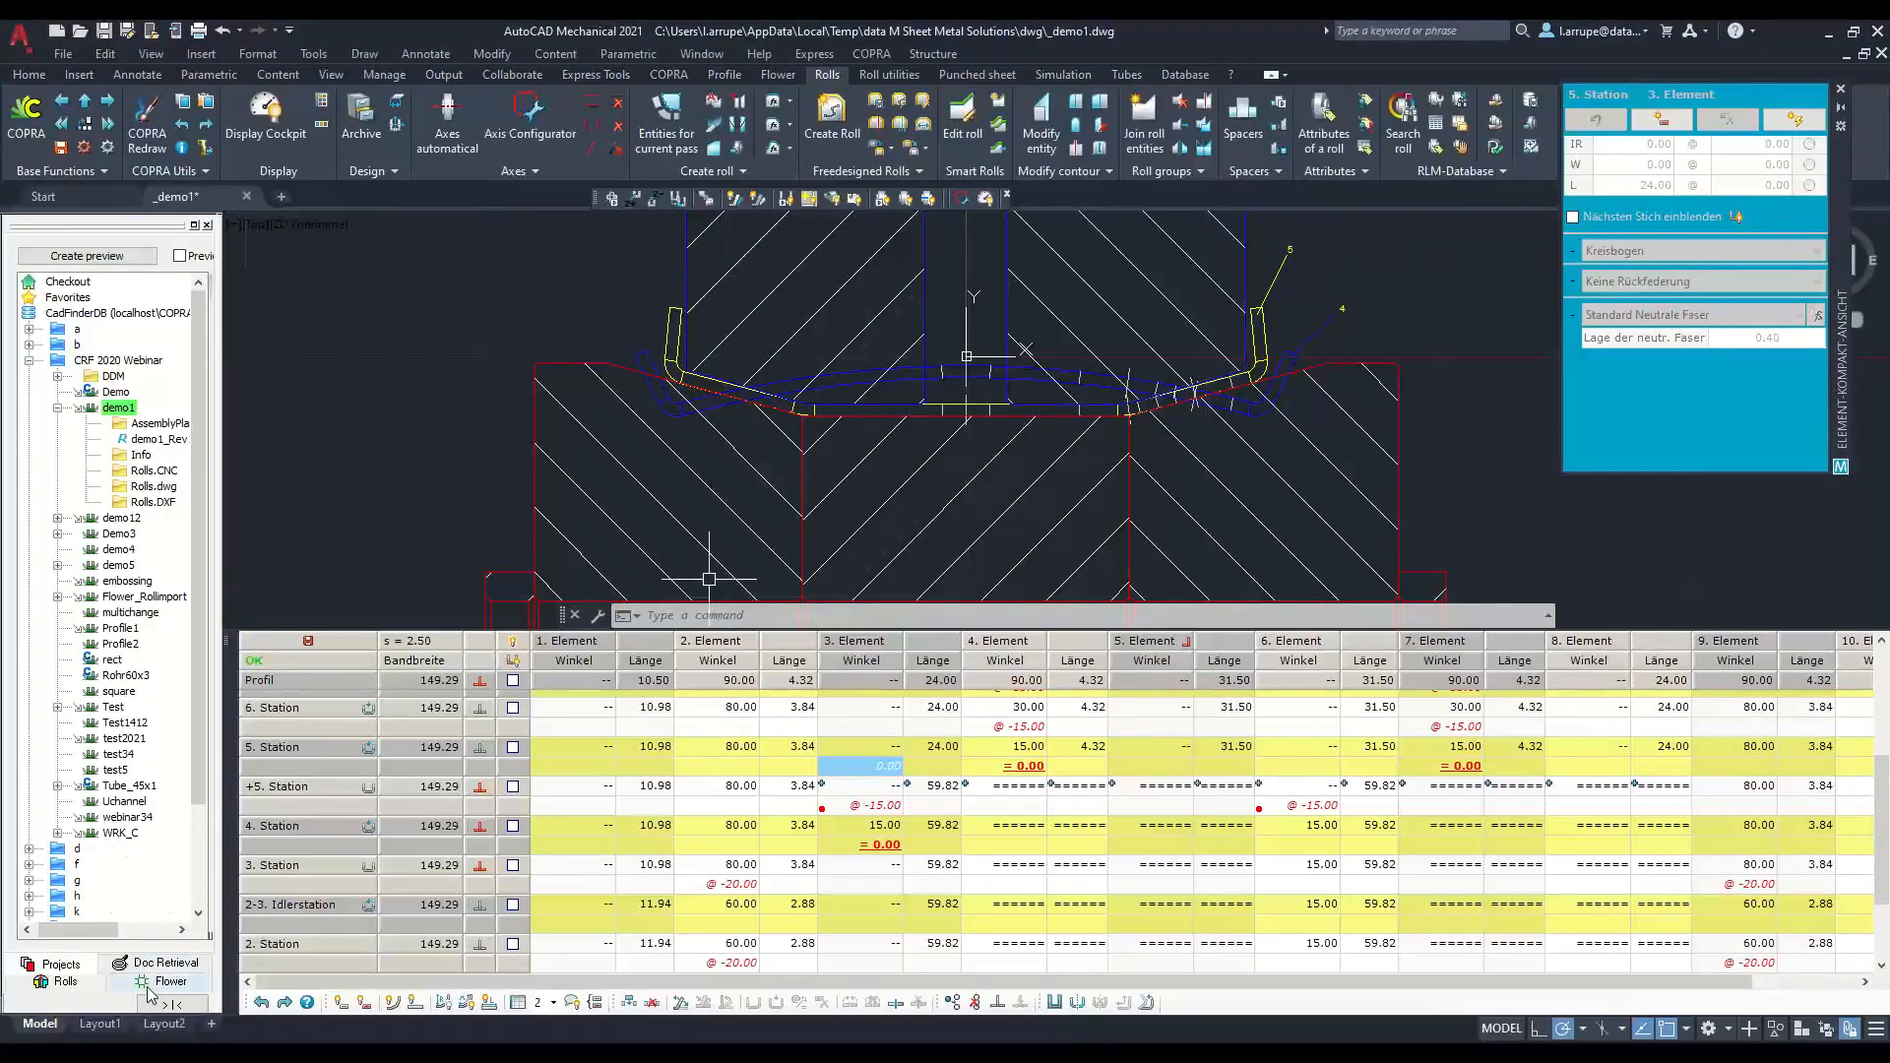
{"action": "left_click", "coordinate": [67, 982]}
{"action": "left_click", "coordinate": [138, 497]}
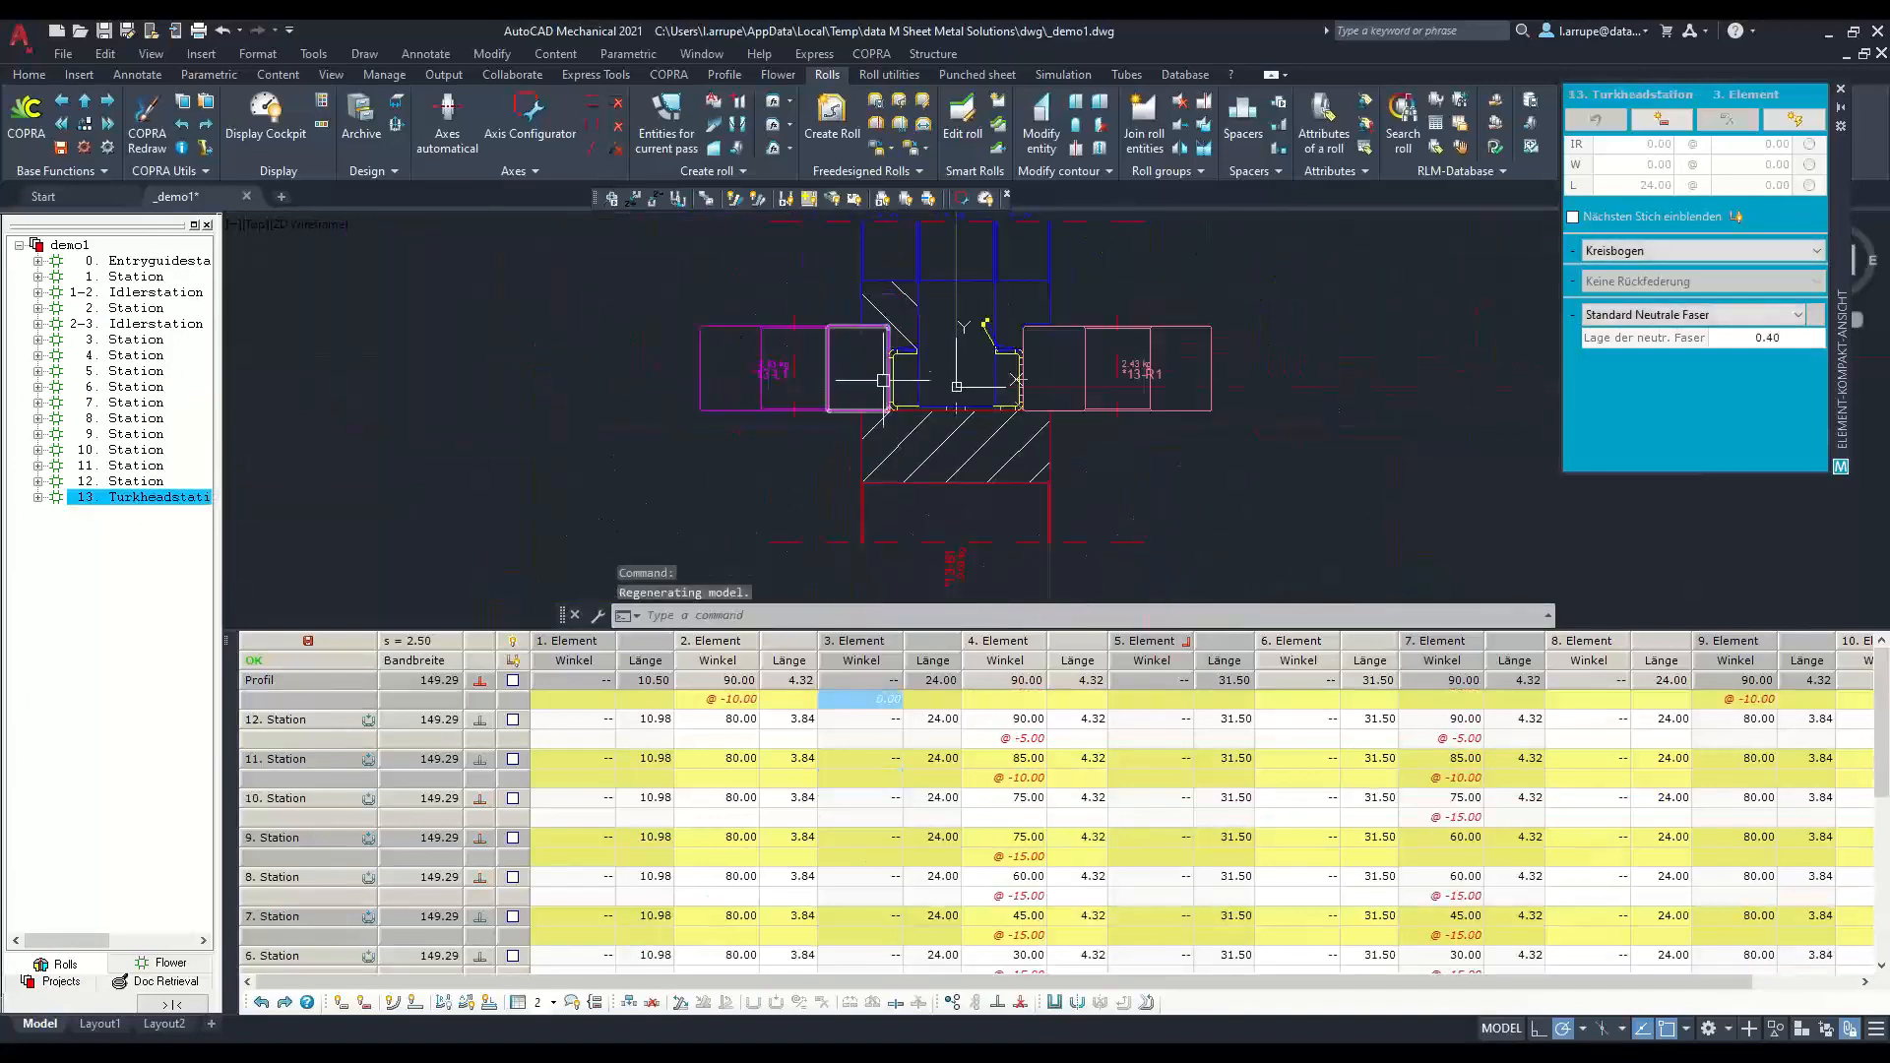
{"action": "left_click", "coordinate": [138, 482]}
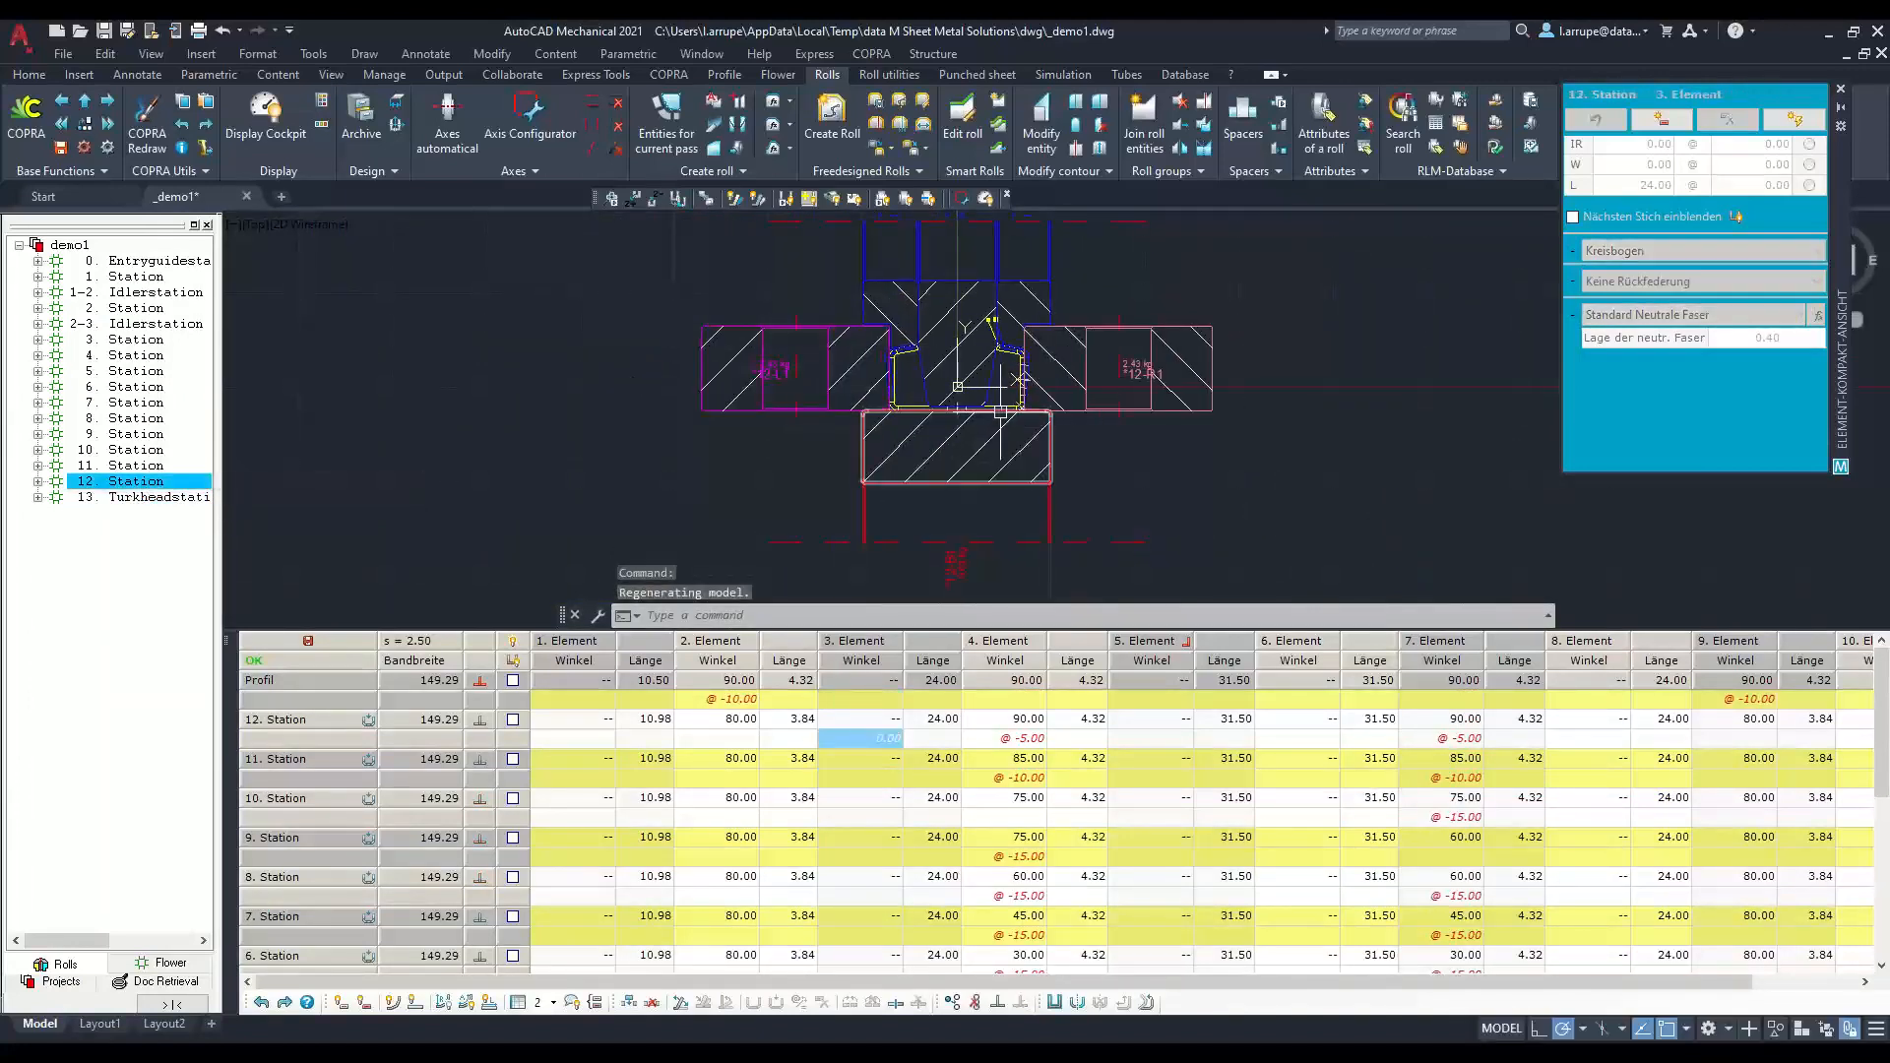
Step: Delete all the rolls of 12. Station: the upper, lower and both side rolls
{"action": "middle_click_drag", "start_coordinate": [1003, 411], "coordinate": [1036, 427]}
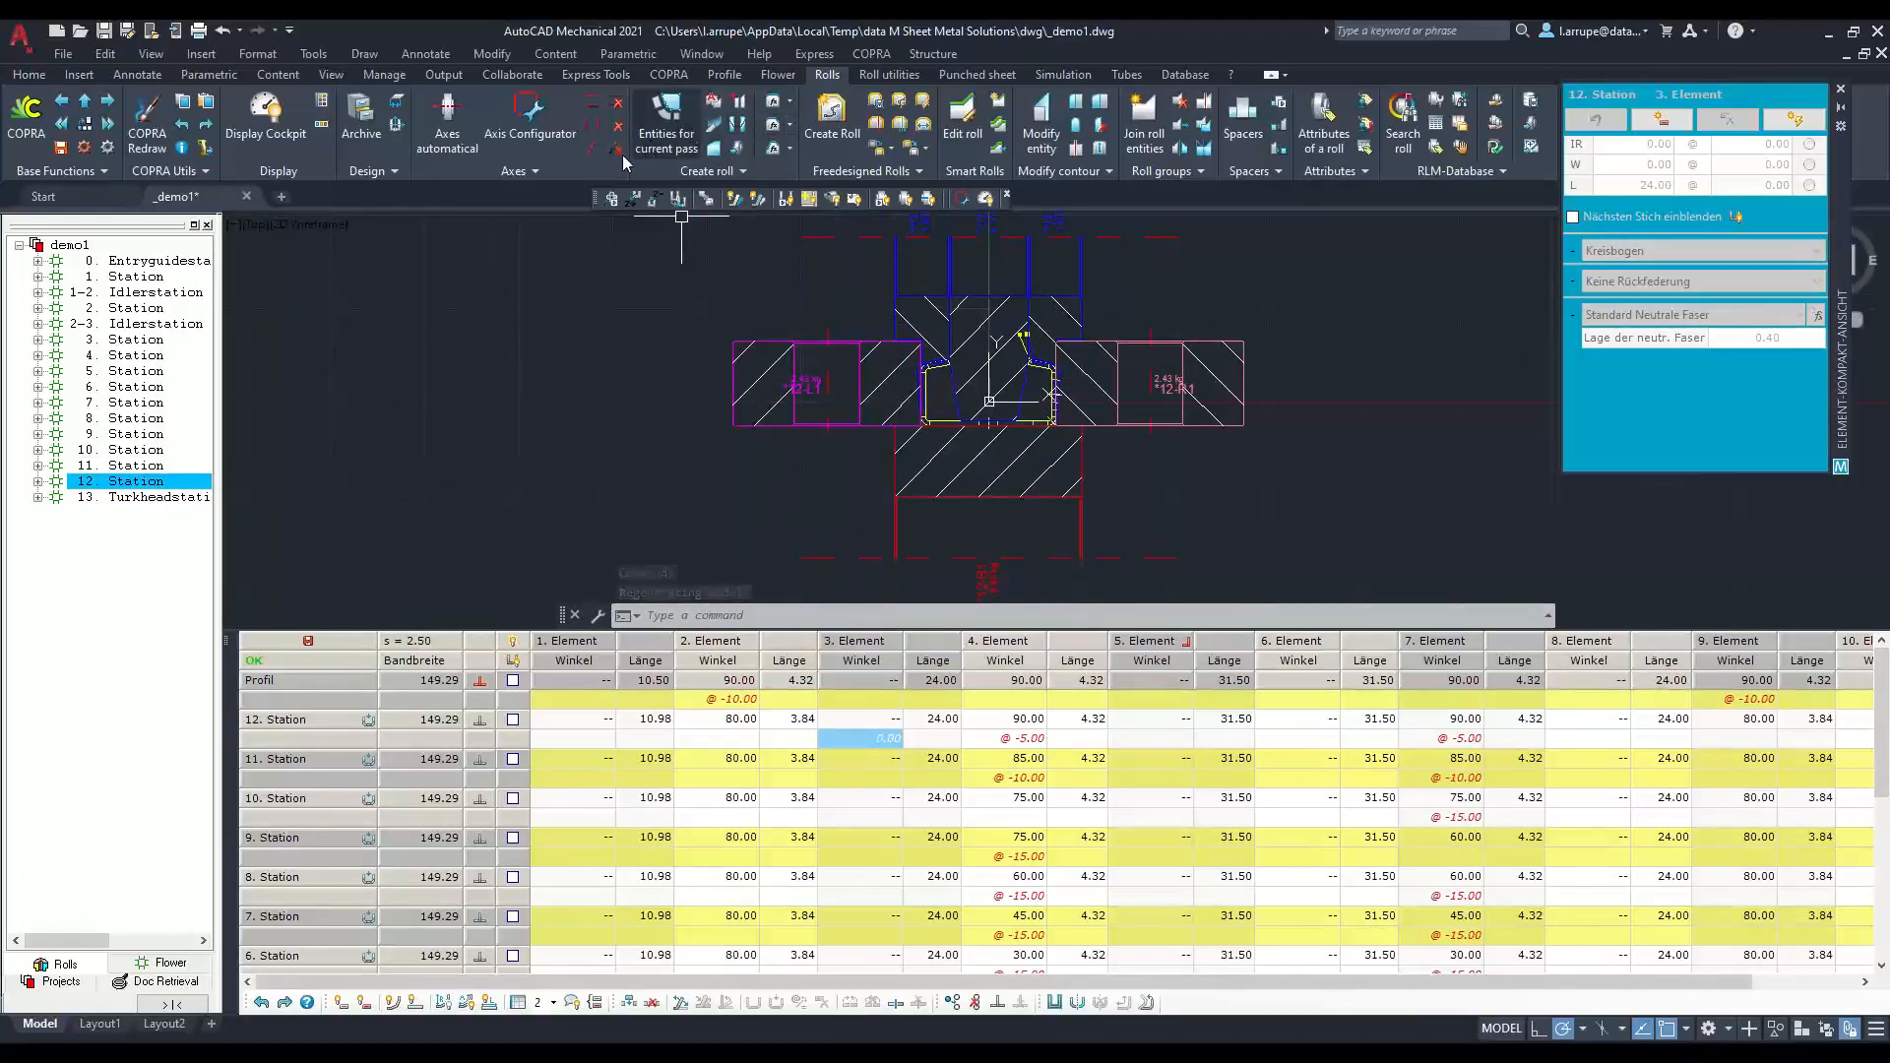
{"action": "left_click", "coordinate": [1177, 123]}
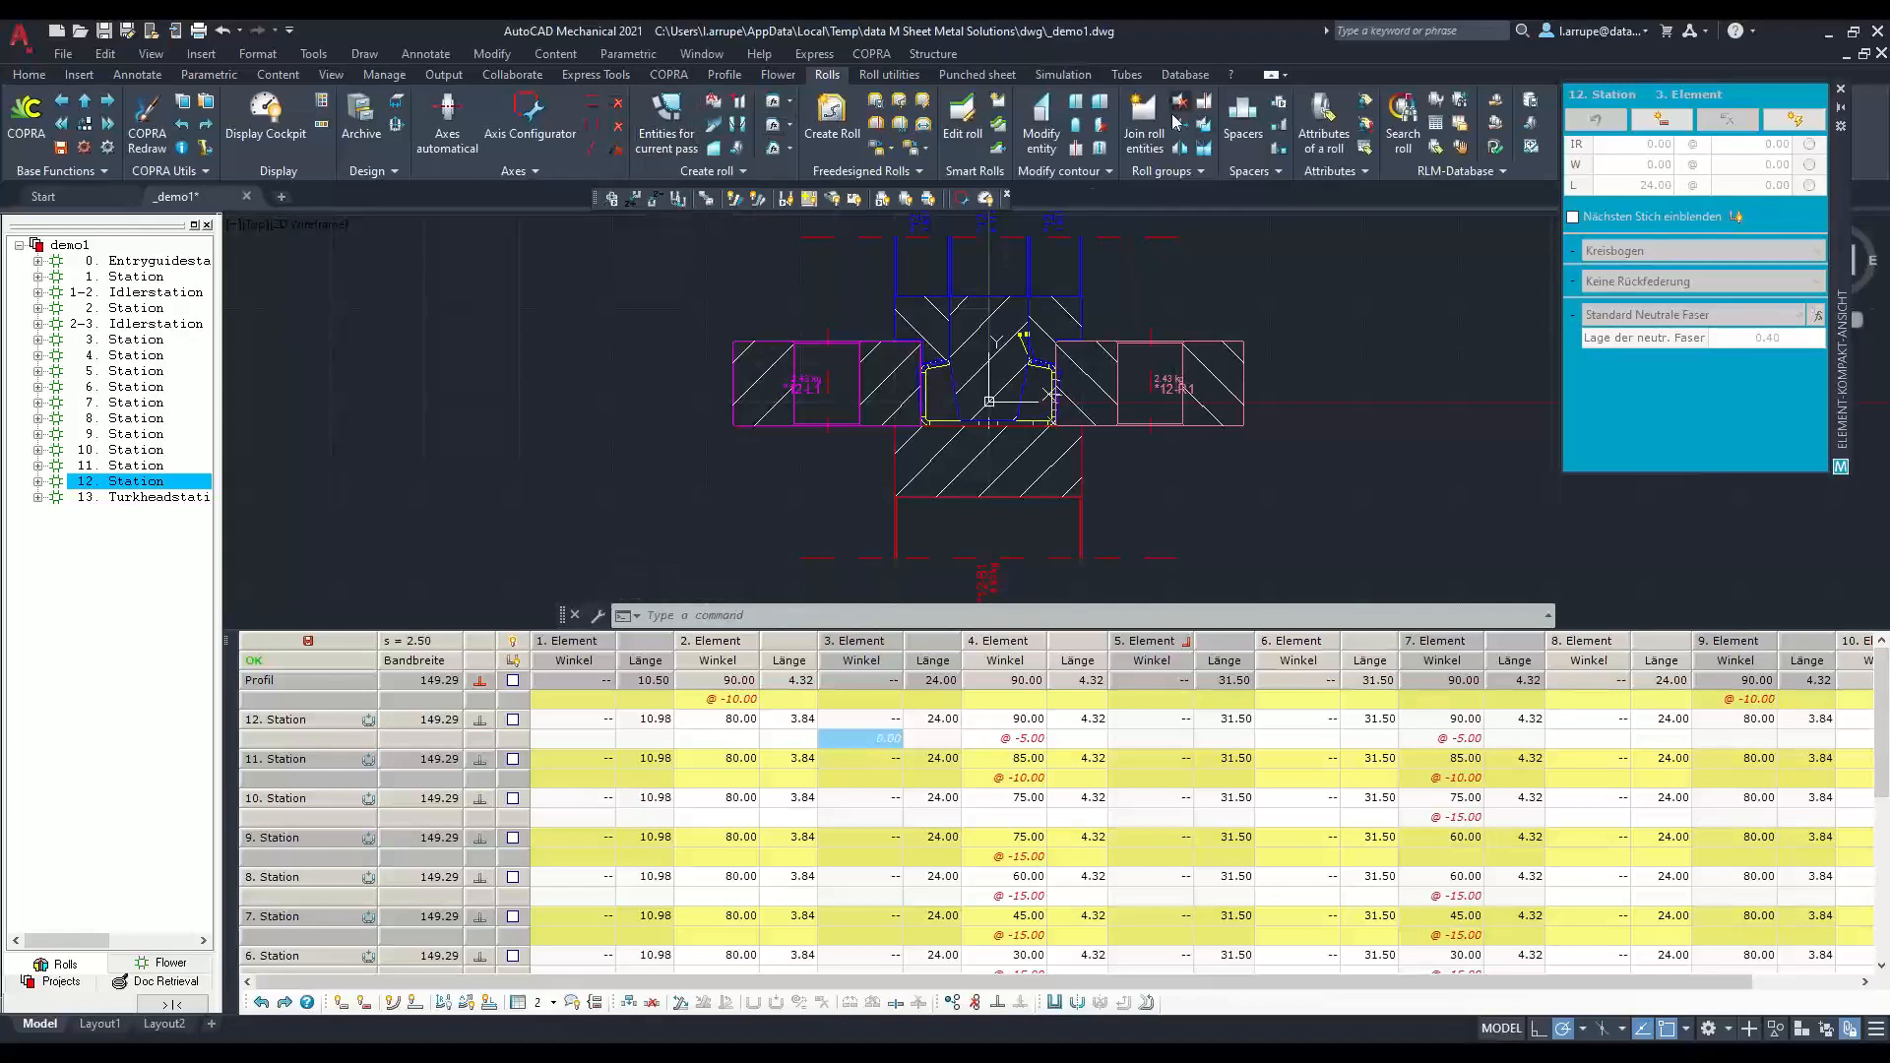
{"action": "left_click", "coordinate": [1025, 329]}
{"action": "left_click", "coordinate": [988, 401]}
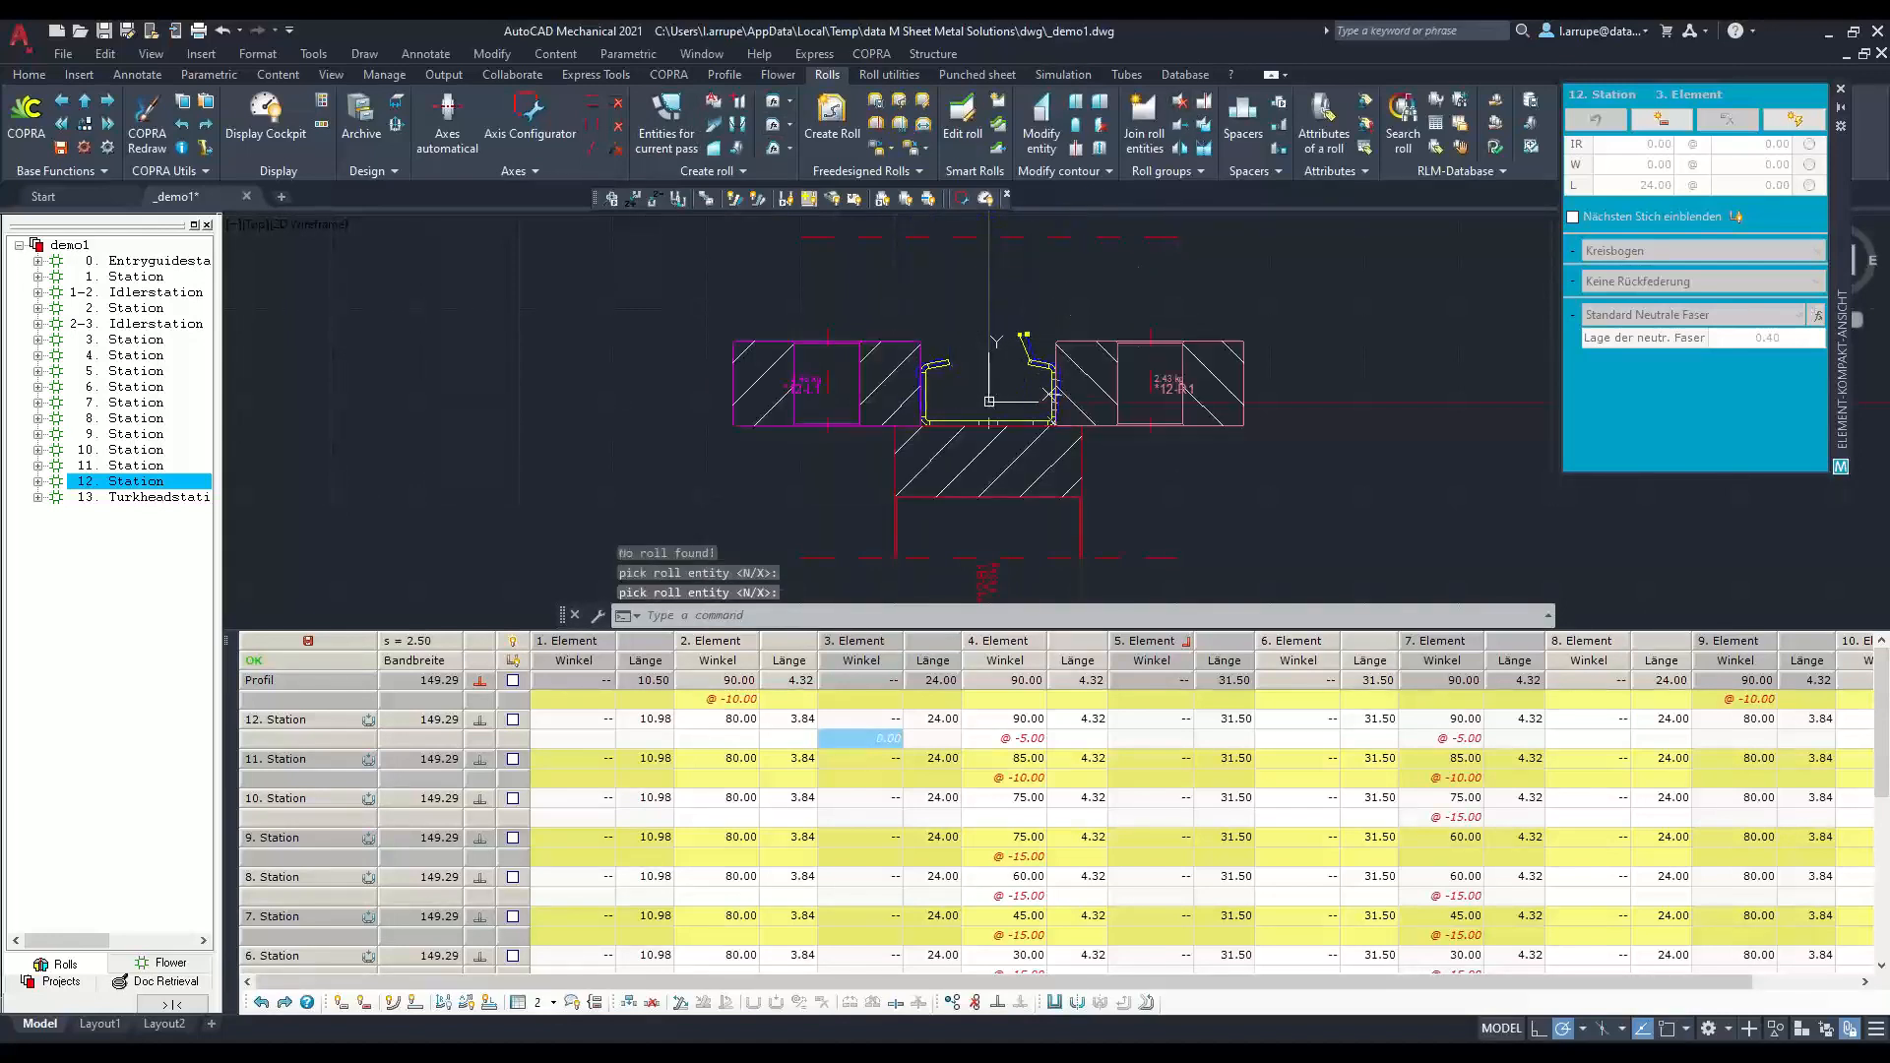
{"action": "left_click", "coordinate": [1088, 379]}
{"action": "left_click", "coordinate": [863, 392]}
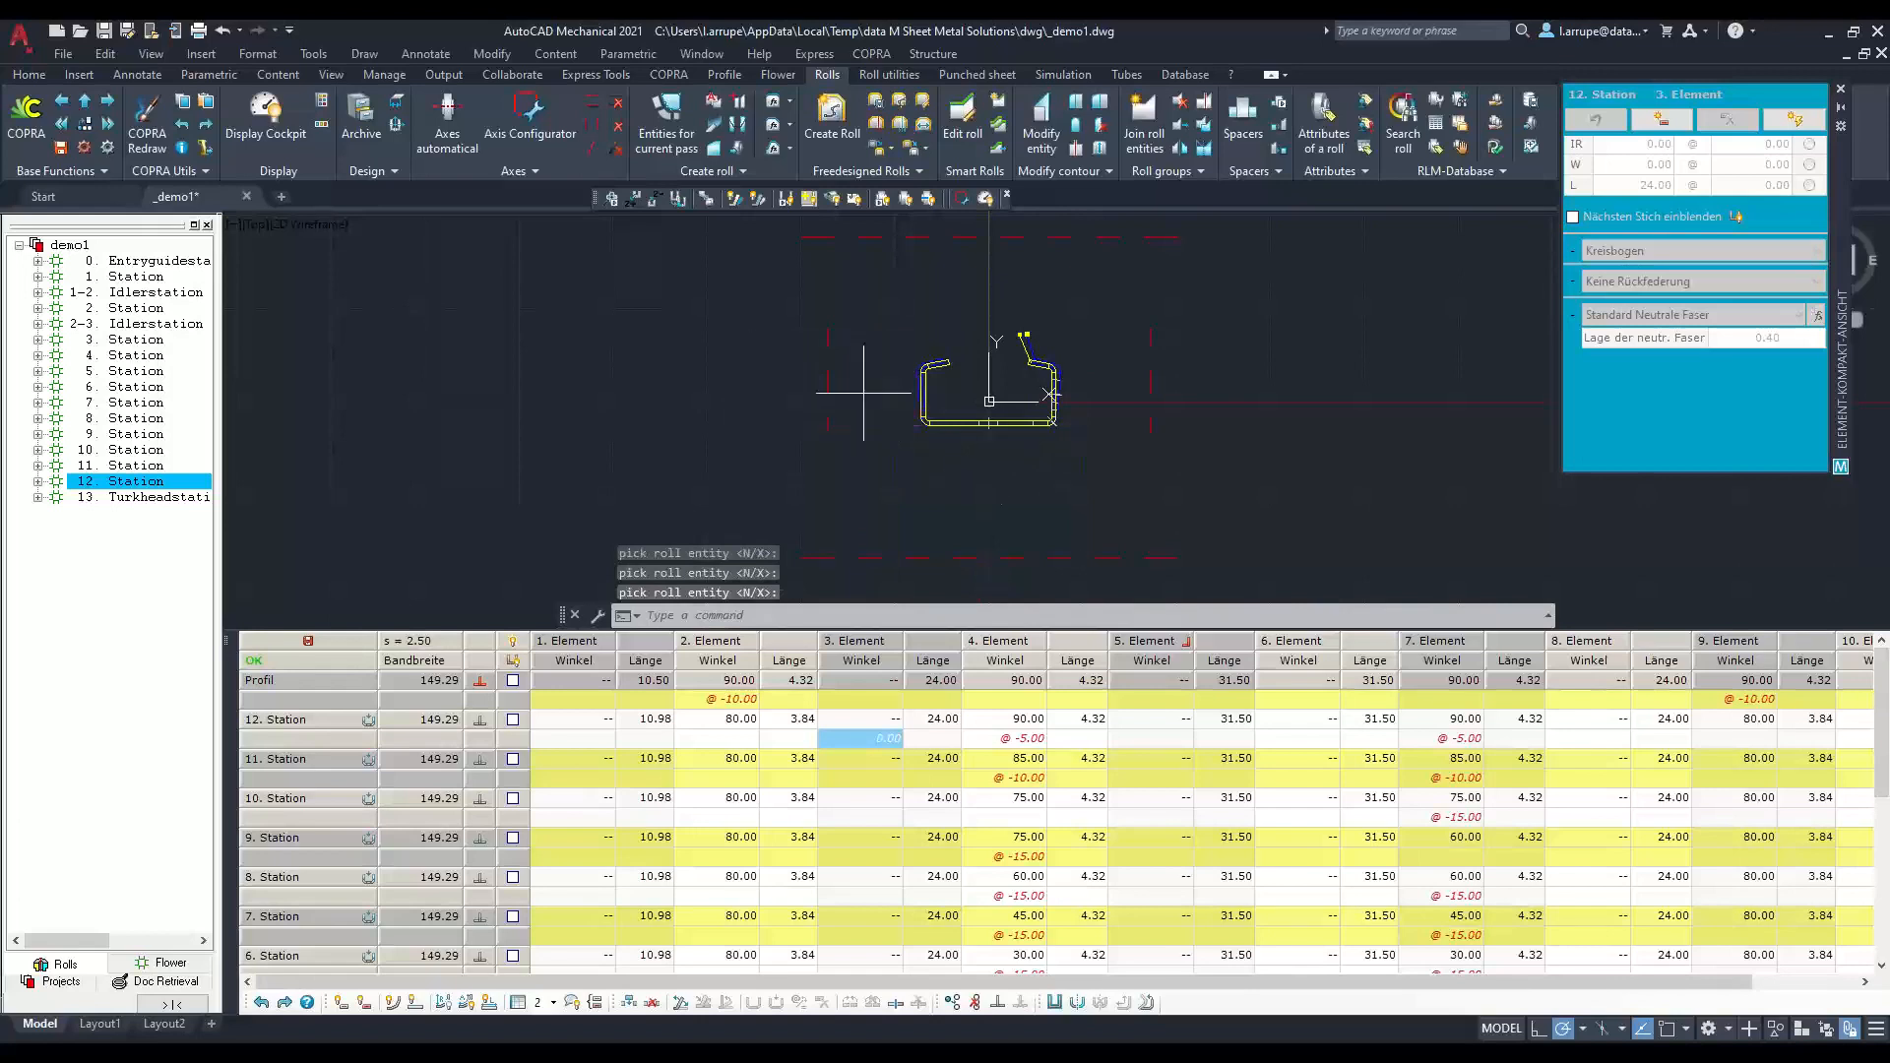
Step: Compare 13. Turkheadstation with the emptied 12. Station and make 13. Turkheadstation active again
{"action": "left_click", "coordinate": [147, 497]}
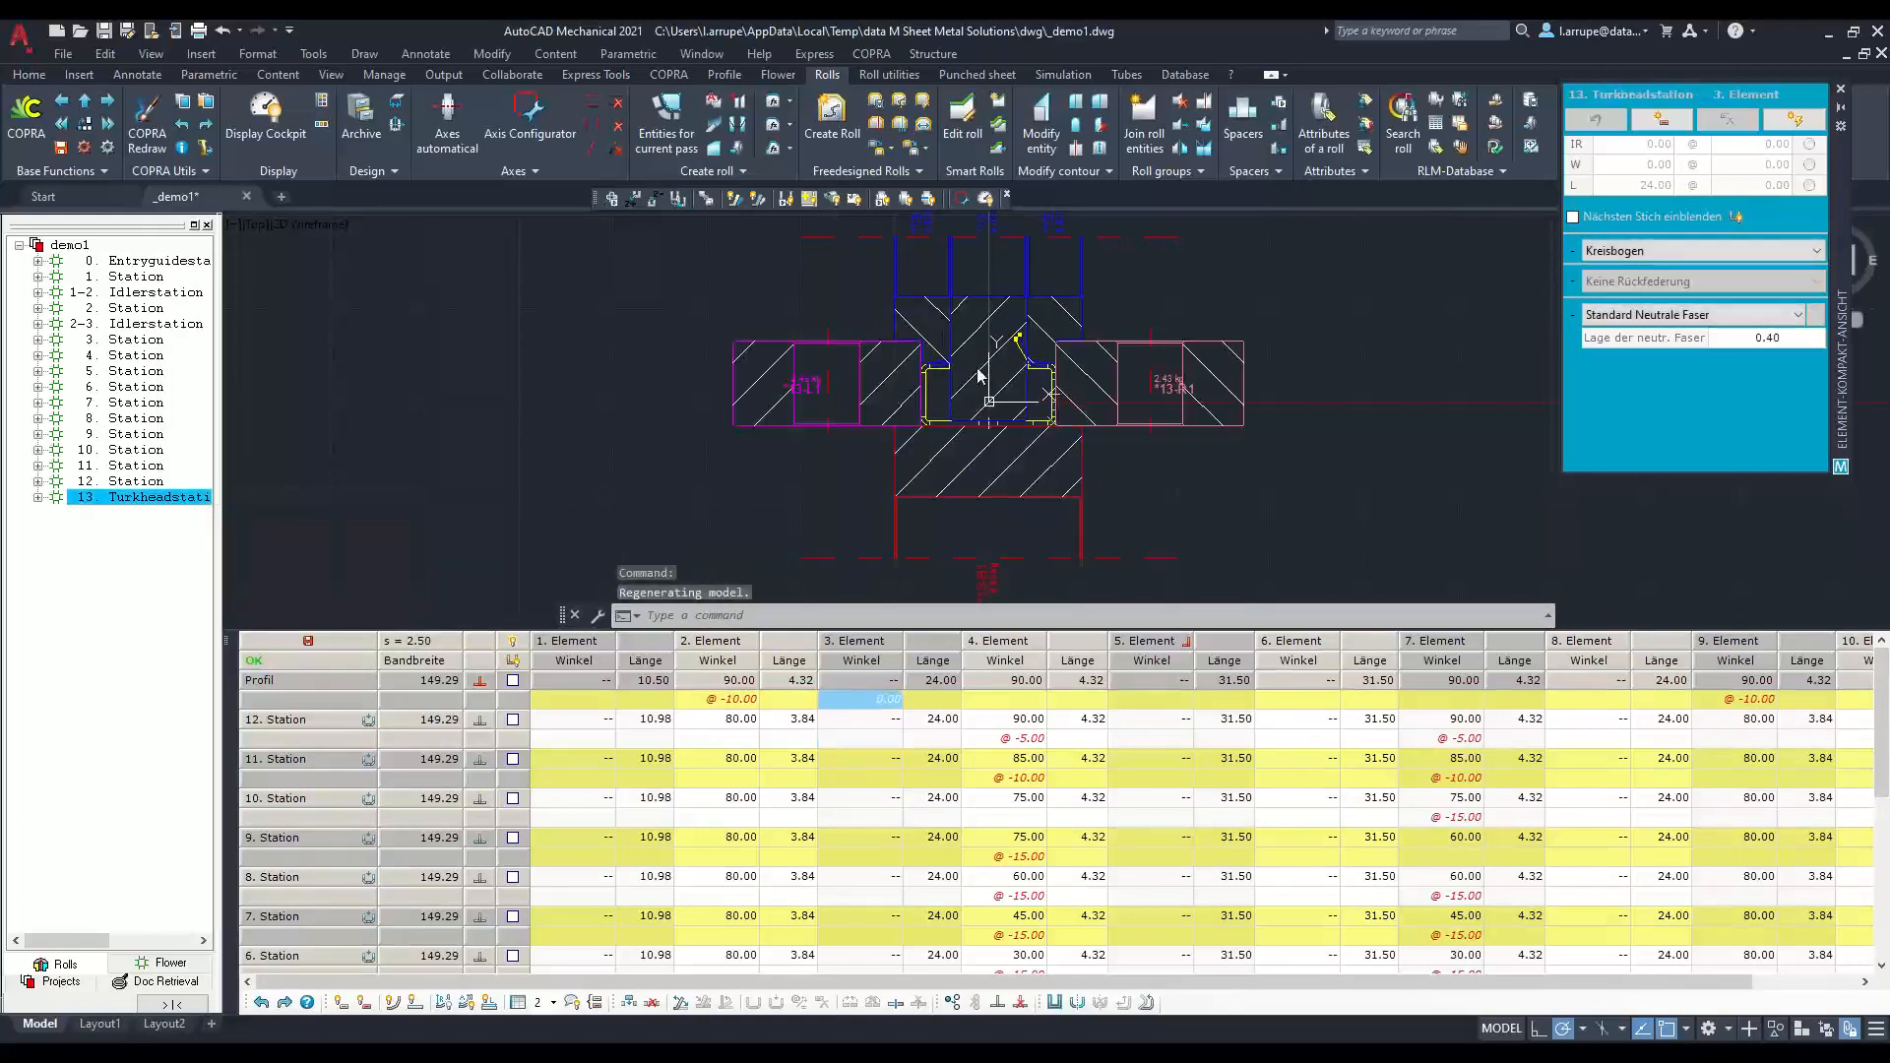
{"action": "left_click", "coordinate": [158, 483]}
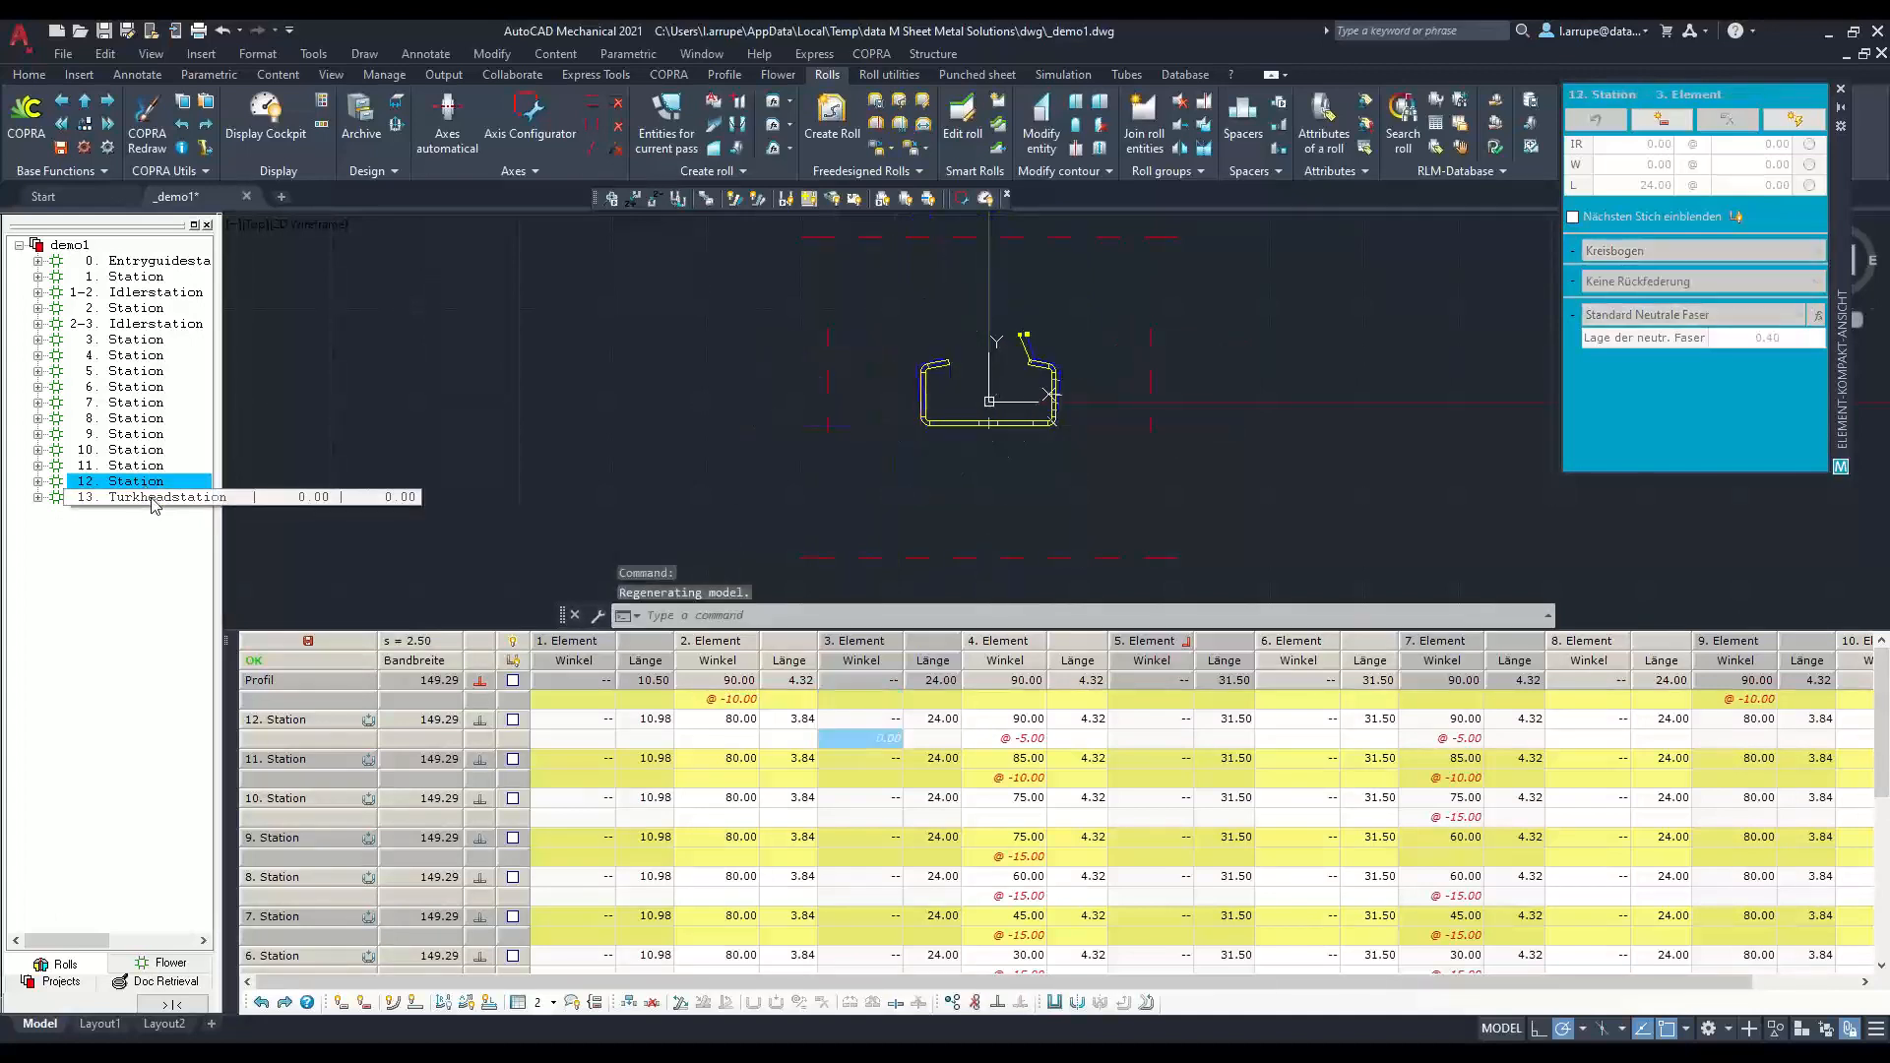
{"action": "left_click", "coordinate": [153, 500]}
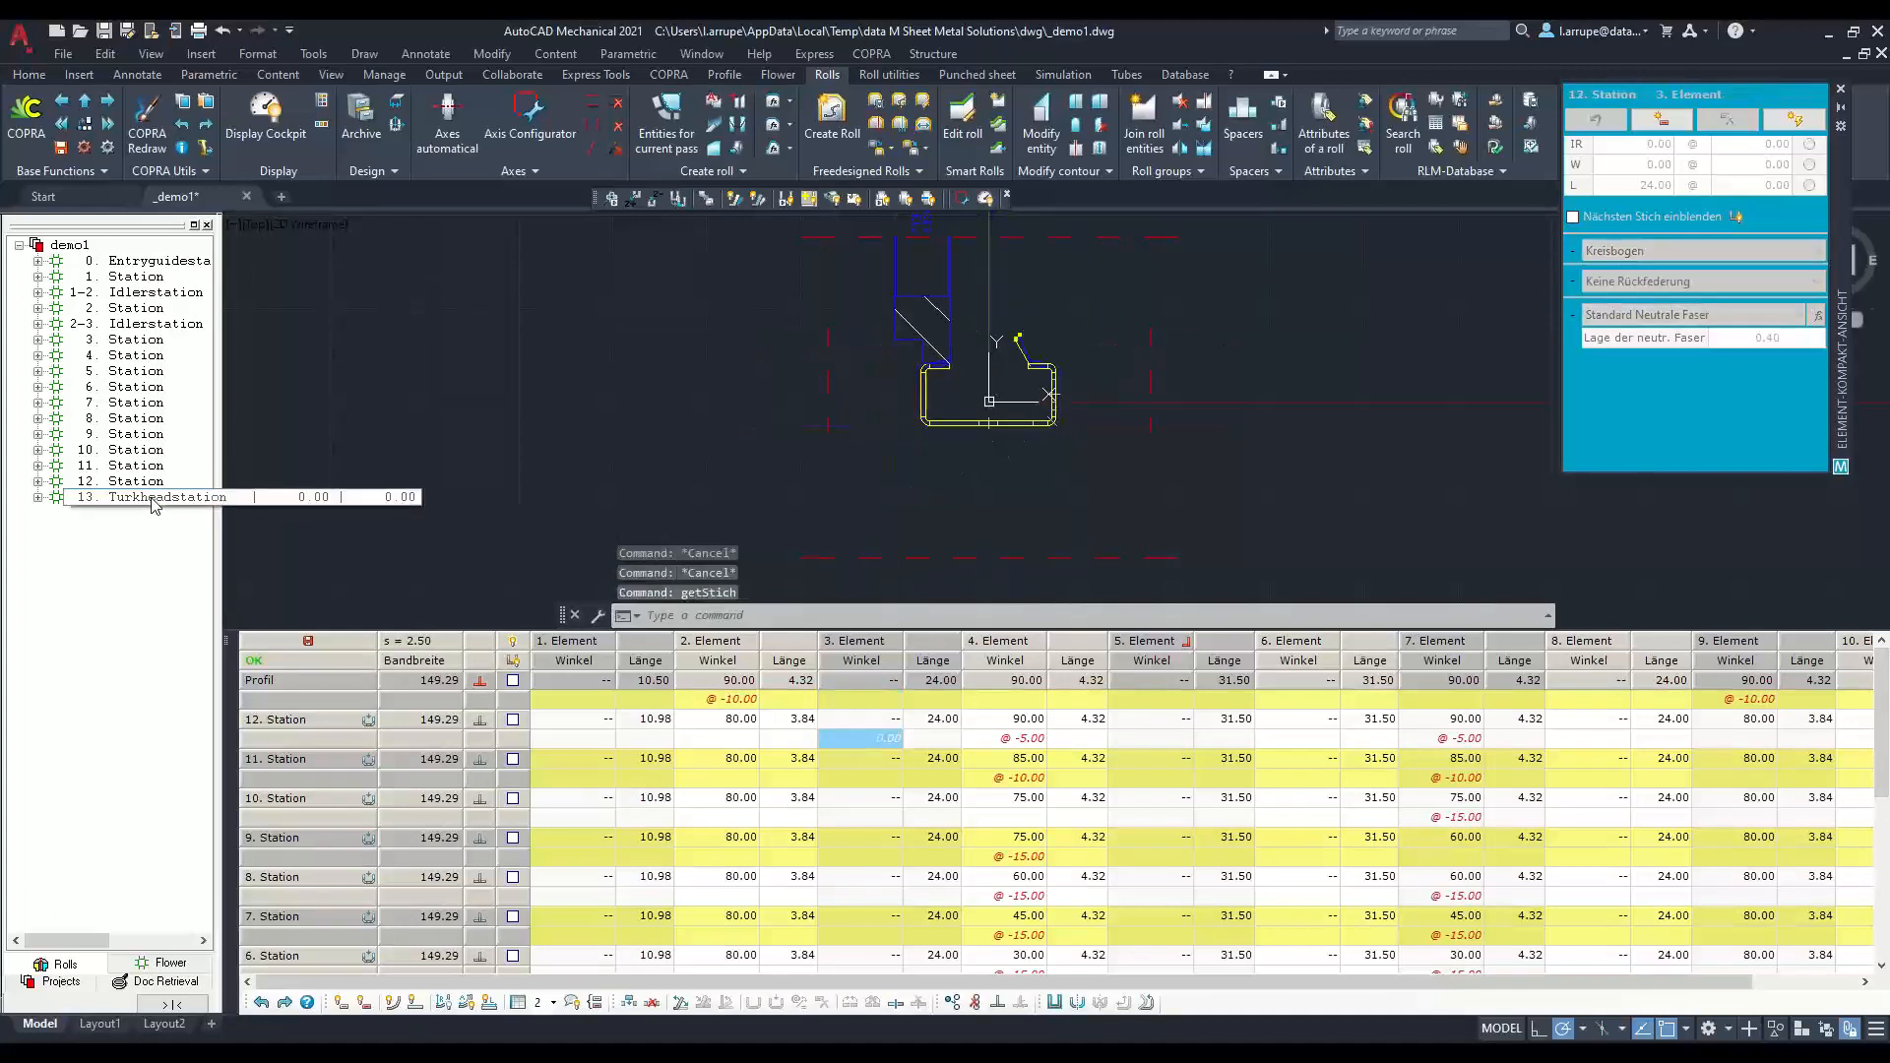
Step: Start SmartRoll positioning with the upper centre roll of 13. Turkheadstation and add the station's other rolls using the Addroll option
{"action": "left_click", "coordinate": [1002, 128]}
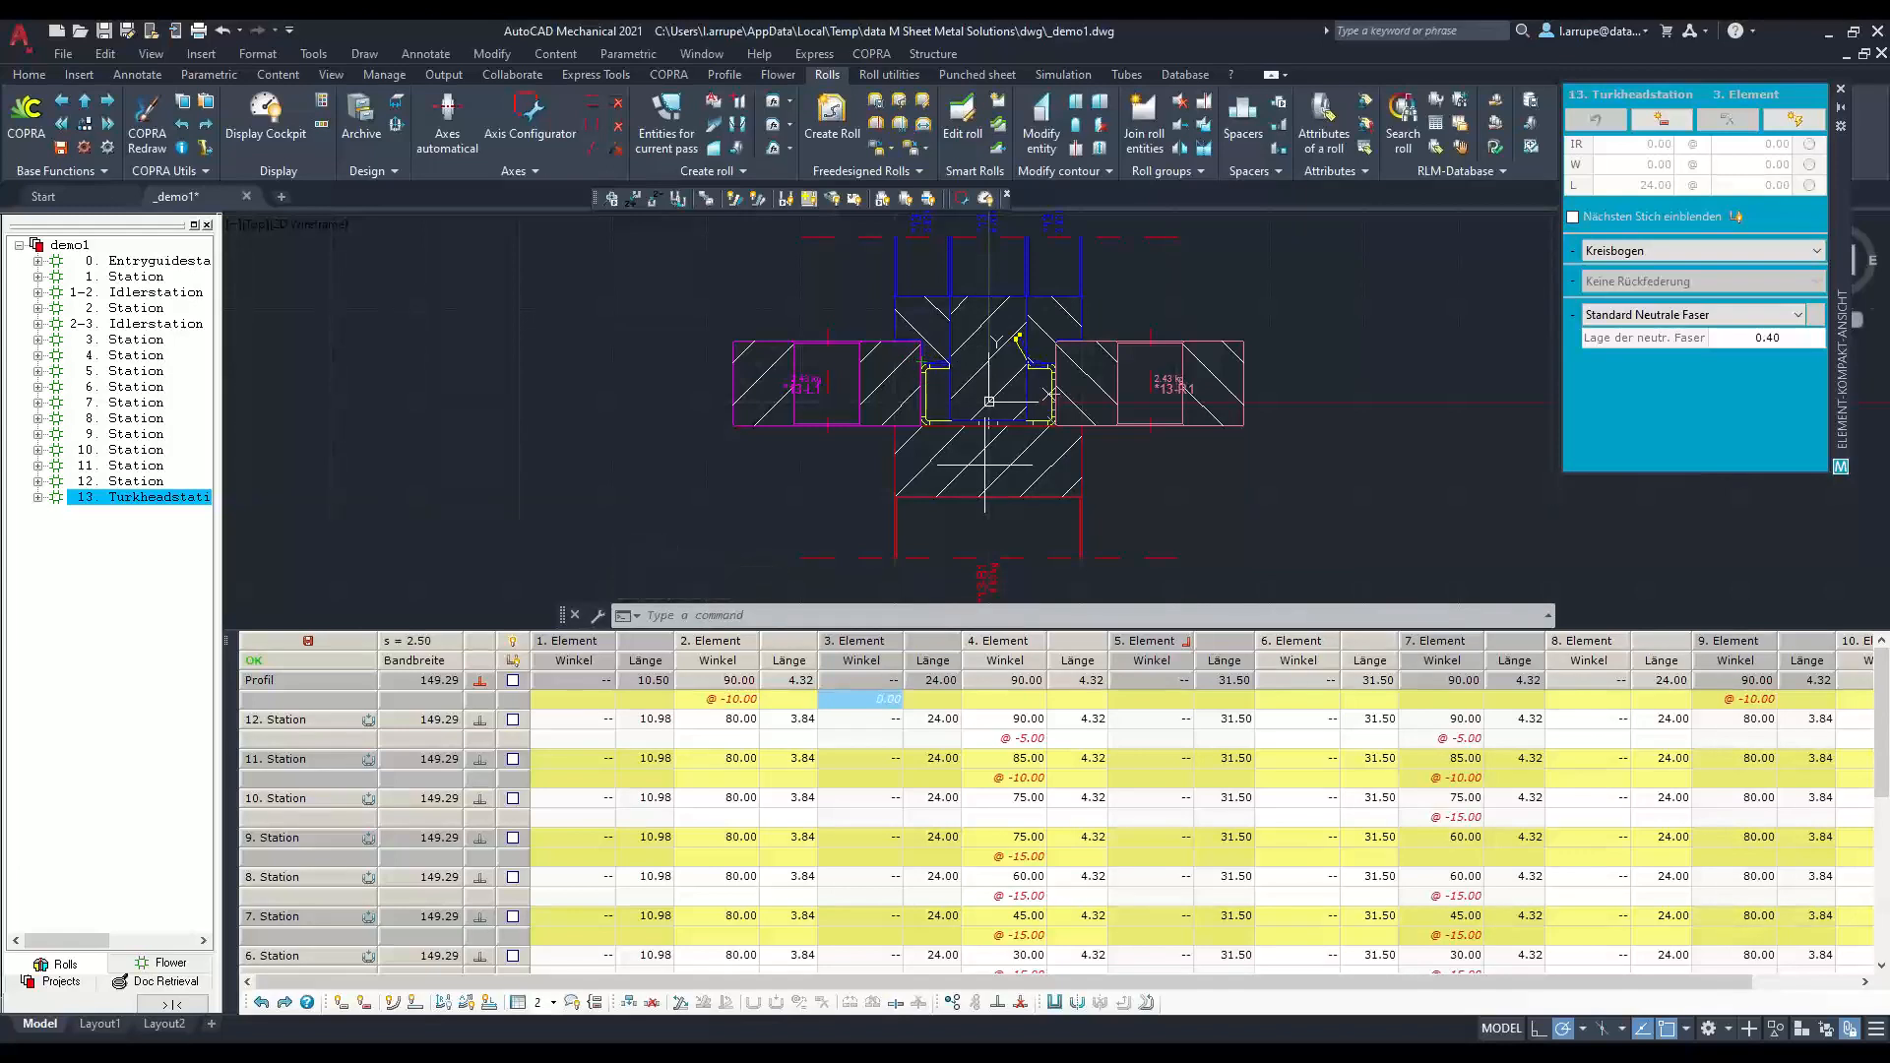
{"action": "left_click", "coordinate": [983, 390]}
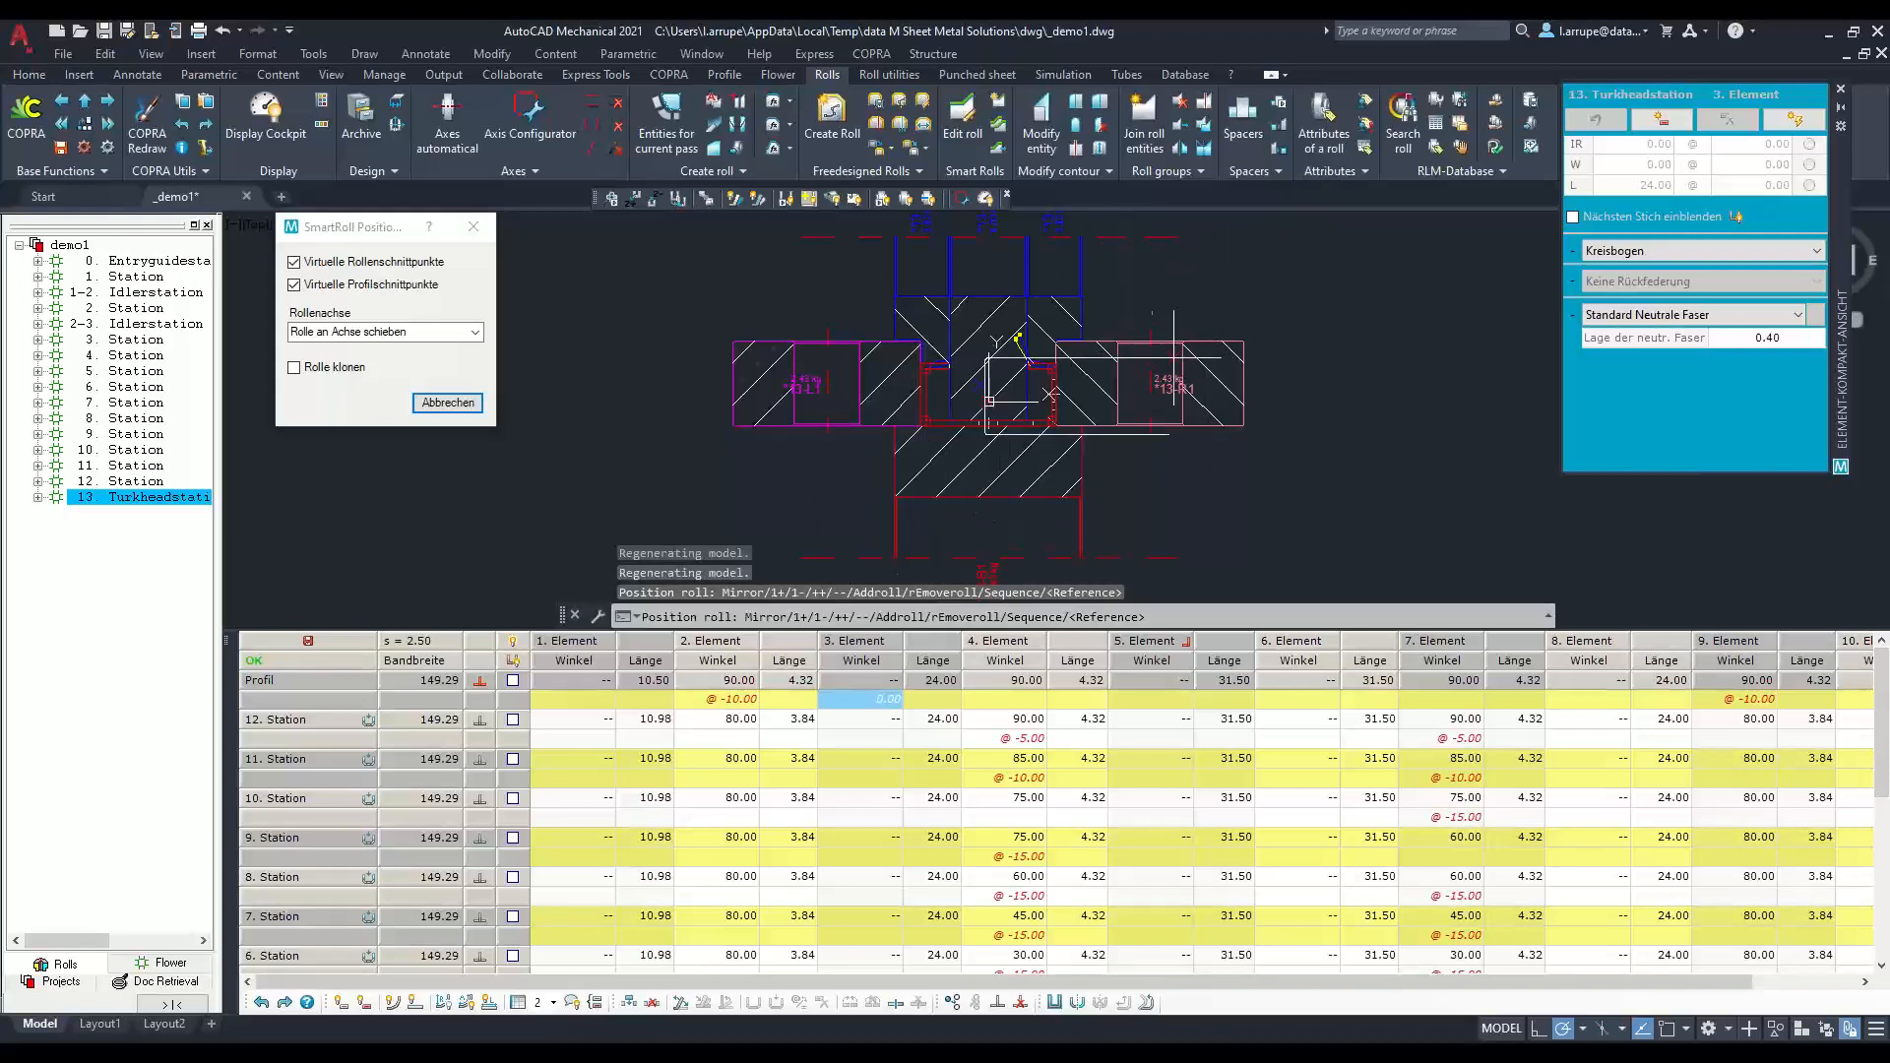
{"action": "type", "text": "a"}
{"action": "key", "text": "Return"}
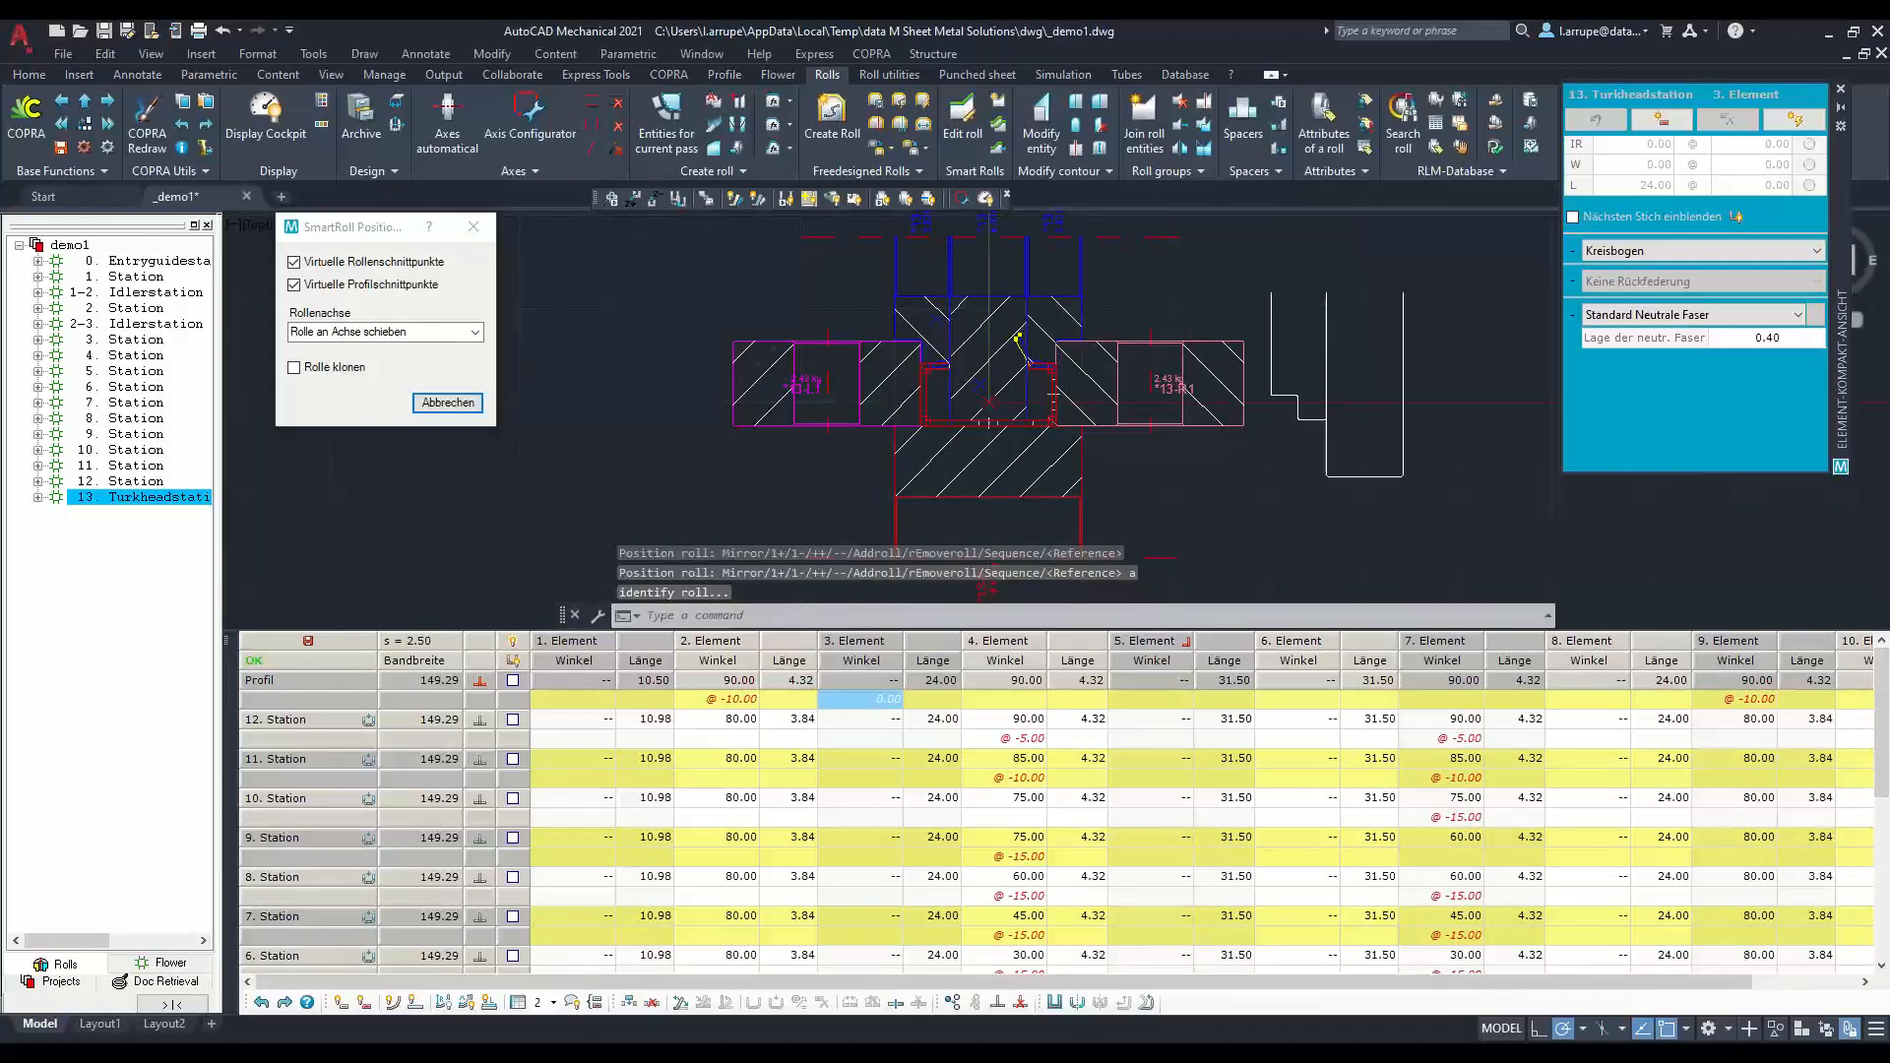
{"action": "left_click", "coordinate": [1029, 310]}
{"action": "left_click", "coordinate": [1051, 313]}
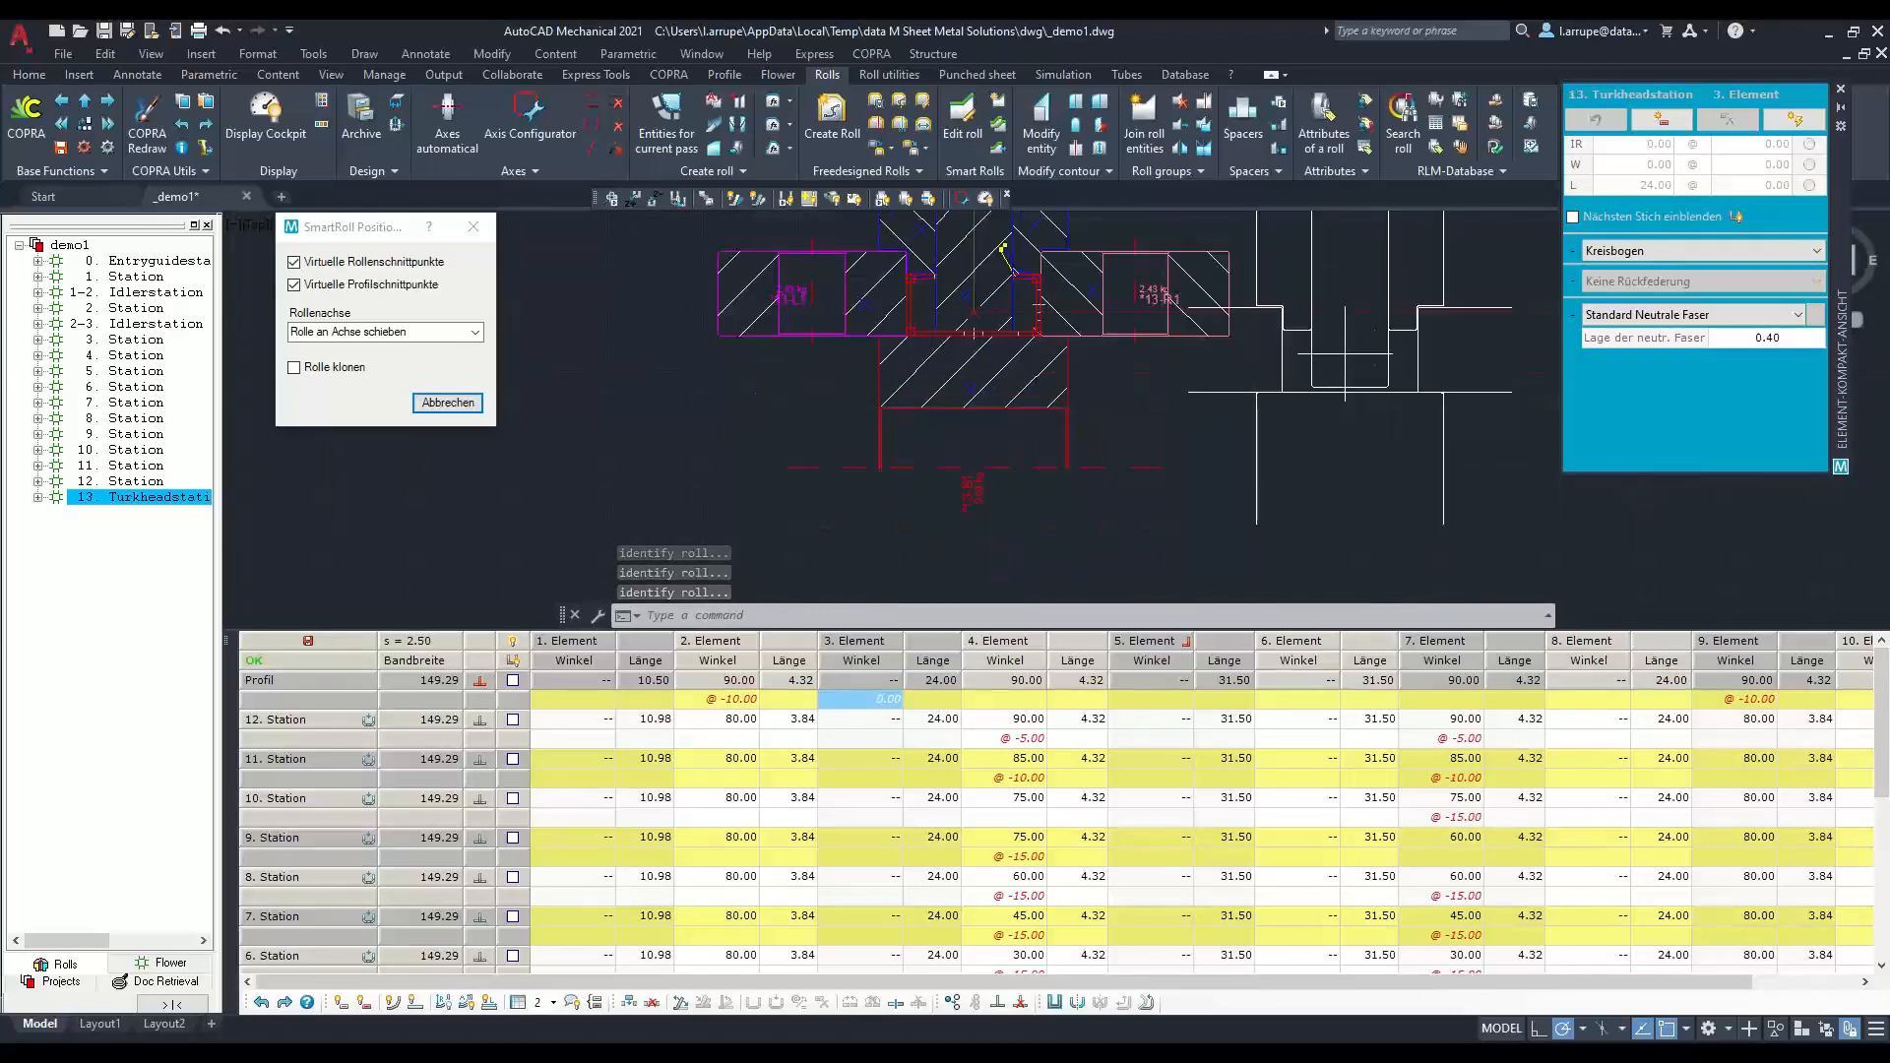
Step: Carry the rolls selected for SmartRoll positioning over to 12. Station with the 1- option
{"action": "scroll", "coordinate": [1344, 353], "scroll_direction": "up", "scroll_amount": 2}
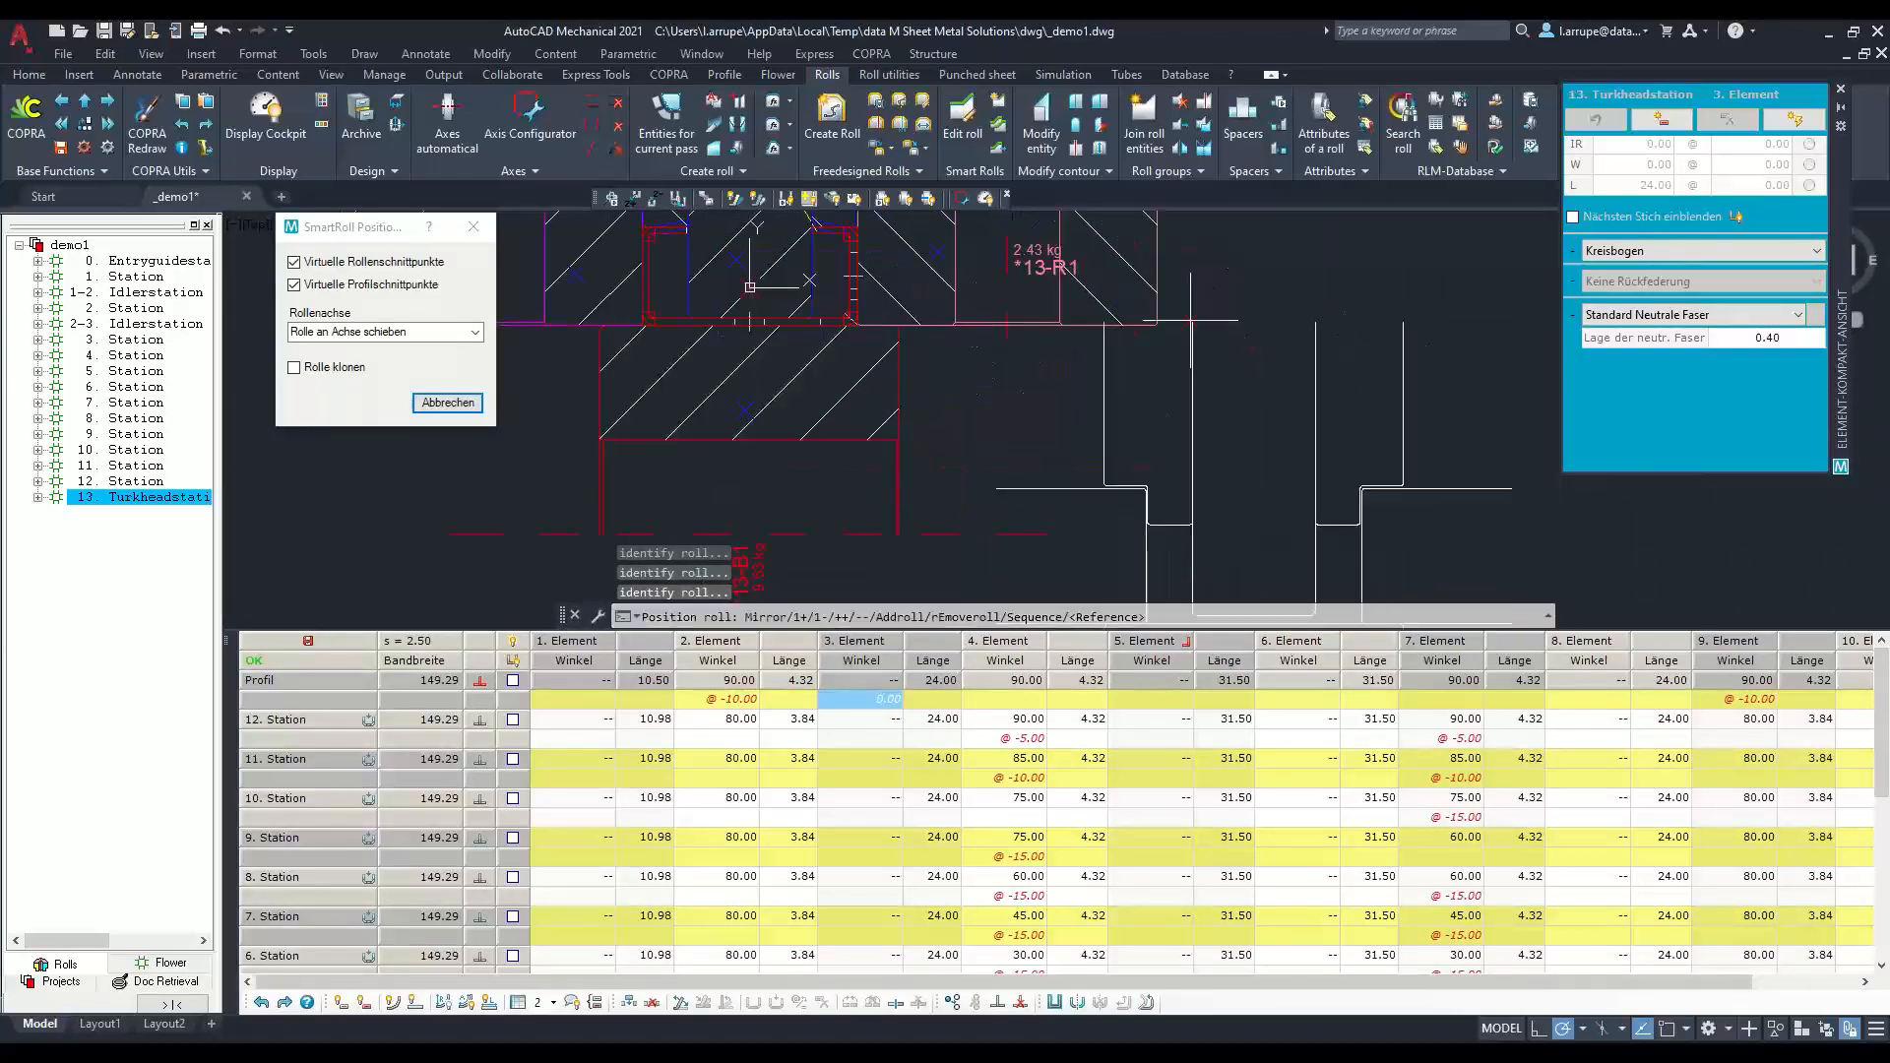
{"action": "scroll", "coordinate": [1179, 304], "scroll_direction": "down", "scroll_amount": 2}
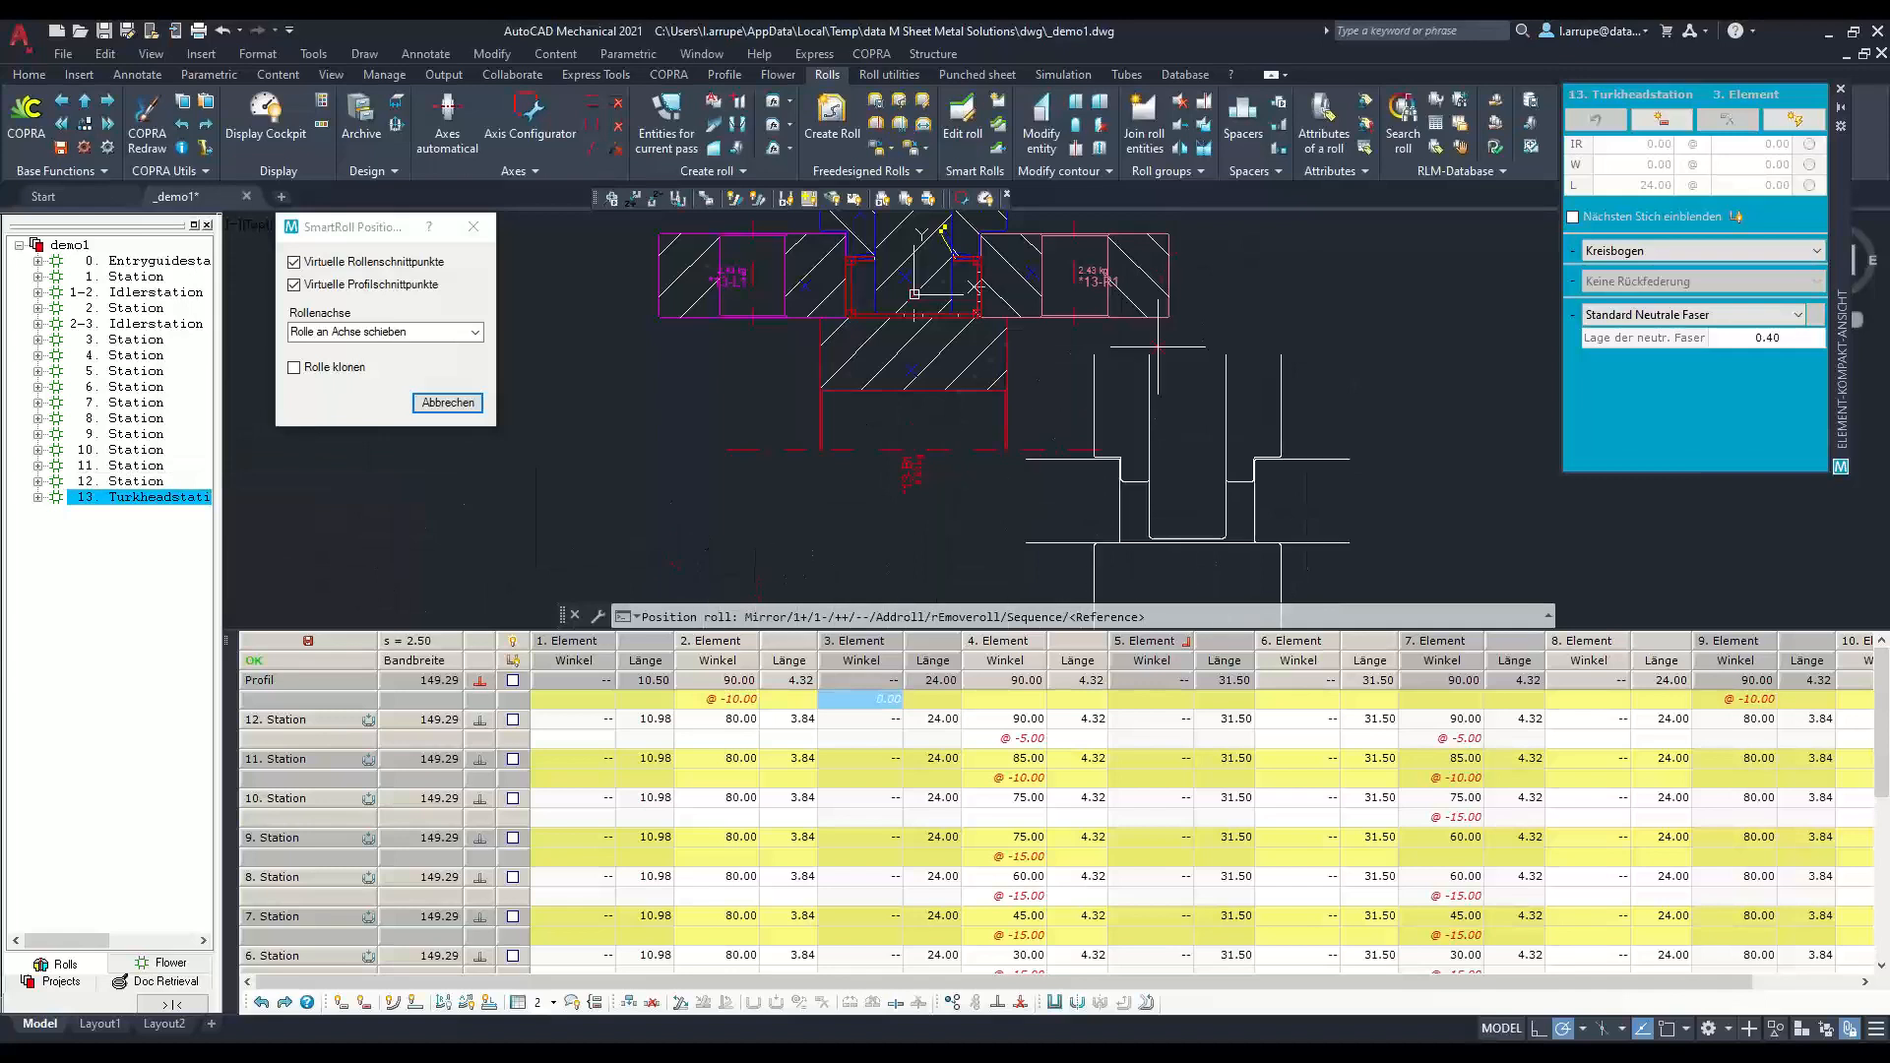
{"action": "type", "text": "1"}
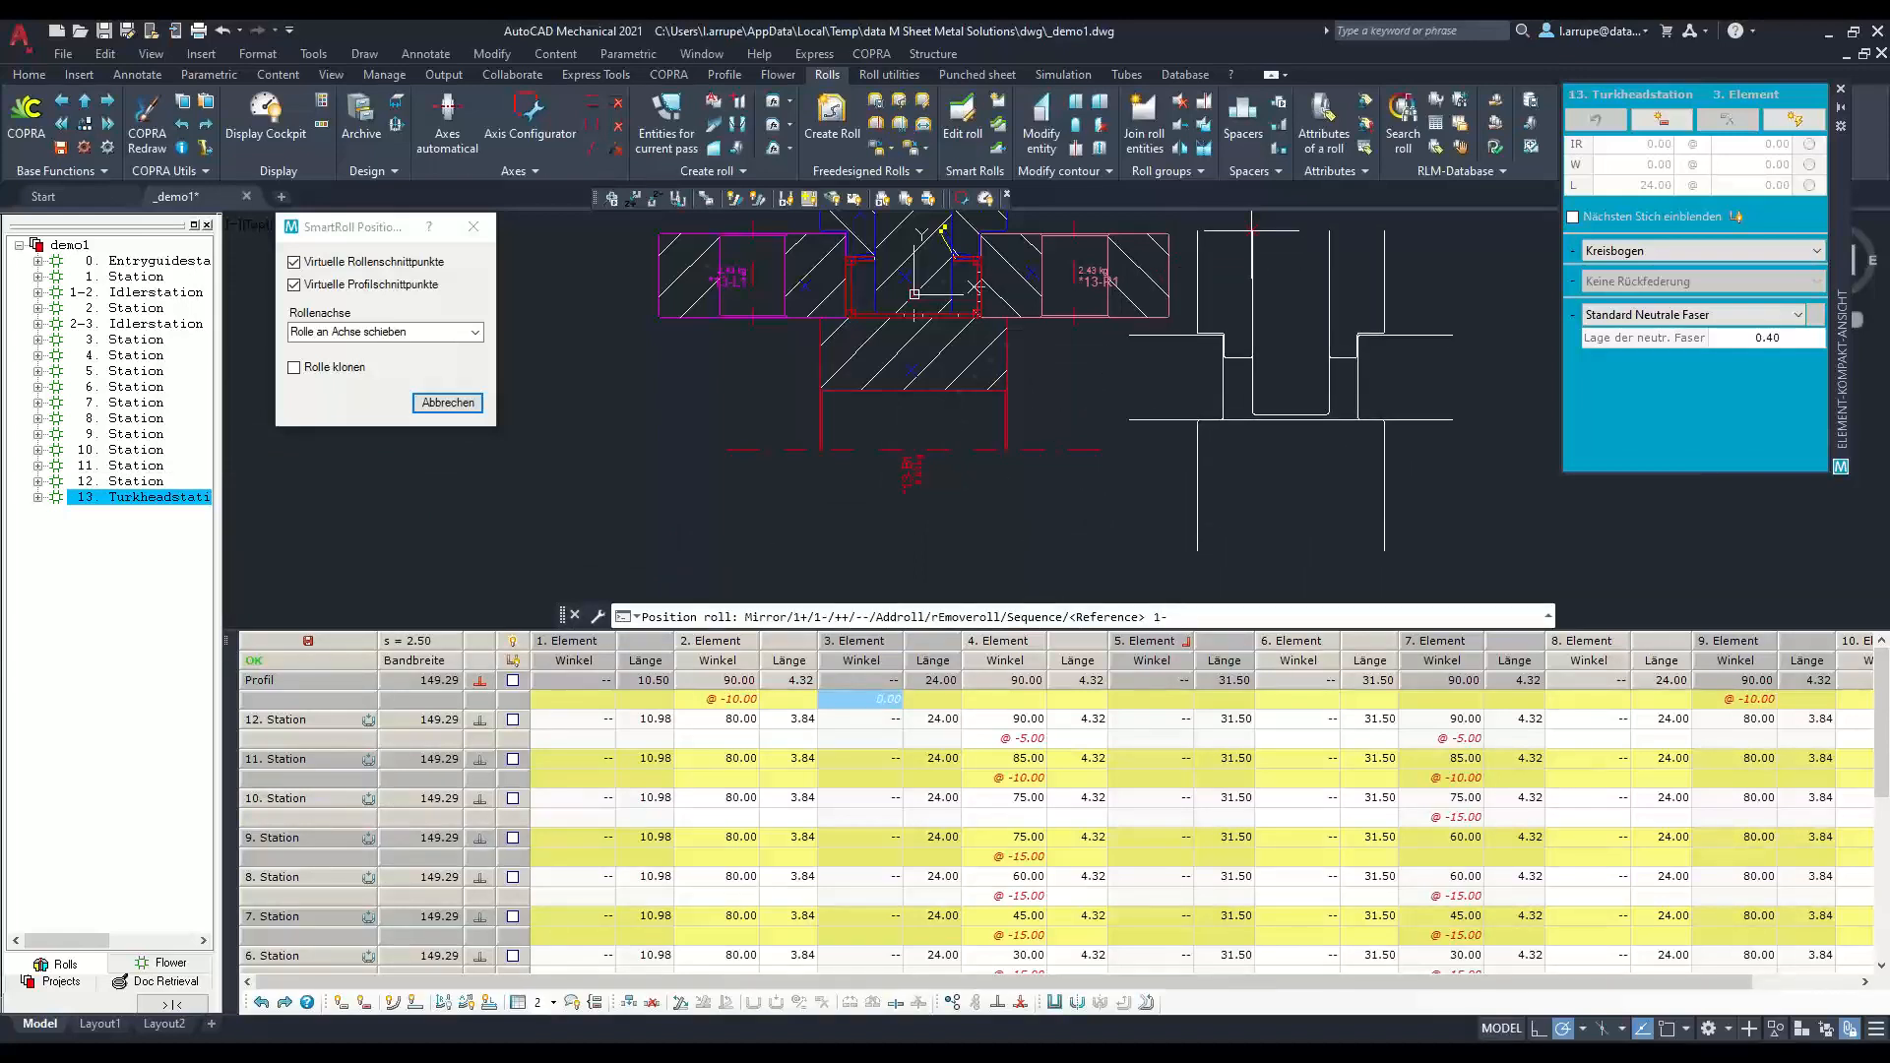
{"action": "type", "text": "-"}
{"action": "key", "text": "Return"}
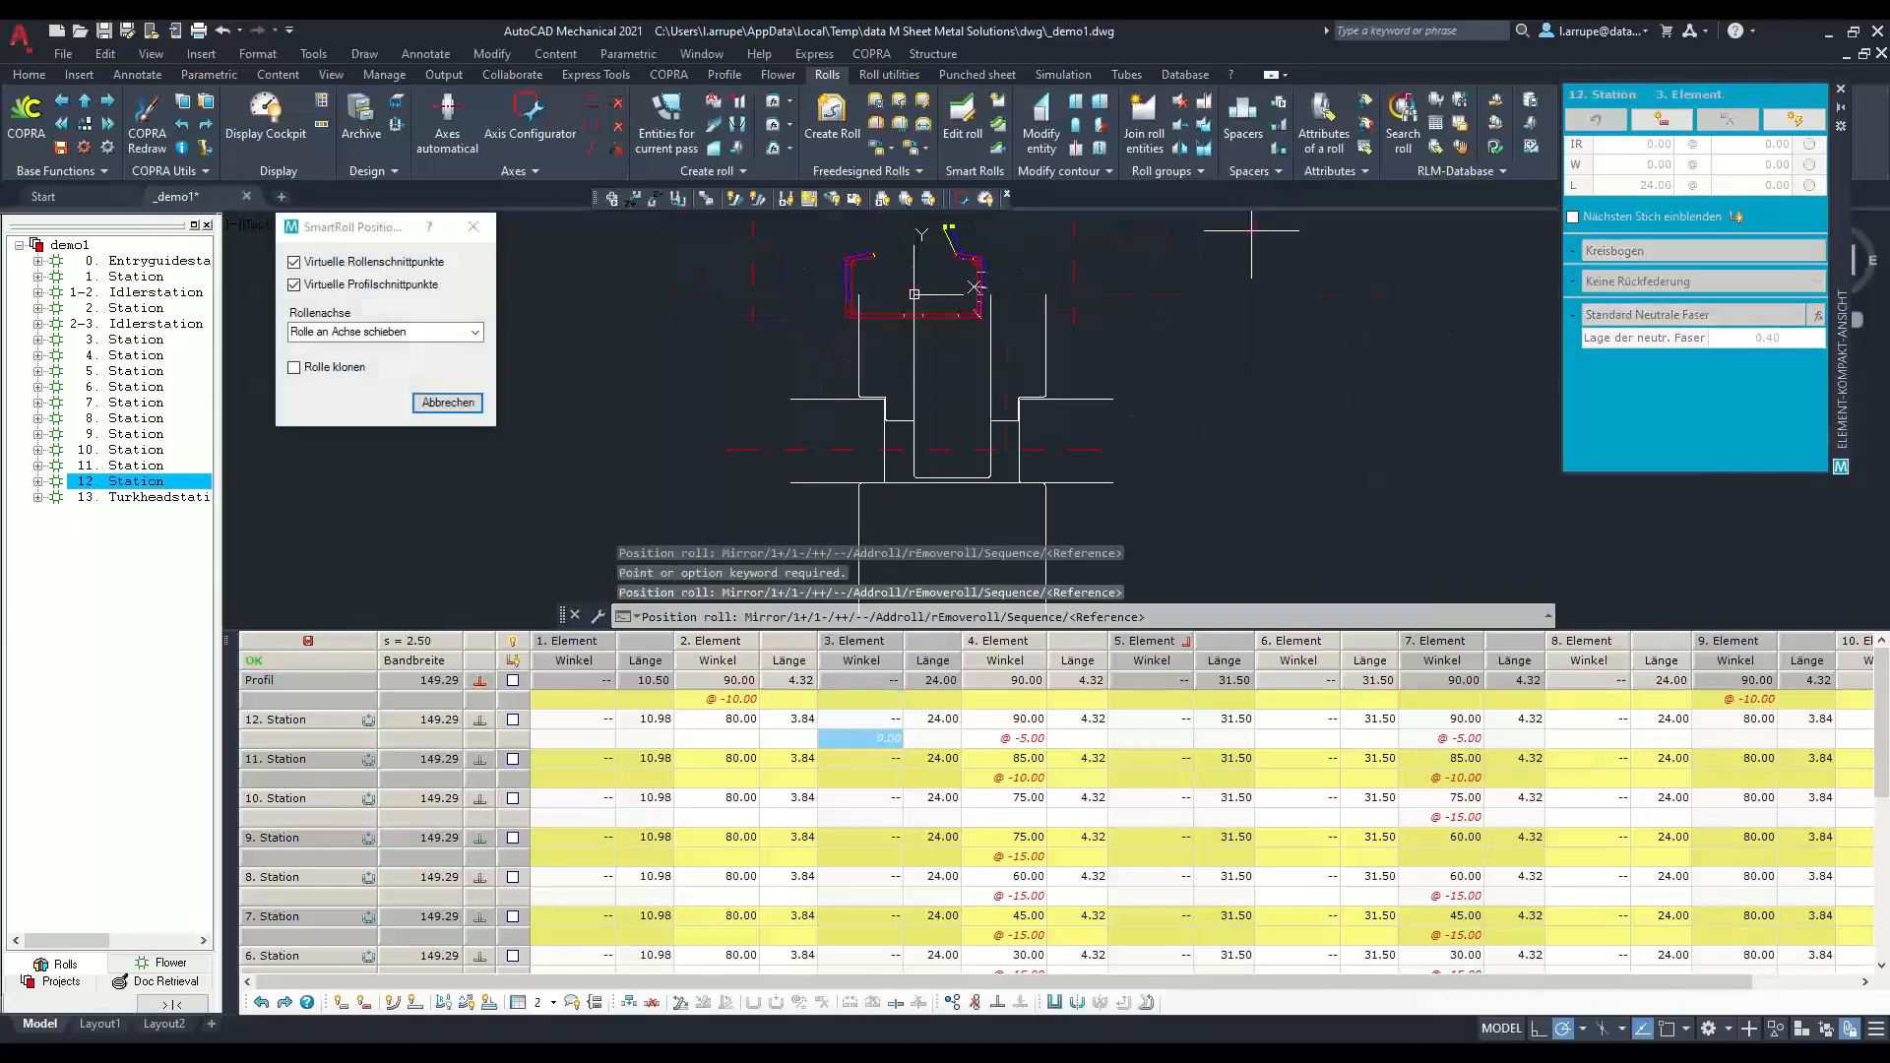
Step: Set the positioning reference point of the carried-over rolls to the midpoint of the upper centre roll's lower edge
{"action": "middle_click_drag", "start_coordinate": [1132, 258], "coordinate": [1198, 258]}
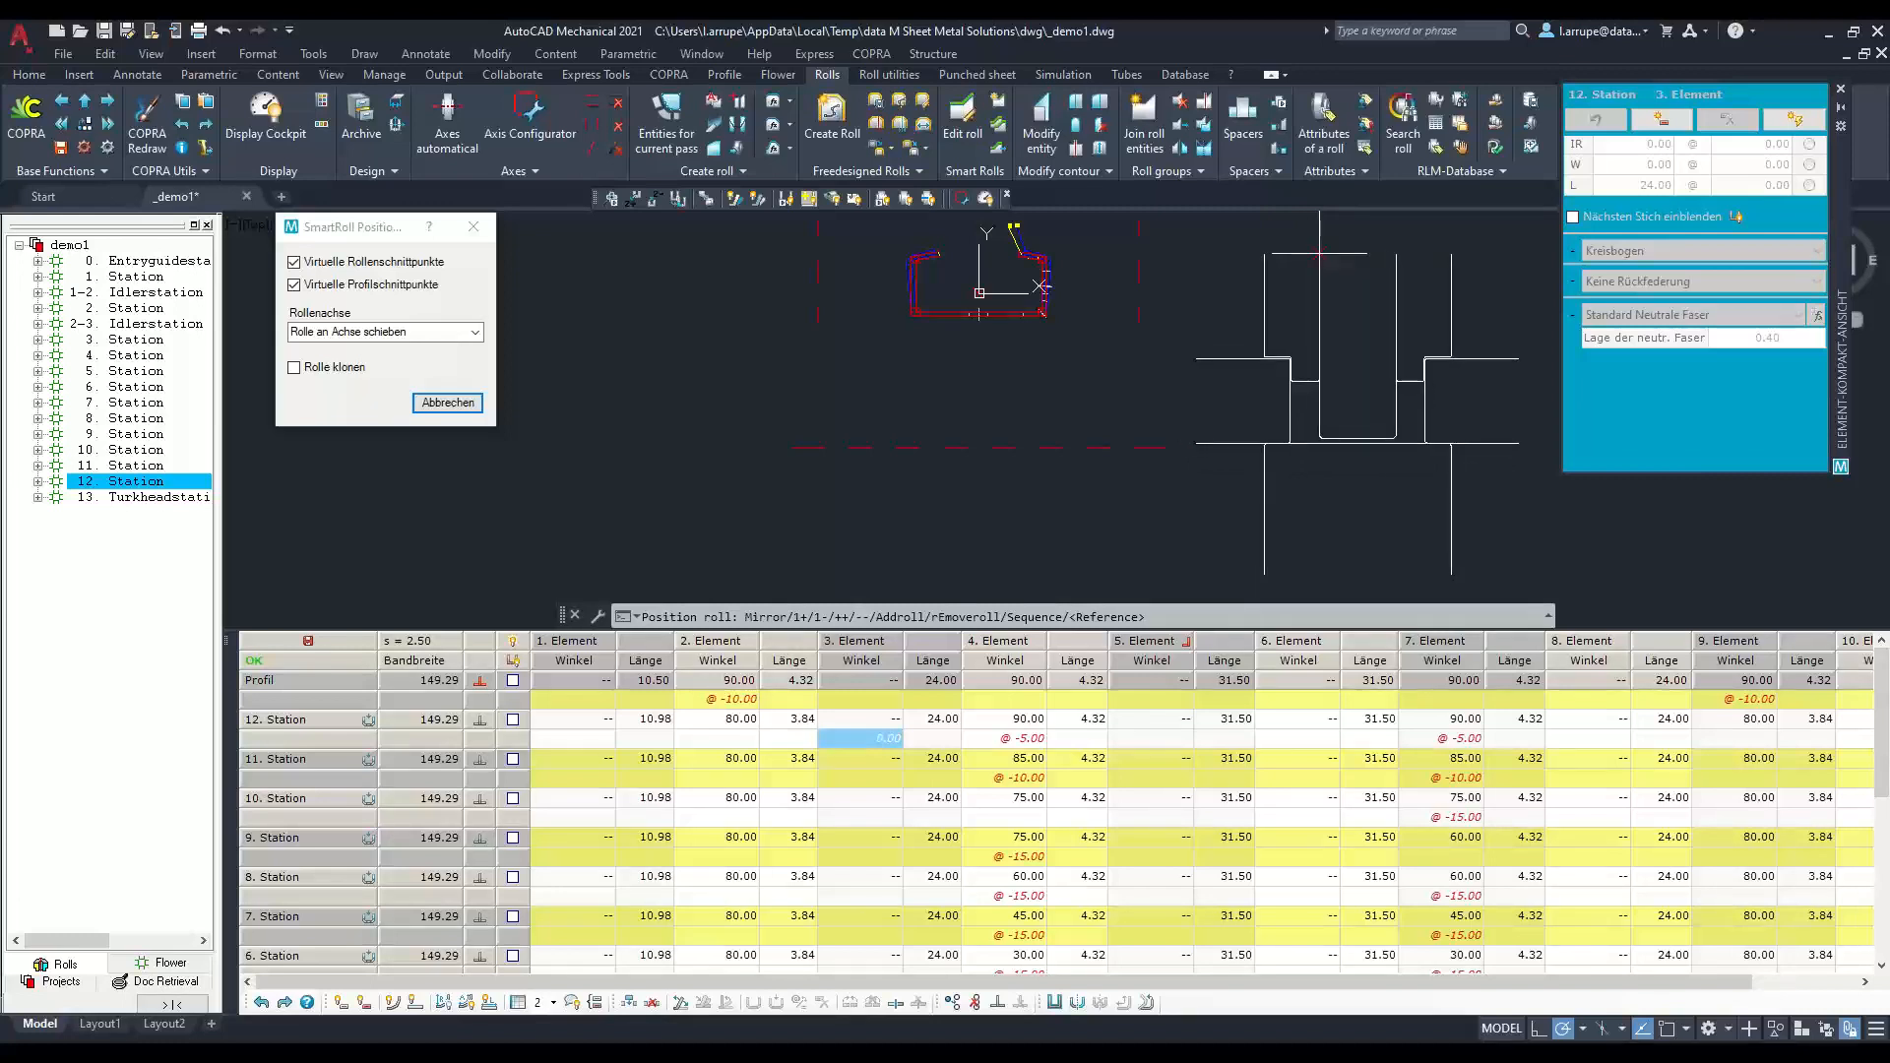
{"action": "left_click", "coordinate": [1319, 253]}
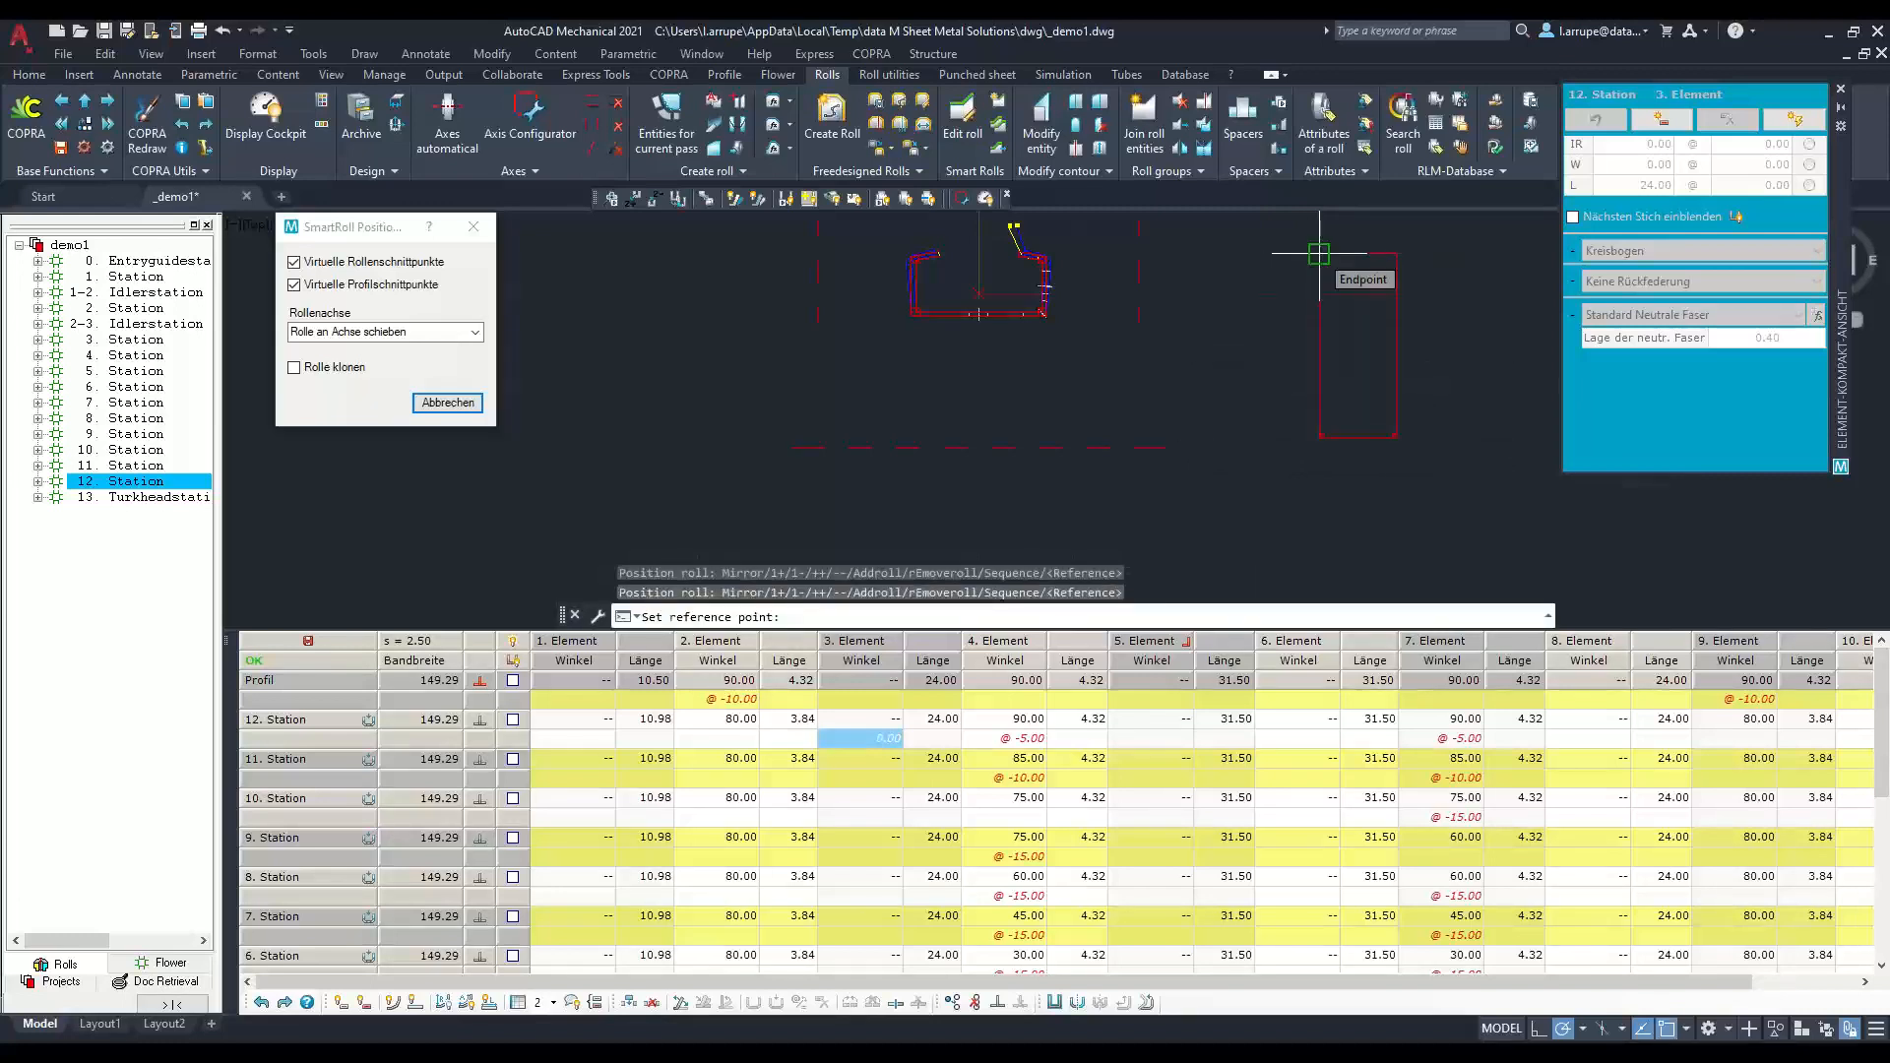
{"action": "scroll", "coordinate": [1366, 444], "scroll_direction": "up", "scroll_amount": 2}
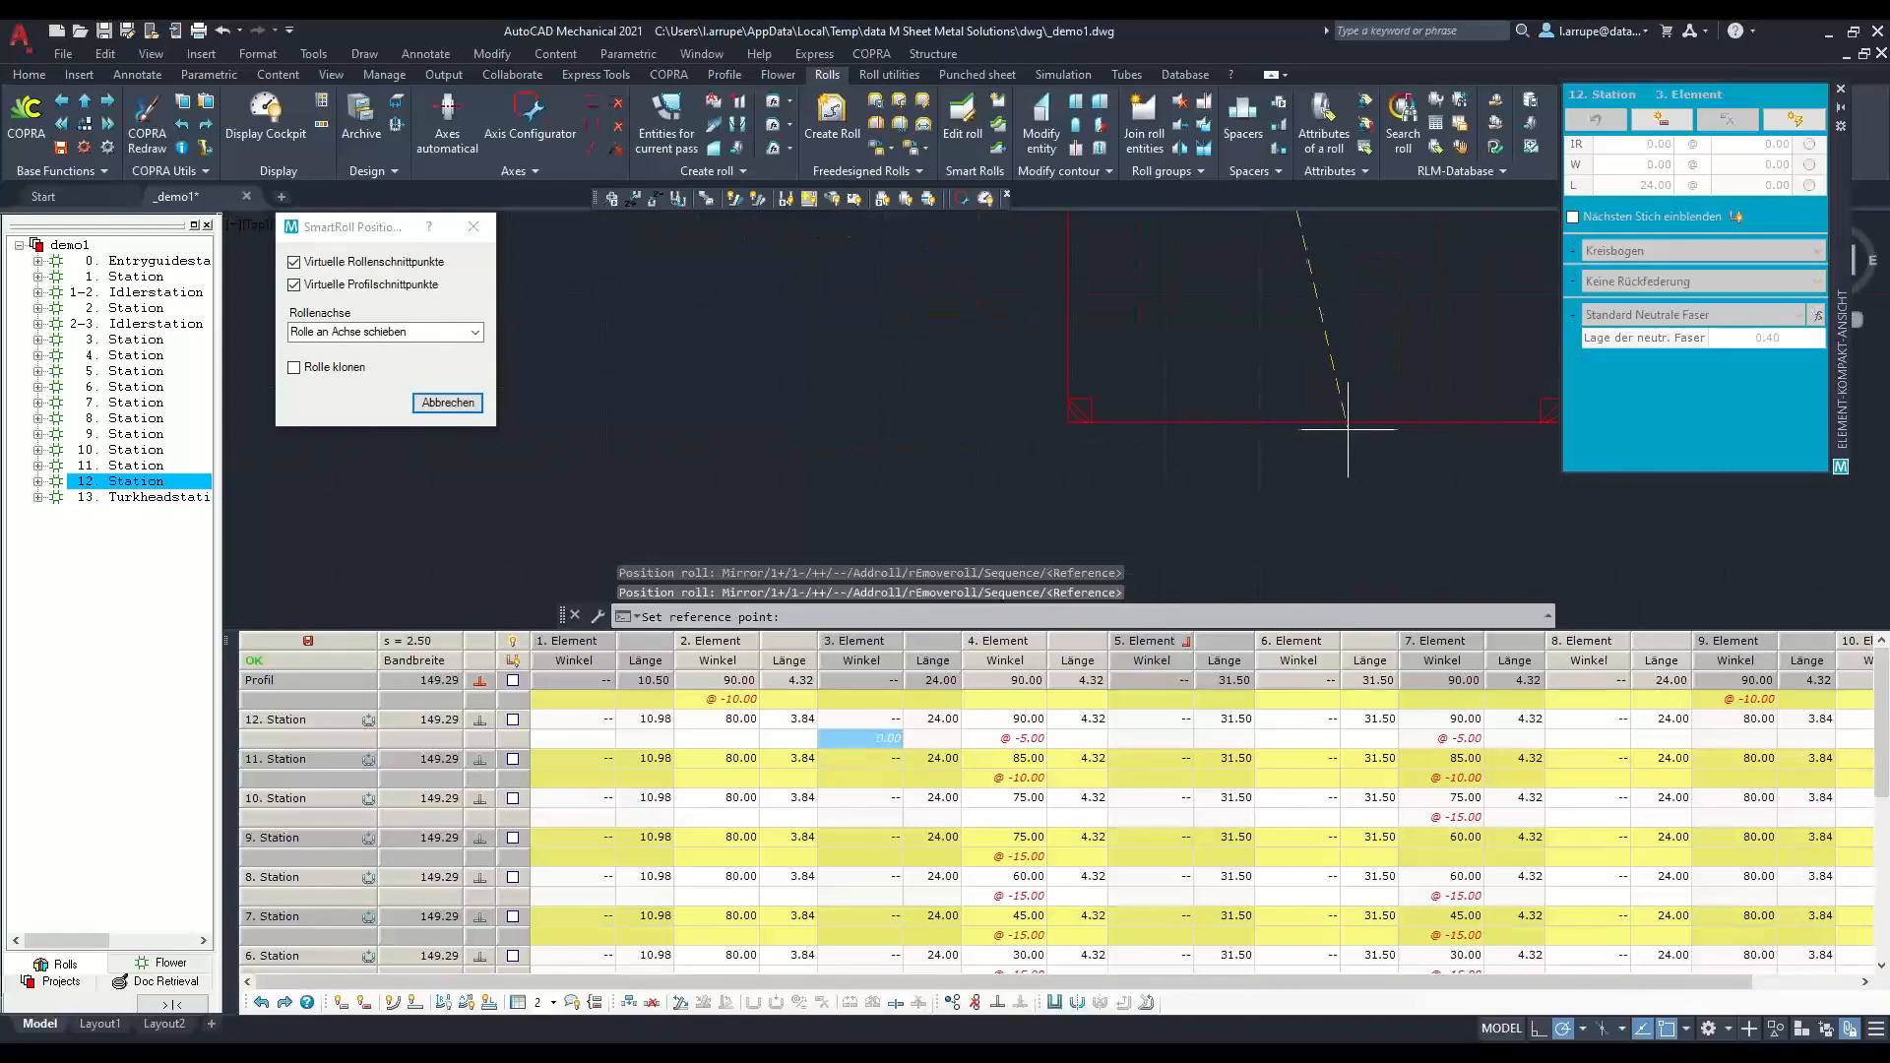
{"action": "right_click", "coordinate": [1348, 428], "text": "shift"}
{"action": "left_click", "coordinate": [1387, 475]}
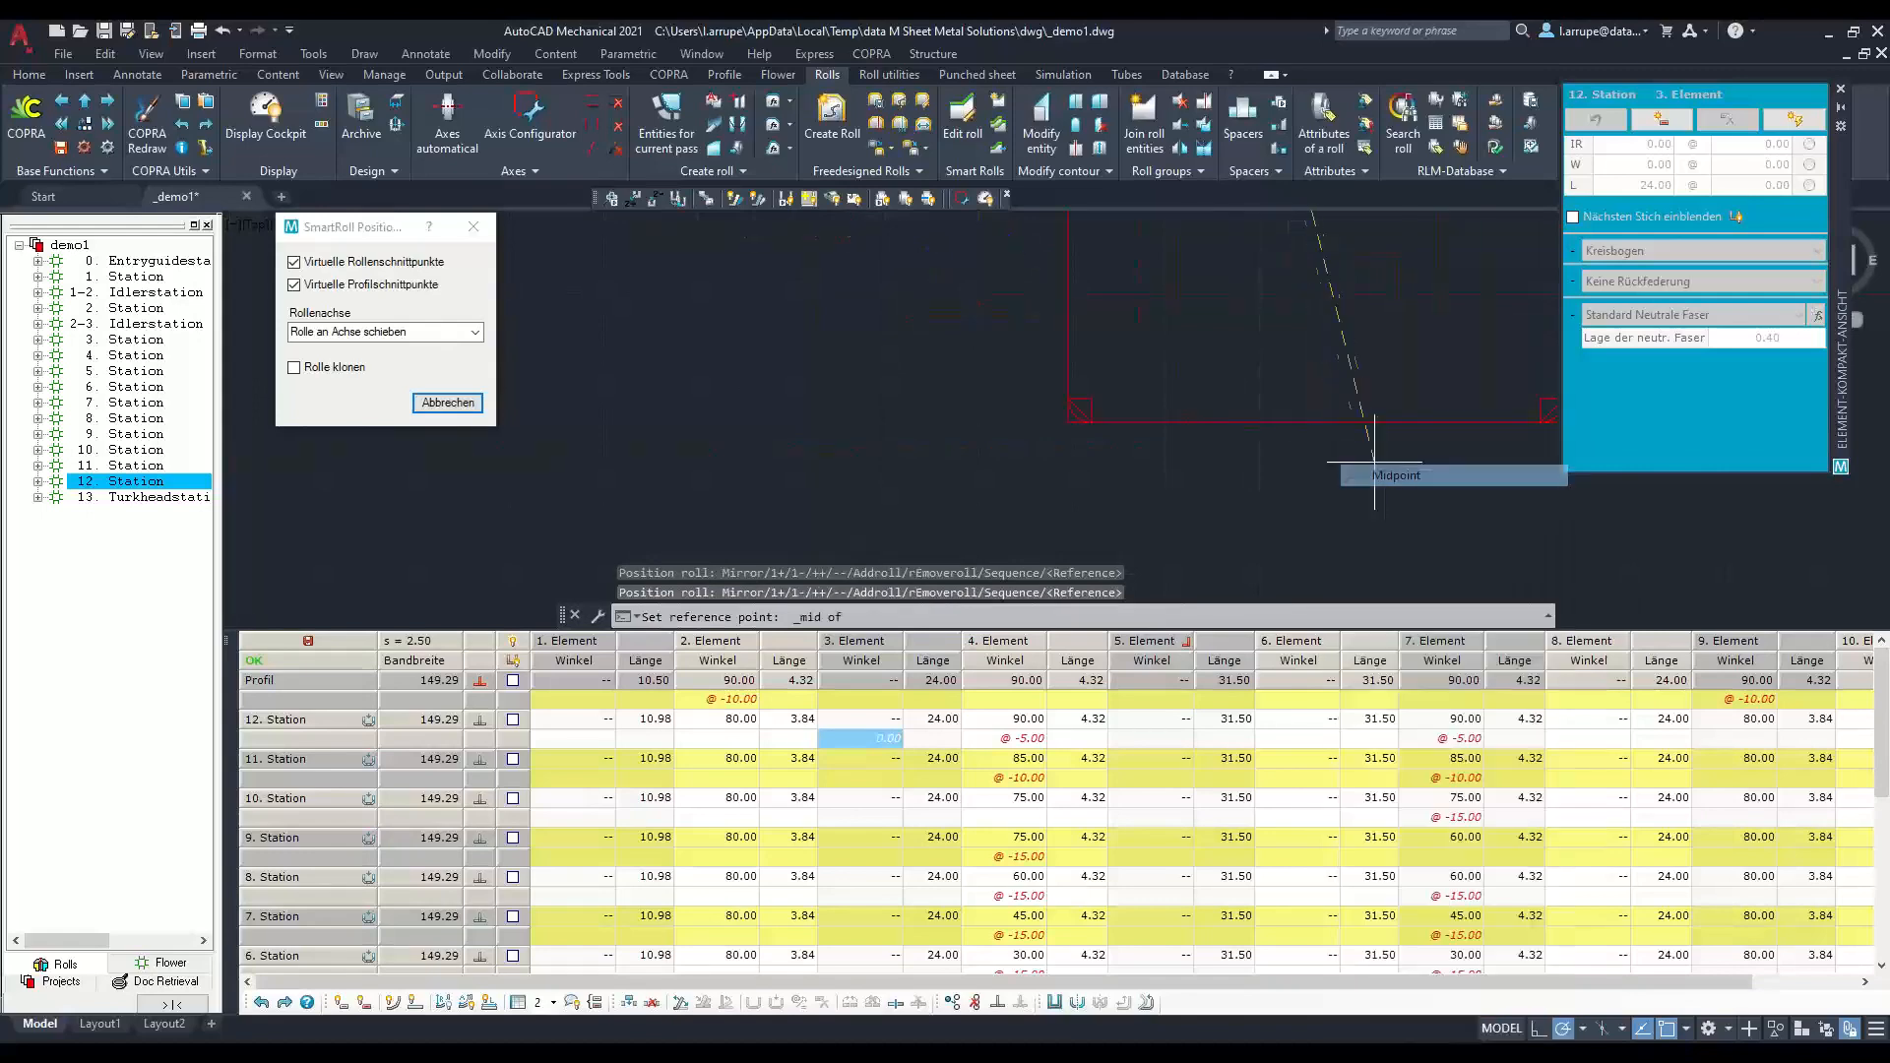
{"action": "left_click", "coordinate": [1330, 421]}
{"action": "scroll", "coordinate": [1333, 425], "scroll_direction": "down", "scroll_amount": 4}
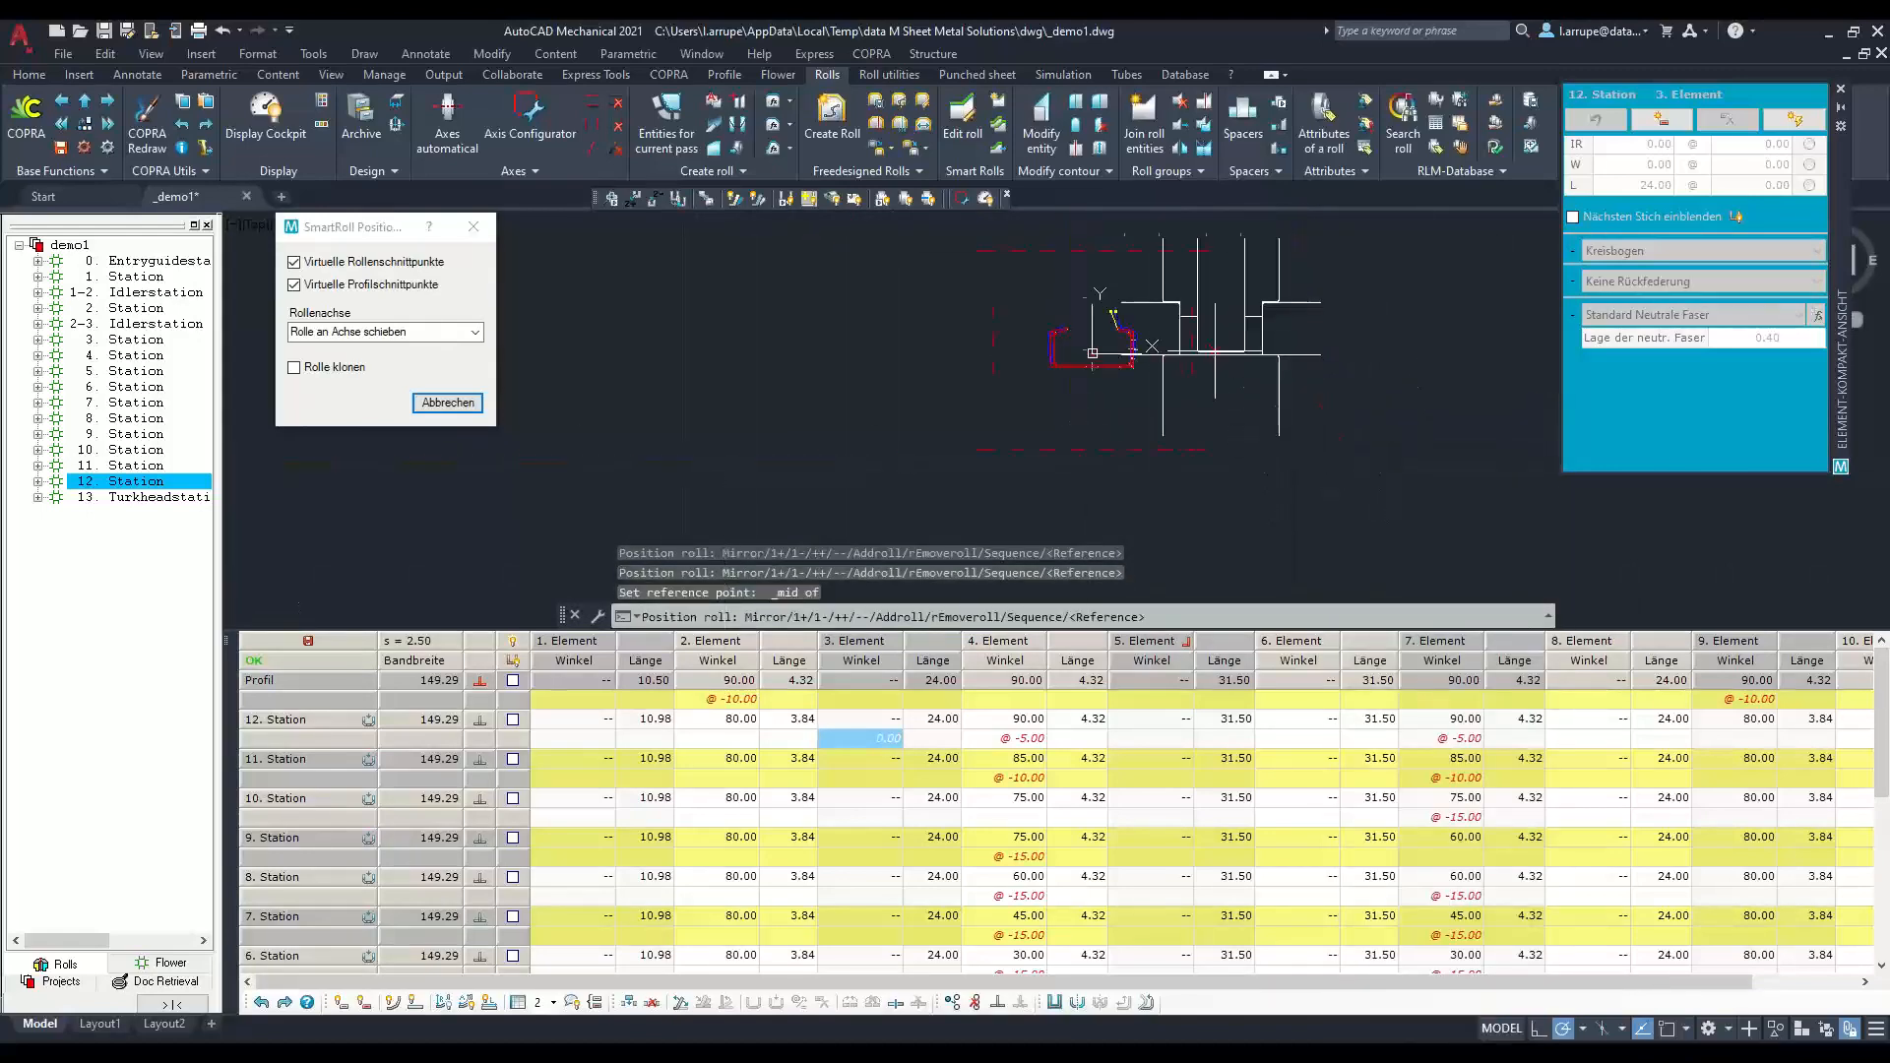
Step: Set the roll axis option to "Achse an Rolle schieben" and enable "Rolle klonen" for the SmartRoll positioning
{"action": "scroll", "coordinate": [1093, 353], "scroll_direction": "up", "scroll_amount": 4}
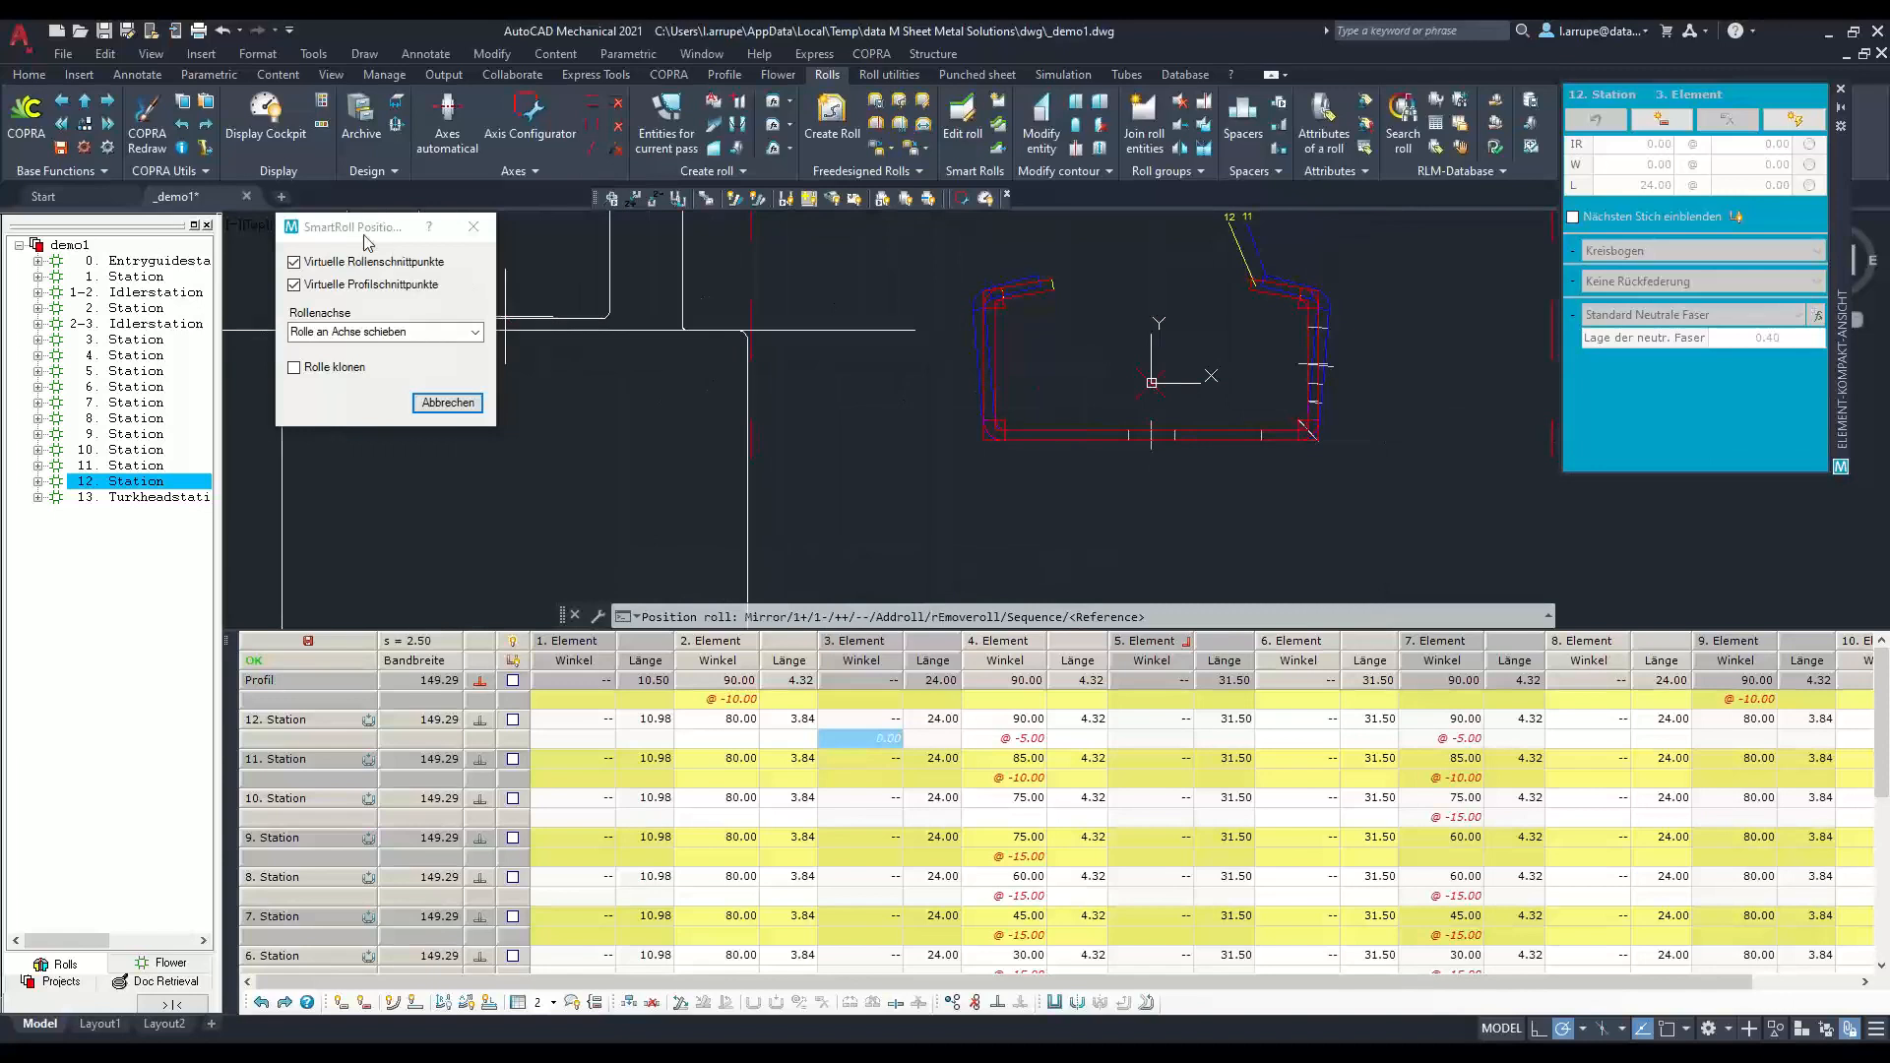
{"action": "left_click_drag", "start_coordinate": [365, 238], "coordinate": [695, 253]}
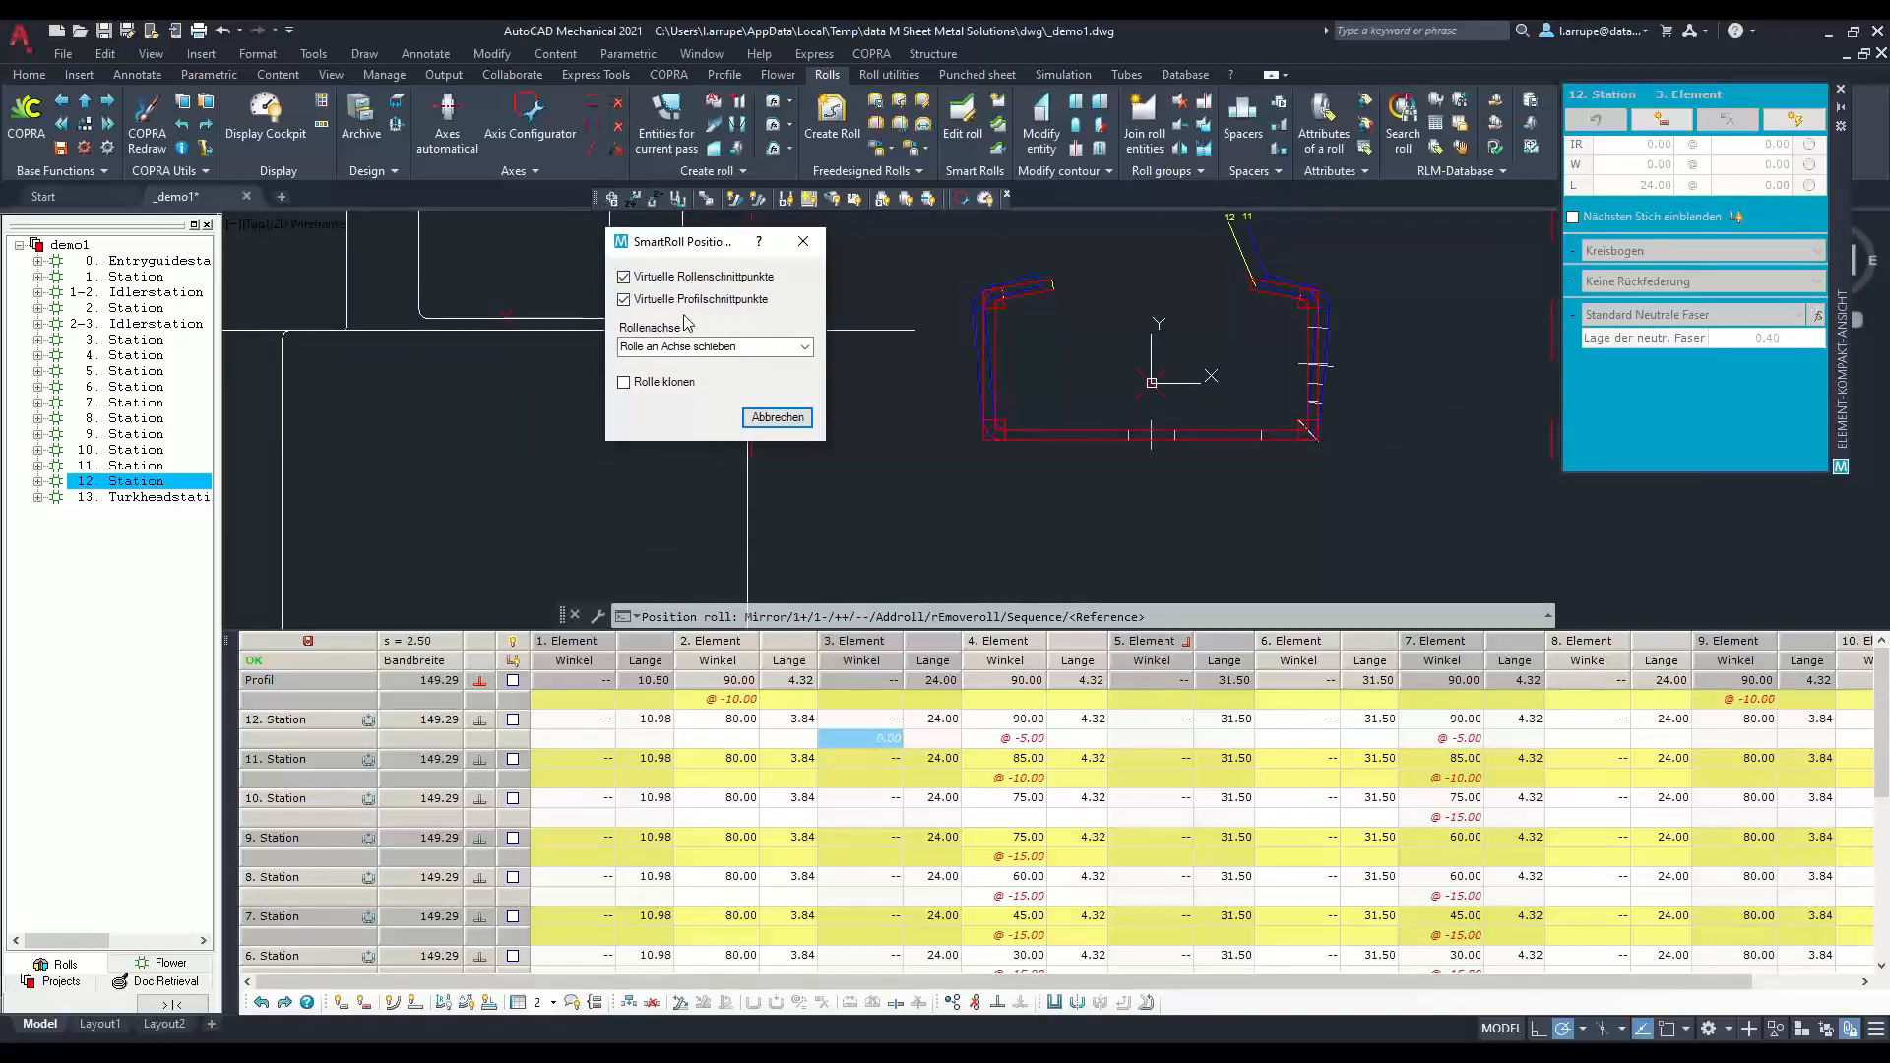
{"action": "left_click", "coordinate": [803, 347]}
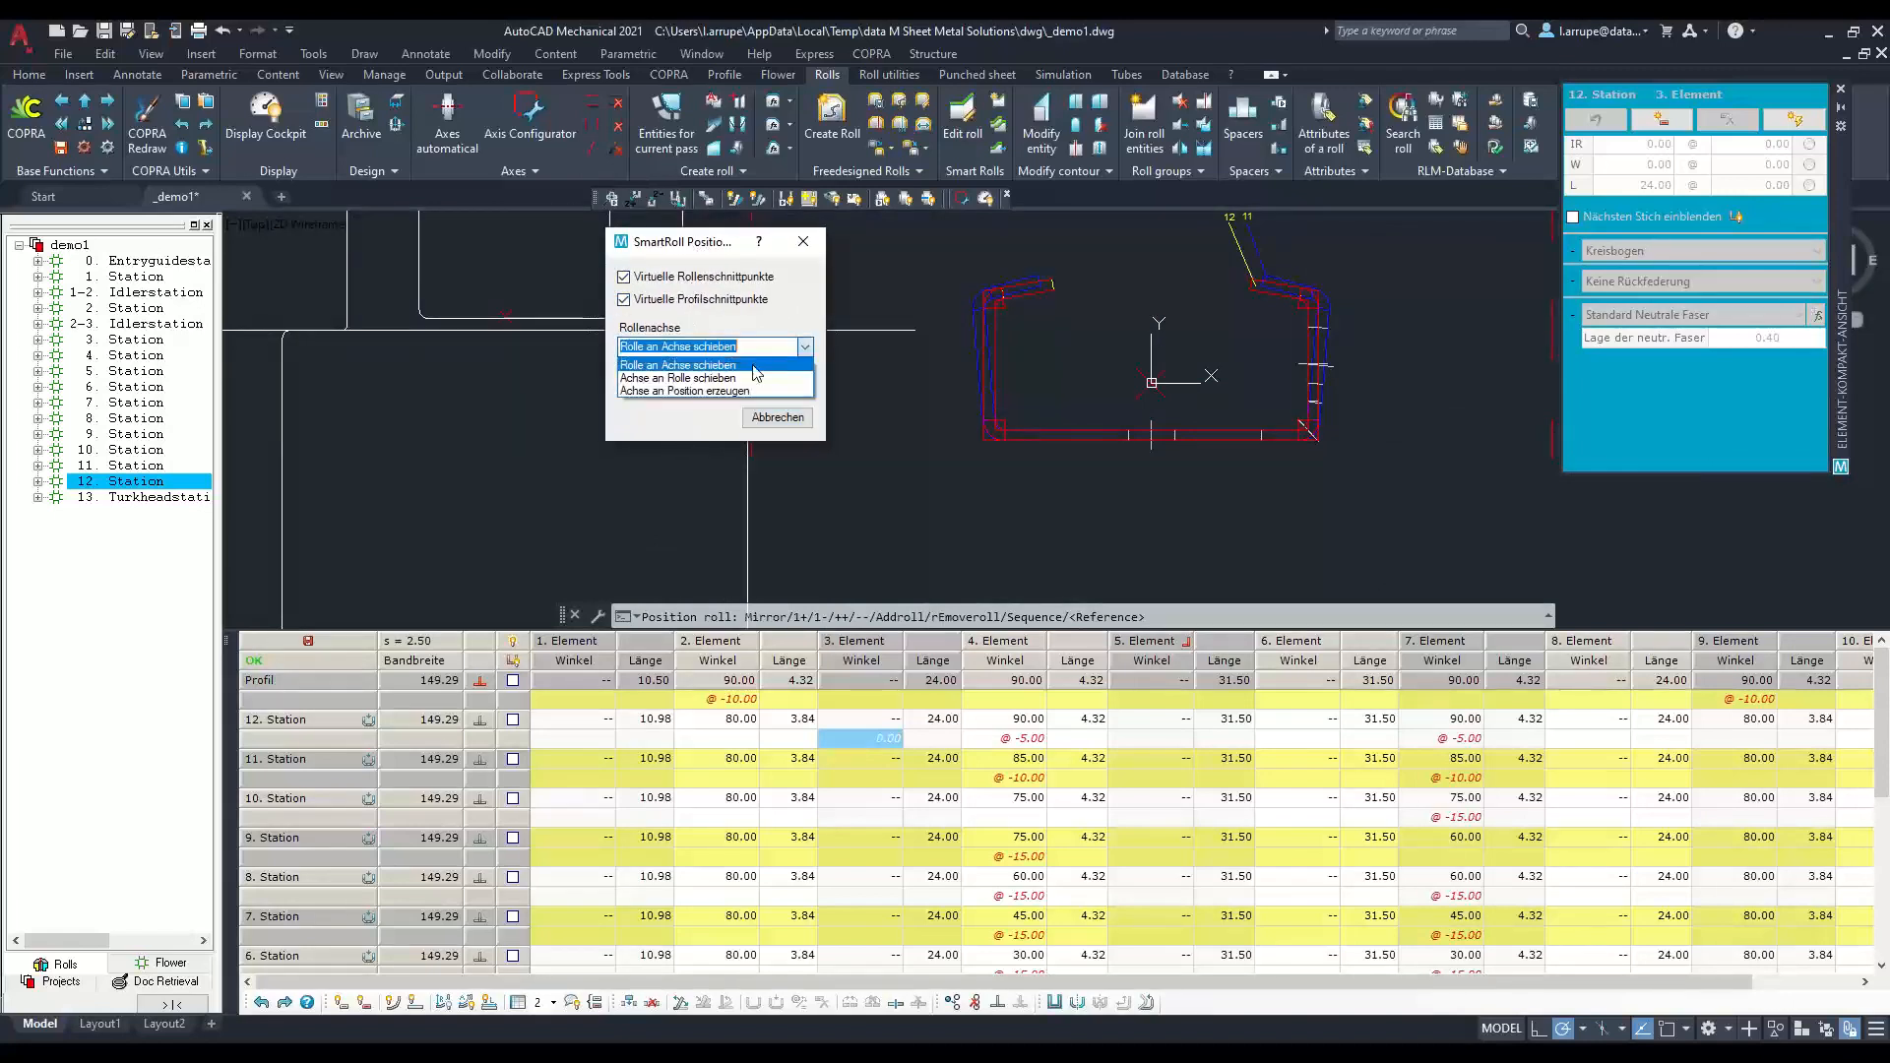
{"action": "left_click", "coordinate": [677, 378]}
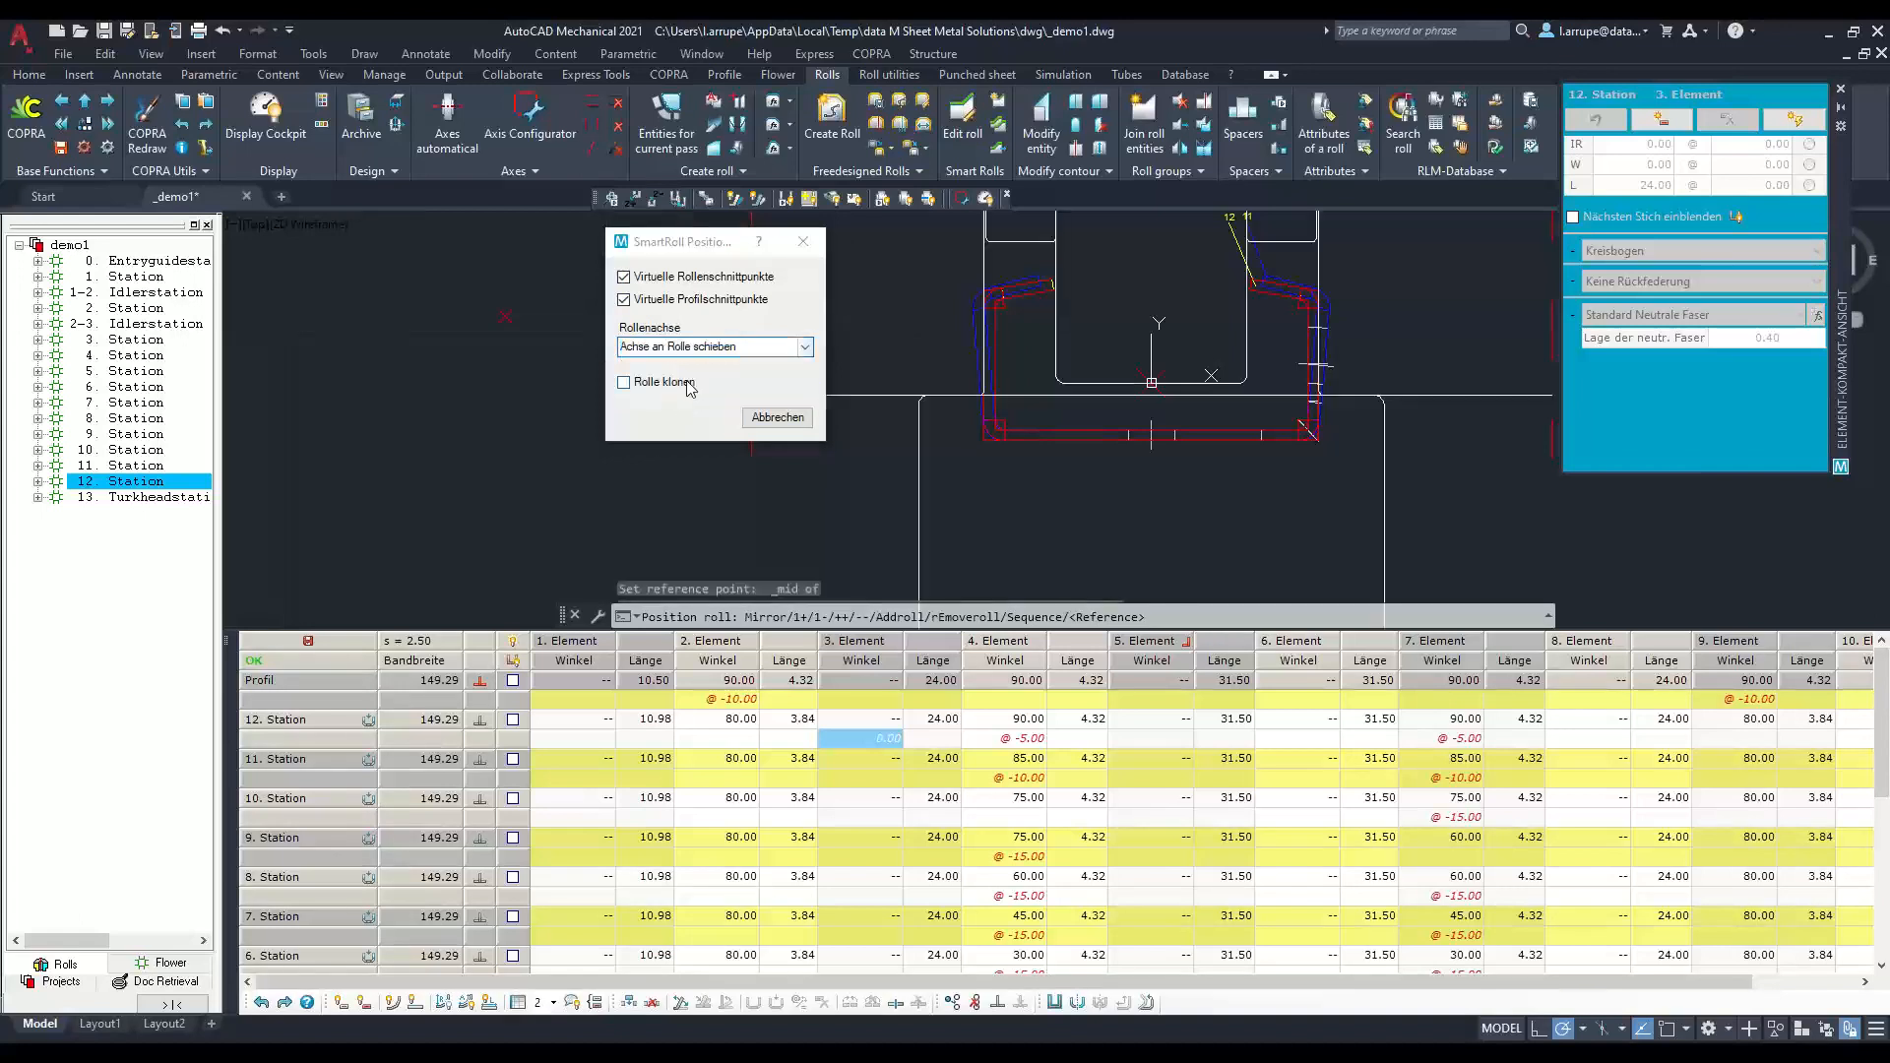
{"action": "scroll", "coordinate": [1032, 354], "scroll_direction": "down", "scroll_amount": 5}
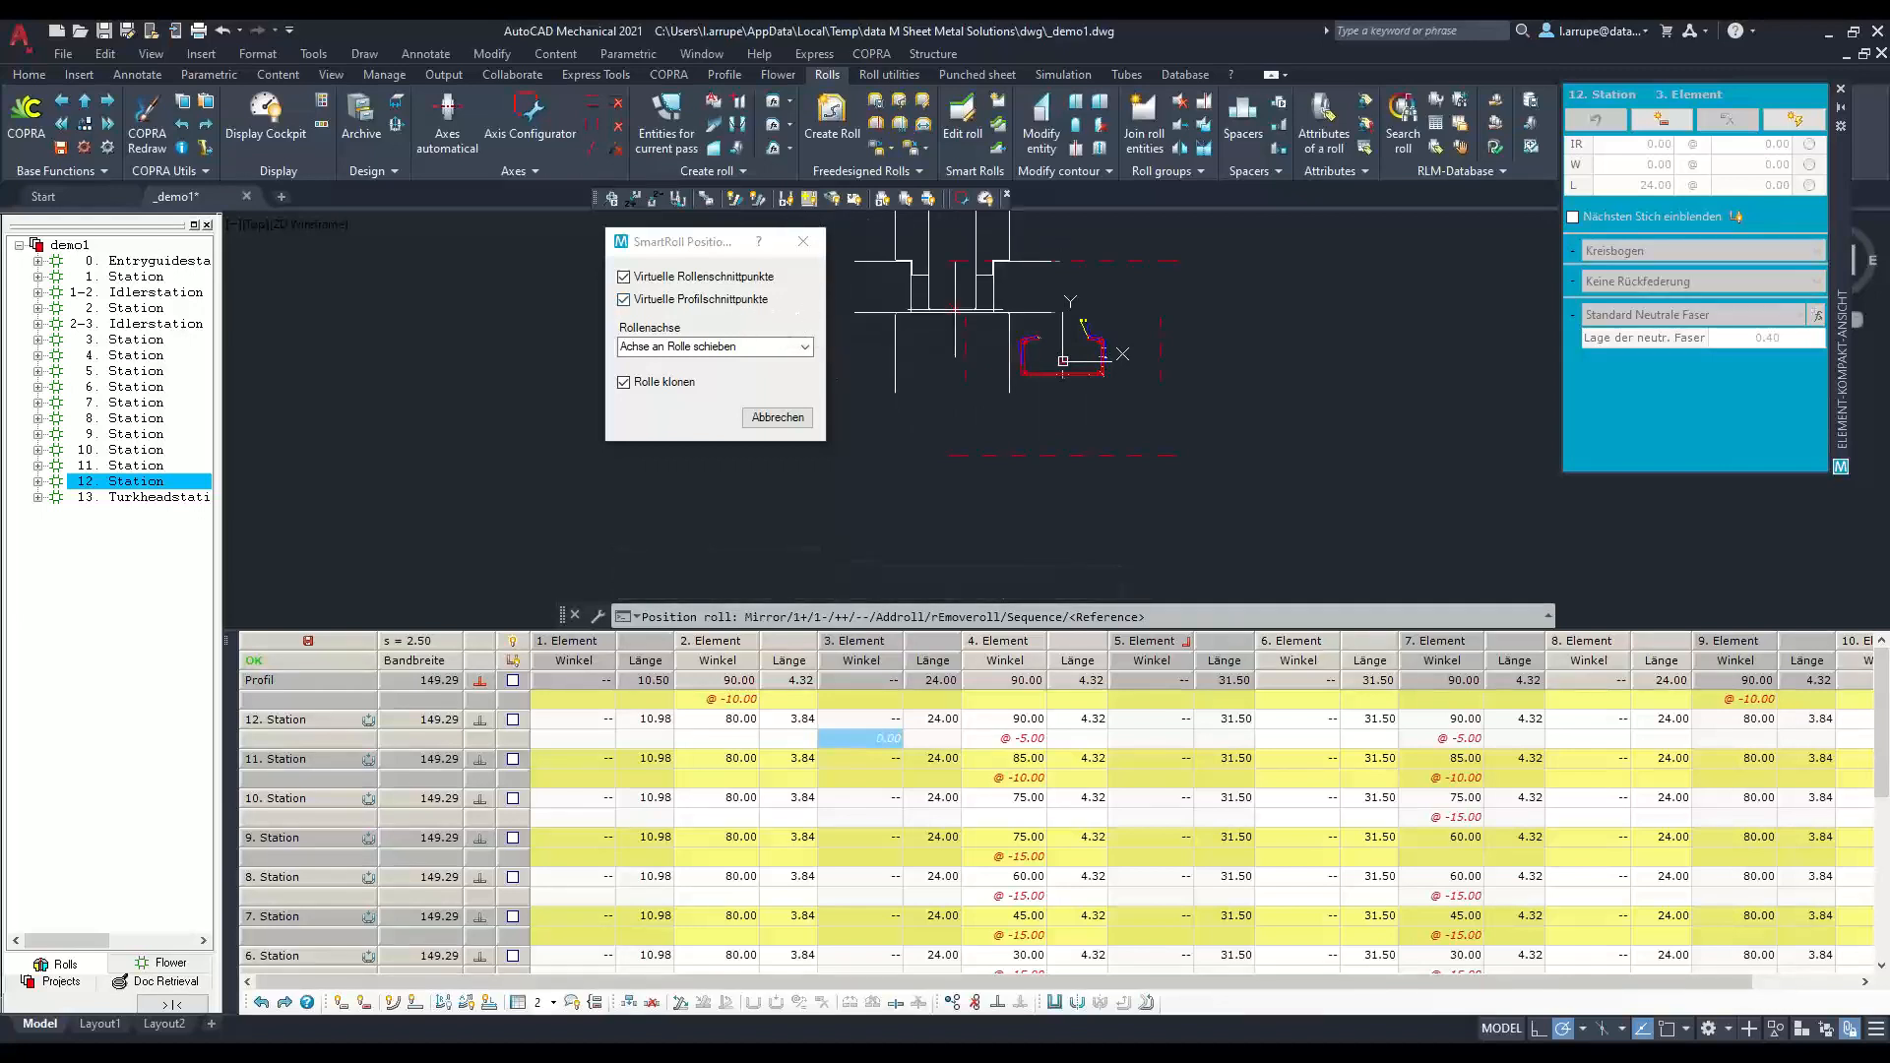
Step: Place the cloned rolls in 12. Station at the endpoint where the profile's centre line meets the inner edge of the base
{"action": "scroll", "coordinate": [943, 369], "scroll_direction": "up", "scroll_amount": 2}
{"action": "scroll", "coordinate": [1126, 386], "scroll_direction": "up", "scroll_amount": 5}
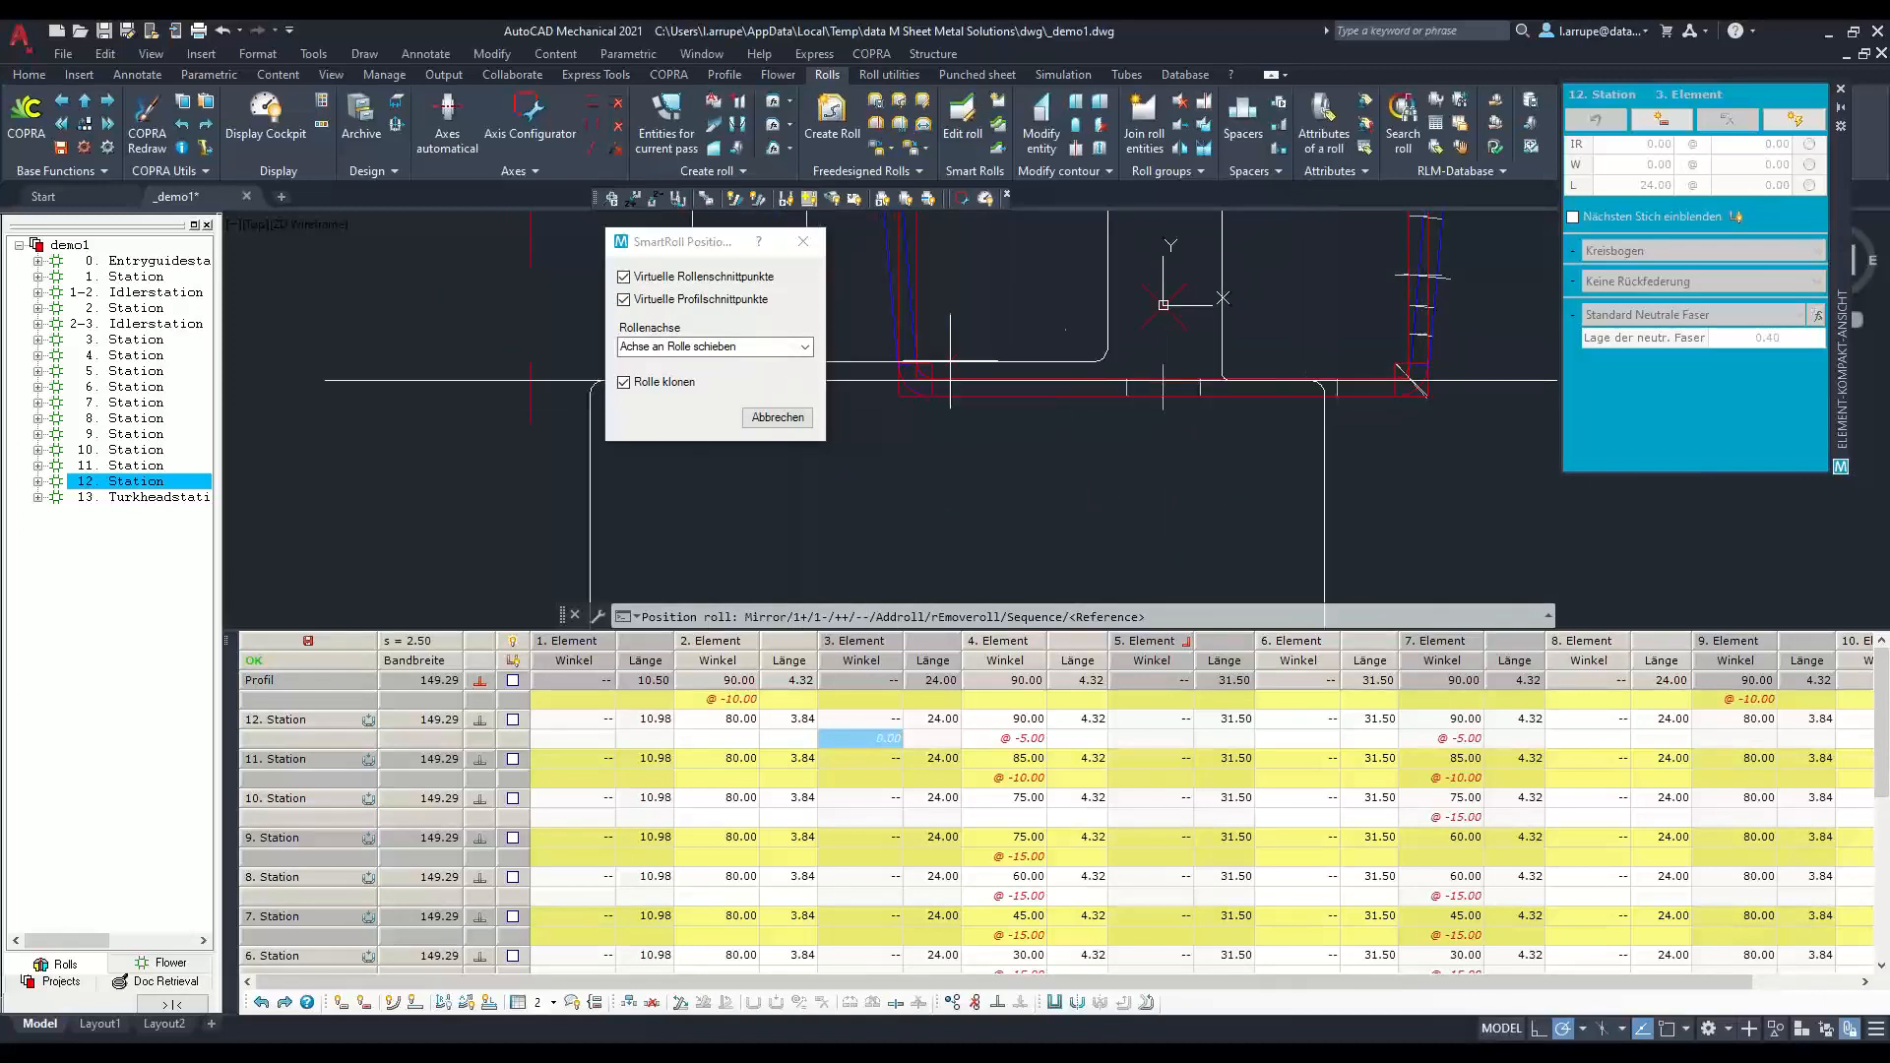
{"action": "right_click", "coordinate": [1101, 321], "text": "shift"}
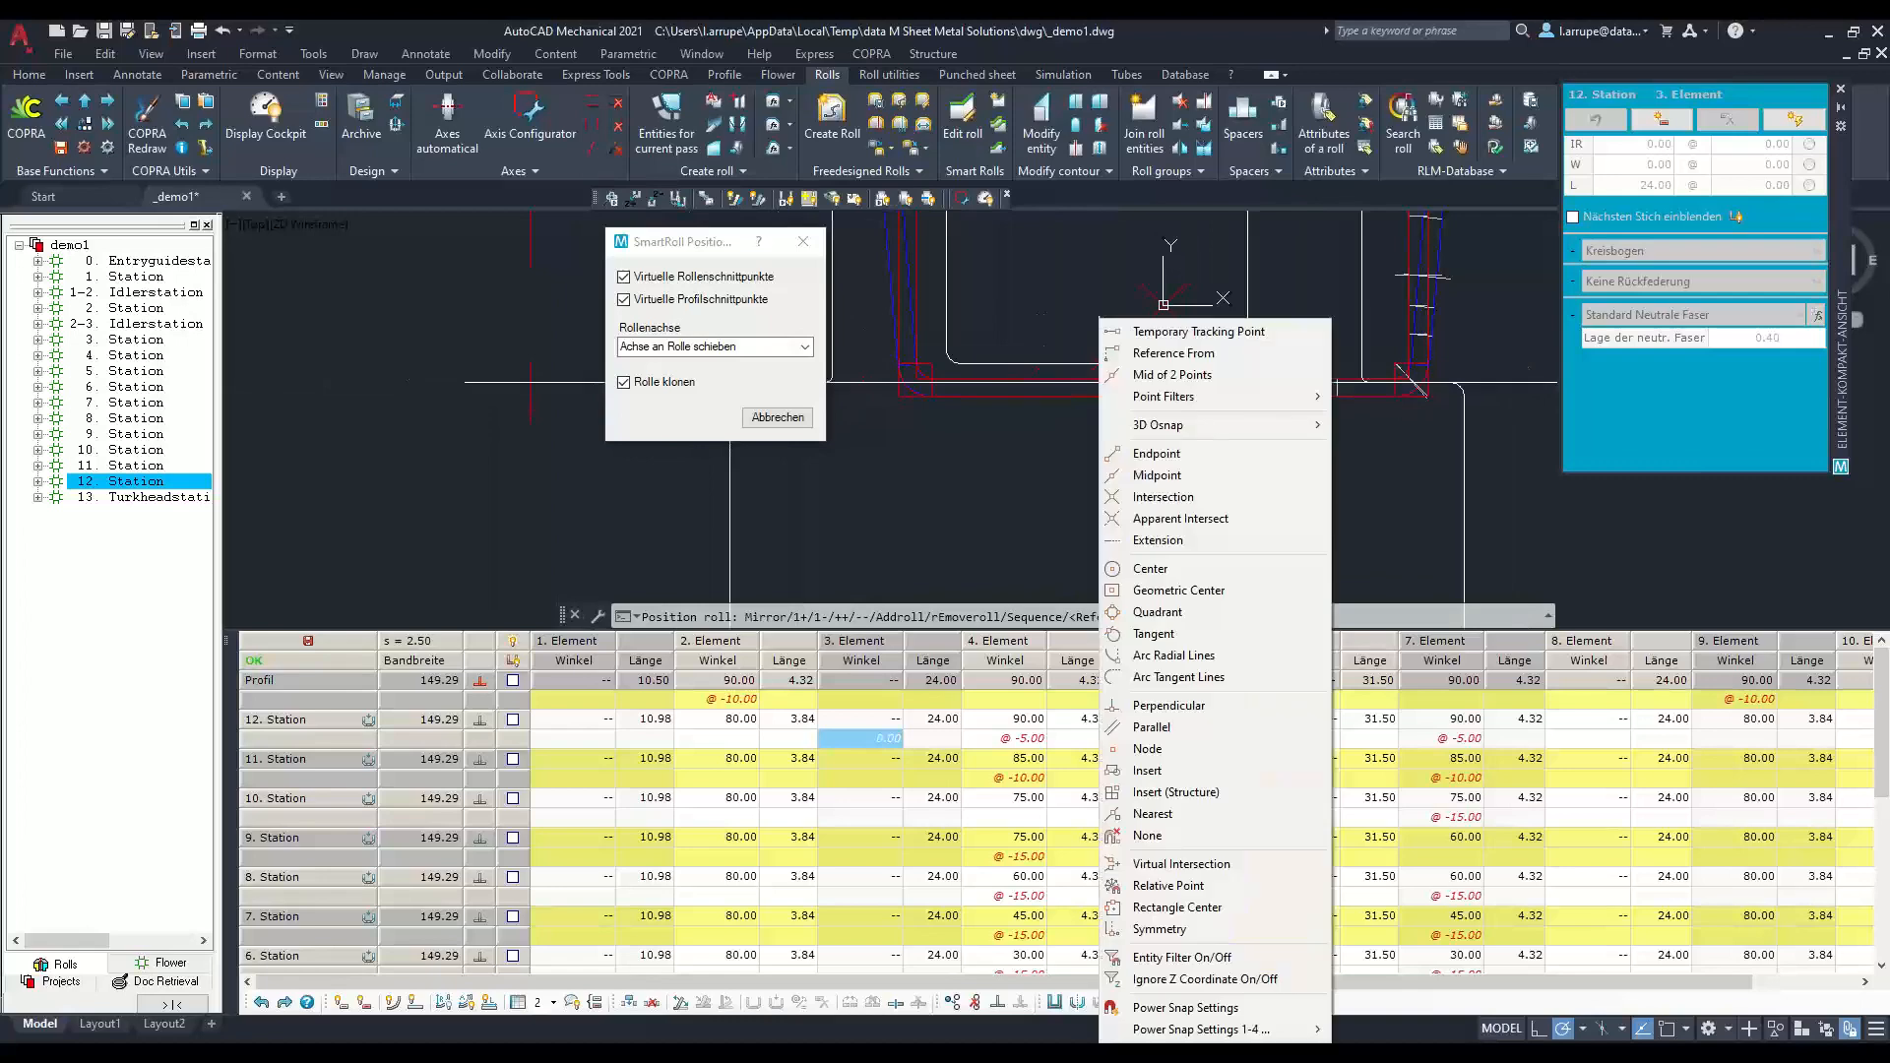
{"action": "left_click", "coordinate": [1158, 475]}
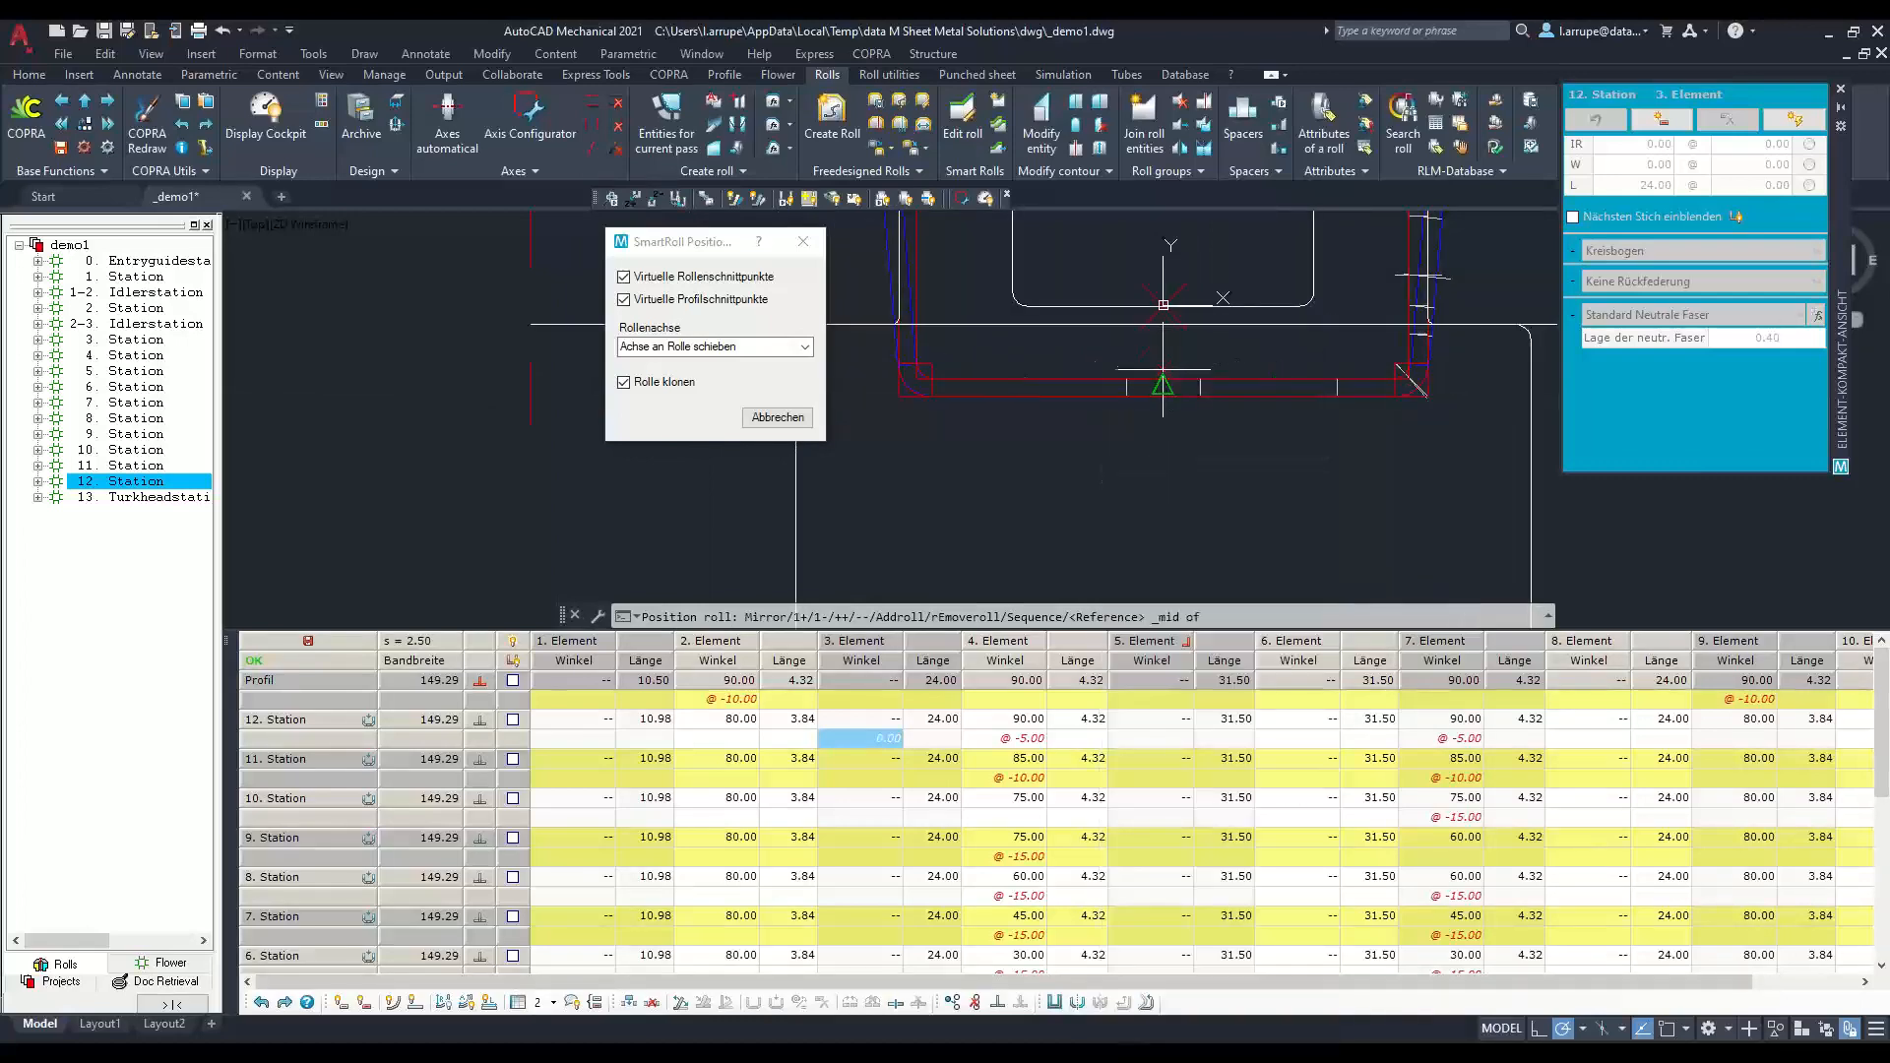
{"action": "scroll", "coordinate": [1163, 385], "scroll_direction": "up", "scroll_amount": 5}
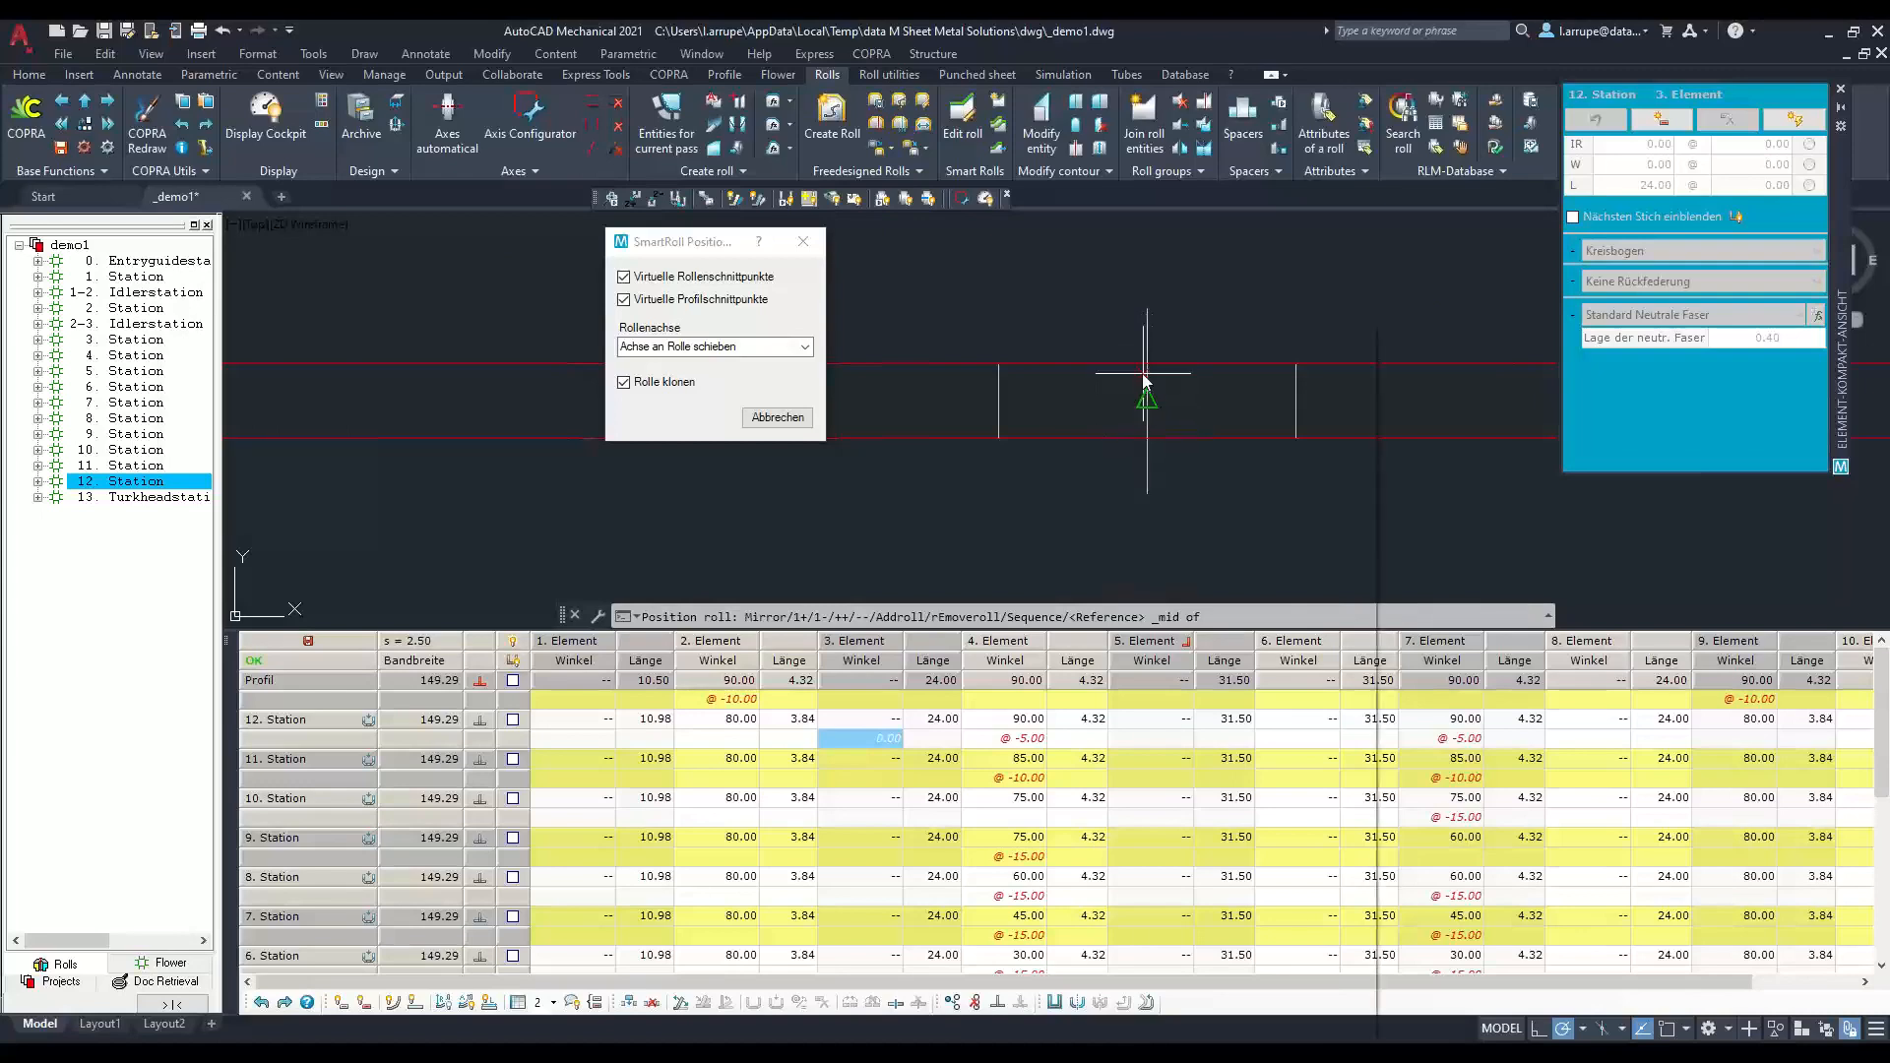
{"action": "right_click", "coordinate": [1145, 380], "text": "shift"}
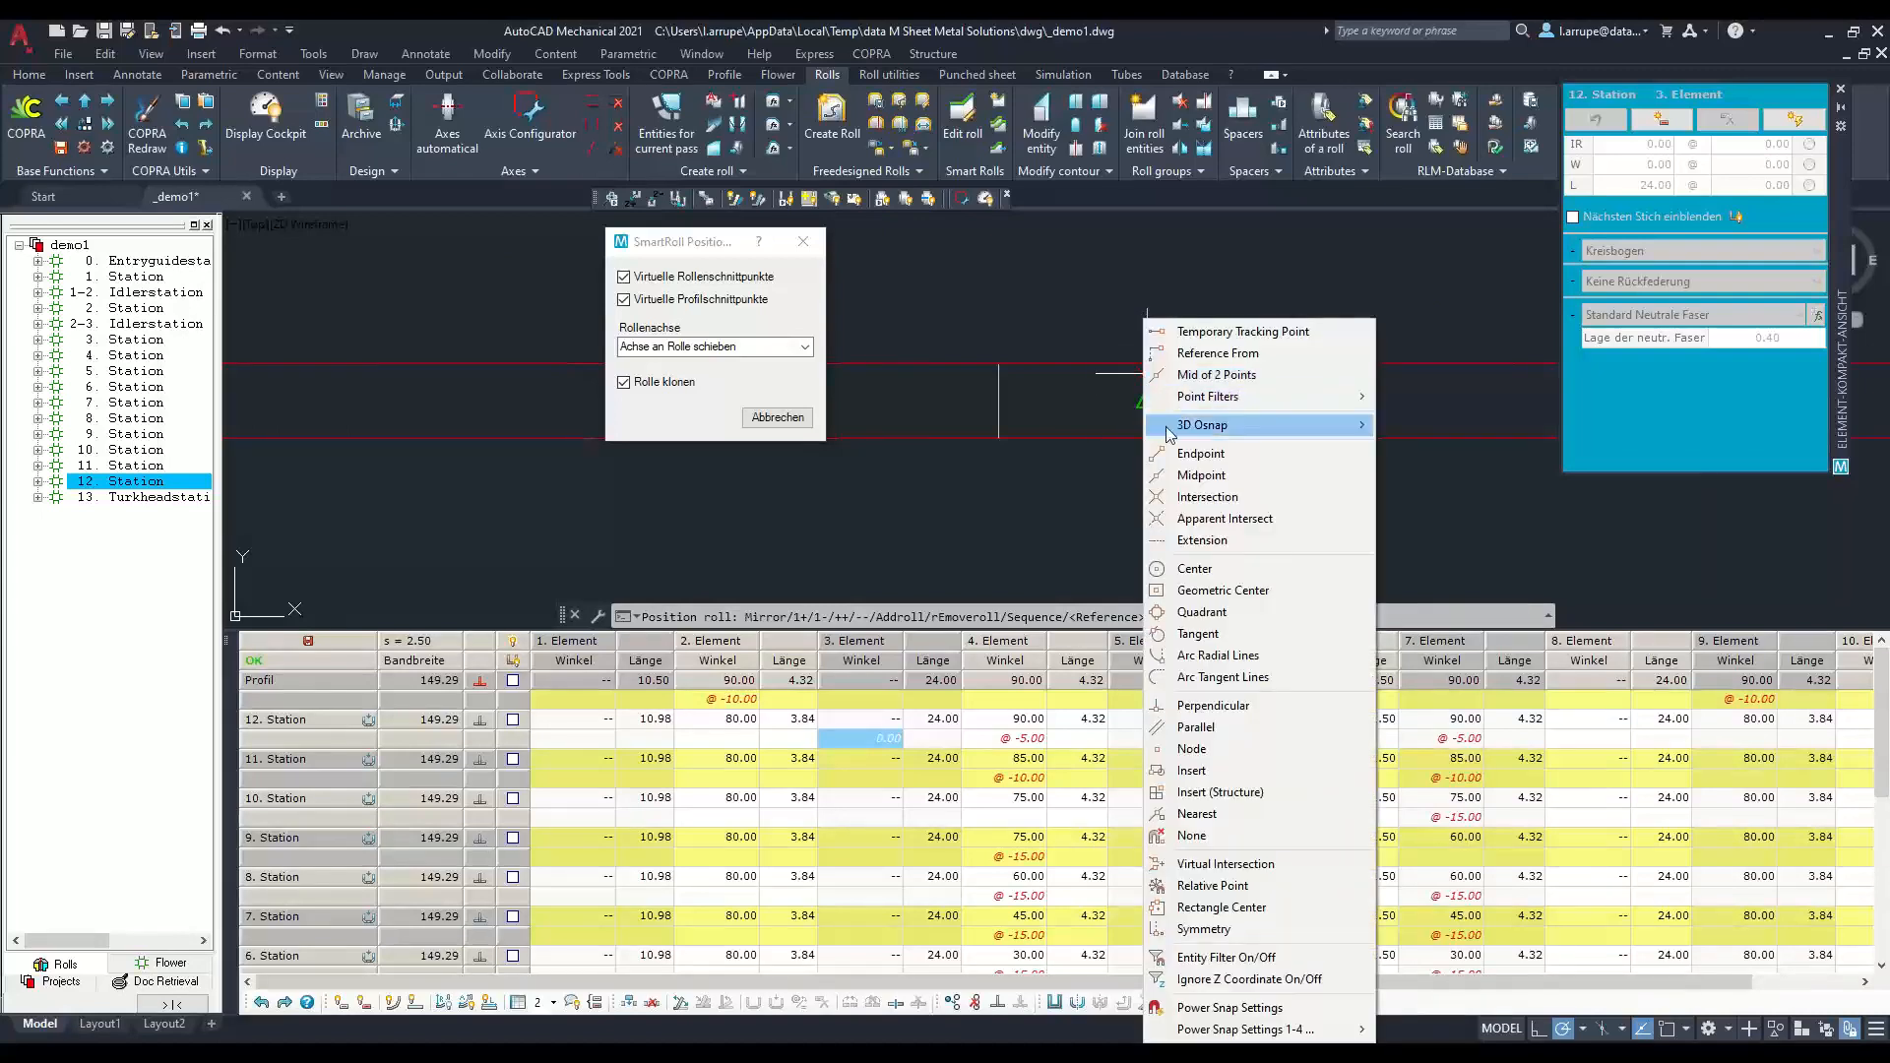
{"action": "left_click", "coordinate": [1191, 496]}
{"action": "right_click", "coordinate": [1151, 368], "text": "shift"}
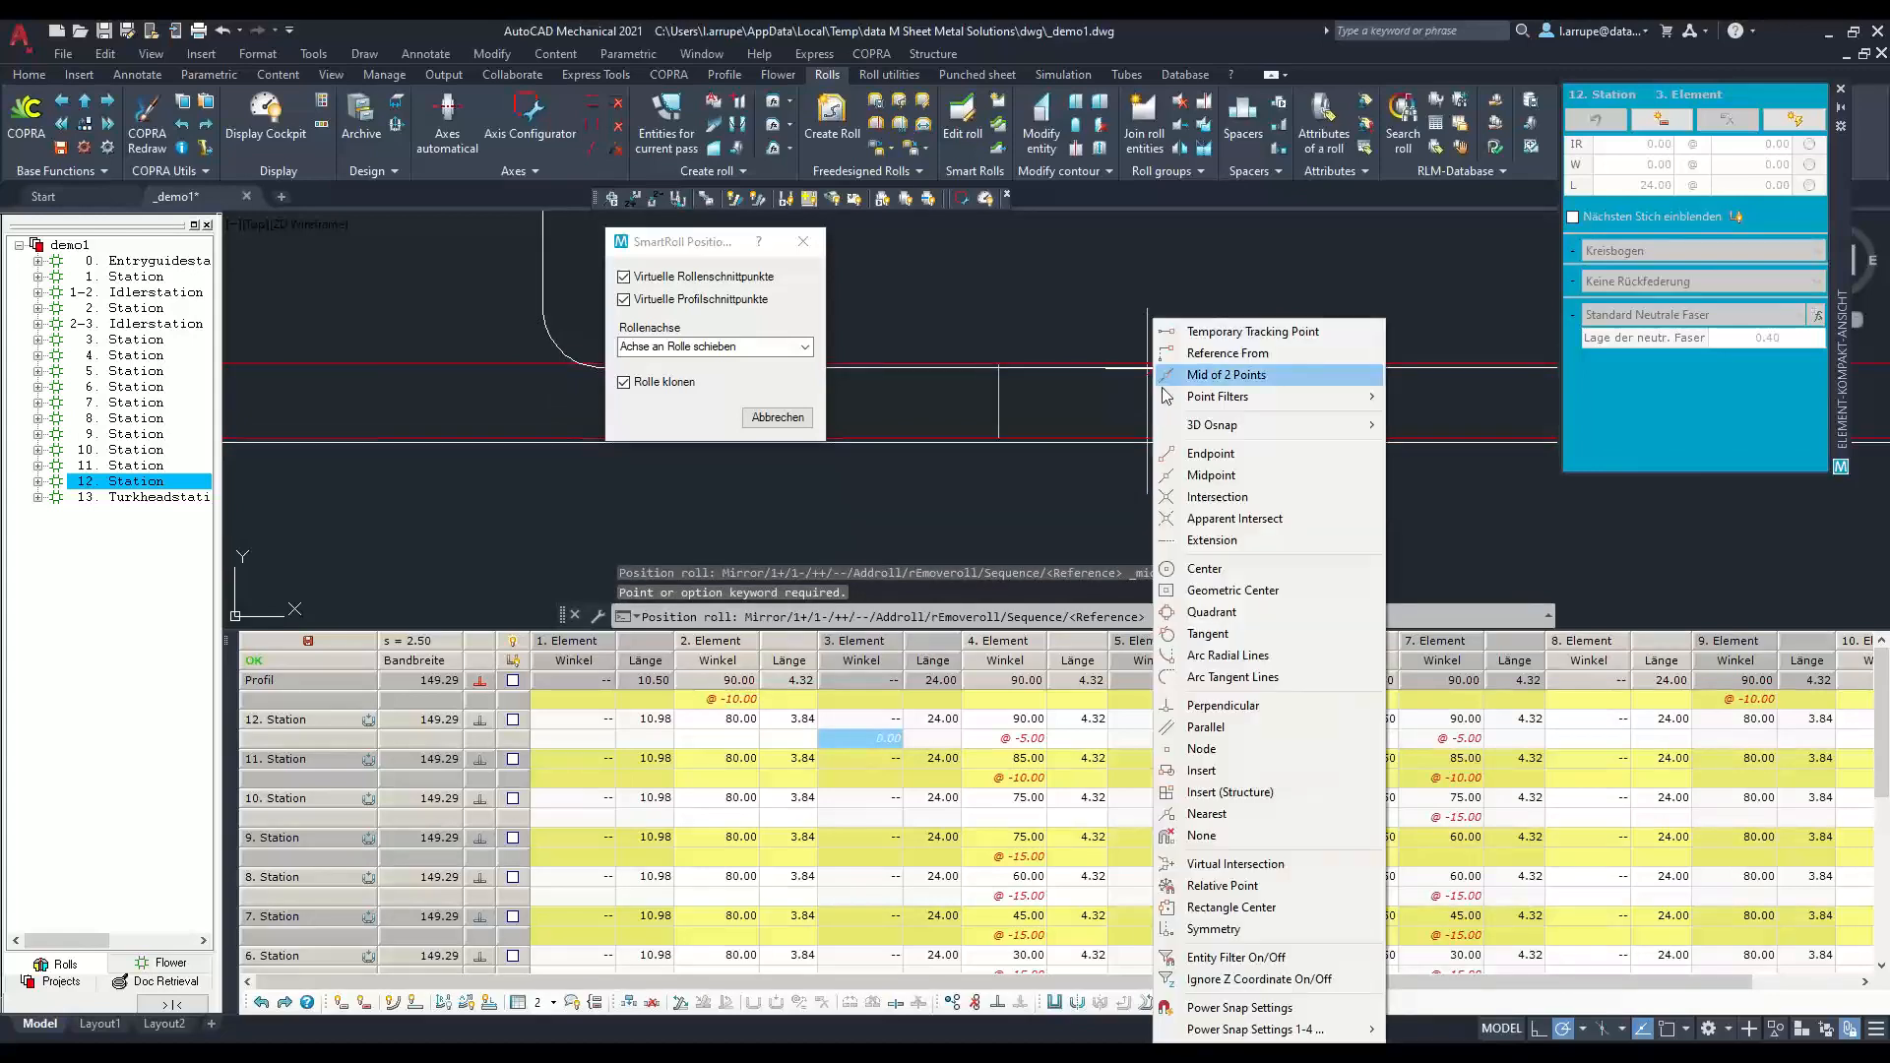
{"action": "left_click", "coordinate": [1221, 439]}
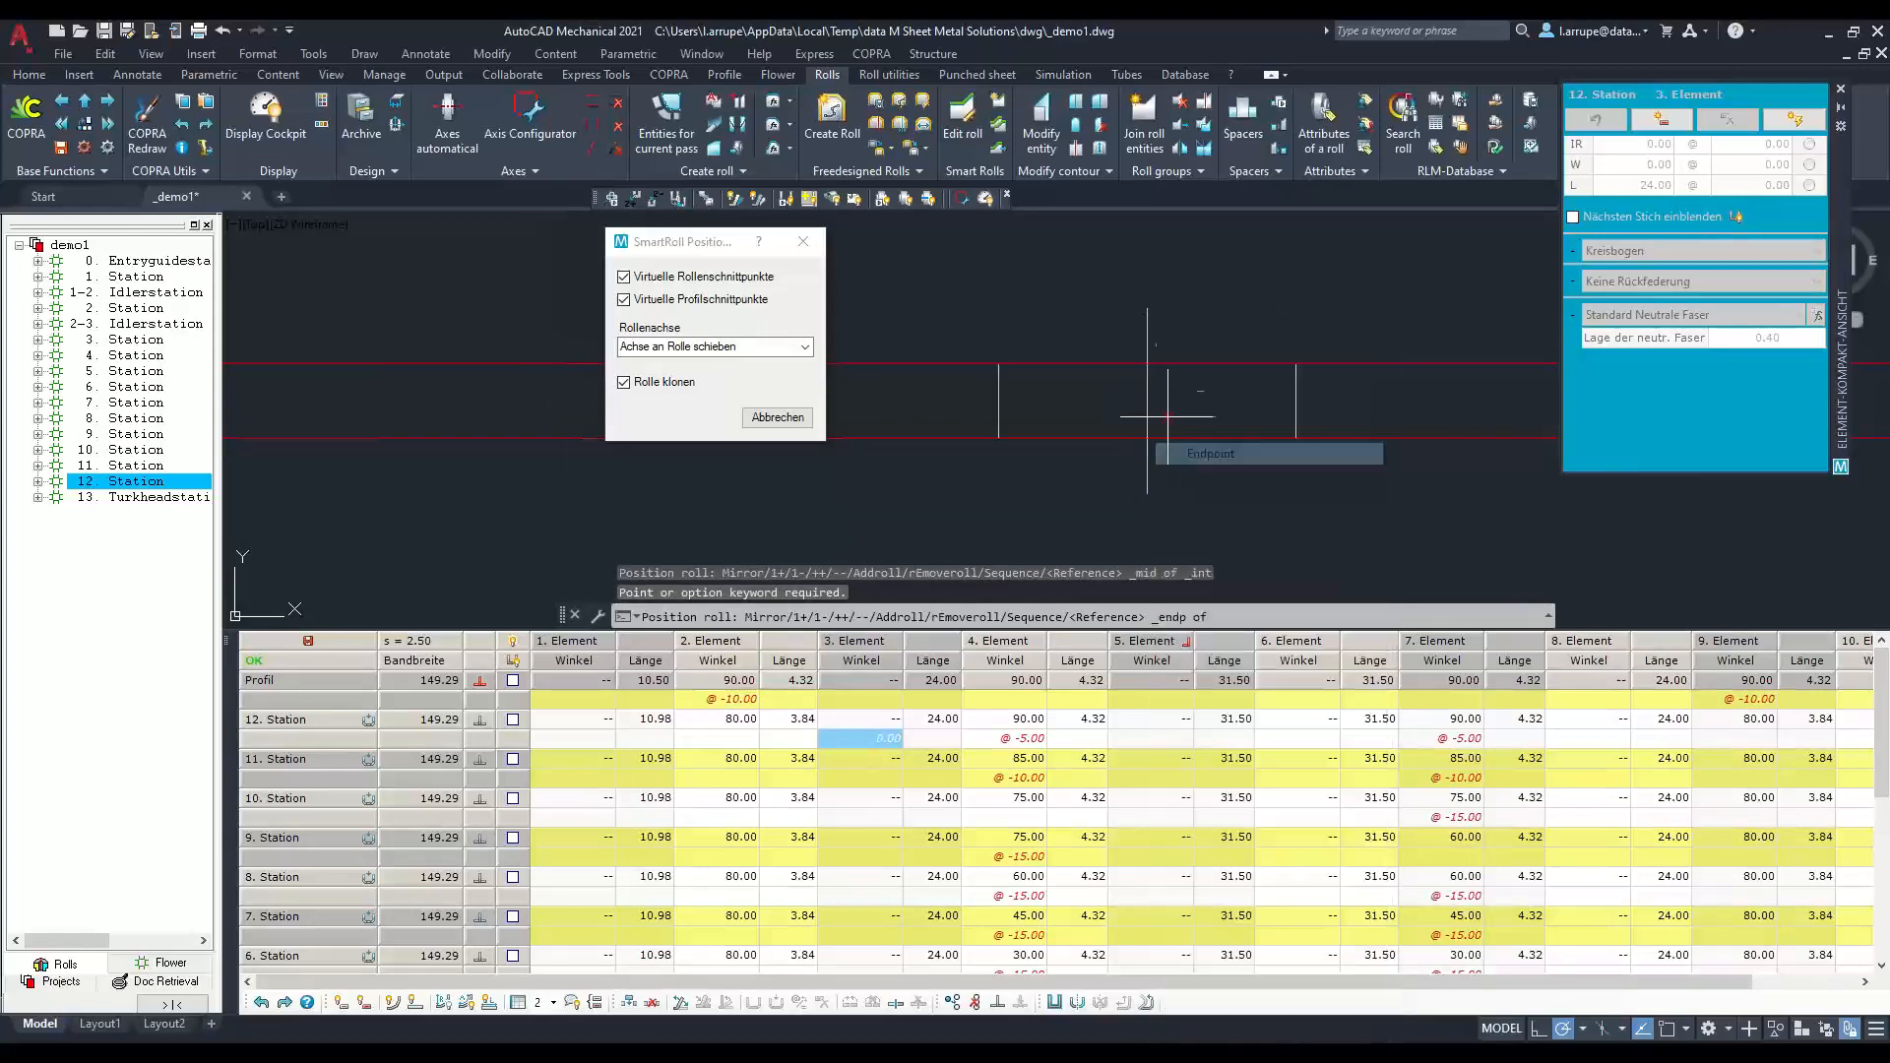
{"action": "left_click", "coordinate": [1147, 364]}
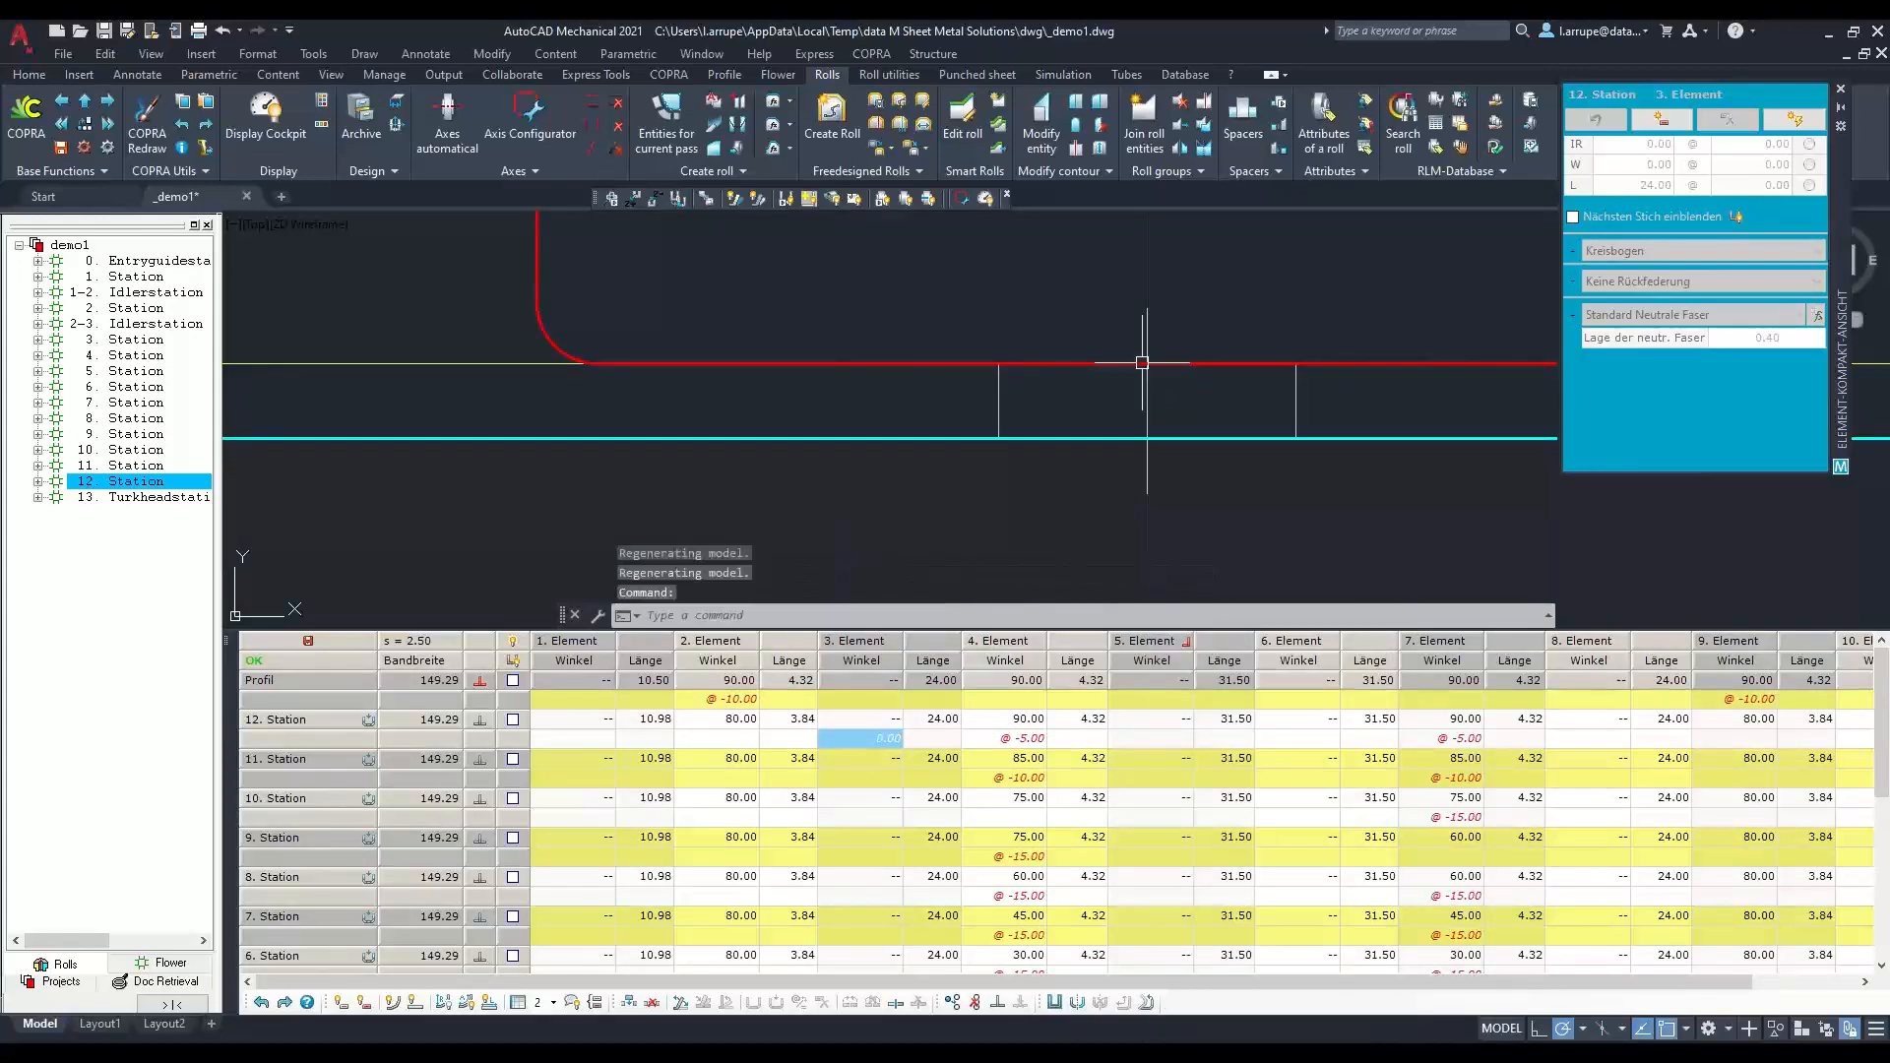
Step: Compare the cloned rolls of 12. Station with 13. Turkheadstation and examine their labels and fit around the profile flanges
{"action": "scroll", "coordinate": [1142, 362], "scroll_direction": "down", "scroll_amount": 12}
{"action": "middle_click_drag", "start_coordinate": [1174, 338], "coordinate": [1133, 386]}
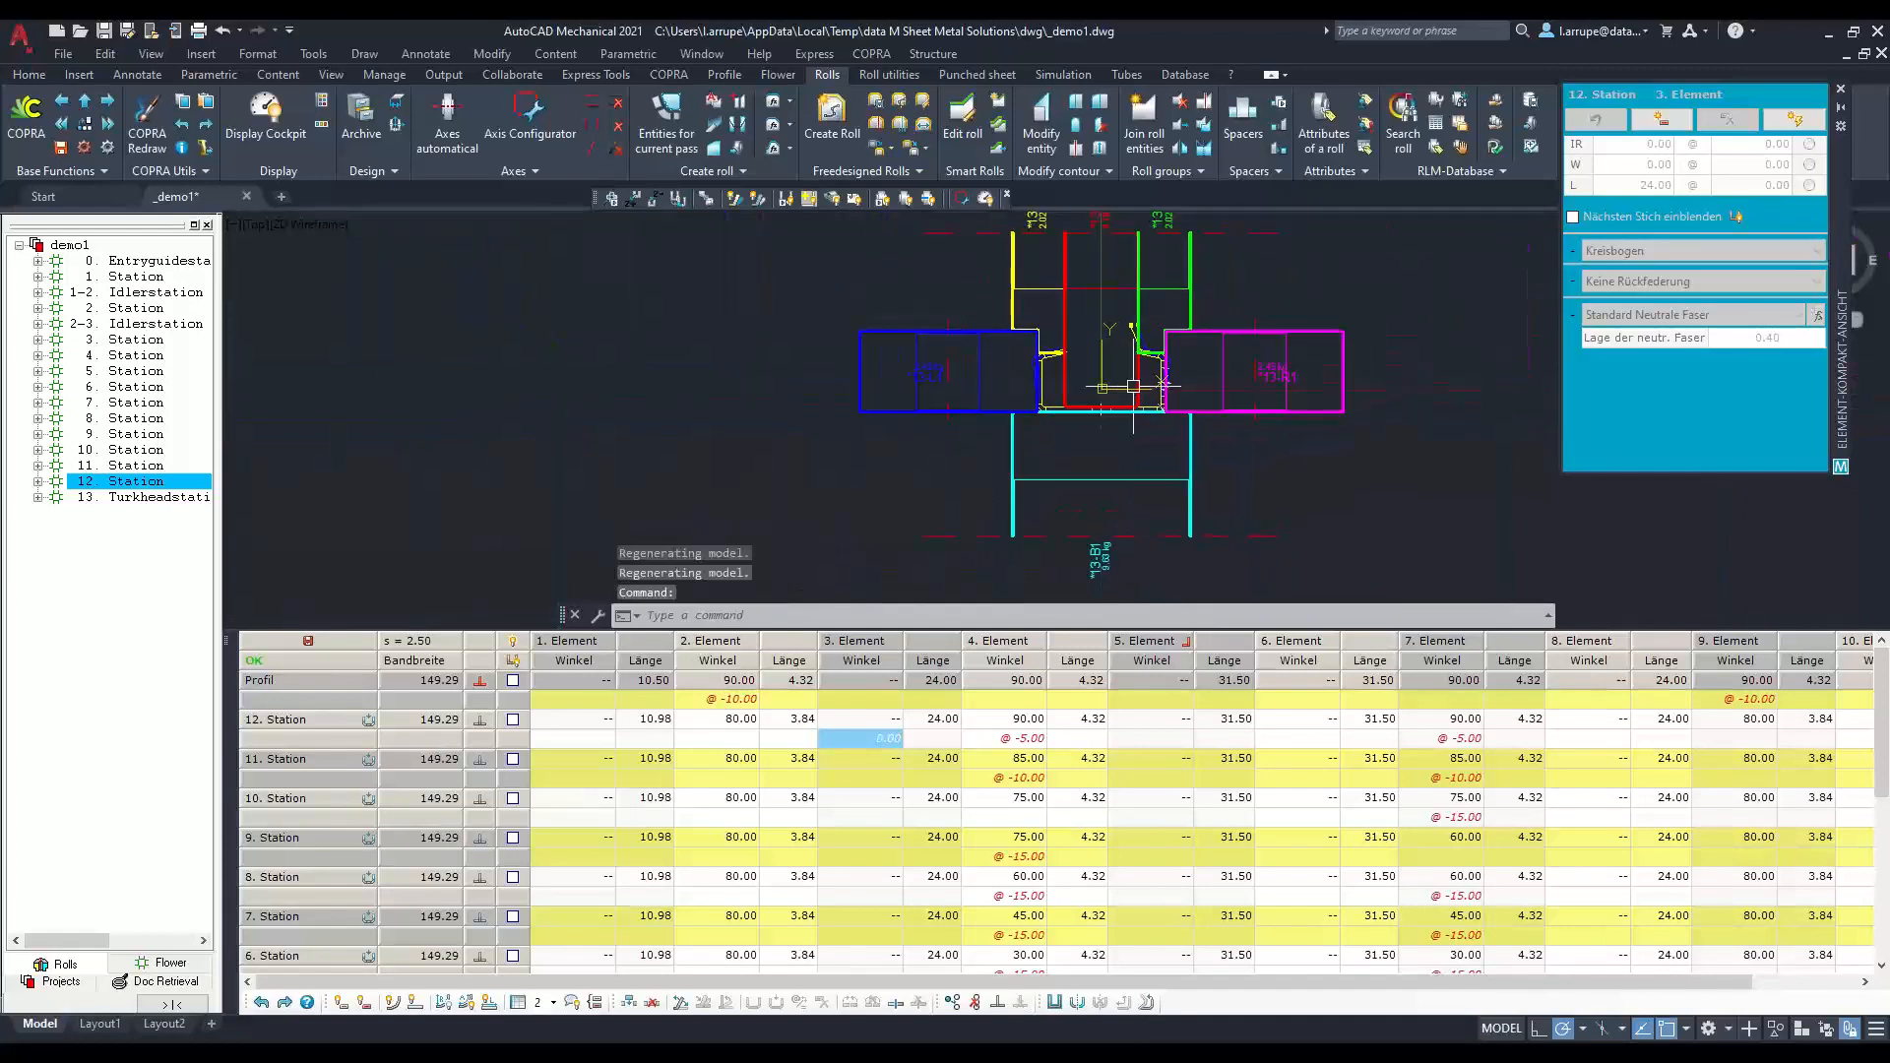
{"action": "scroll", "coordinate": [949, 402], "scroll_direction": "up", "scroll_amount": 4}
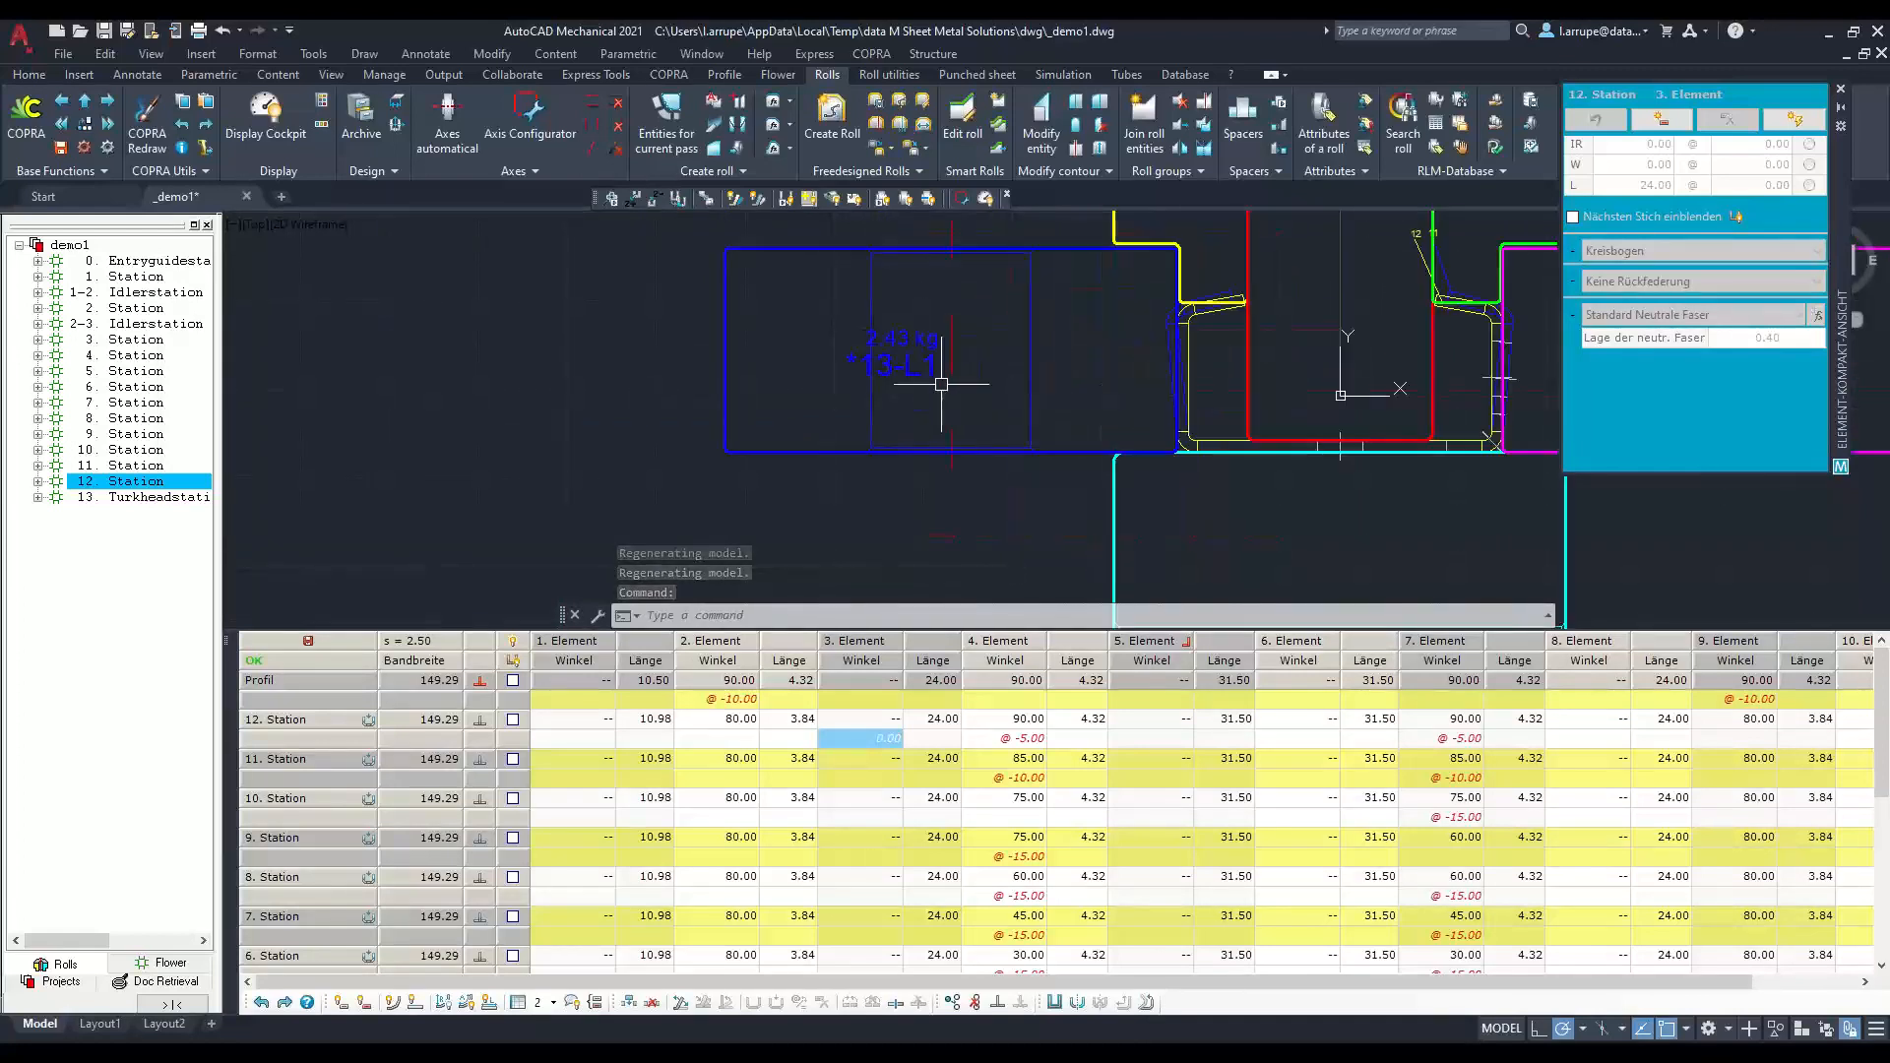
{"action": "scroll", "coordinate": [941, 384], "scroll_direction": "down", "scroll_amount": 3}
{"action": "scroll", "coordinate": [1113, 356], "scroll_direction": "down", "scroll_amount": 2}
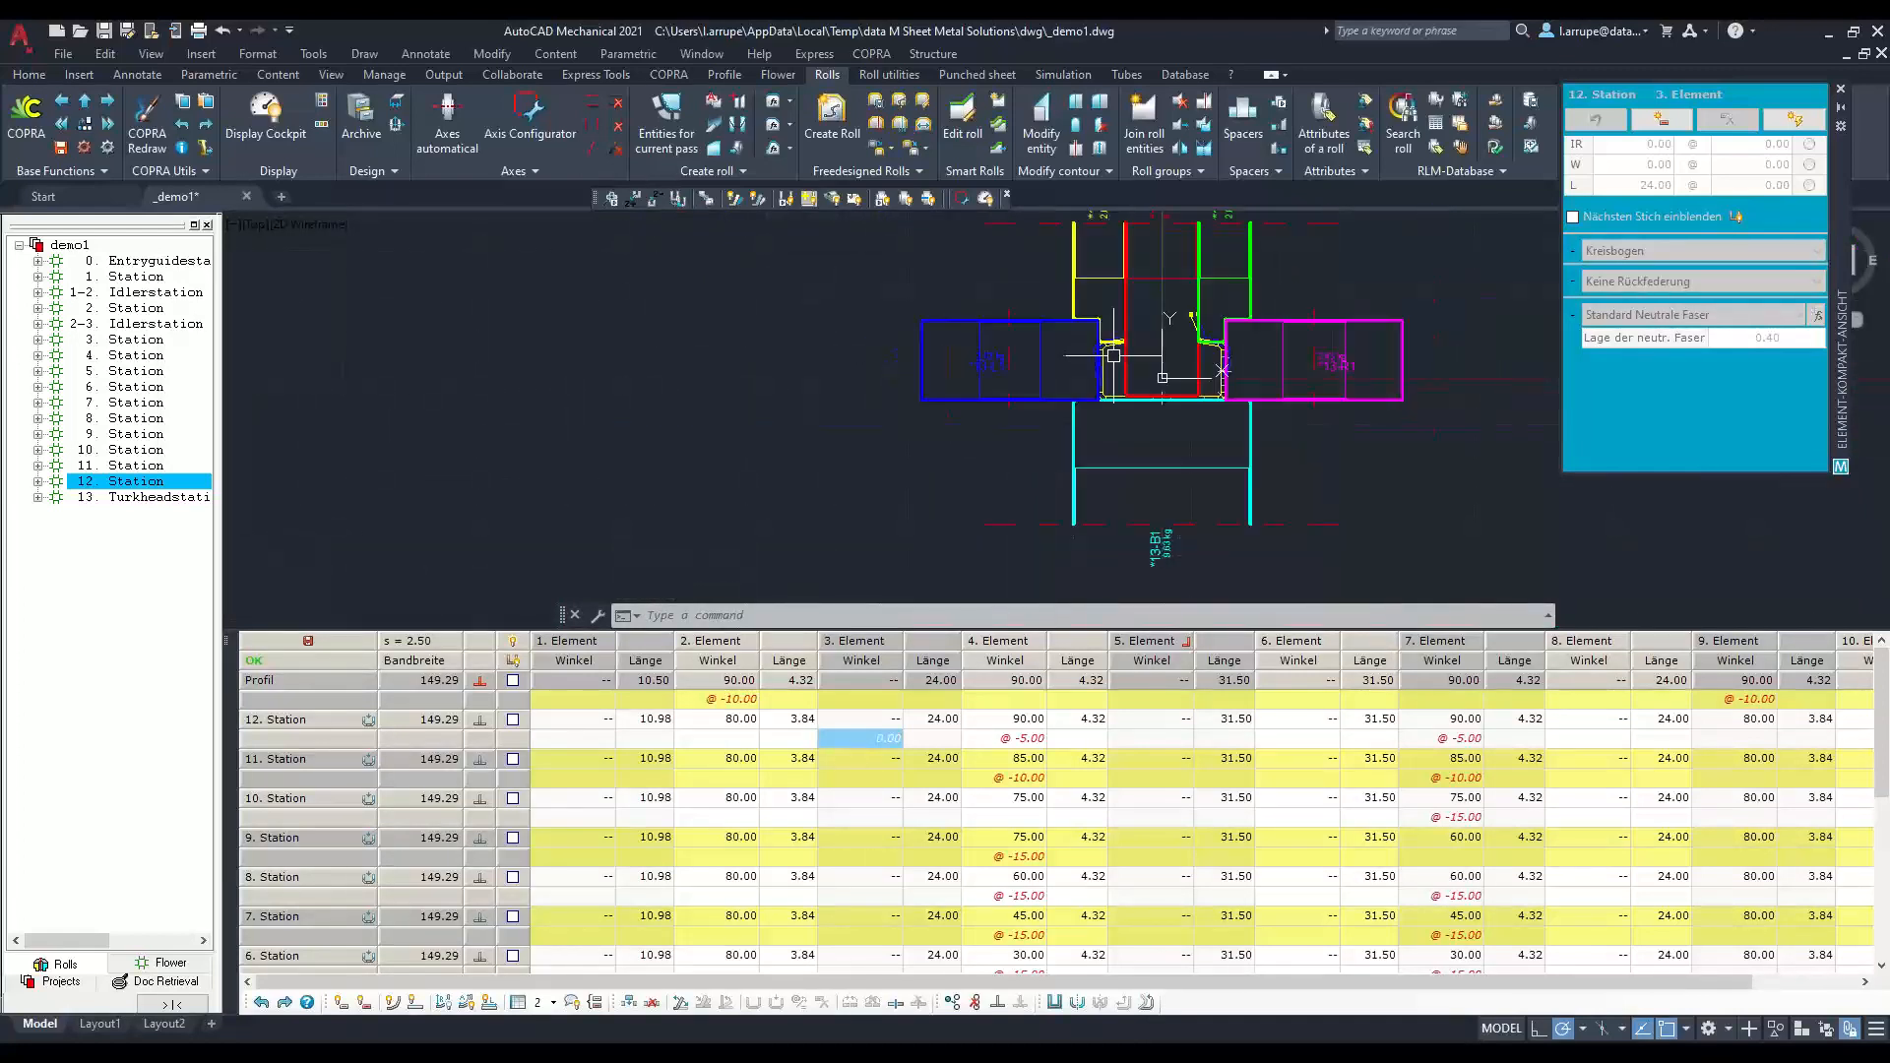
{"action": "left_click", "coordinate": [131, 497]}
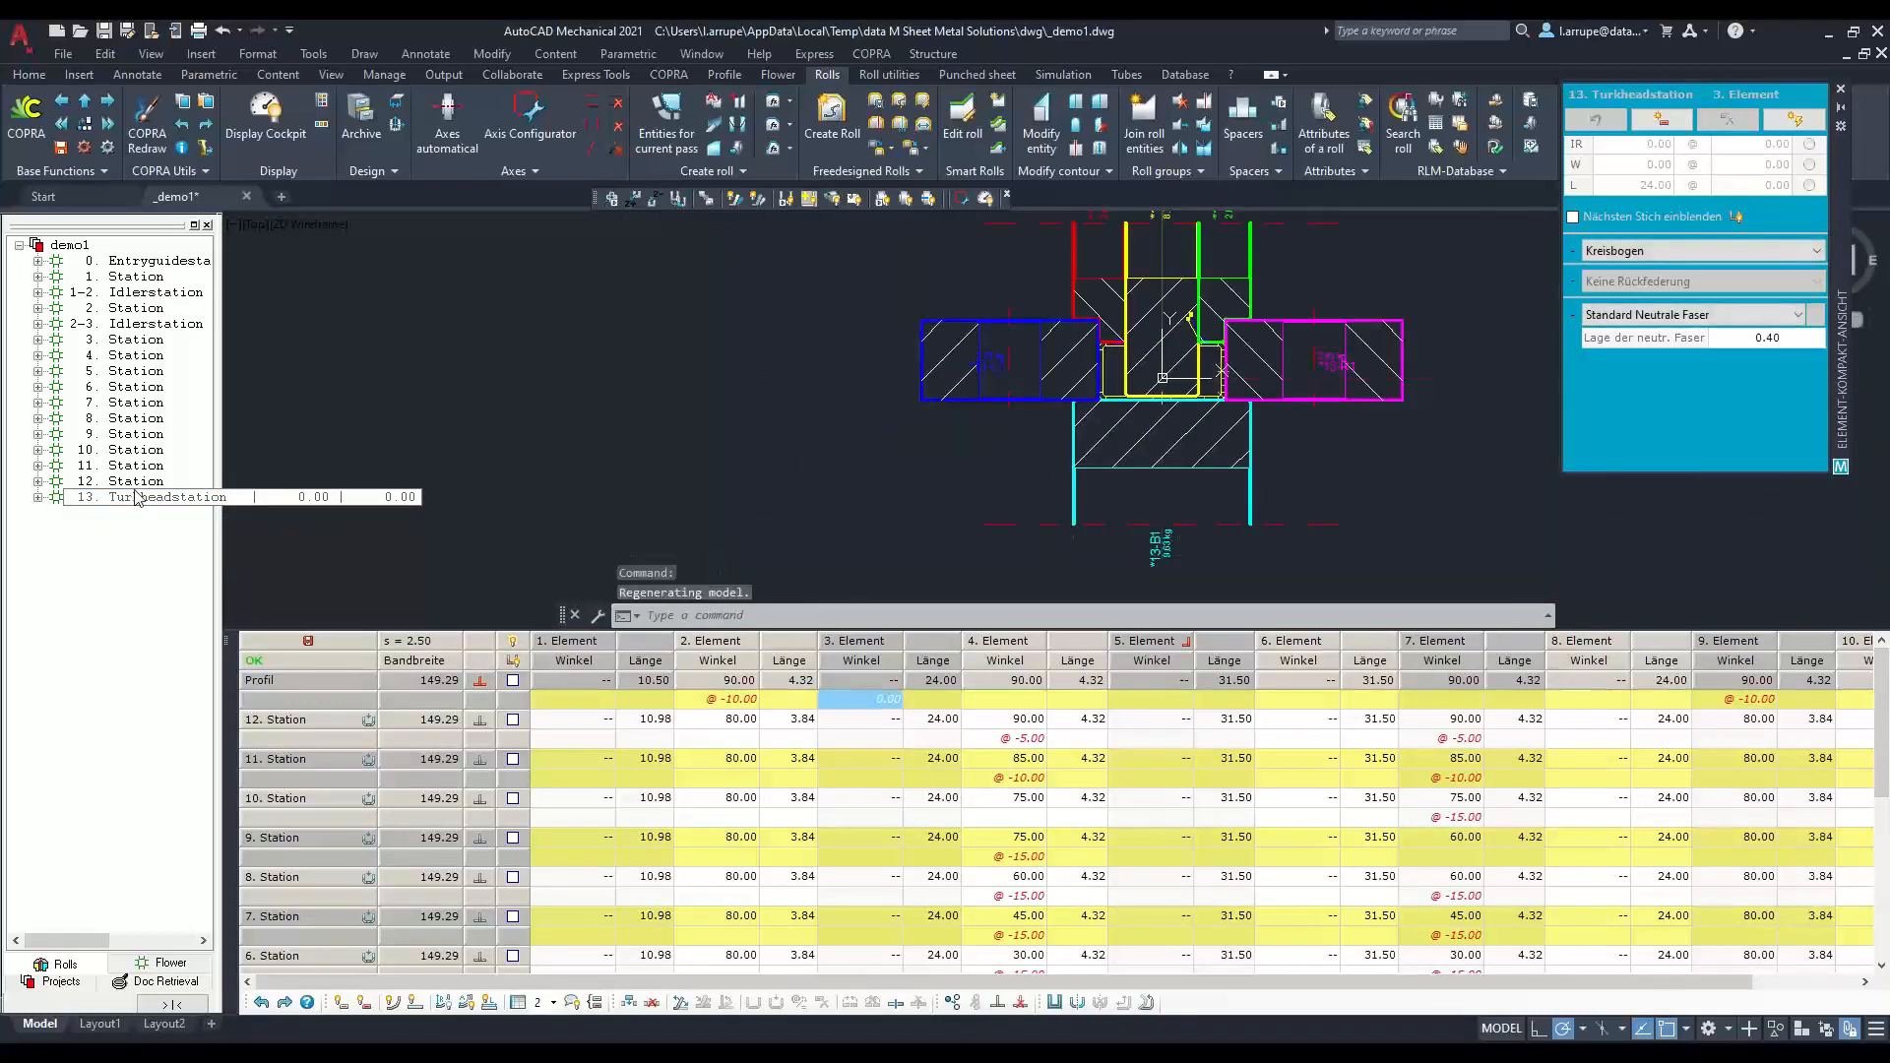
{"action": "left_click", "coordinate": [144, 482]}
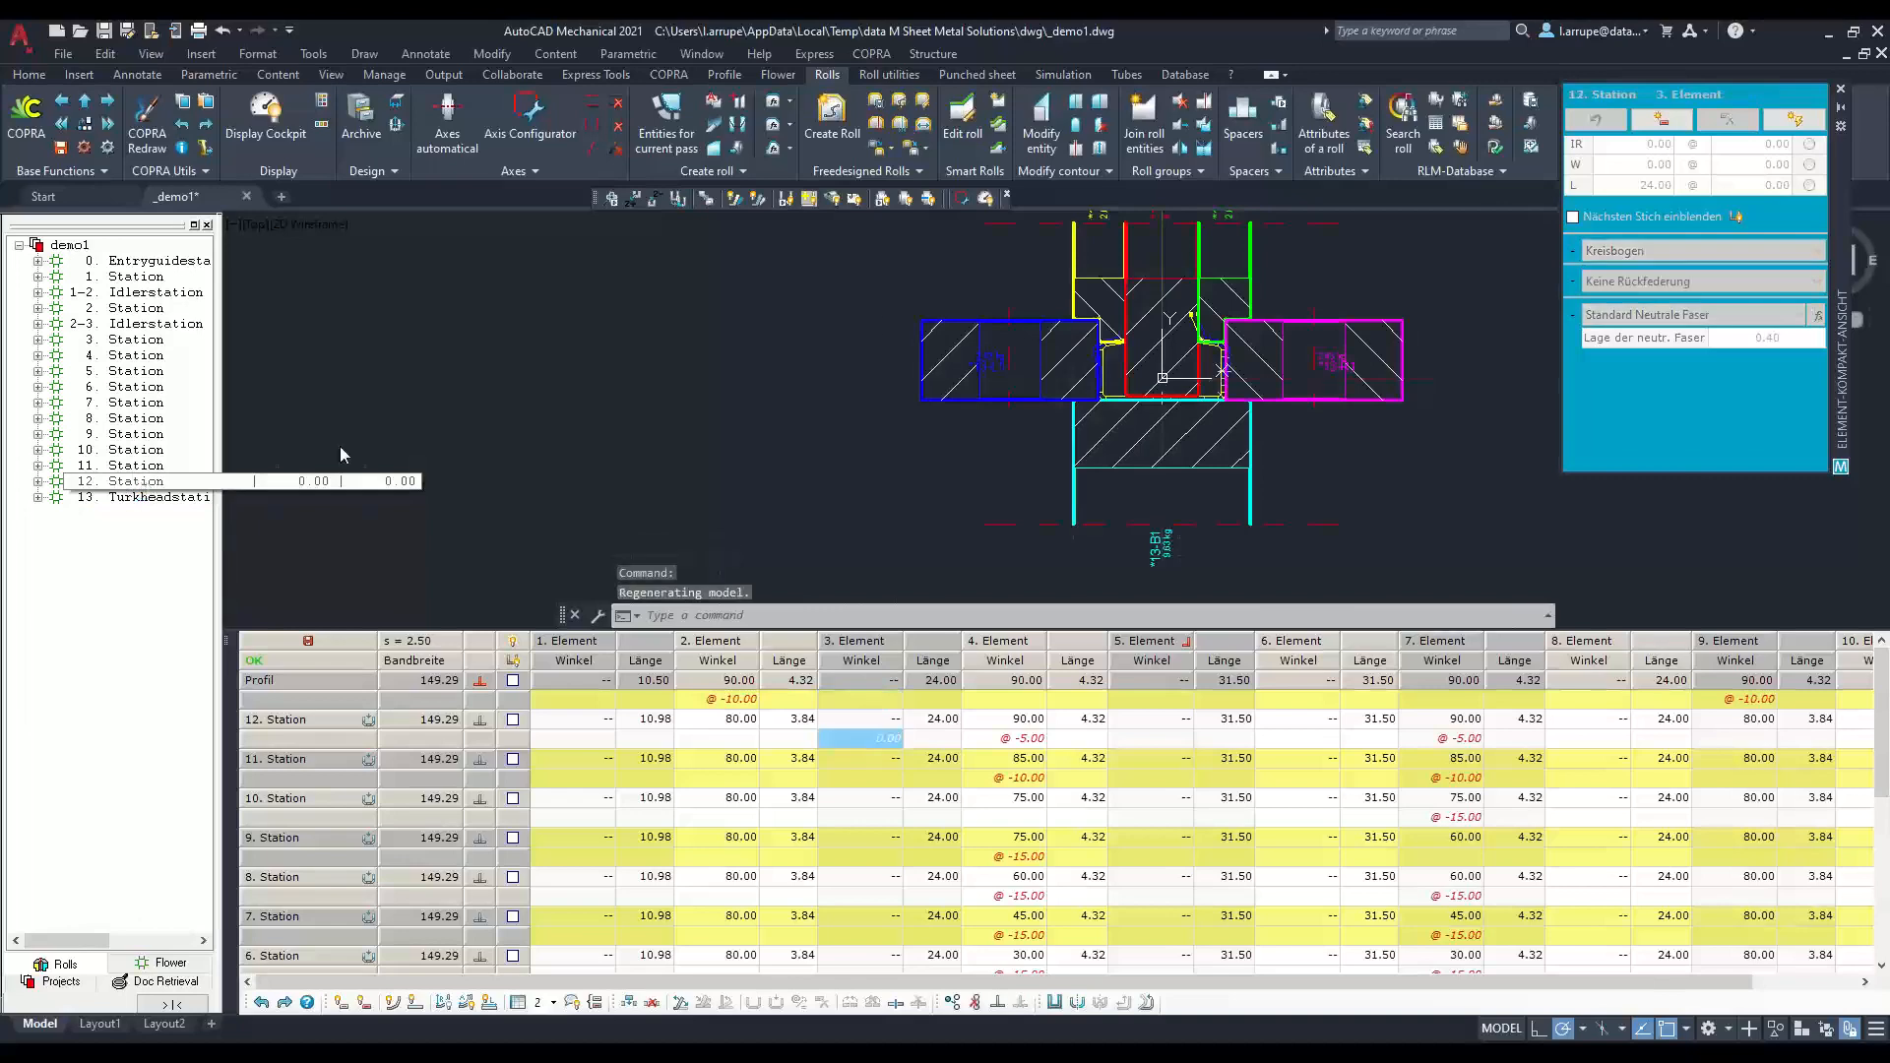
{"action": "scroll", "coordinate": [1024, 339], "scroll_direction": "up", "scroll_amount": 5}
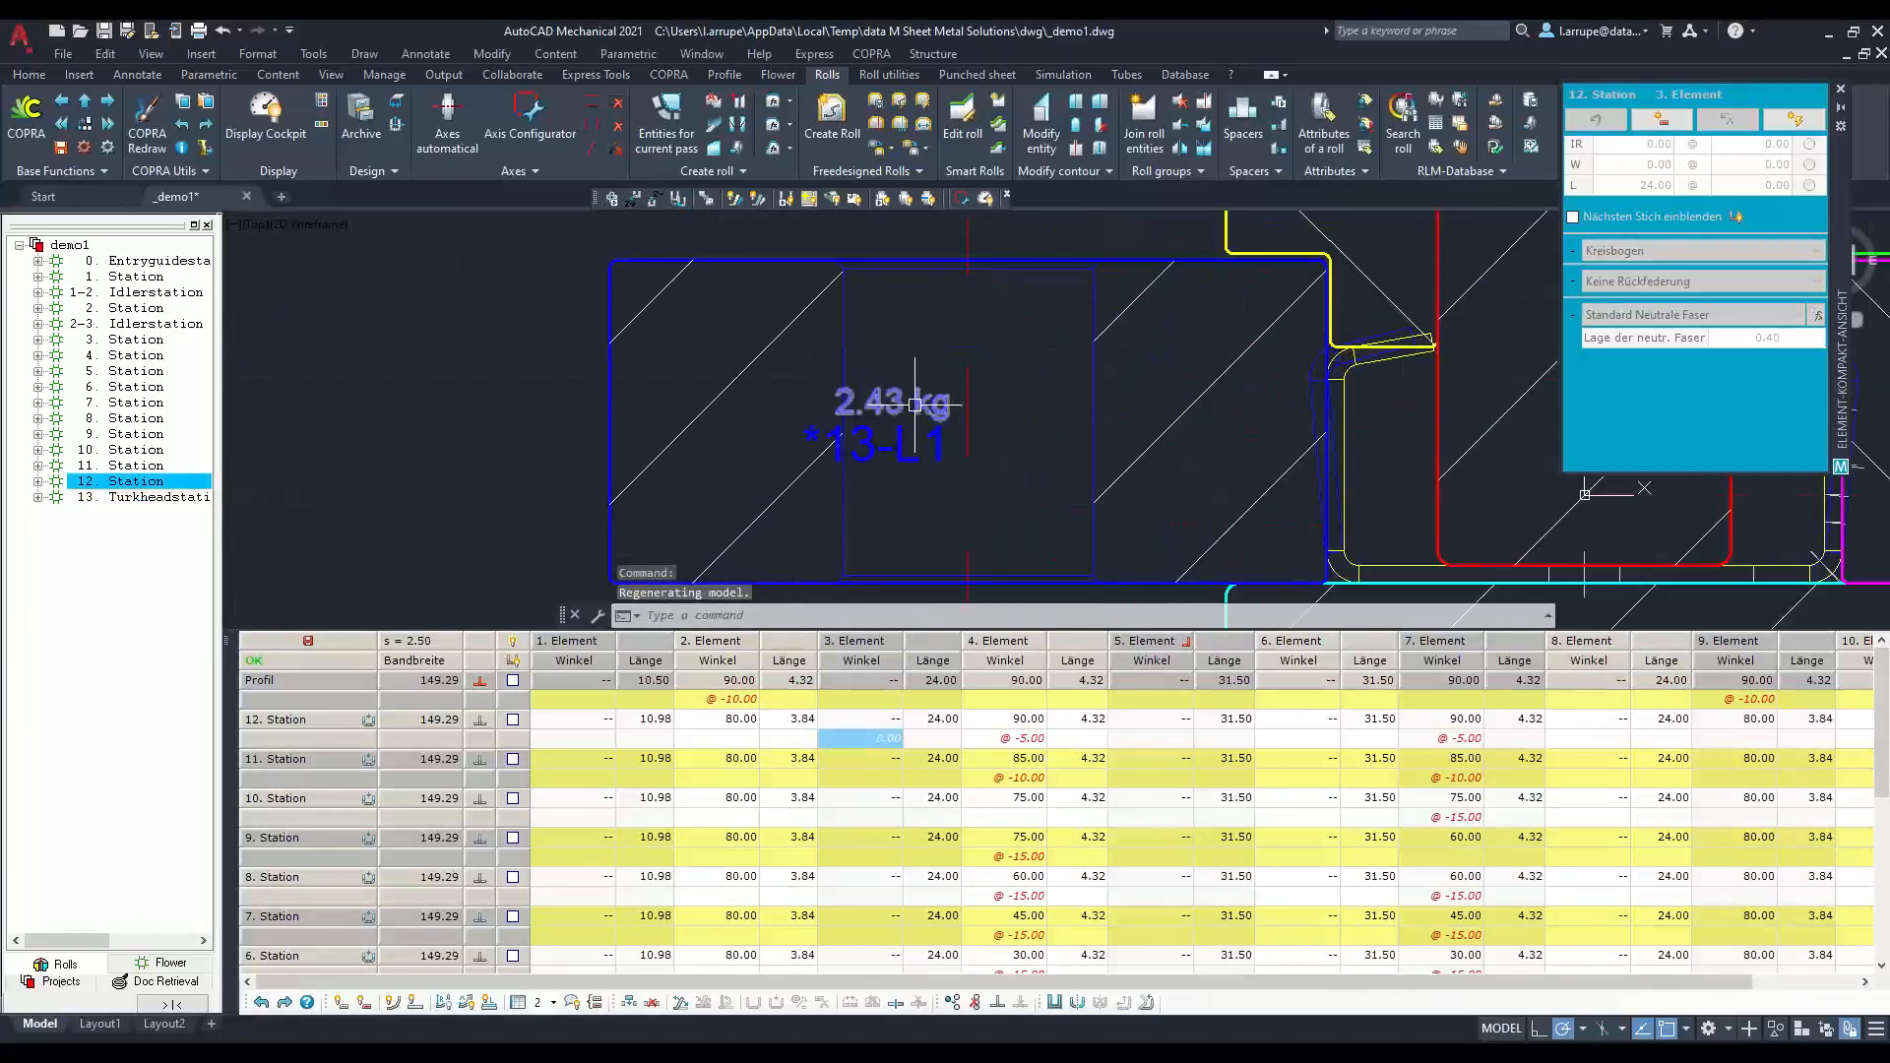
{"action": "scroll", "coordinate": [807, 374], "scroll_direction": "down", "scroll_amount": 6}
{"action": "scroll", "coordinate": [969, 379], "scroll_direction": "up", "scroll_amount": 3}
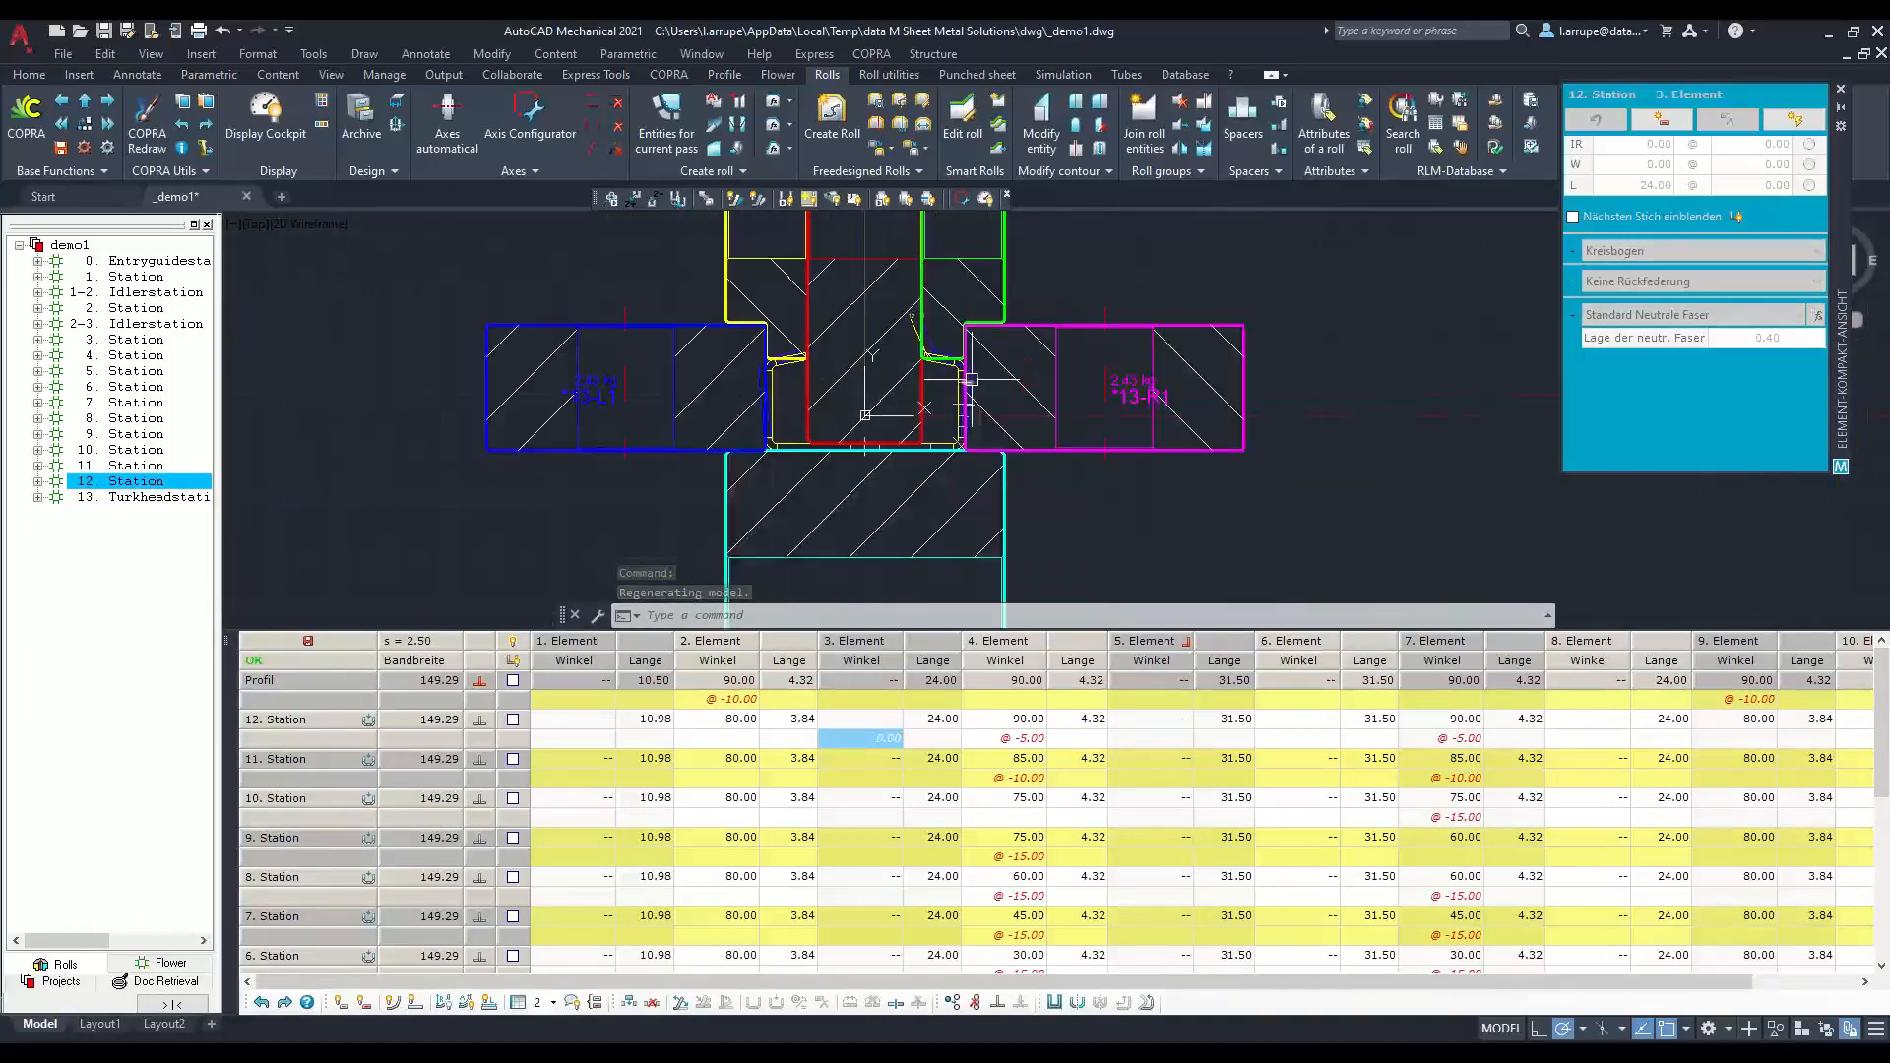
{"action": "scroll", "coordinate": [971, 379], "scroll_direction": "up", "scroll_amount": 5}
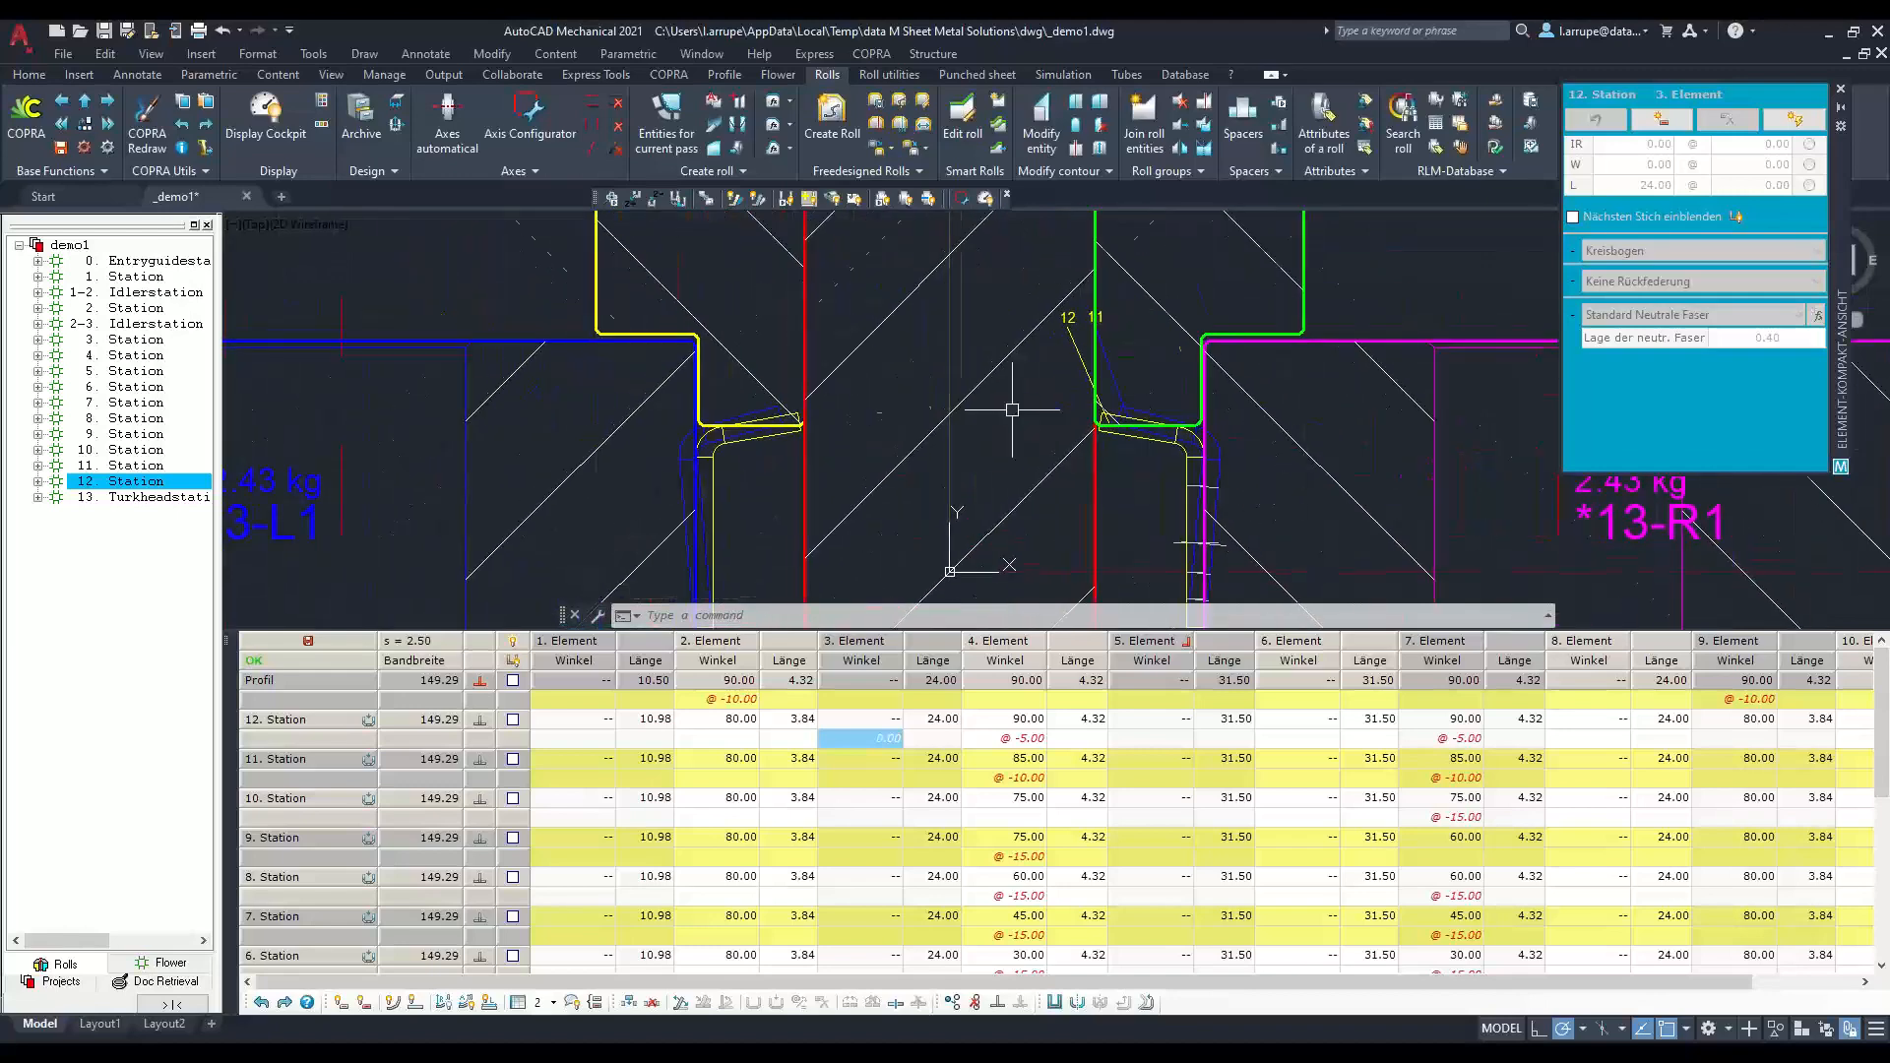
{"action": "scroll", "coordinate": [930, 413], "scroll_direction": "up", "scroll_amount": 2}
Step: Remove the clone link from both upper side rolls of 12. Station
{"action": "left_click", "coordinate": [879, 75]}
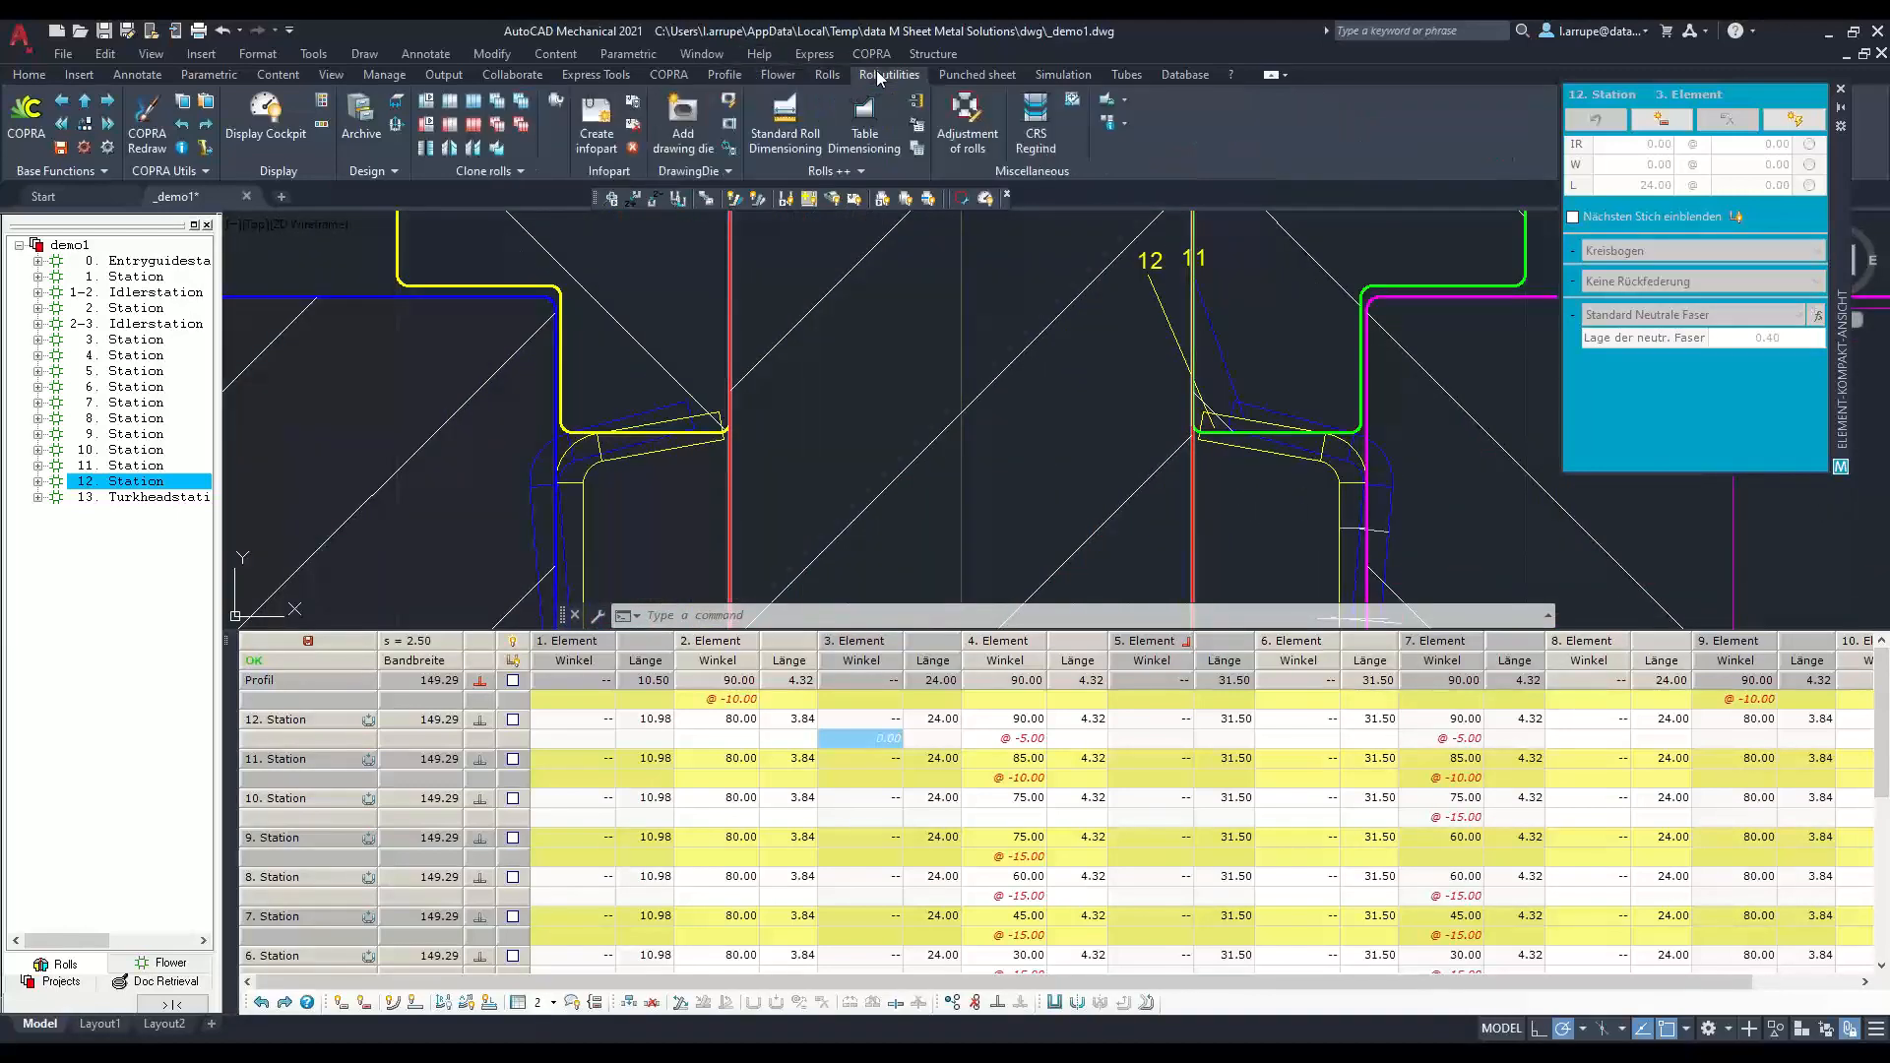
{"action": "left_click", "coordinate": [452, 145]}
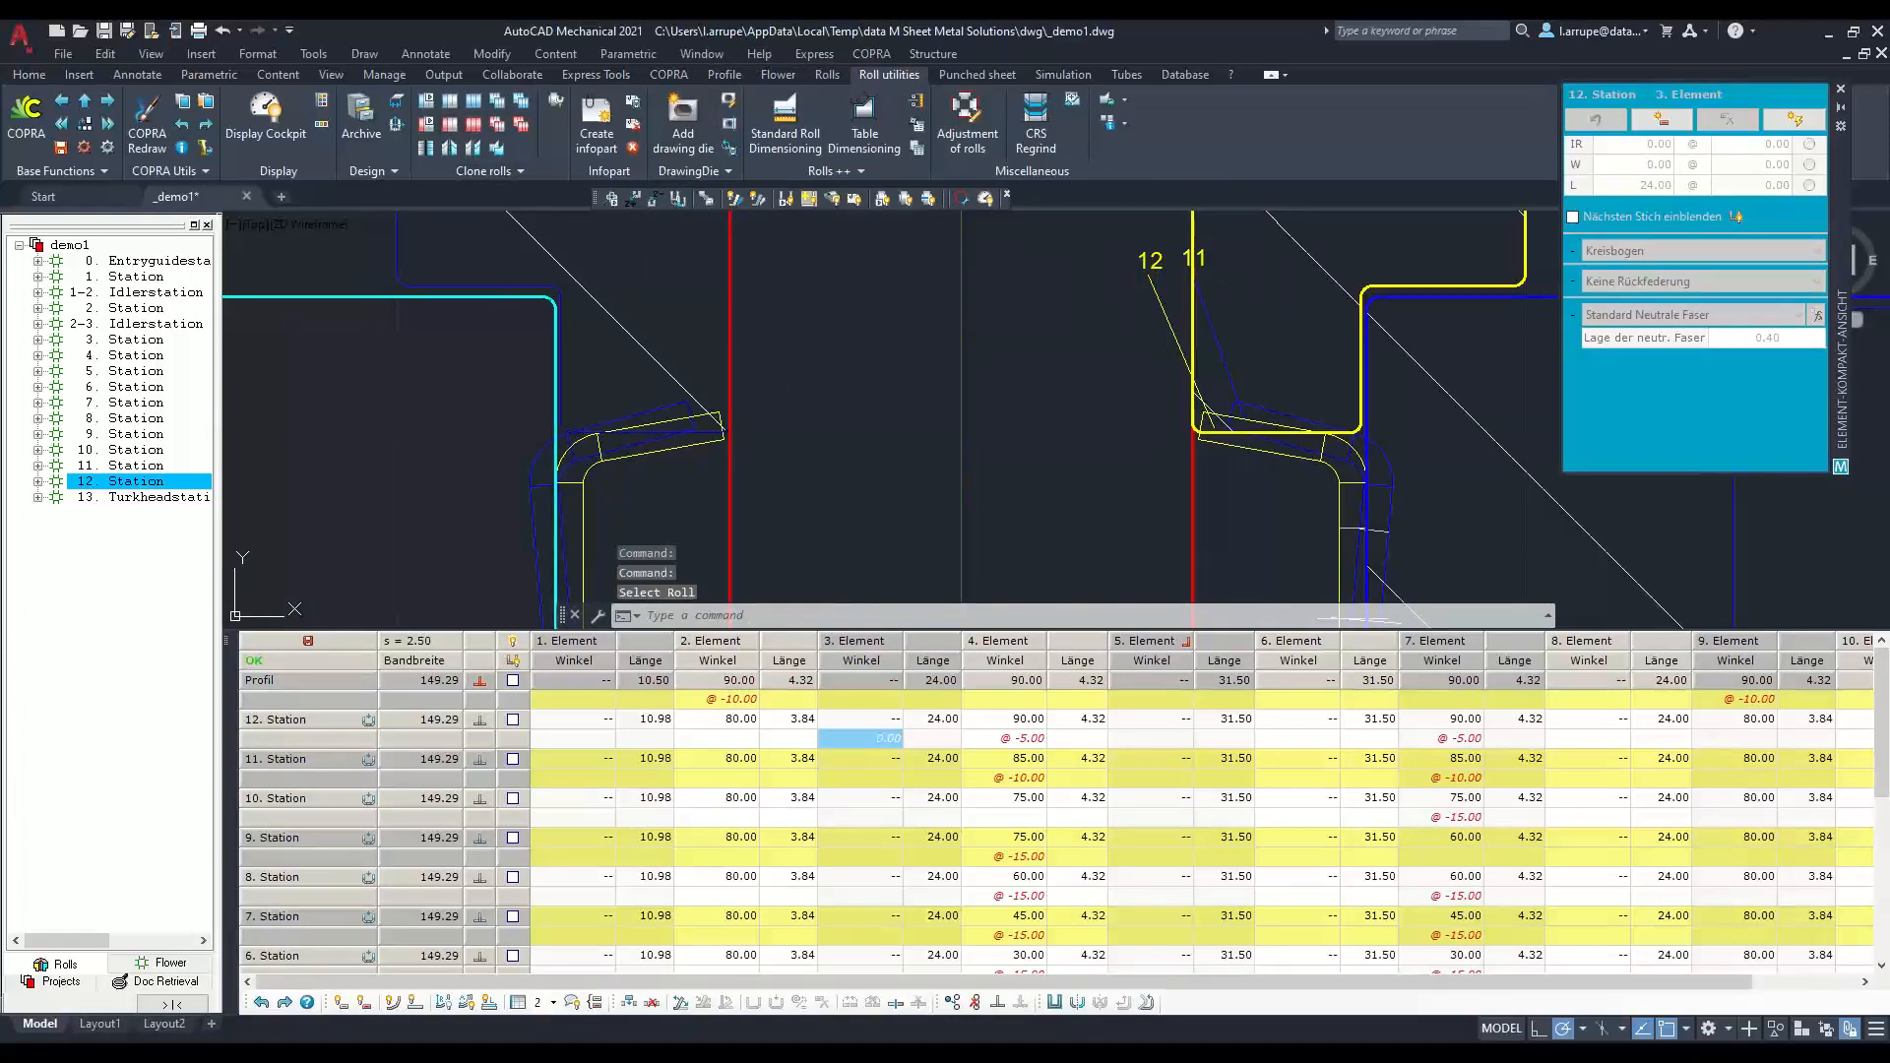
{"action": "key", "text": "Escape"}
{"action": "scroll", "coordinate": [1134, 345], "scroll_direction": "down", "scroll_amount": 5}
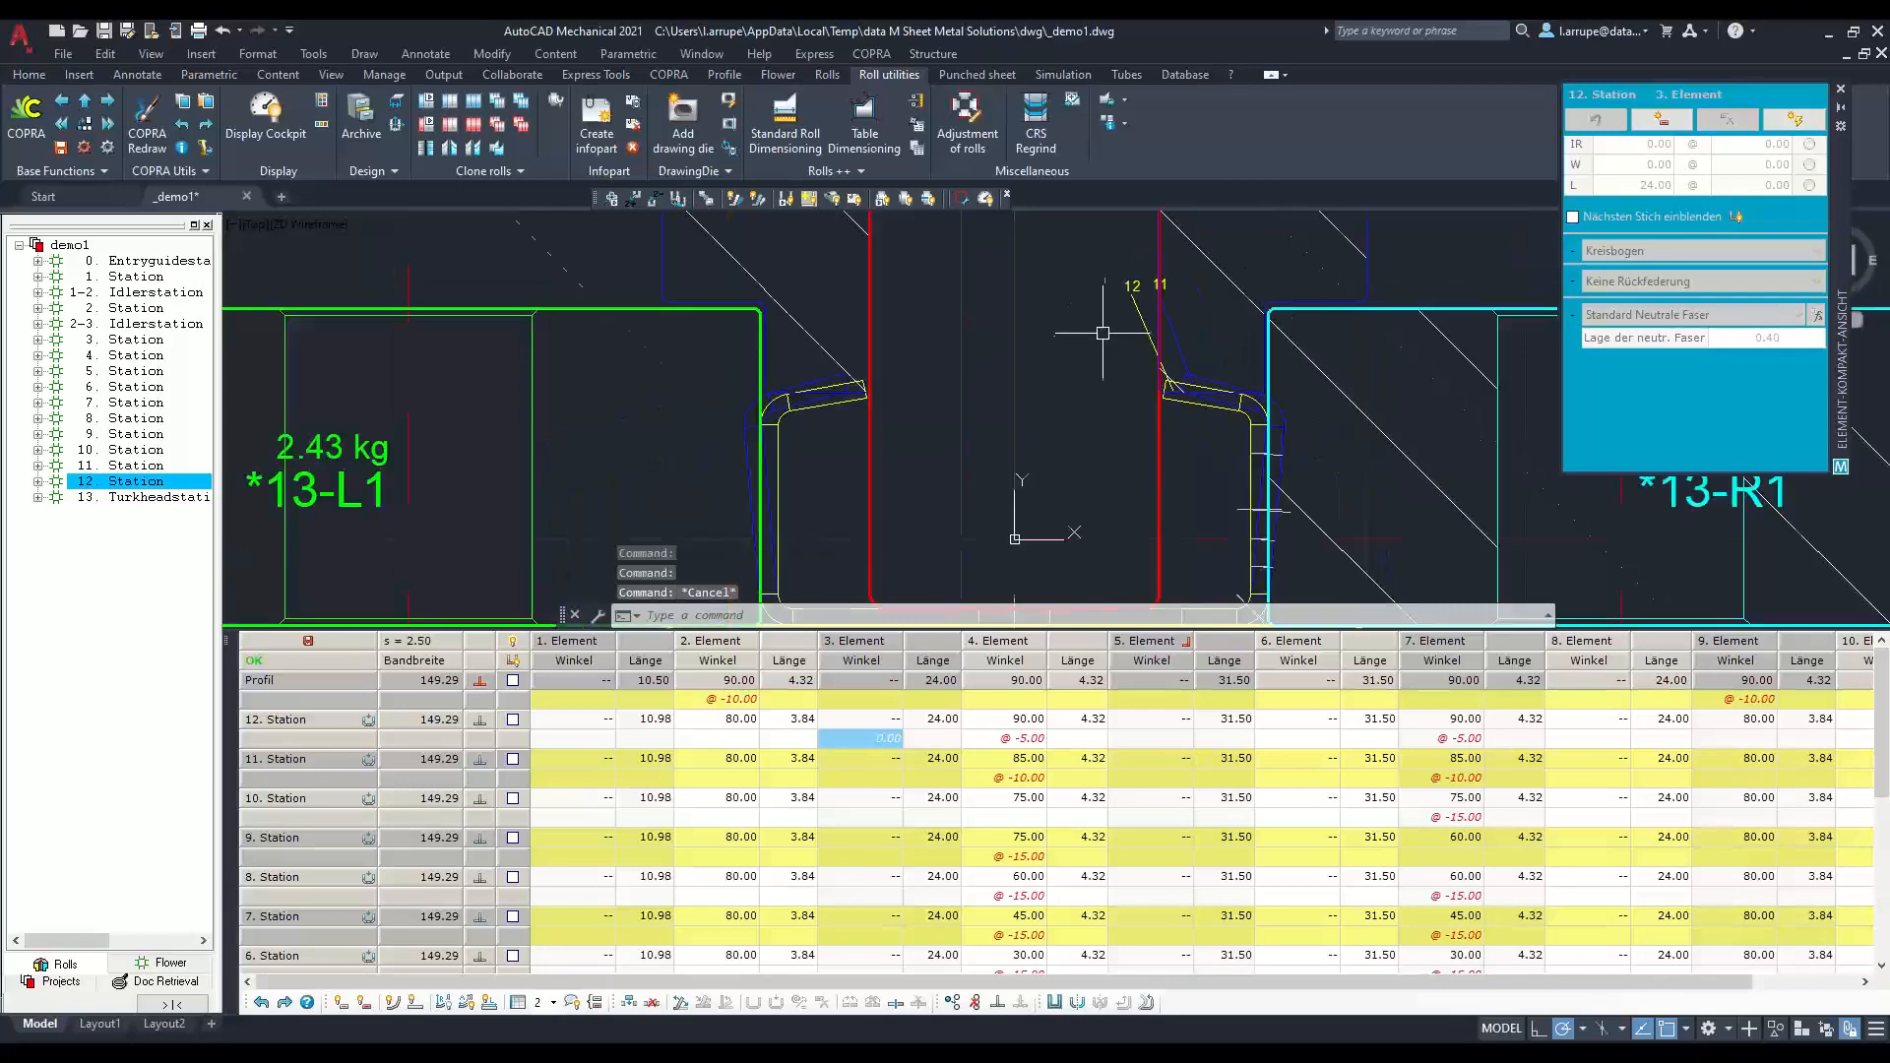
{"action": "scroll", "coordinate": [1007, 368], "scroll_direction": "up", "scroll_amount": 4}
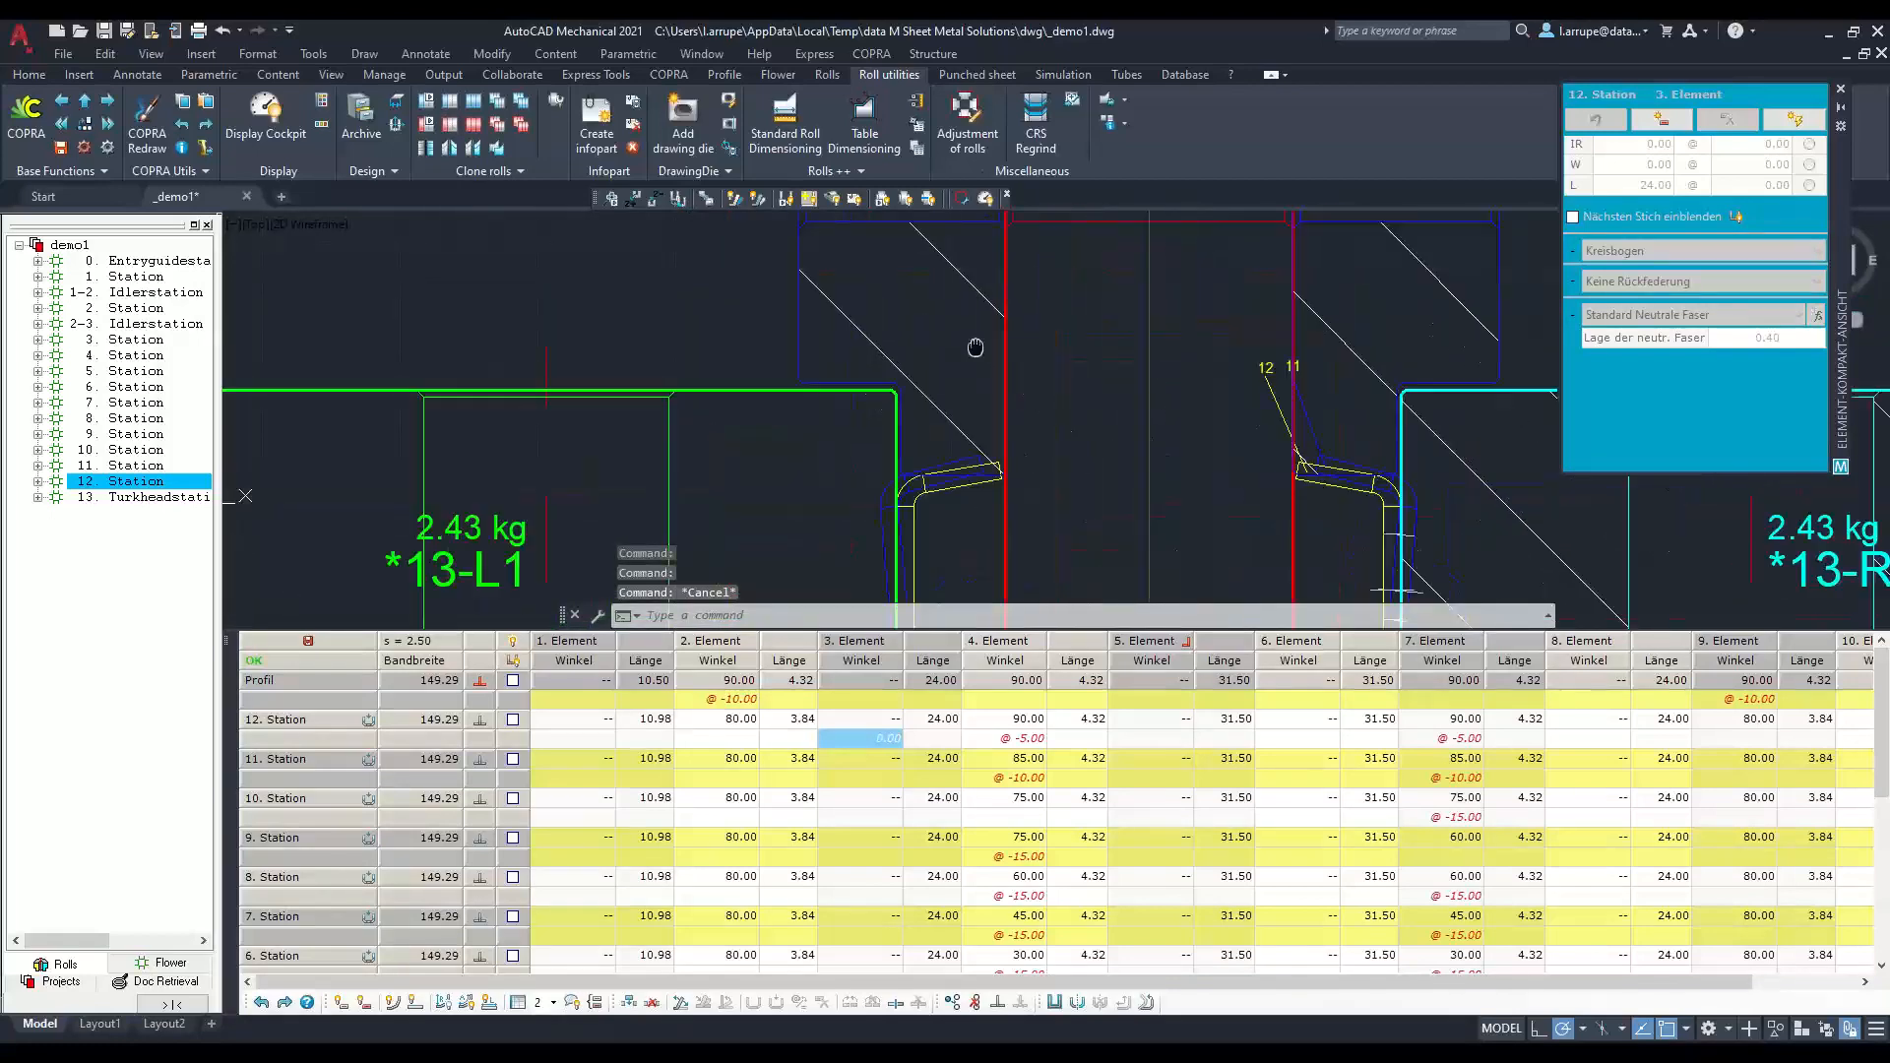
Step: Edit the upper left side roll of 12. Station and rotate its lower contour edge to follow the profile flange's slope
{"action": "left_click", "coordinate": [829, 79]}
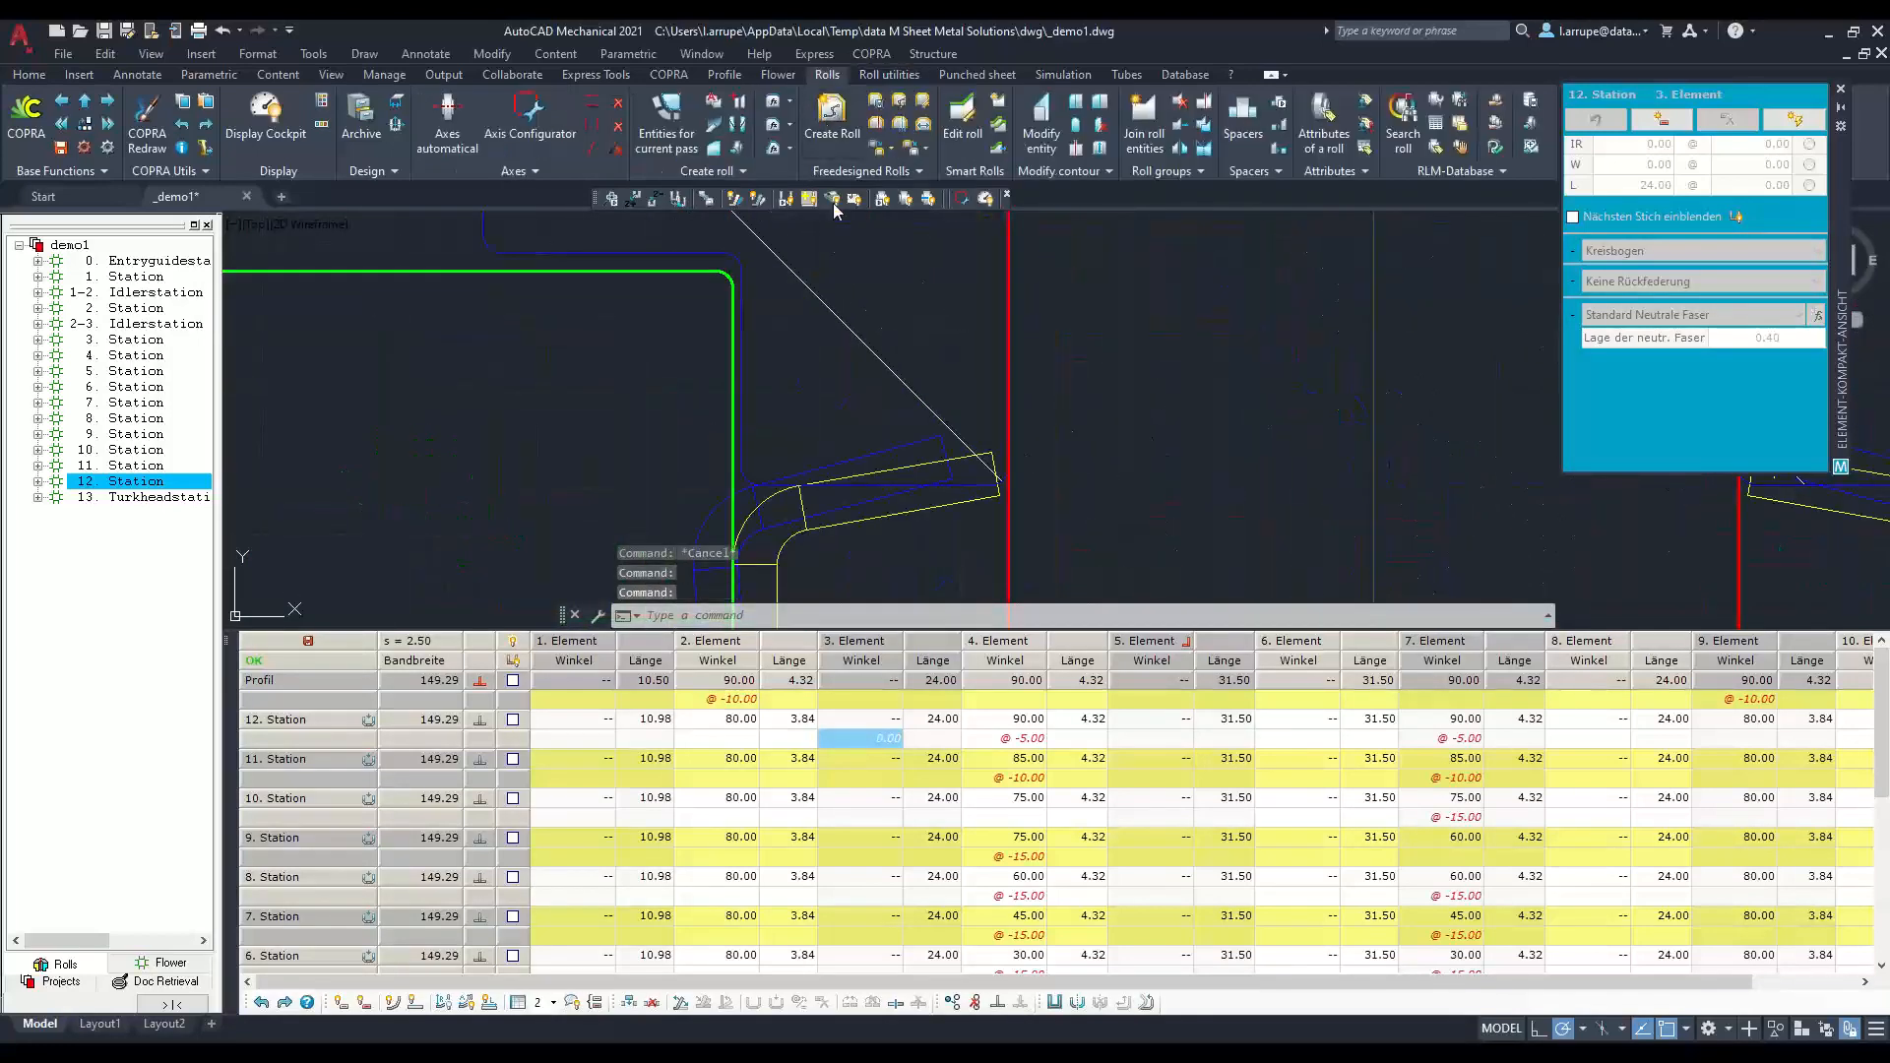
{"action": "left_click", "coordinate": [962, 126]}
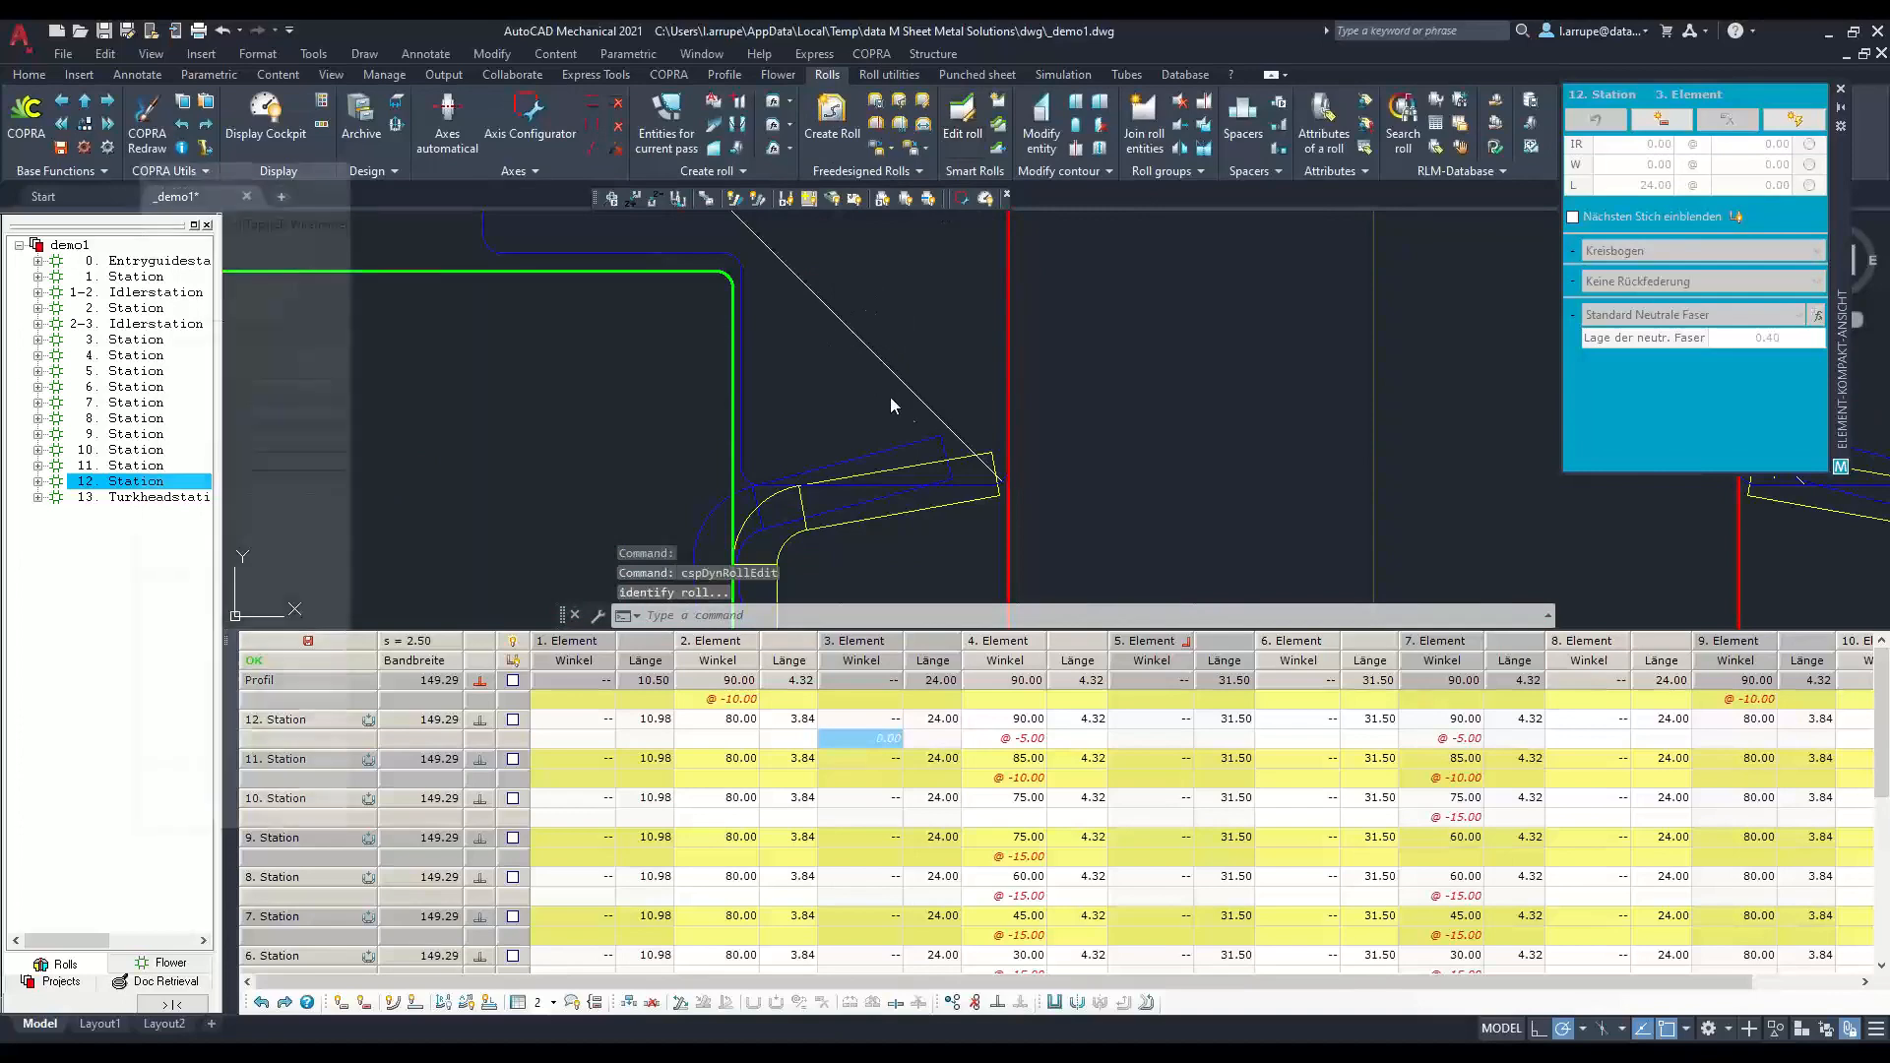
{"action": "left_click", "coordinate": [889, 398]}
{"action": "left_click", "coordinate": [947, 483]}
{"action": "key", "text": "Return"}
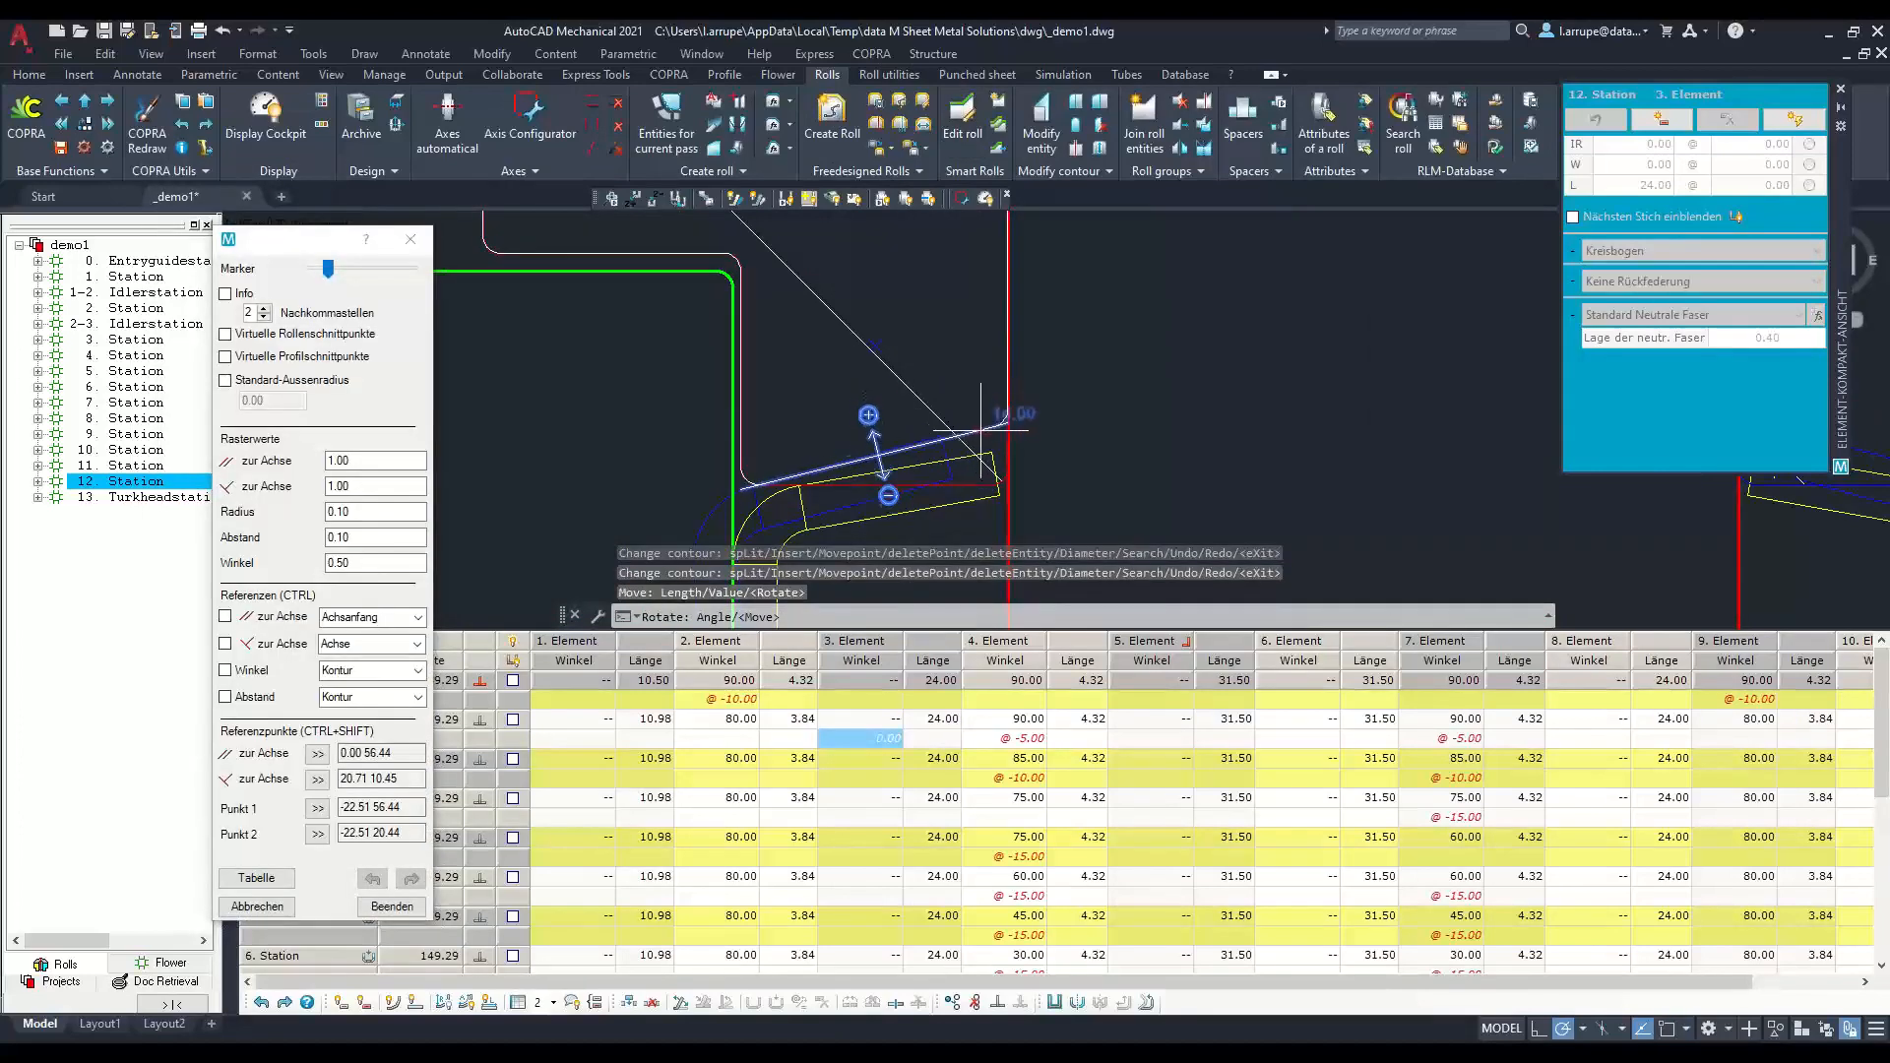
{"action": "left_click", "coordinate": [991, 441]}
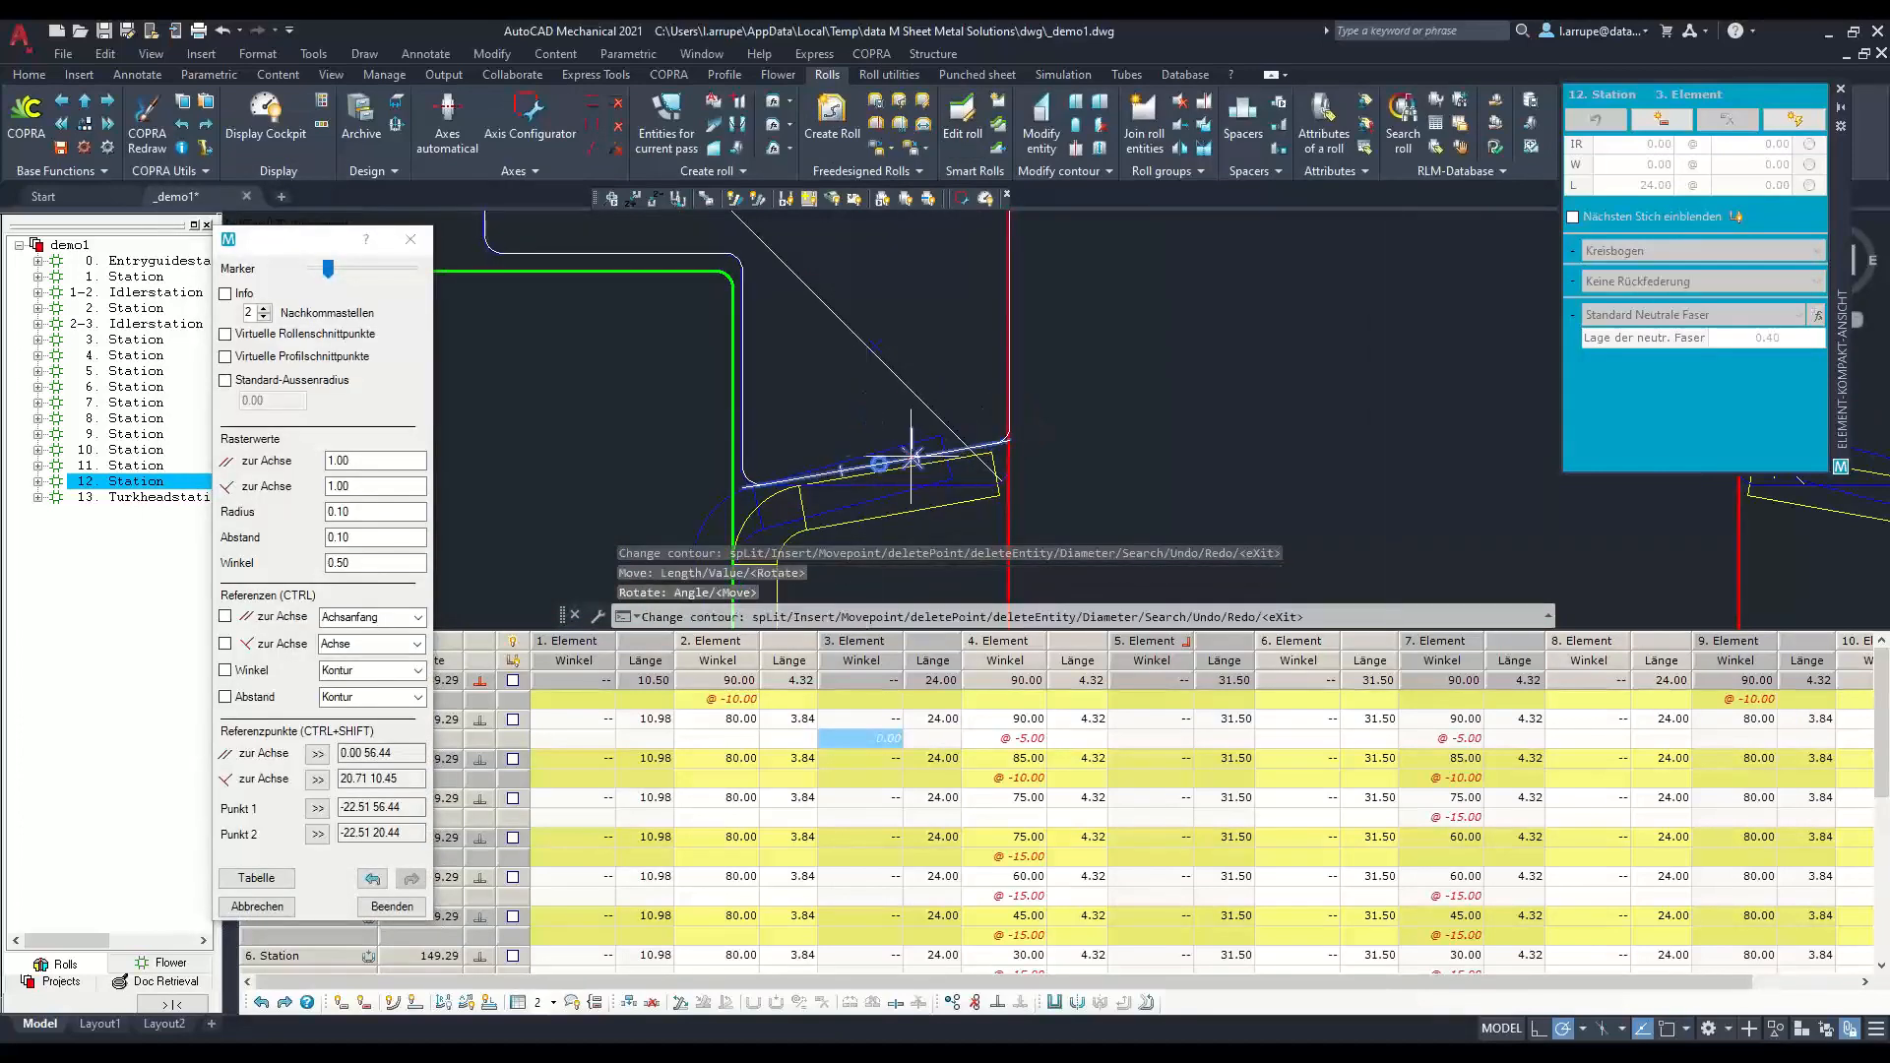
Step: Move the rotated lower contour edge of the upper left side roll onto the nearest point of the profile flange's outer surface
{"action": "scroll", "coordinate": [872, 456], "scroll_direction": "up", "scroll_amount": 4}
{"action": "left_click", "coordinate": [872, 457]}
{"action": "right_click", "coordinate": [872, 456], "text": "shift"}
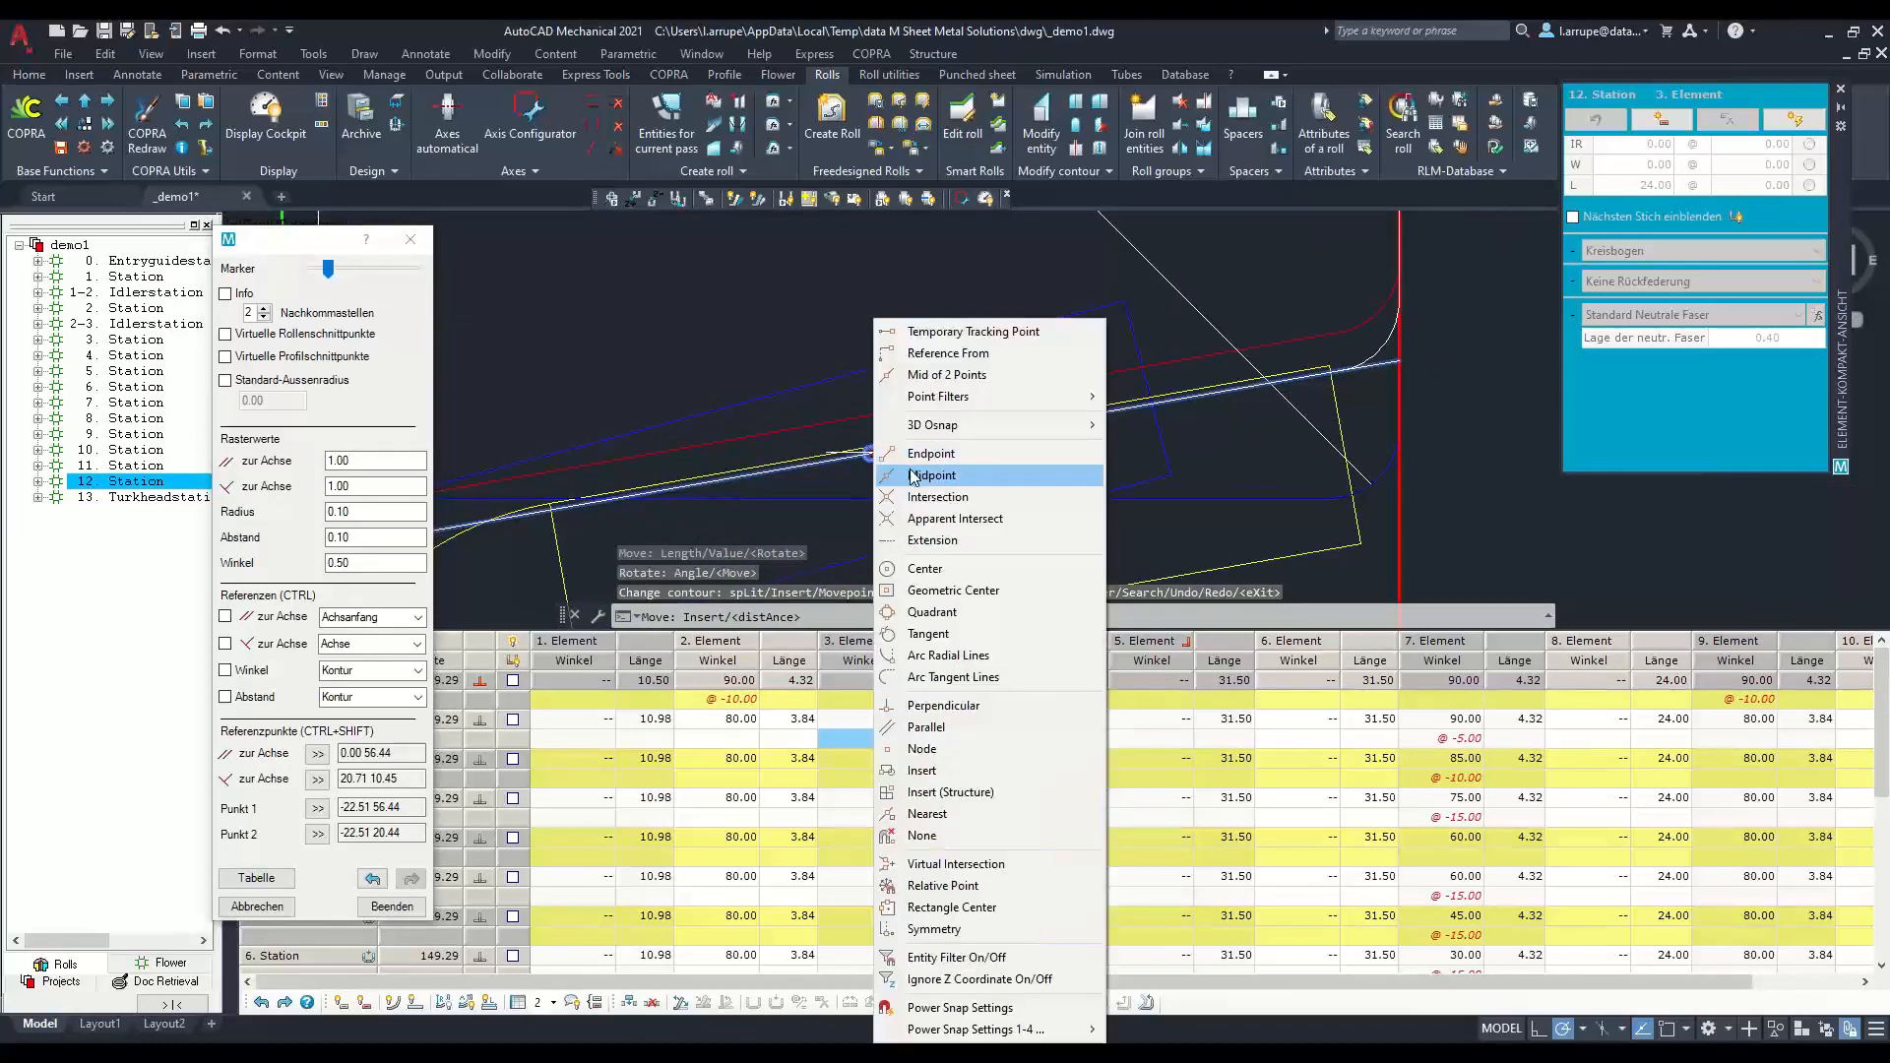
{"action": "left_click", "coordinate": [926, 813]}
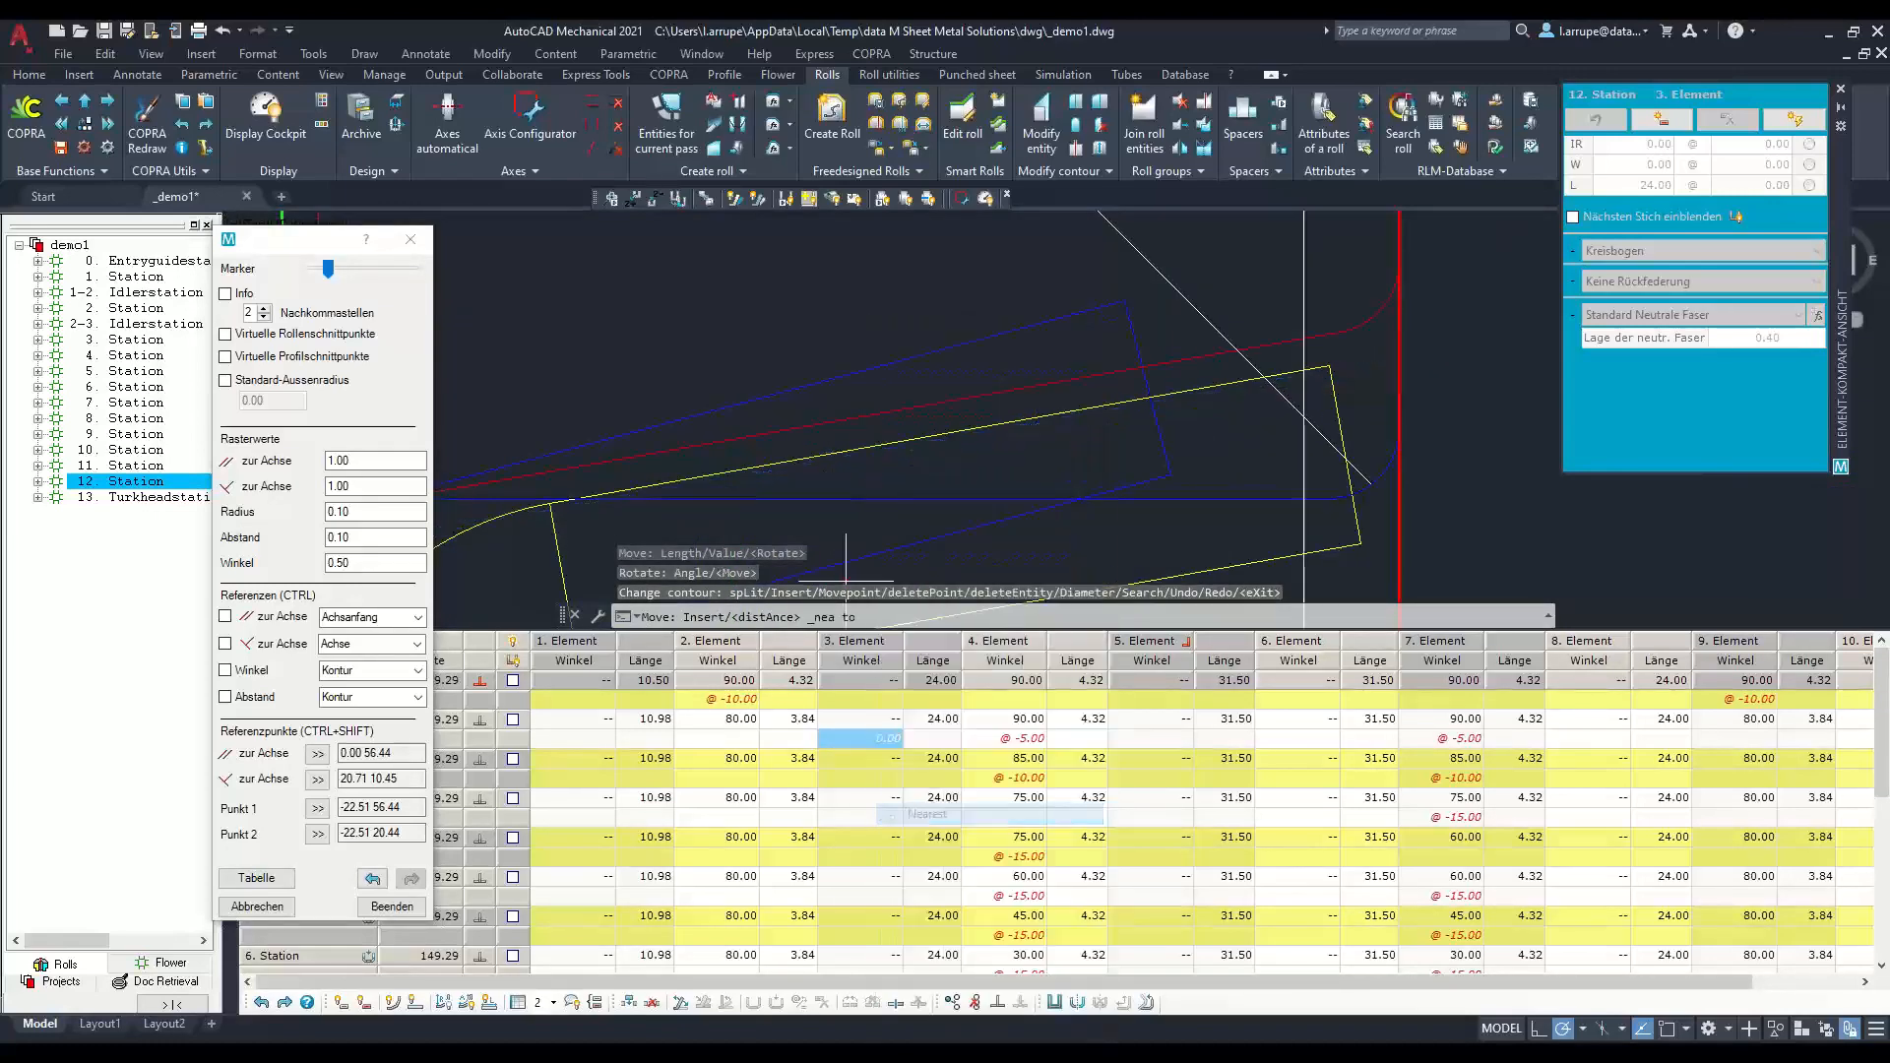
{"action": "left_click", "coordinate": [861, 444]}
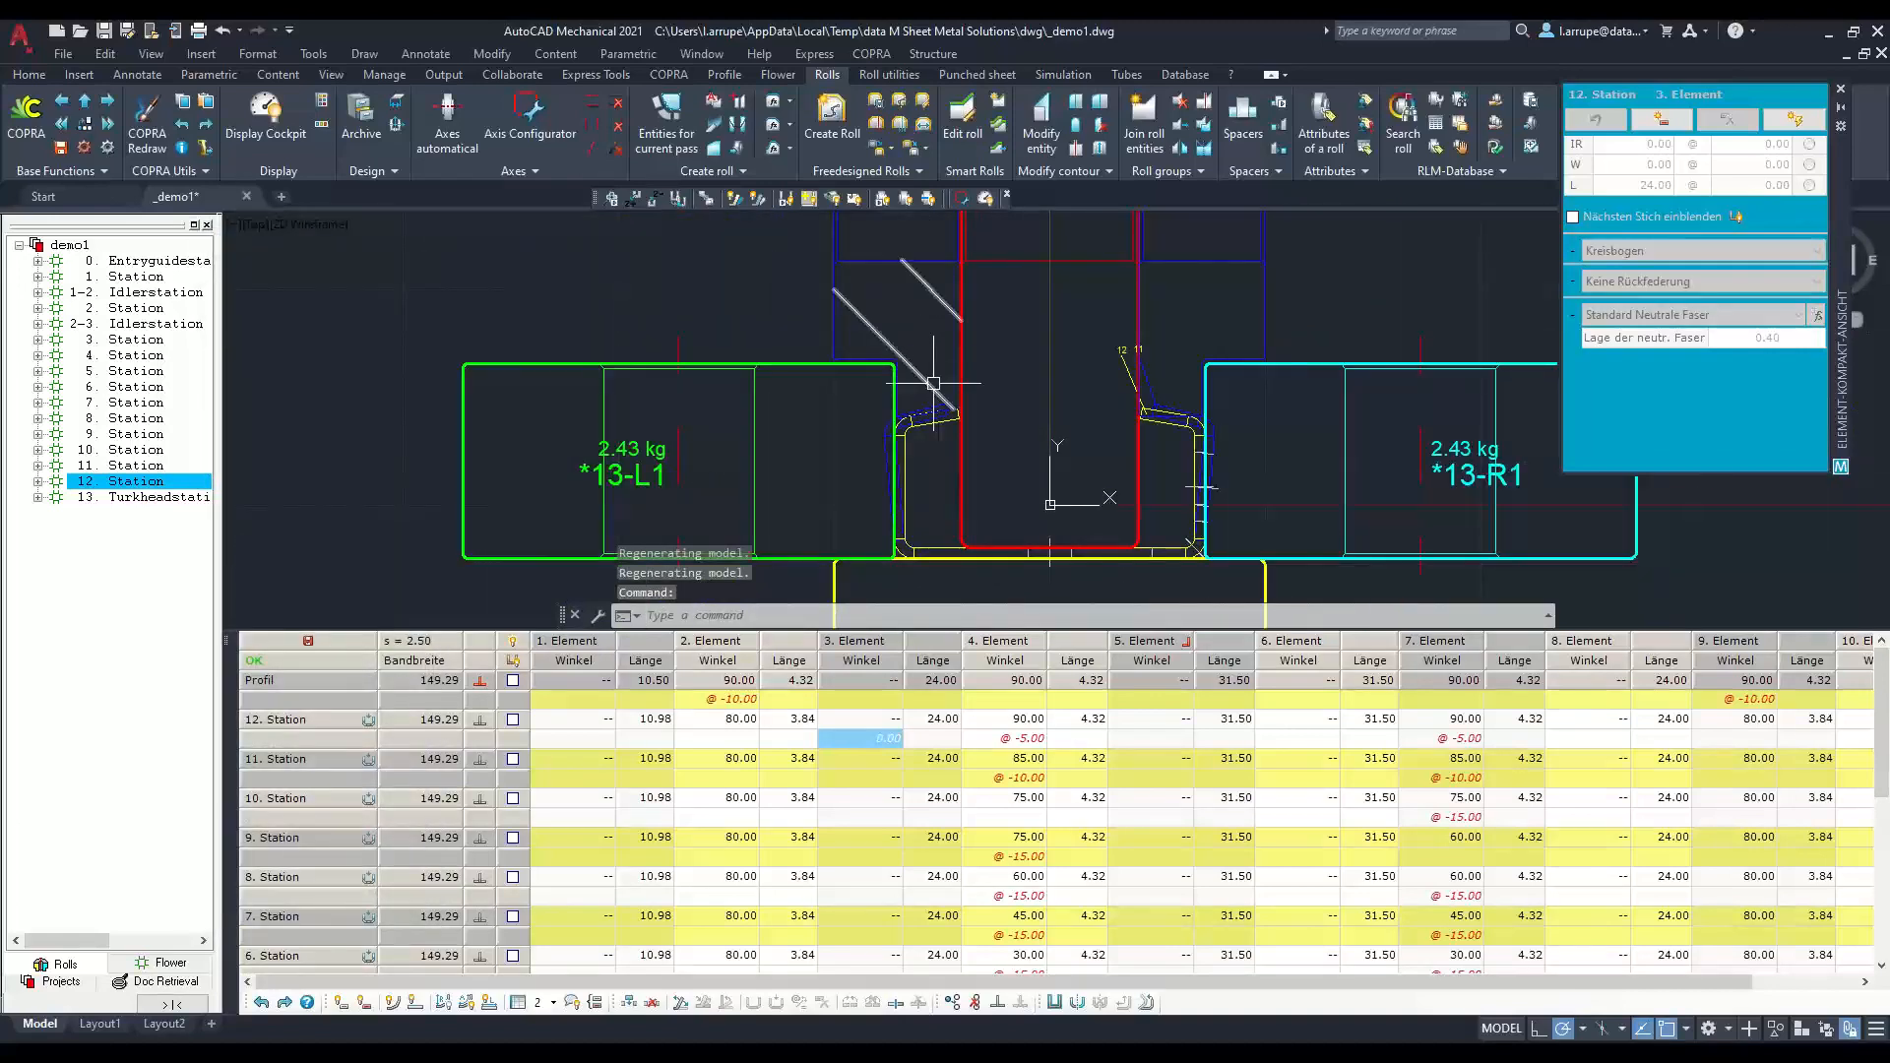
{"action": "scroll", "coordinate": [992, 401], "scroll_direction": "up", "scroll_amount": 4}
{"action": "scroll", "coordinate": [838, 370], "scroll_direction": "down", "scroll_amount": 2}
{"action": "key", "text": "Escape"}
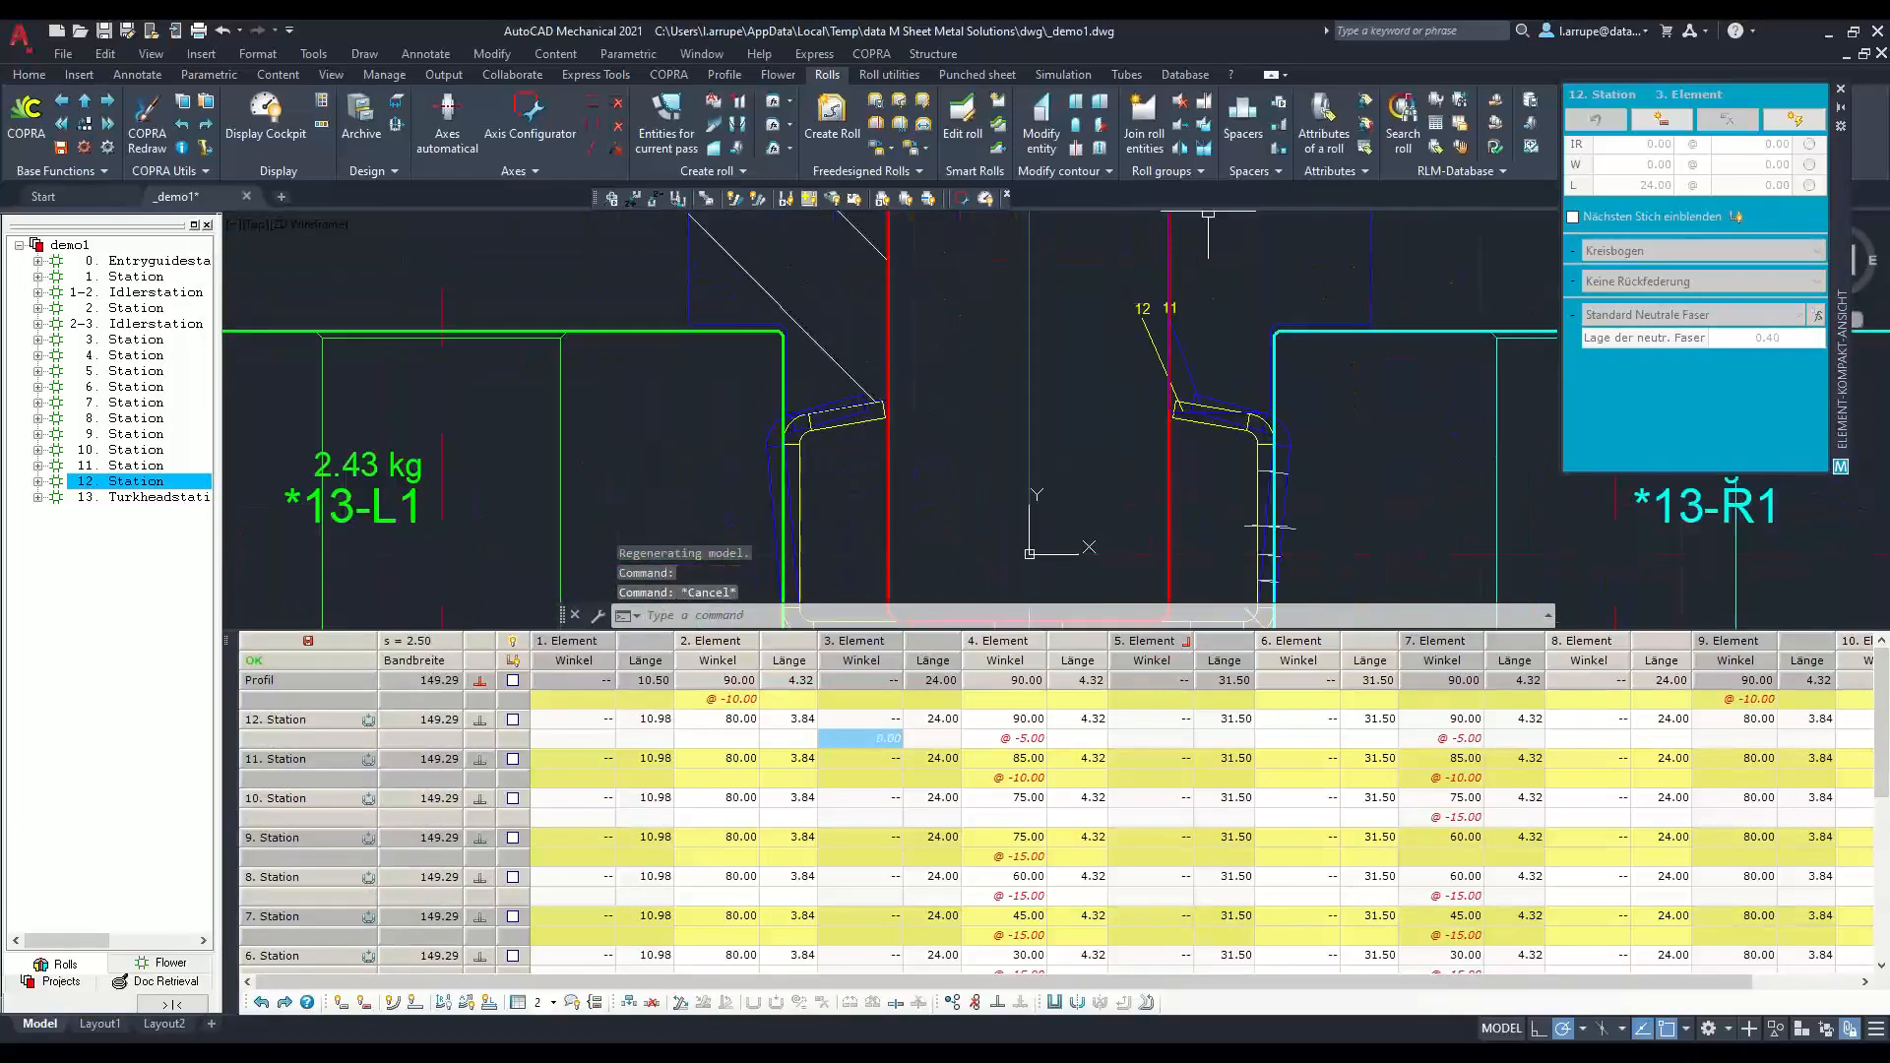
Step: Mirror the edited upper left side roll of 12. Station across the profile's centre axis to the opposite side
{"action": "left_click", "coordinate": [1189, 123]}
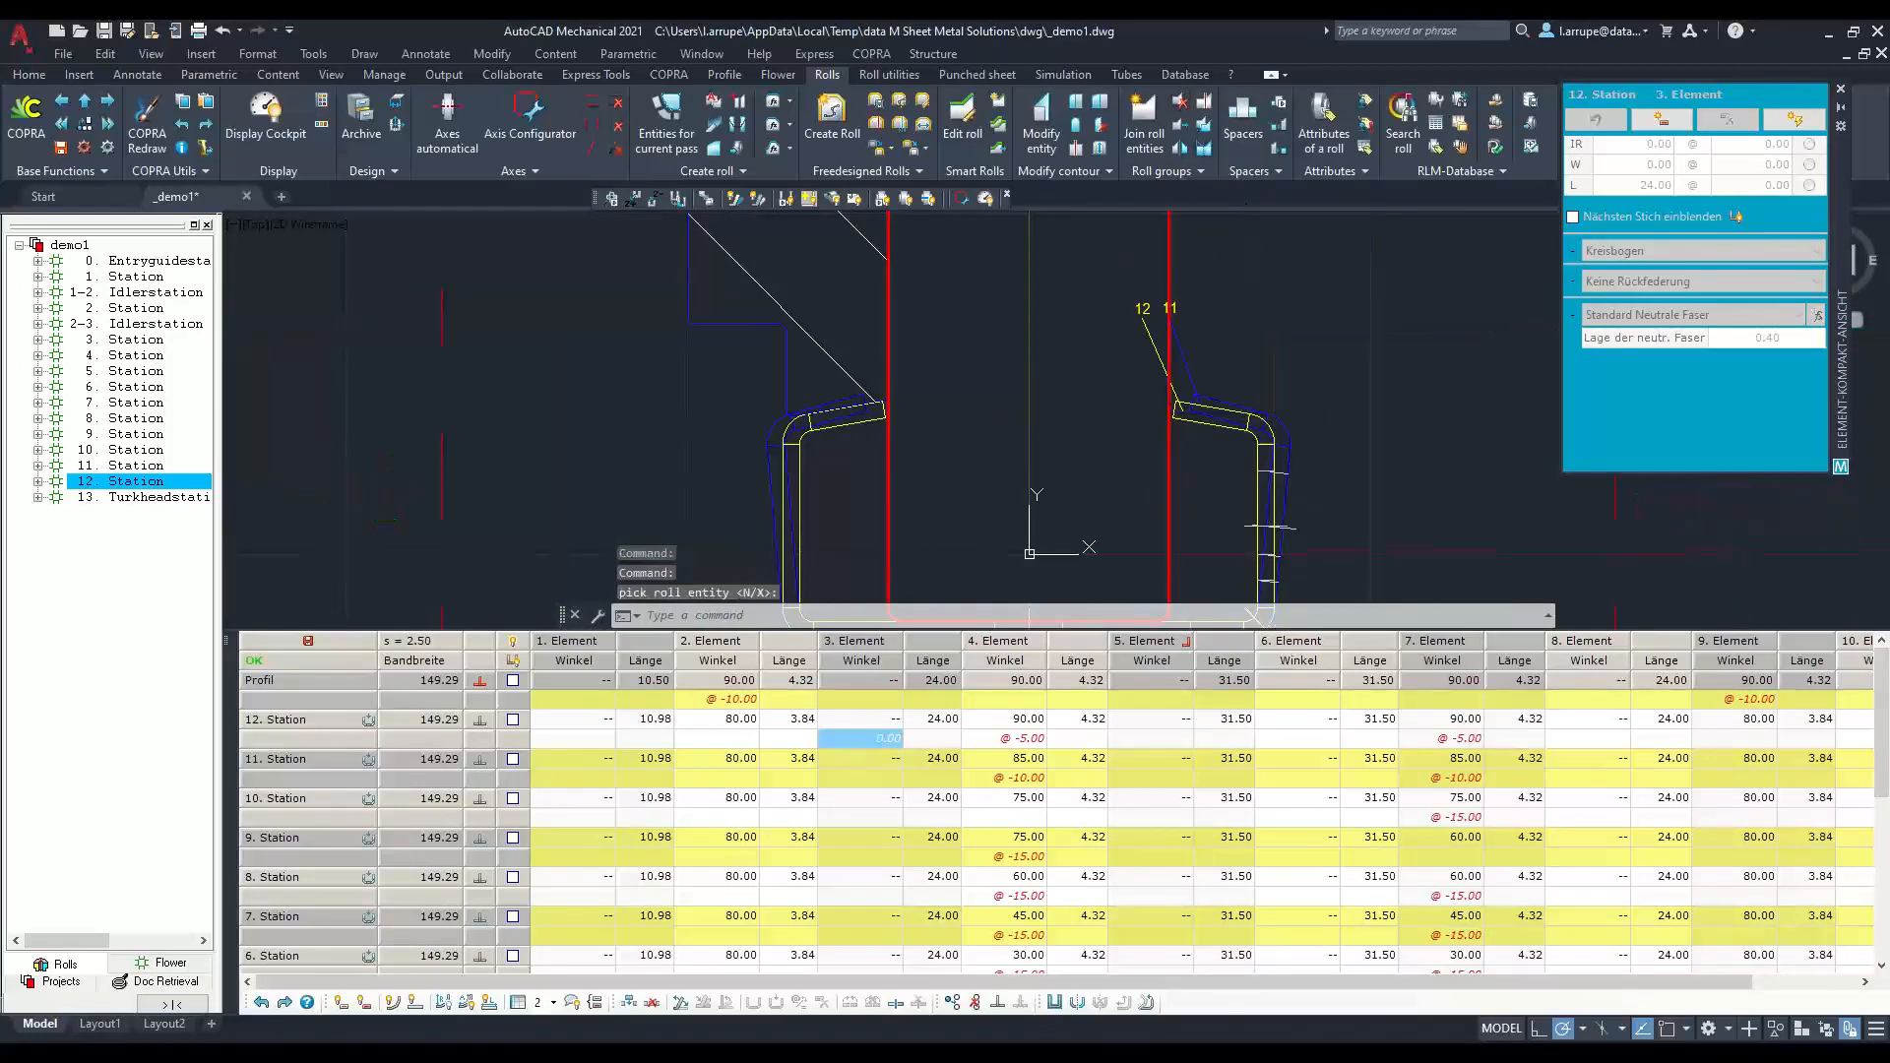
{"action": "left_click", "coordinate": [888, 74]}
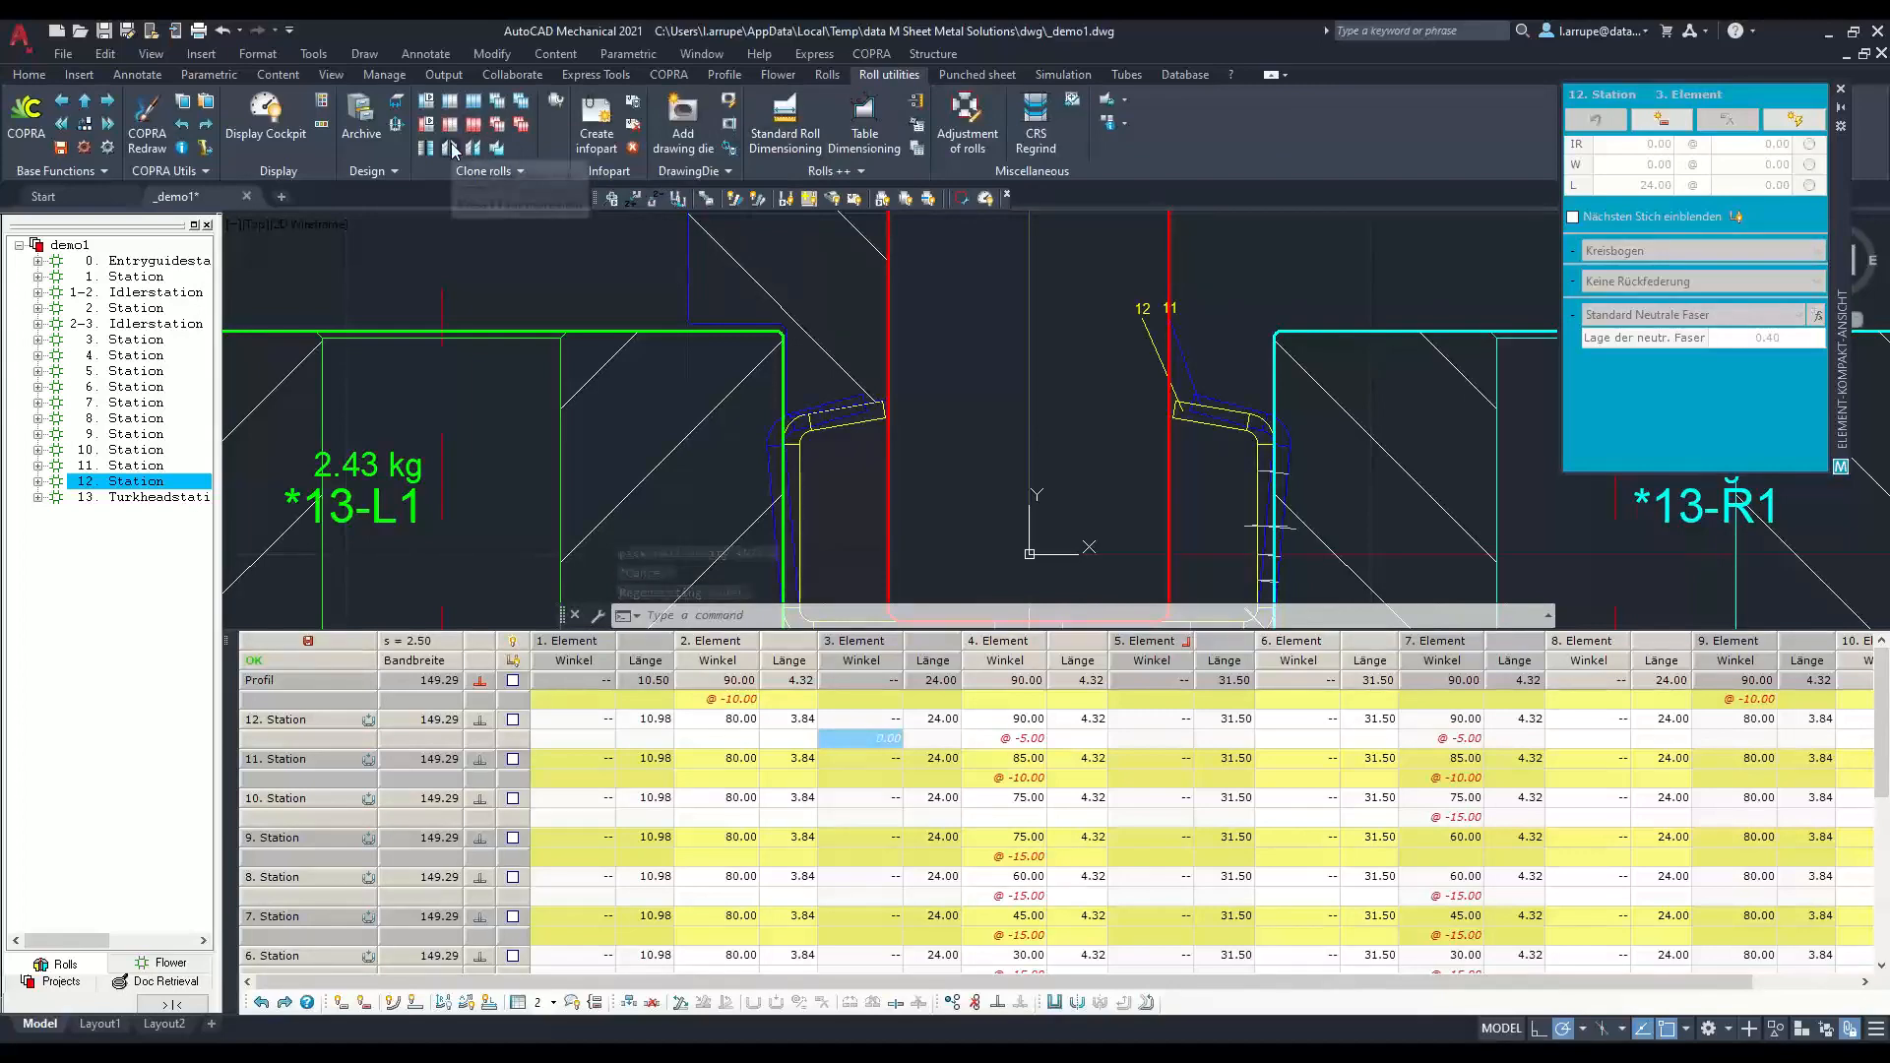
{"action": "key", "text": "Escape"}
{"action": "key", "text": "Escape"}
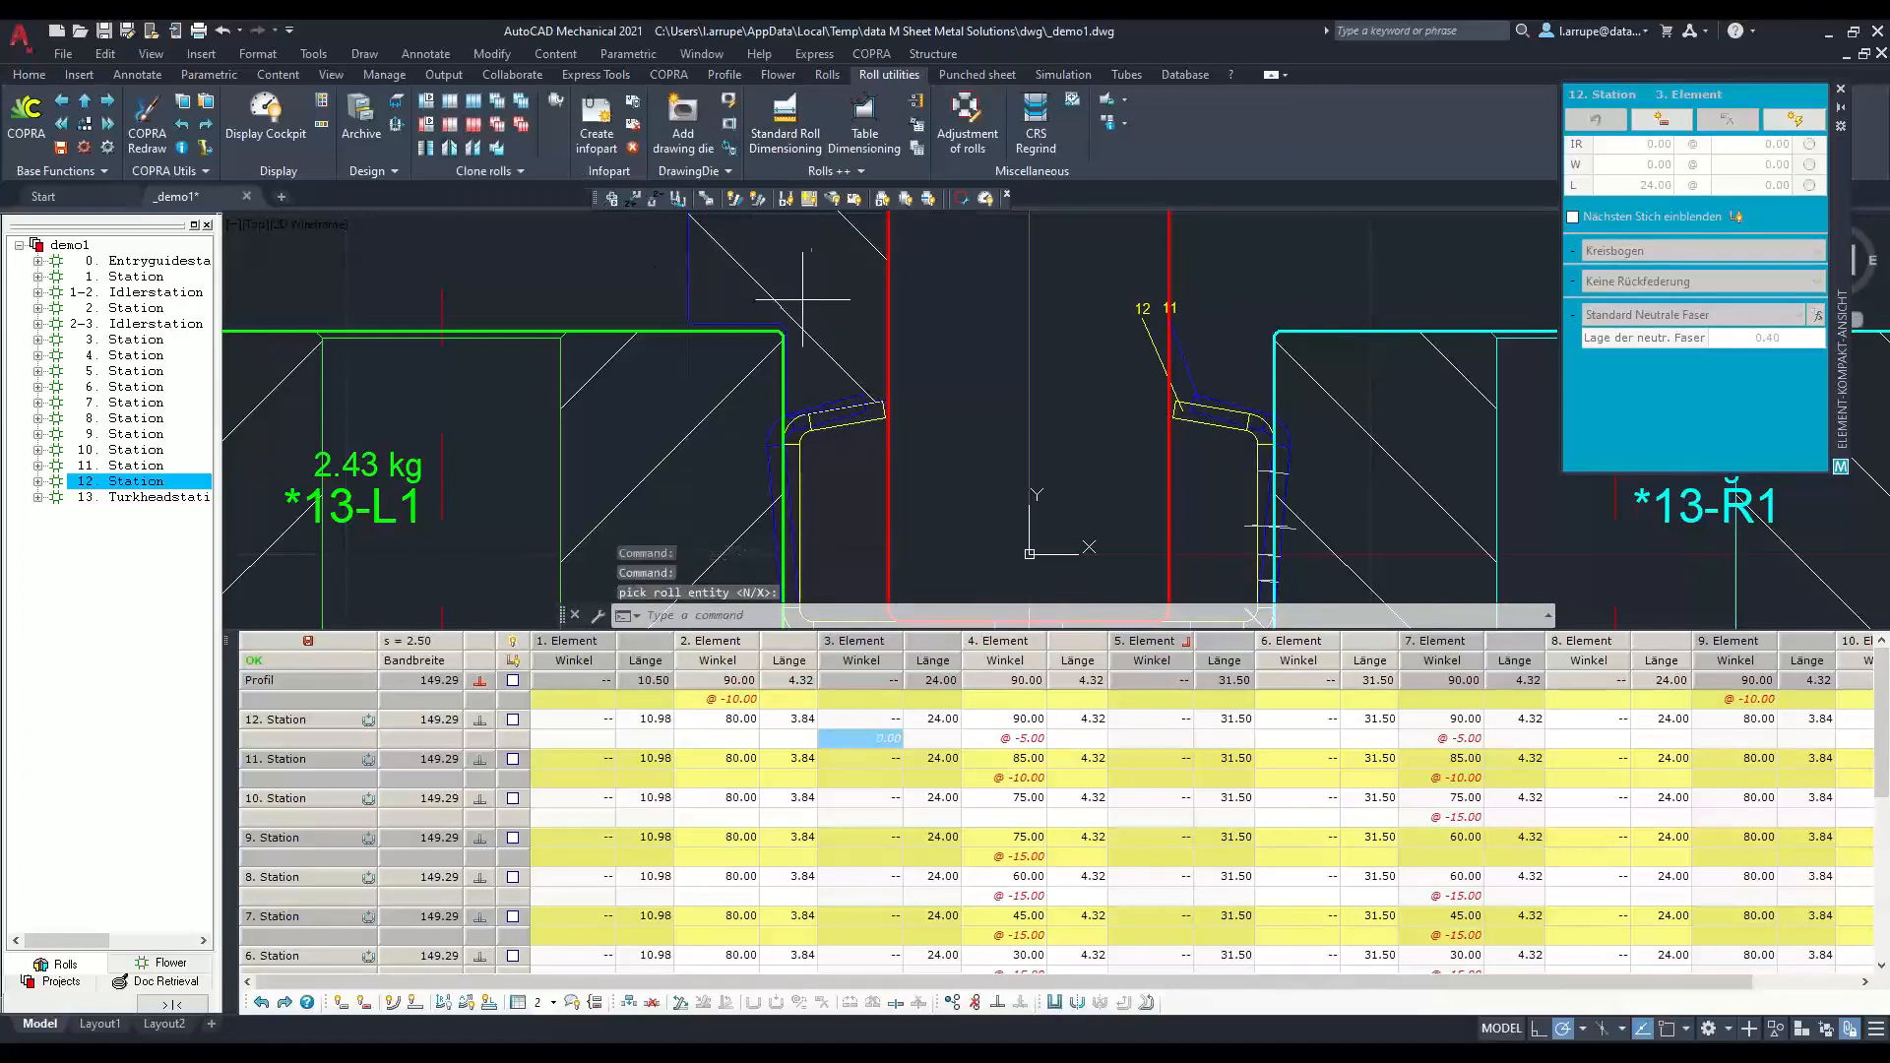
{"action": "left_click", "coordinate": [556, 100]}
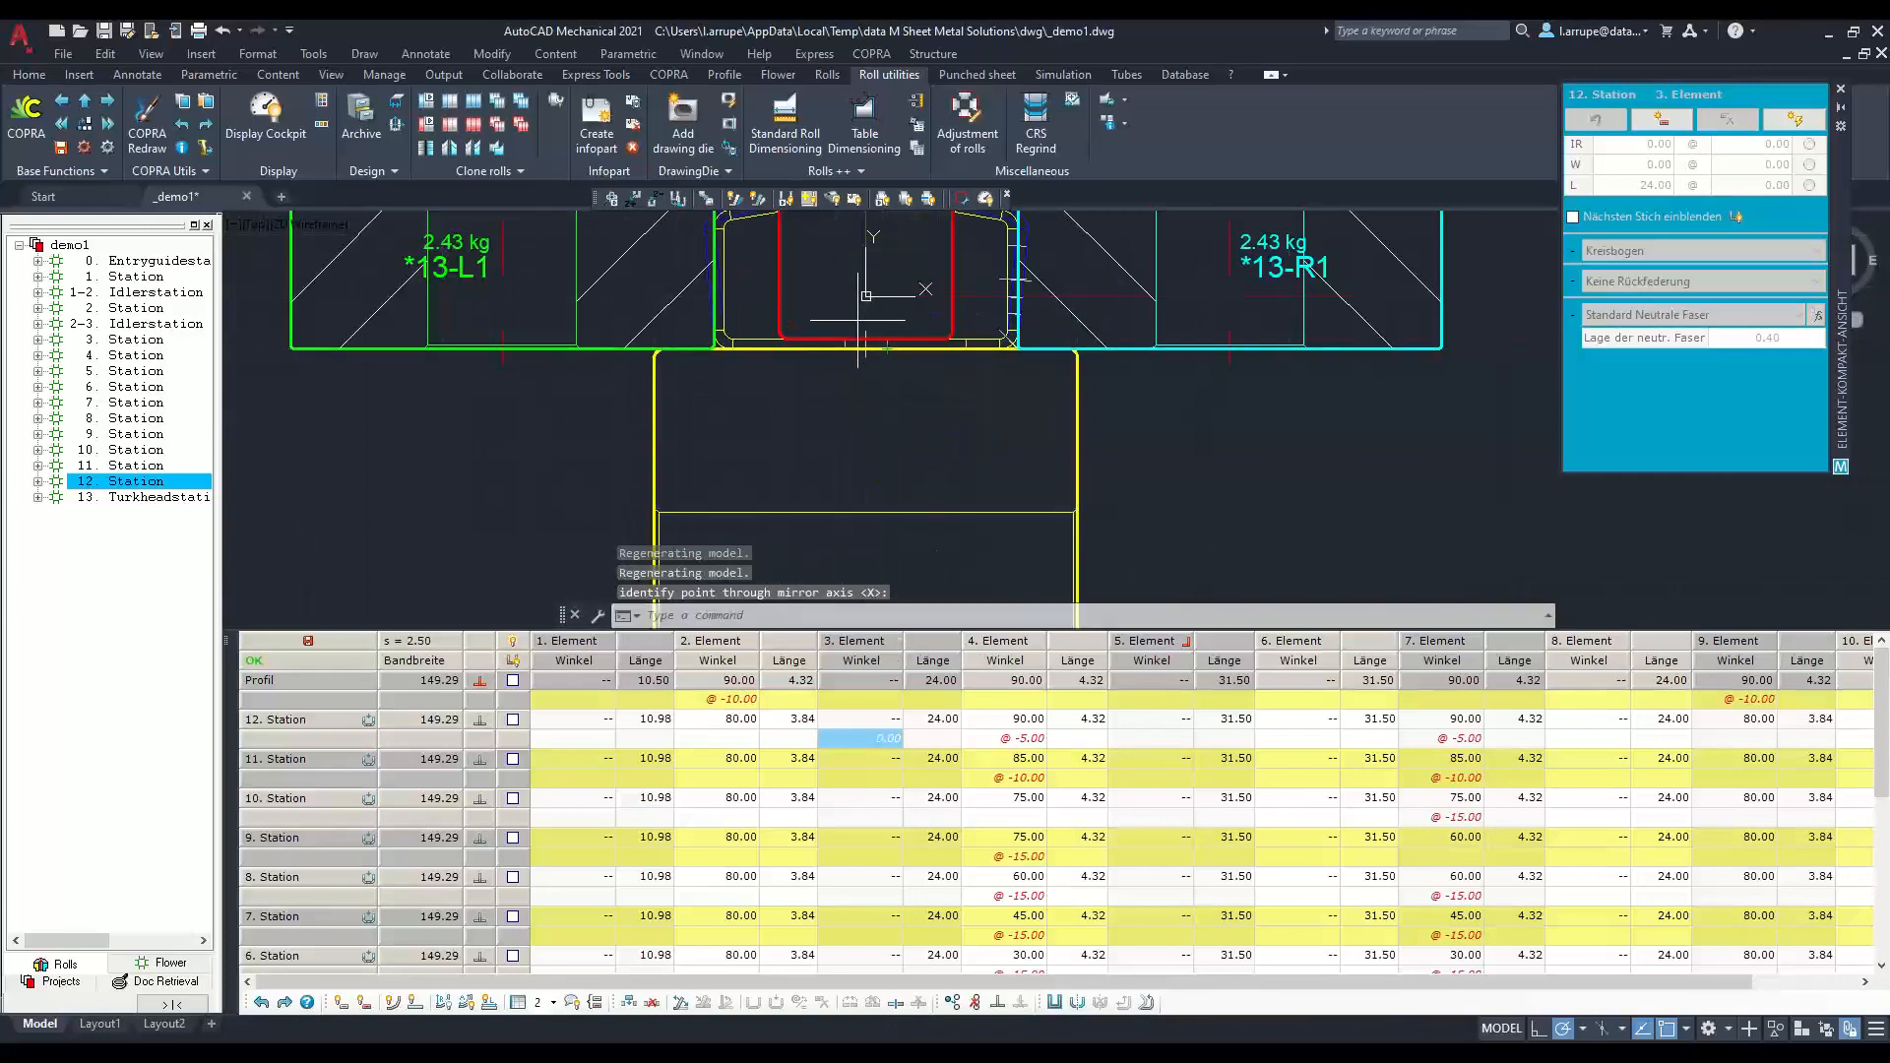
{"action": "left_click", "coordinate": [858, 320]}
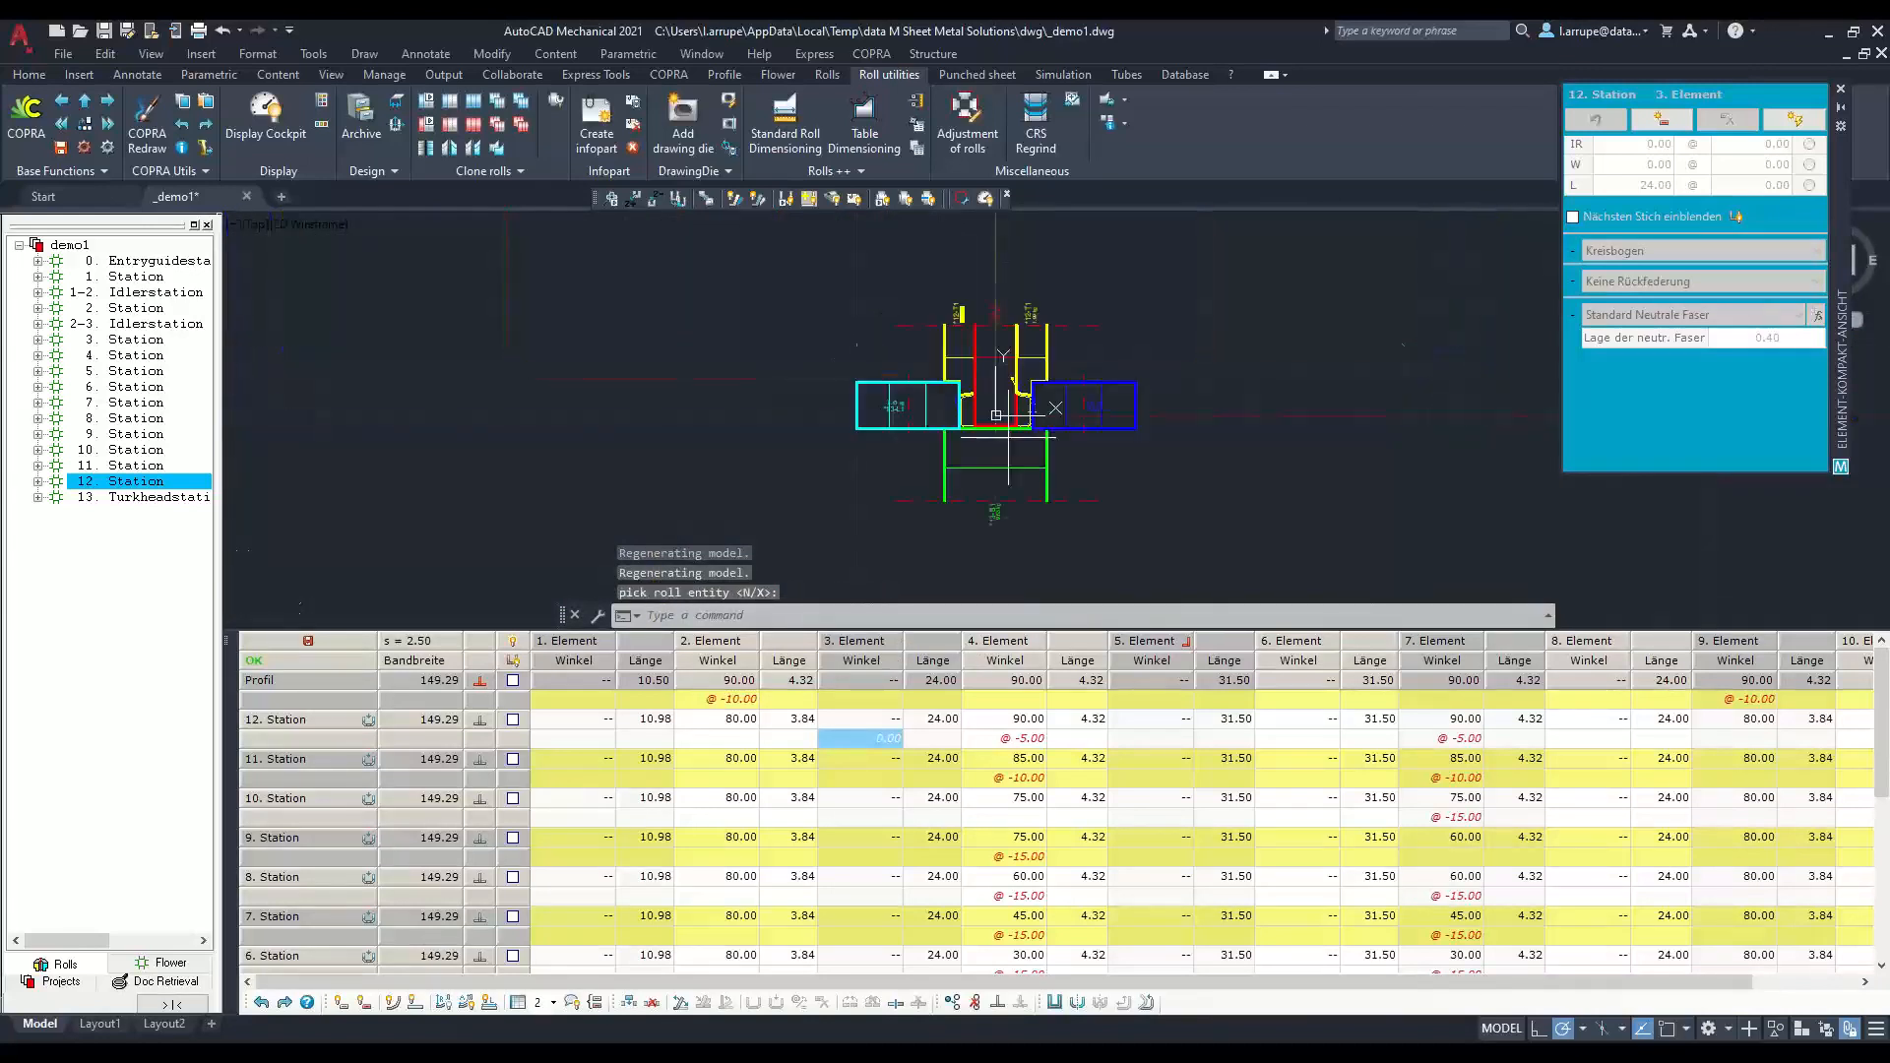
Step: Check the labels and flange fit of the two upper side rolls, and save the current state of the project
{"action": "scroll", "coordinate": [996, 414], "scroll_direction": "up", "scroll_amount": 8}
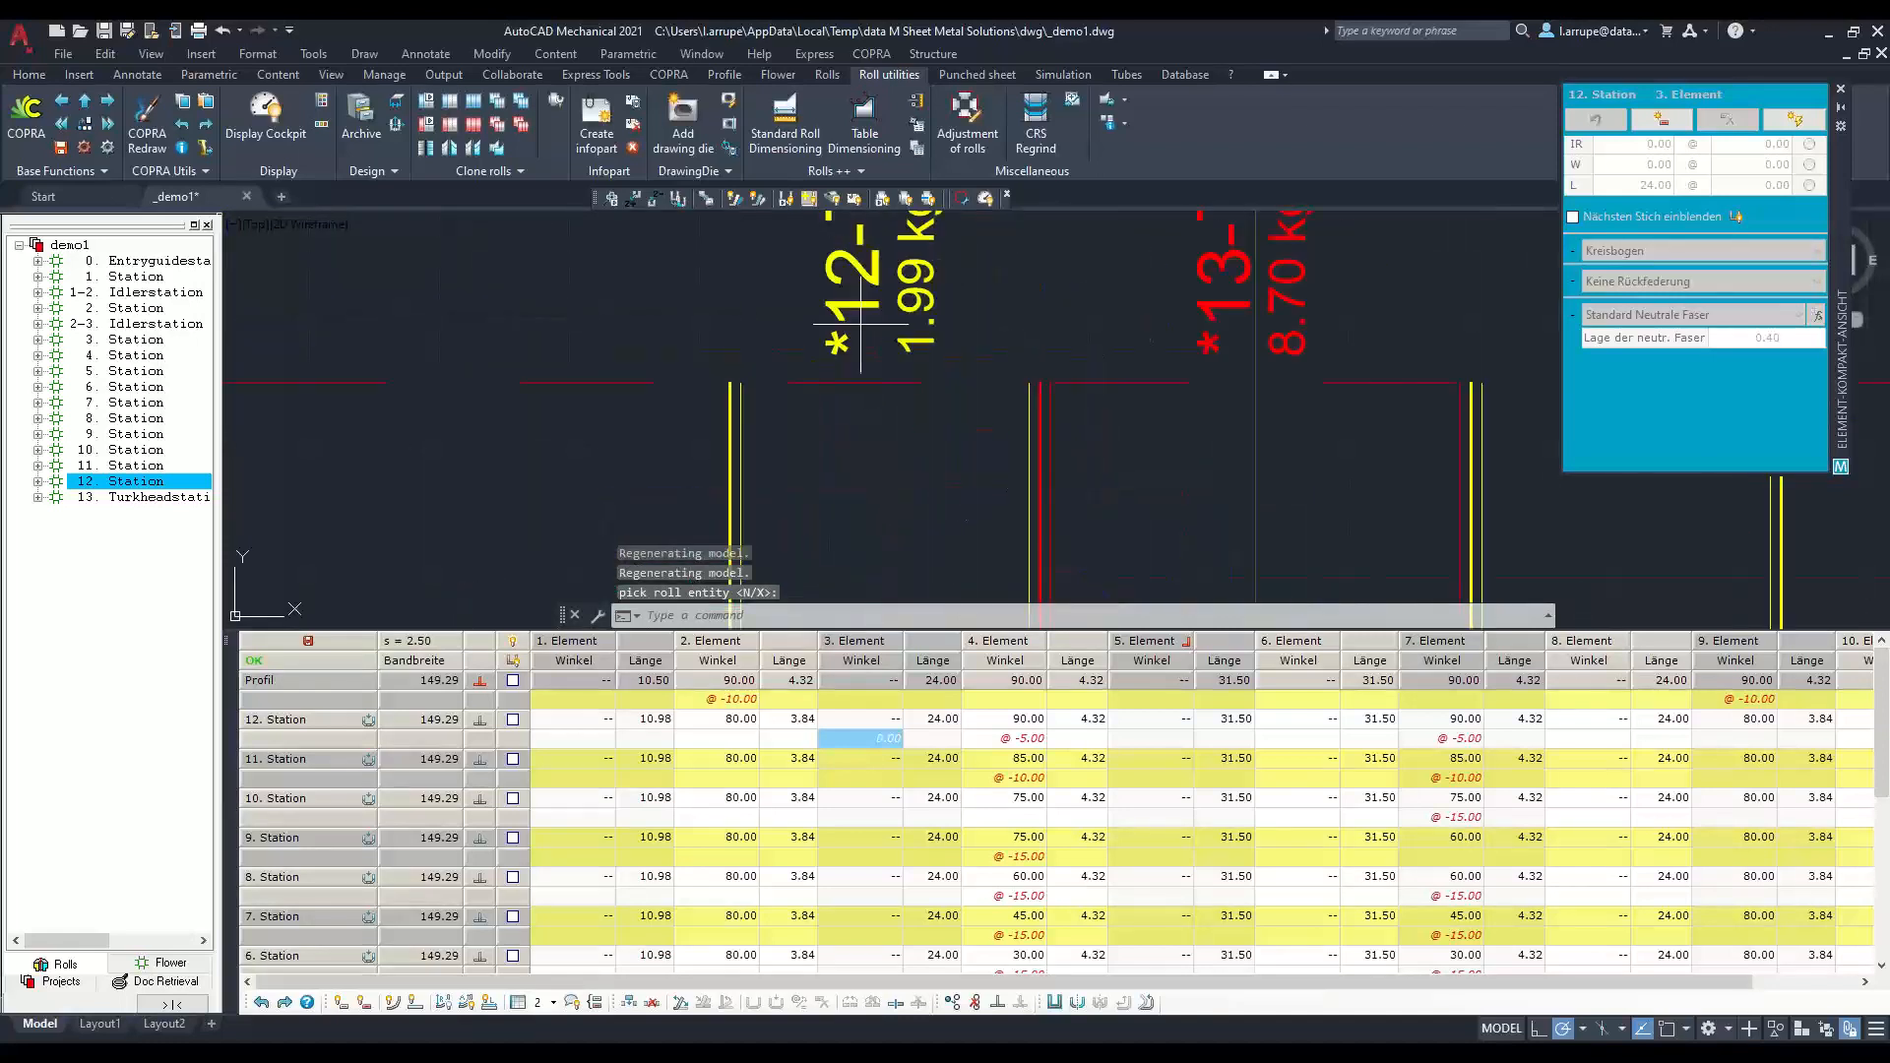
{"action": "scroll", "coordinate": [860, 319], "scroll_direction": "down", "scroll_amount": 5}
{"action": "scroll", "coordinate": [1104, 295], "scroll_direction": "down", "scroll_amount": 2}
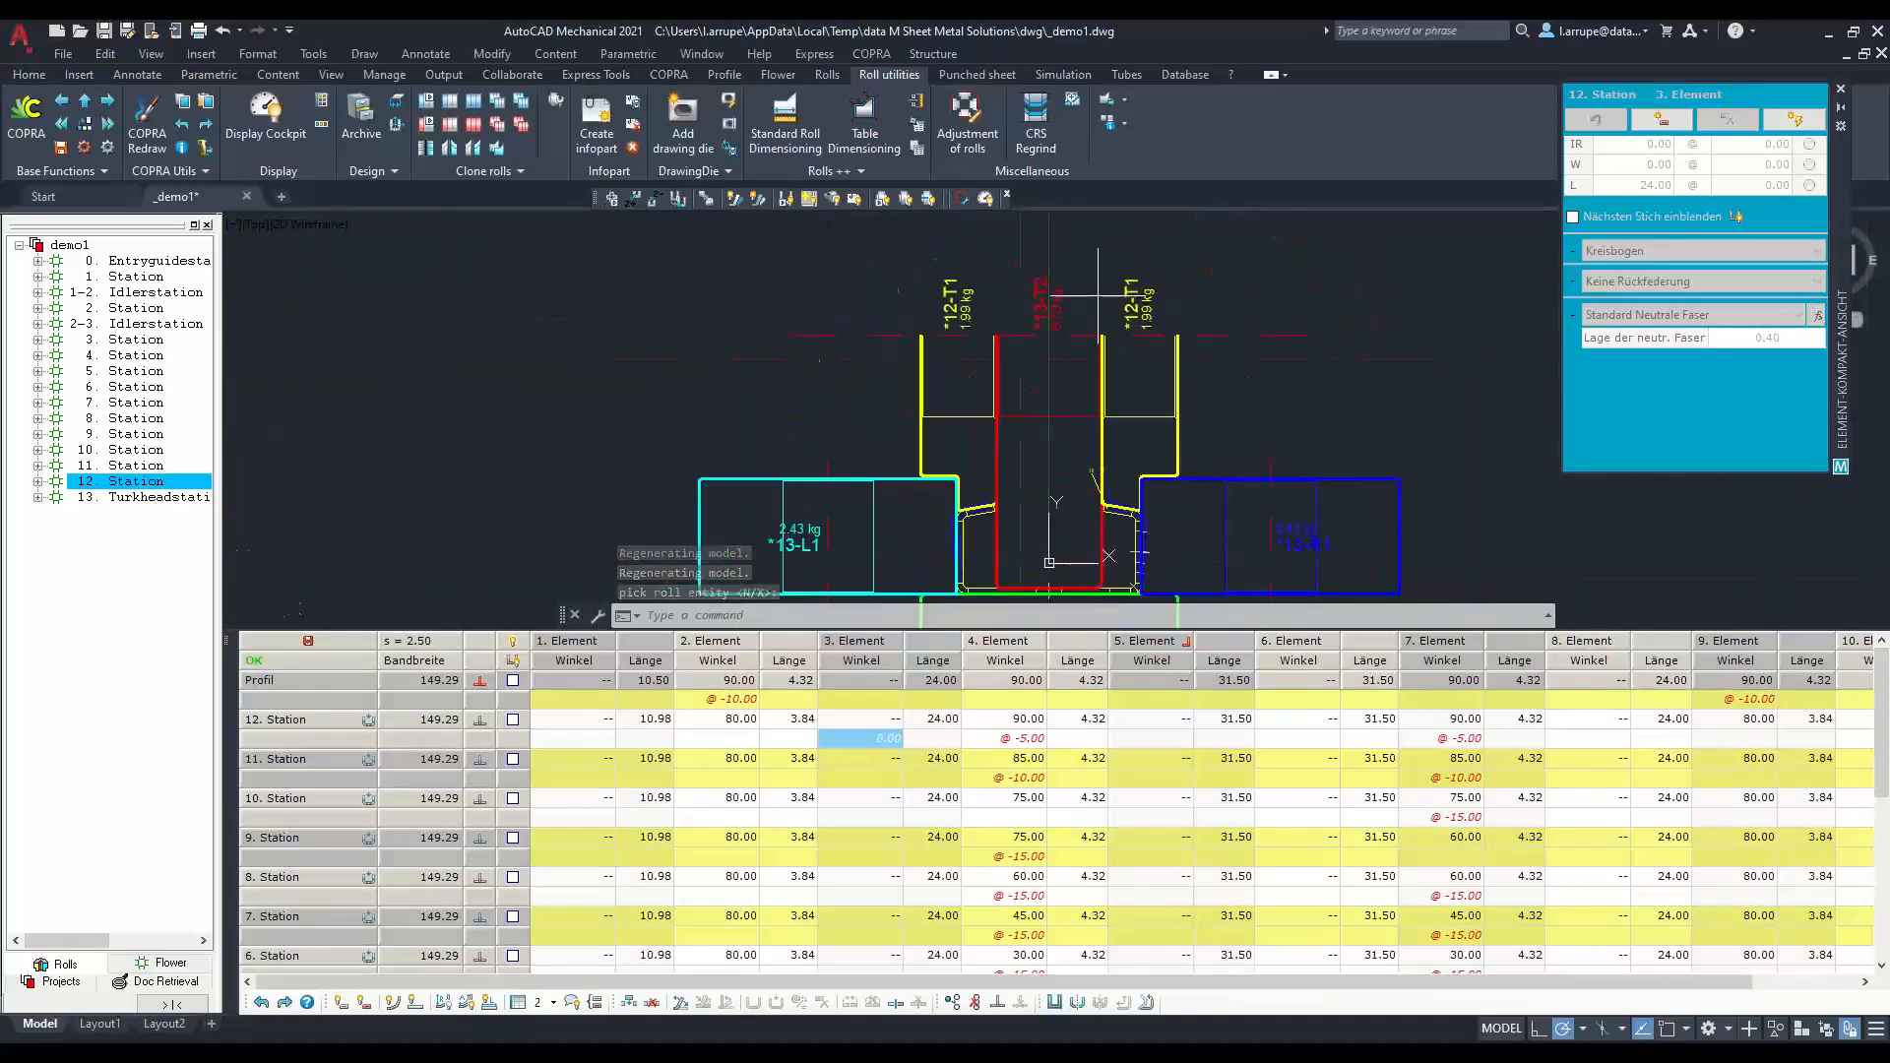
{"action": "scroll", "coordinate": [1053, 453], "scroll_direction": "up", "scroll_amount": 5}
{"action": "key", "text": "Escape"}
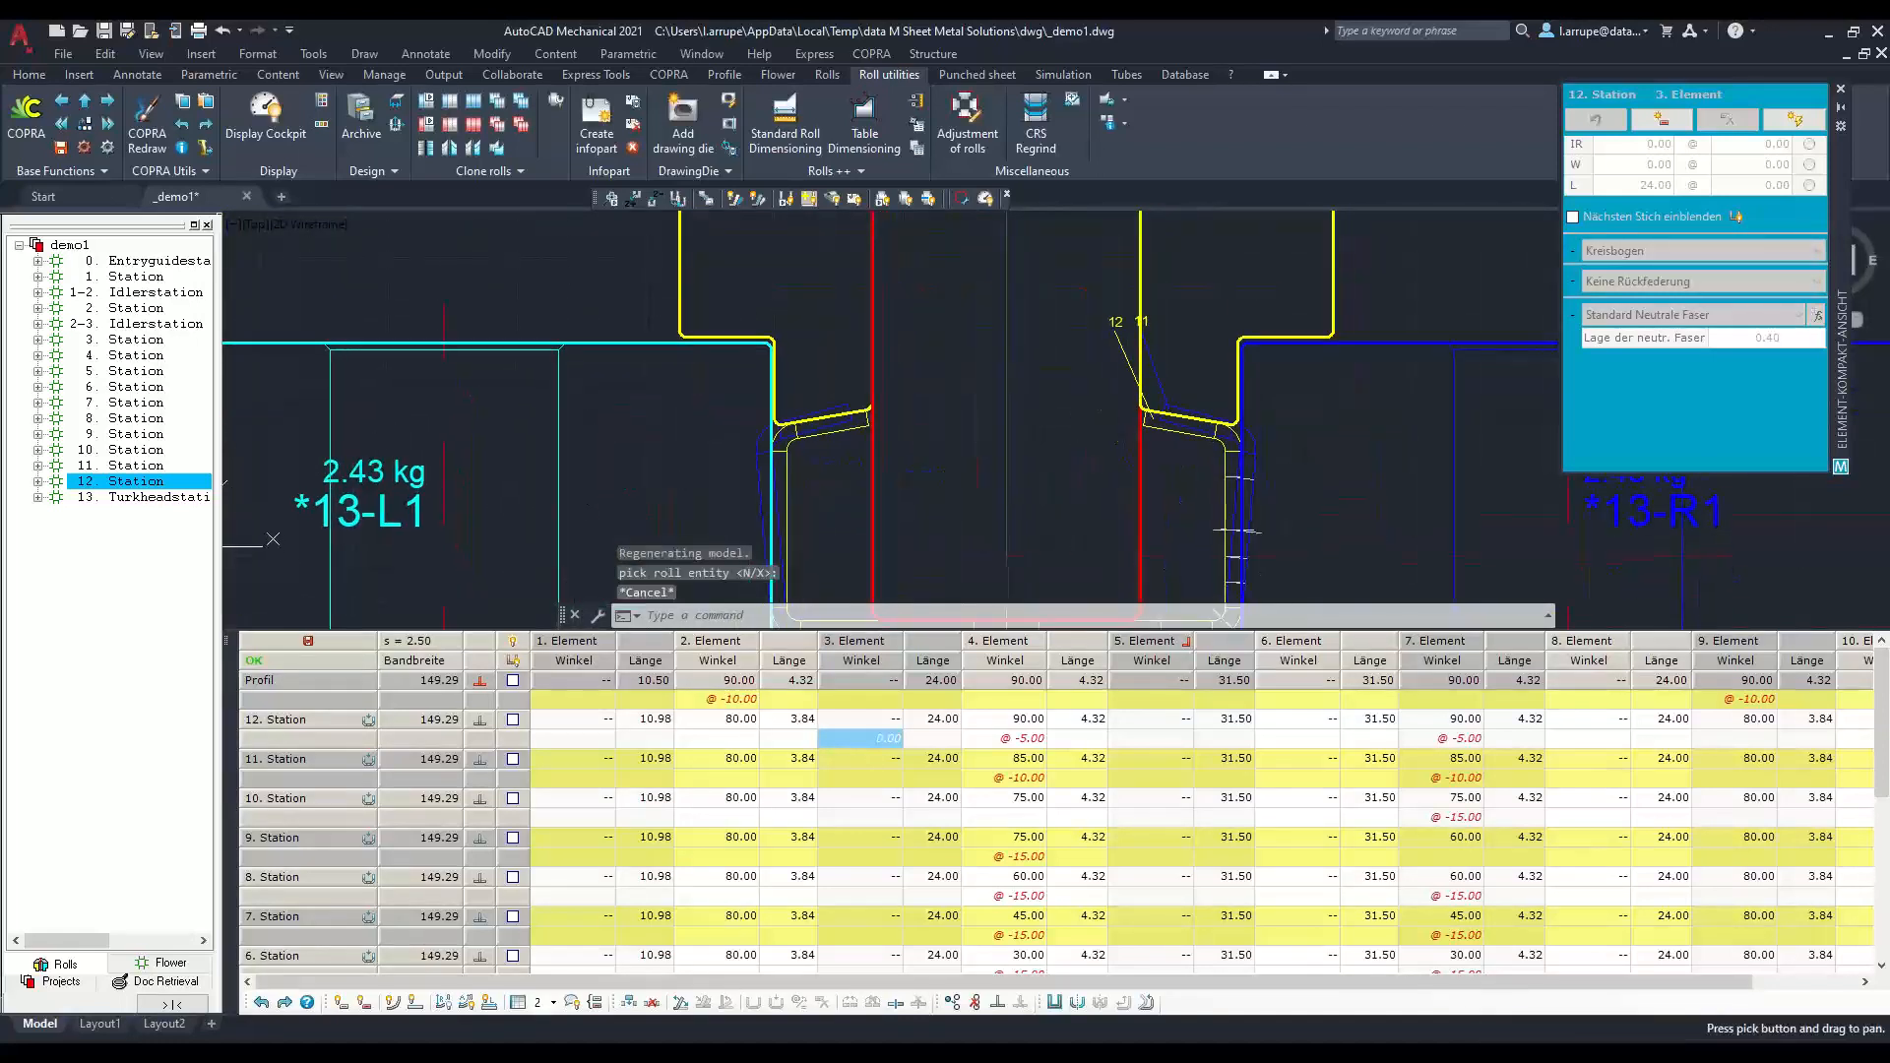
{"action": "left_click", "coordinate": [309, 643]}
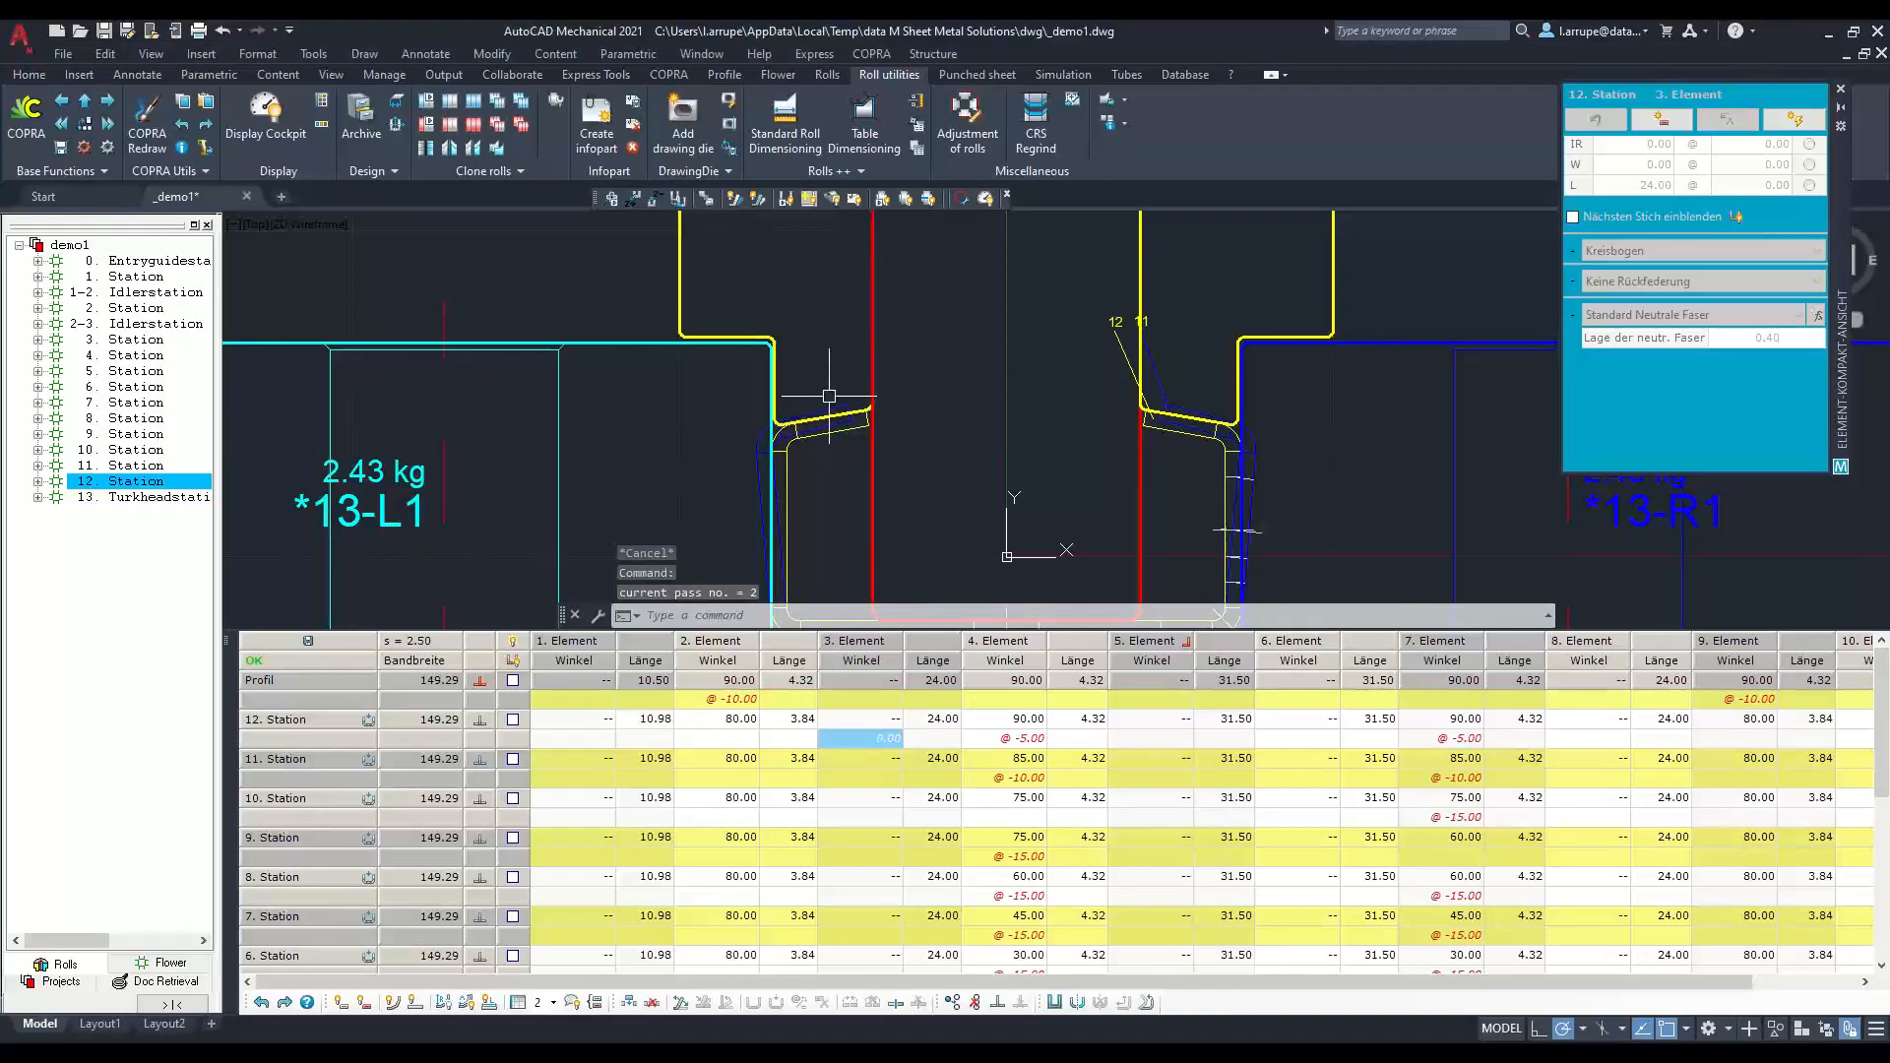
{"action": "left_click", "coordinate": [827, 75]}
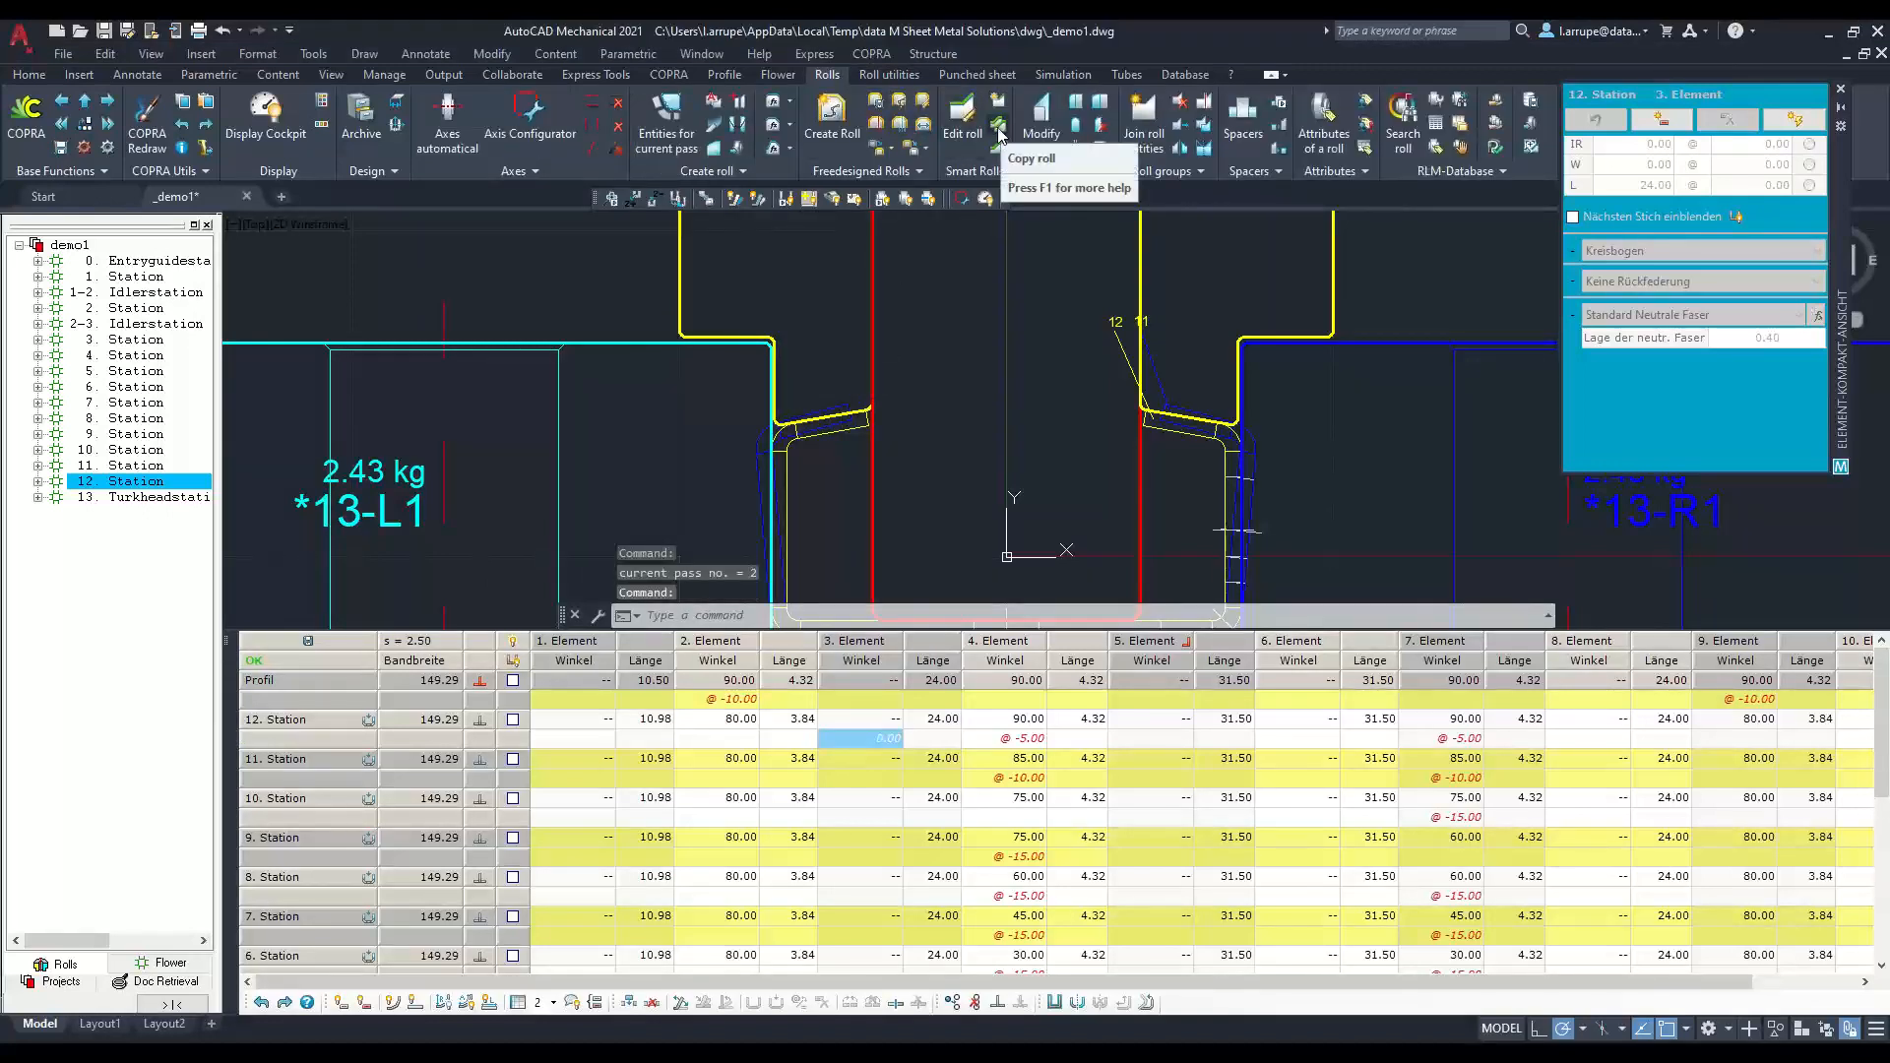
{"action": "scroll", "coordinate": [885, 295], "scroll_direction": "down", "scroll_amount": 5}
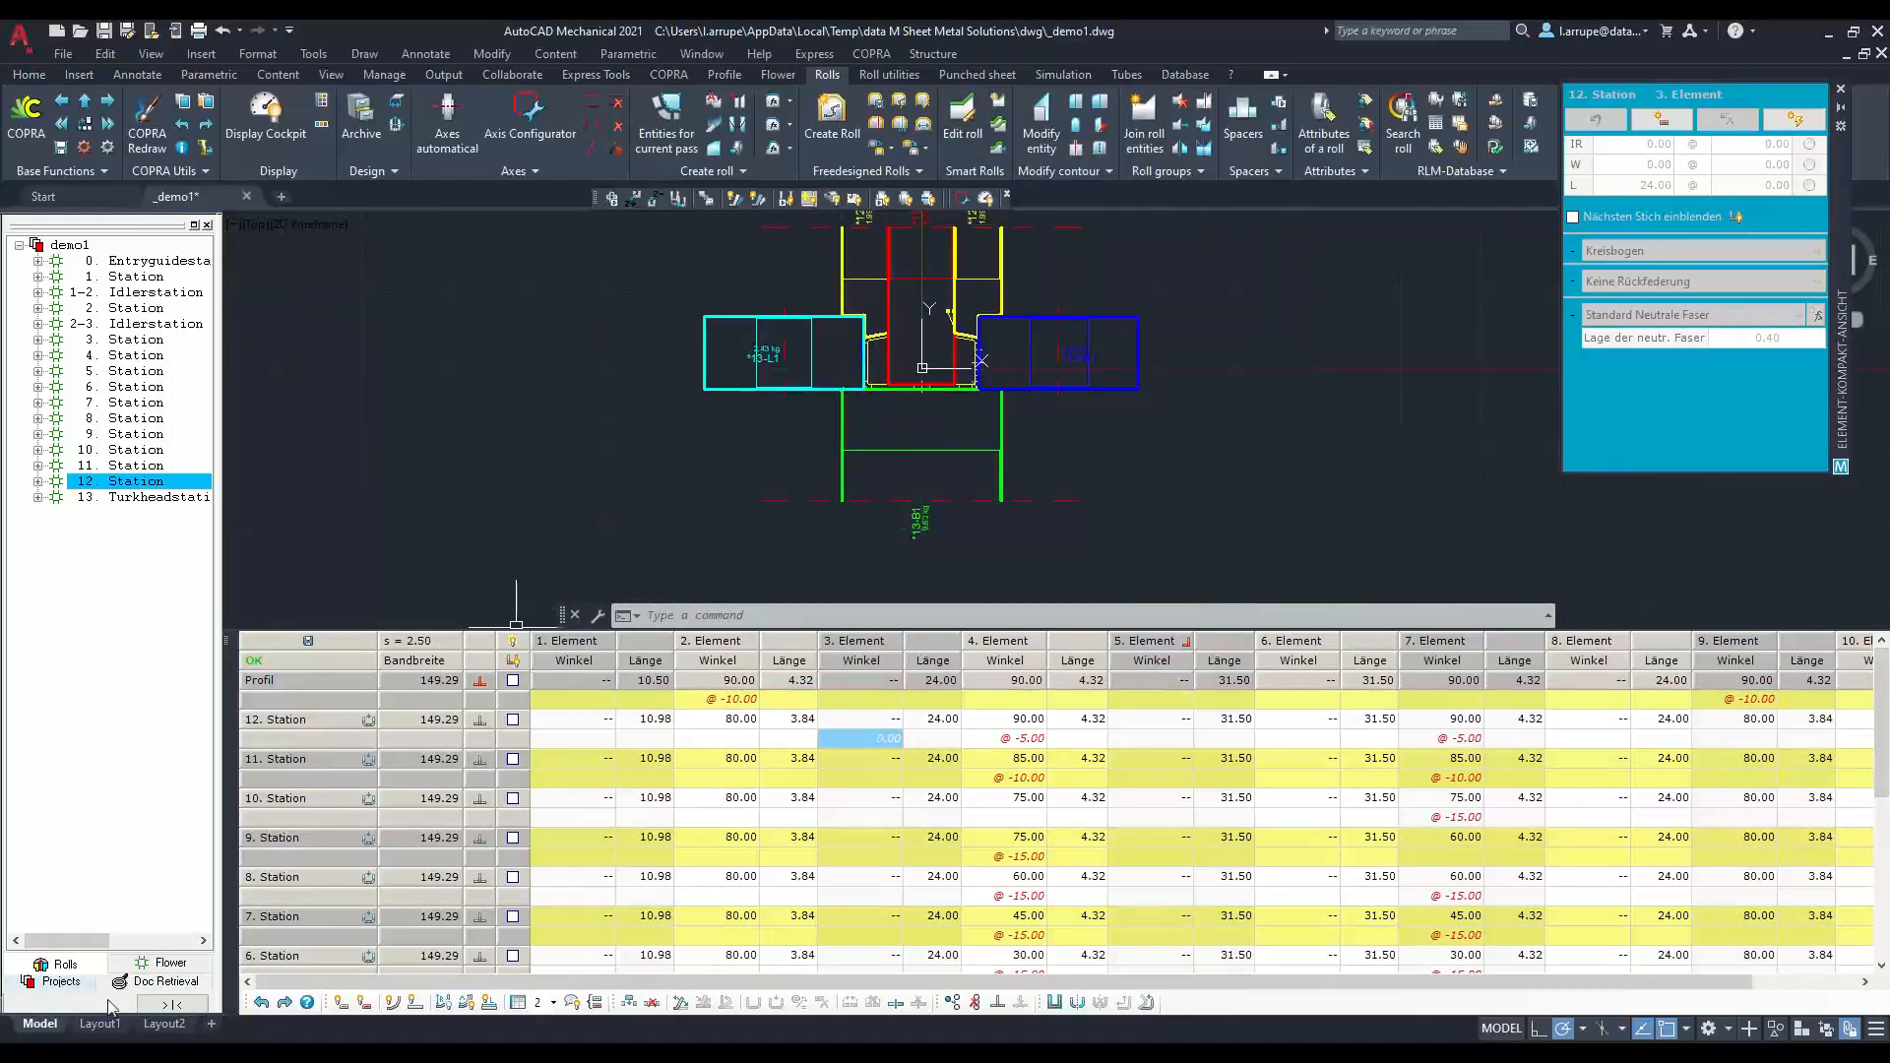
Step: Switch to the What's New page in the browser and read the sections on comparing flower sequences and the new material database
{"action": "key", "text": "alt+Tab"}
{"action": "scroll", "coordinate": [886, 433], "scroll_direction": "down", "scroll_amount": 2}
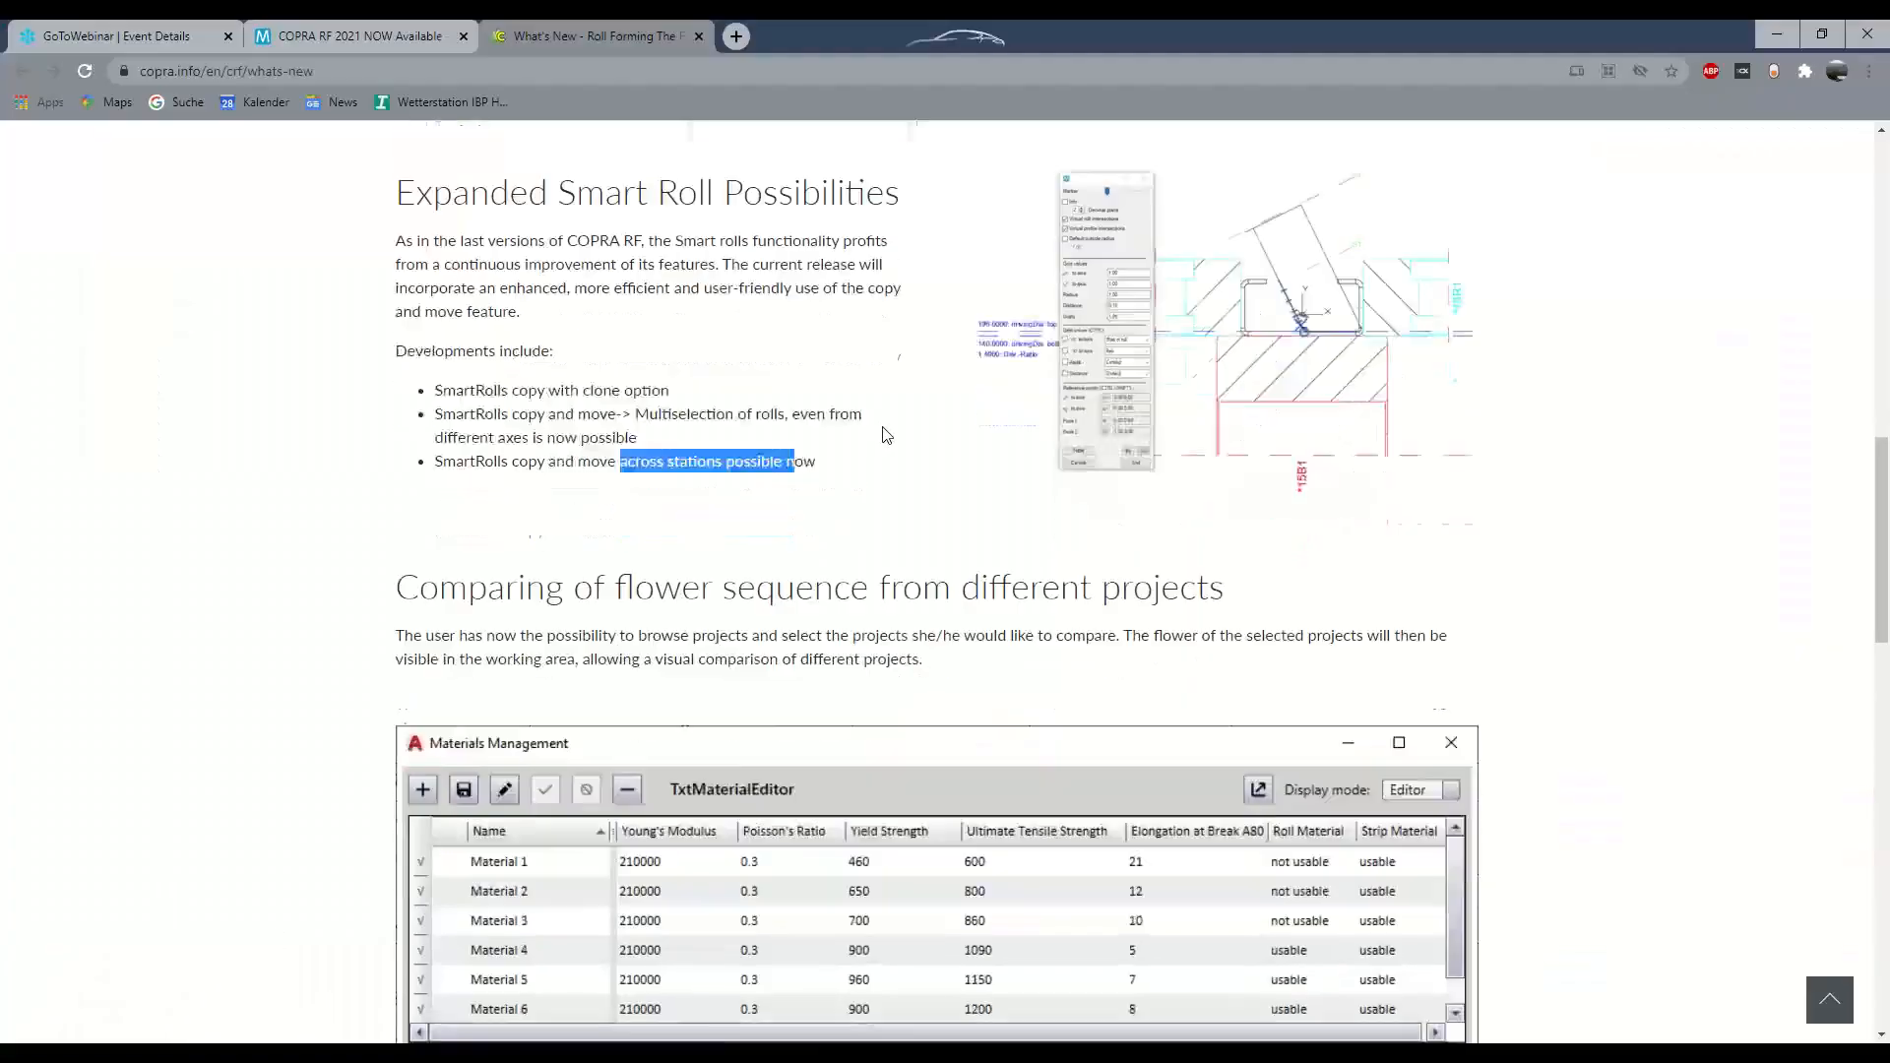
{"action": "left_click", "coordinate": [648, 418]}
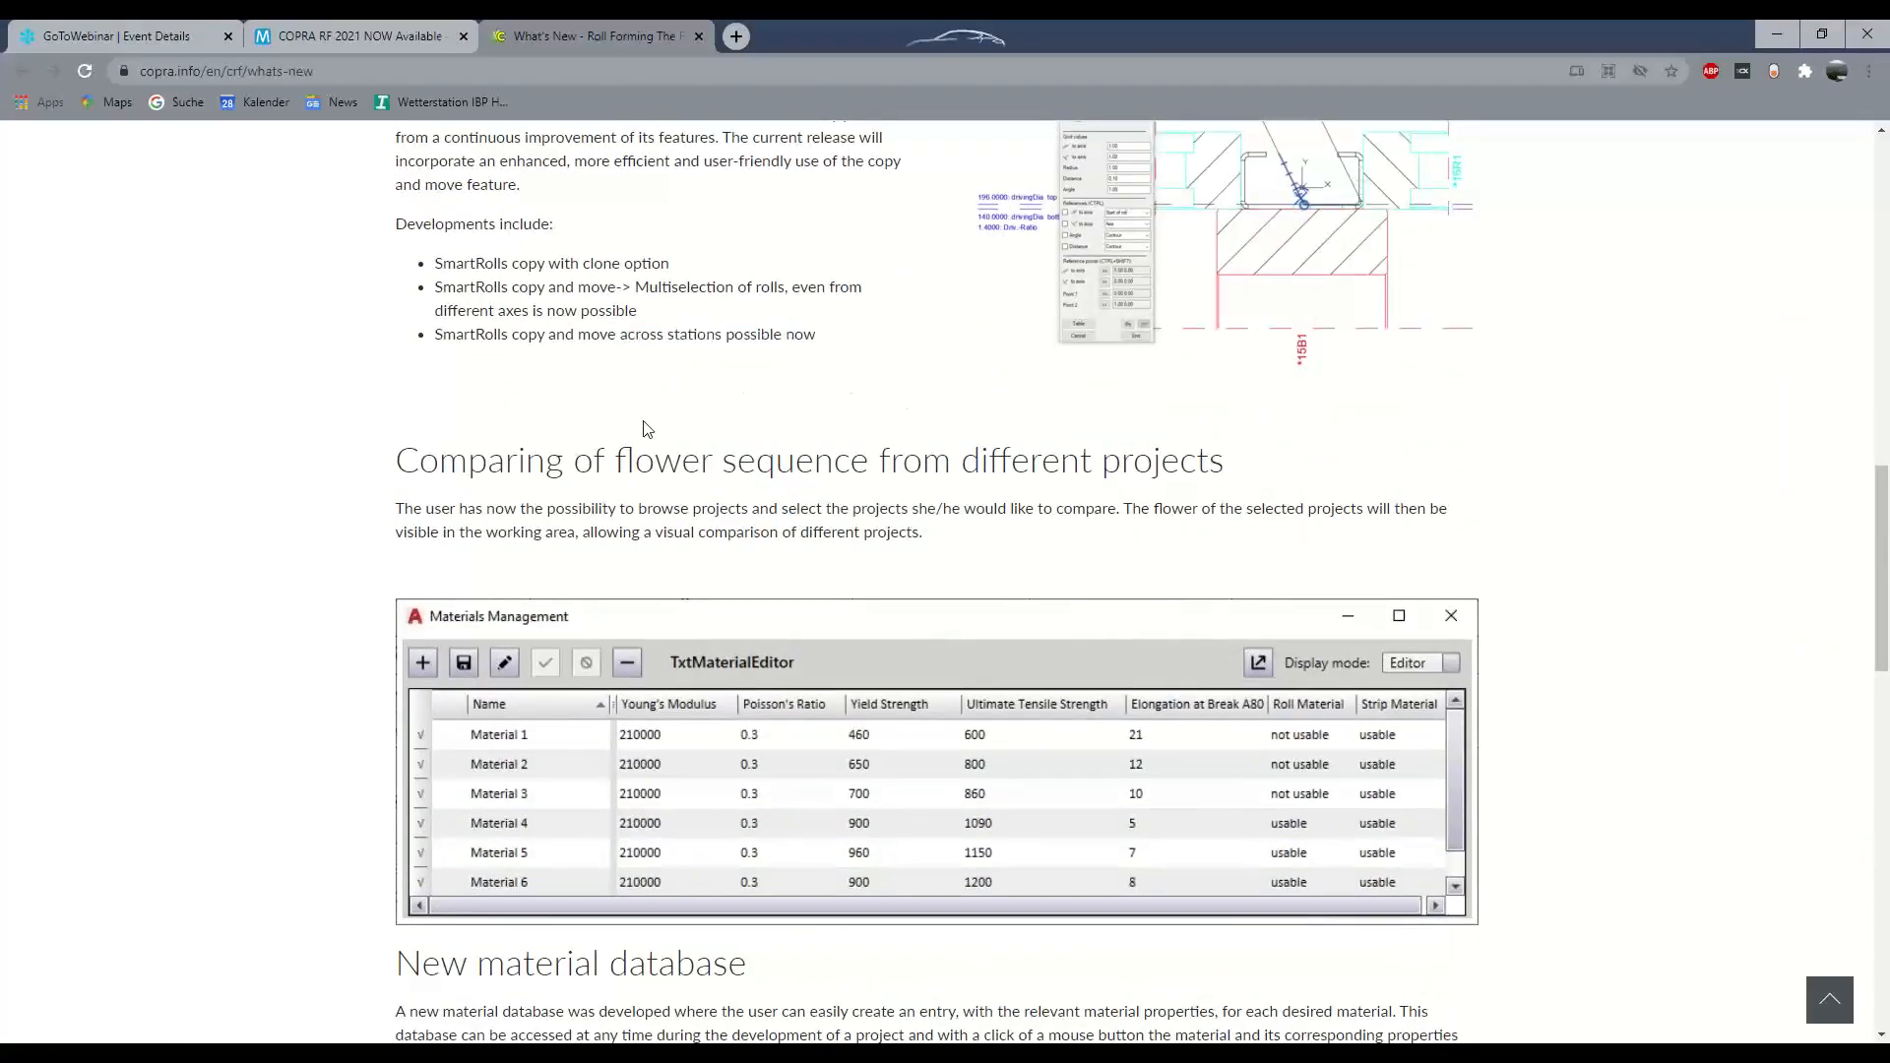
{"action": "scroll", "coordinate": [646, 430], "scroll_direction": "down", "scroll_amount": 2}
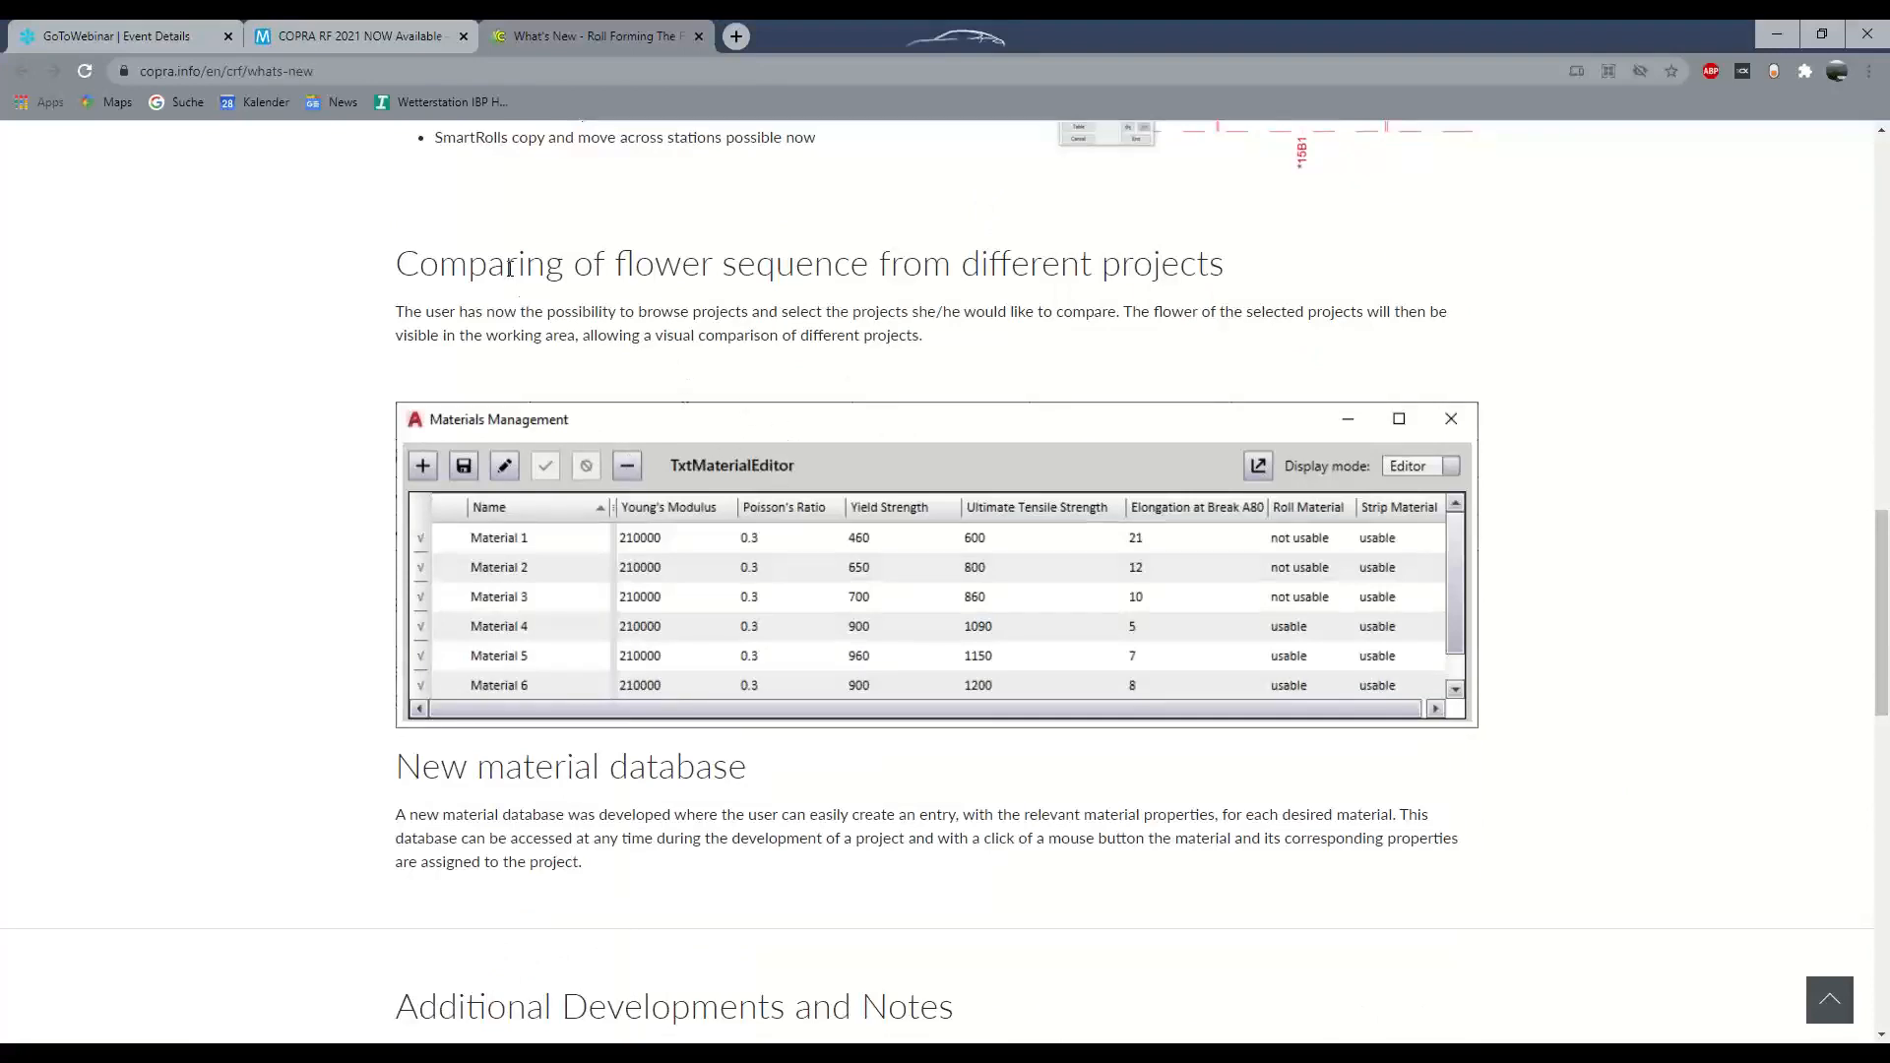
{"action": "left_click_drag", "start_coordinate": [492, 264], "coordinate": [1027, 306]}
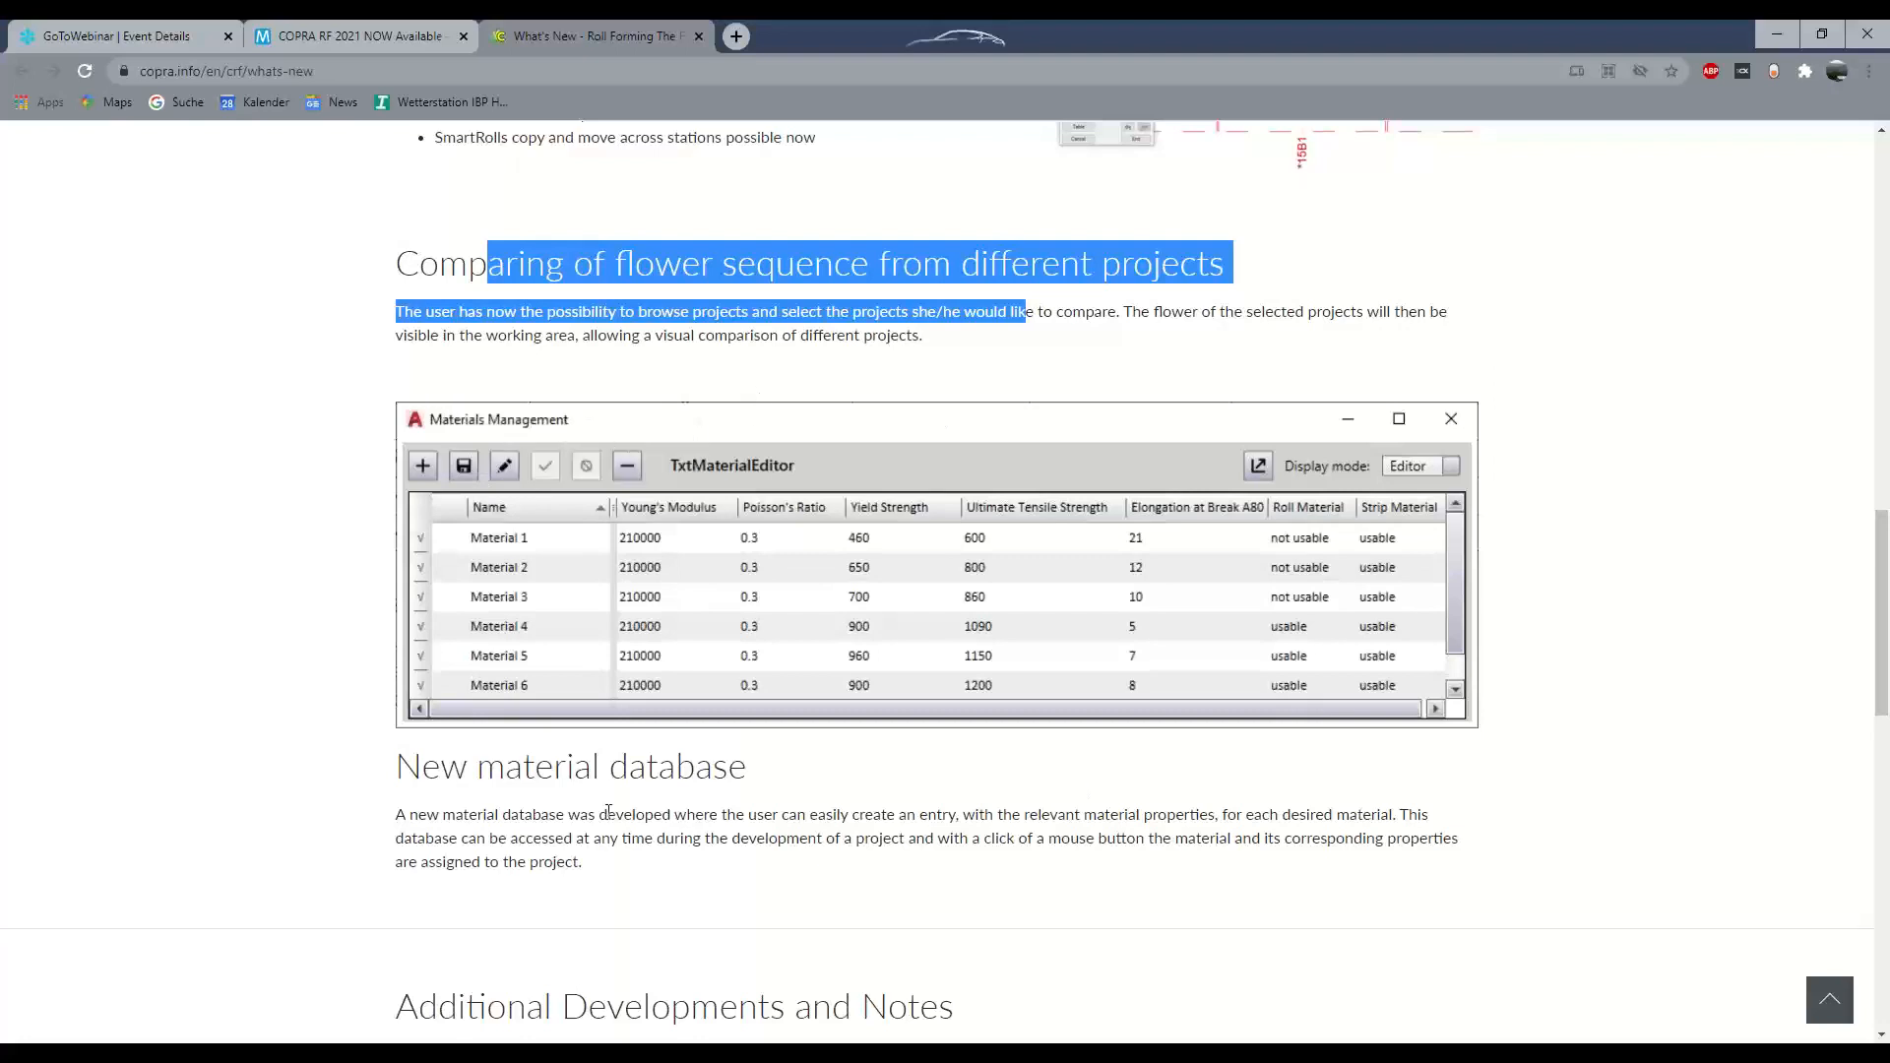
{"action": "left_click_drag", "start_coordinate": [404, 764], "coordinate": [736, 767]}
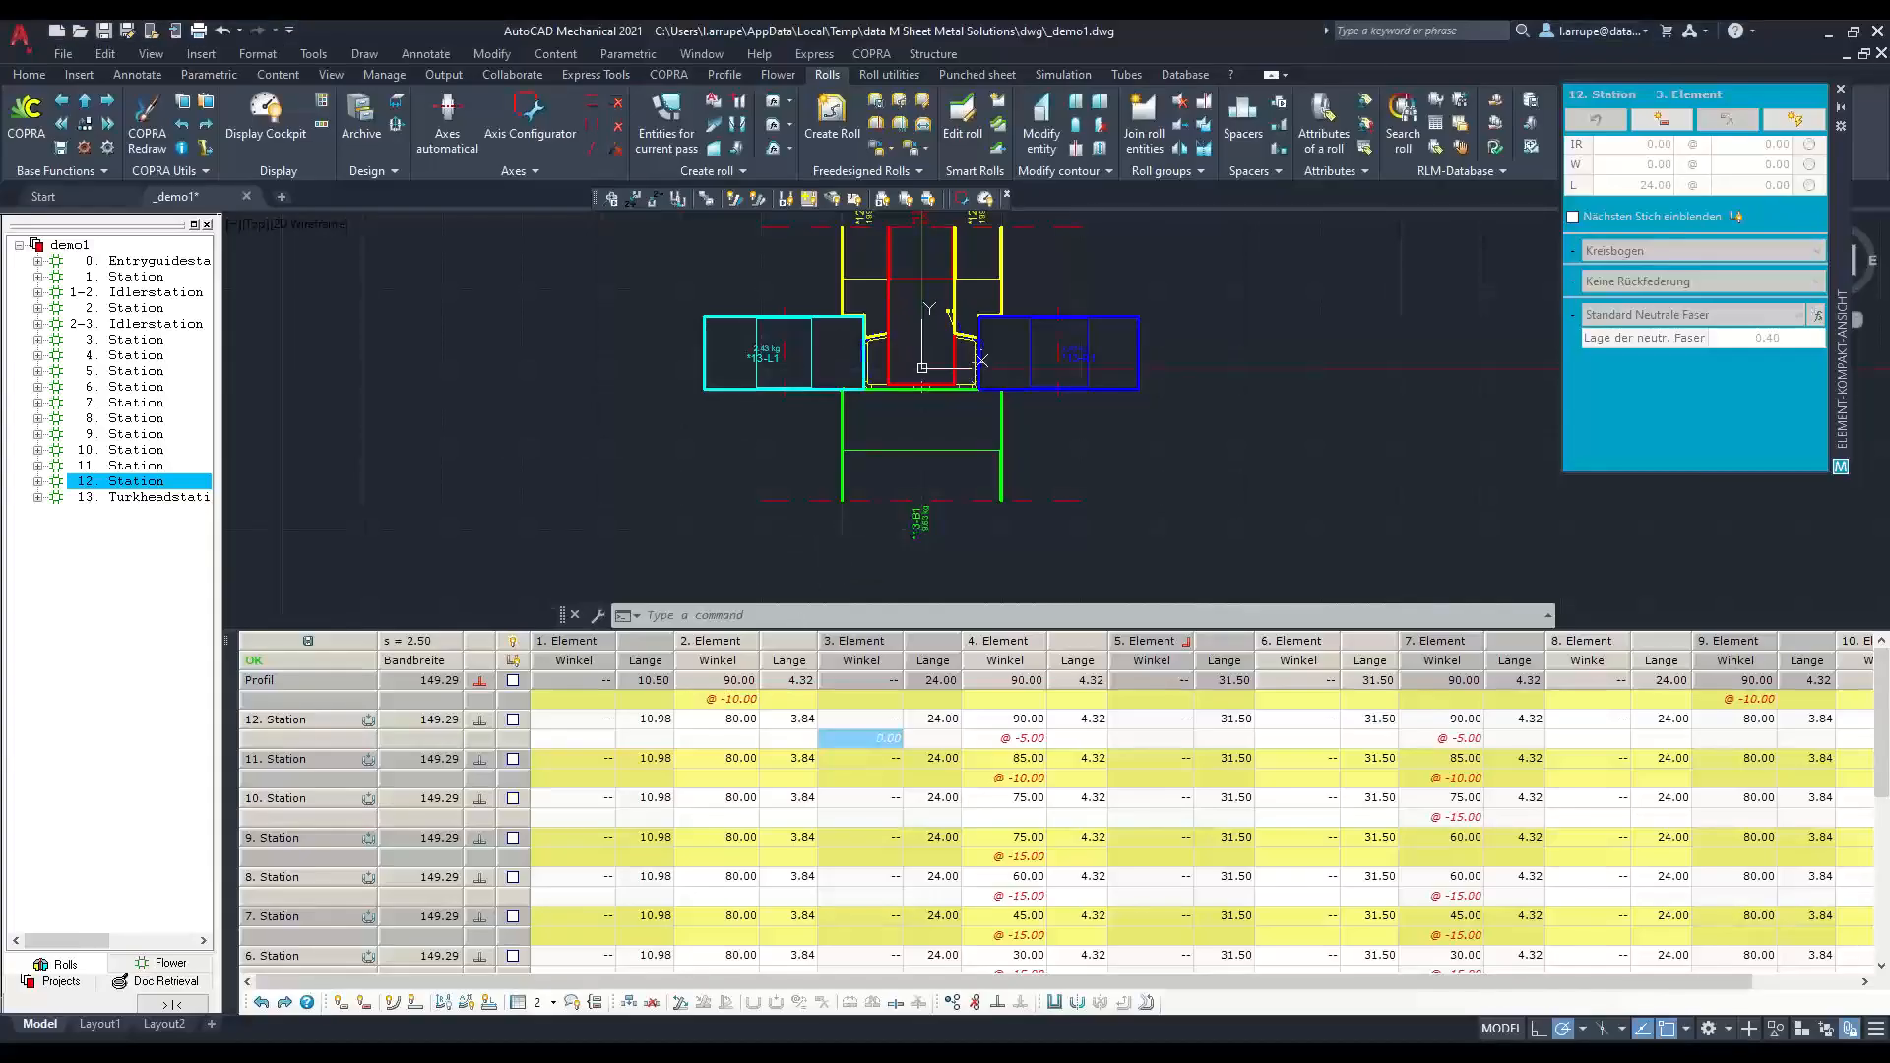
Step: Return to AutoCAD Mechanical, shrink the flower table to enlarge the drawing area, and fit the roll set of 12. Station in view
{"action": "scroll", "coordinate": [817, 493], "scroll_direction": "up", "scroll_amount": 1}
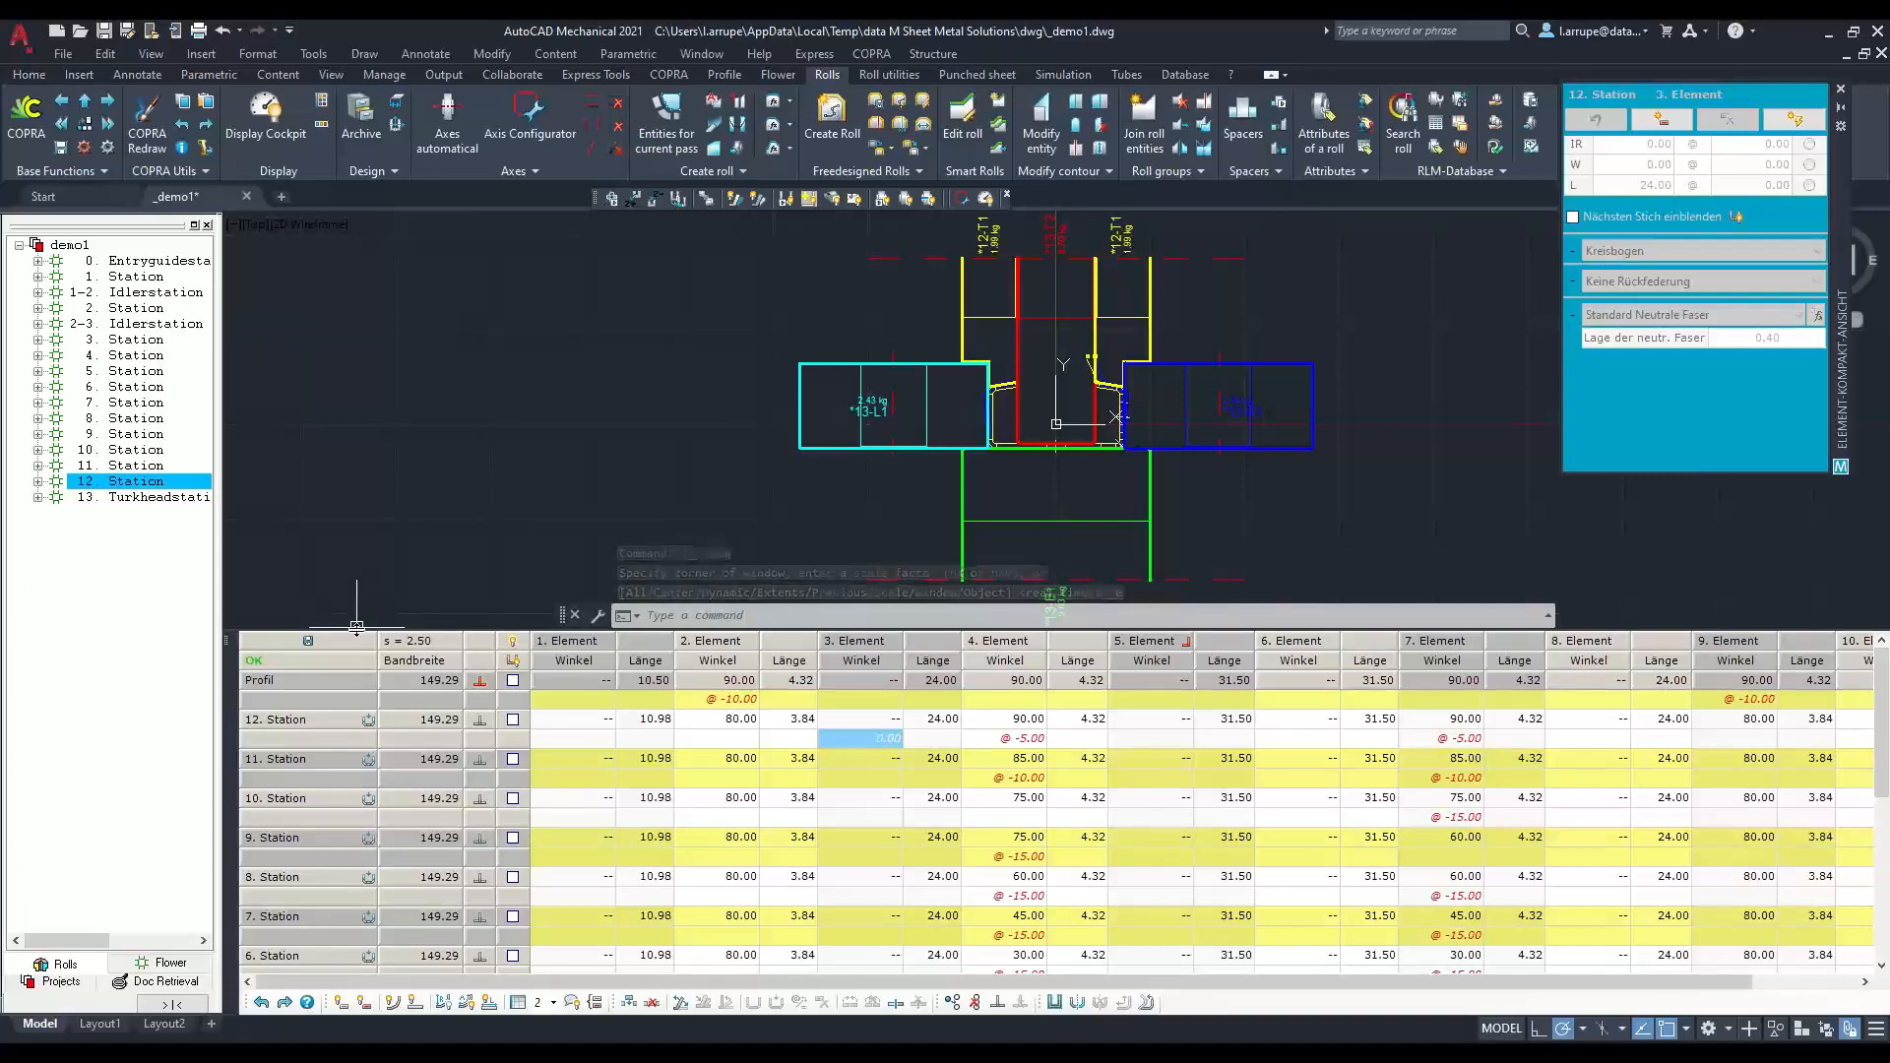
{"action": "left_click_drag", "start_coordinate": [357, 626], "coordinate": [357, 865]}
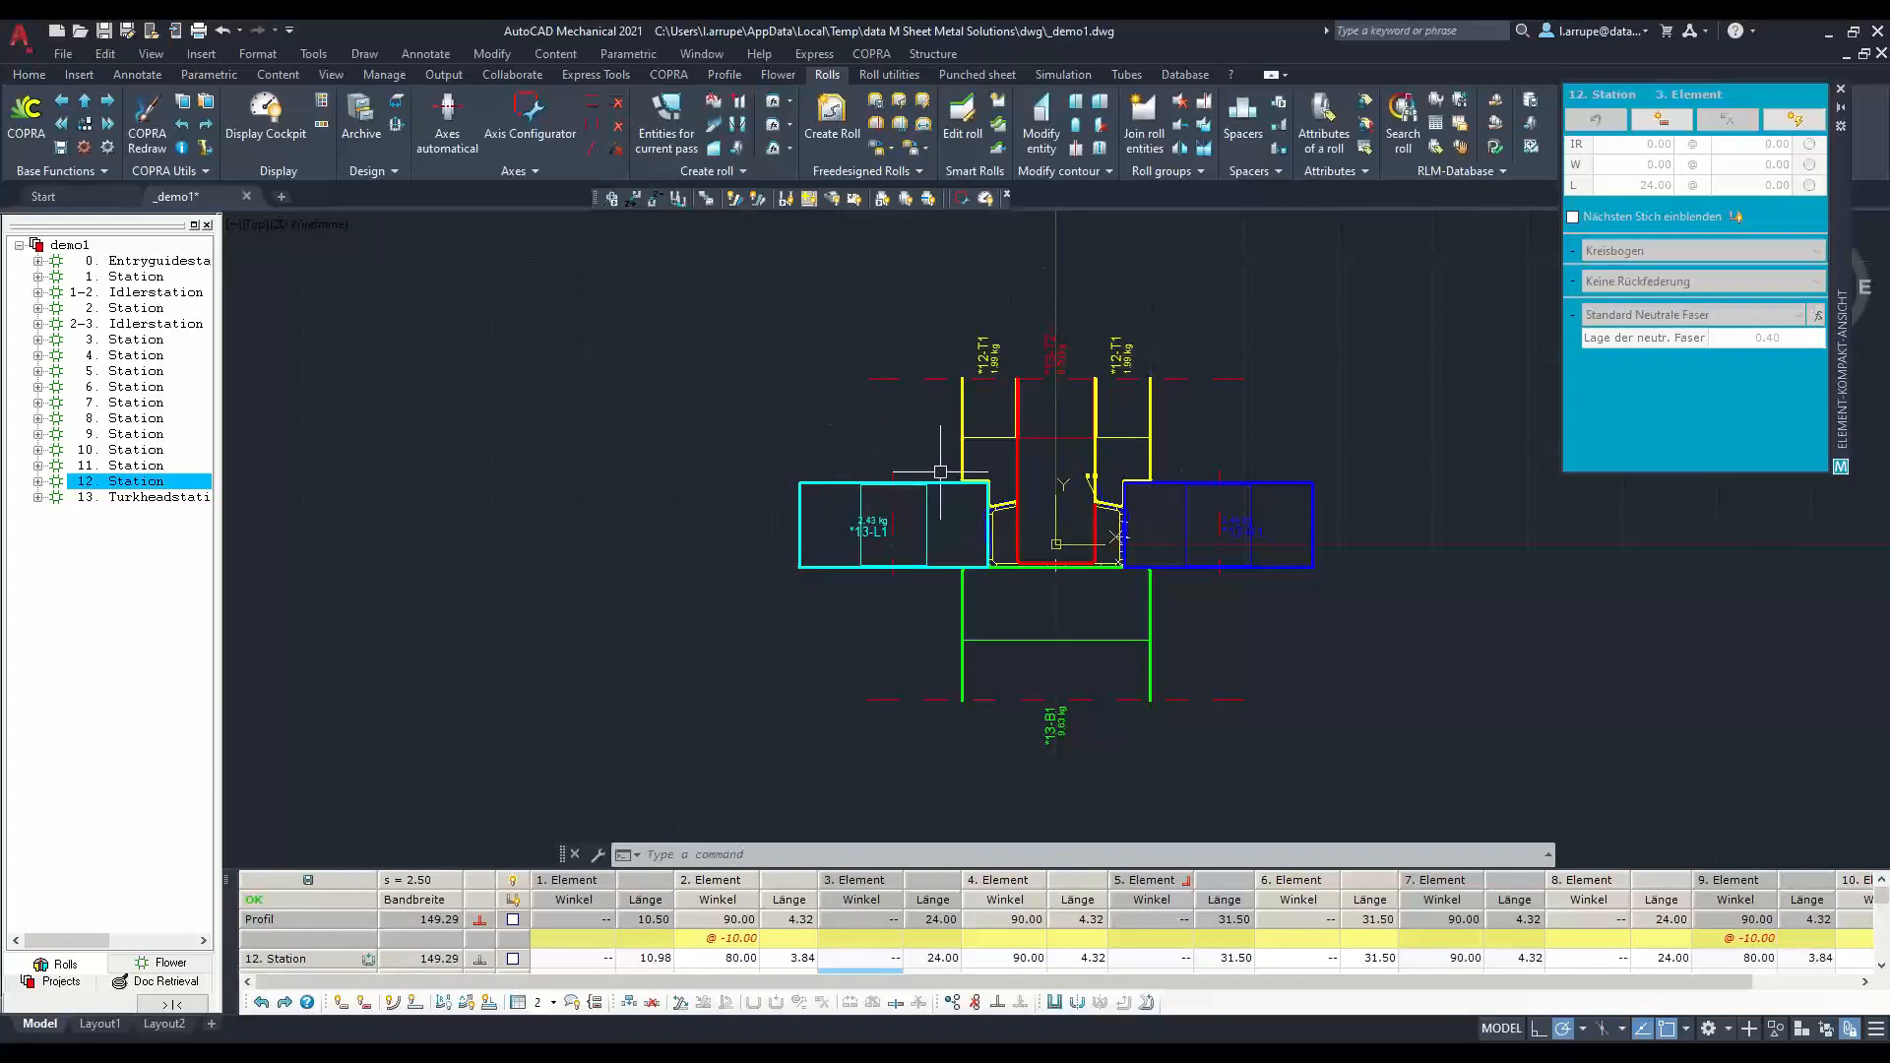
{"action": "middle_click", "coordinate": [1017, 448]}
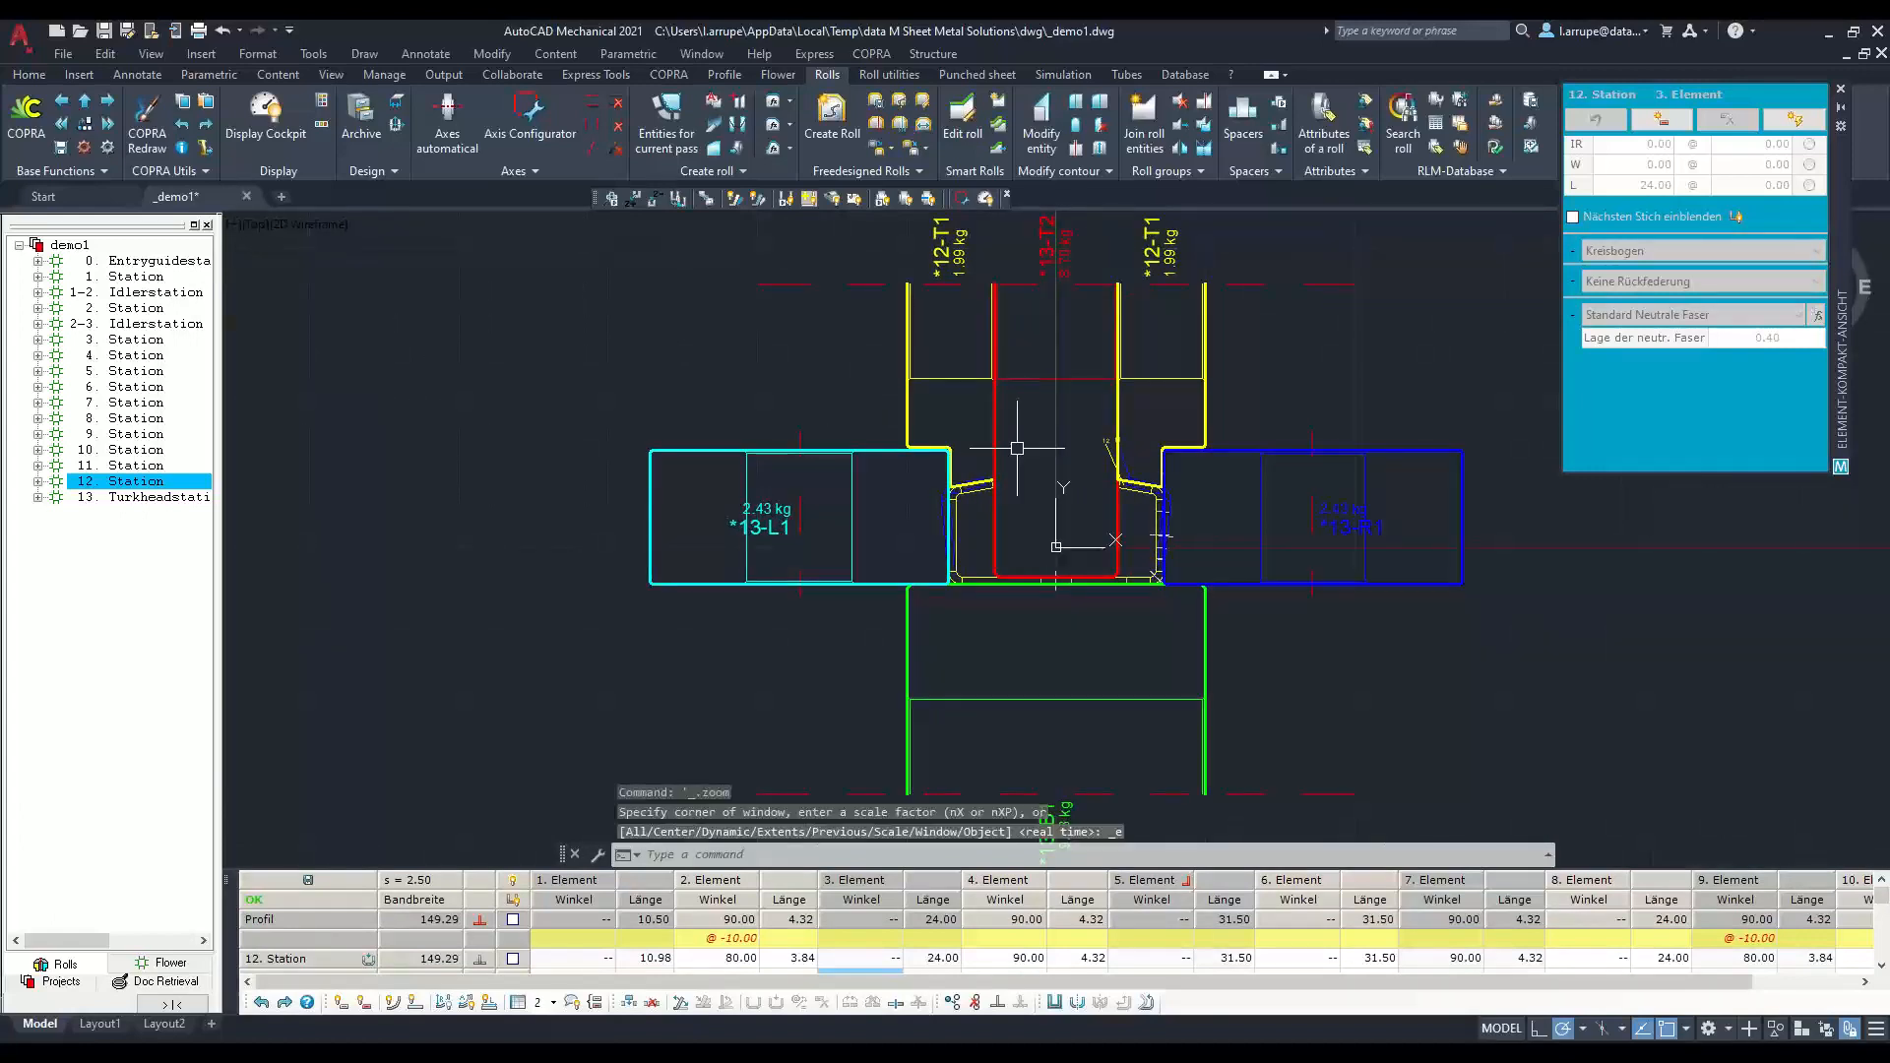
Step: Examine the roll attributes of right side roll 13-R1, including its material, and close them
{"action": "left_click", "coordinate": [895, 77]}
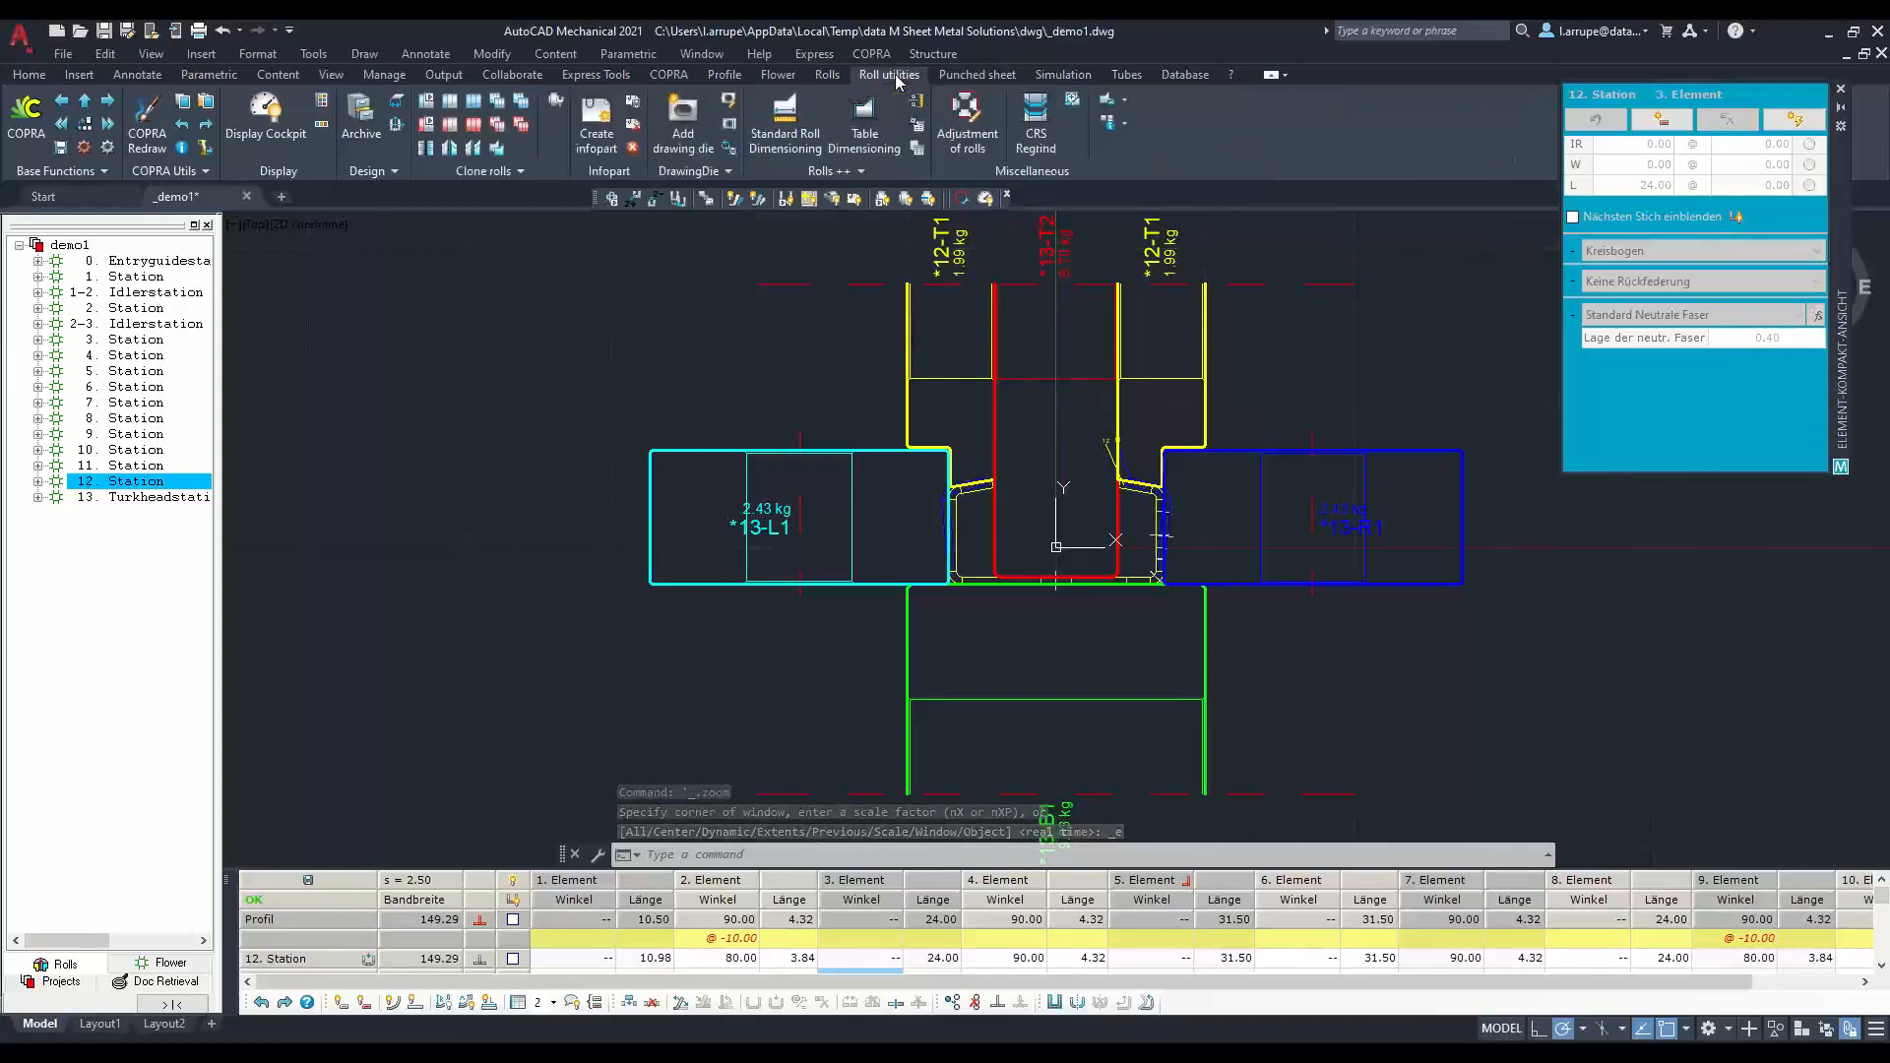
{"action": "left_click", "coordinate": [830, 76]}
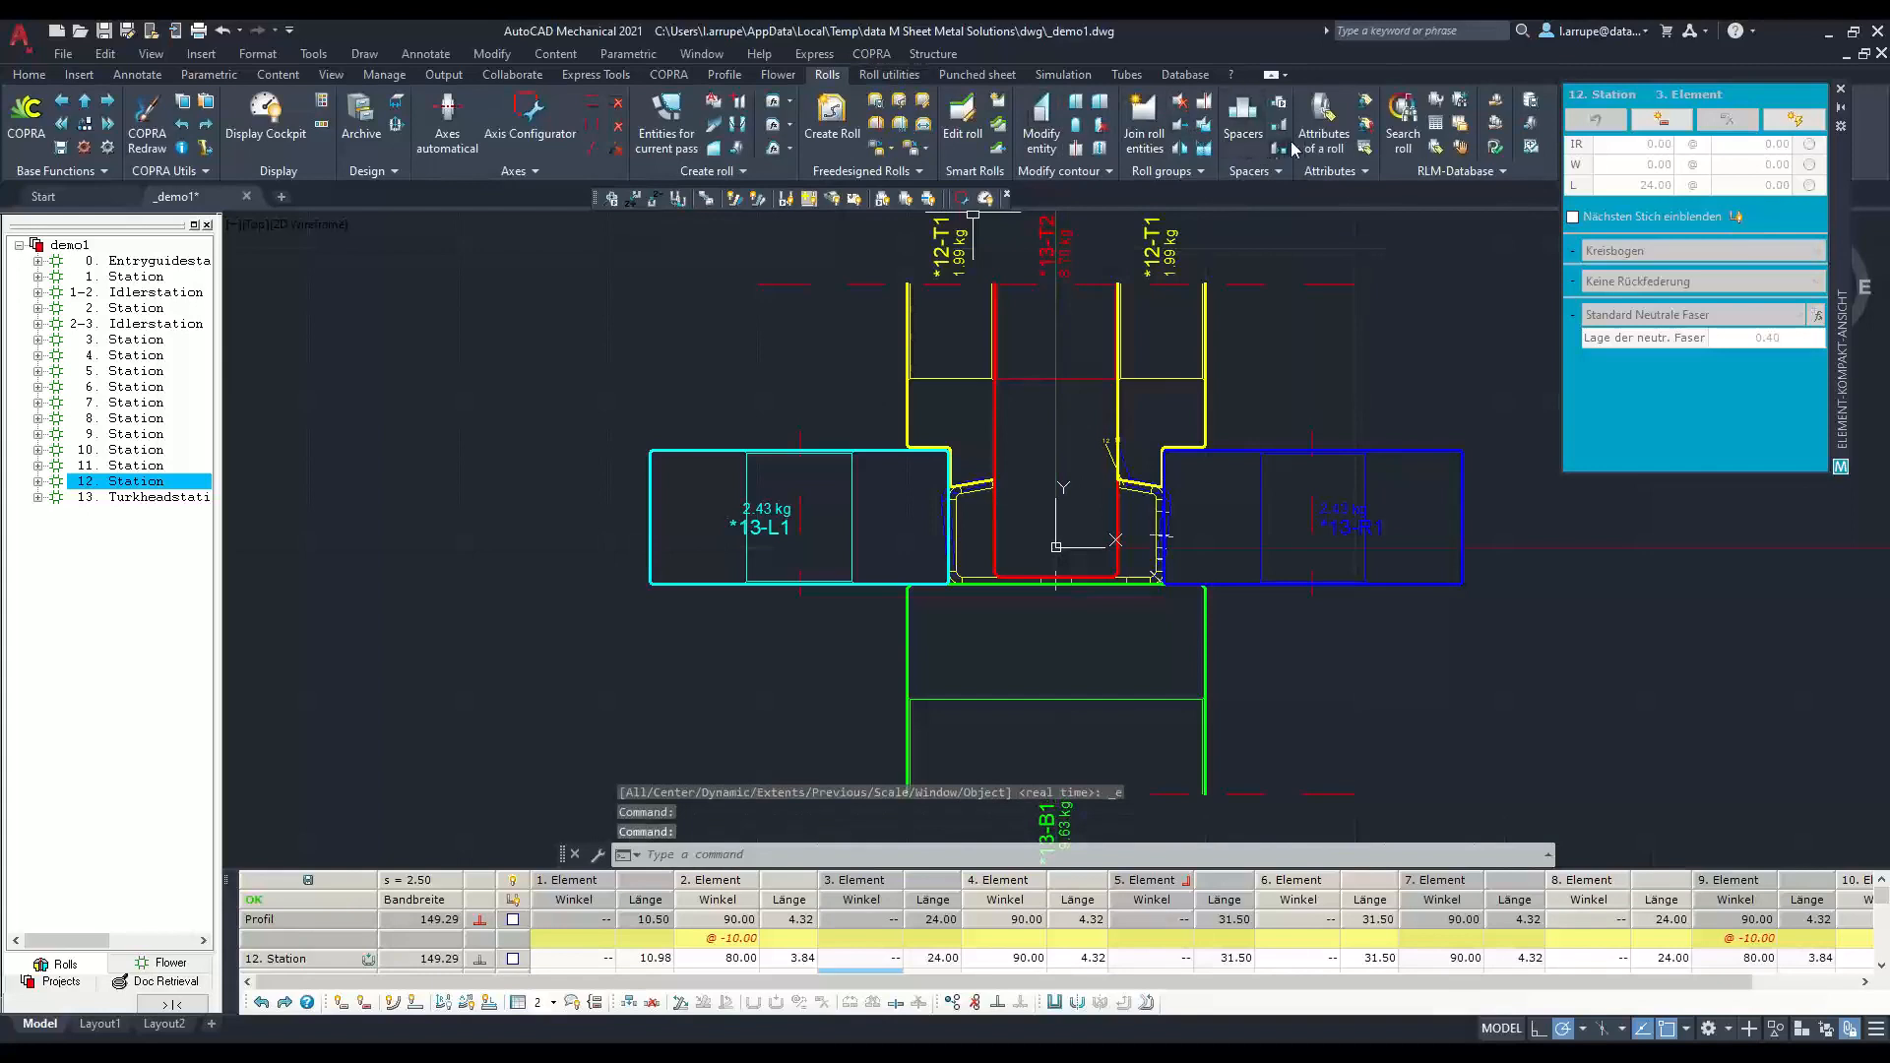
{"action": "left_click", "coordinate": [1319, 123]}
{"action": "left_click", "coordinate": [1232, 451]}
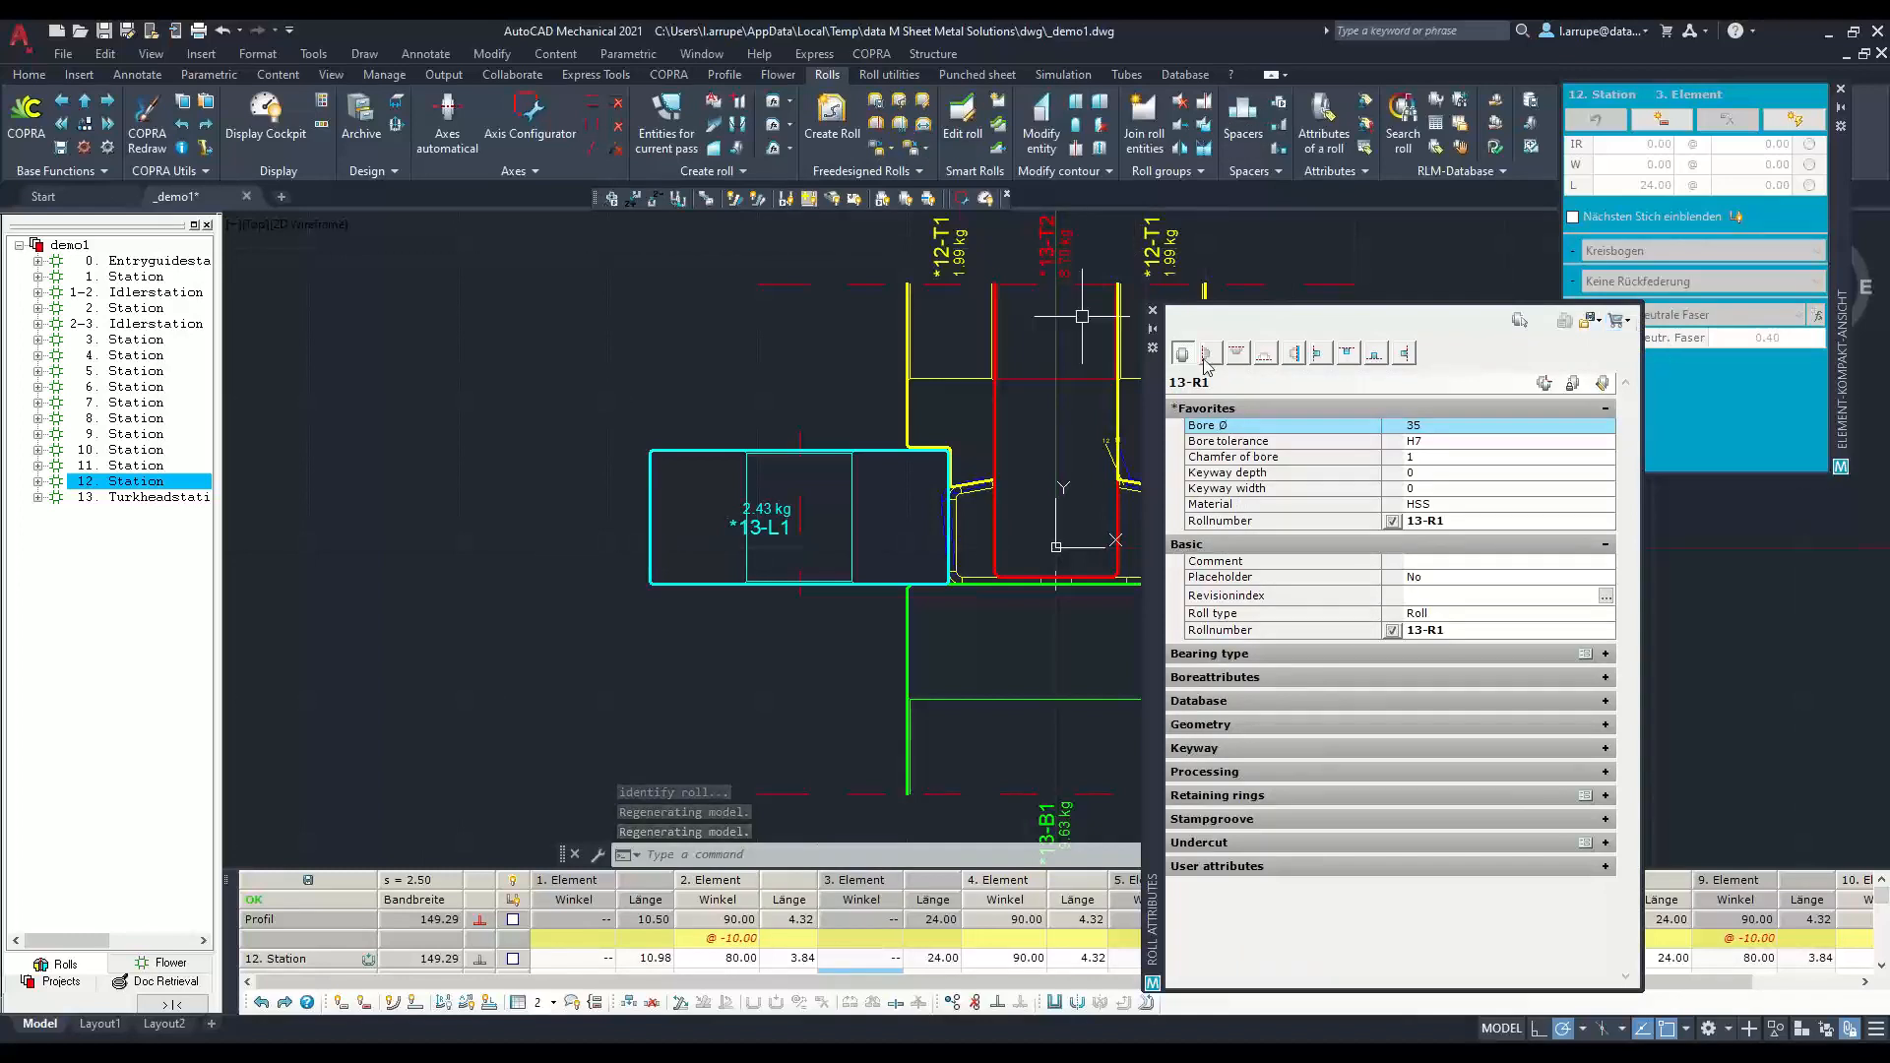
{"action": "left_click", "coordinate": [1152, 310]}
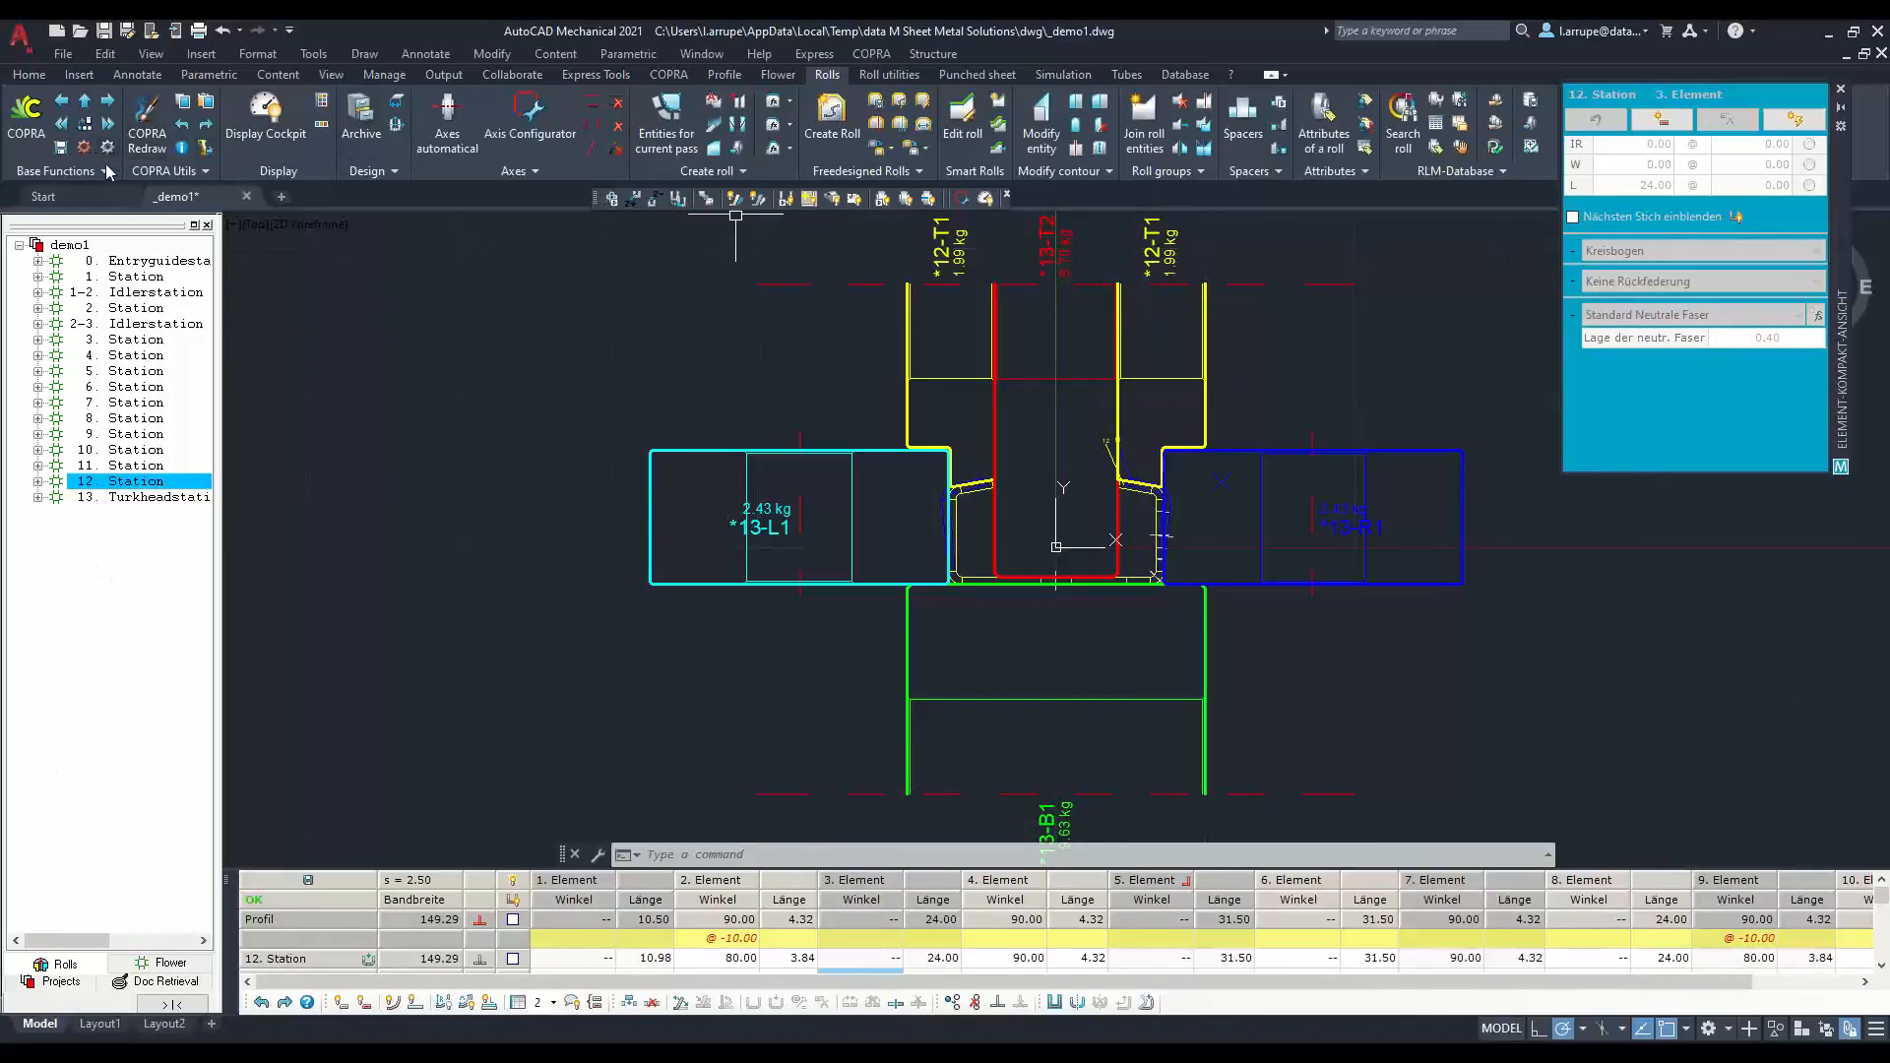
Step: Open Materials Management and switch its display mode from Selection to Editor
{"action": "left_click", "coordinate": [183, 171]}
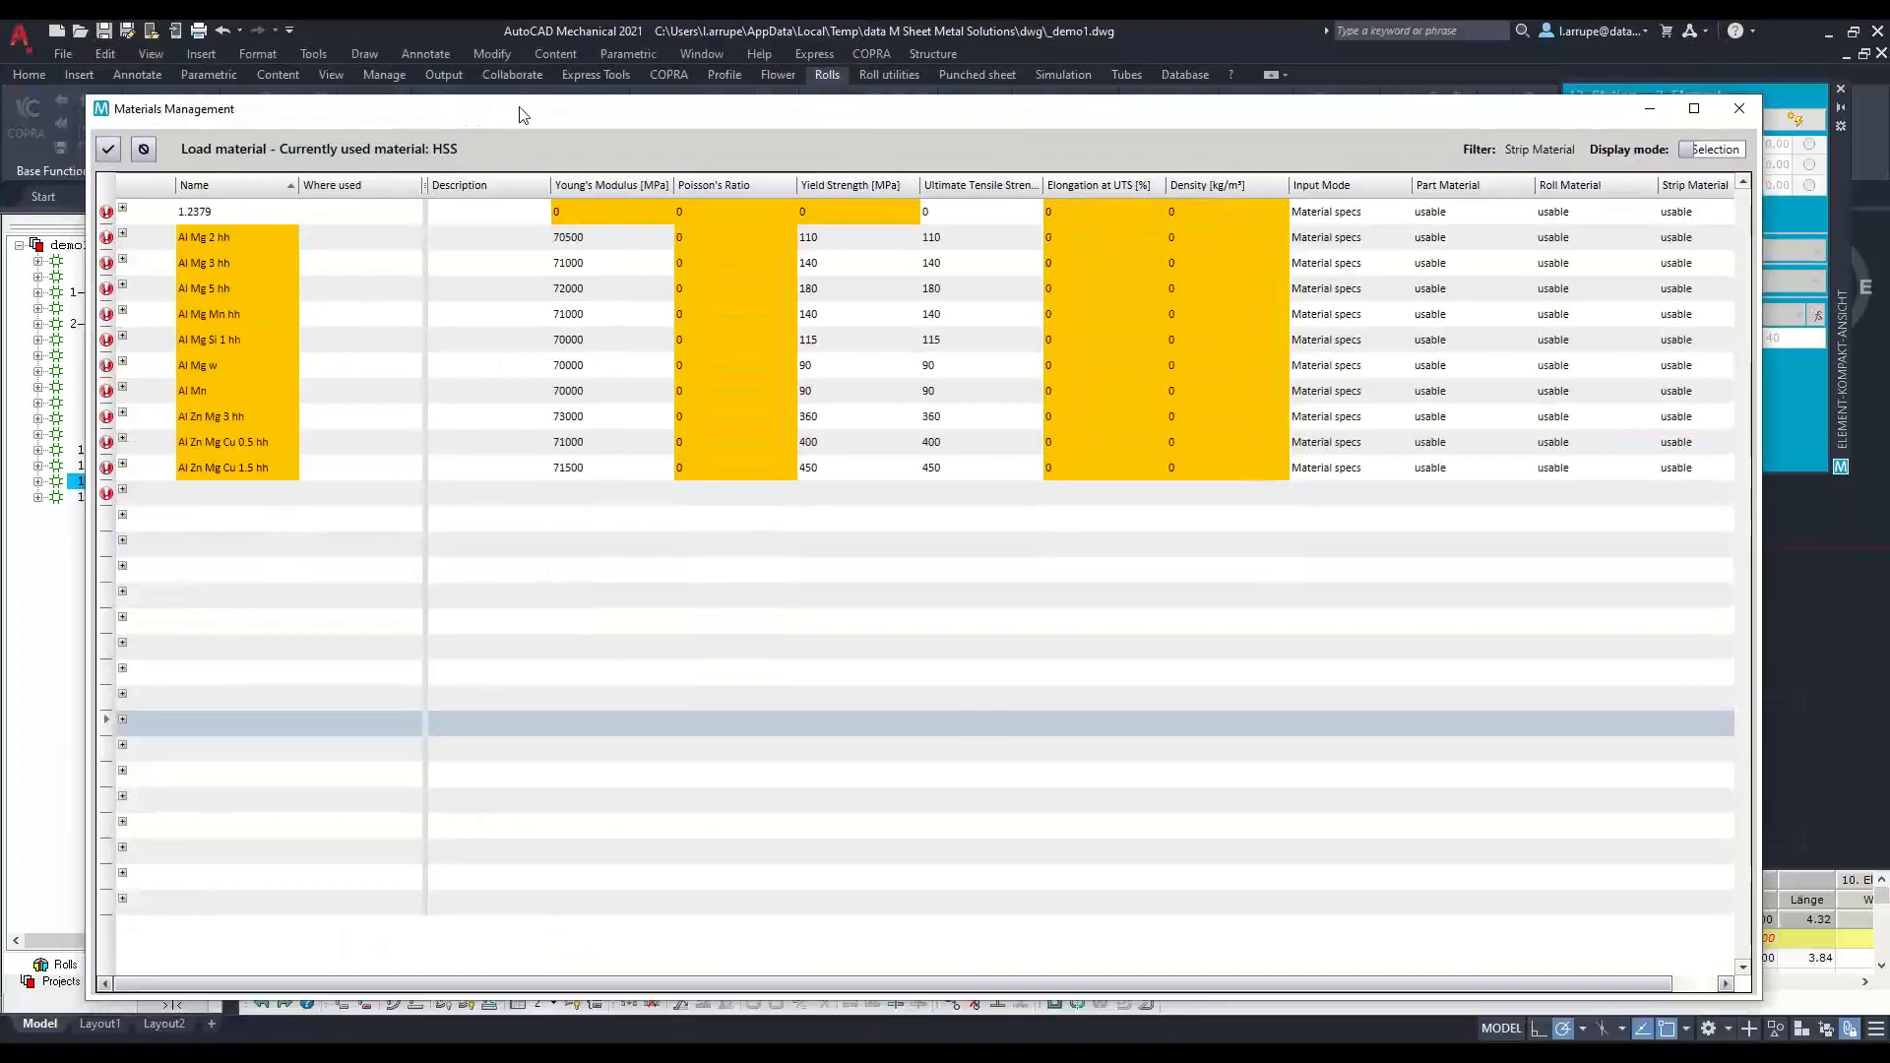
{"action": "left_click_drag", "start_coordinate": [521, 115], "coordinate": [533, 98]}
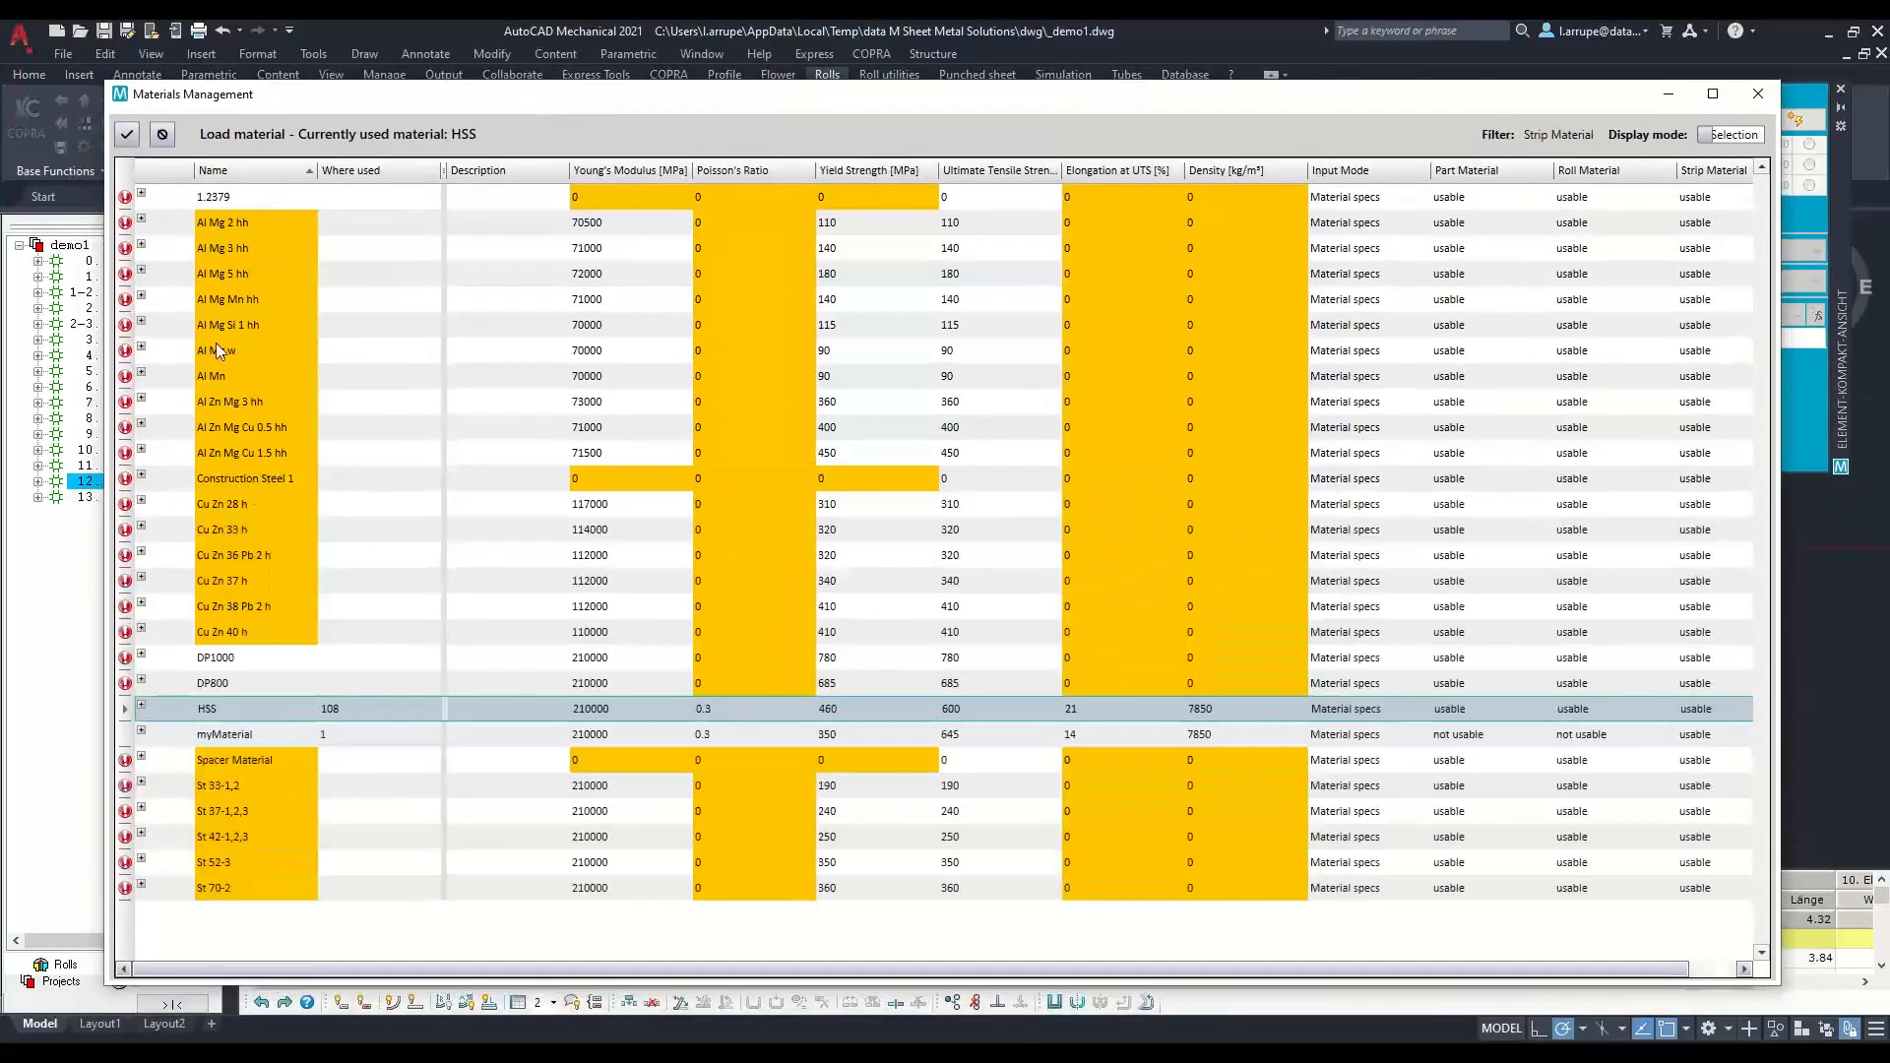
{"action": "mouse_move", "coordinate": [235, 367]}
{"action": "left_click", "coordinate": [1740, 139]}
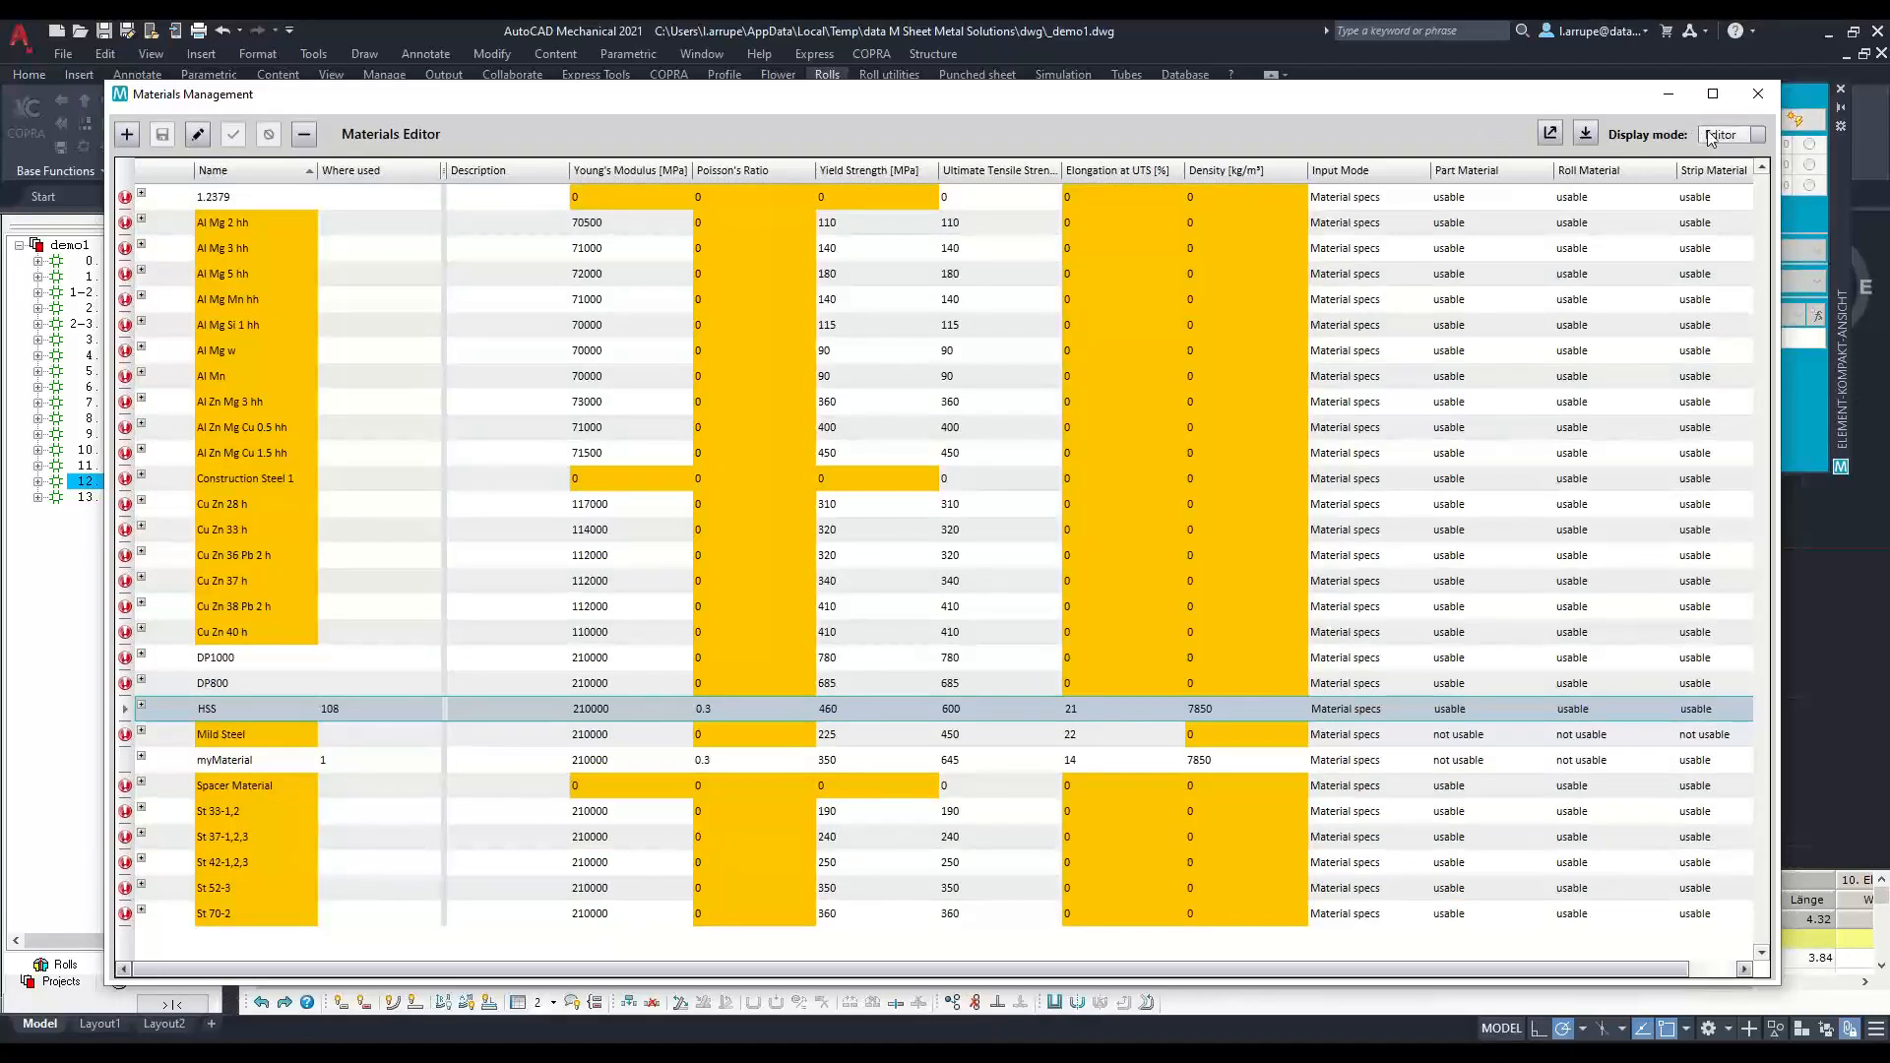
Step: Start importing material data, browse to the MM folder in Projects\COPRA.SET and filter for CSF files
{"action": "left_click", "coordinate": [1586, 133]}
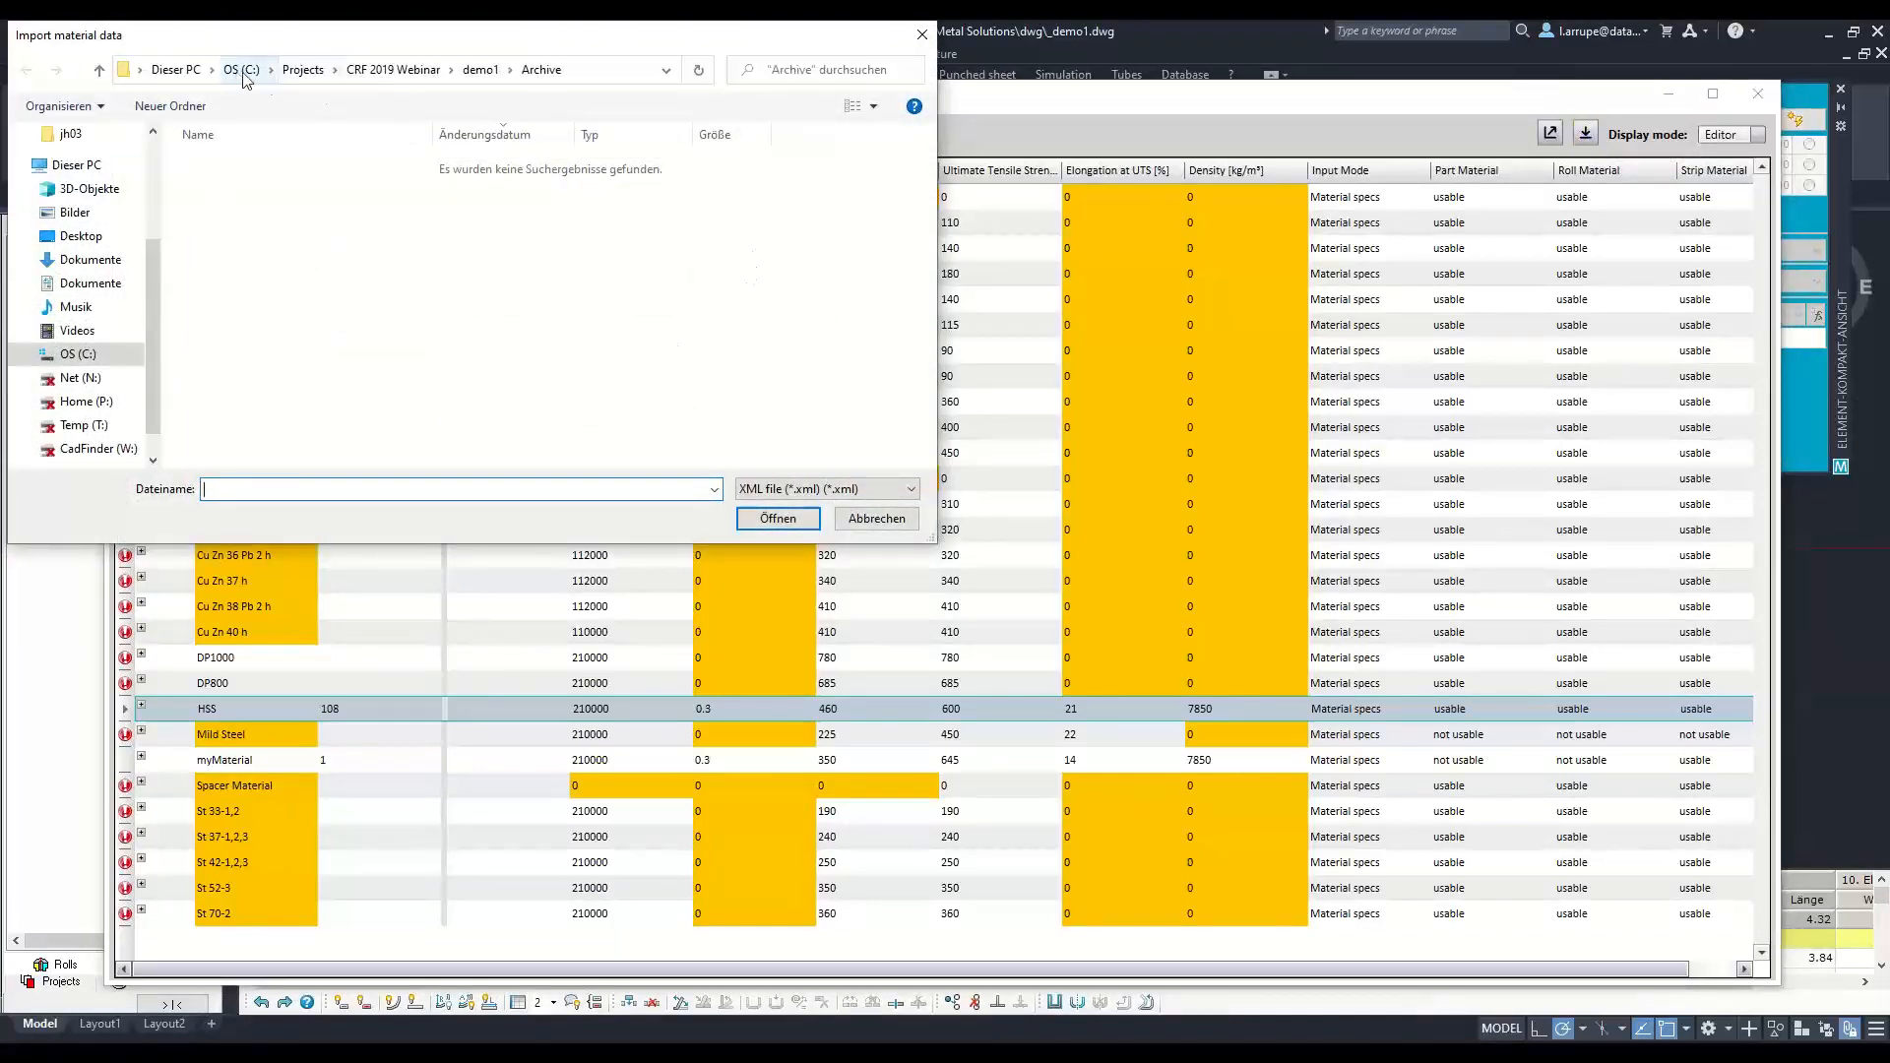
{"action": "left_click", "coordinate": [303, 71]}
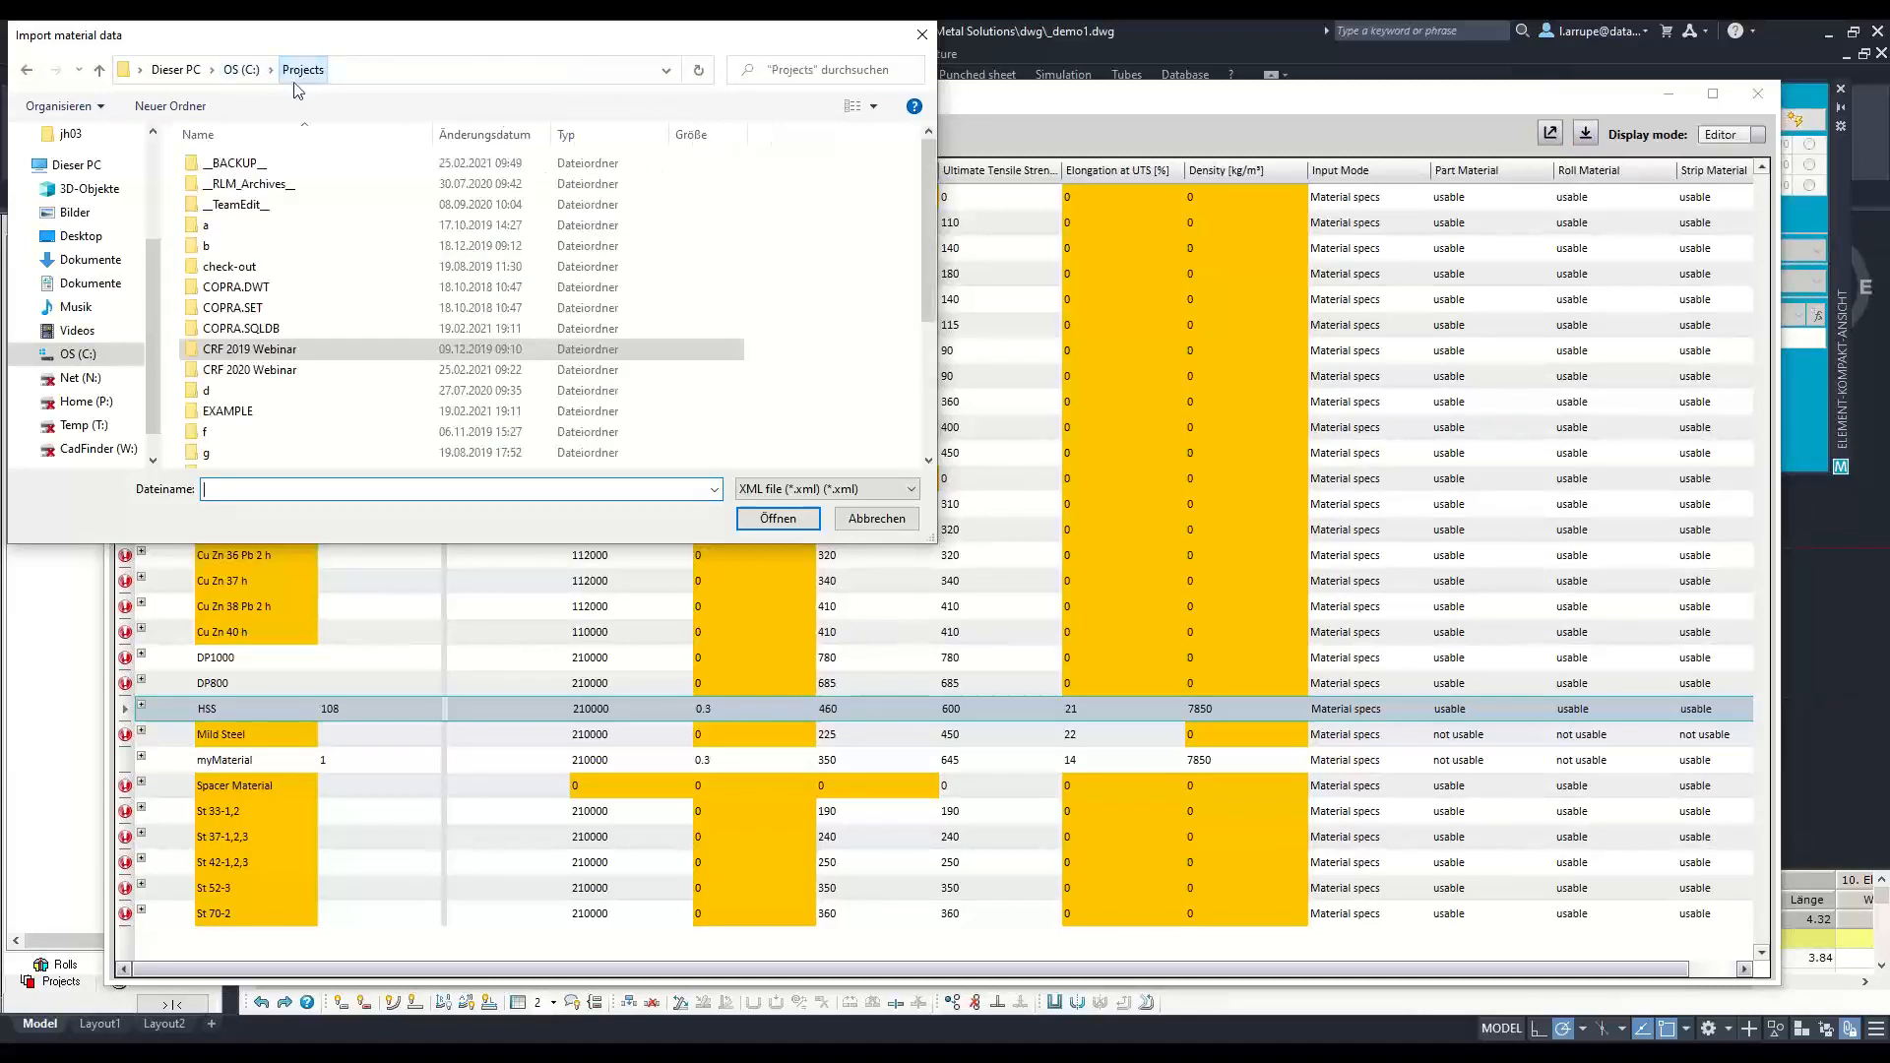
{"action": "double_click", "coordinate": [245, 308]}
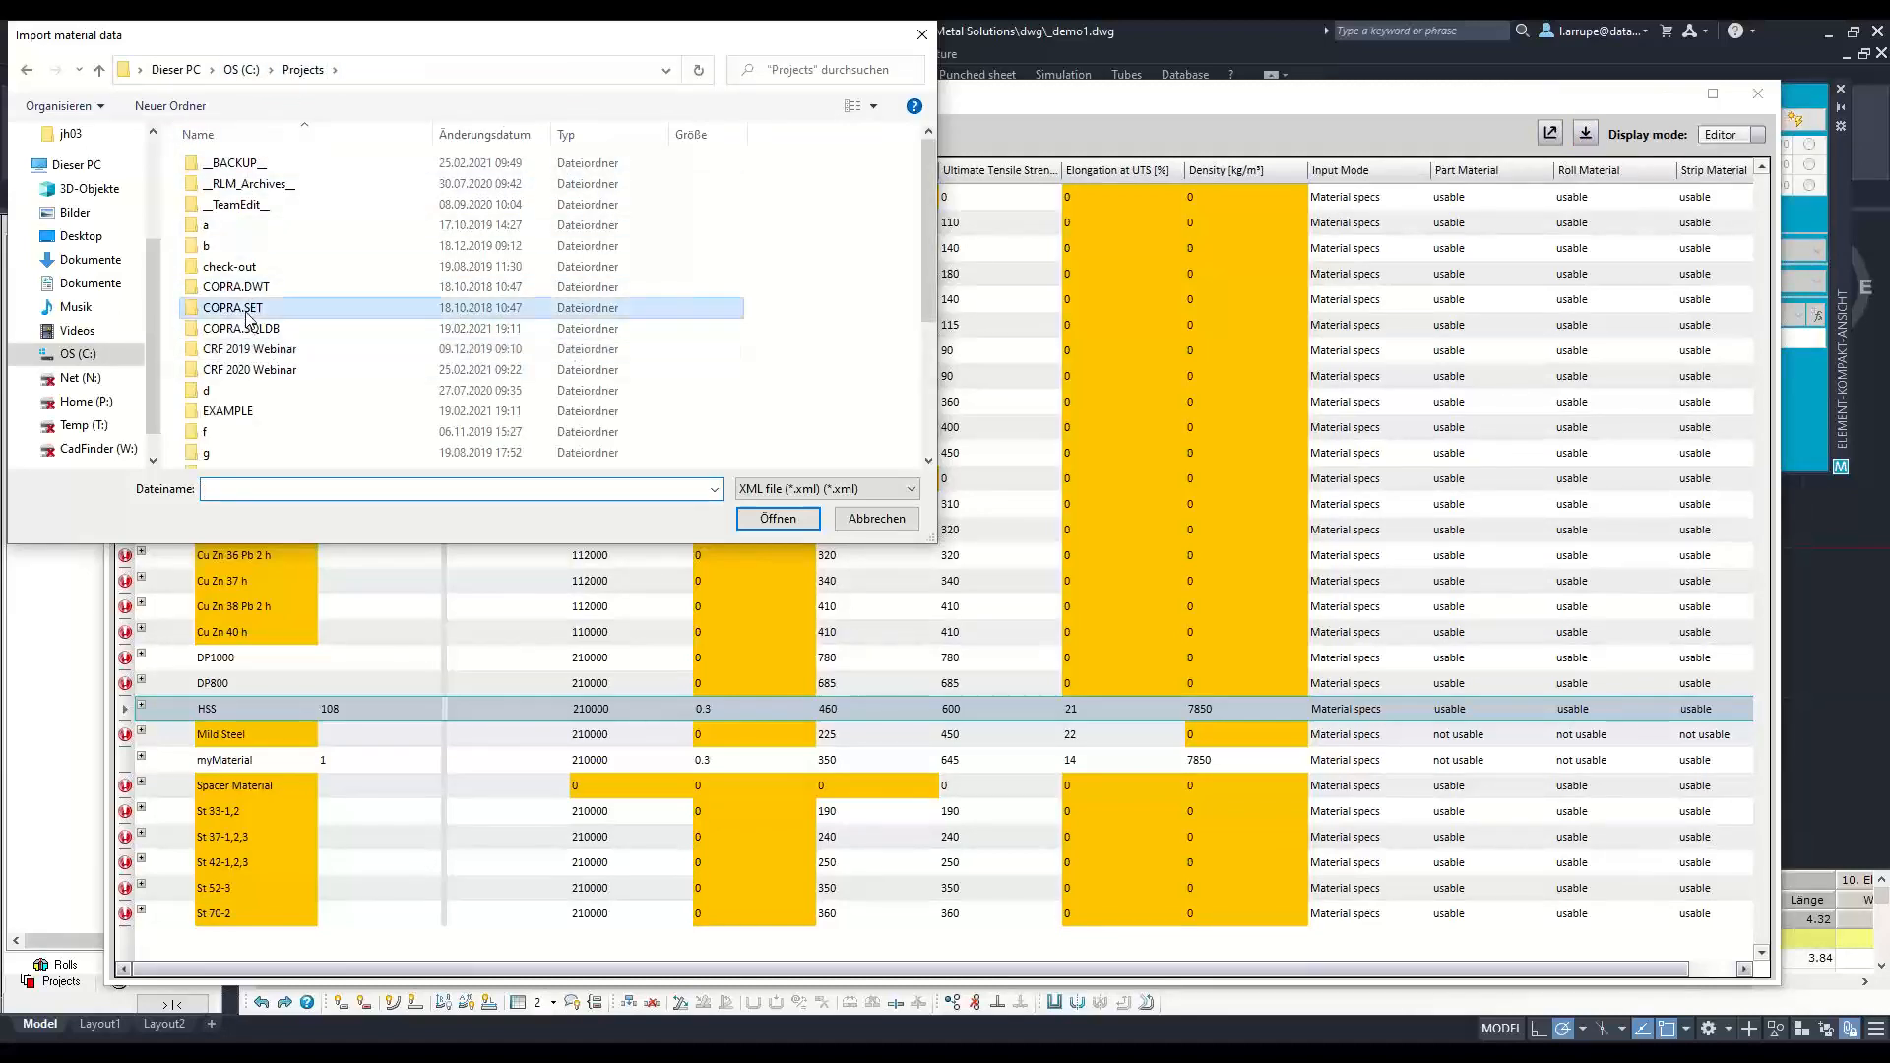
{"action": "double_click", "coordinate": [218, 186]}
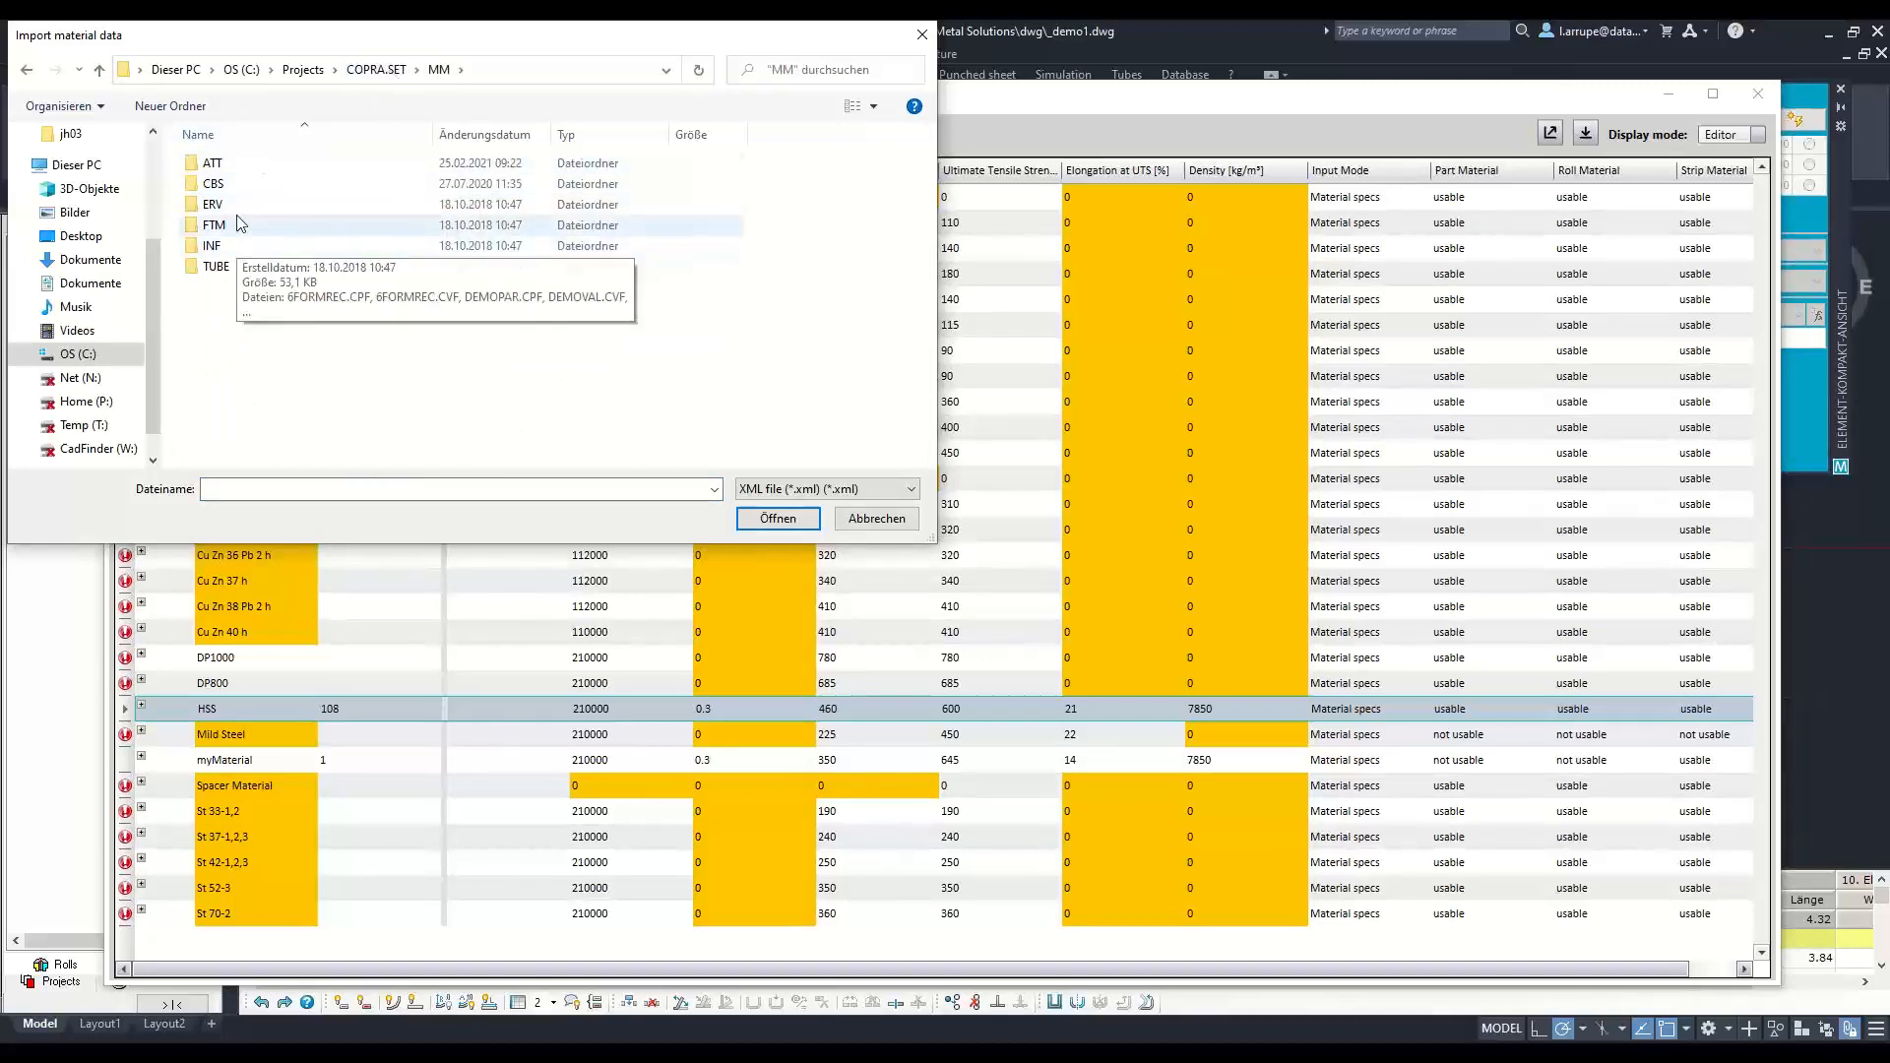
{"action": "left_click", "coordinate": [776, 489]}
{"action": "left_click", "coordinate": [754, 526]}
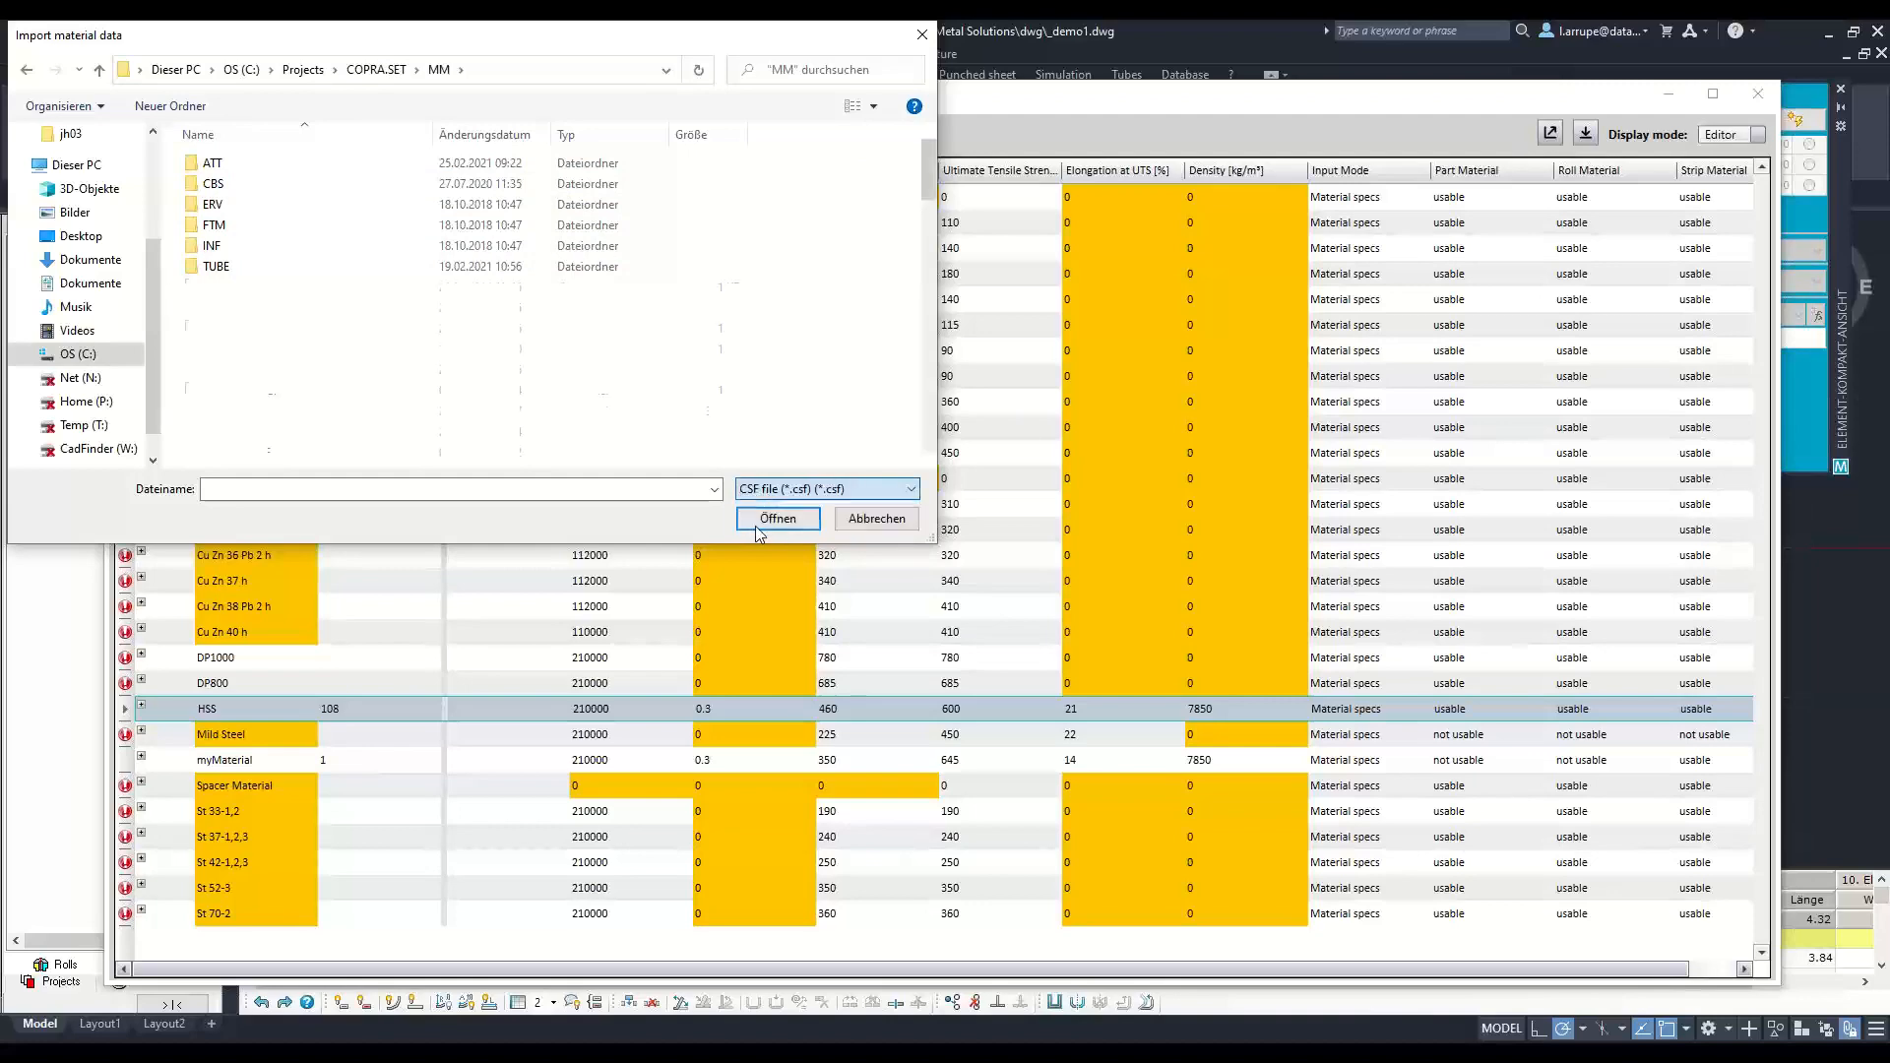
Step: Import the material data from the file MATERIAL.CSF
{"action": "scroll", "coordinate": [344, 317], "scroll_direction": "down", "scroll_amount": 6}
{"action": "scroll", "coordinate": [344, 316], "scroll_direction": "down", "scroll_amount": 6}
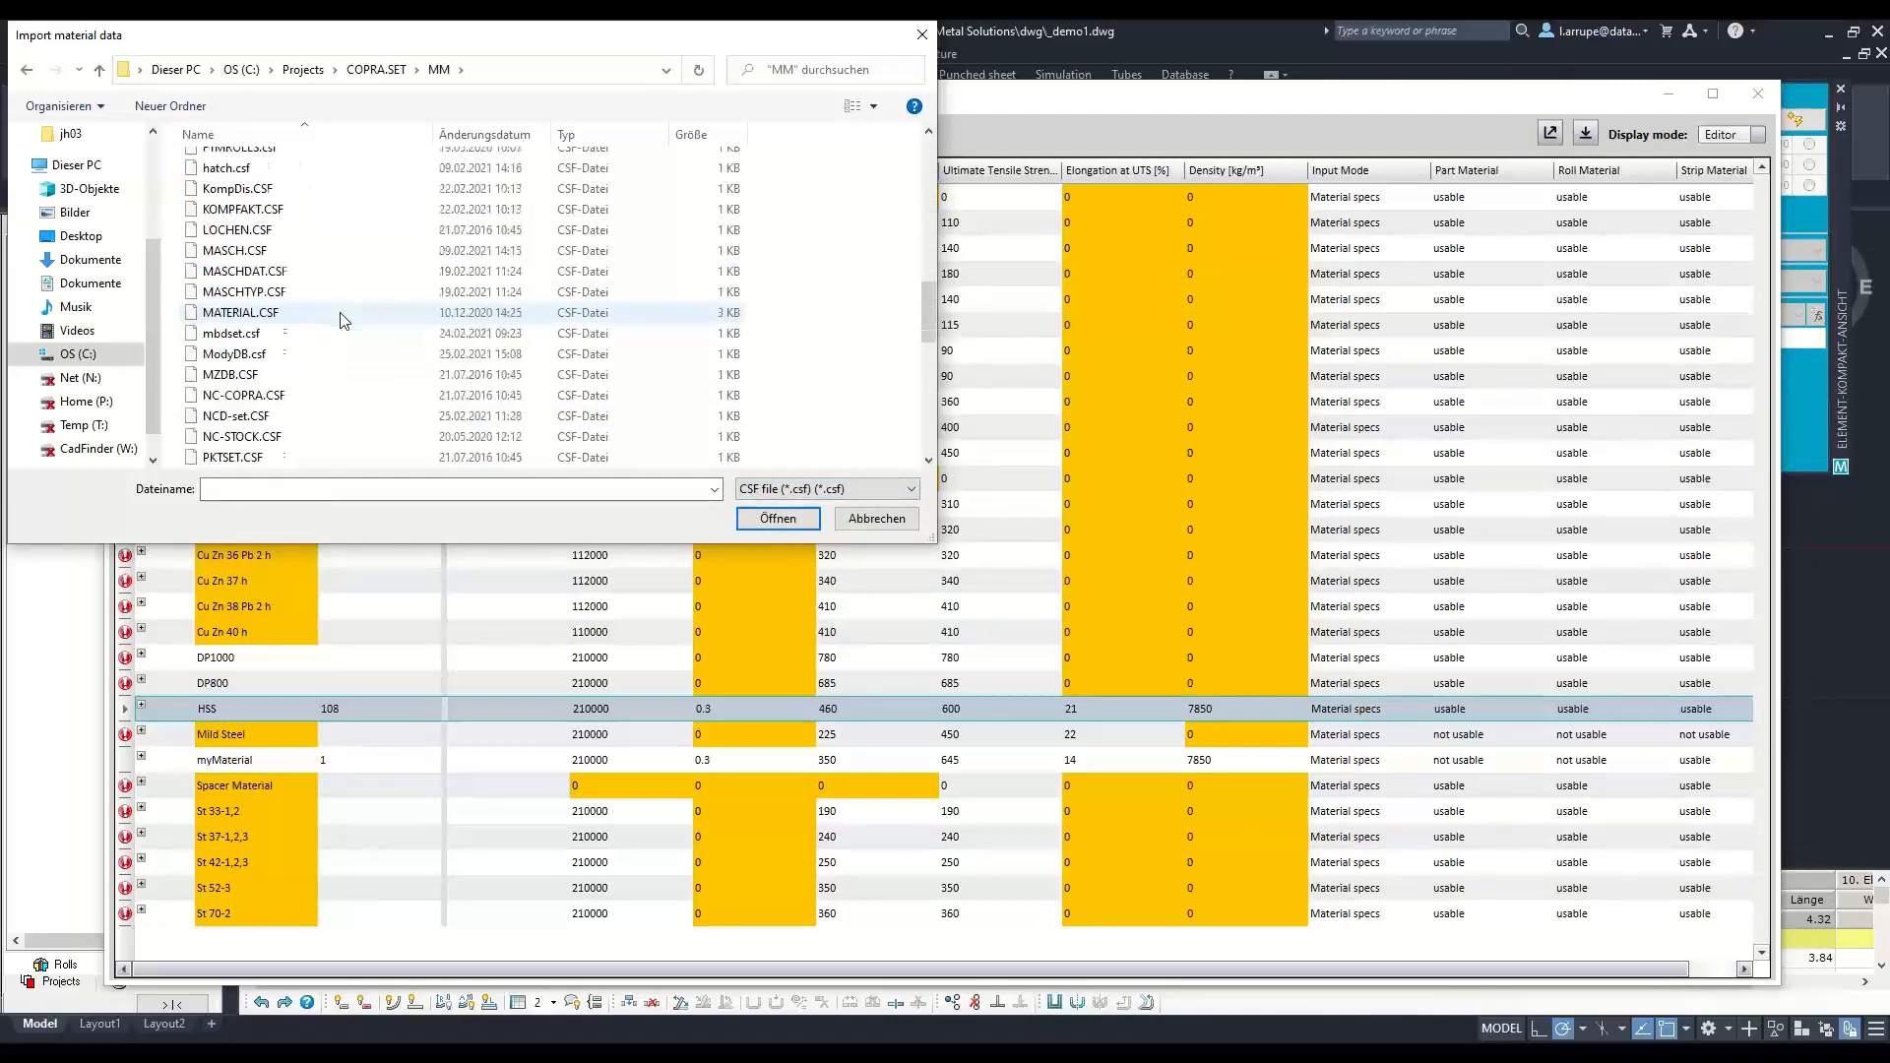
{"action": "scroll", "coordinate": [334, 320], "scroll_direction": "up", "scroll_amount": 2}
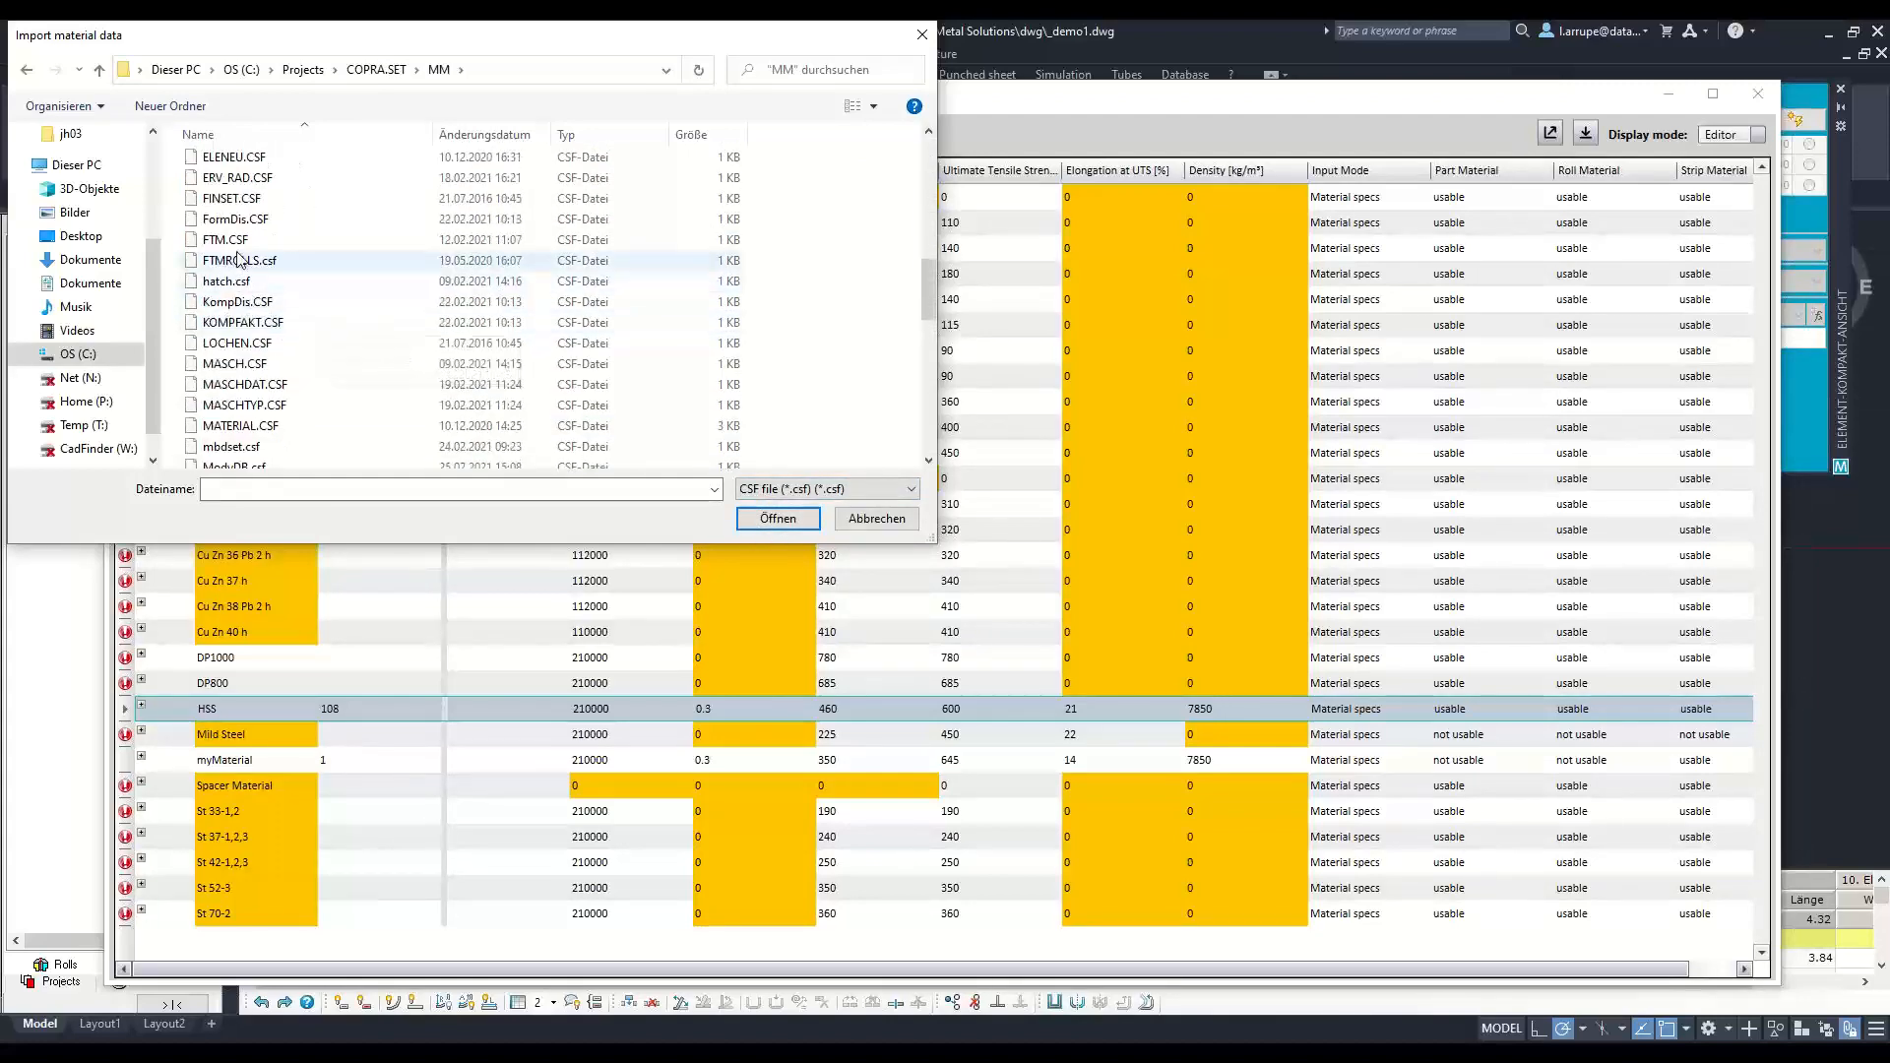
{"action": "left_click", "coordinate": [265, 425]}
{"action": "scroll", "coordinate": [276, 374], "scroll_direction": "down", "scroll_amount": 3}
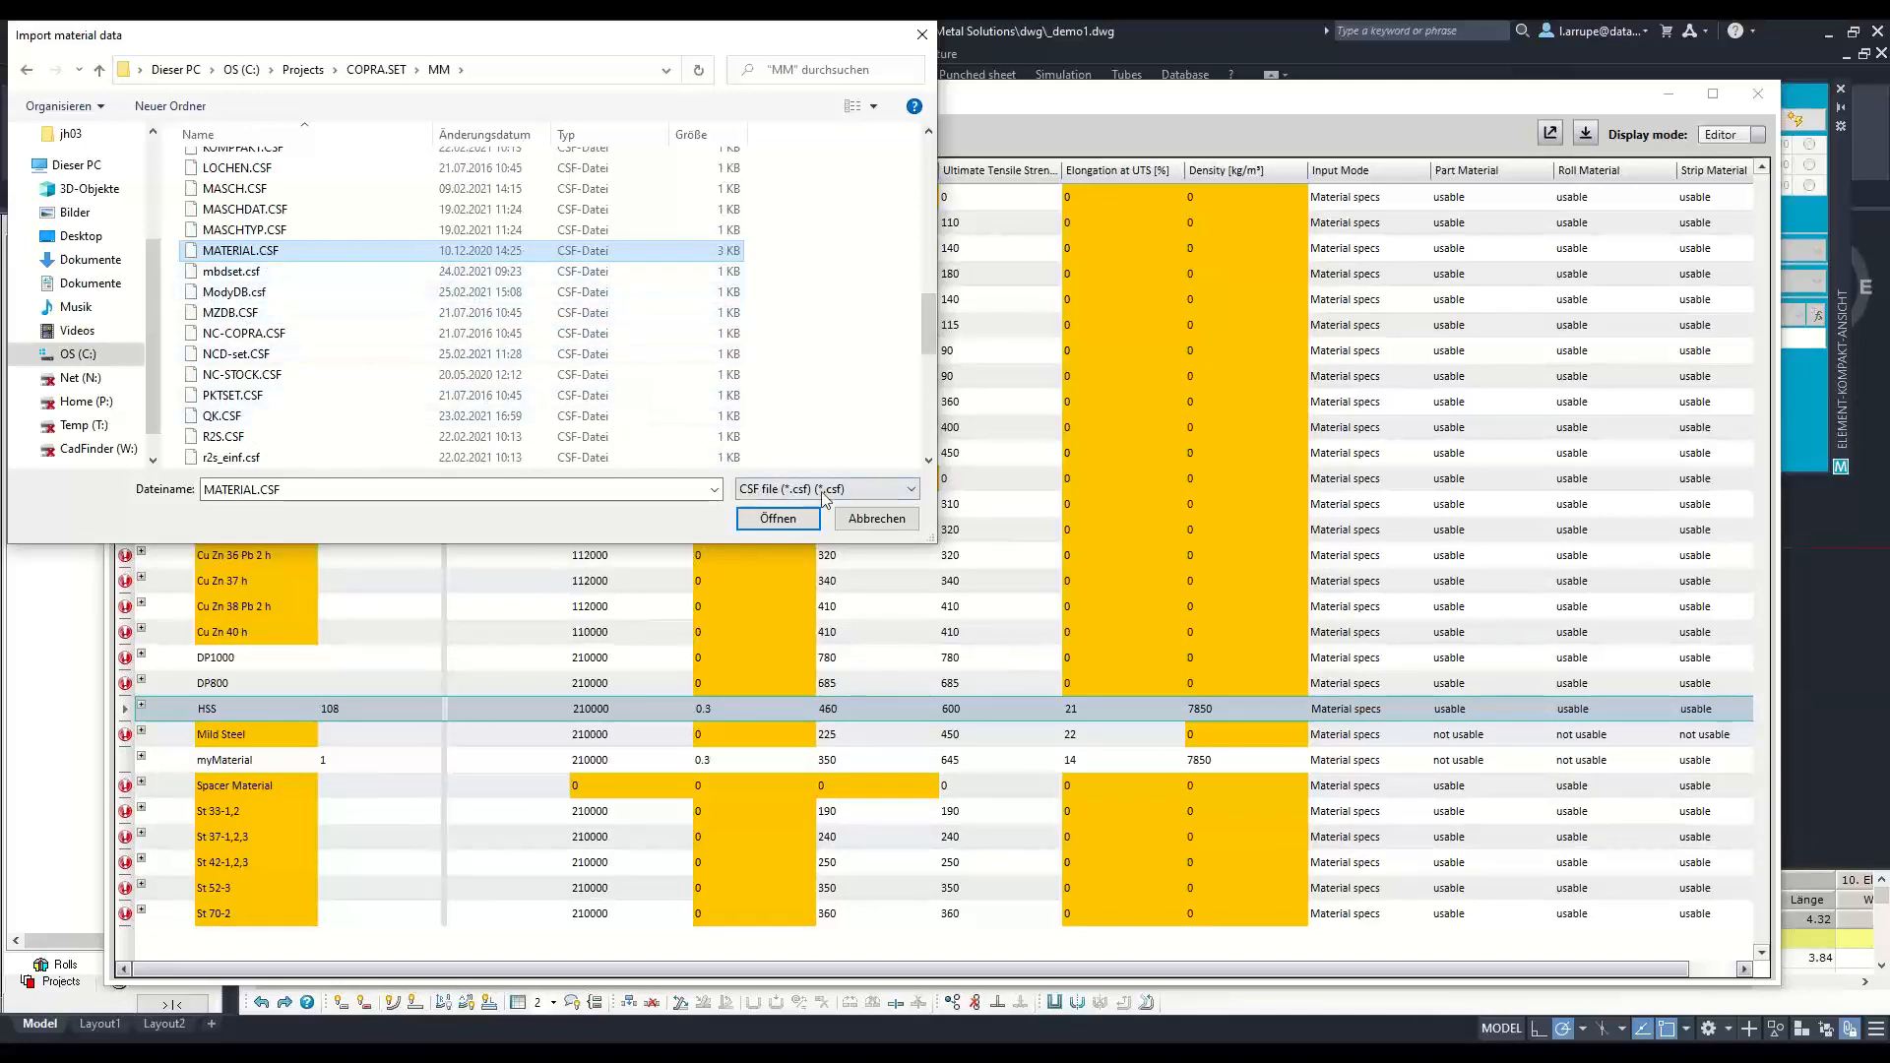
{"action": "left_click", "coordinate": [777, 519]}
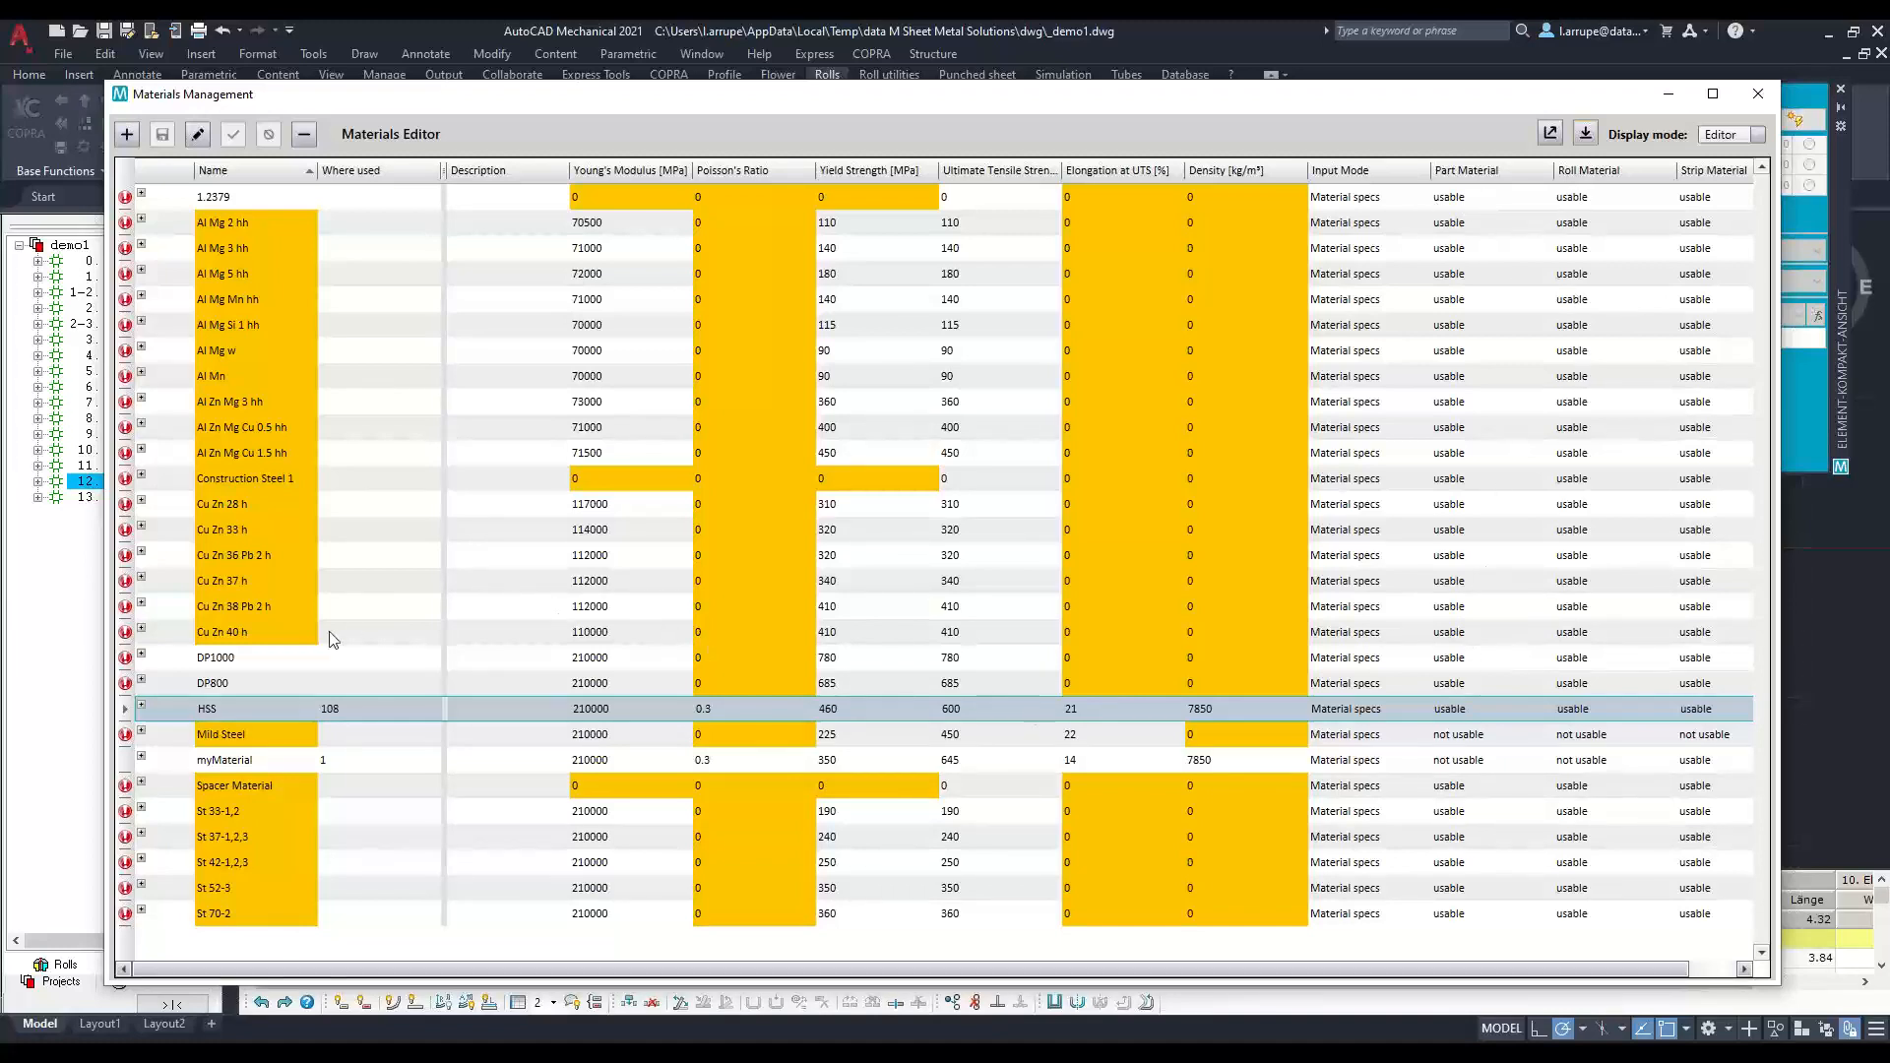
Step: Set DP1000 to not usable as roll material, save the changed material data and close Materials Management
{"action": "left_click", "coordinate": [308, 664]}
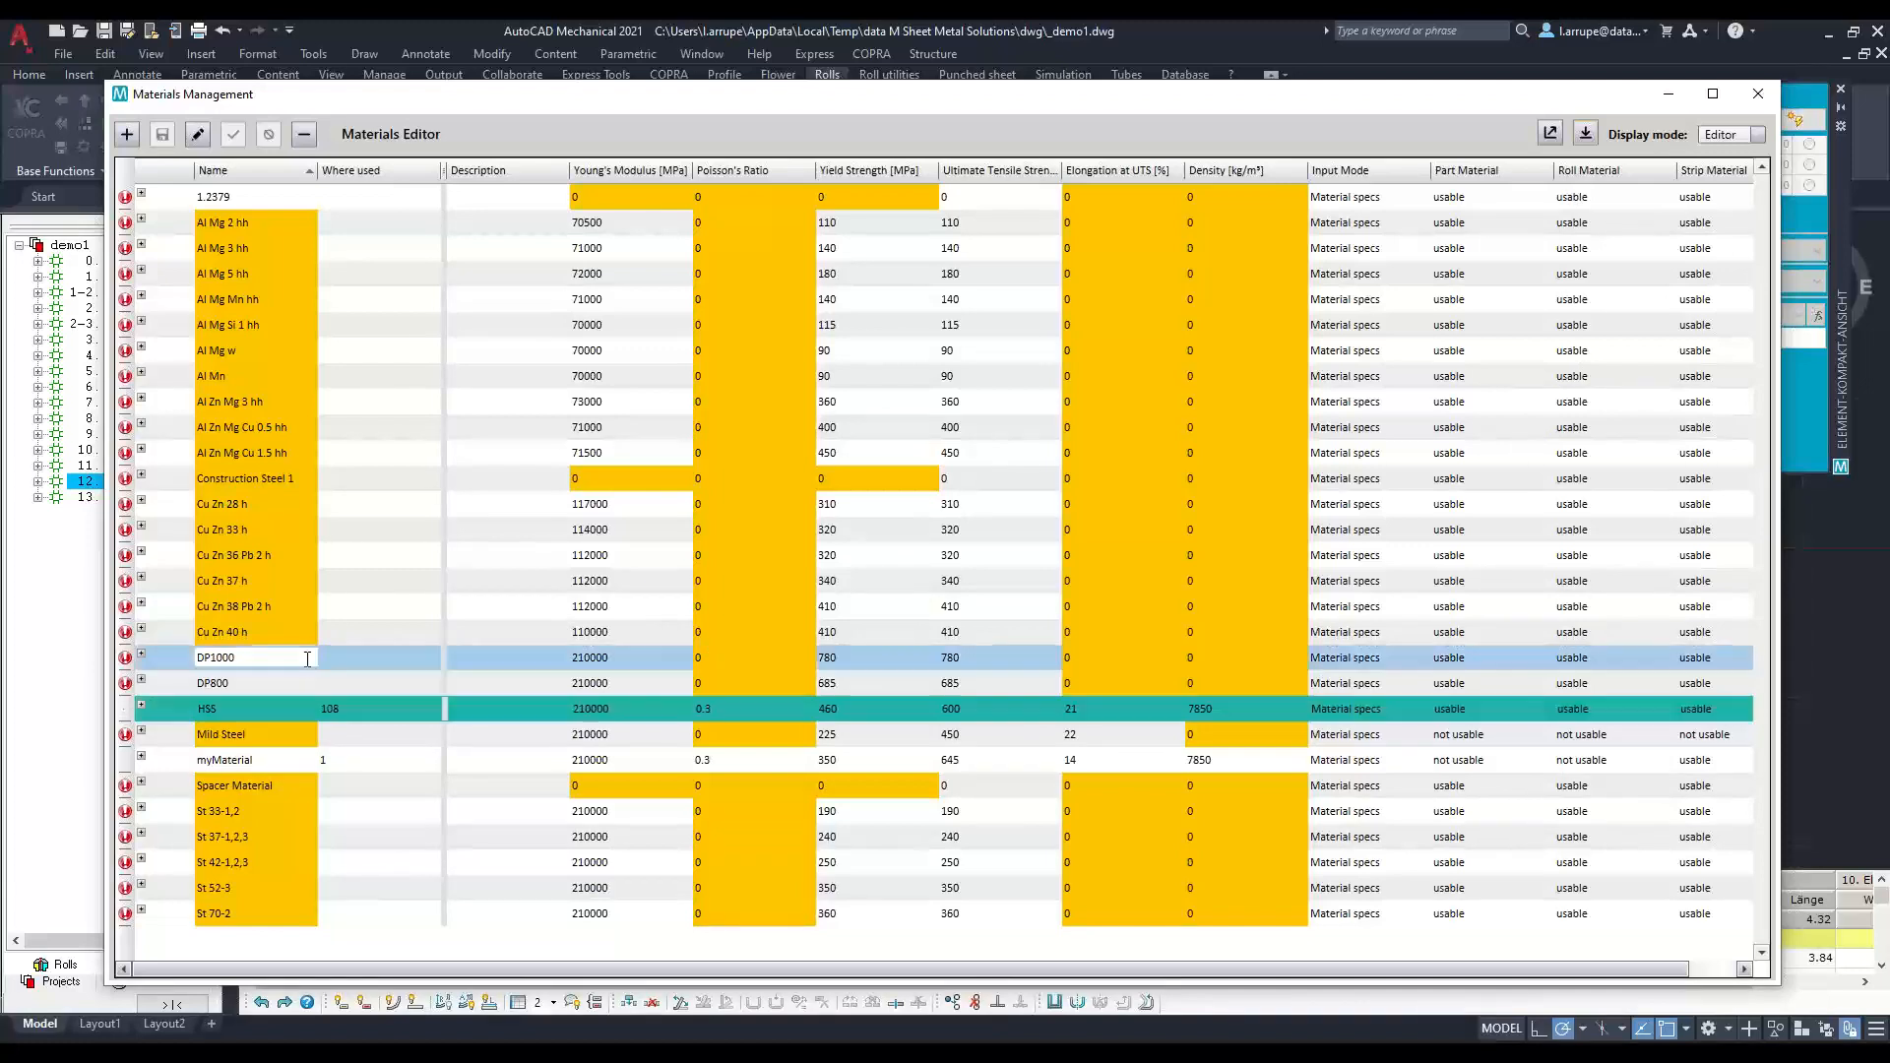
{"action": "left_click", "coordinate": [1582, 657]}
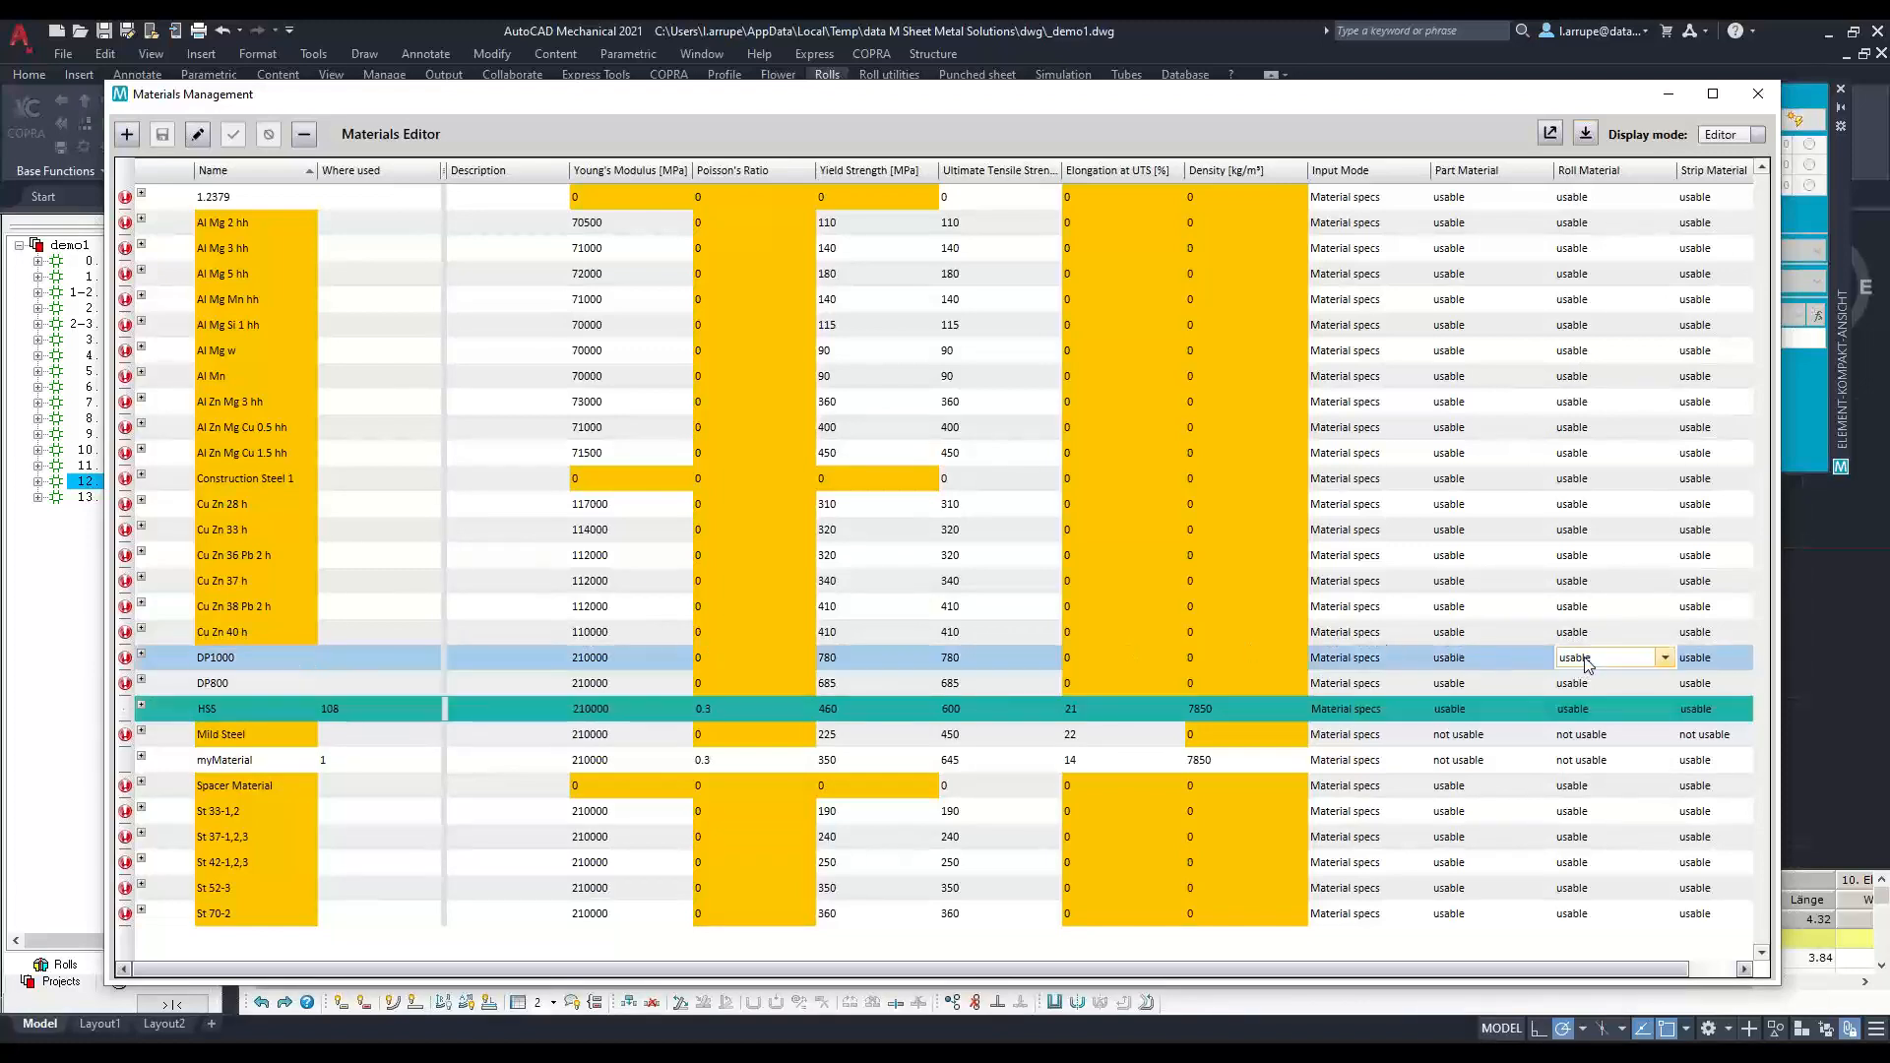
{"action": "left_click", "coordinate": [1666, 660]}
{"action": "left_click", "coordinate": [1665, 660]}
{"action": "left_click", "coordinate": [1665, 660]}
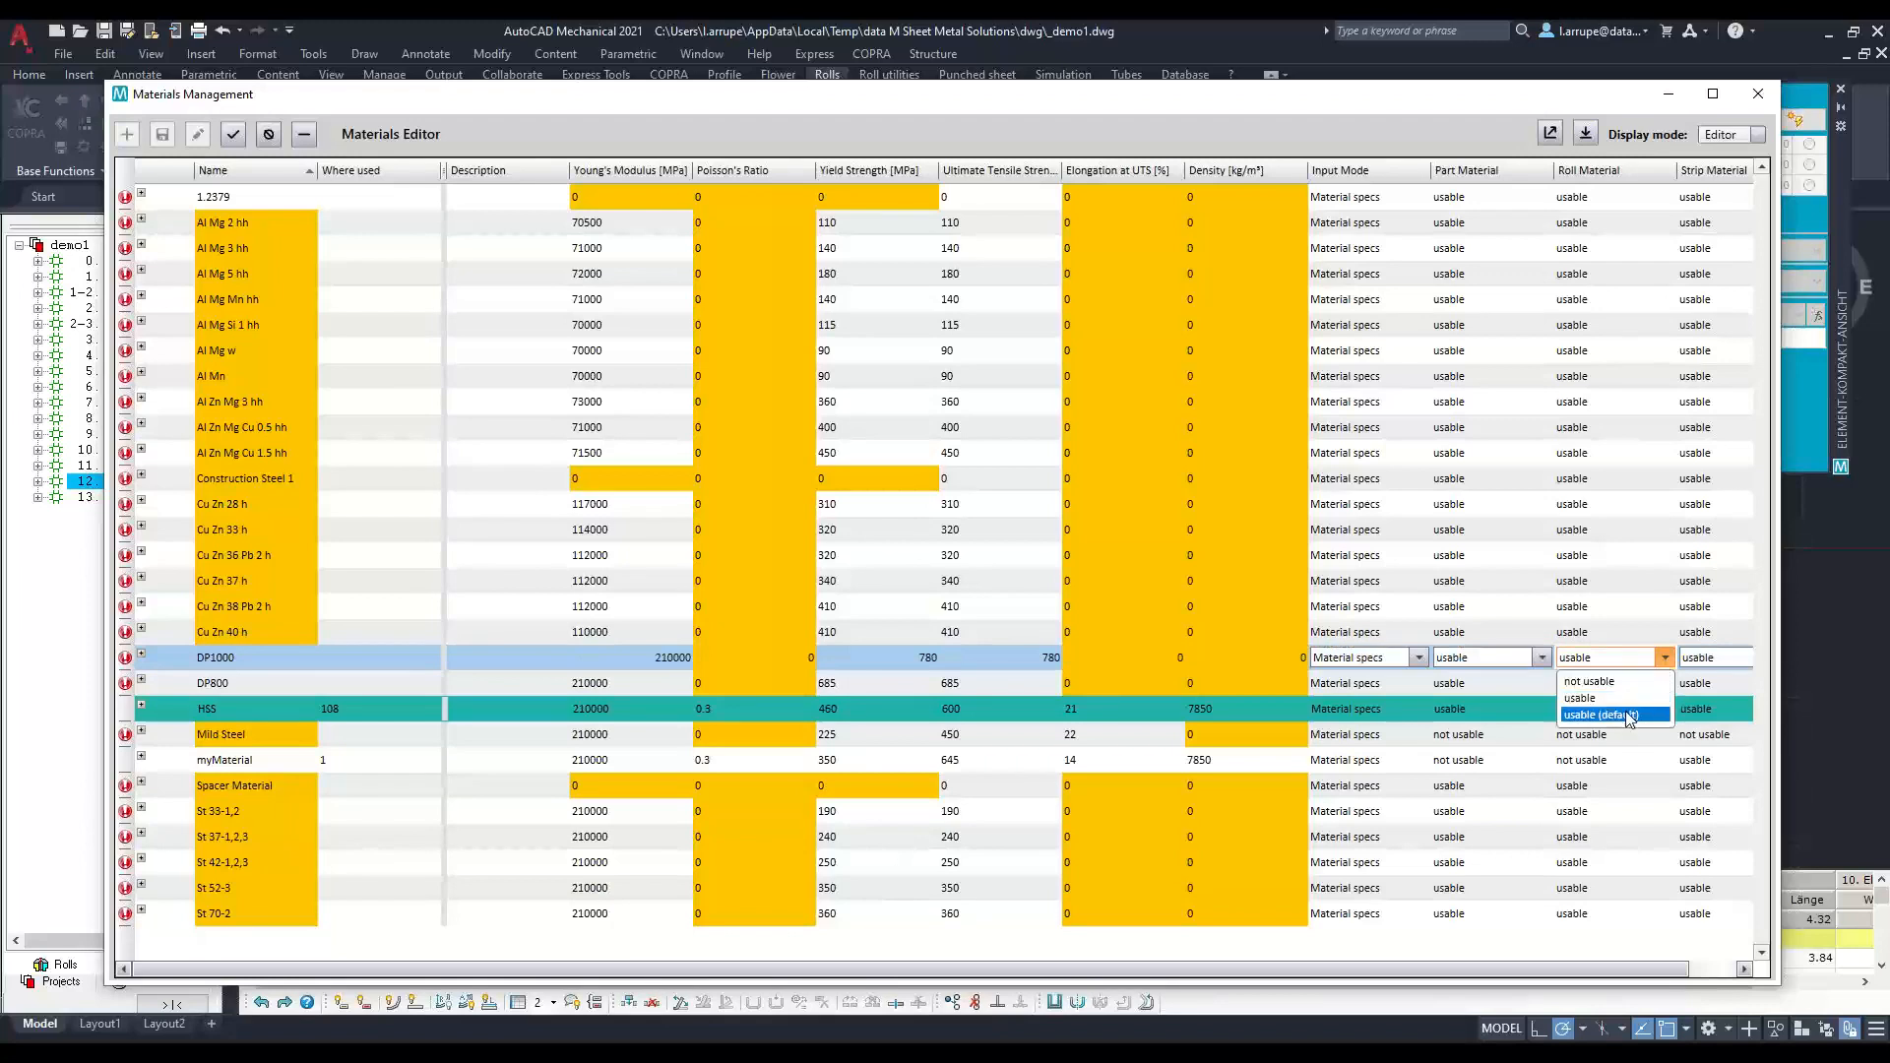
{"action": "left_click", "coordinate": [1628, 682]}
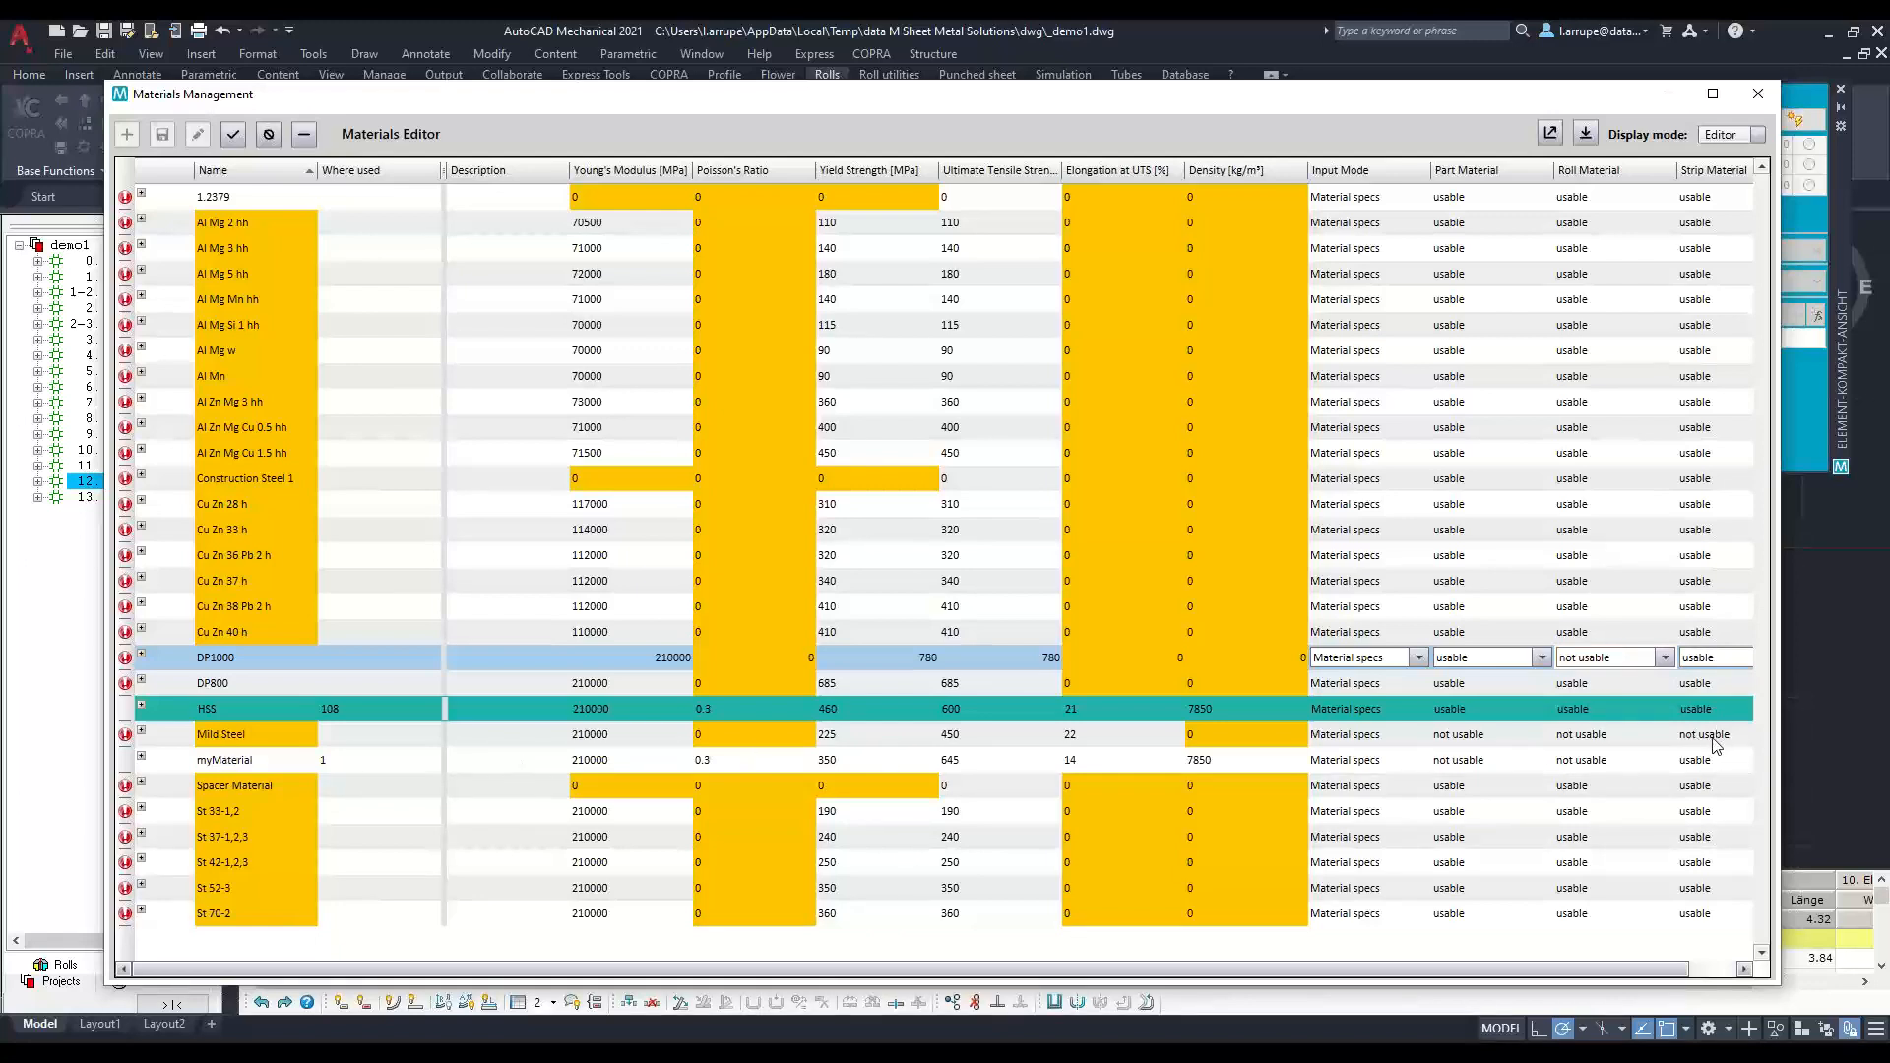
{"action": "left_click", "coordinate": [232, 134]}
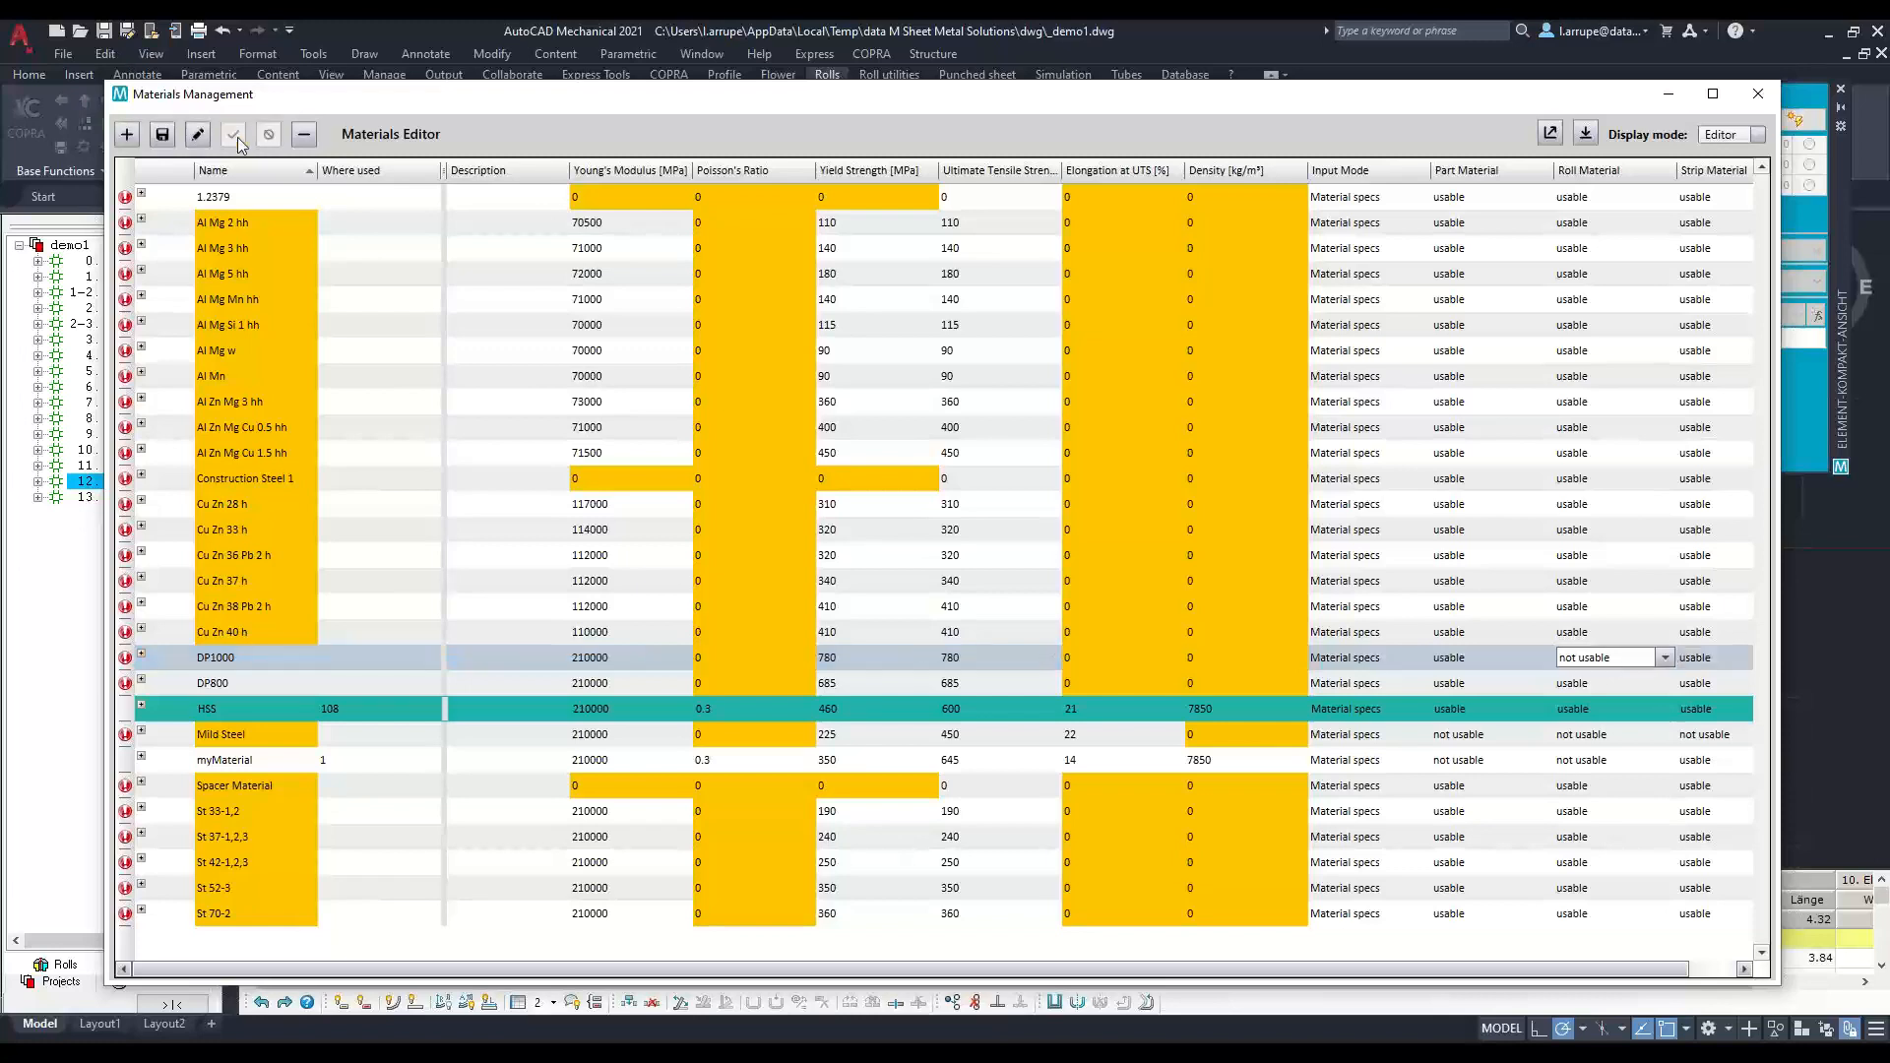
{"action": "left_click", "coordinate": [162, 135]}
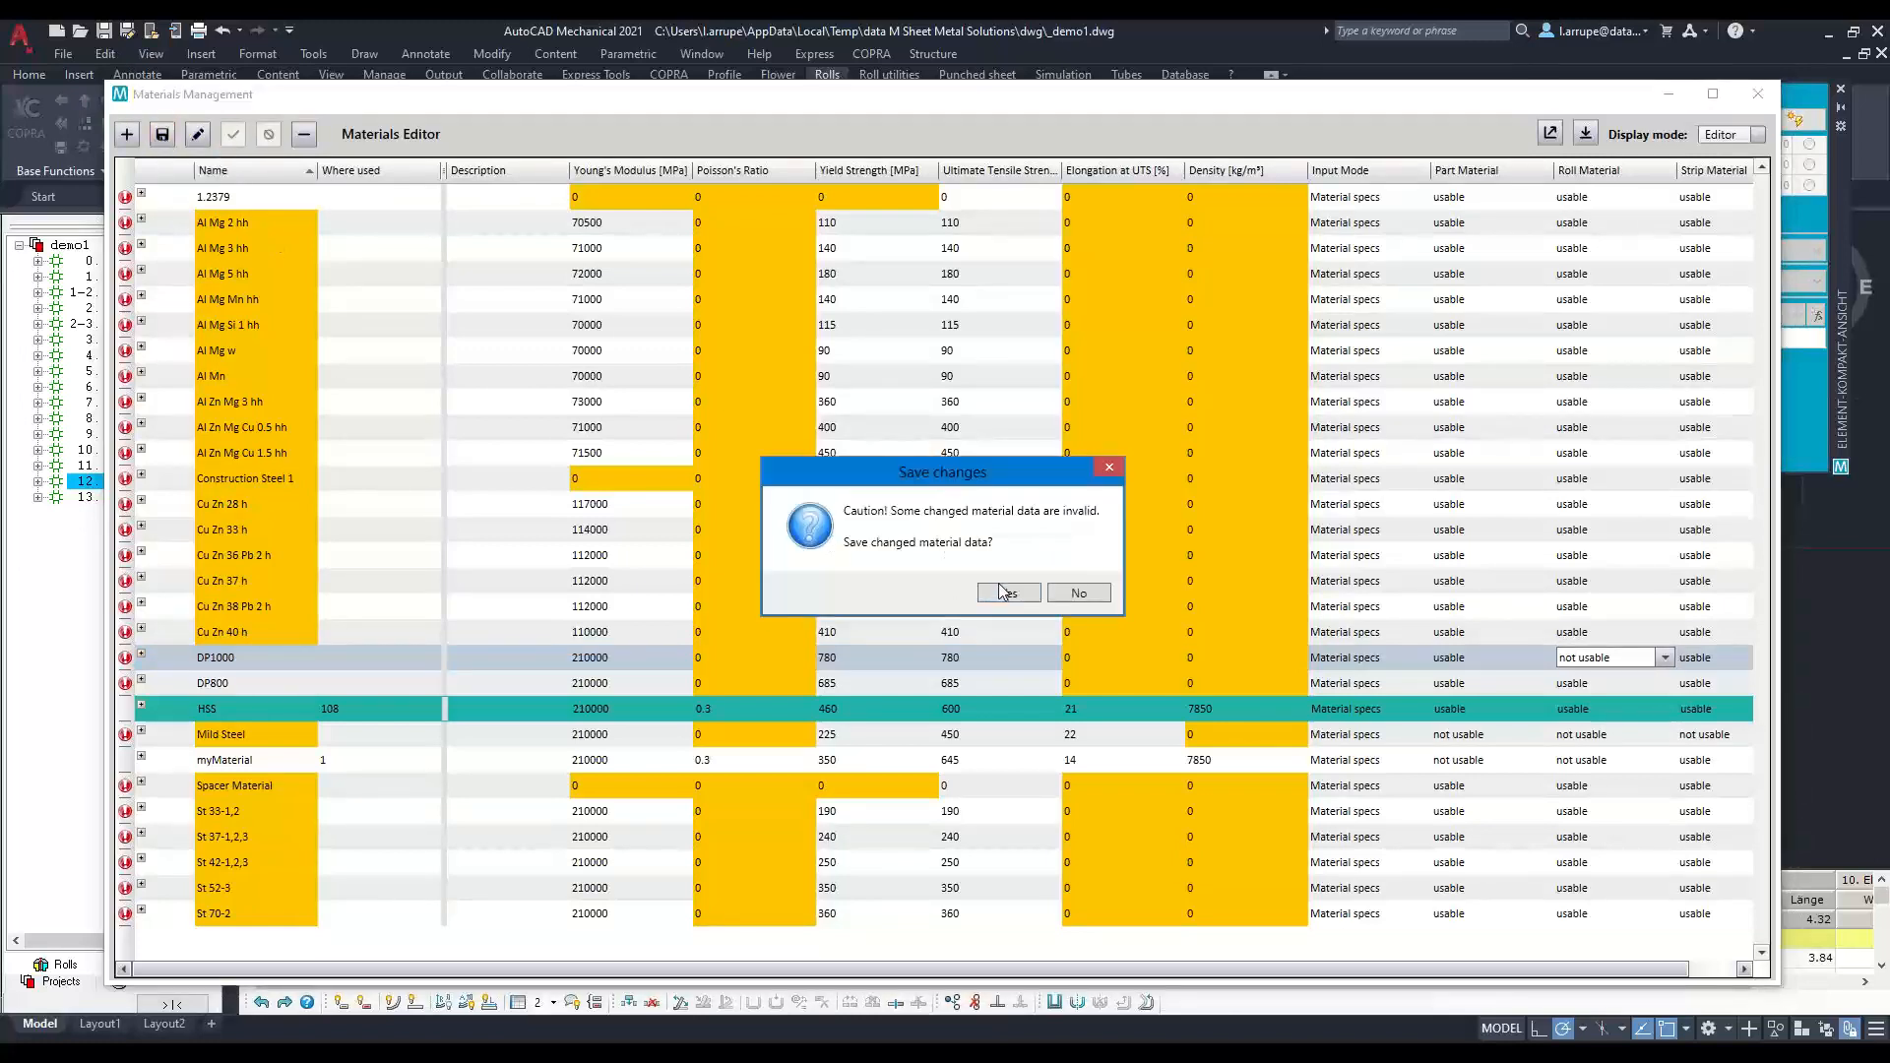
{"action": "left_click", "coordinate": [1006, 593]}
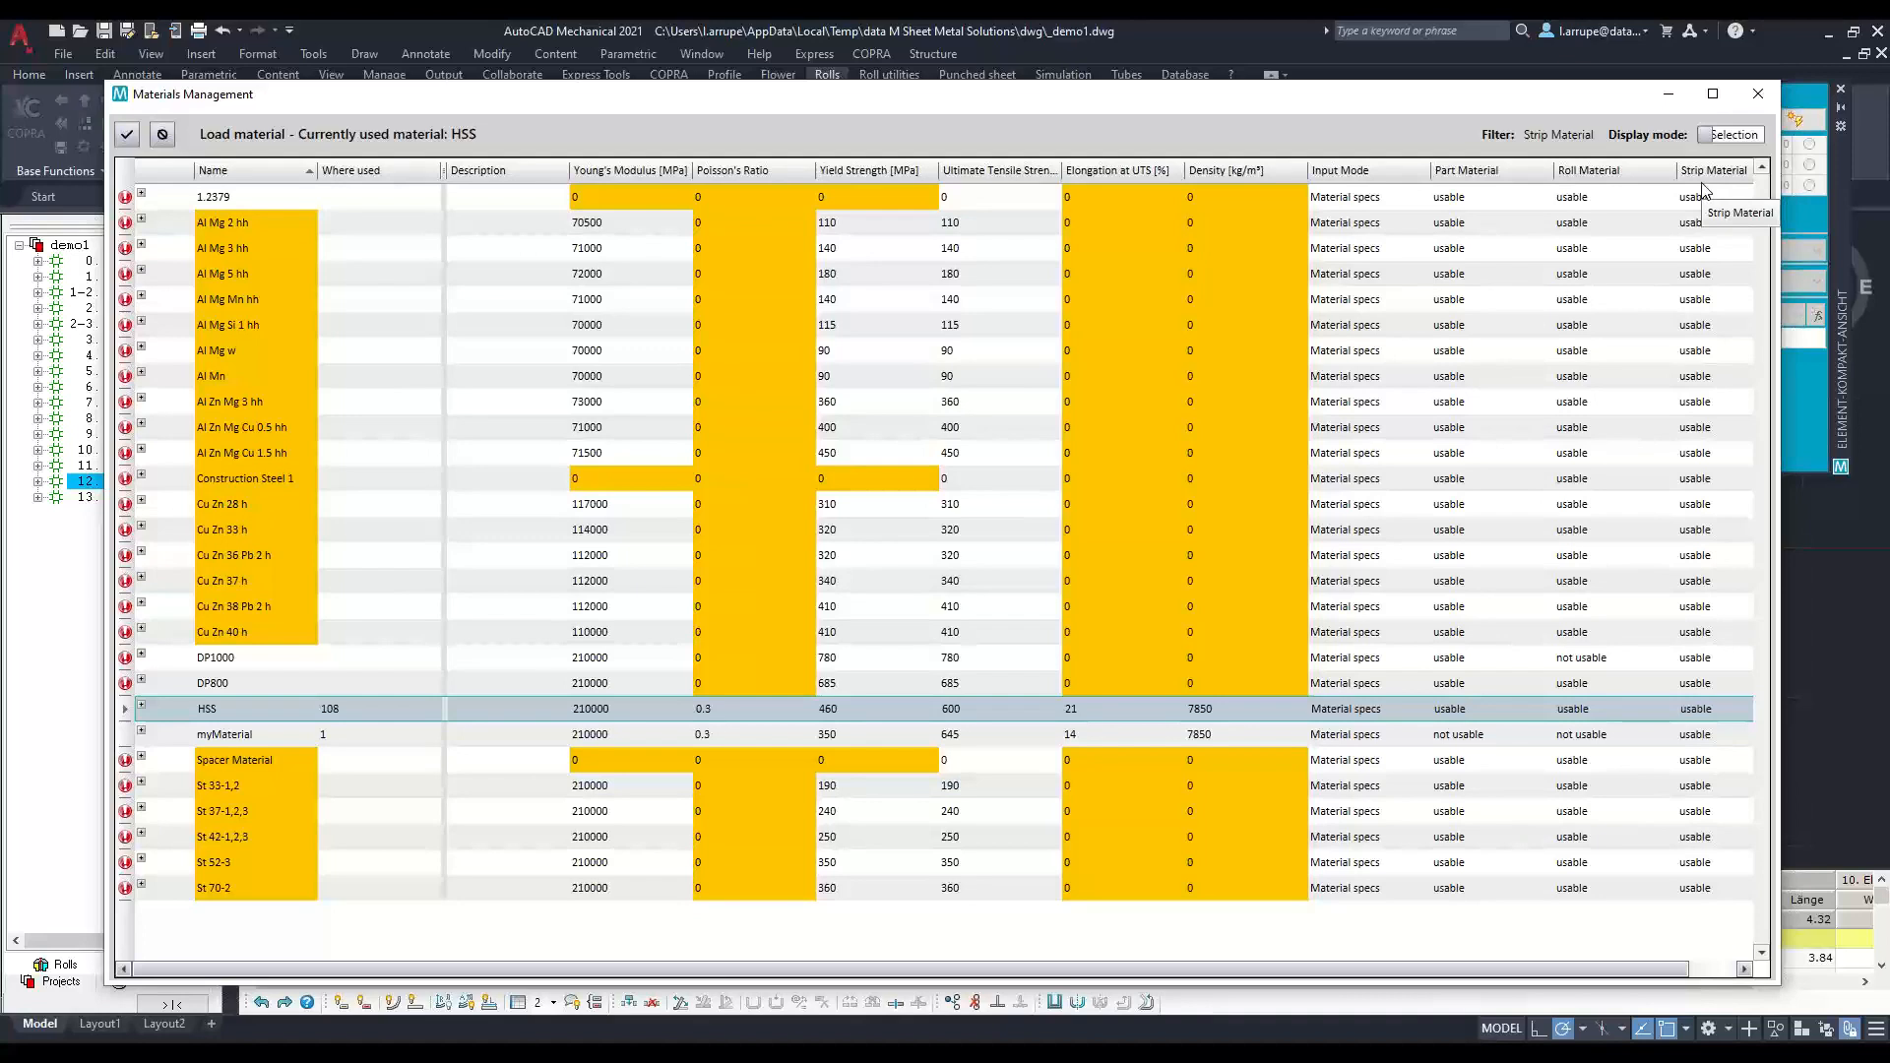
{"action": "left_click", "coordinate": [1758, 95]}
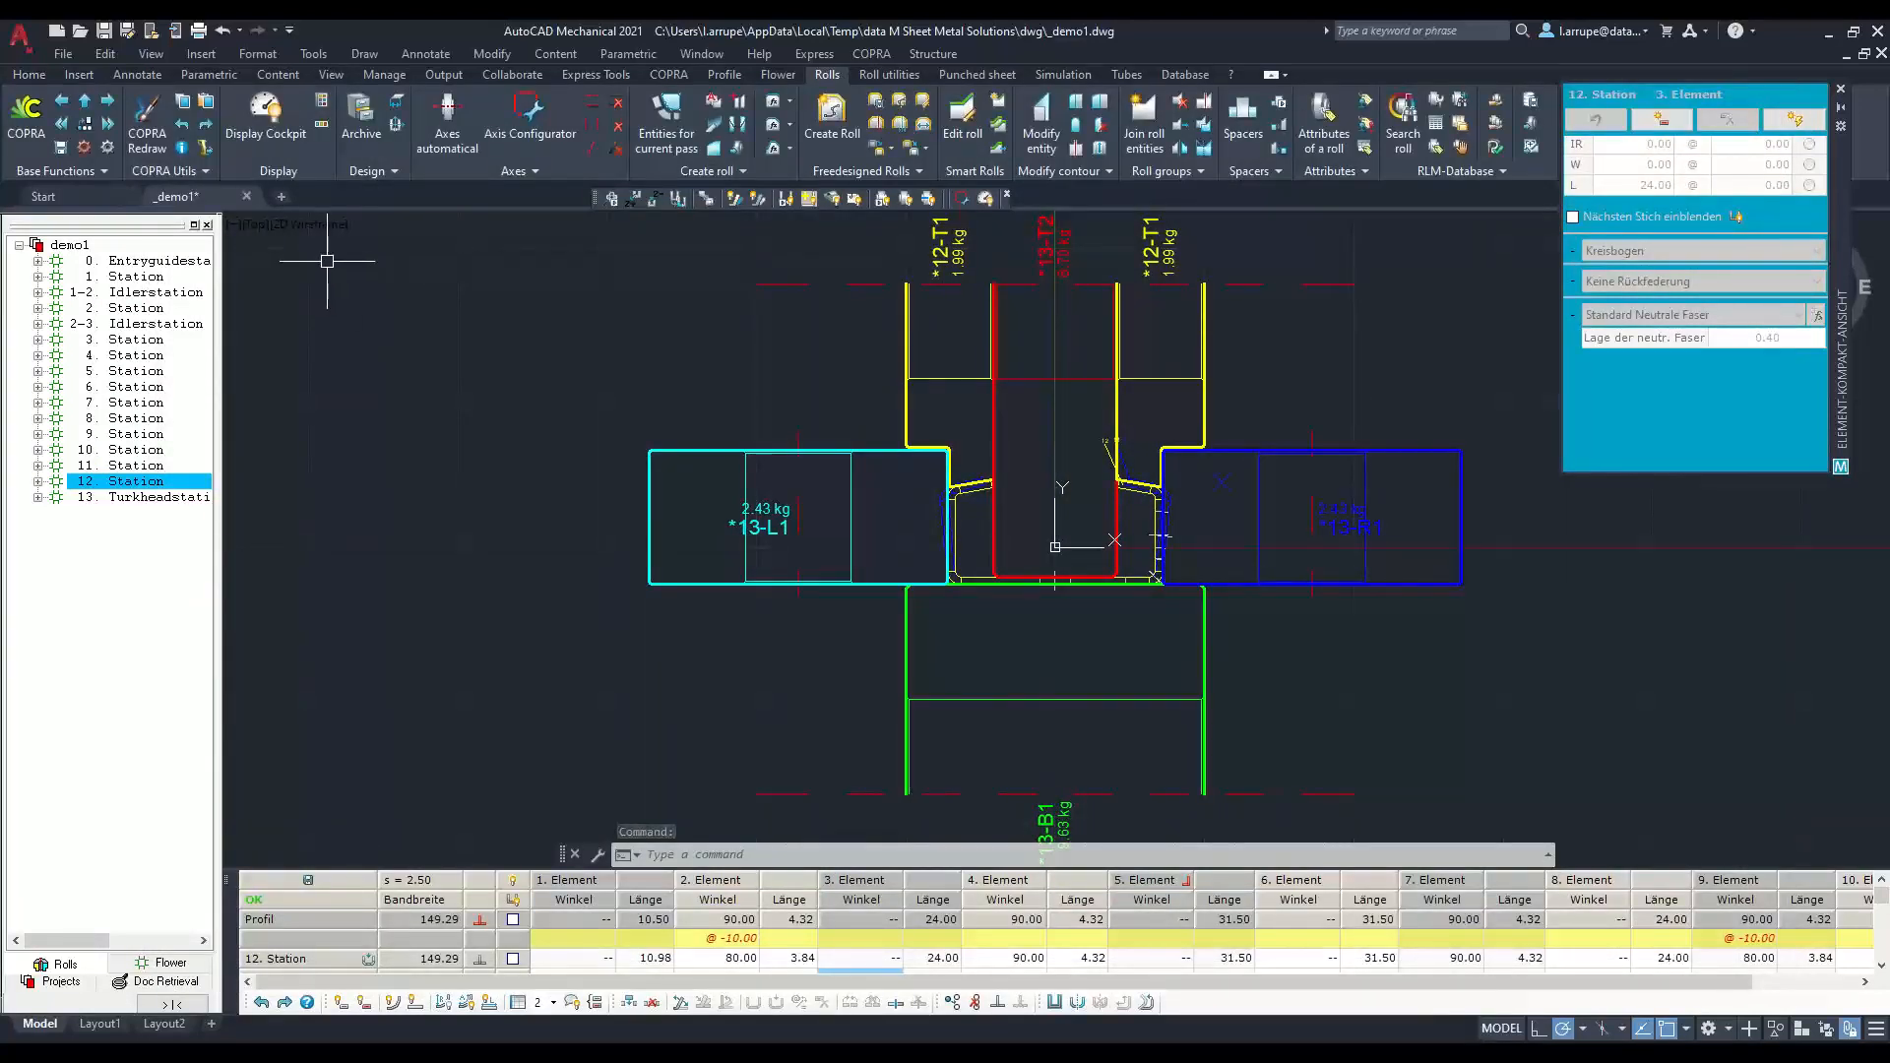
Step: Start creating a COPRA project named test in the CRF 2020 Webinar project folder
{"action": "left_click", "coordinate": [61, 981]}
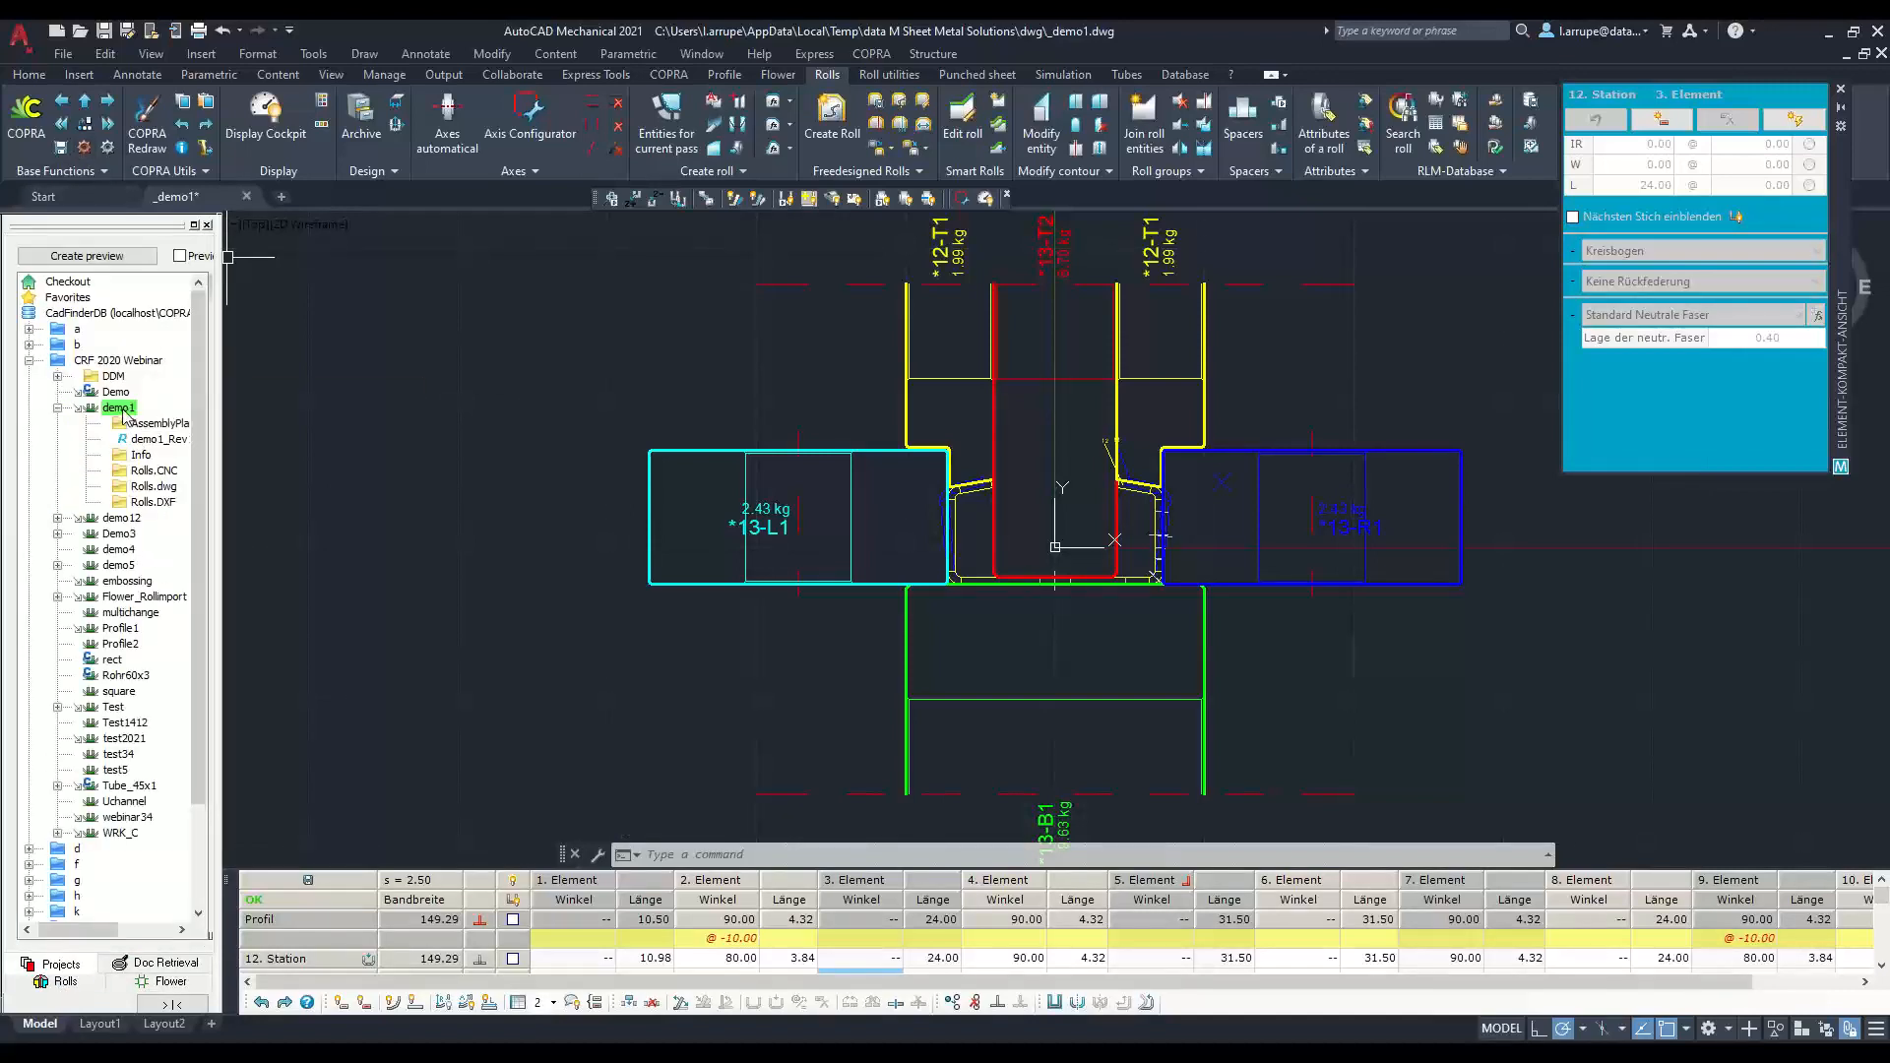
{"action": "right_click", "coordinate": [116, 363]}
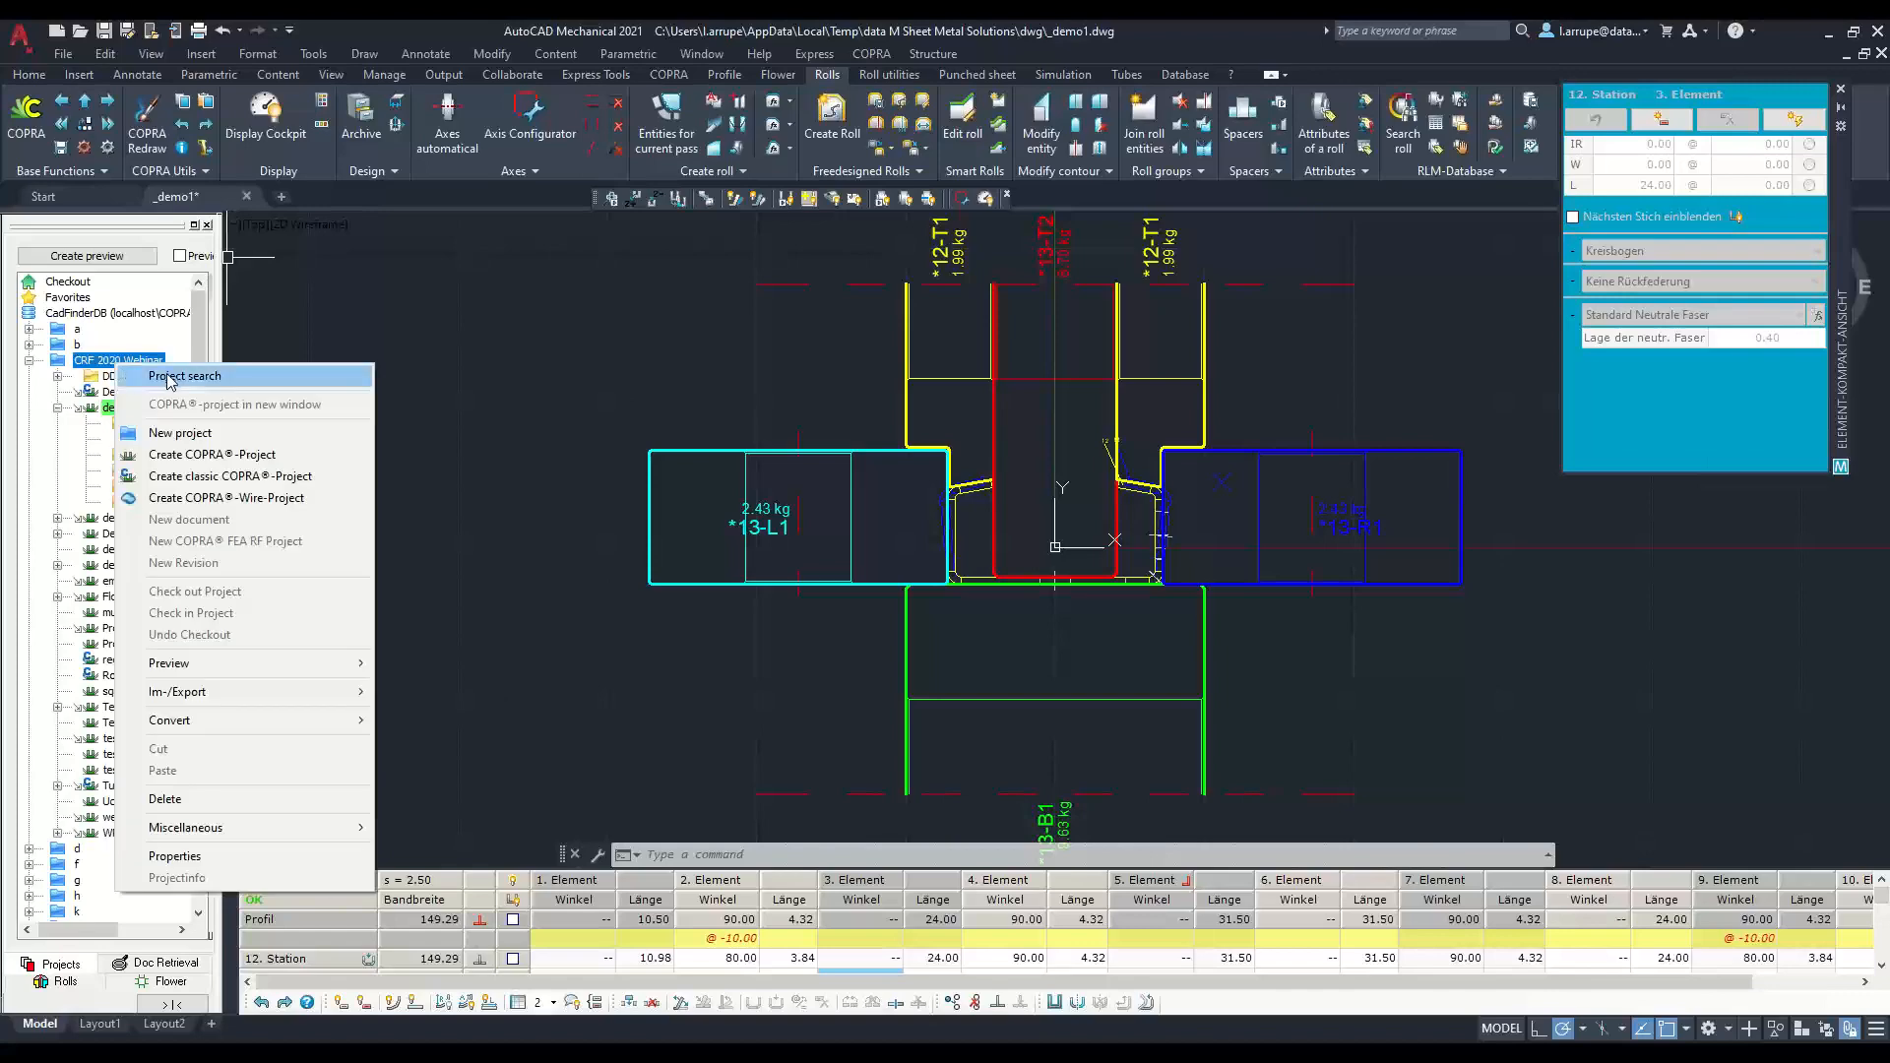
{"action": "left_click", "coordinate": [198, 458]}
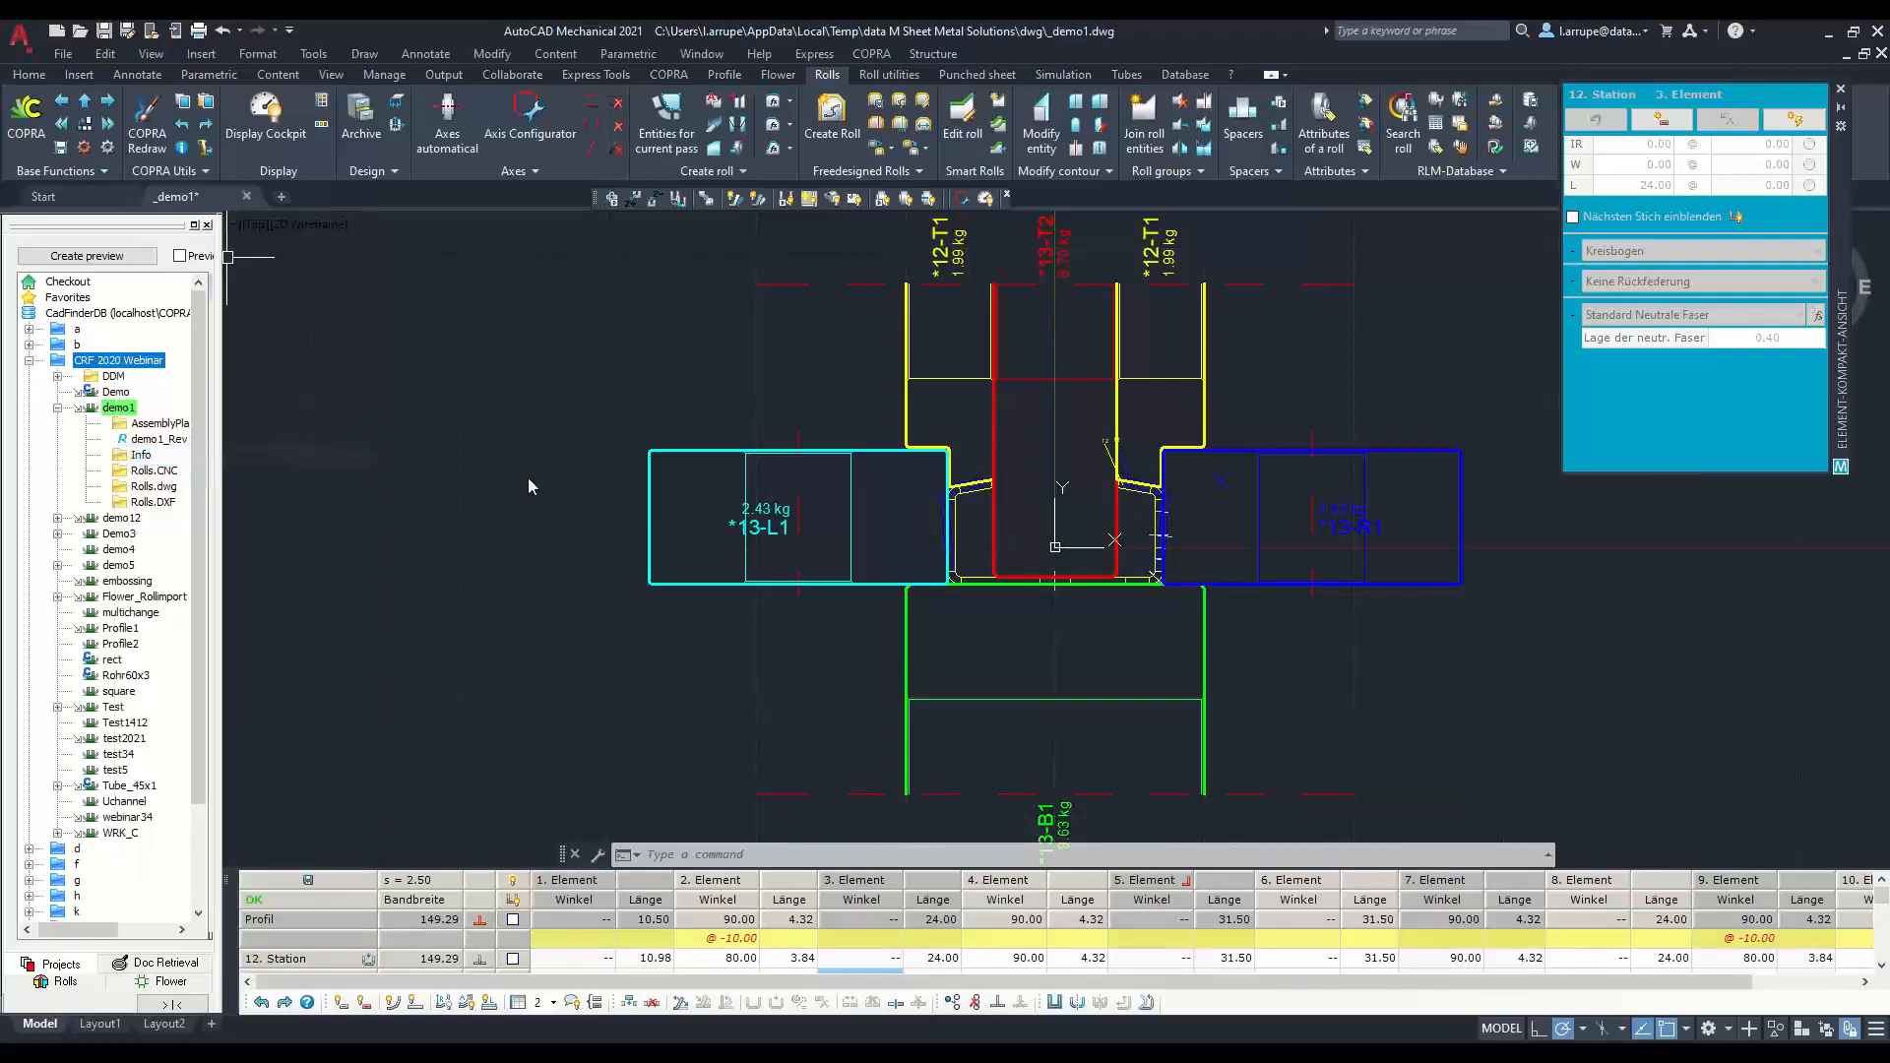
{"action": "type", "text": "test"}
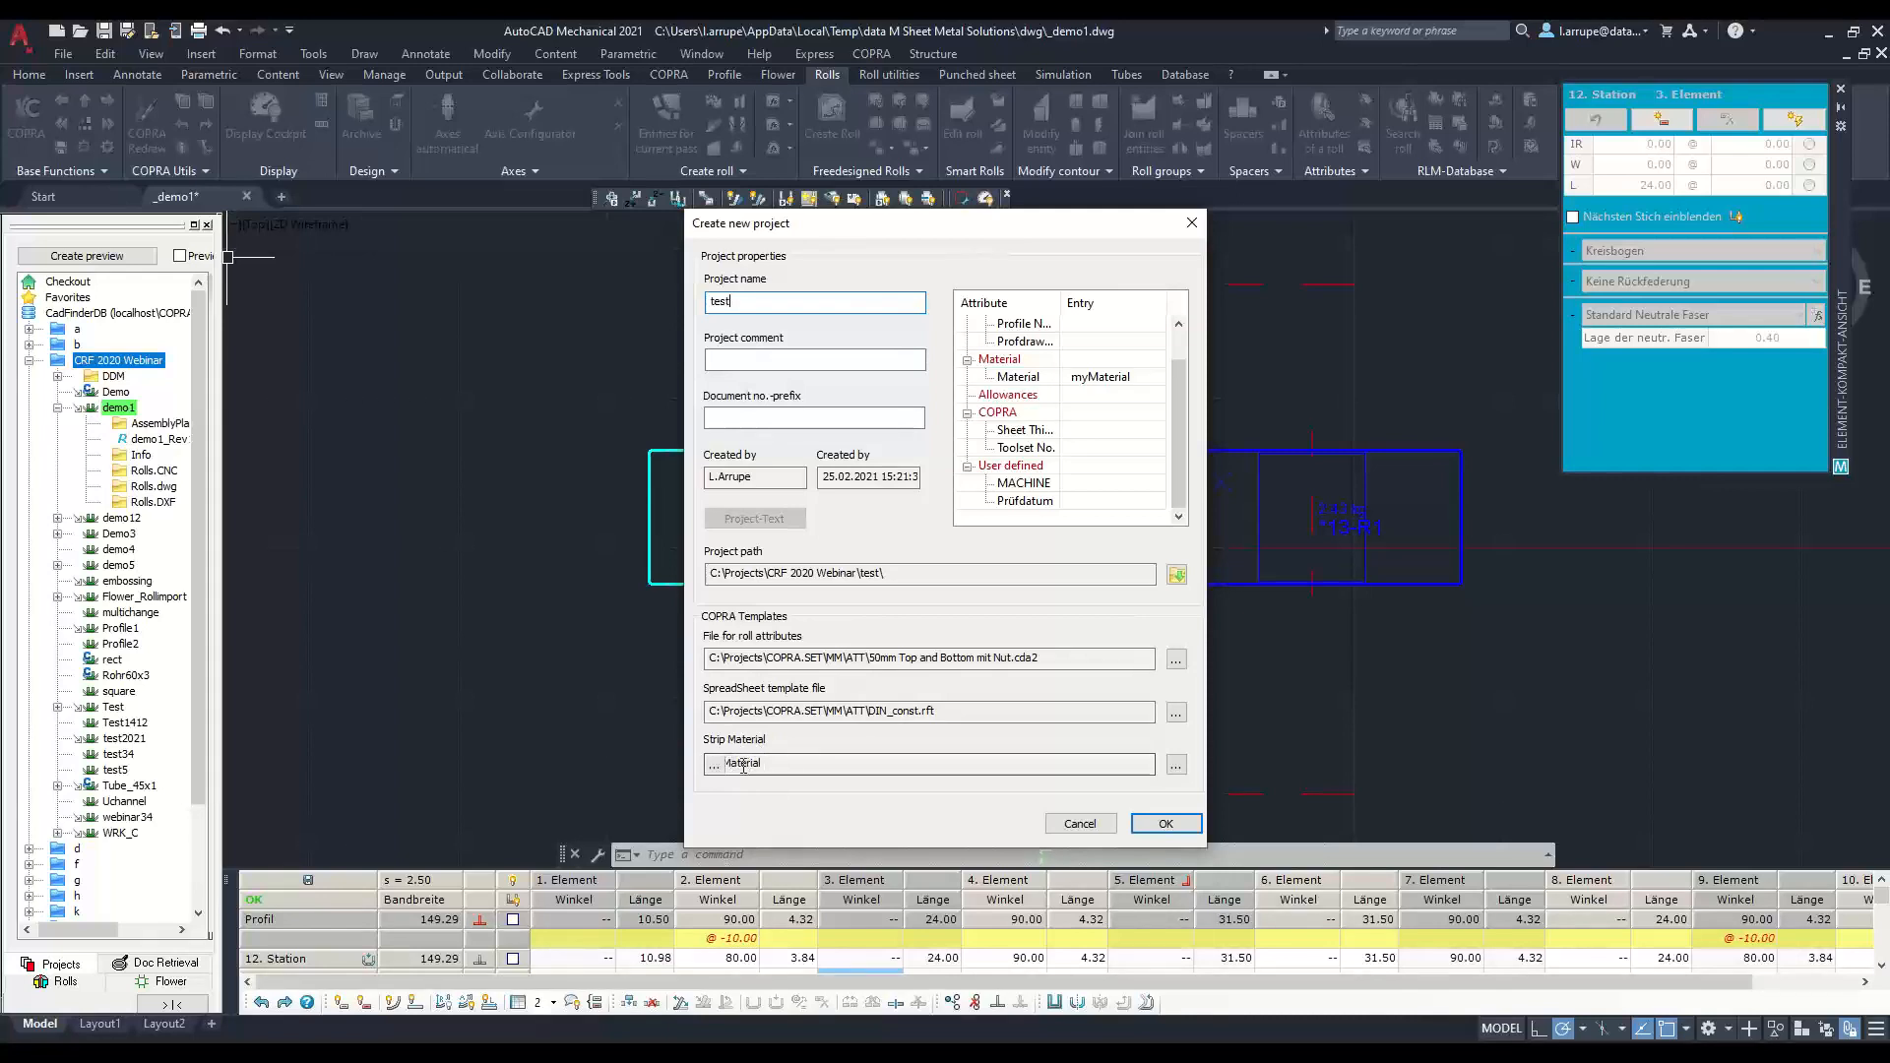
Step: Choose DP1000 as the new project's strip material, and cancel the project creation
{"action": "left_click", "coordinate": [1177, 765]}
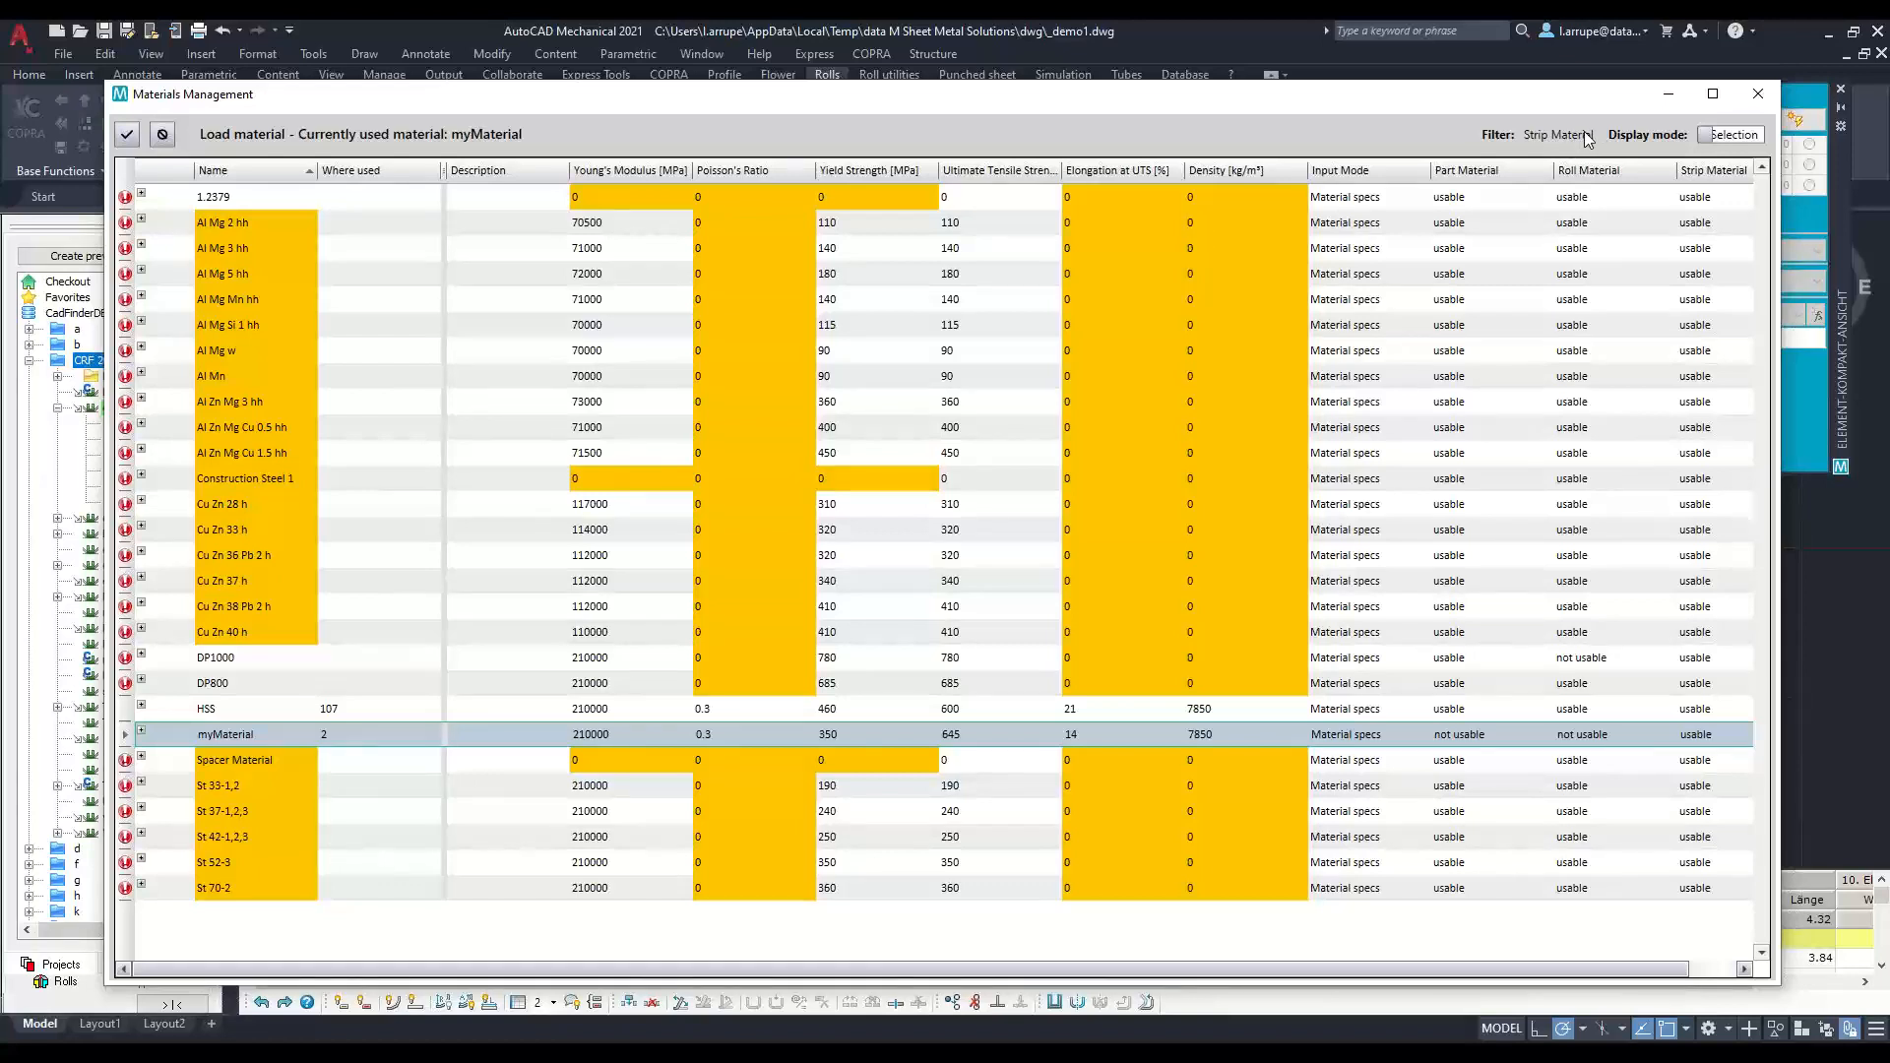
{"action": "left_click", "coordinate": [236, 659]}
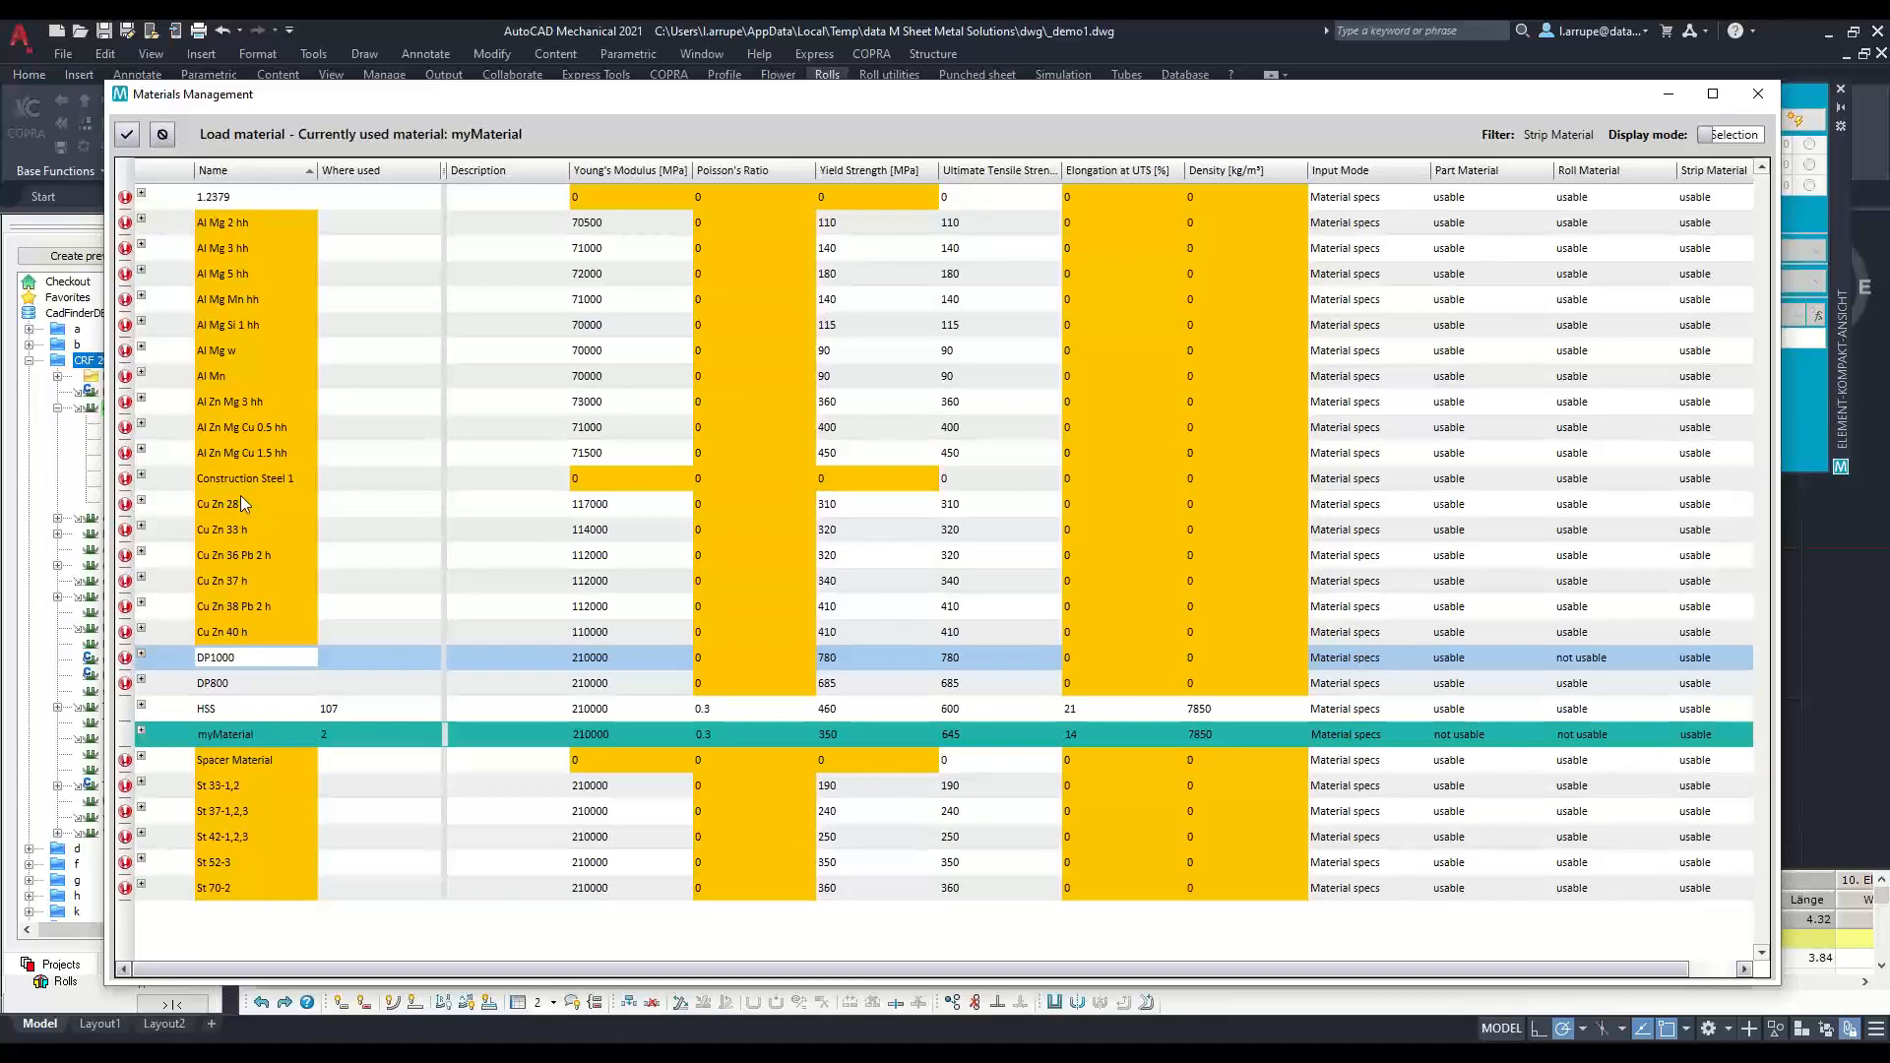
{"action": "left_click", "coordinate": [129, 137]}
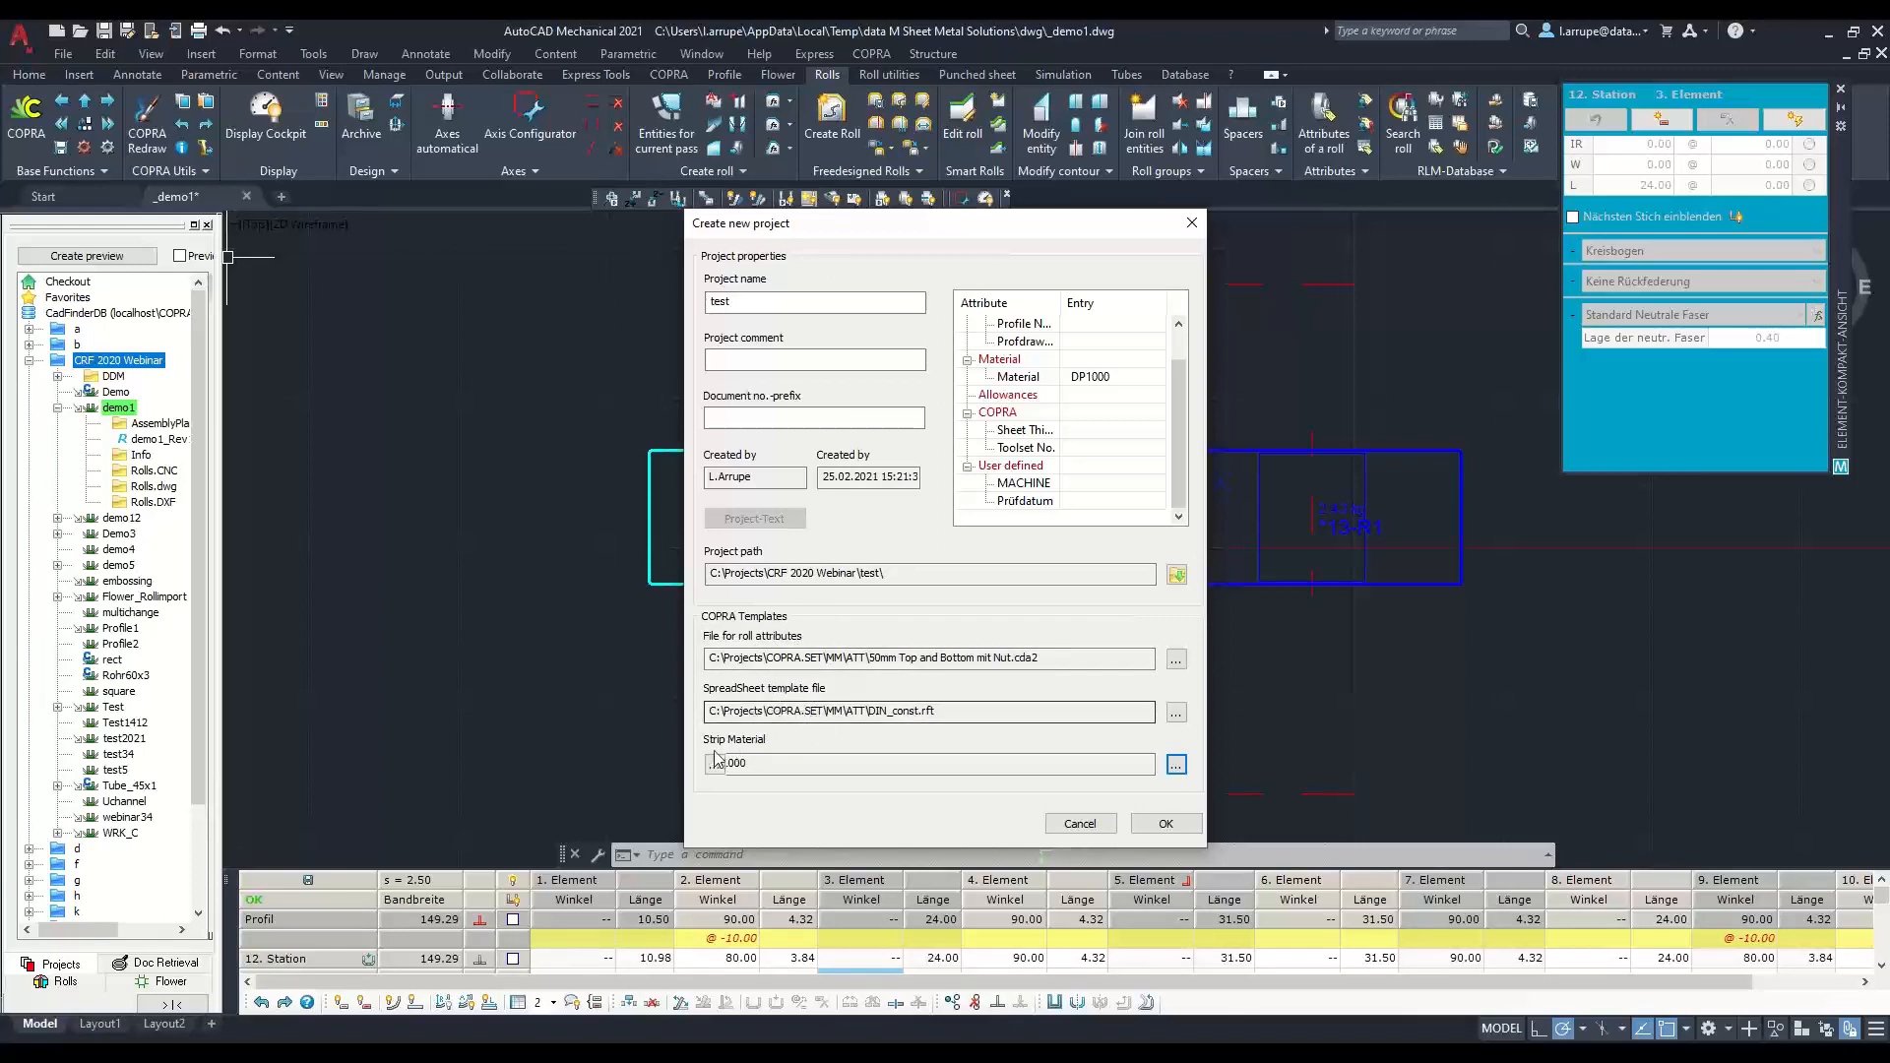
{"action": "left_click", "coordinate": [1078, 824]}
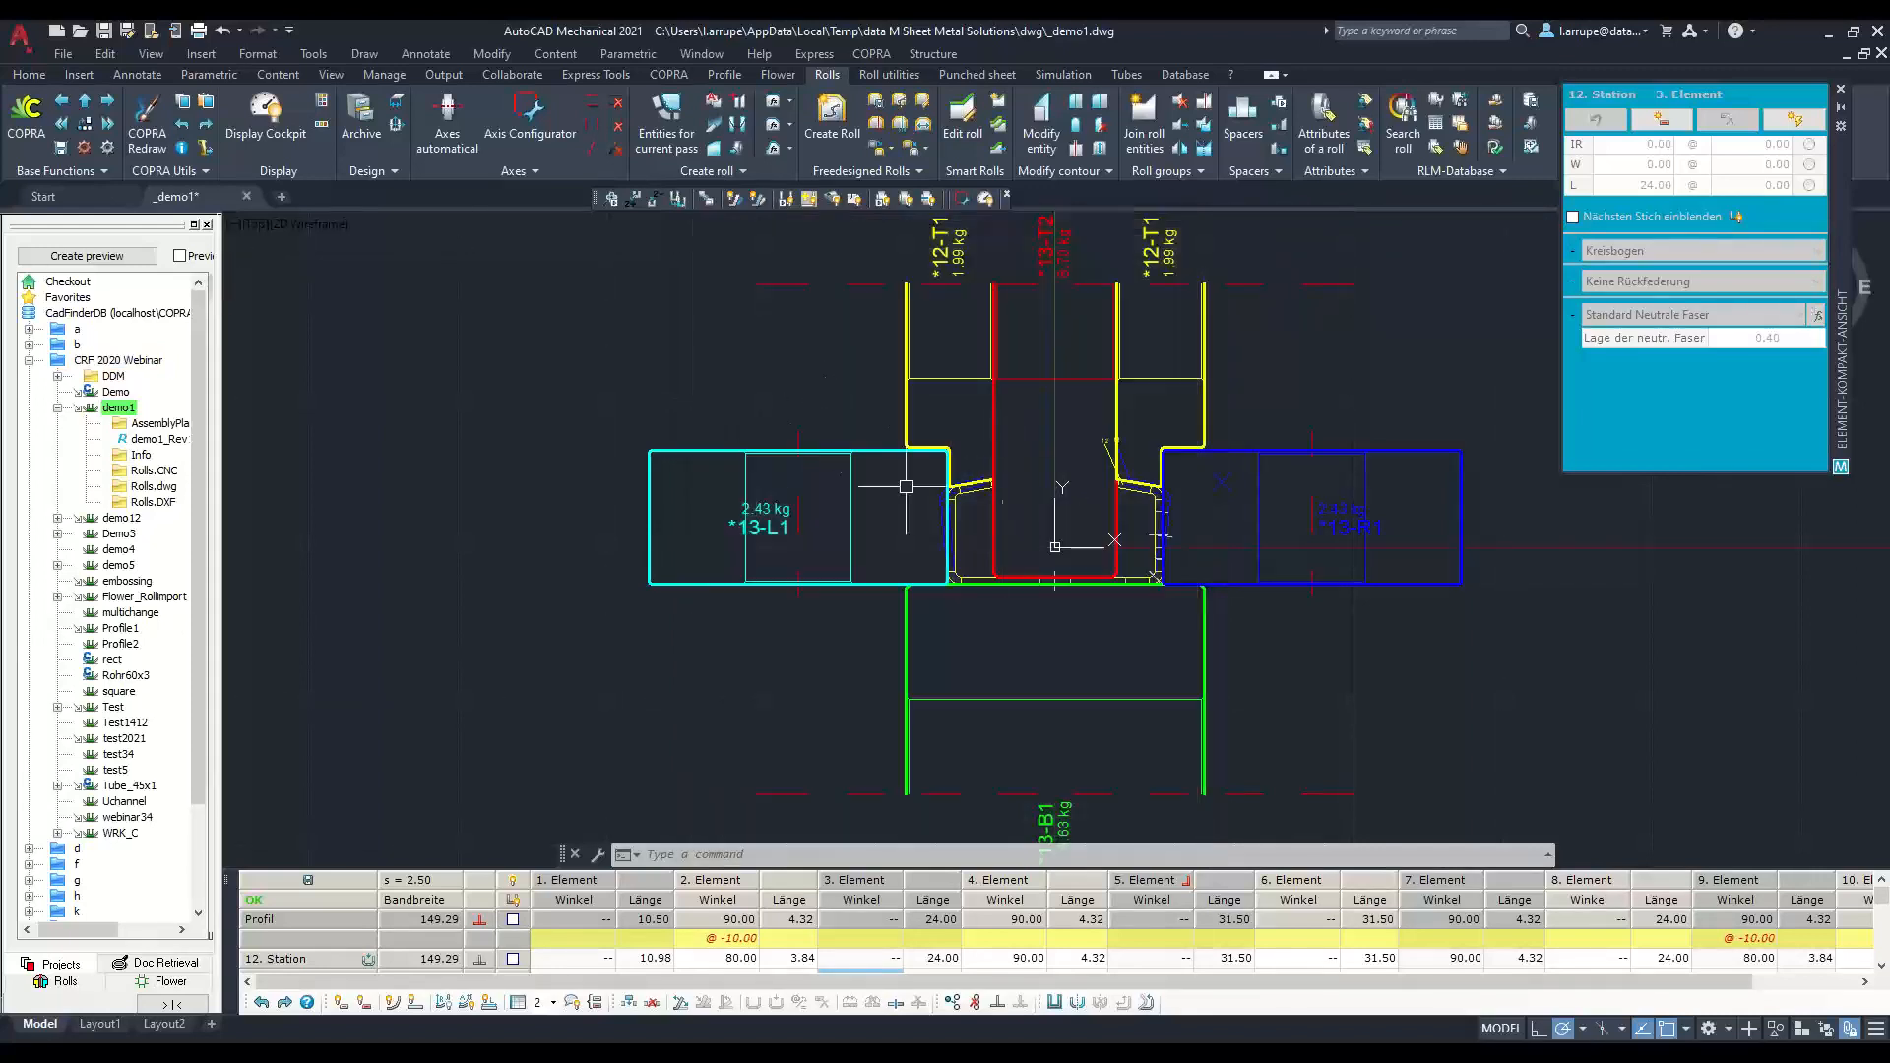
Step: Examine the coil material selection in the strain simulation's calculation parameters from a new drawing, and close it without saving
{"action": "left_click", "coordinate": [282, 197]}
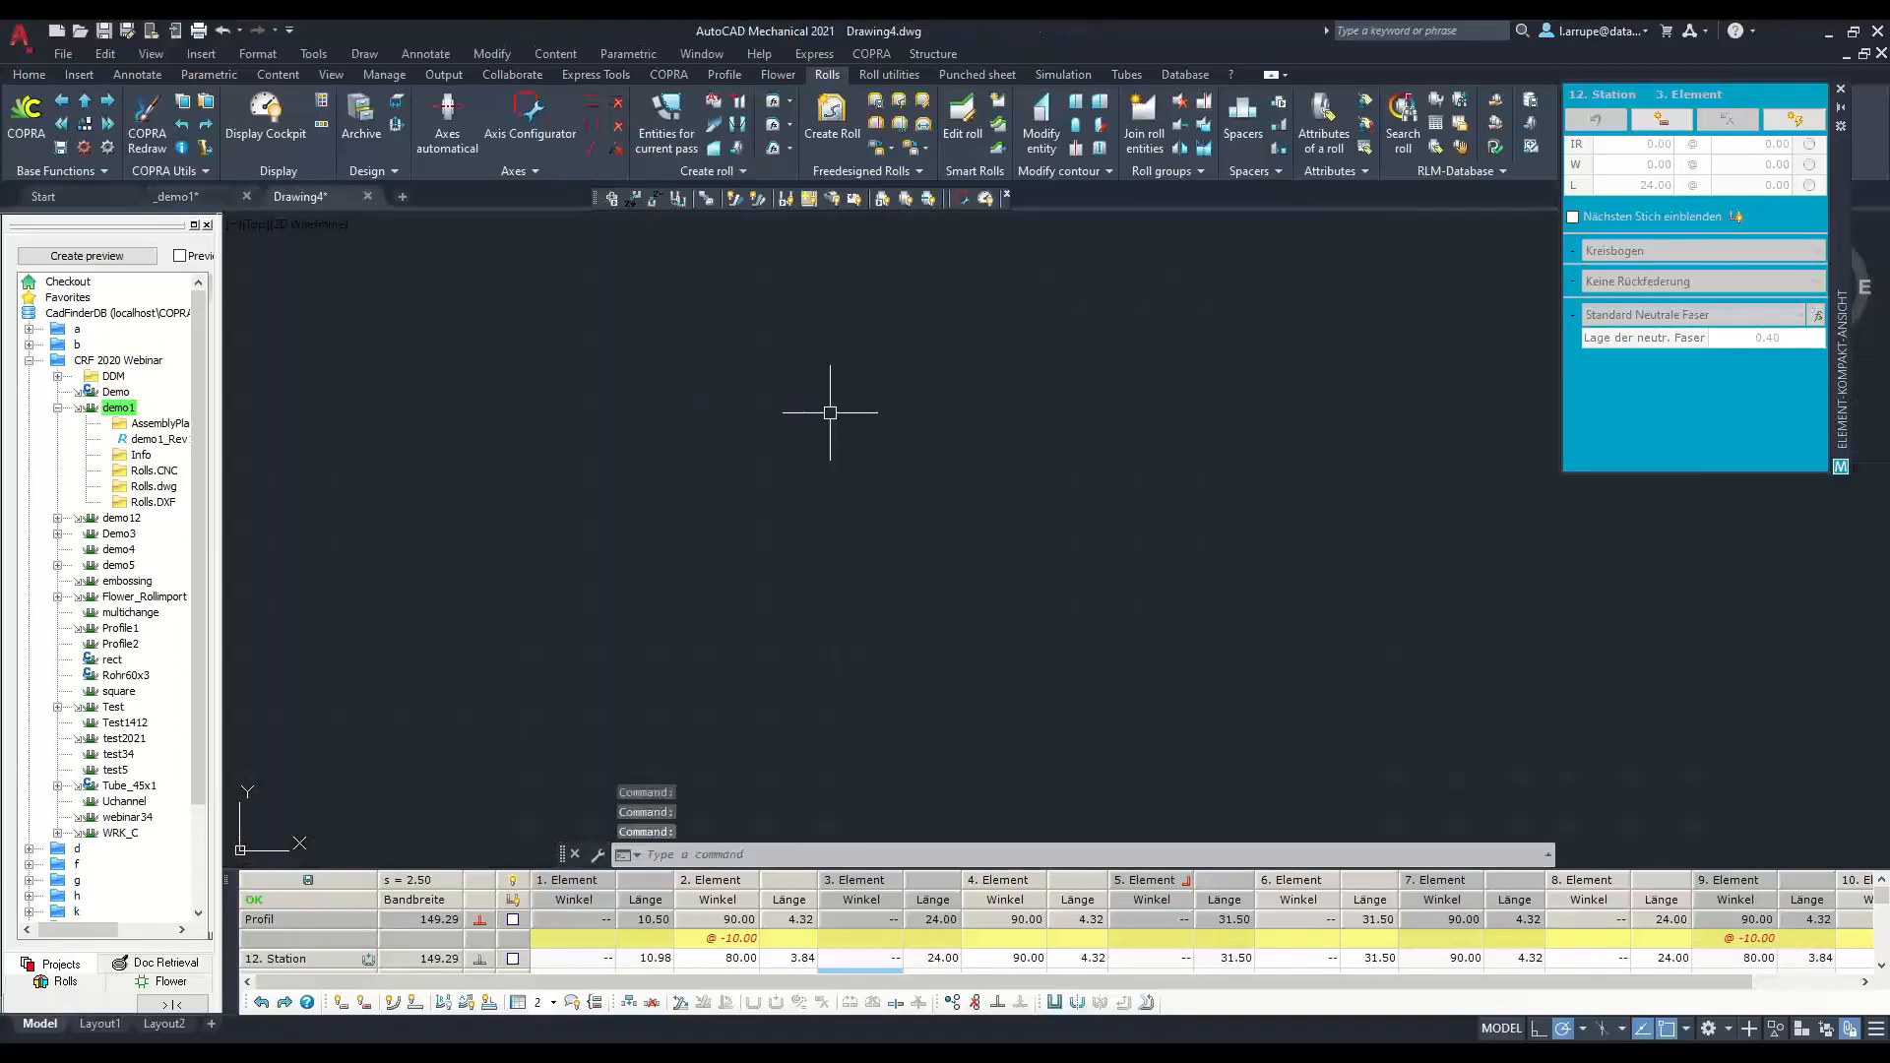
{"action": "left_click", "coordinate": [1063, 75]}
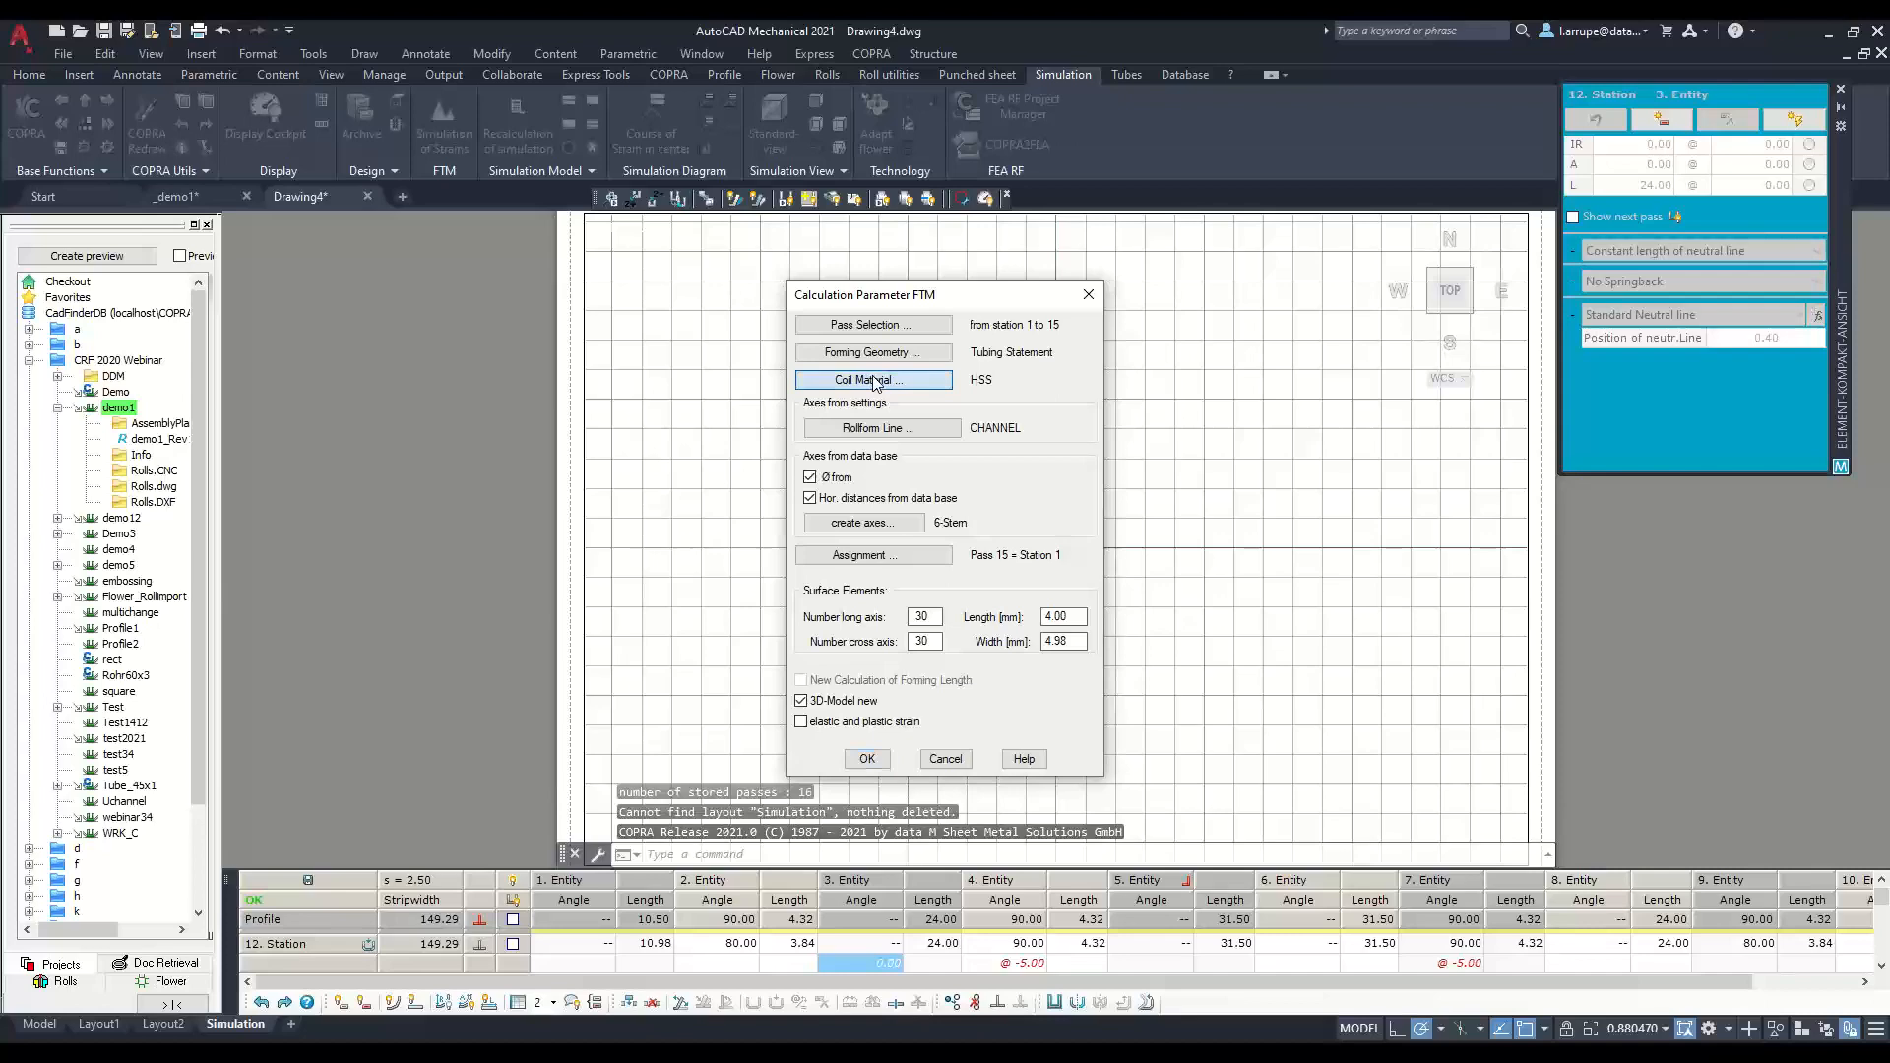
{"action": "left_click", "coordinate": [872, 380]}
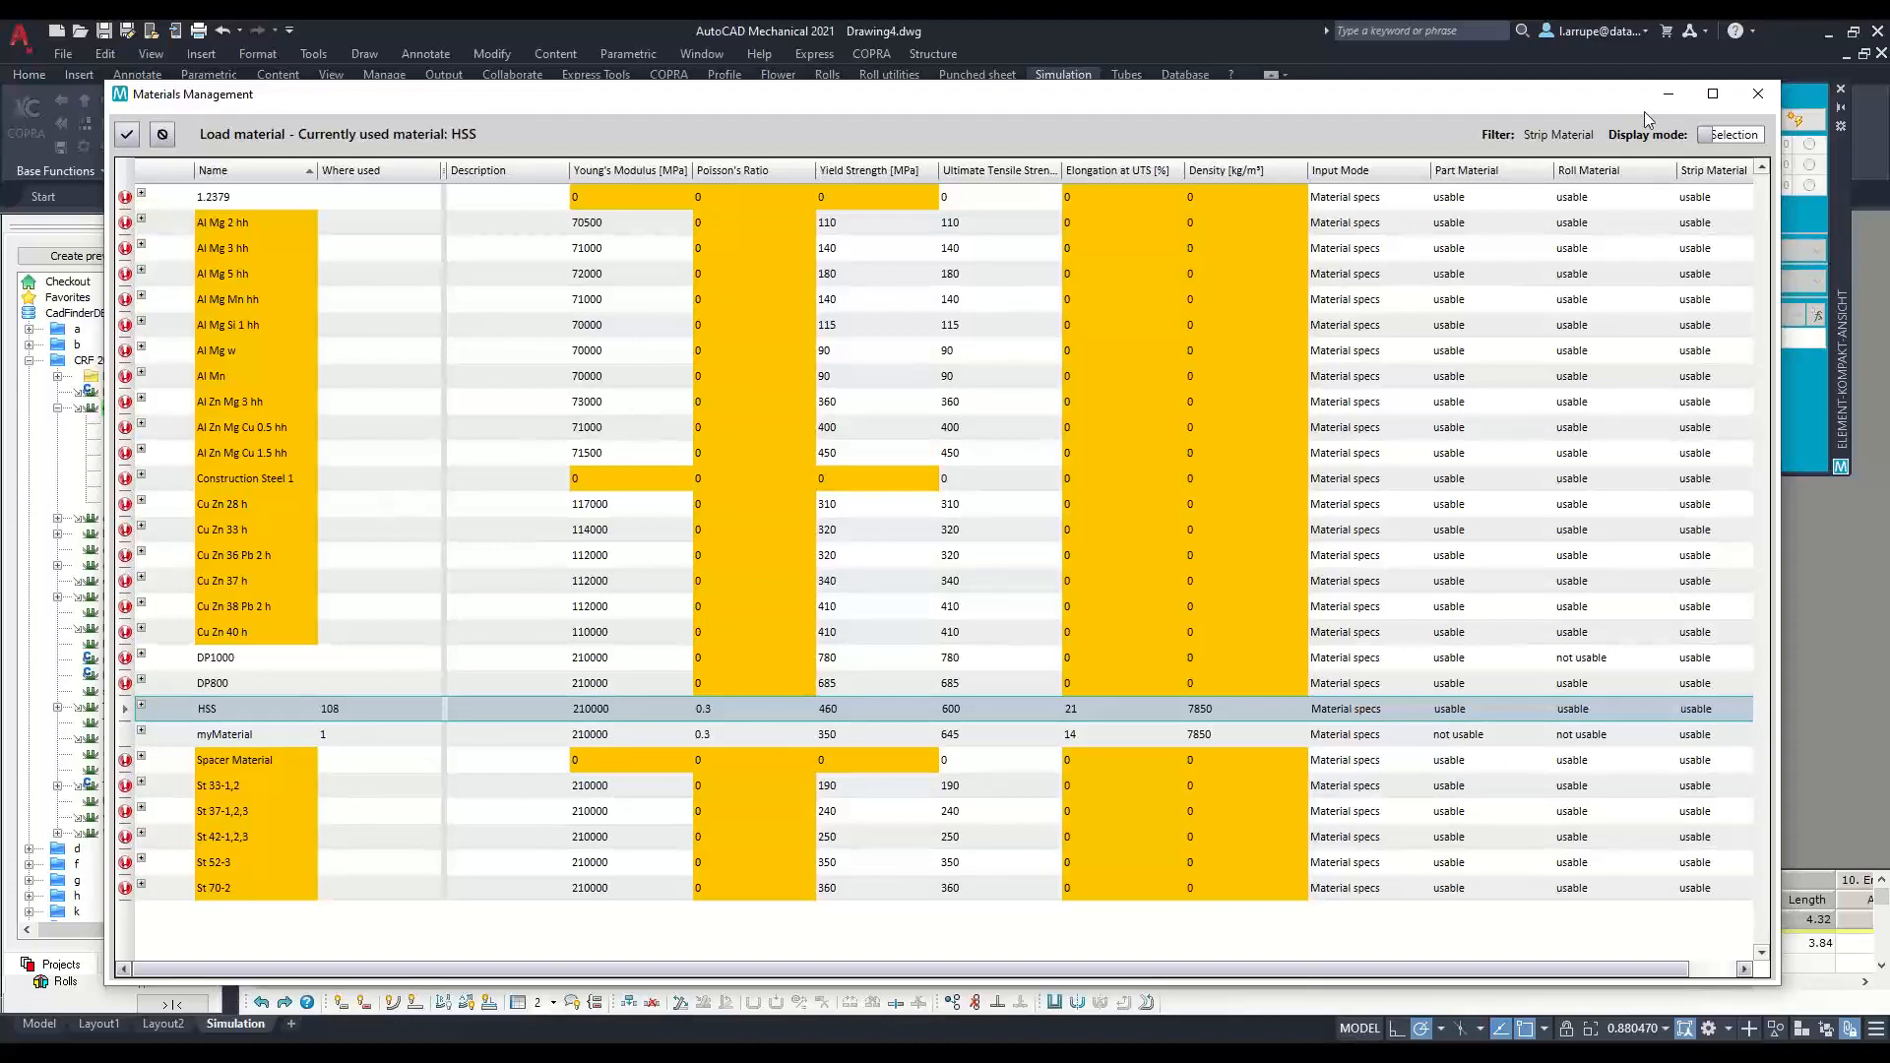
{"action": "left_click", "coordinate": [1758, 95]}
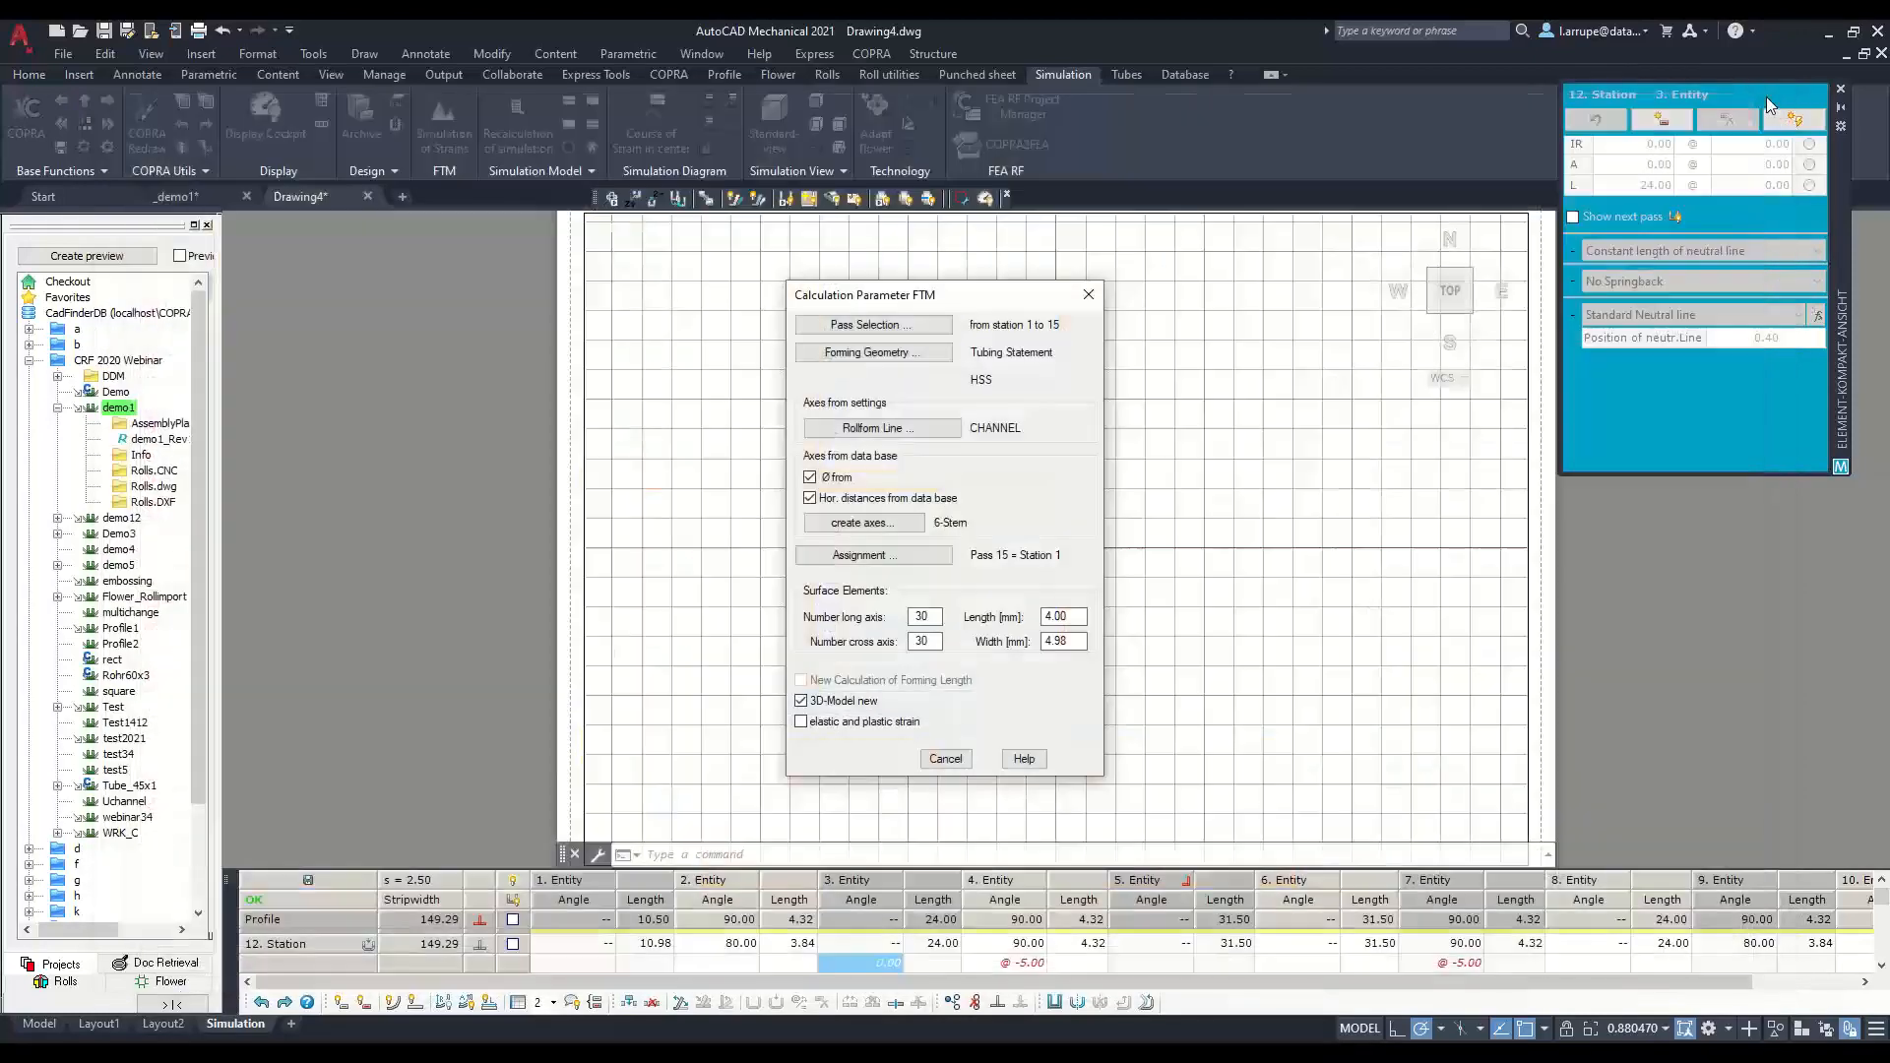
{"action": "left_click", "coordinate": [1088, 295]}
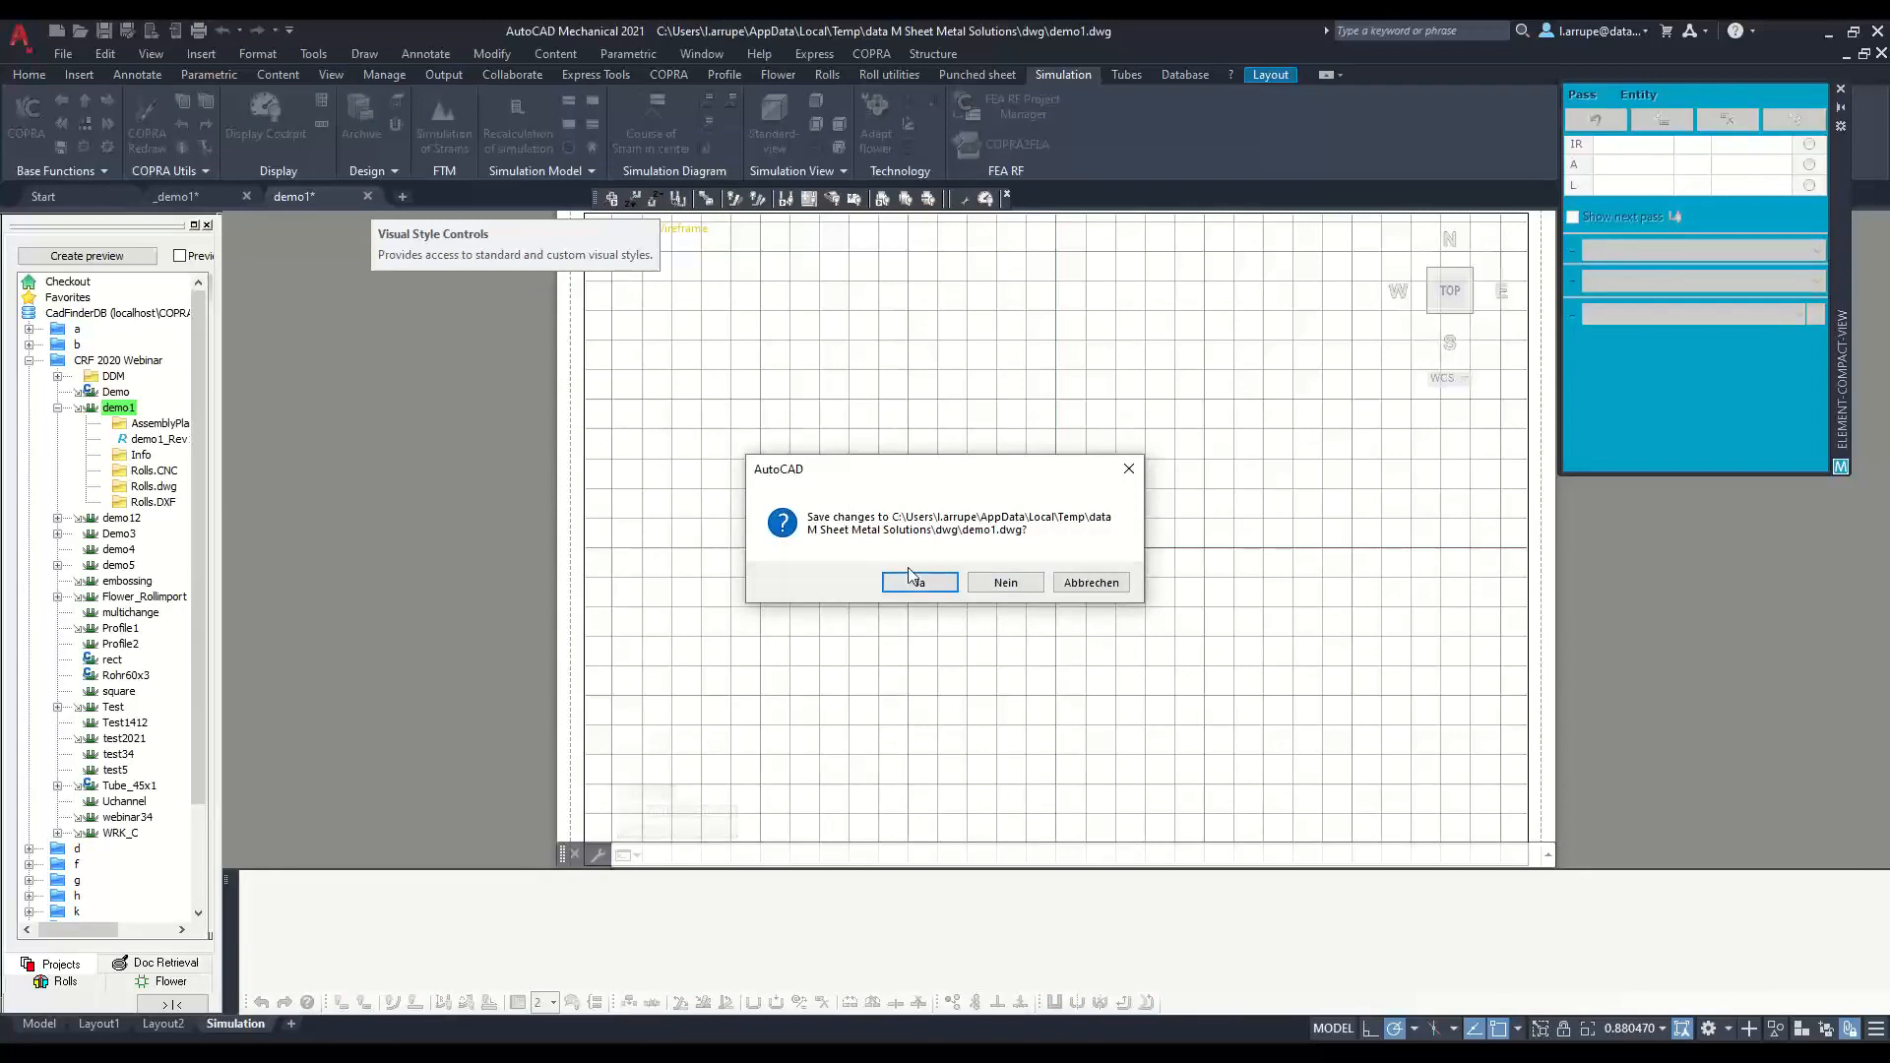
{"action": "left_click", "coordinate": [1001, 586]}
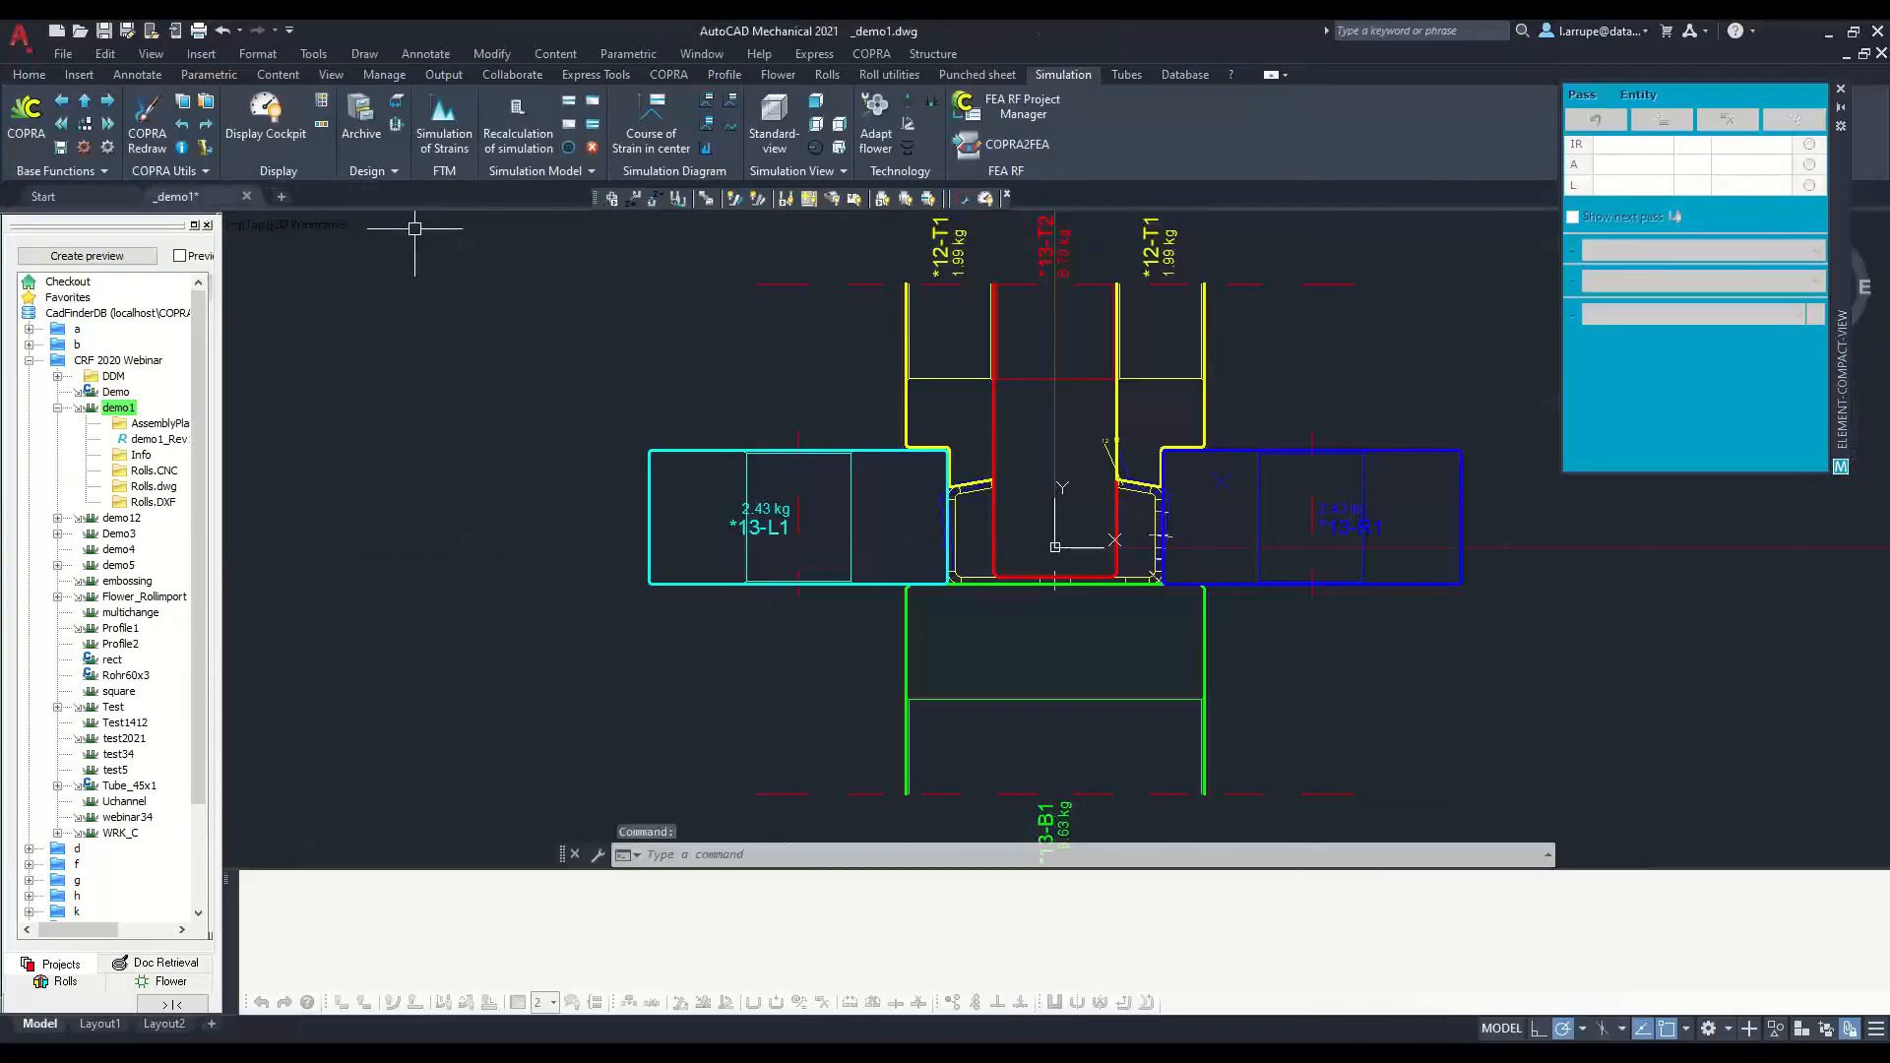
Step: Open the roll attributes of side roll 13-L1 and select its material attribute
{"action": "left_click", "coordinate": [868, 75]}
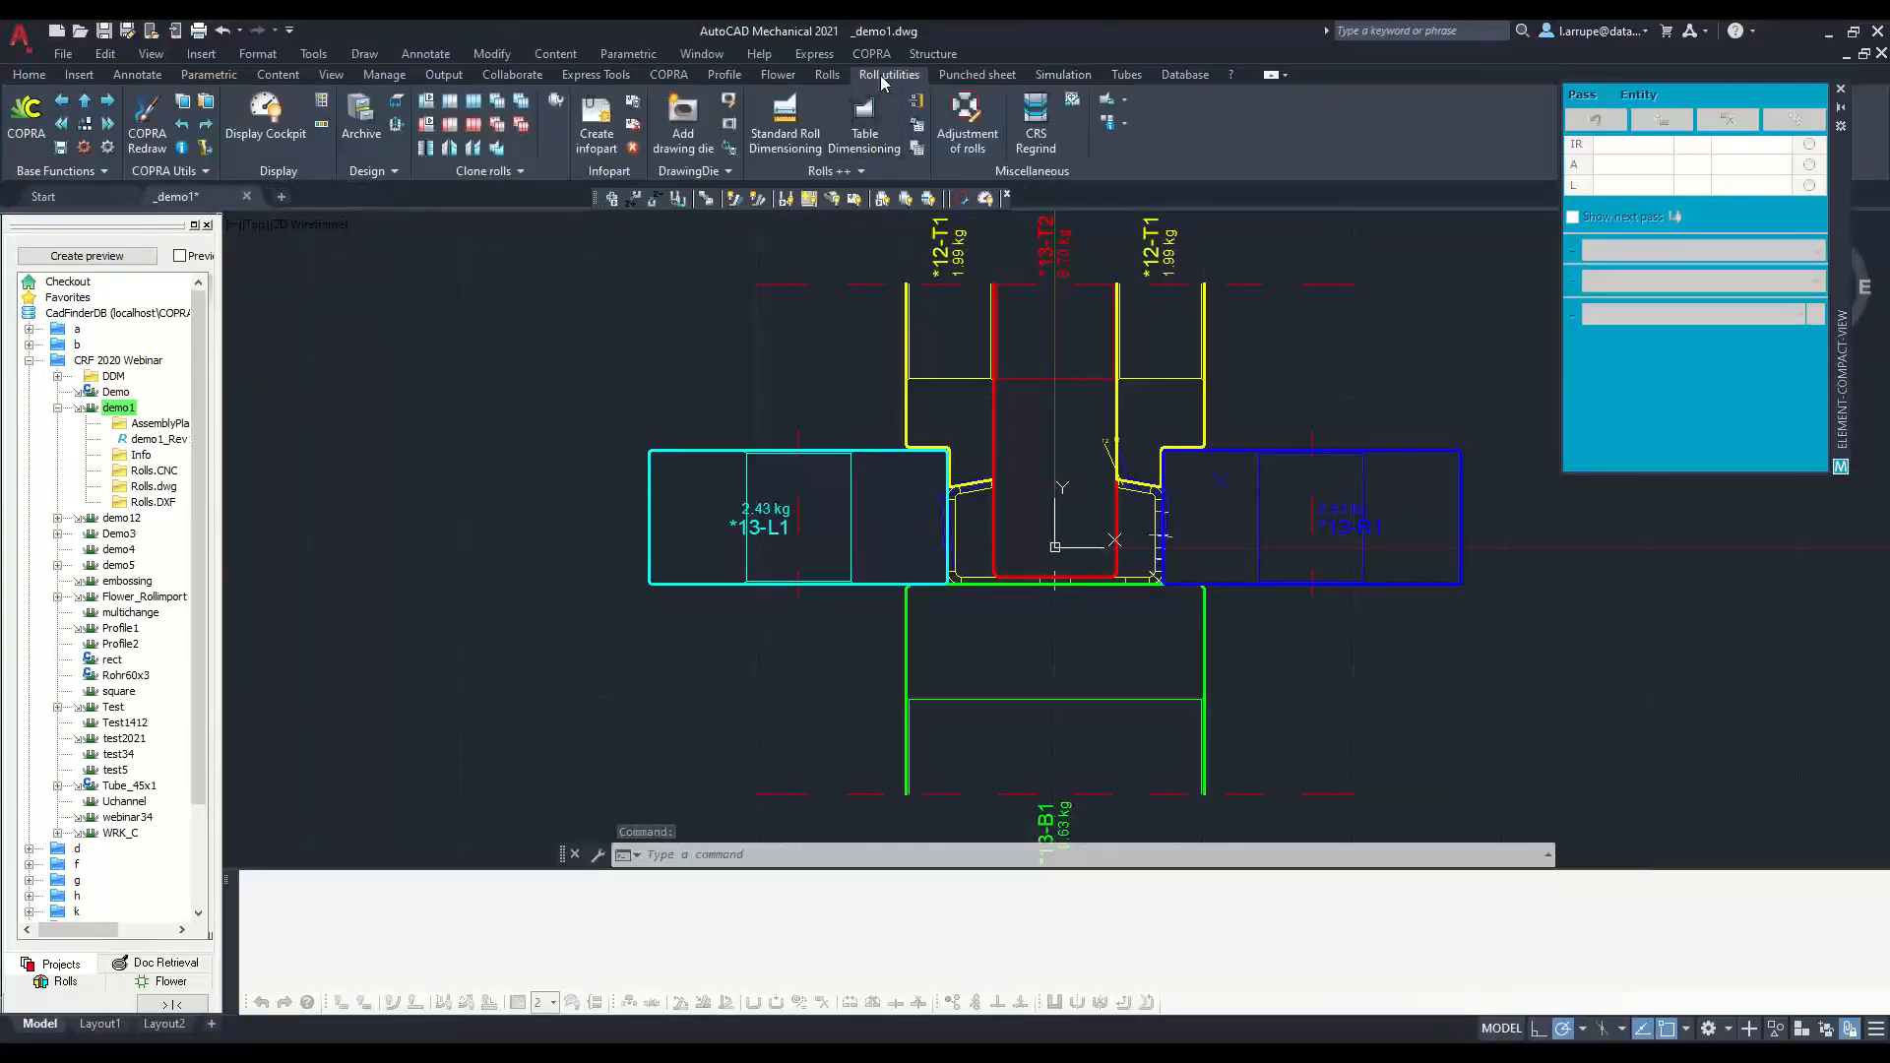
{"action": "left_click", "coordinate": [825, 75]}
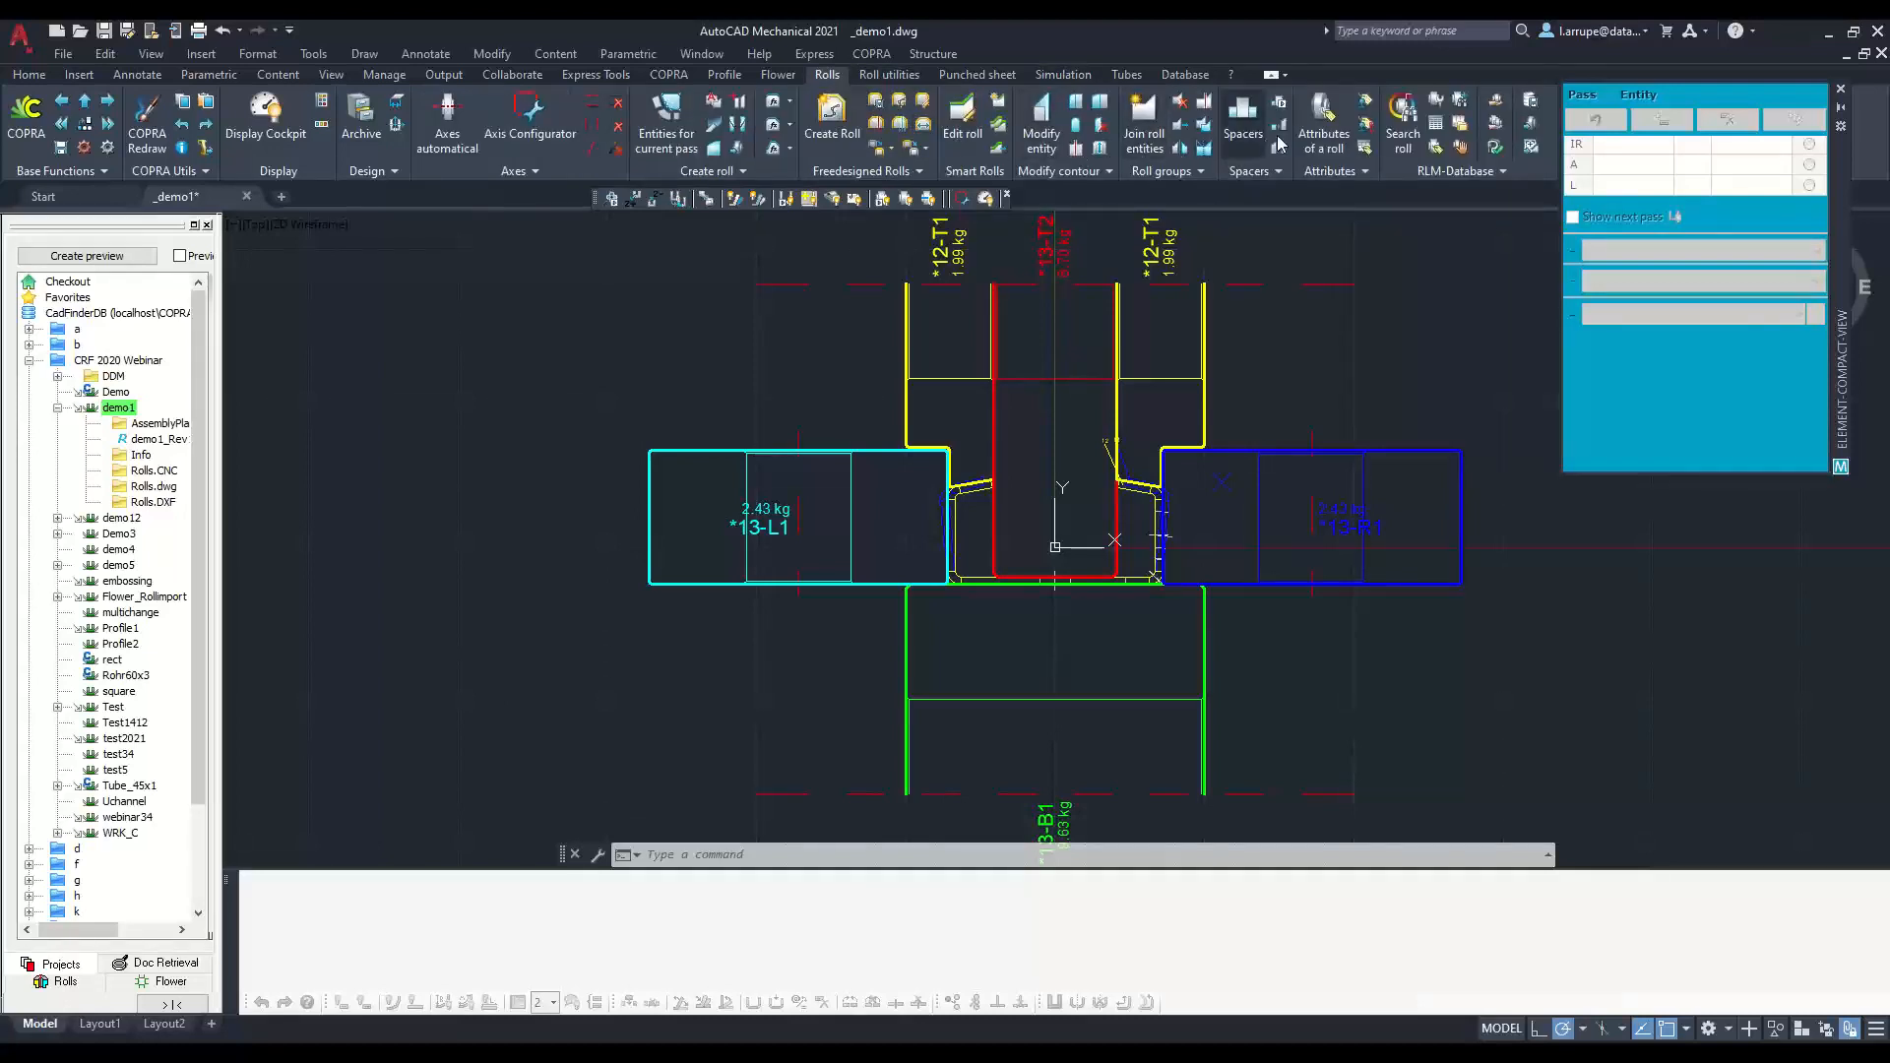
{"action": "left_click", "coordinate": [1312, 138]}
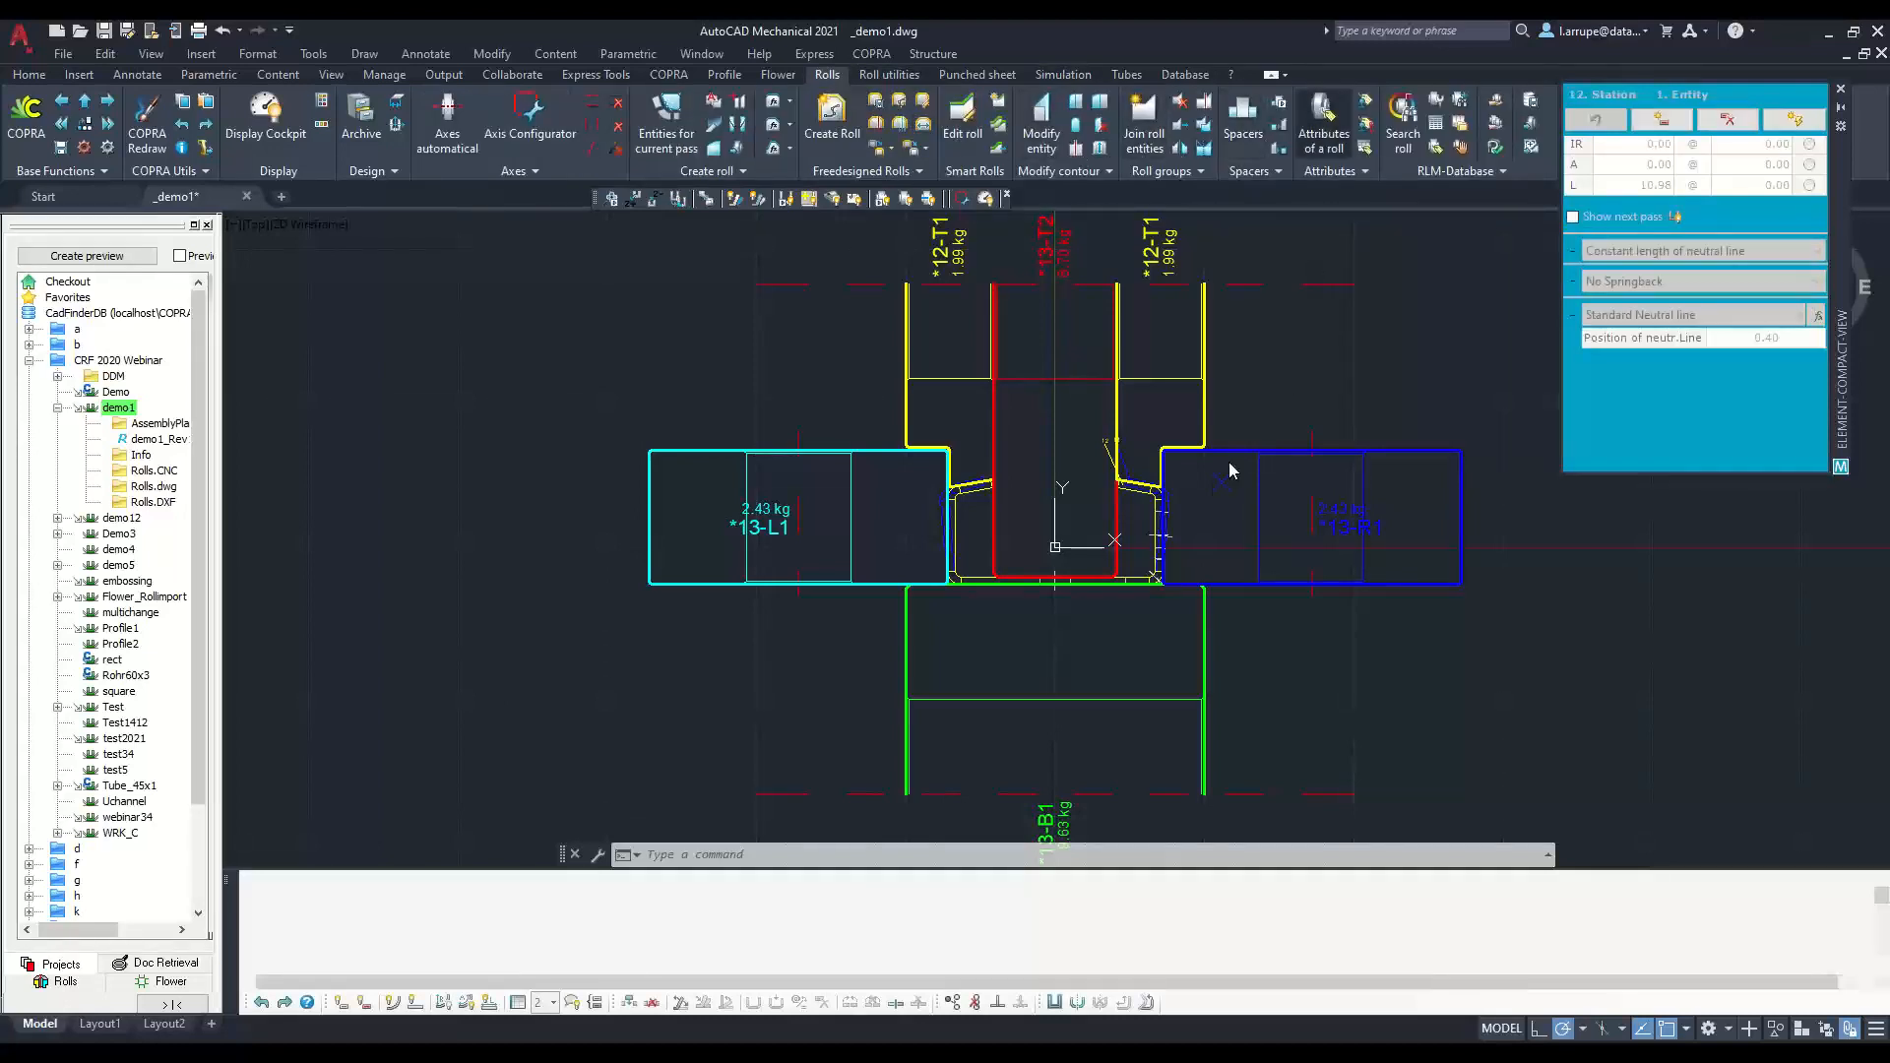
{"action": "left_click", "coordinate": [895, 528]}
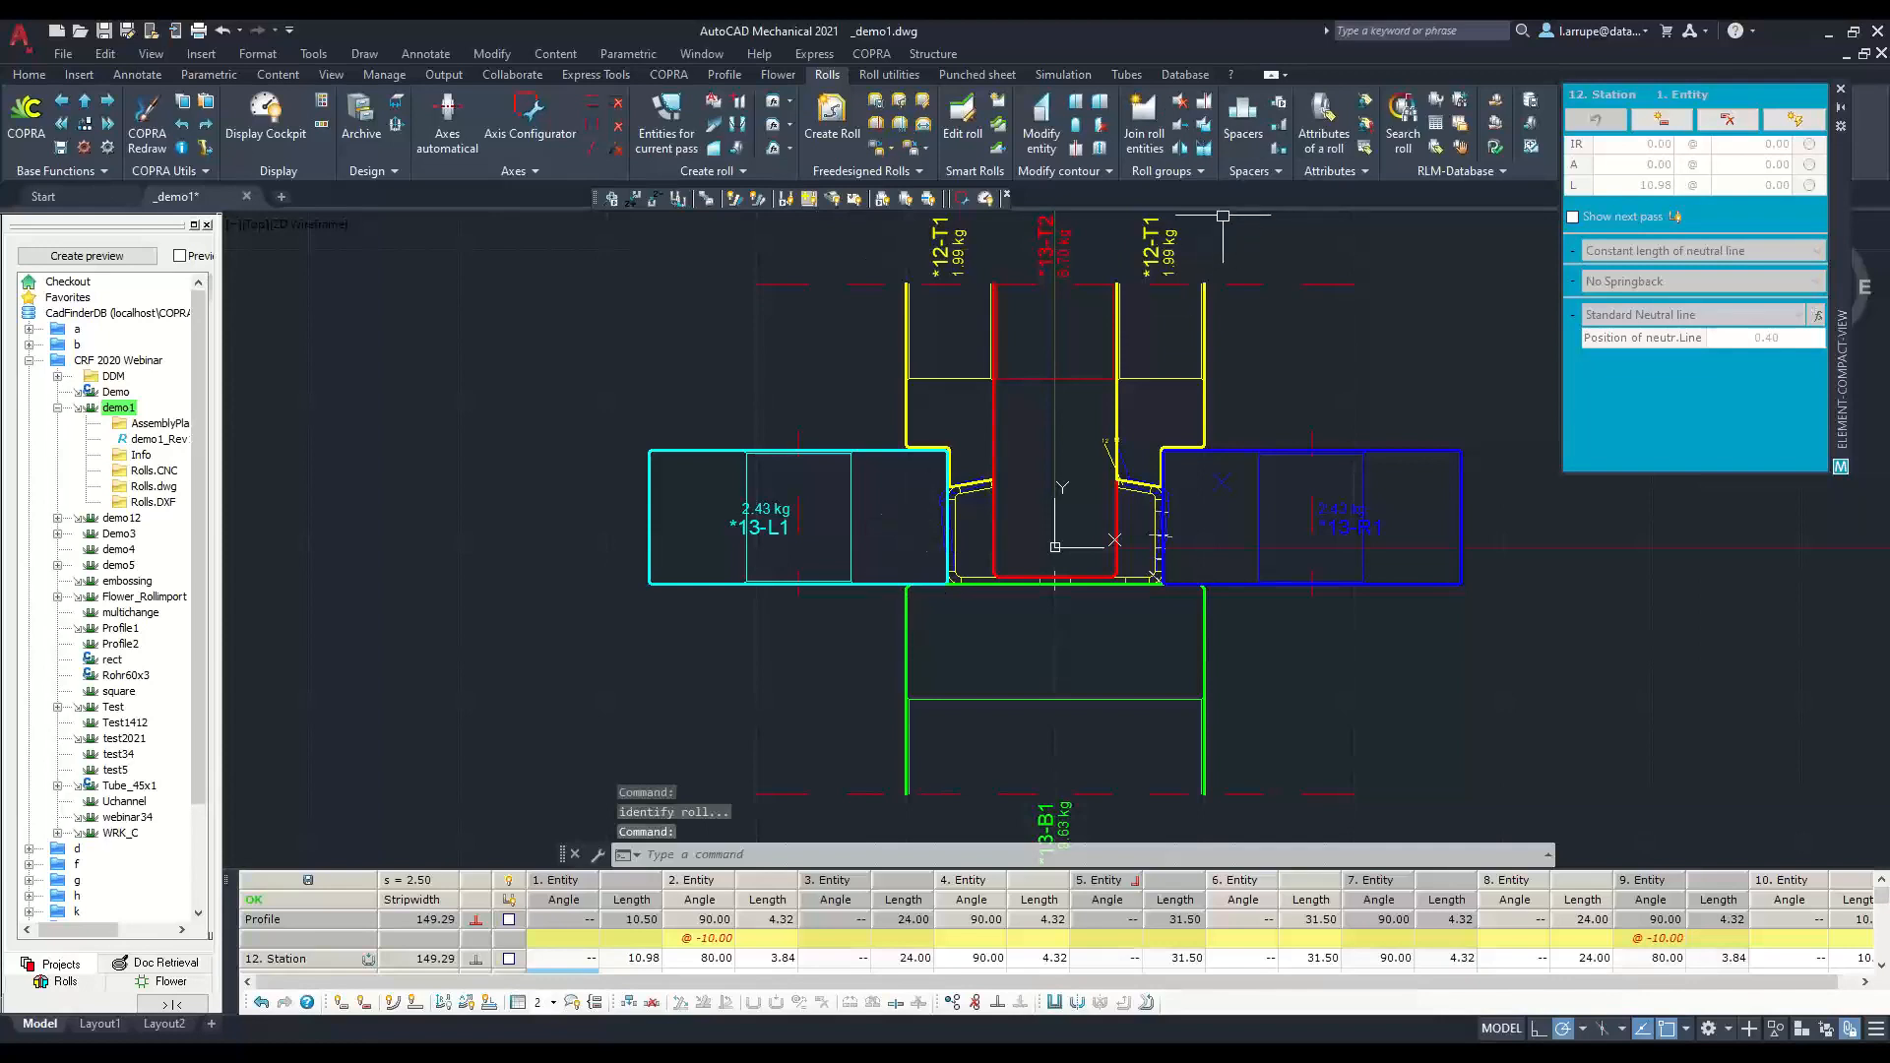
{"action": "left_click", "coordinate": [1306, 148]}
{"action": "left_click", "coordinate": [893, 489]}
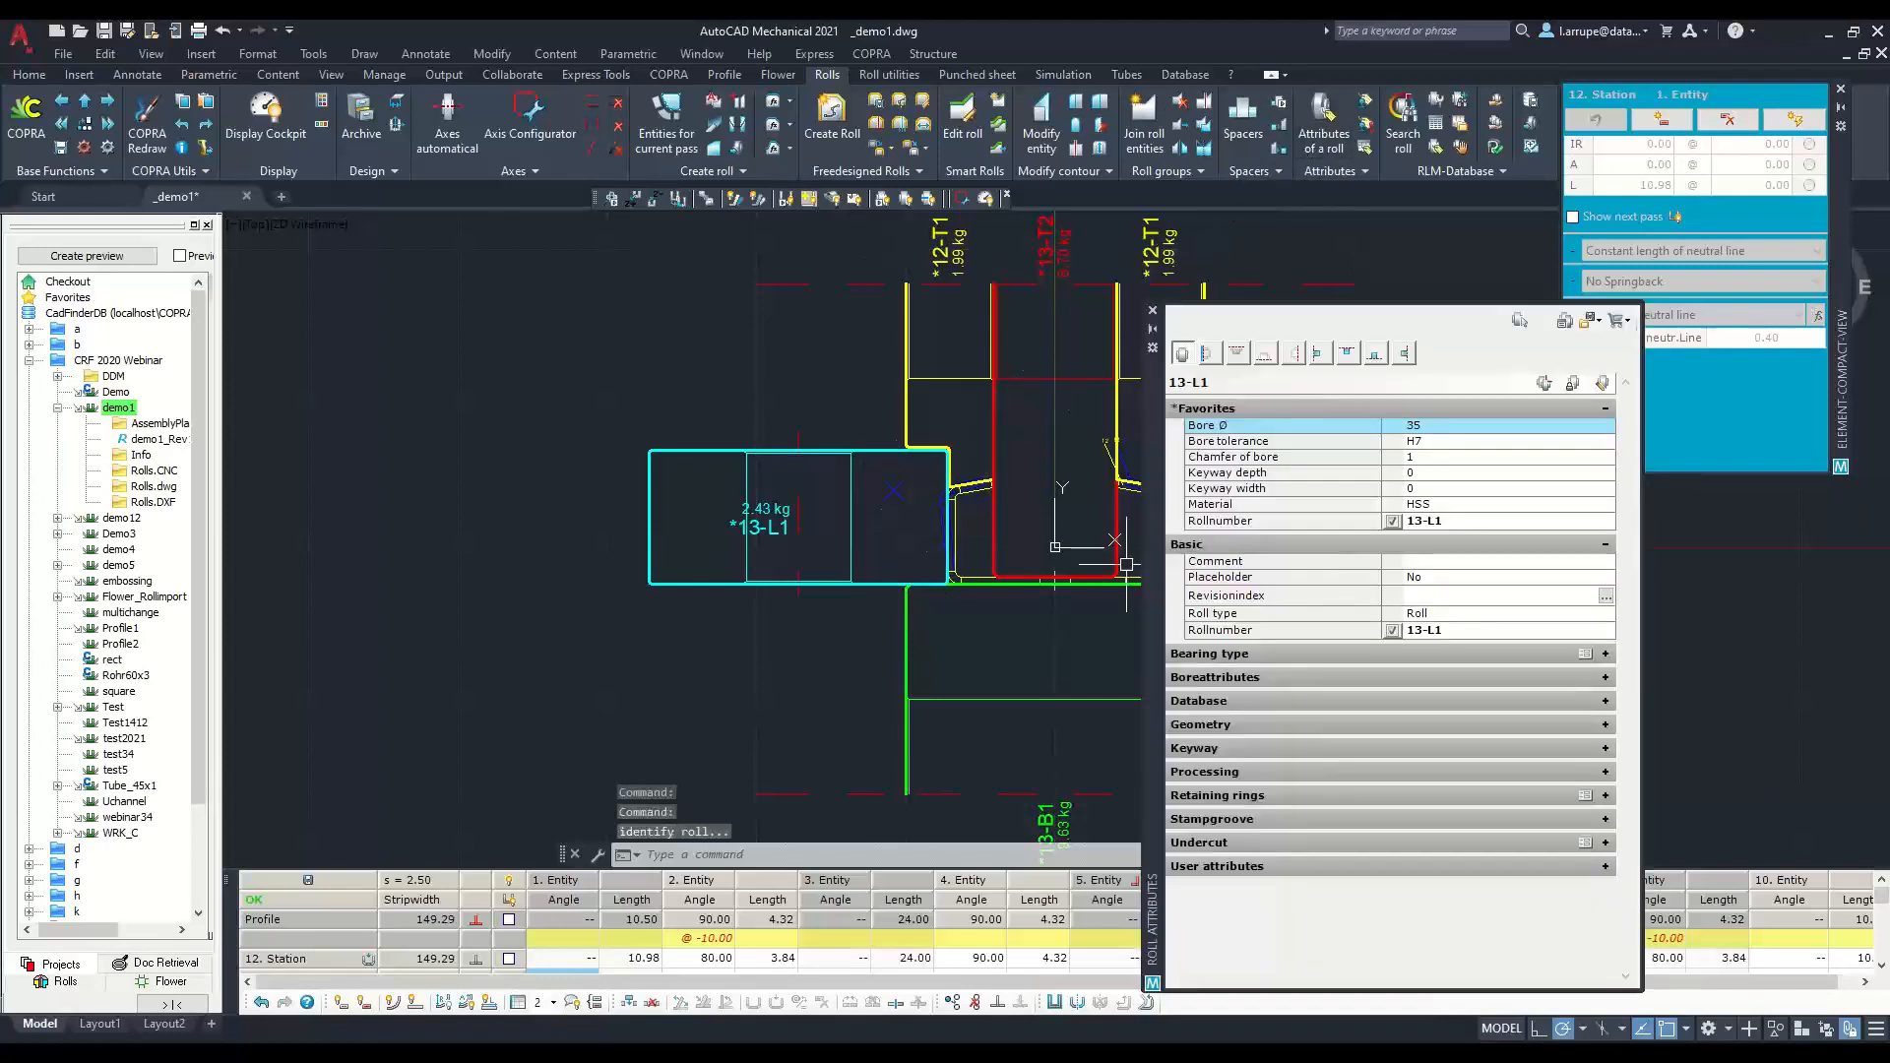
{"action": "left_click", "coordinate": [1393, 507]}
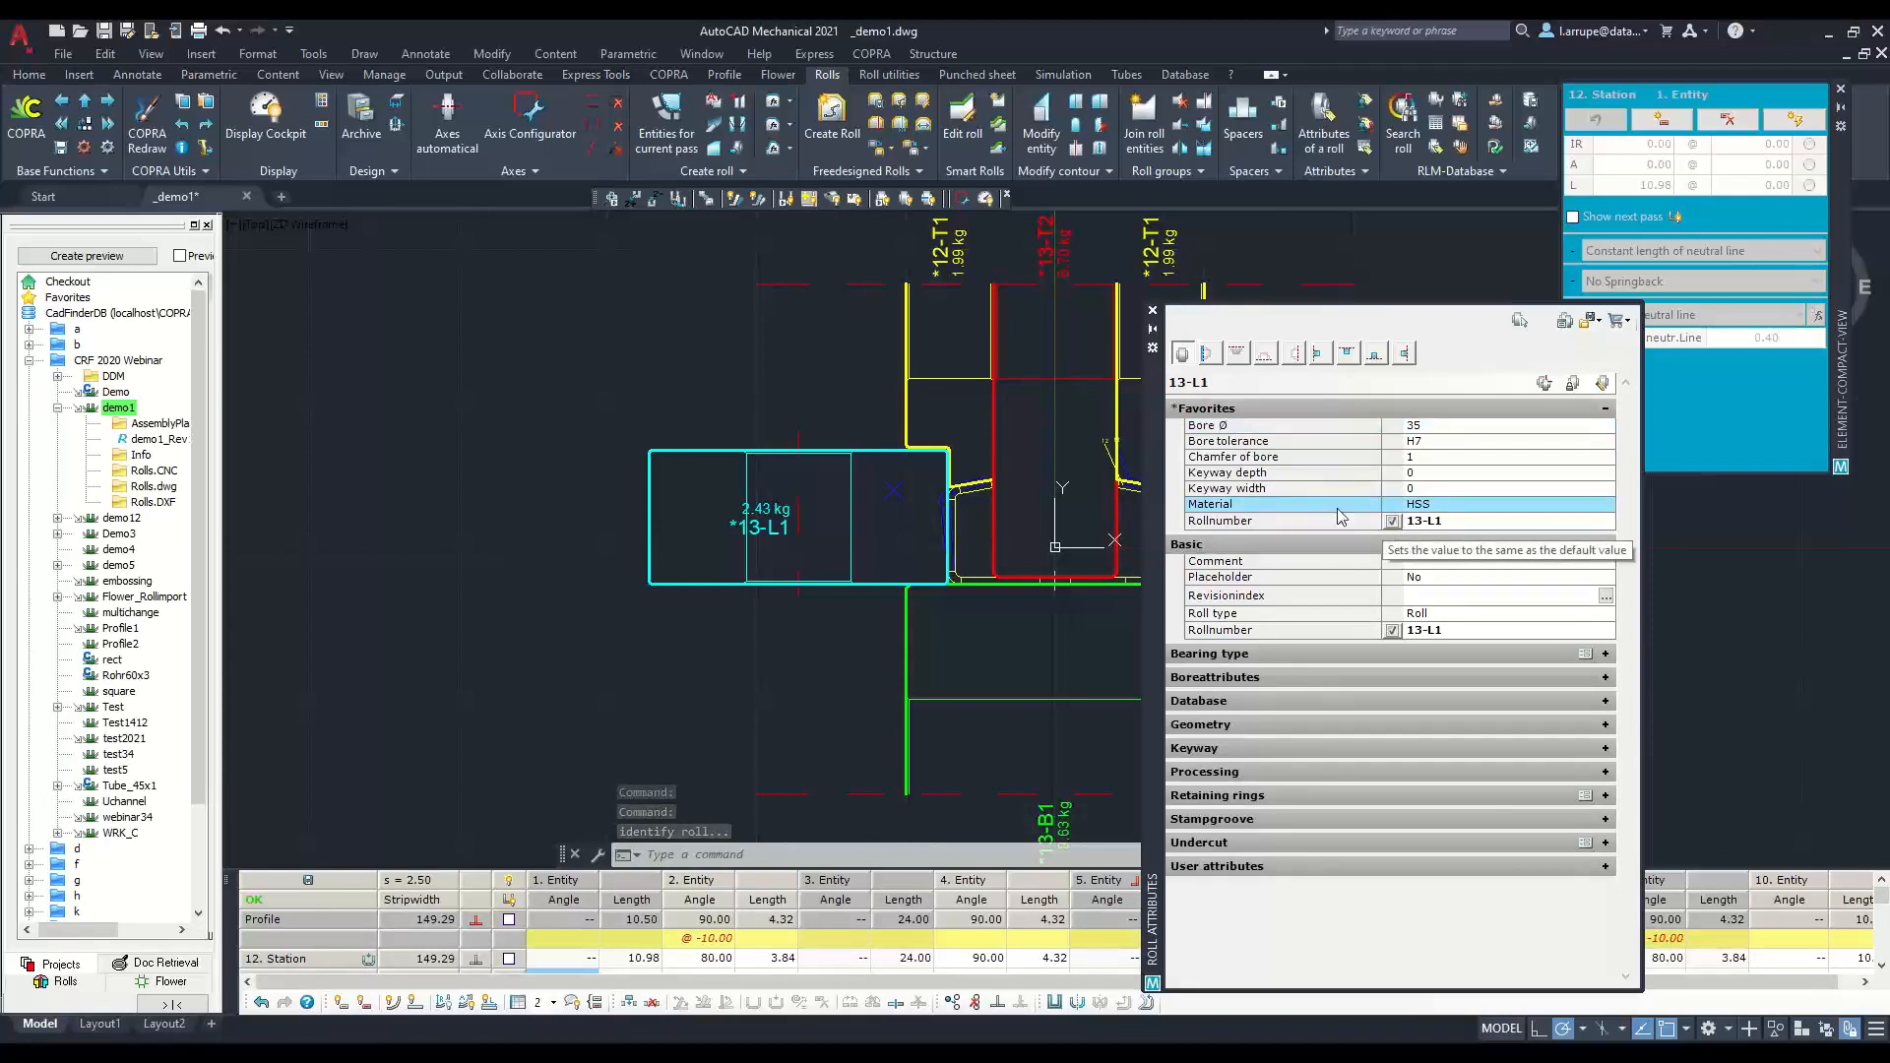
{"action": "left_click", "coordinate": [1517, 379]}
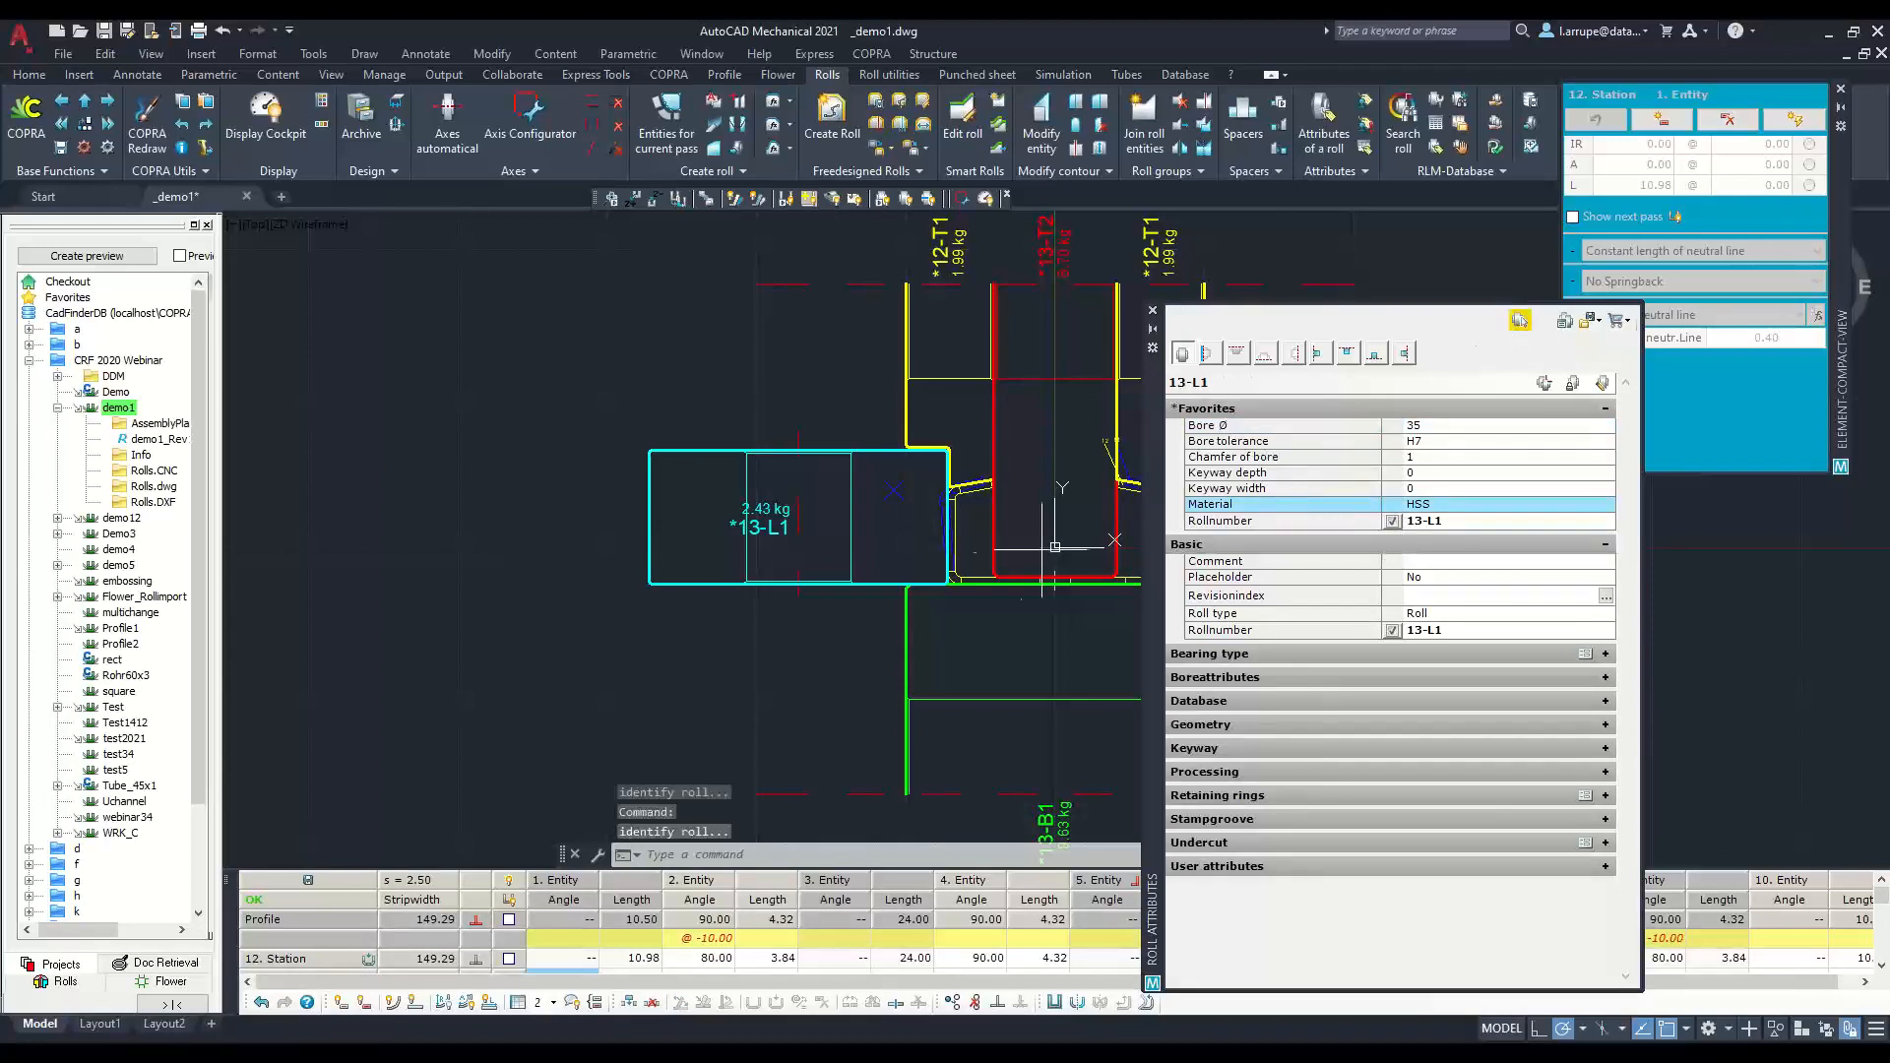
Step: Browse the available roll materials for 13-L1, choose 1.2379 and close the roll attributes
{"action": "left_click", "coordinate": [1477, 503]}
{"action": "left_click", "coordinate": [1477, 503]}
{"action": "scroll", "coordinate": [1466, 635], "scroll_direction": "down", "scroll_amount": 4}
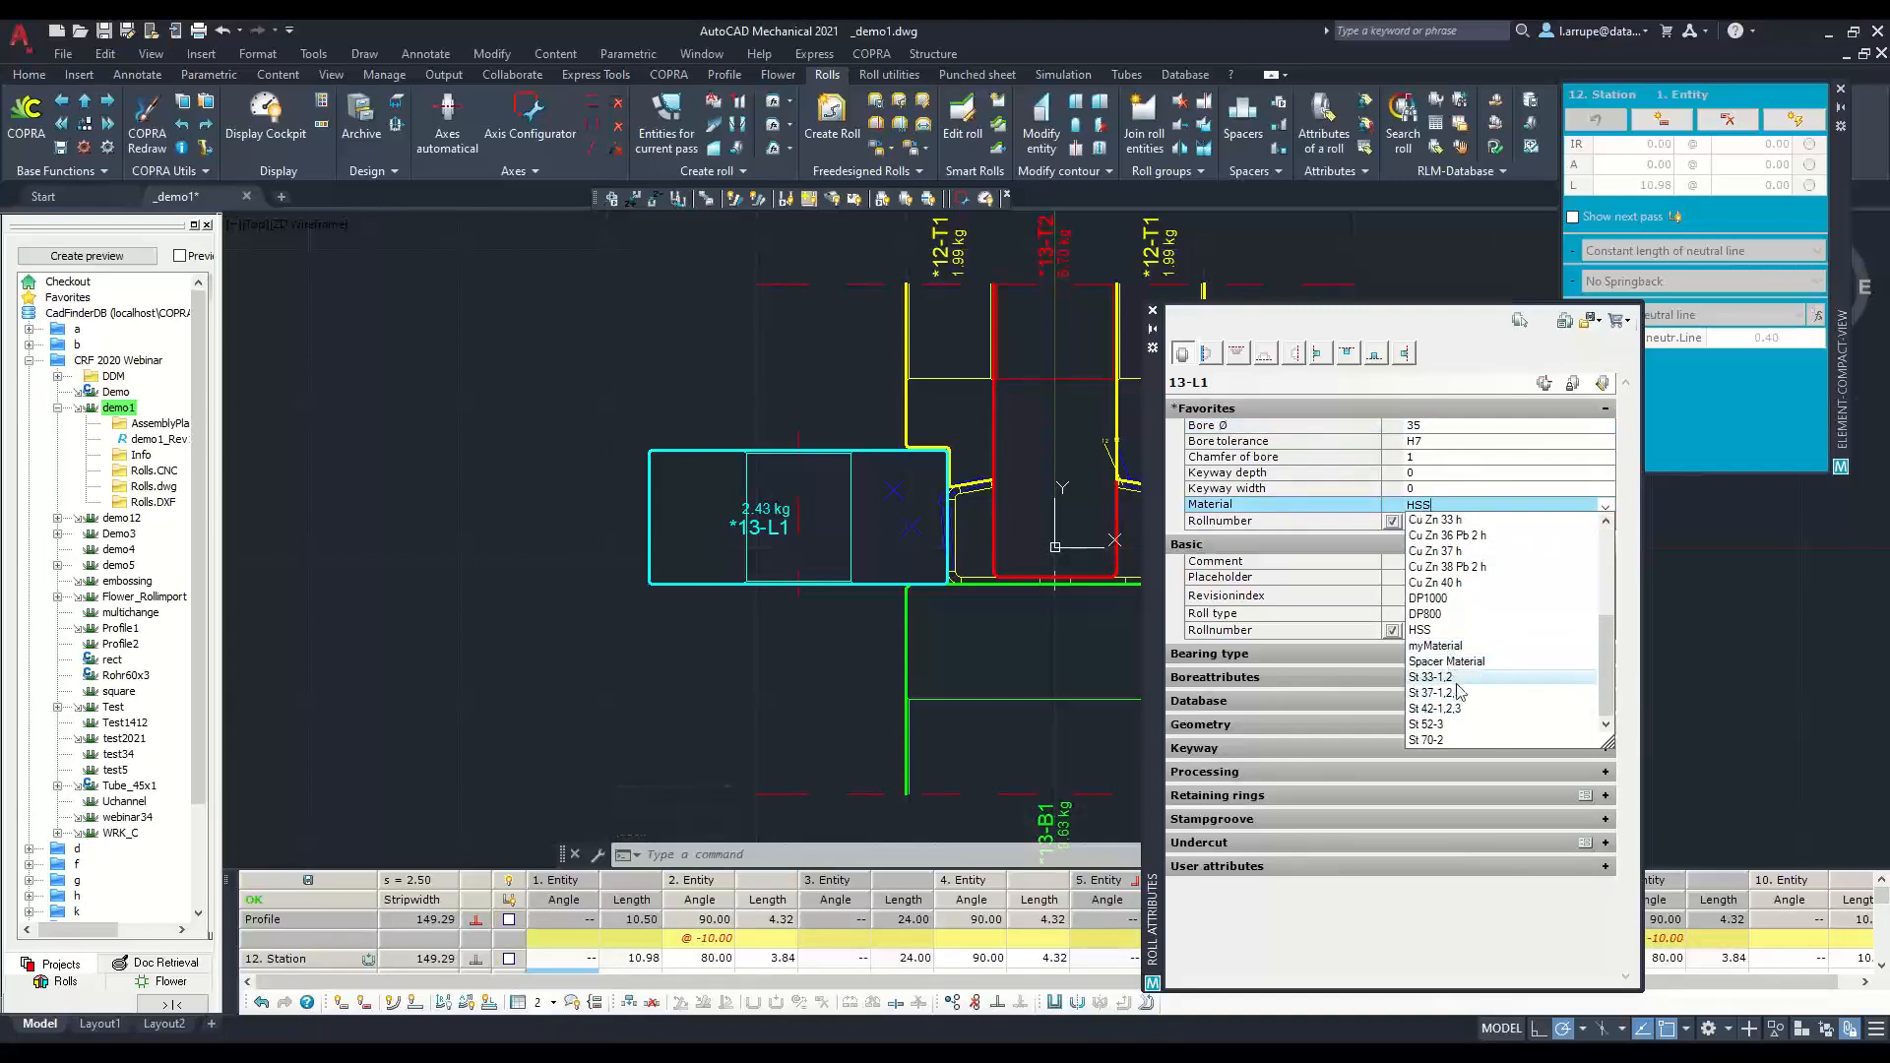
{"action": "scroll", "coordinate": [1463, 684], "scroll_direction": "up", "scroll_amount": 4}
{"action": "scroll", "coordinate": [1463, 686], "scroll_direction": "down", "scroll_amount": 3}
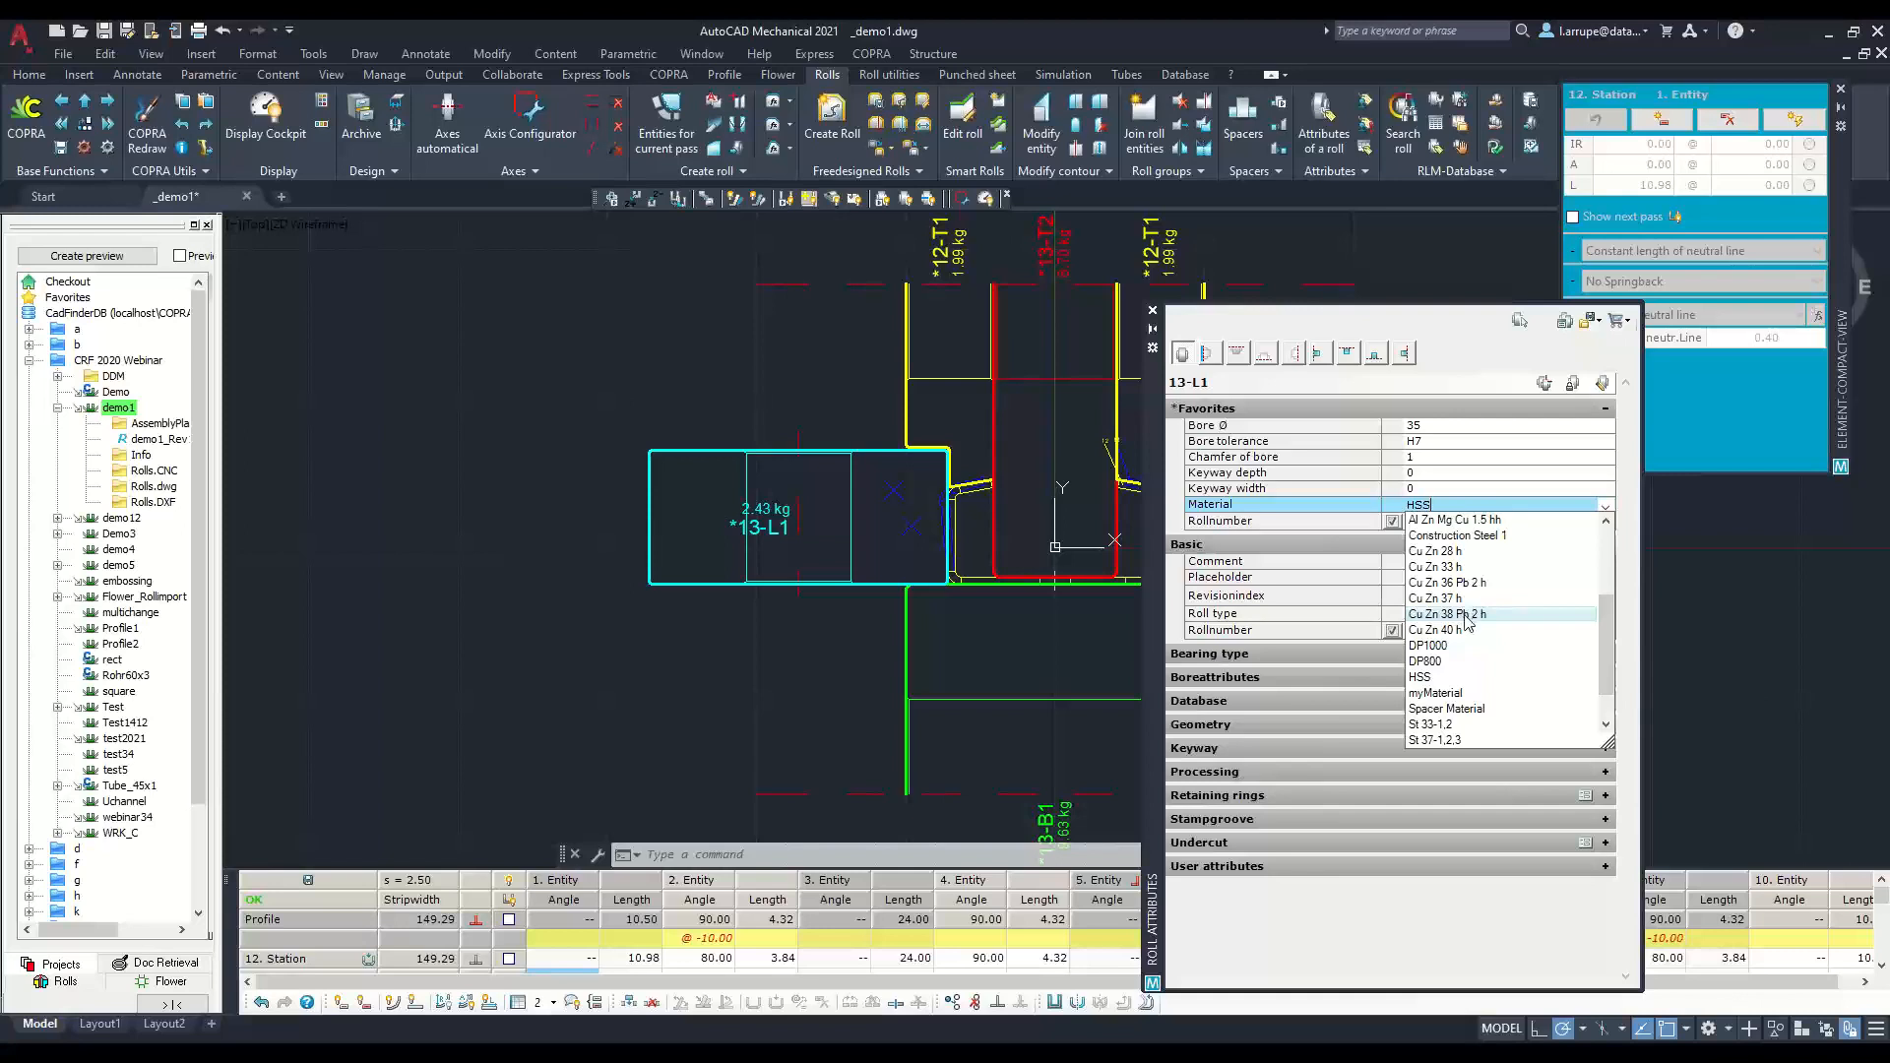
{"action": "scroll", "coordinate": [1467, 620], "scroll_direction": "down", "scroll_amount": 1}
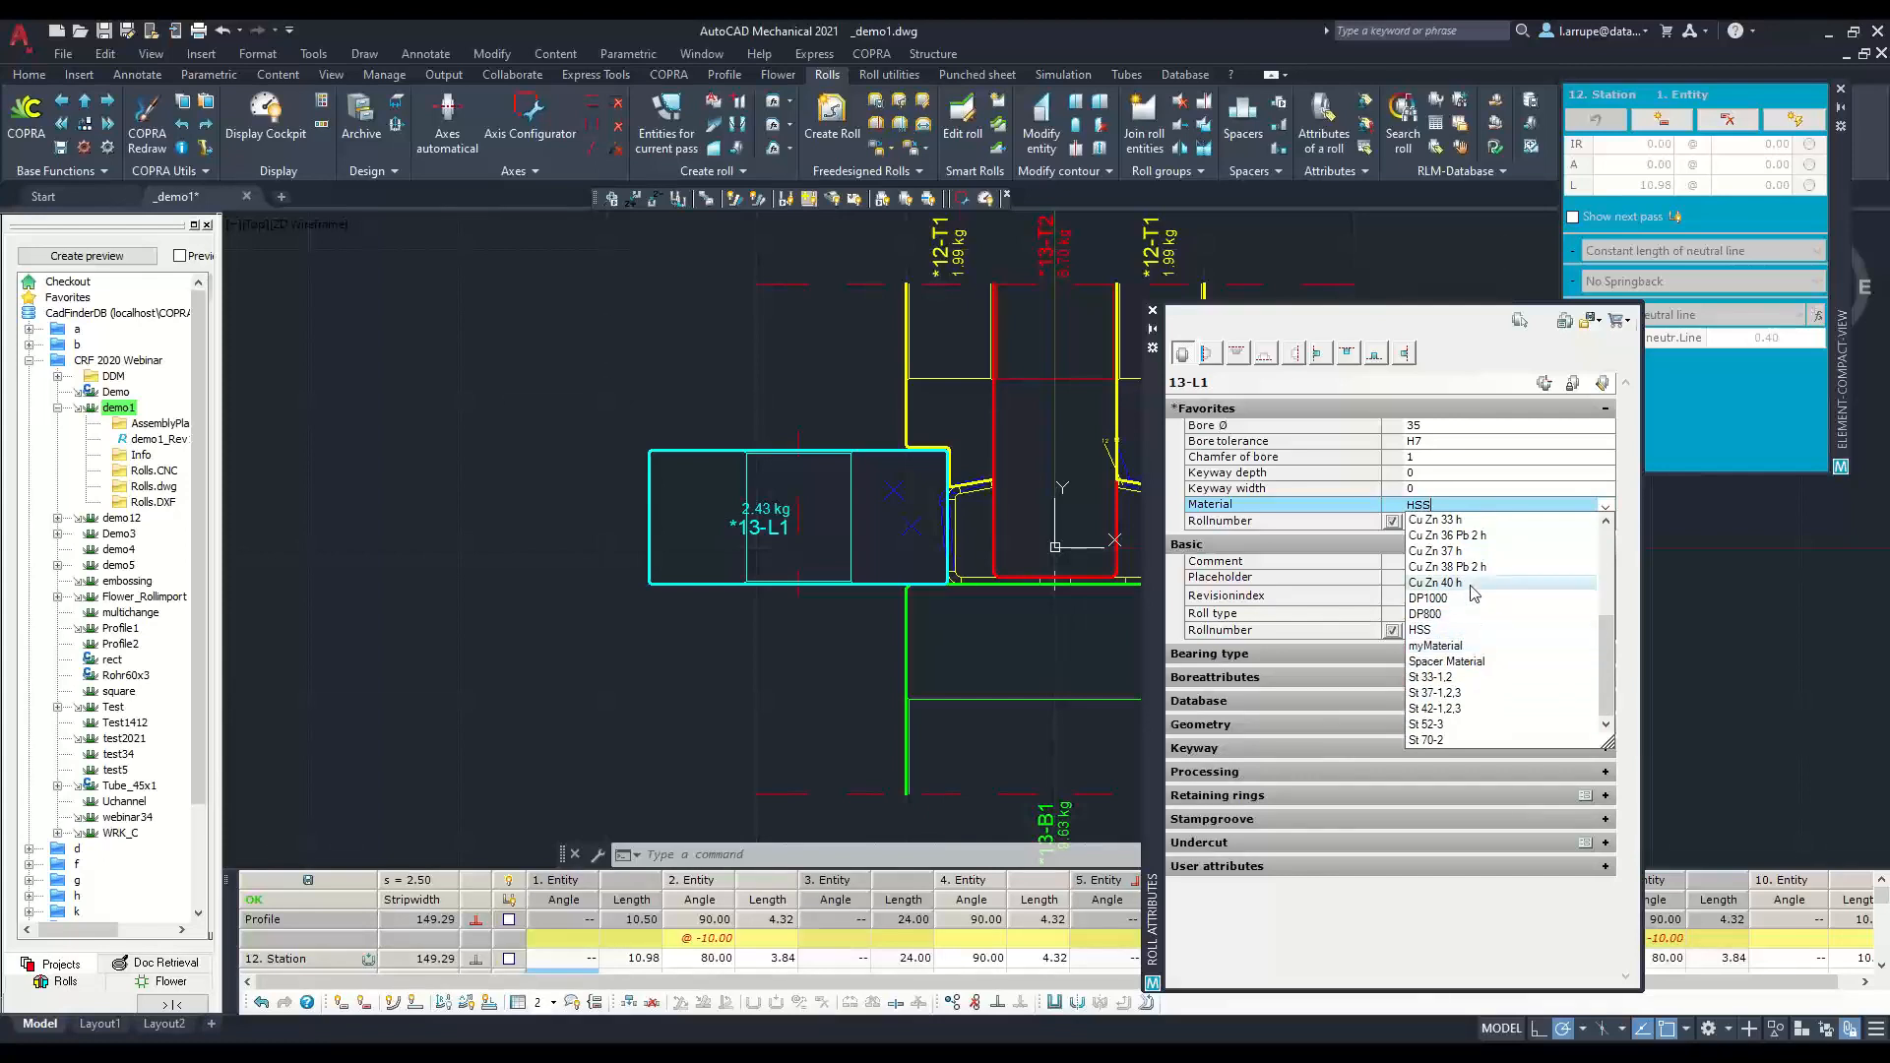
{"action": "scroll", "coordinate": [1478, 630], "scroll_direction": "up", "scroll_amount": 1}
{"action": "scroll", "coordinate": [1478, 618], "scroll_direction": "up", "scroll_amount": 6}
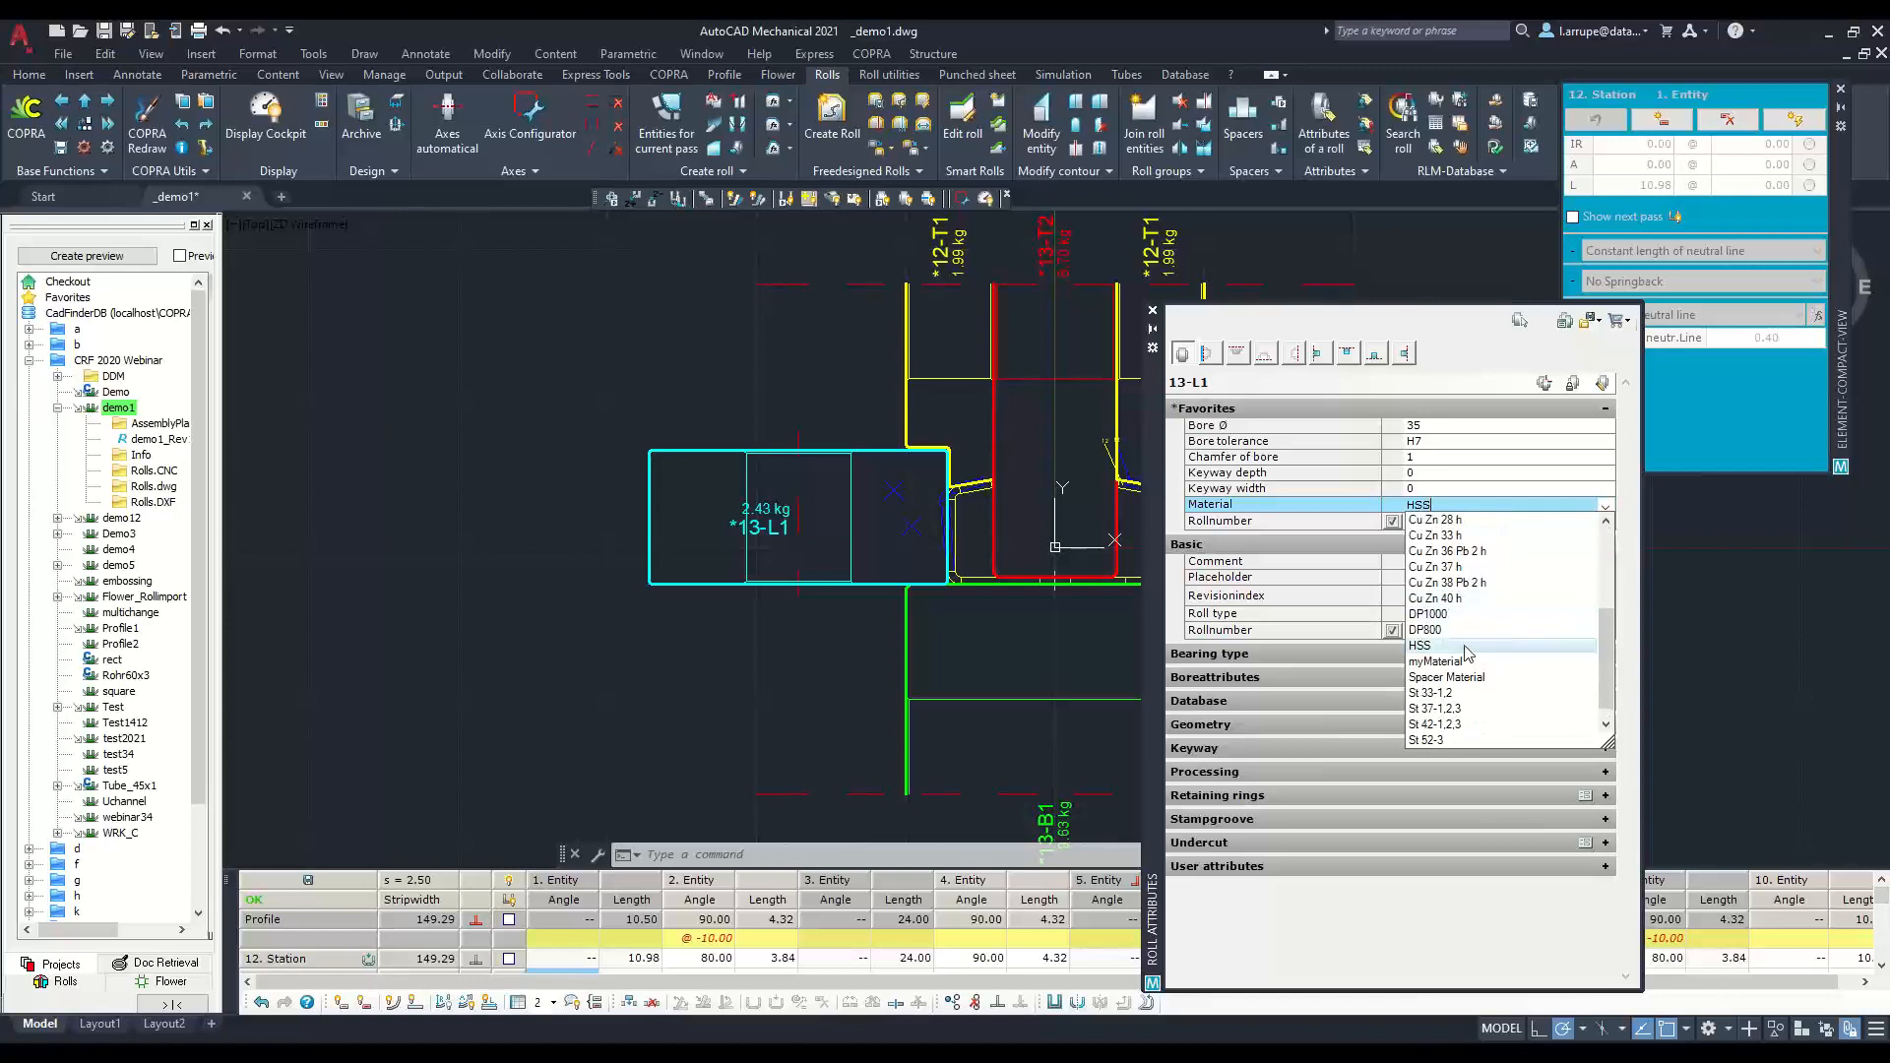
{"action": "left_click", "coordinate": [1442, 521]}
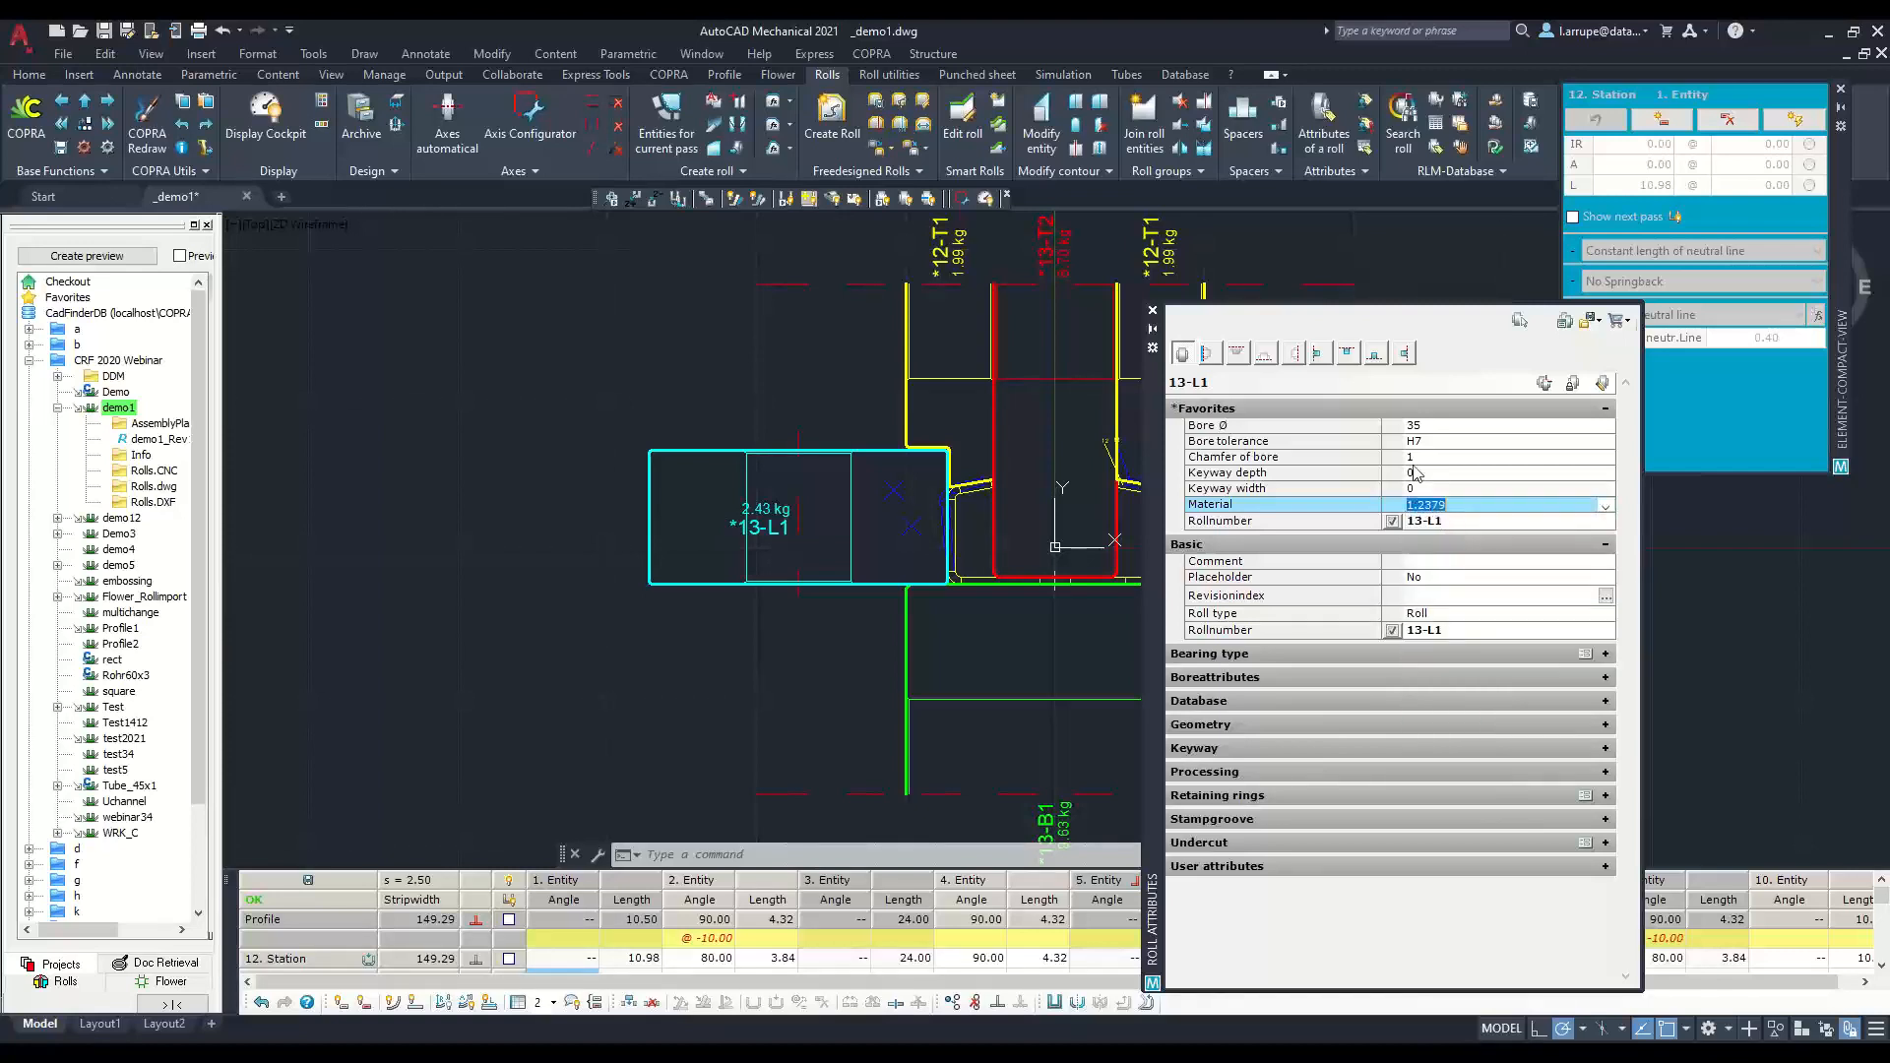
{"action": "left_click", "coordinate": [1152, 310]}
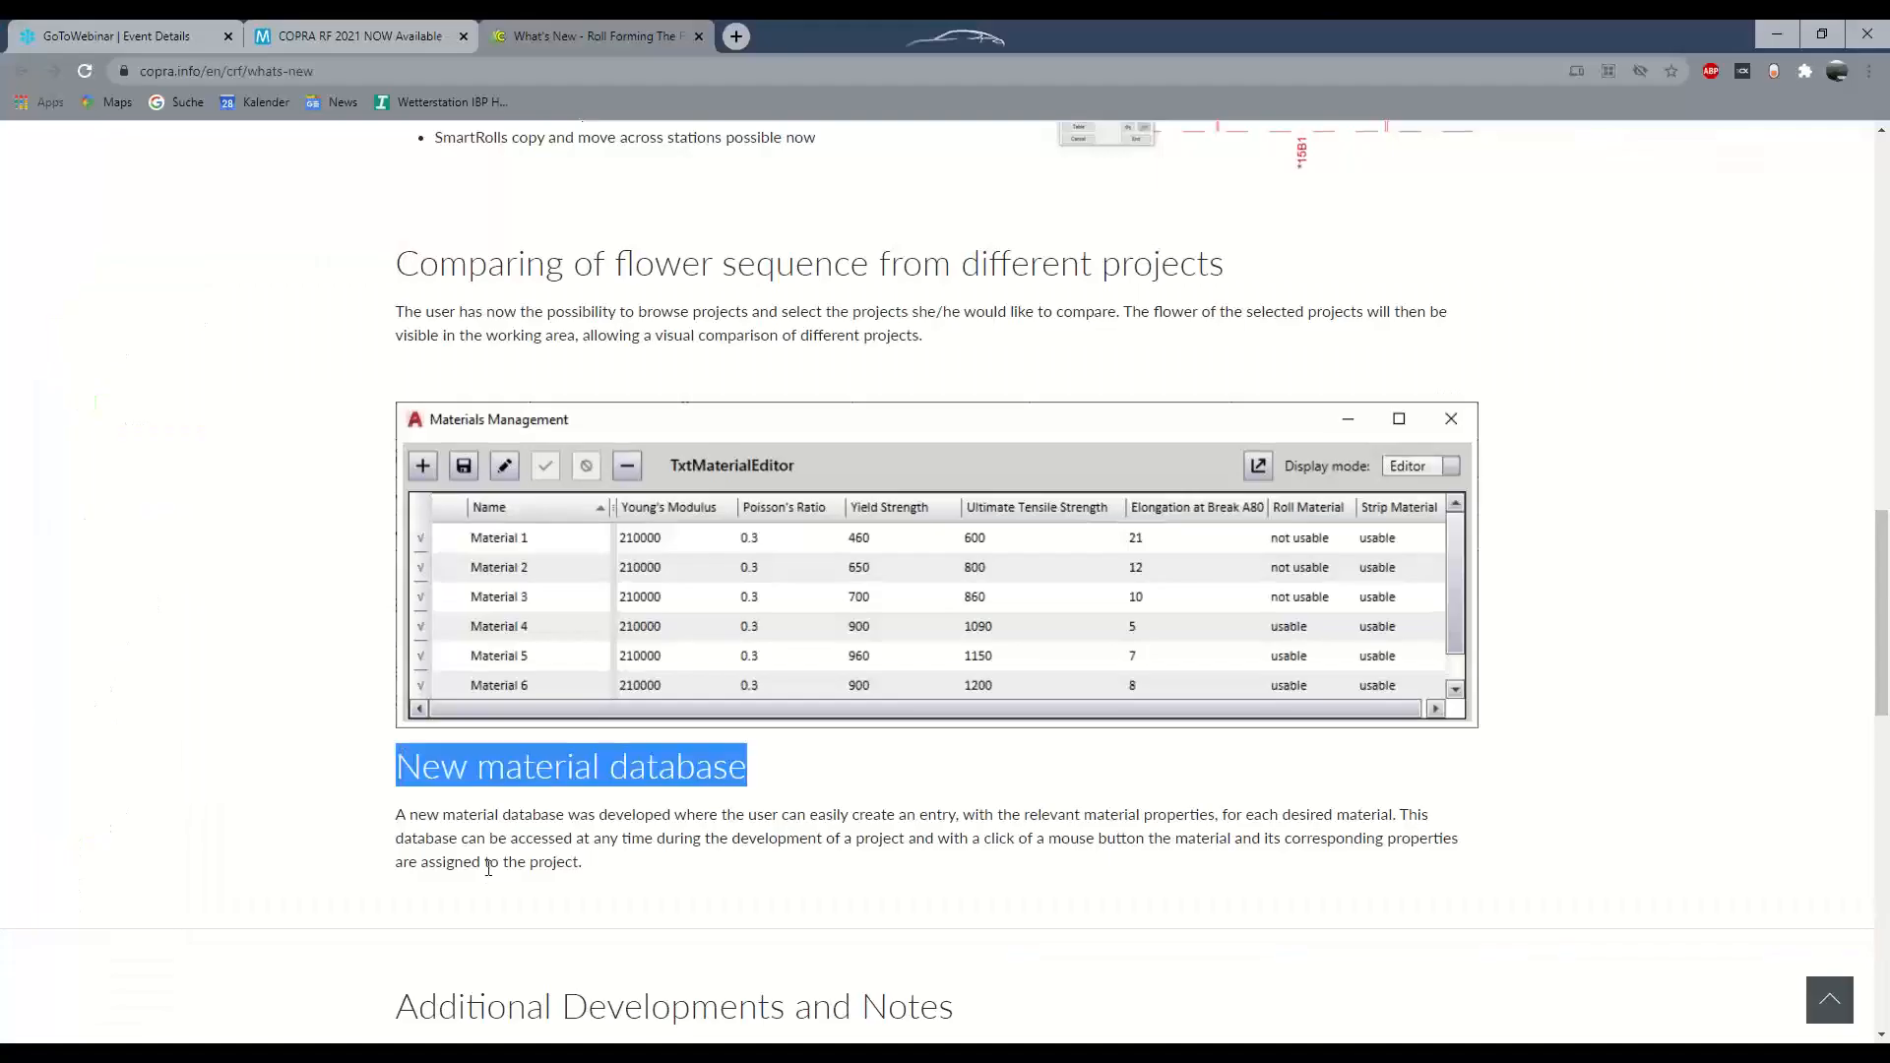
Step: Examine the material database, additional developments and flower sequence comparison sections on the COPRA What's New web page
{"action": "scroll", "coordinate": [557, 716], "scroll_direction": "down", "scroll_amount": 3}
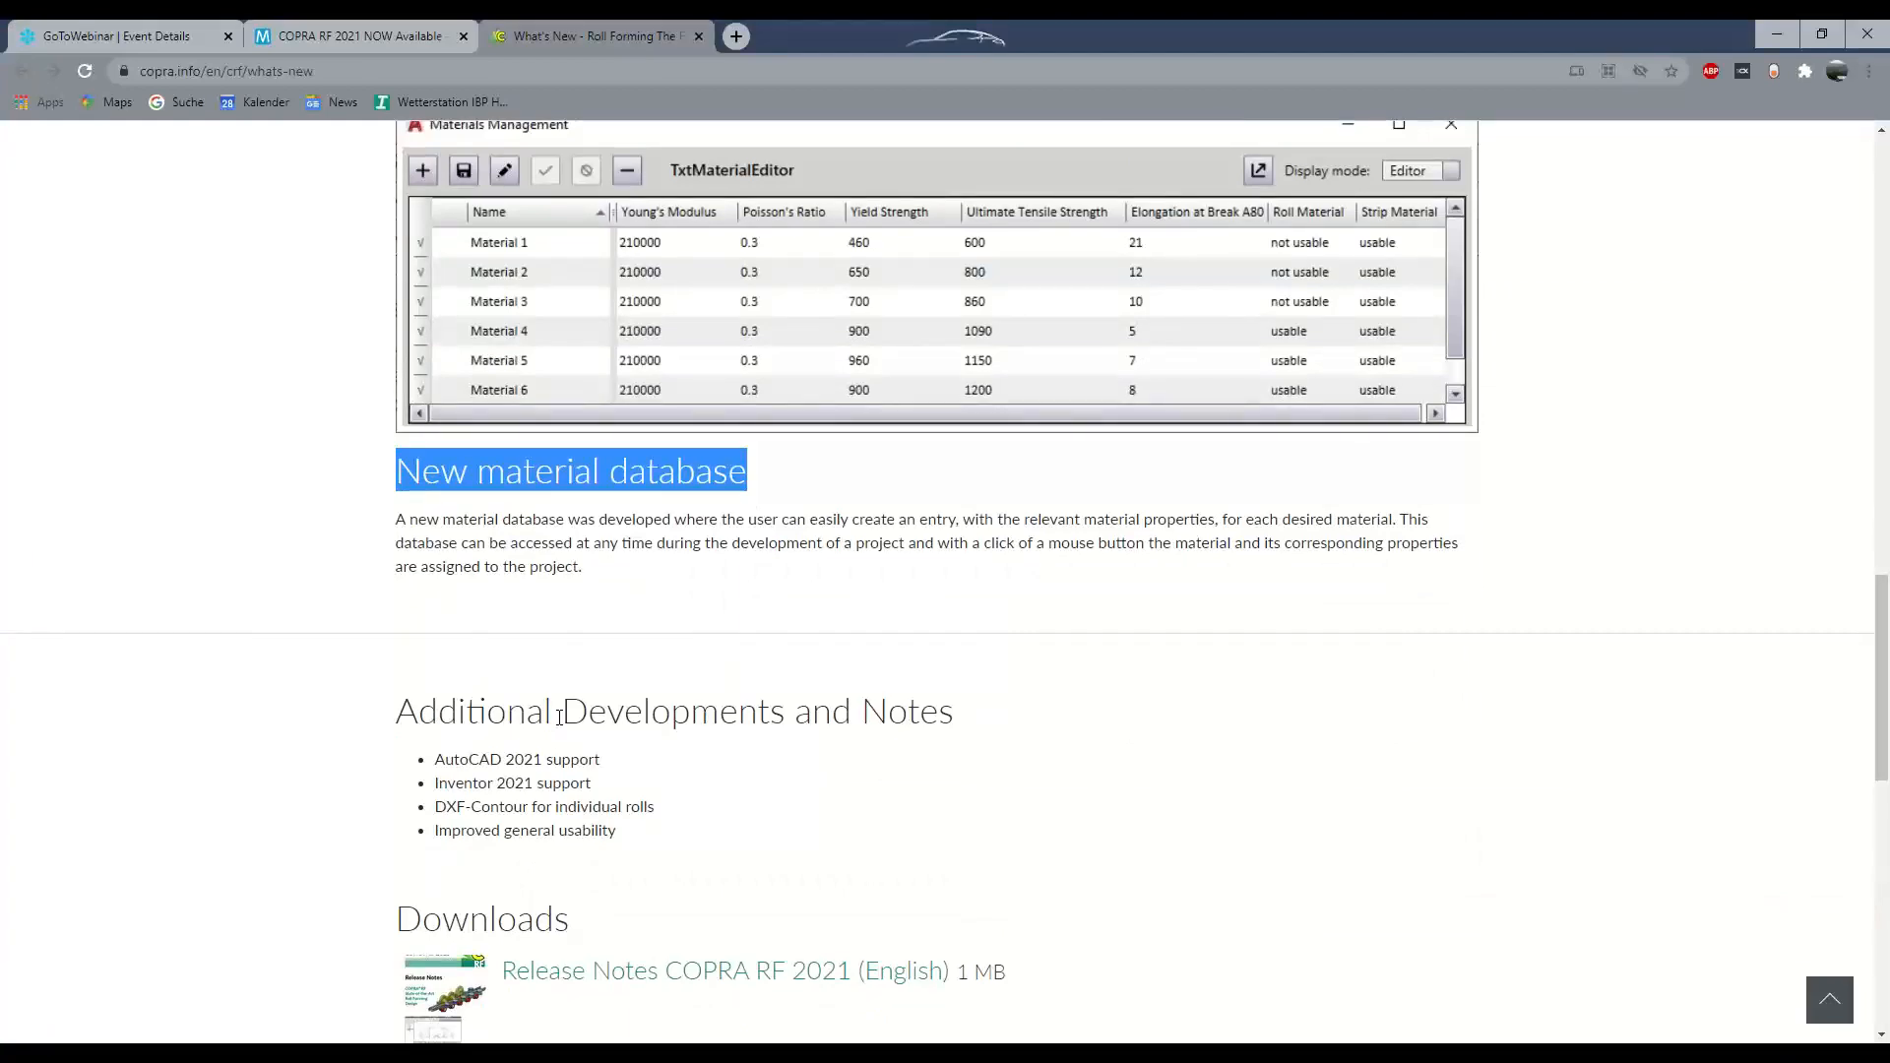
{"action": "left_click", "coordinate": [598, 537]}
{"action": "scroll", "coordinate": [586, 566], "scroll_direction": "up", "scroll_amount": 3}
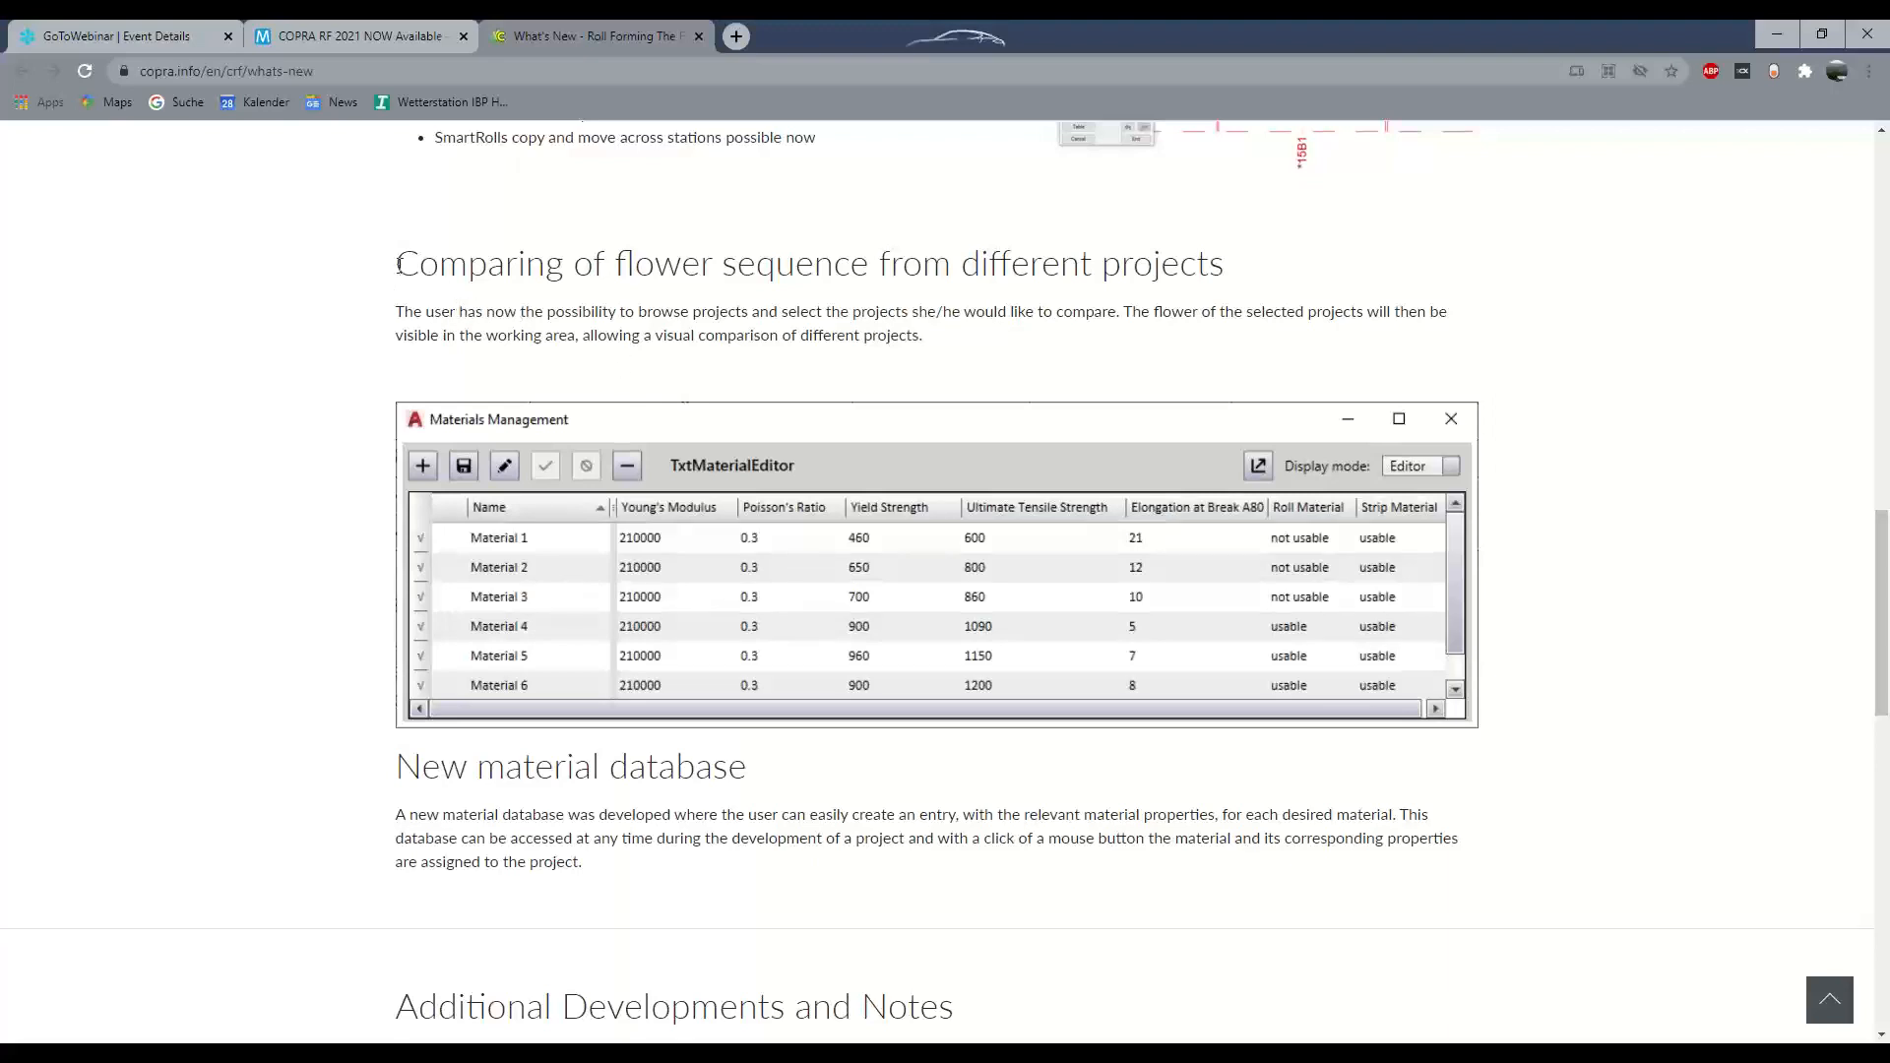
{"action": "left_click_drag", "start_coordinate": [400, 263], "coordinate": [1127, 245]}
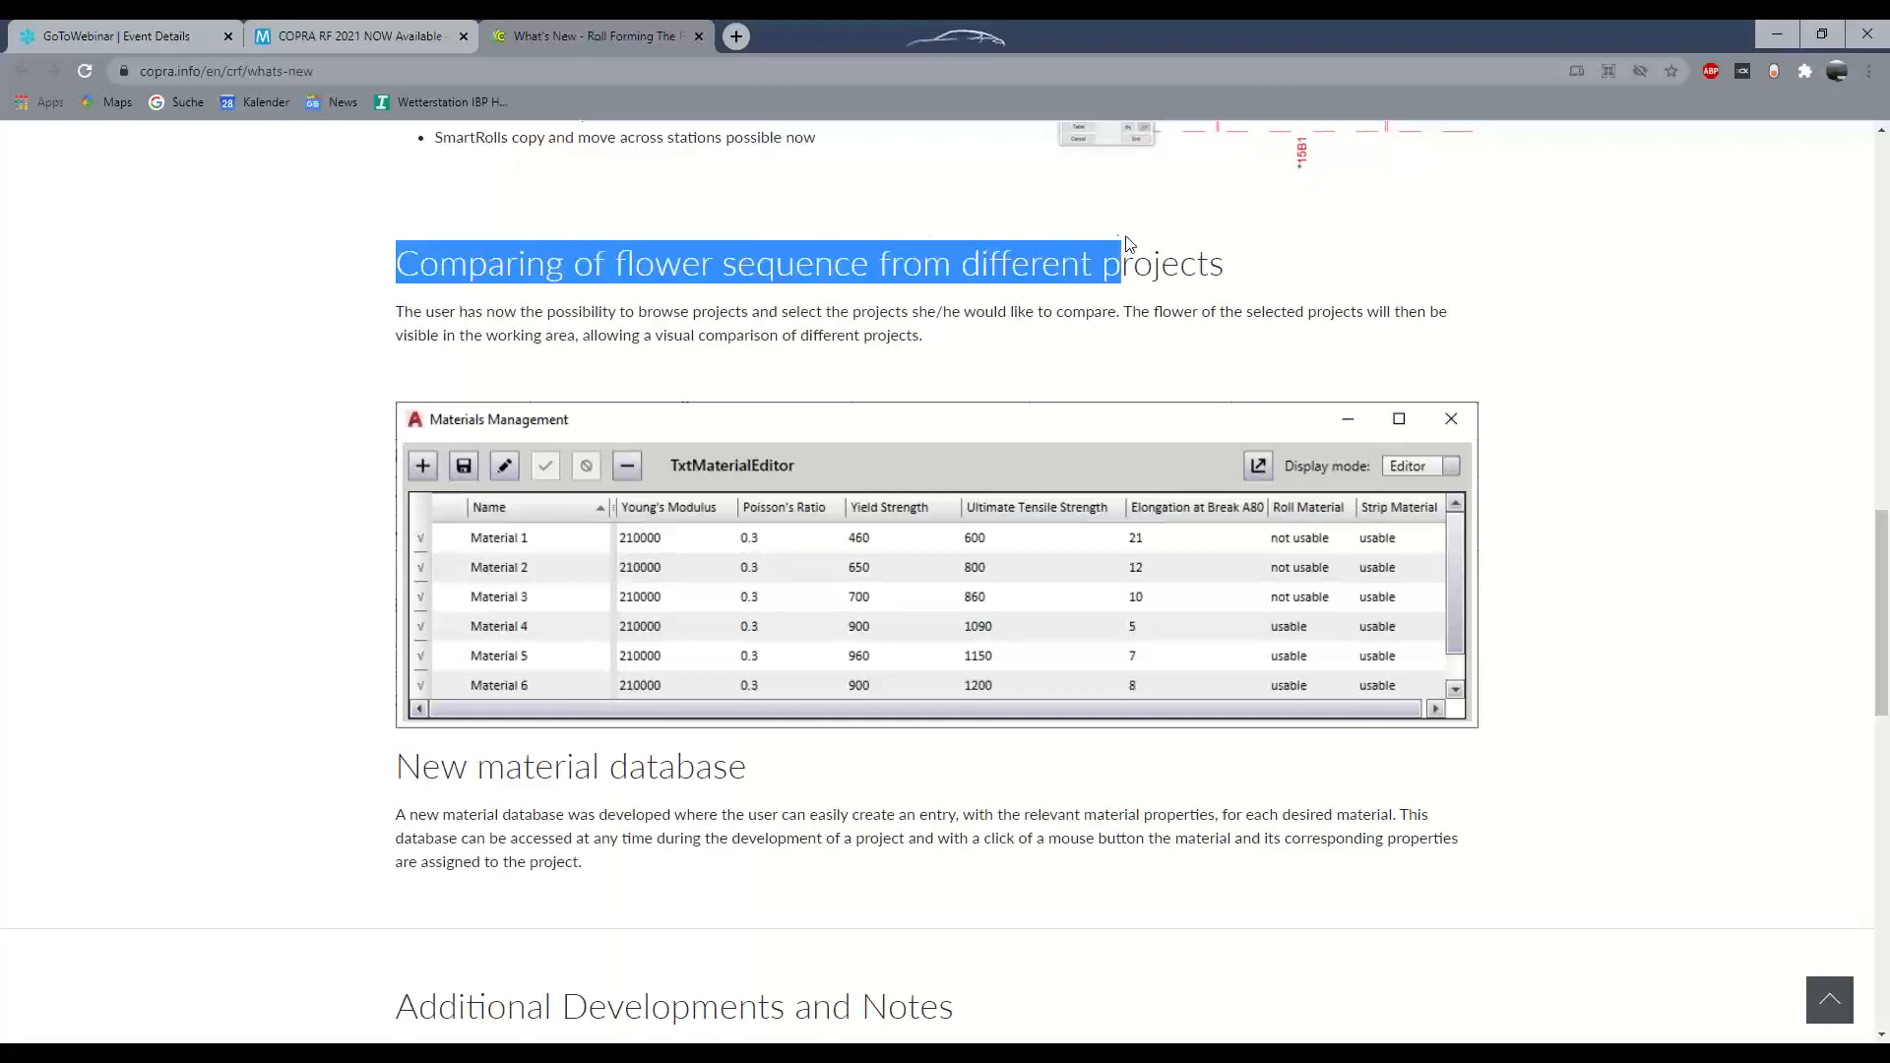
{"action": "left_click", "coordinate": [643, 341]}
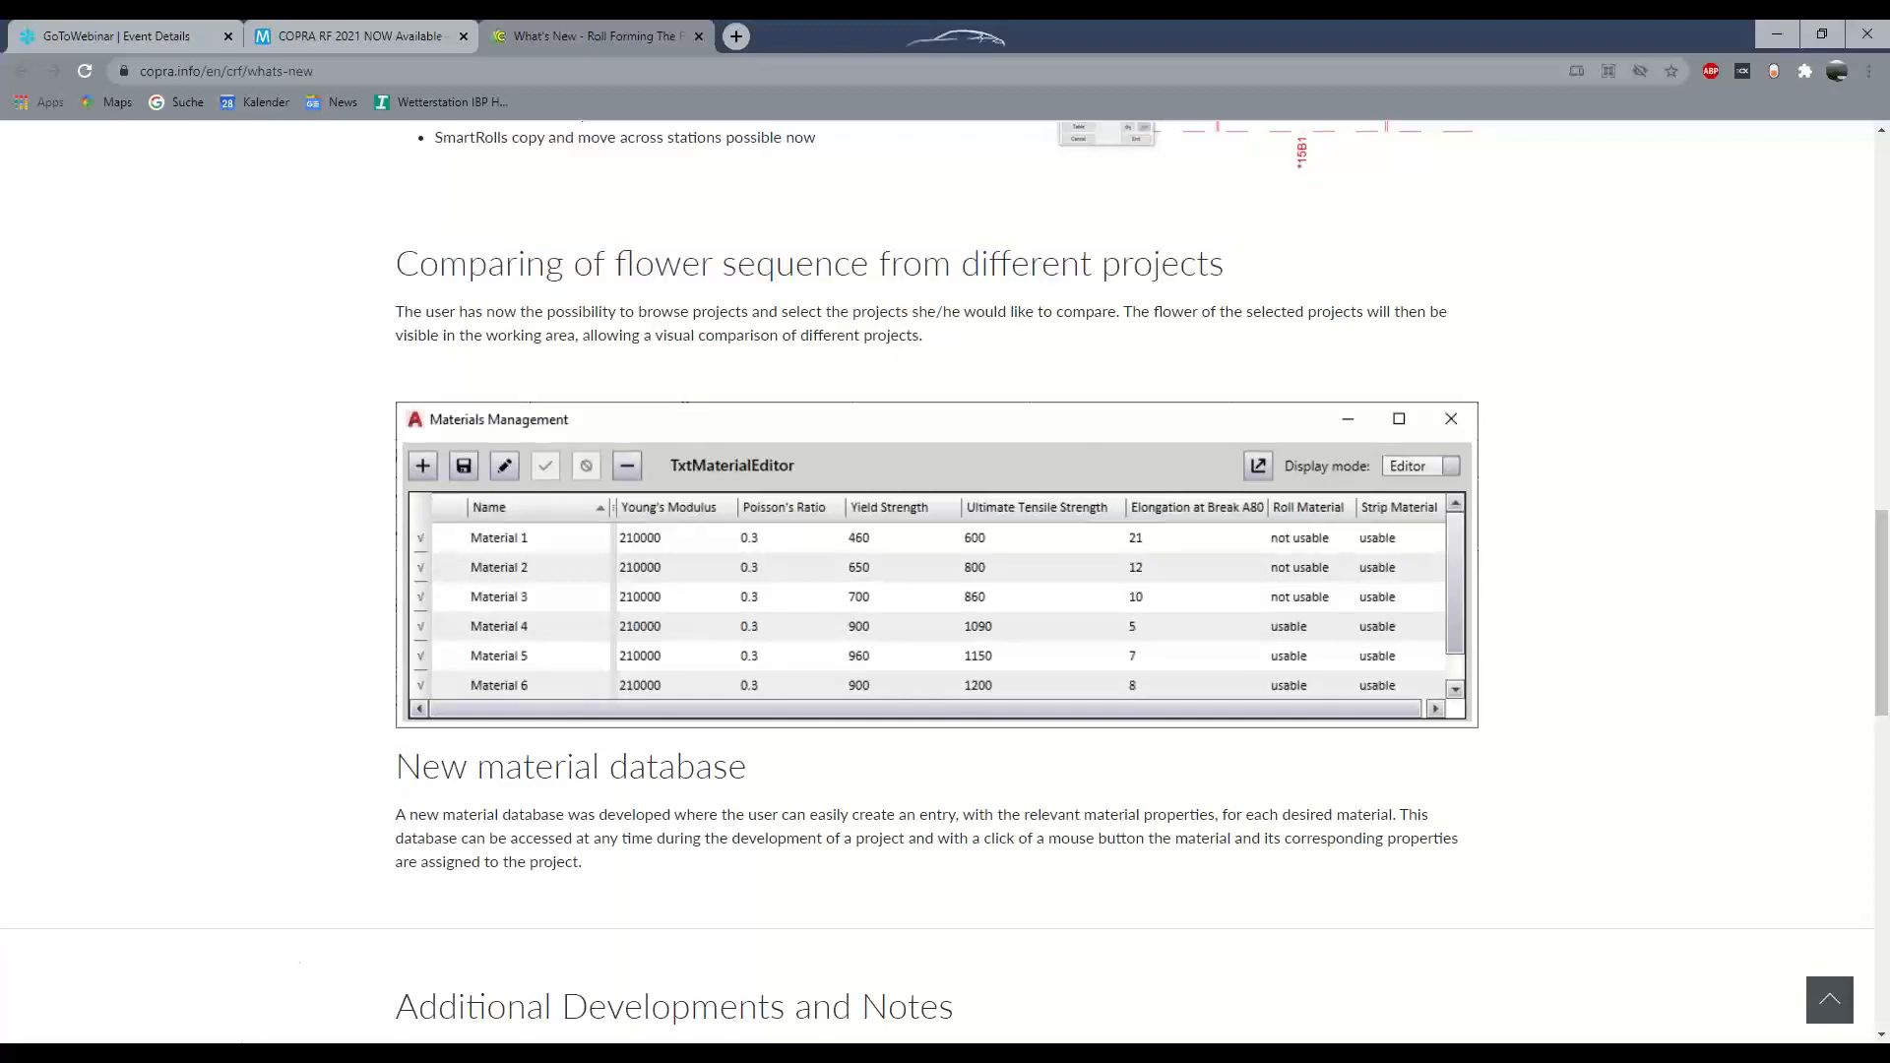
Step: Switch to AutoCAD and load demo1.csp2 from the CRF 2019 Webinar demo1 folder into the Display Cockpit's project compare
{"action": "key", "text": "alt+Tab"}
{"action": "mouse_move", "coordinate": [1061, 535]}
{"action": "middle_mouse_down"}
{"action": "mouse_move", "coordinate": [992, 465]}
{"action": "mouse_move", "coordinate": [815, 462]}
{"action": "middle_mouse_up"}
{"action": "scroll", "coordinate": [992, 465], "scroll_direction": "down", "scroll_amount": 2}
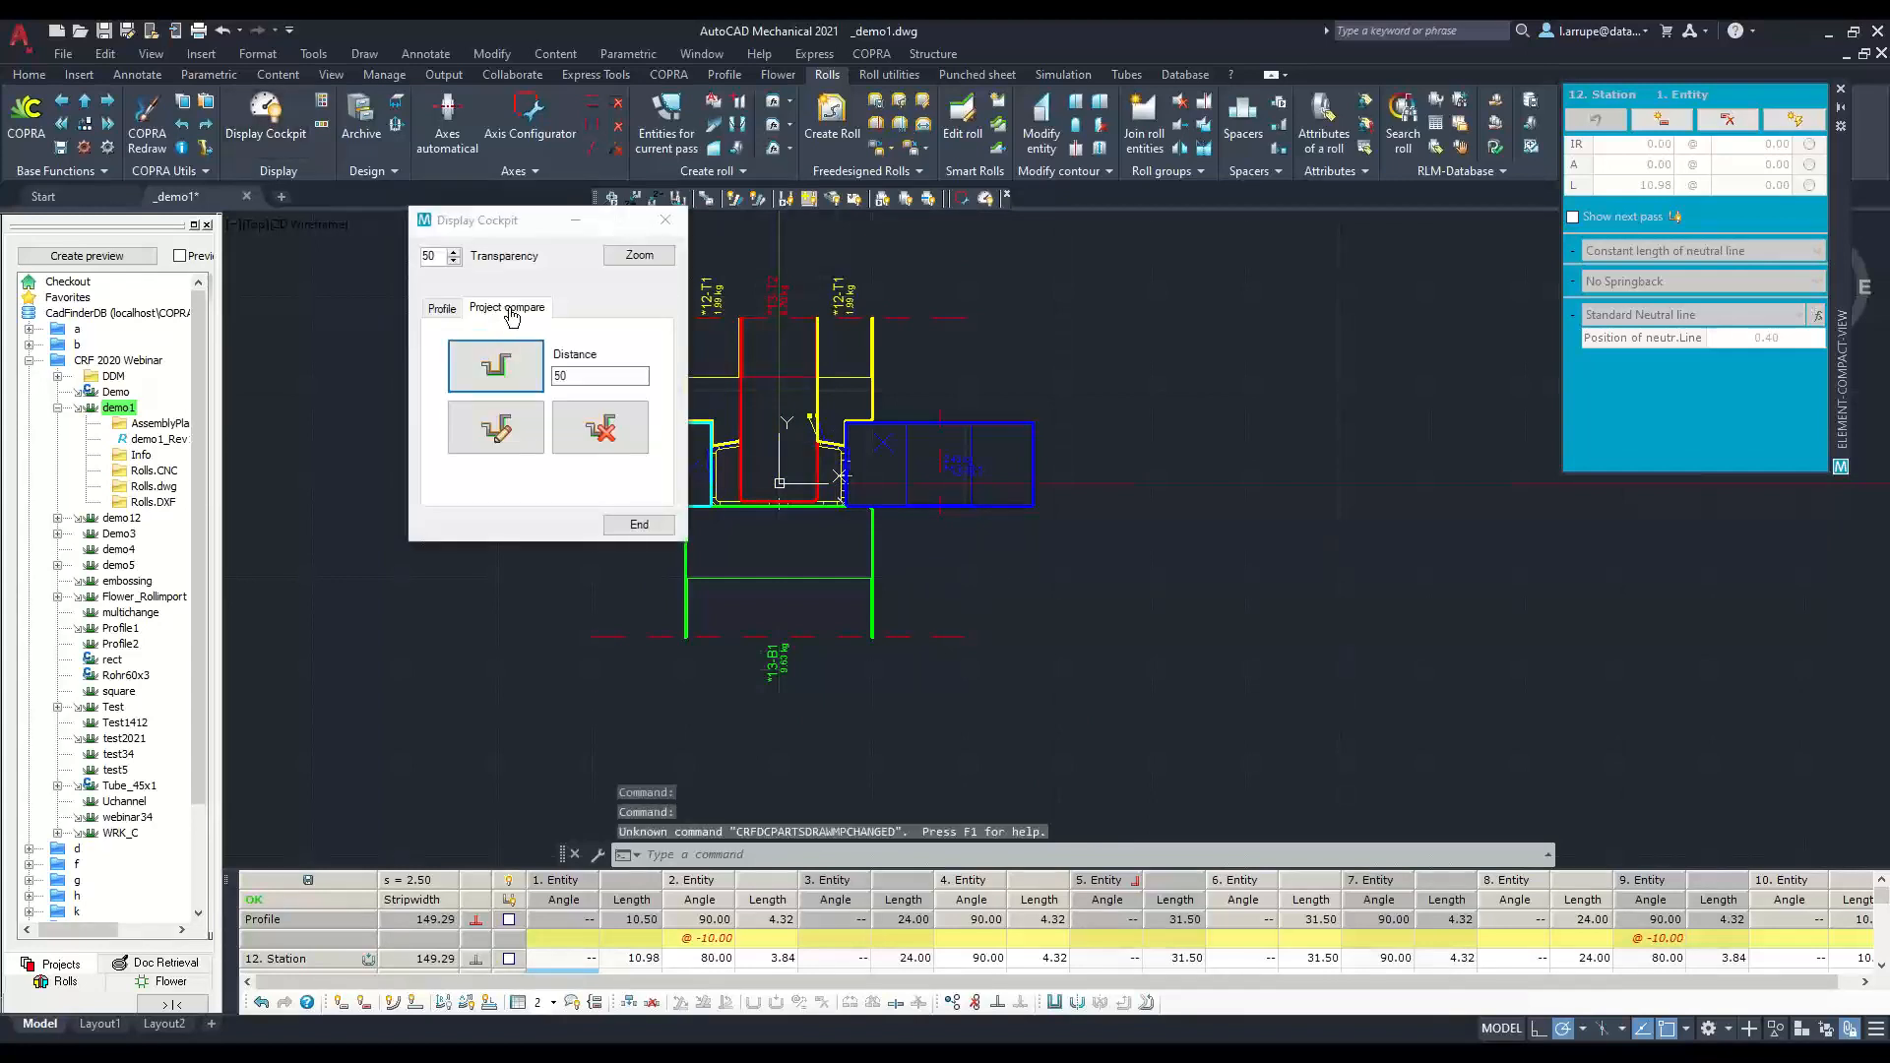
{"action": "left_click", "coordinate": [496, 366]}
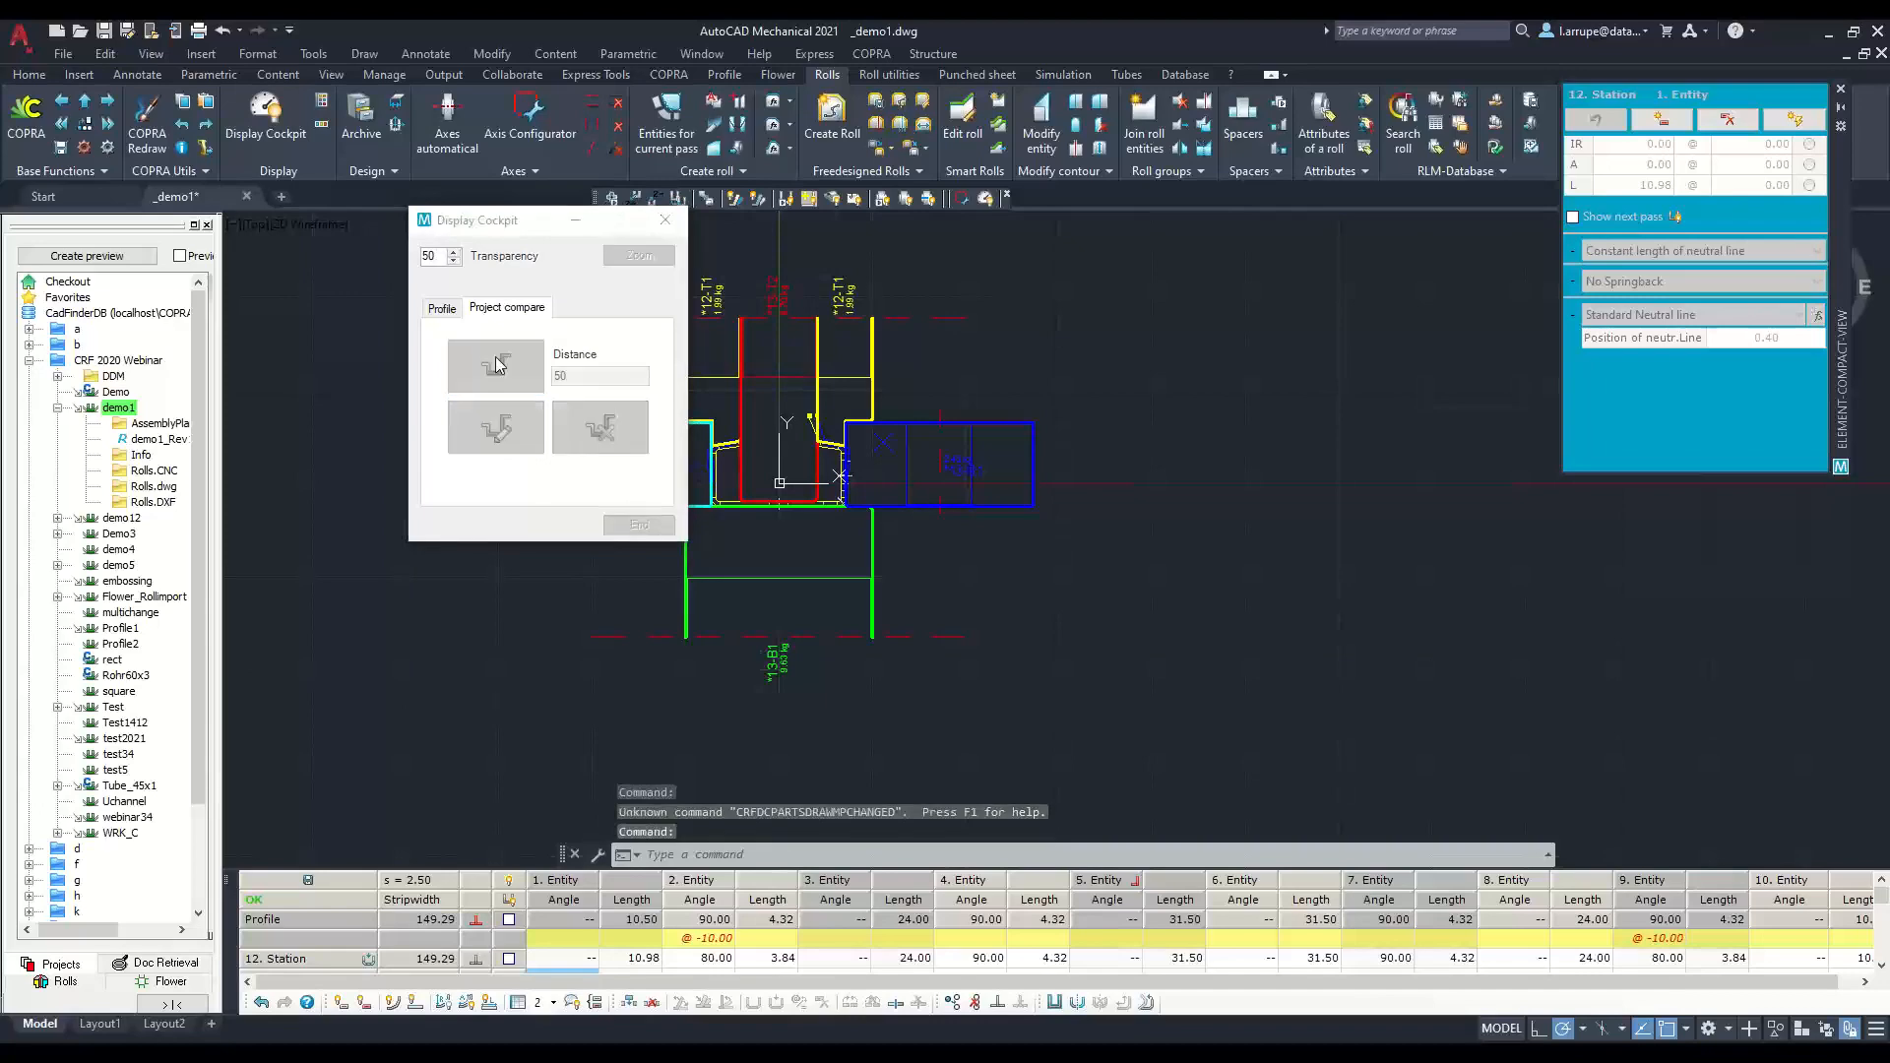
{"action": "left_click", "coordinate": [487, 70]}
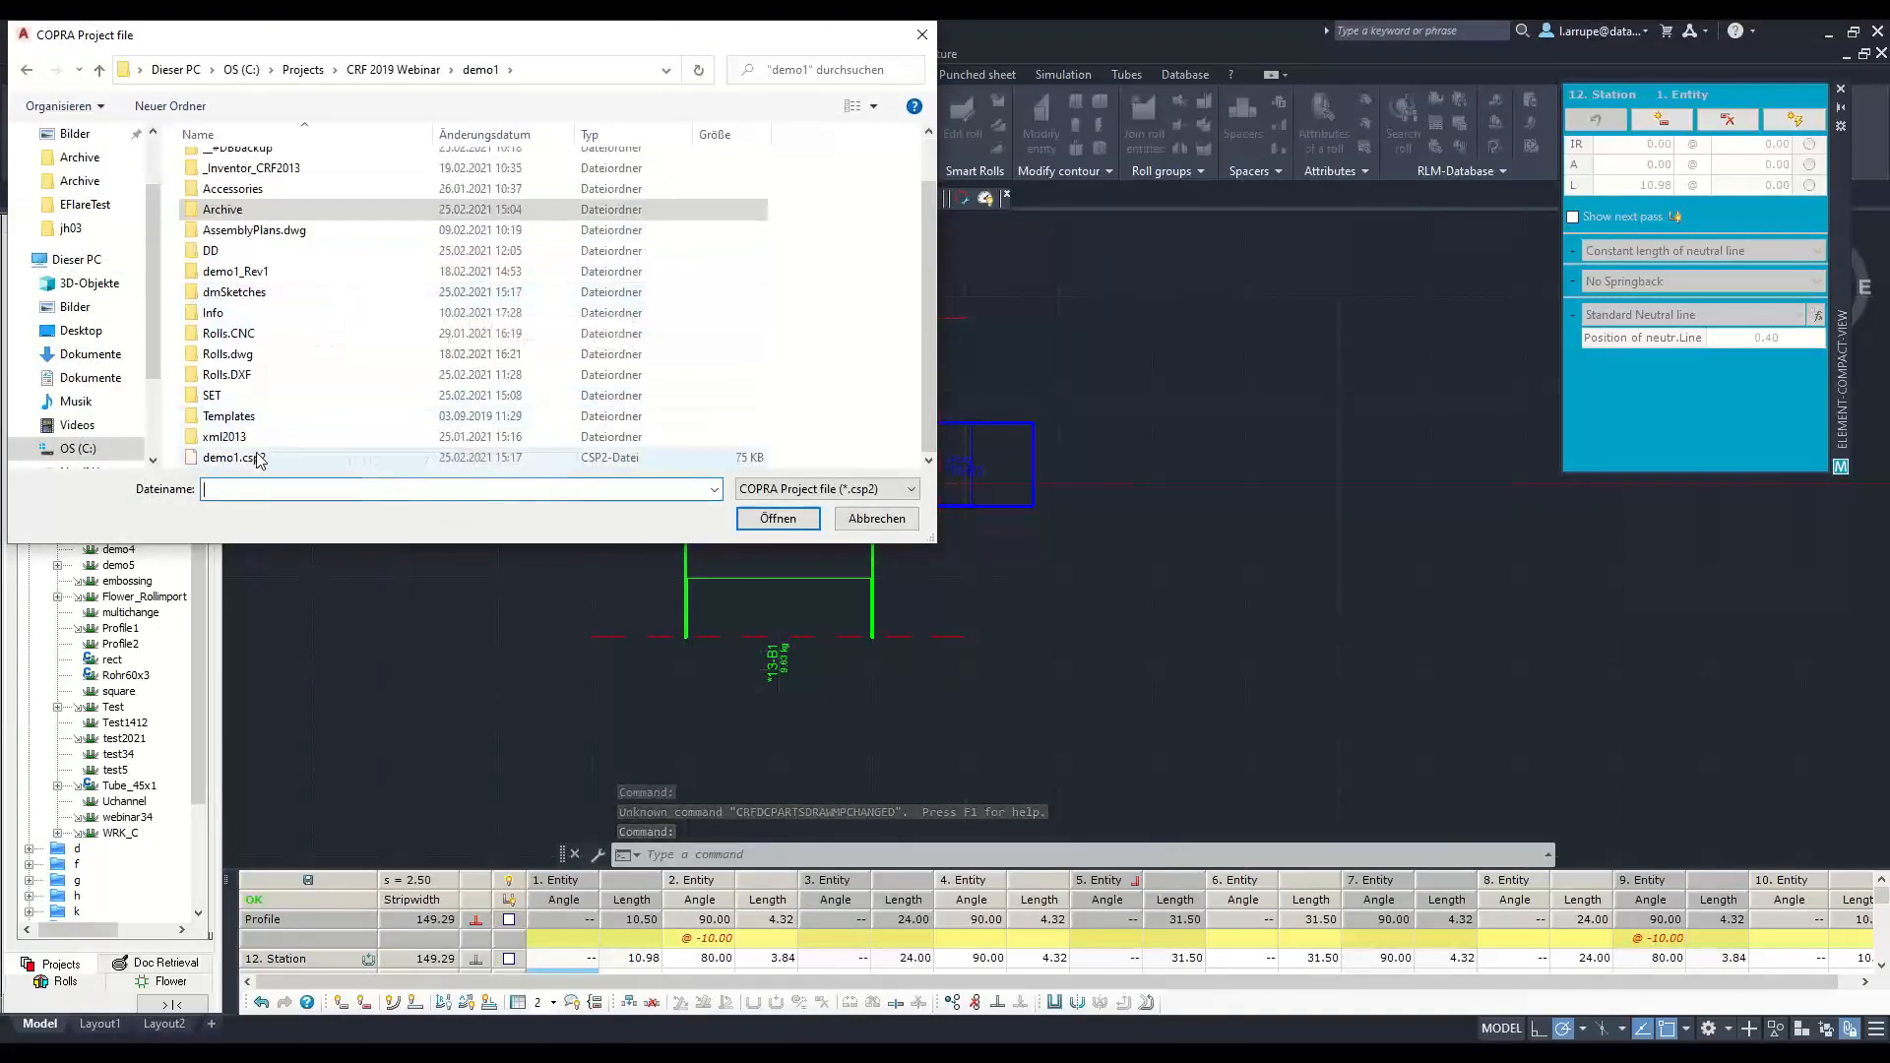
{"action": "left_click", "coordinate": [423, 457]}
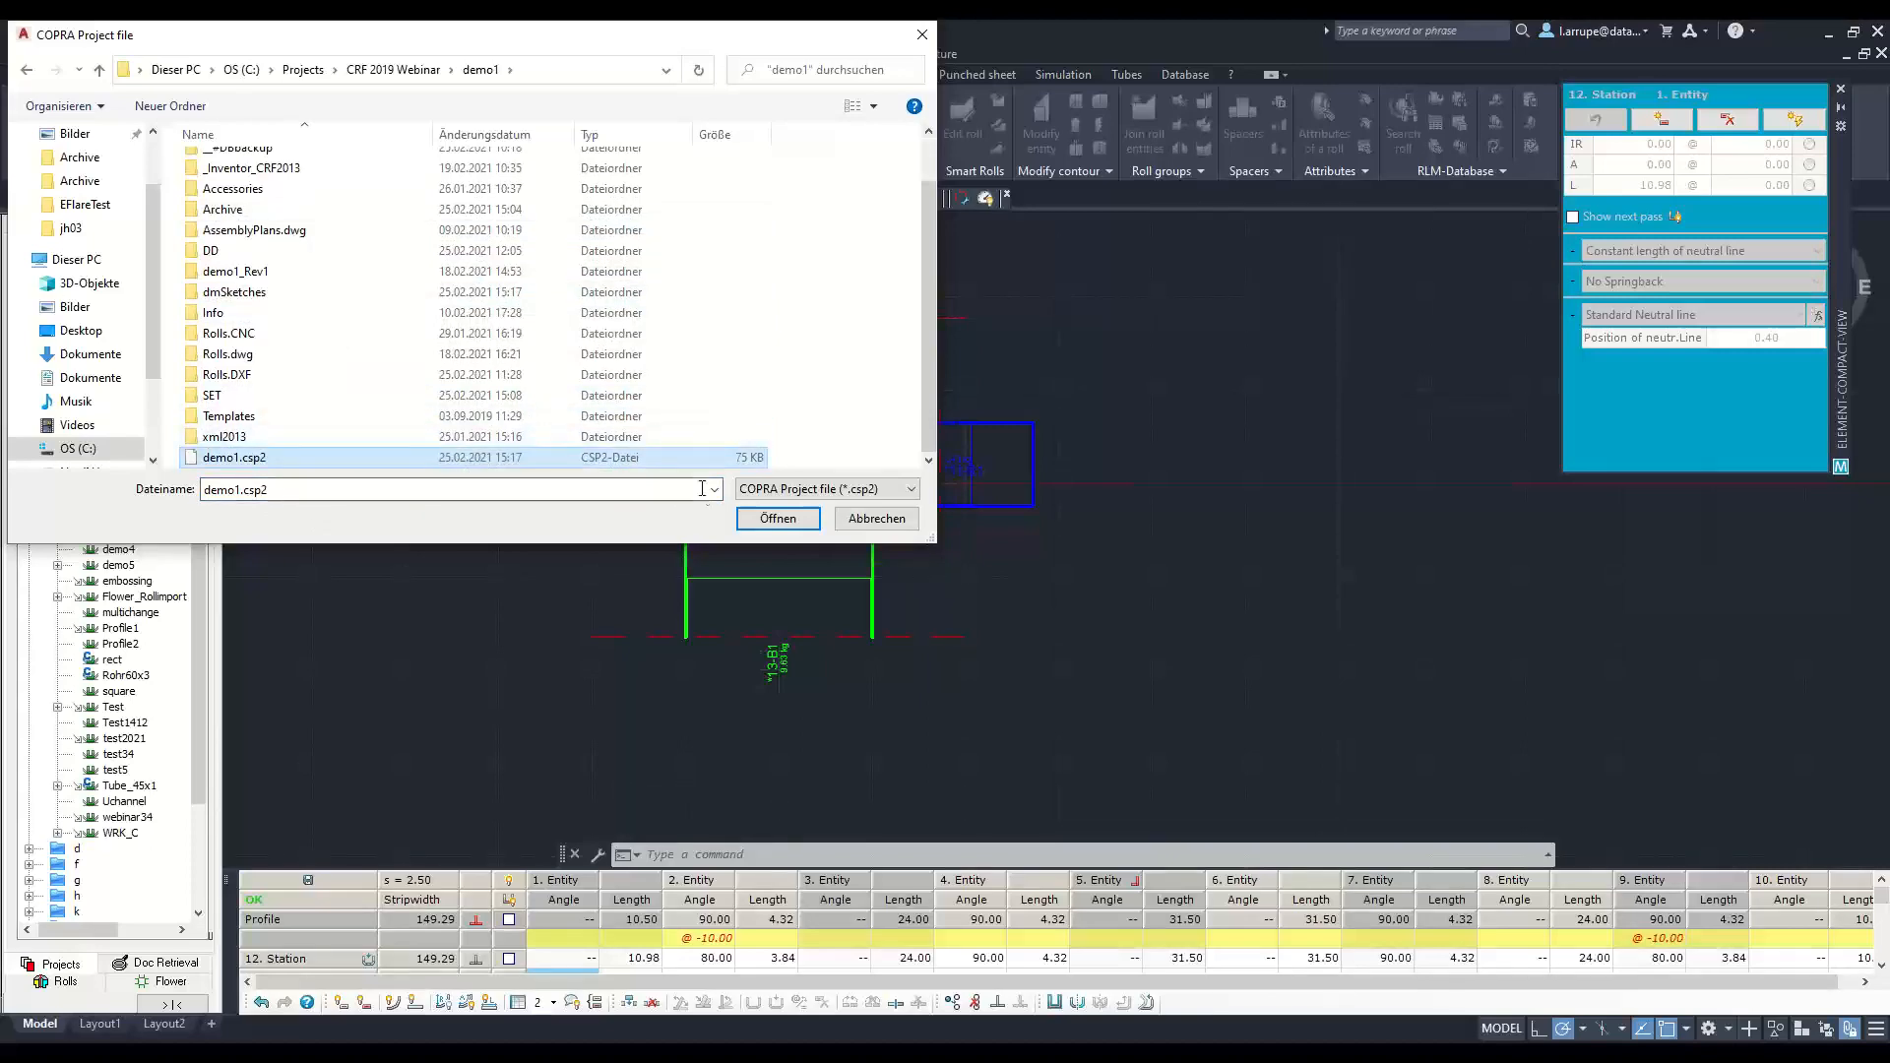
{"action": "left_click", "coordinate": [779, 521]}
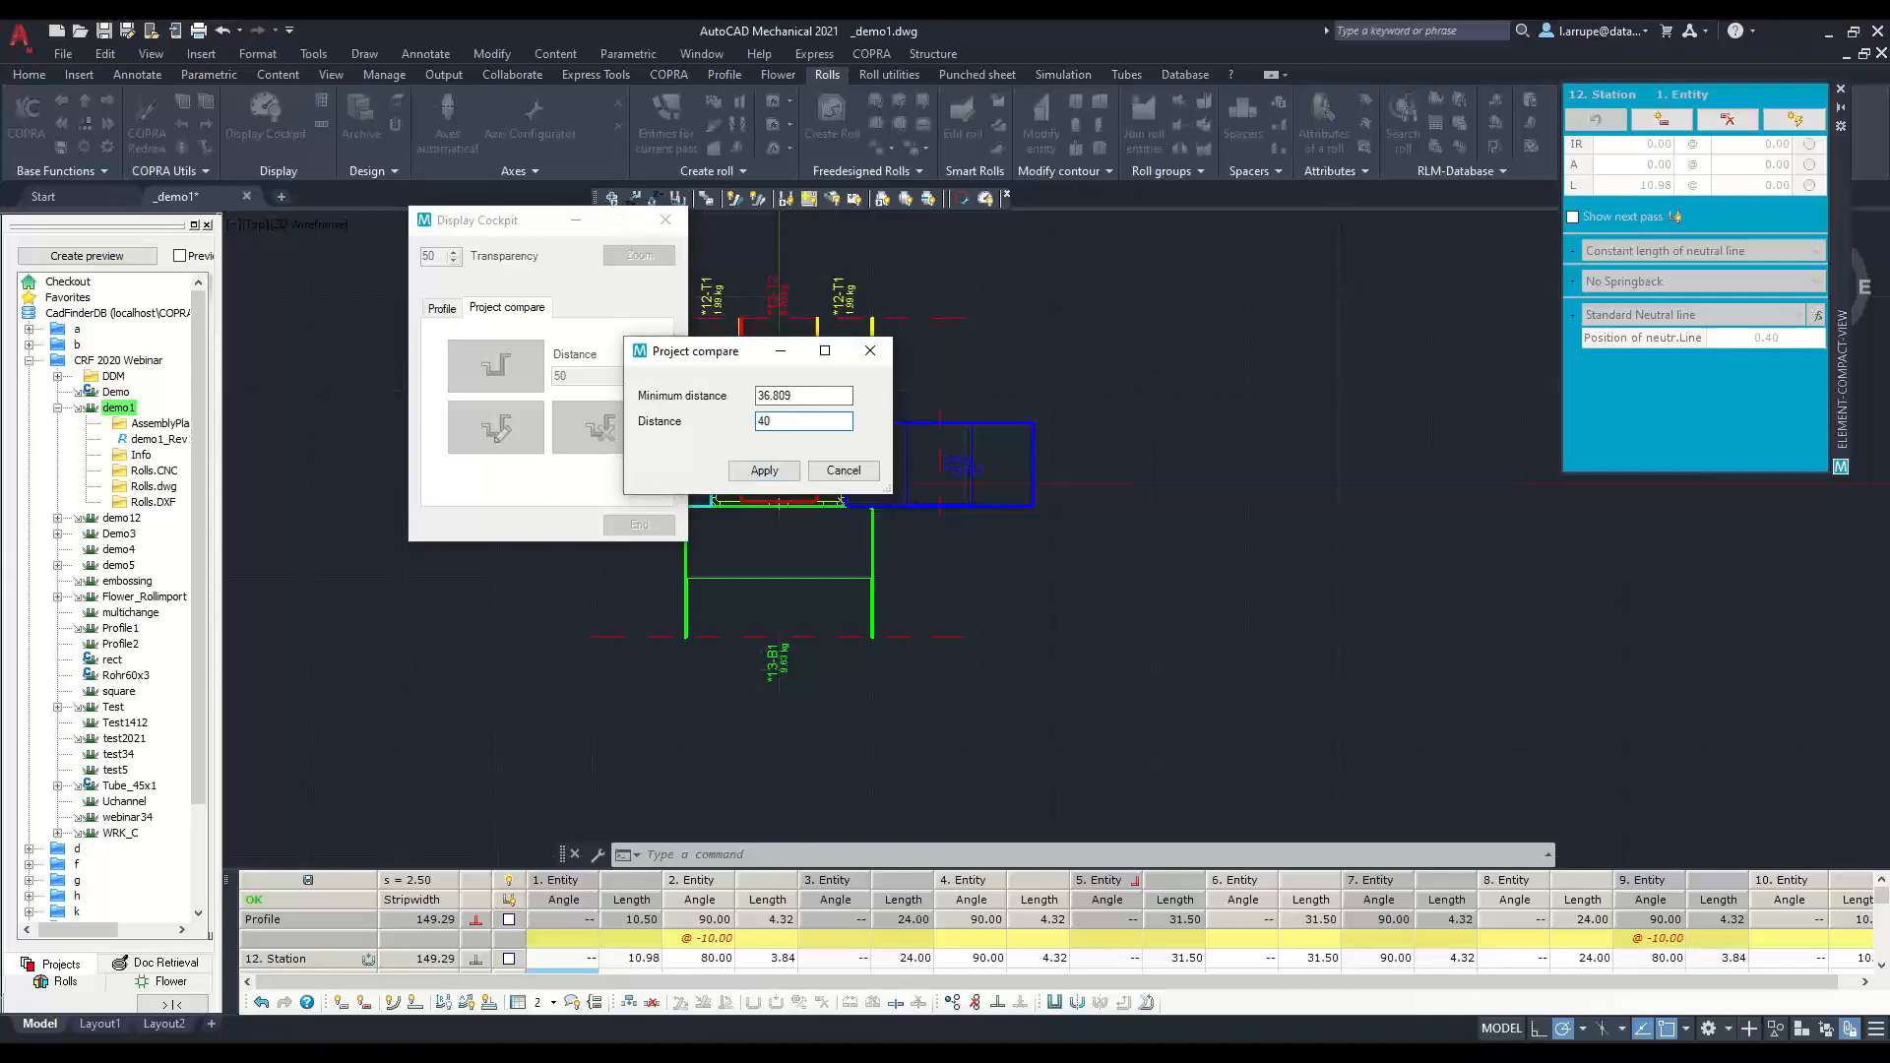
Step: Apply a distance of 40 and place the demo1 comparison flower beside the current station
{"action": "left_click", "coordinate": [764, 469]}
{"action": "scroll", "coordinate": [1143, 324], "scroll_direction": "down", "scroll_amount": 4}
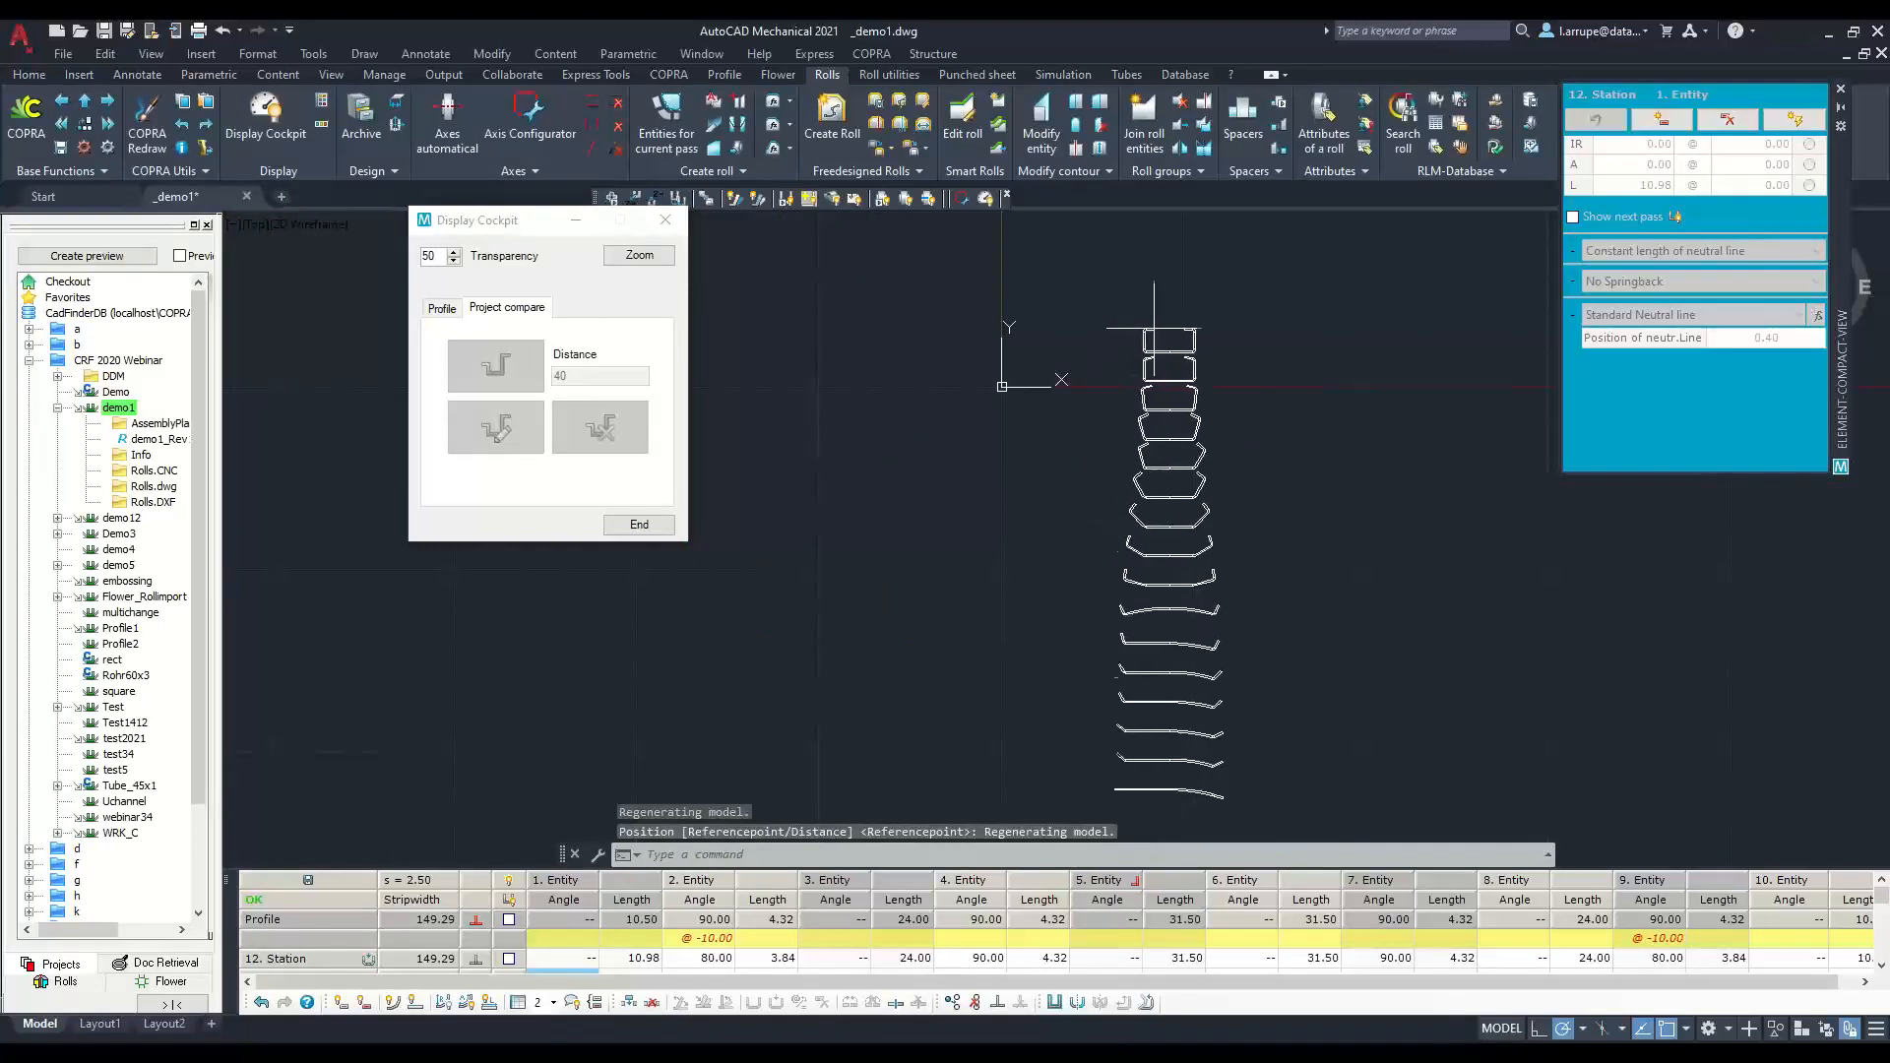
{"action": "scroll", "coordinate": [1141, 329], "scroll_direction": "up", "scroll_amount": 2}
{"action": "left_click", "coordinate": [1131, 303]}
{"action": "scroll", "coordinate": [1103, 415], "scroll_direction": "down", "scroll_amount": 2}
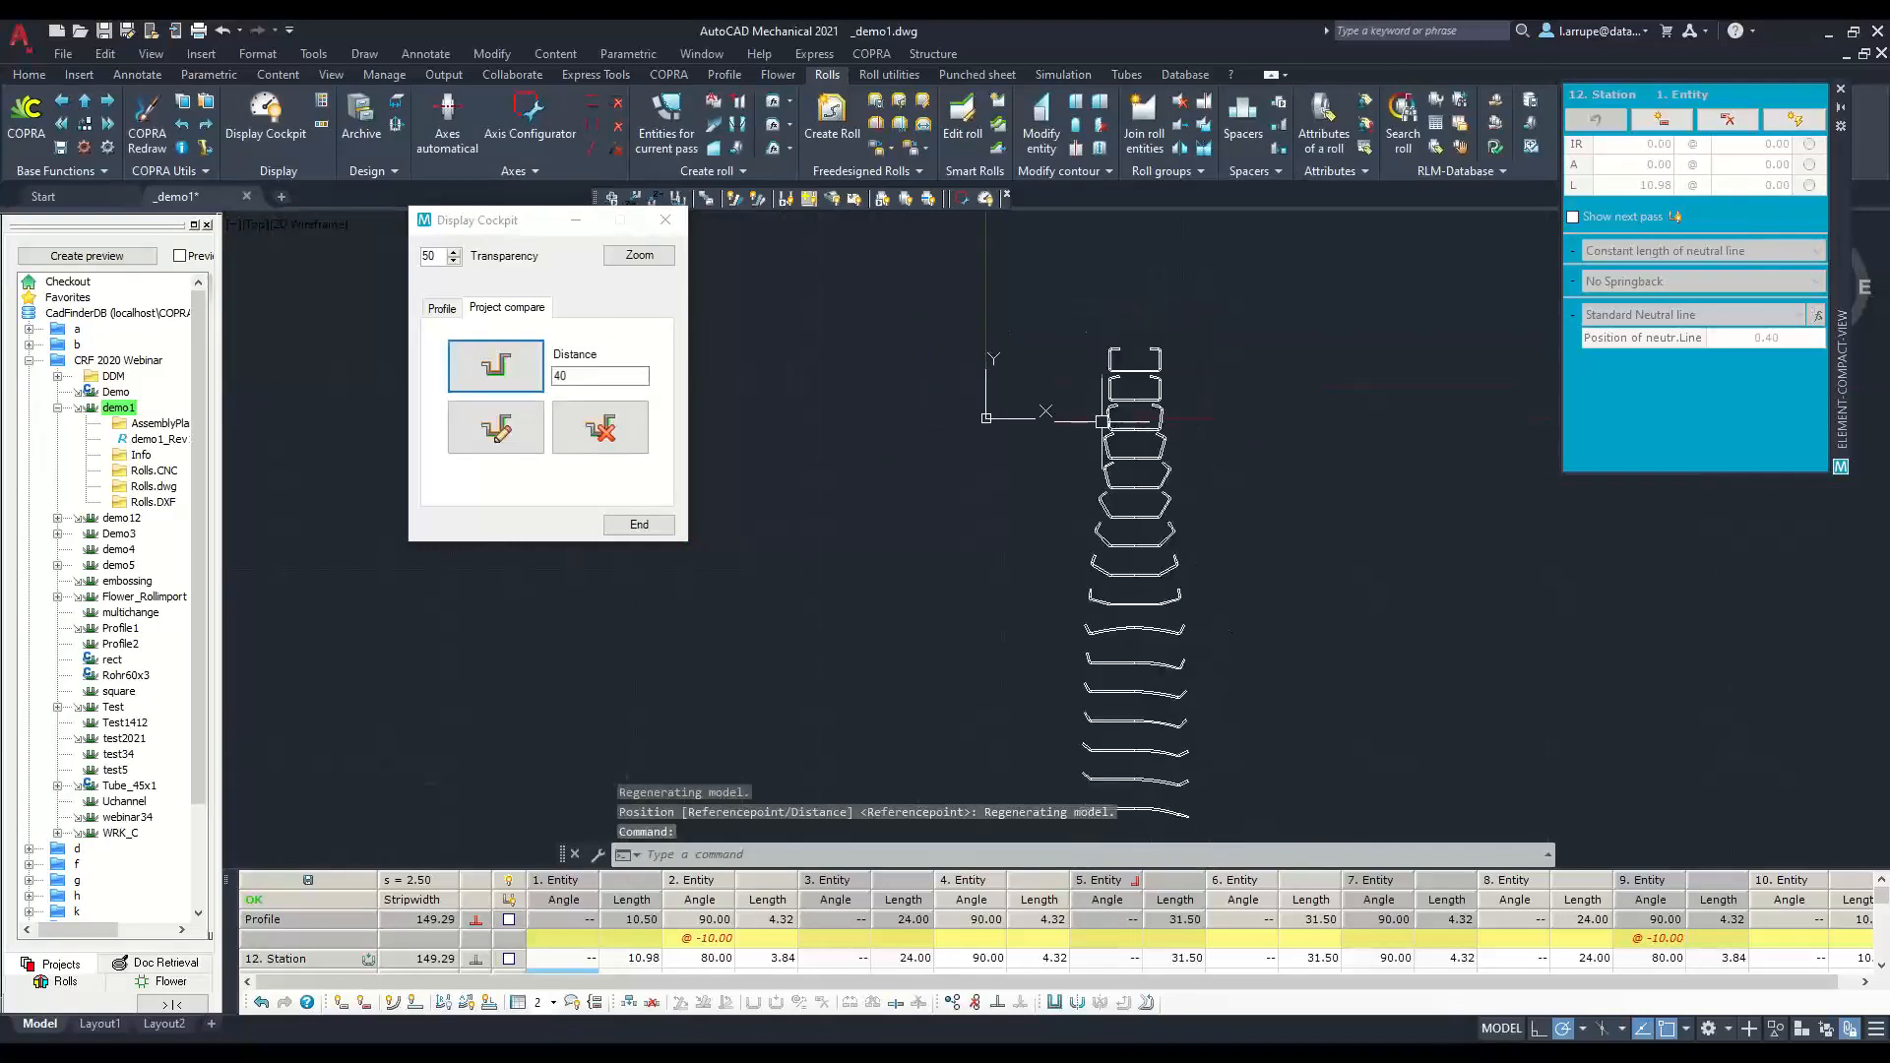
Step: Redraw the current station's rolls with COPRA Redraw and view them beside the comparison flower
{"action": "left_click", "coordinate": [171, 155]}
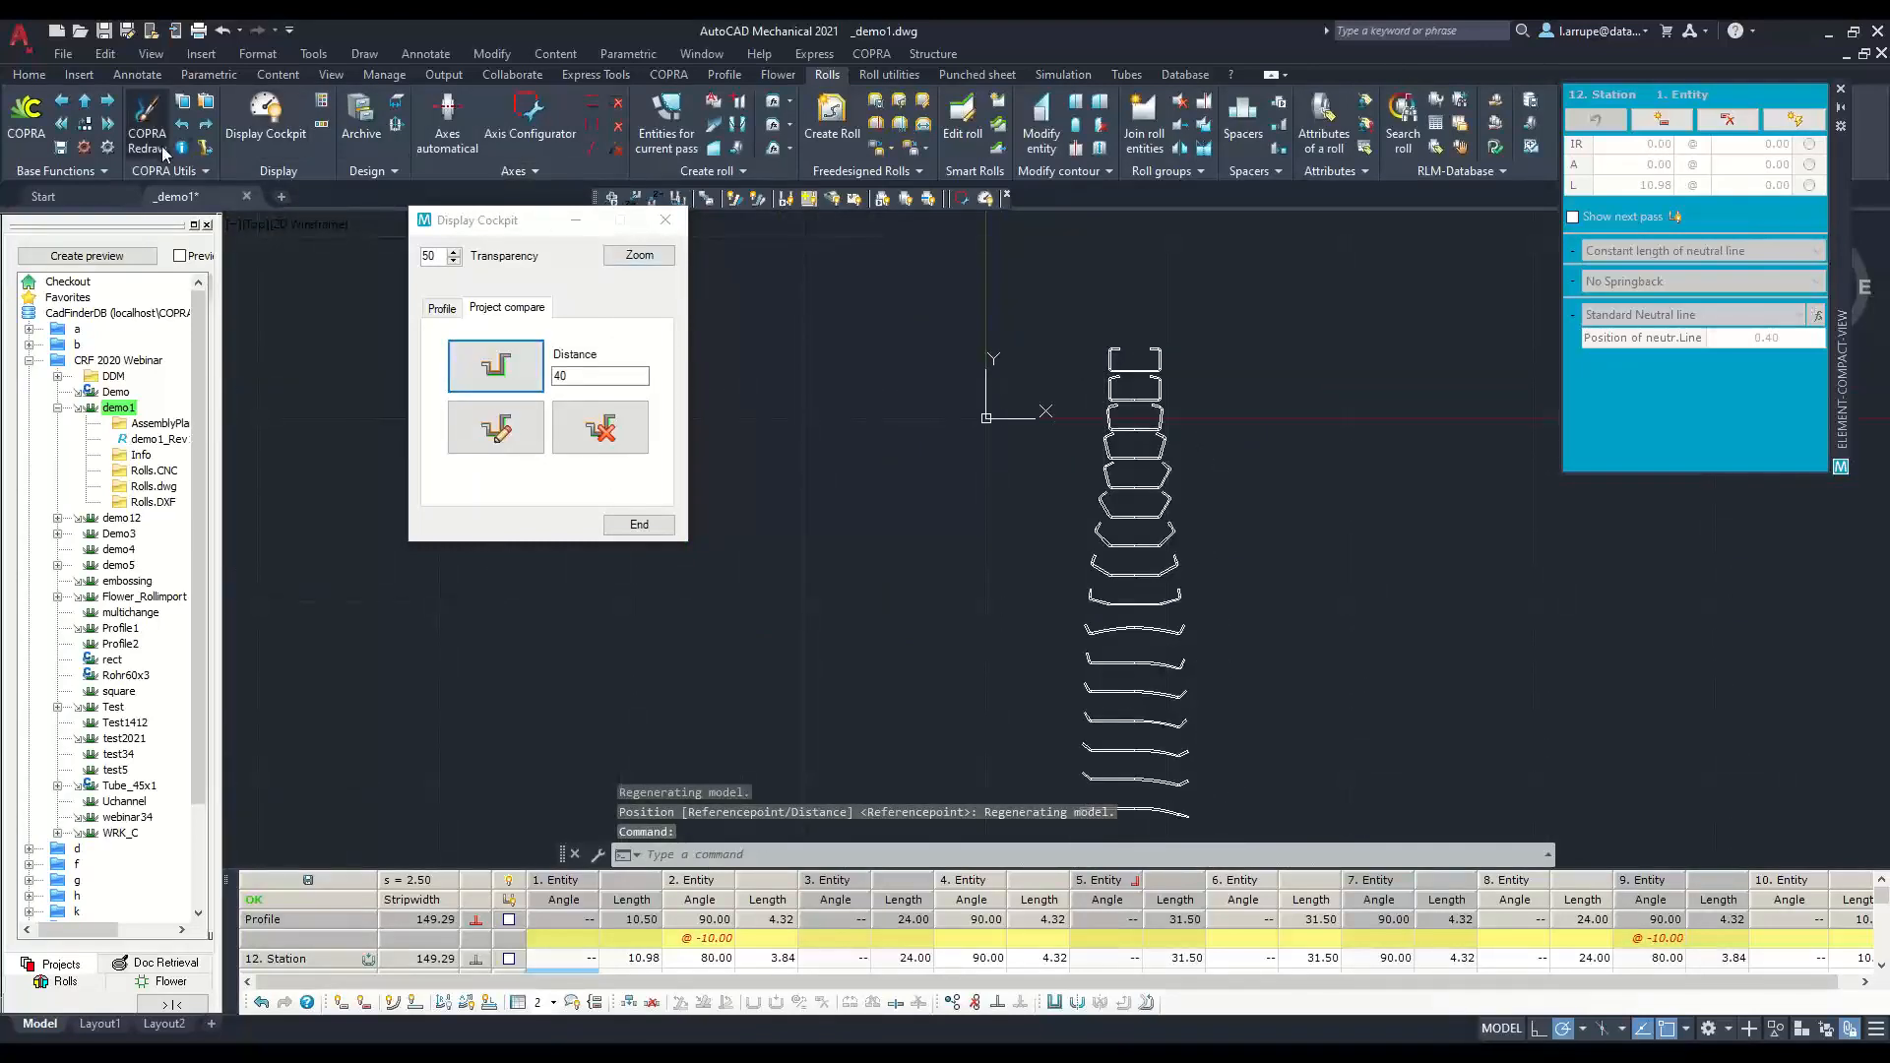
{"action": "scroll", "coordinate": [1008, 389], "scroll_direction": "up", "scroll_amount": 4}
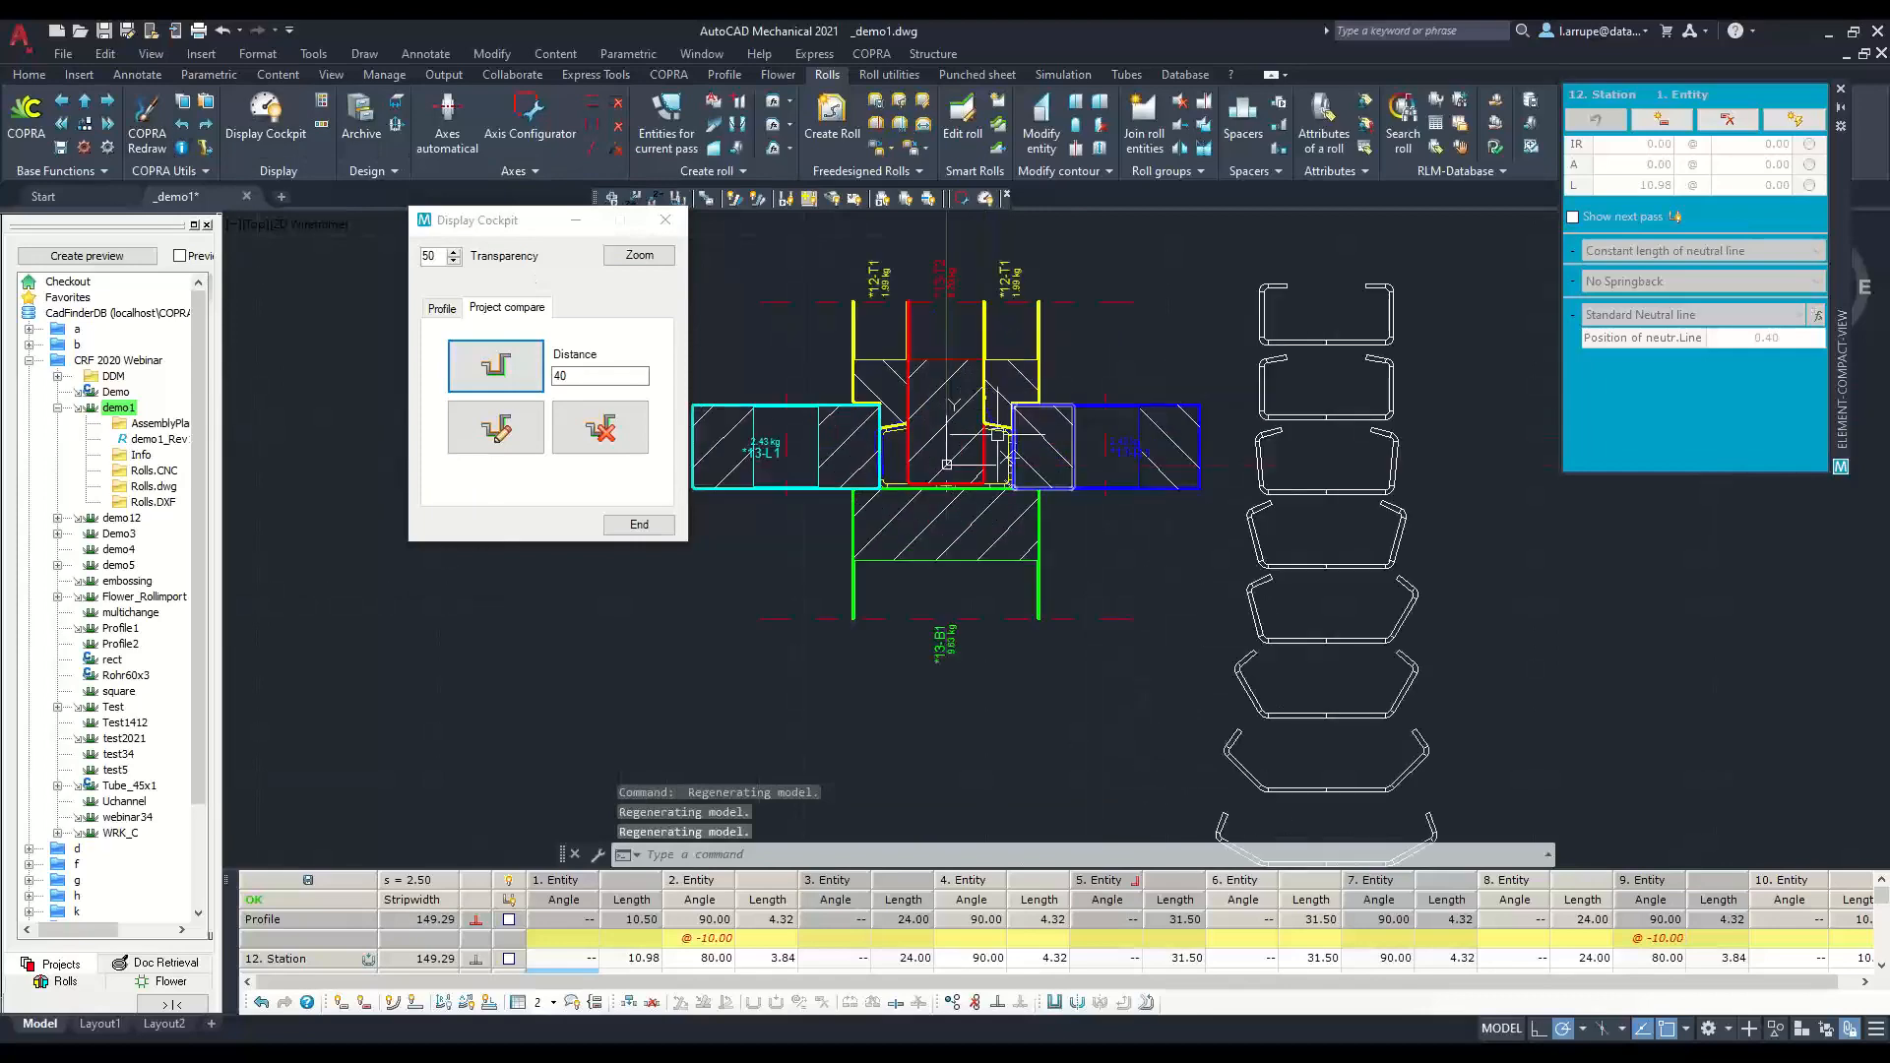
{"action": "scroll", "coordinate": [1024, 352], "scroll_direction": "down", "scroll_amount": 3}
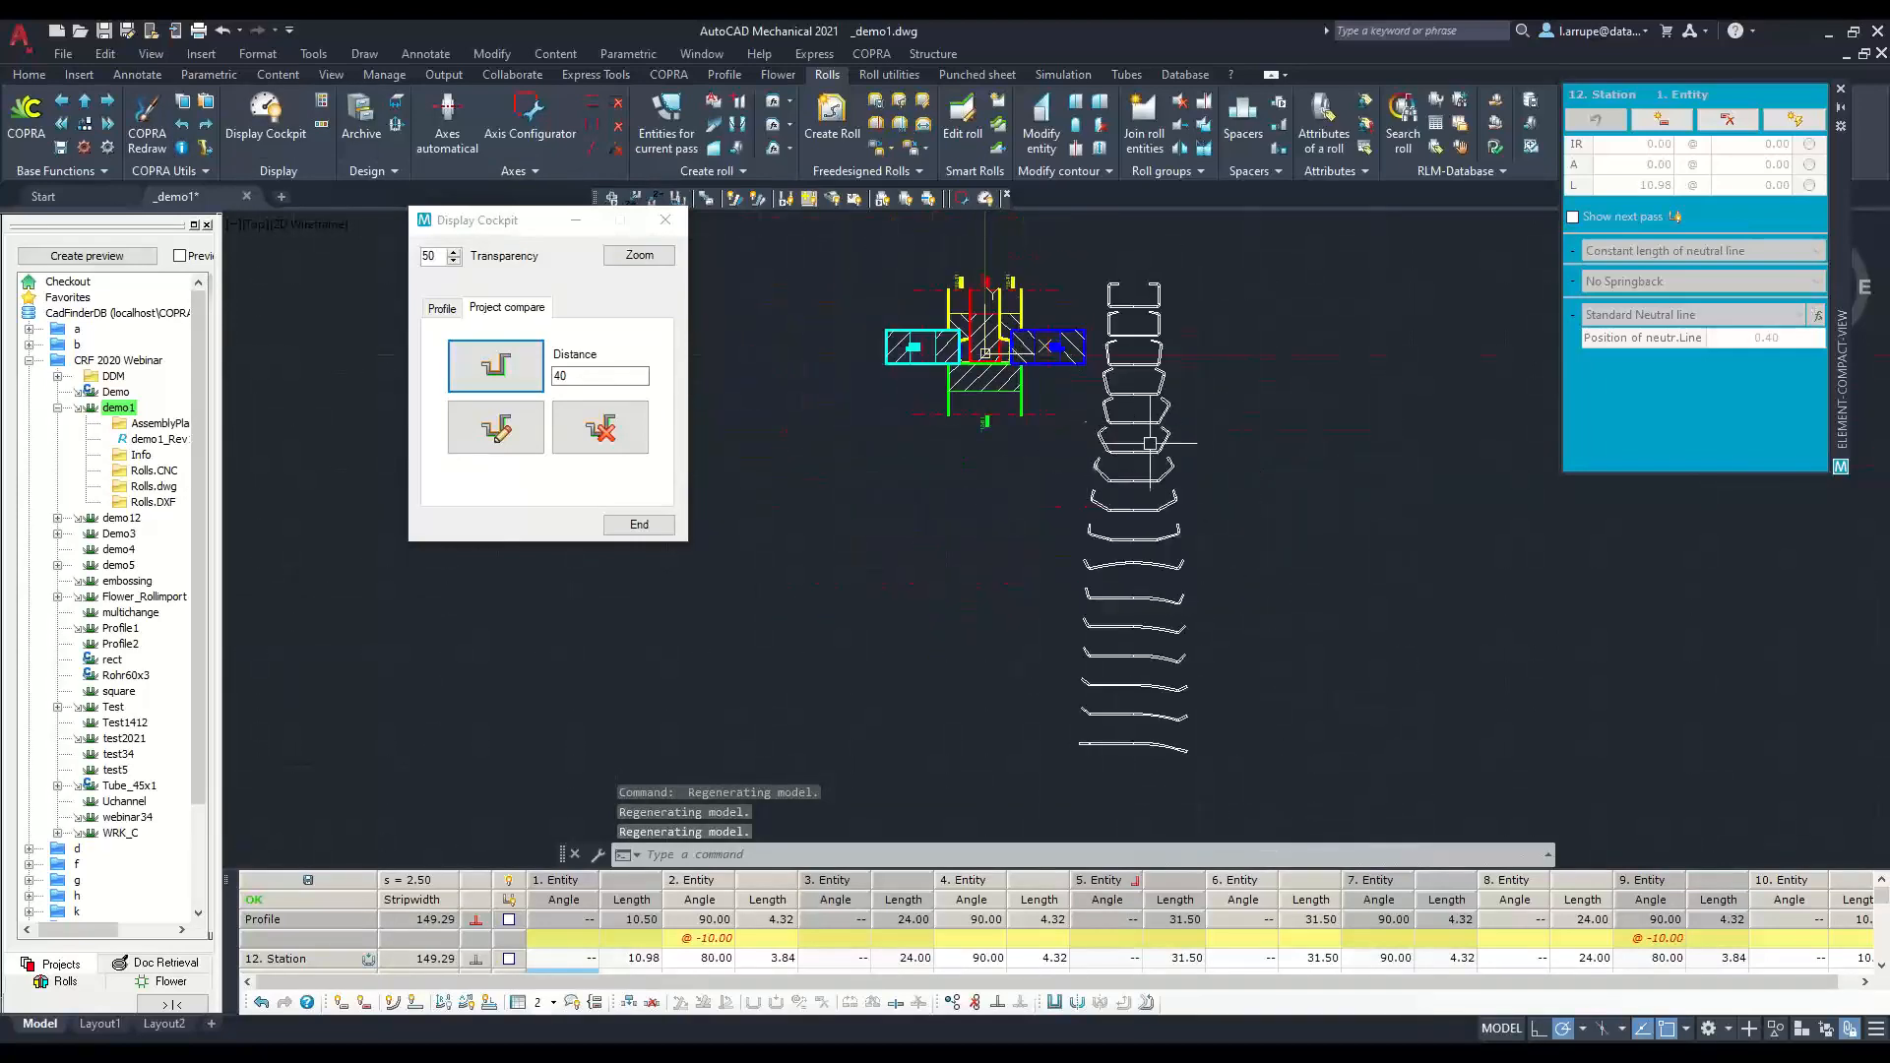
Step: Load Profile1.csp2 from the CRF 2019 Webinar Profile1 folder as a second comparison project
{"action": "left_click", "coordinate": [500, 366]}
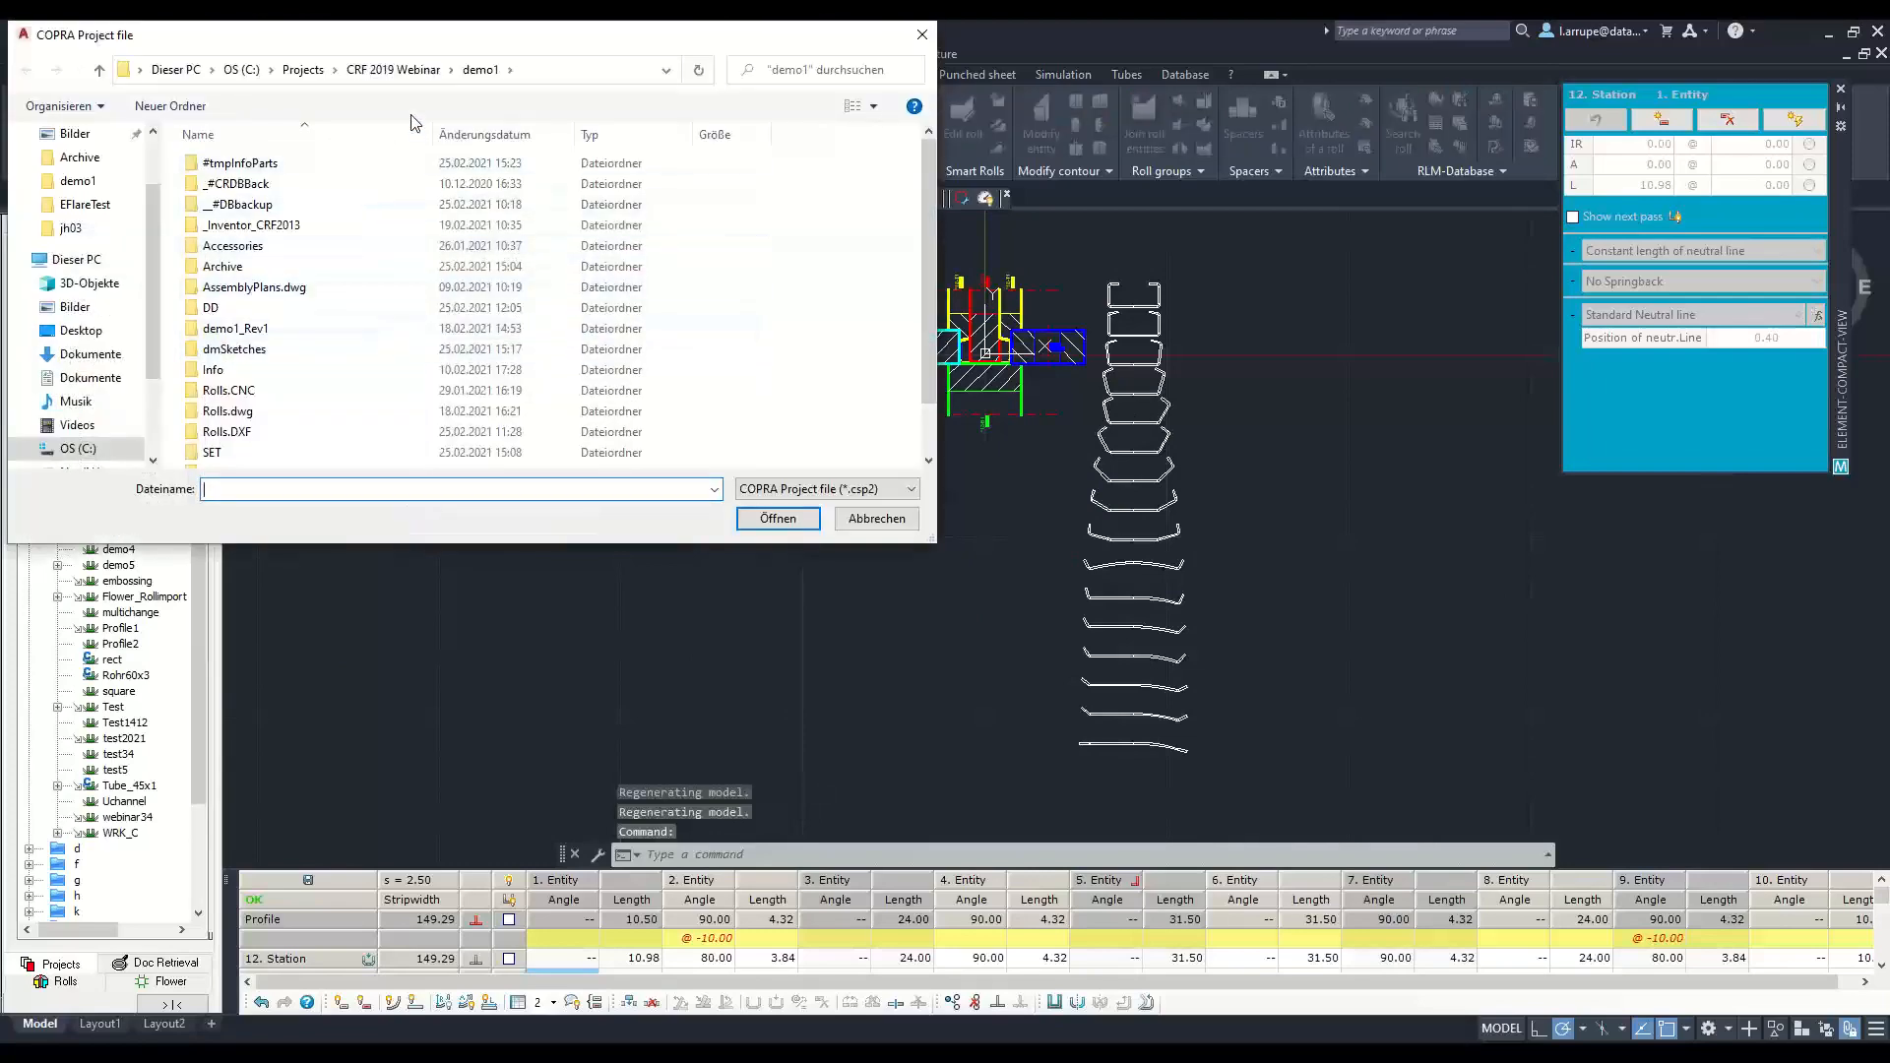
{"action": "left_click", "coordinate": [412, 73]}
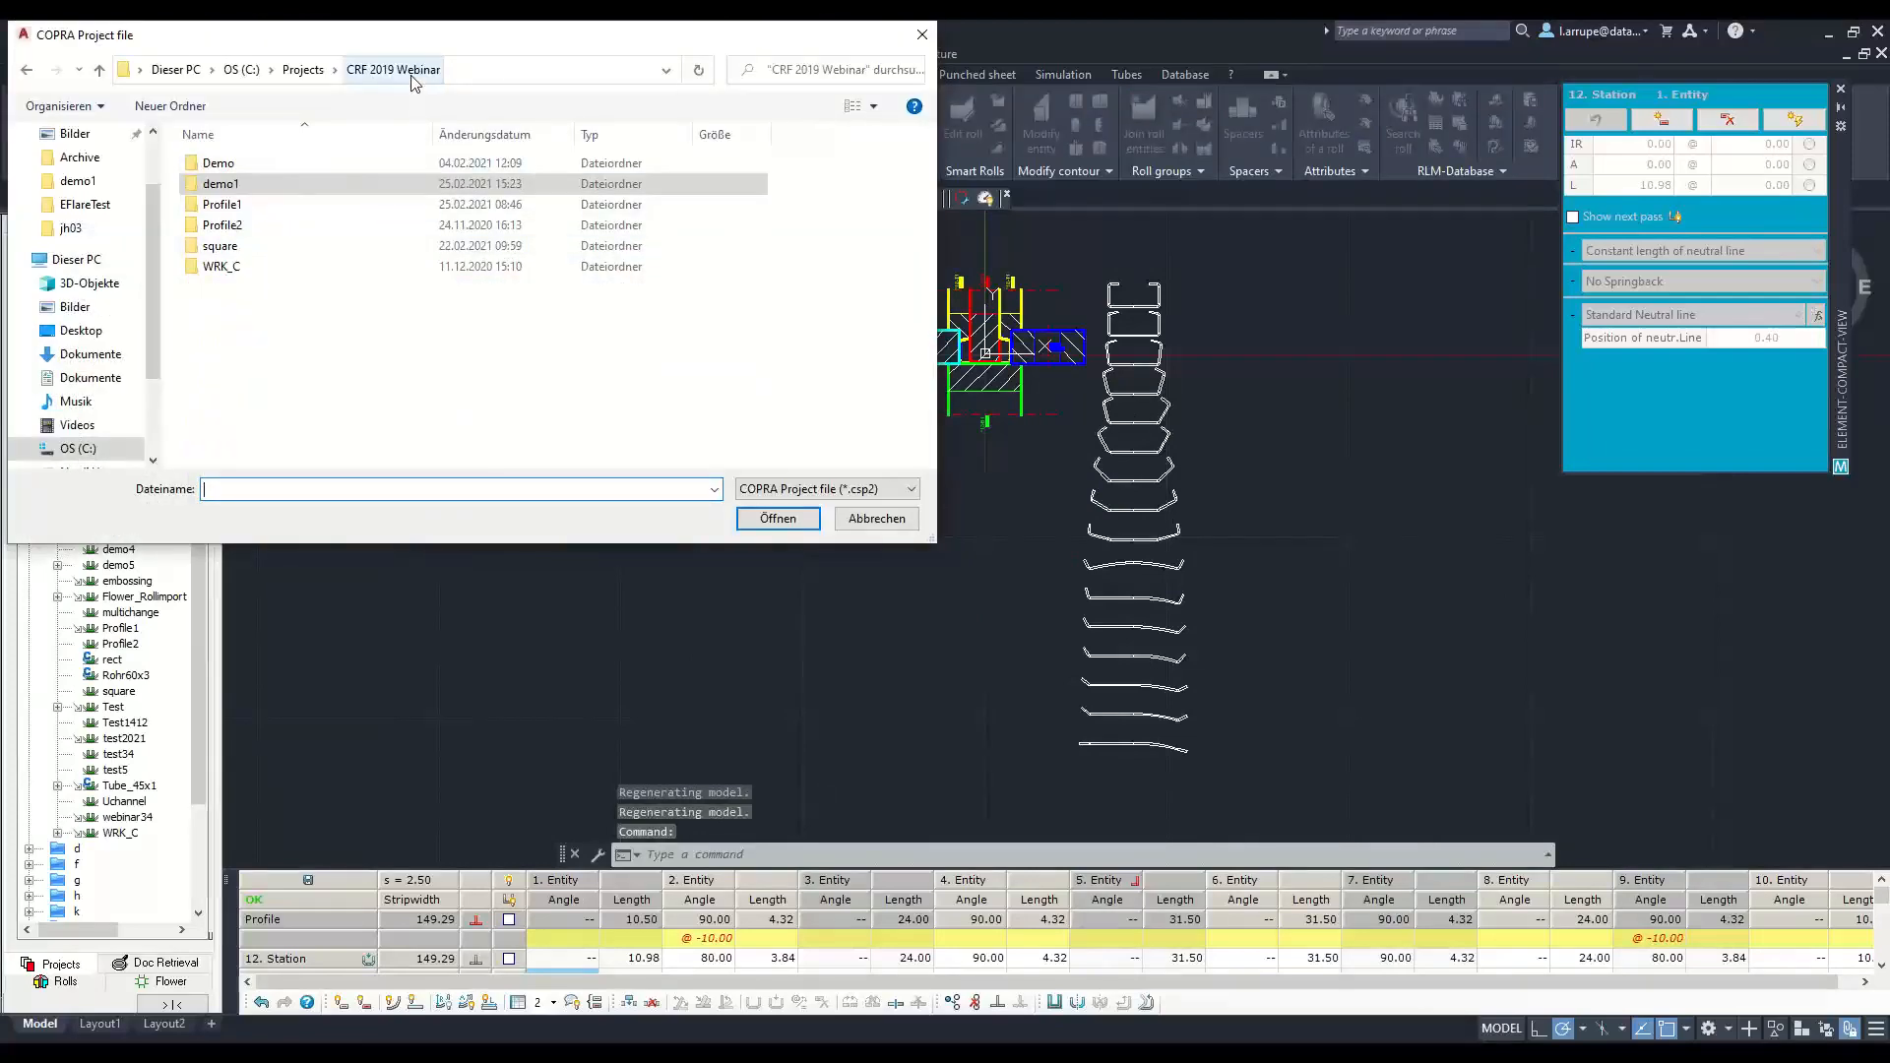
{"action": "double_click", "coordinate": [245, 161]}
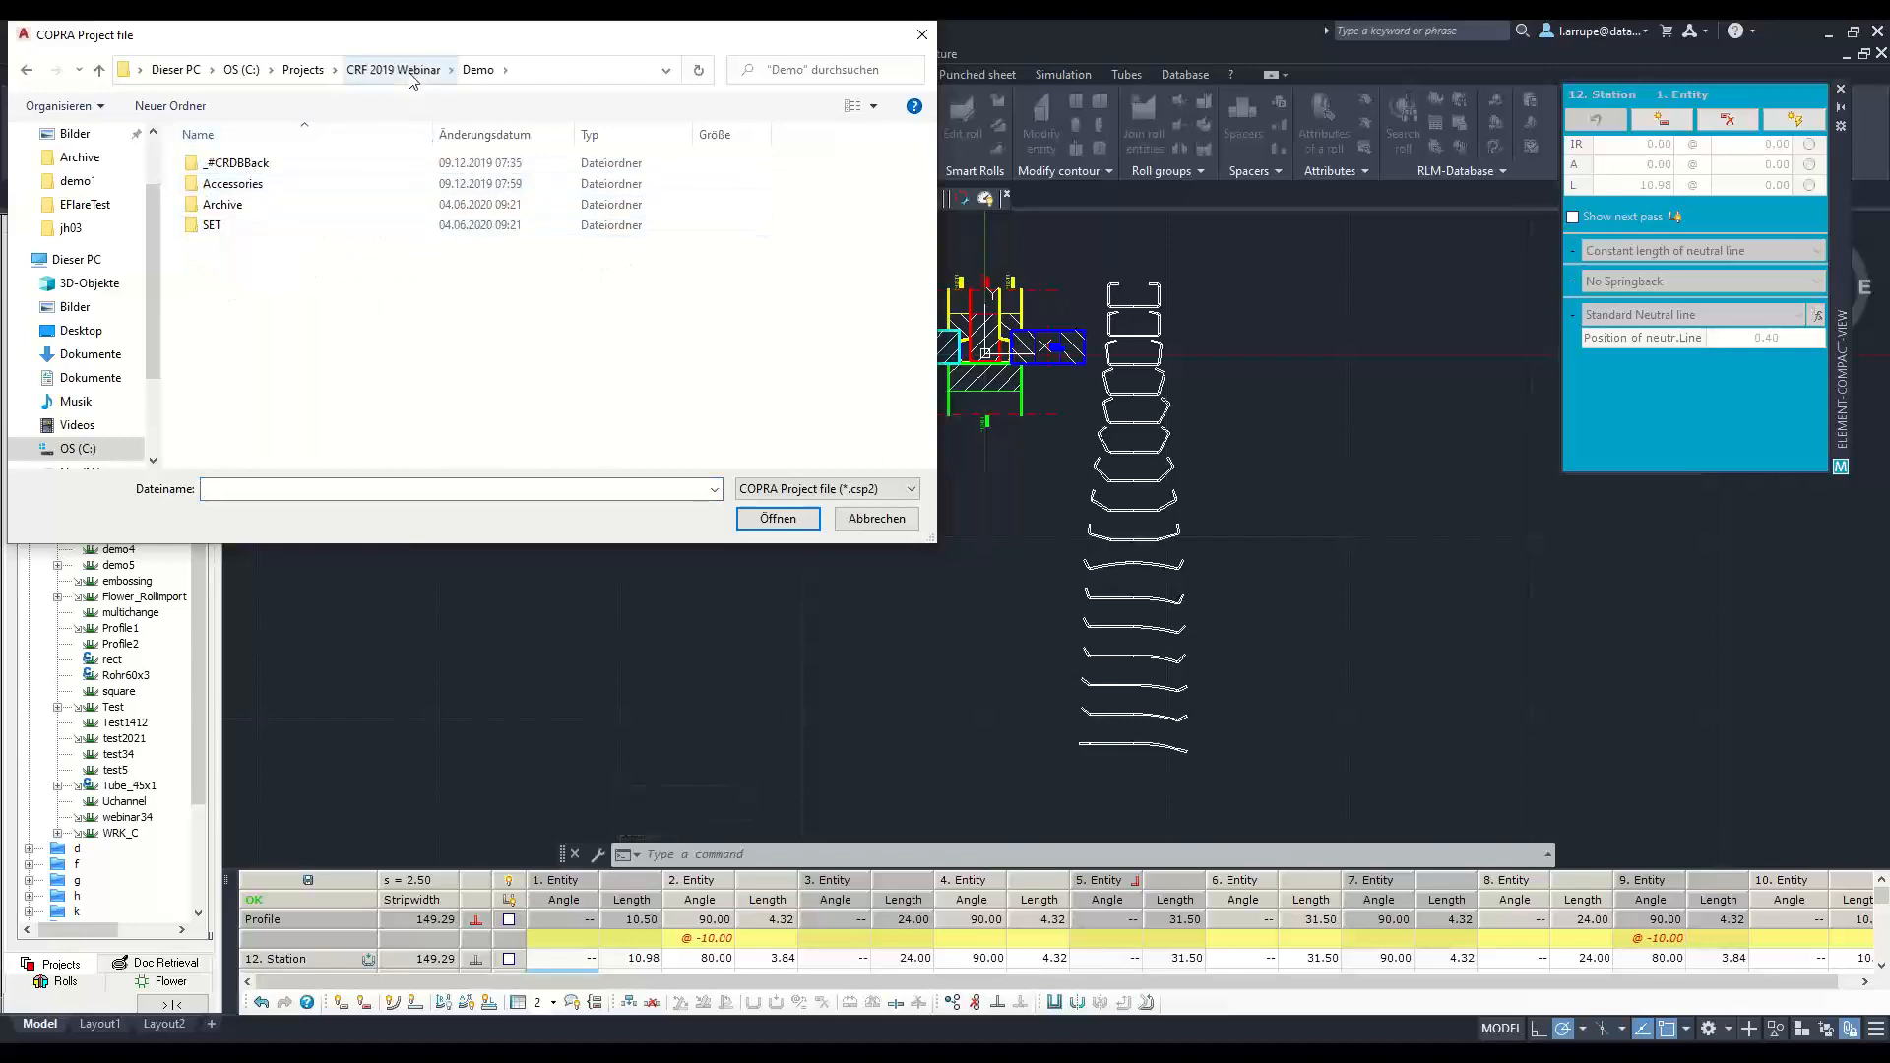
{"action": "left_click", "coordinate": [394, 69]}
{"action": "double_click", "coordinate": [222, 205]}
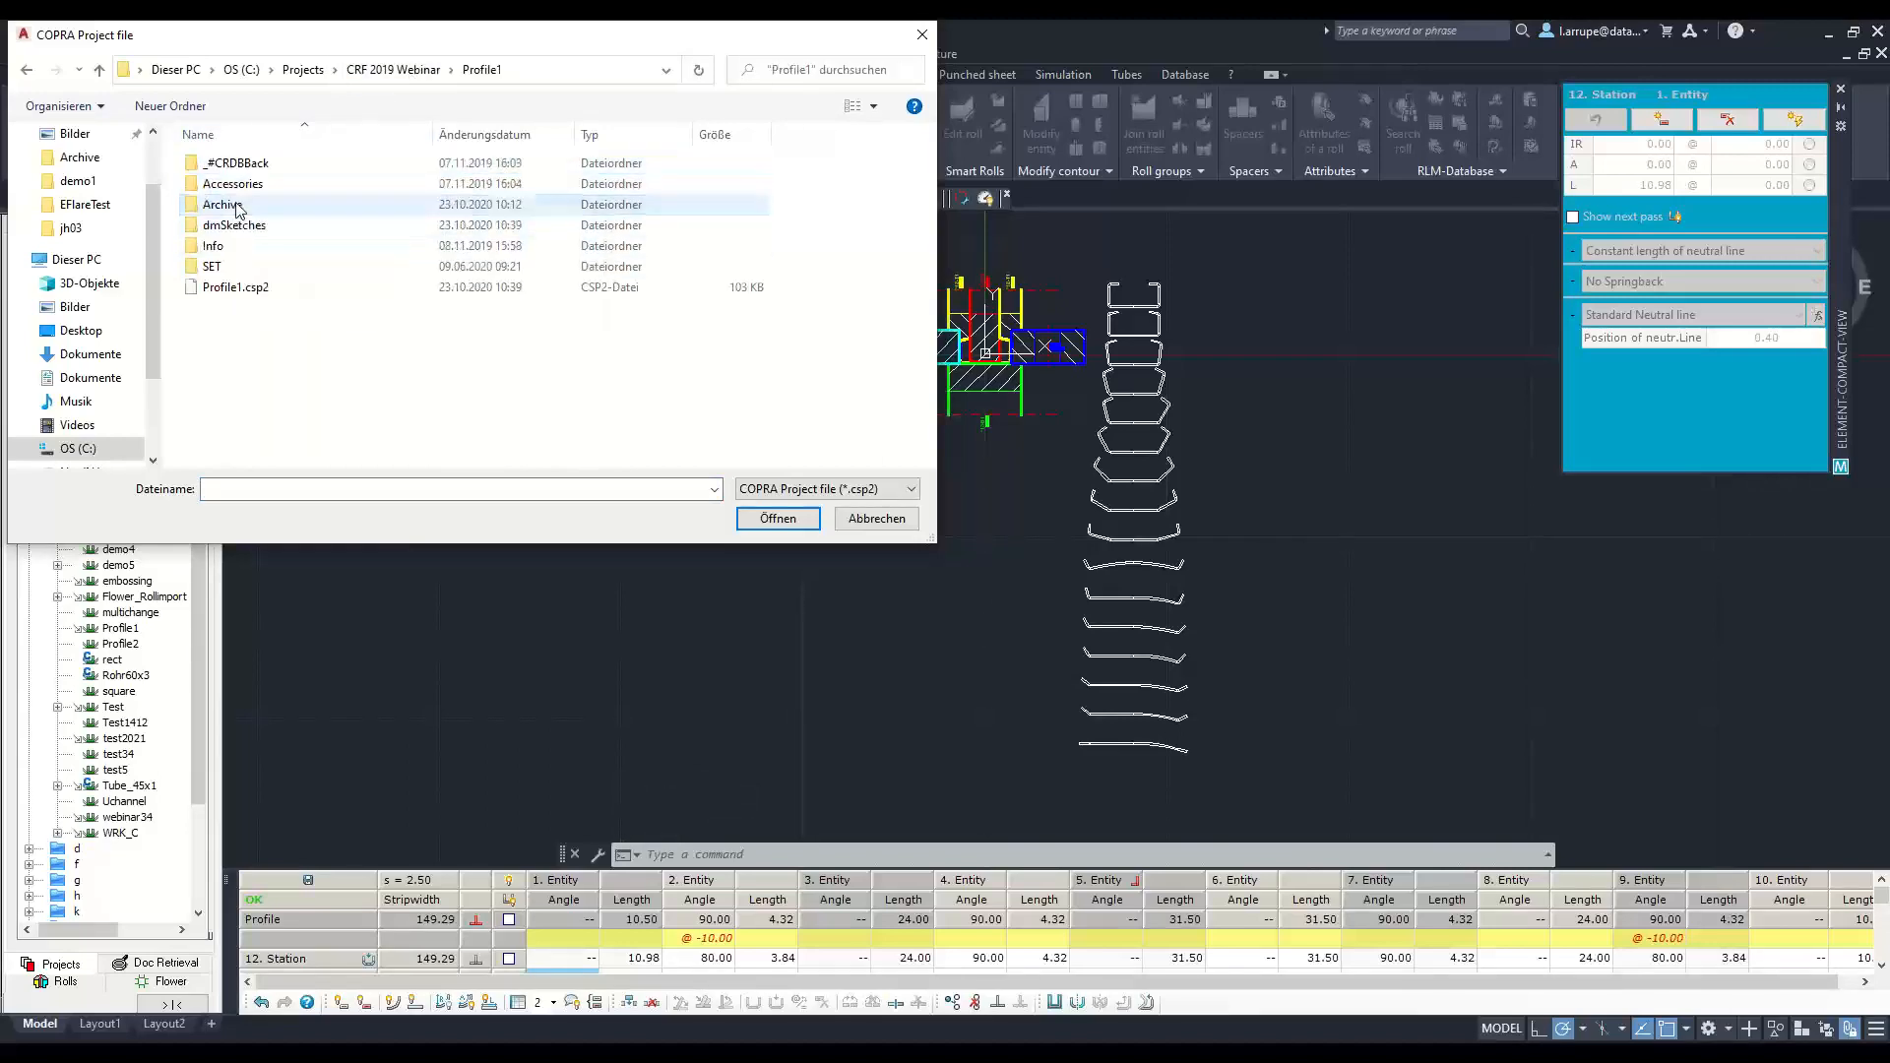
{"action": "left_click", "coordinate": [238, 287]}
{"action": "left_click", "coordinate": [778, 518]}
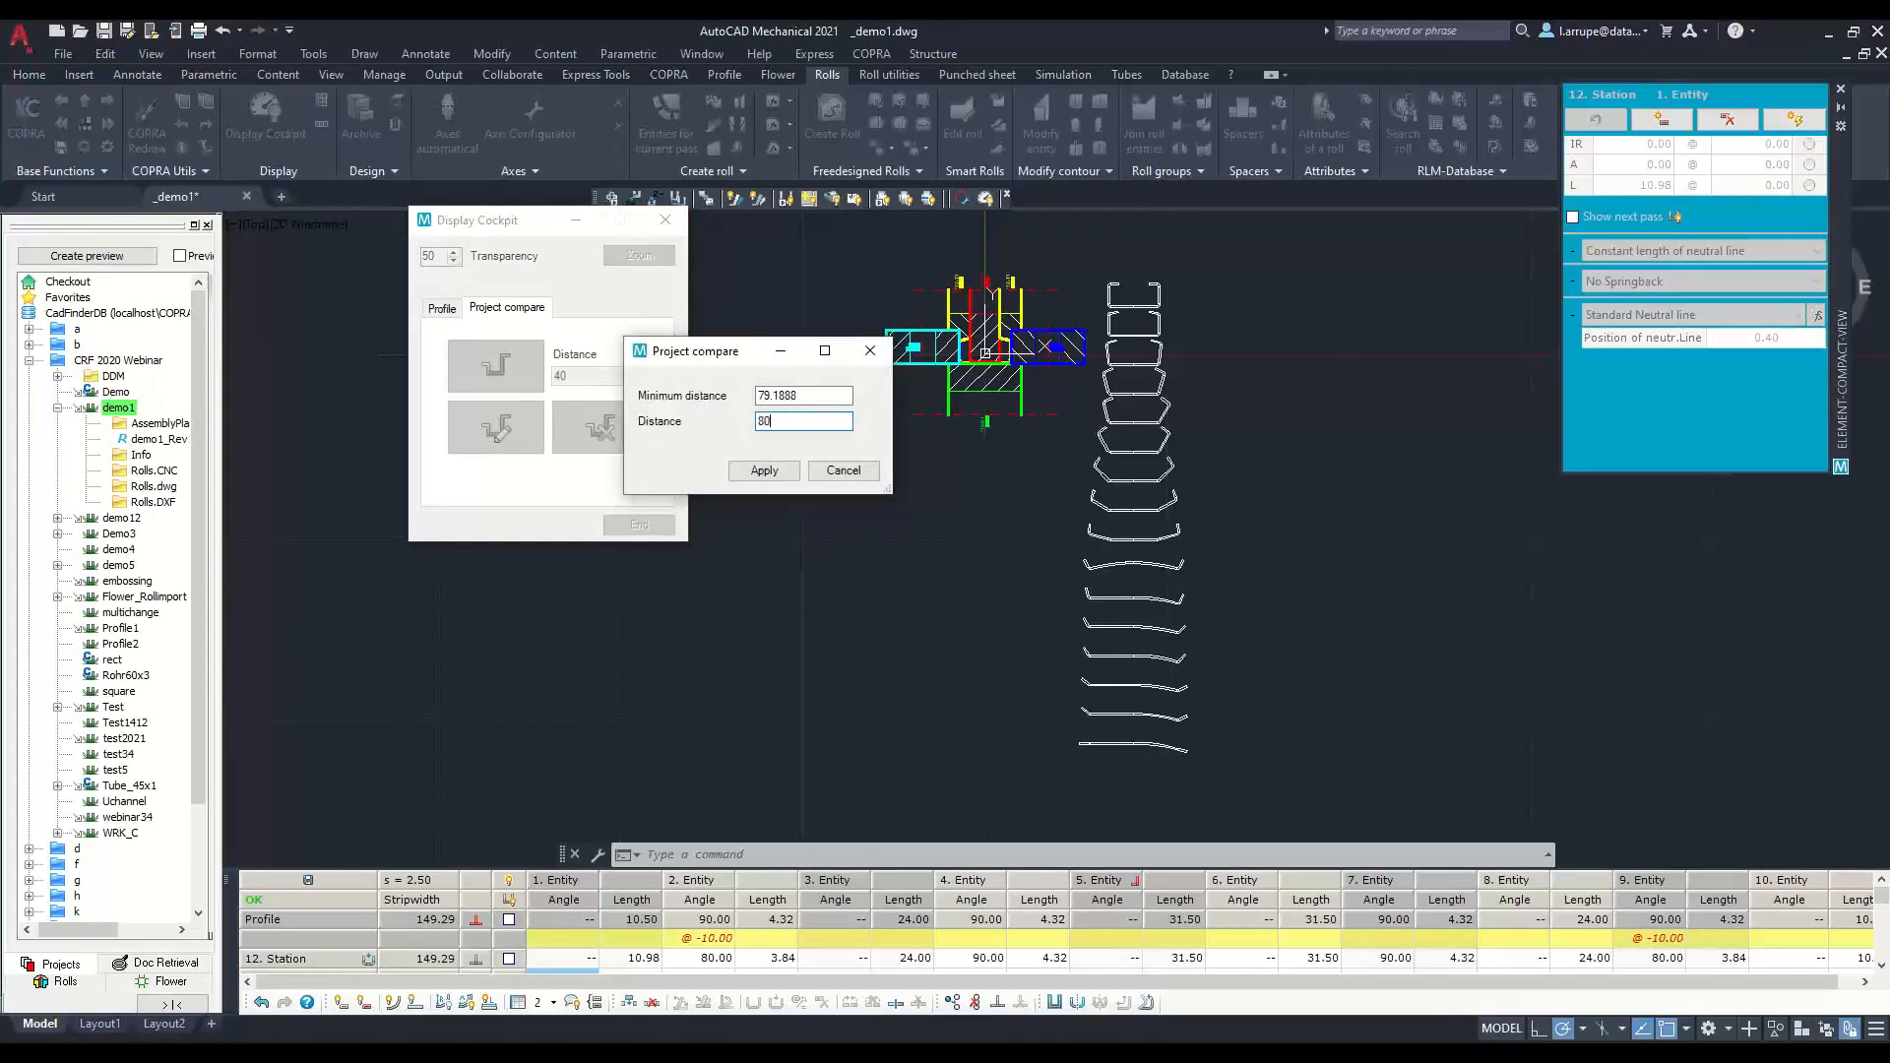
Step: Apply a distance of 80 and place the Profile1 flower on the far side of the demo1 comparison flower
{"action": "left_click", "coordinate": [764, 469]}
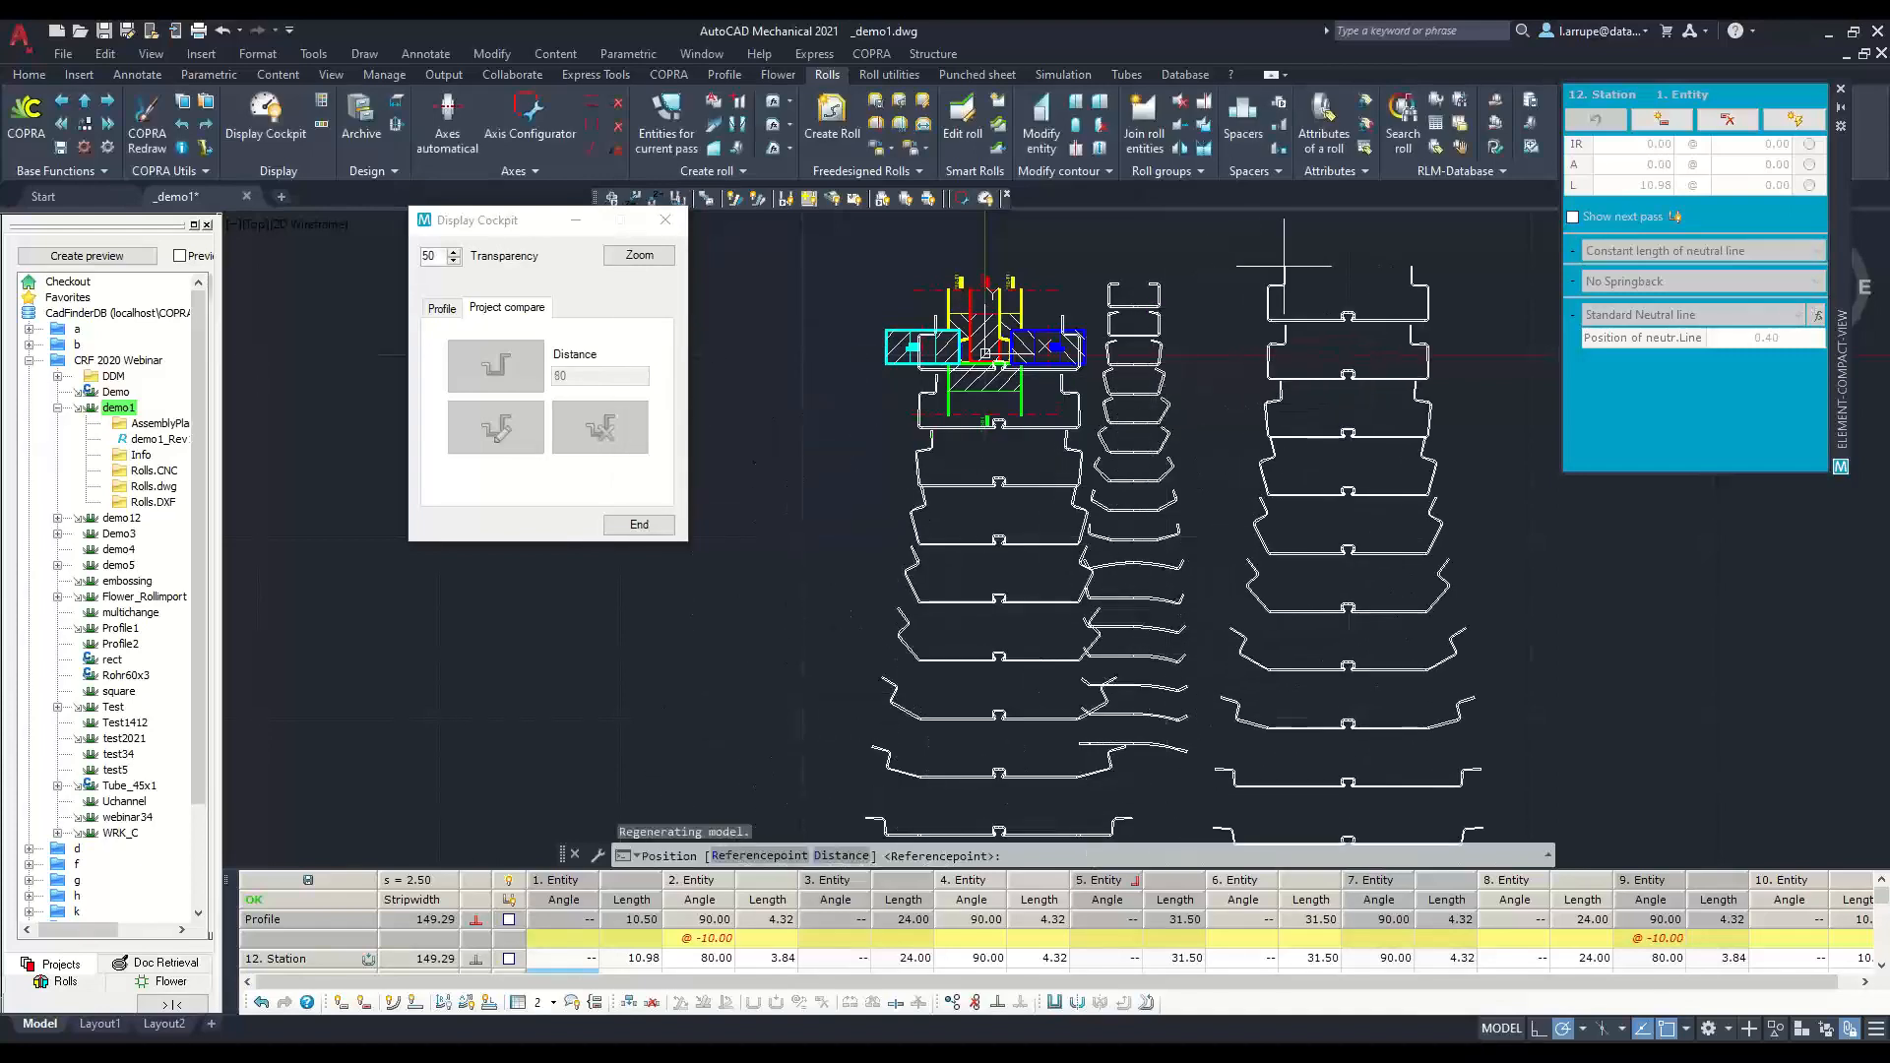
{"action": "left_click", "coordinate": [1261, 379]}
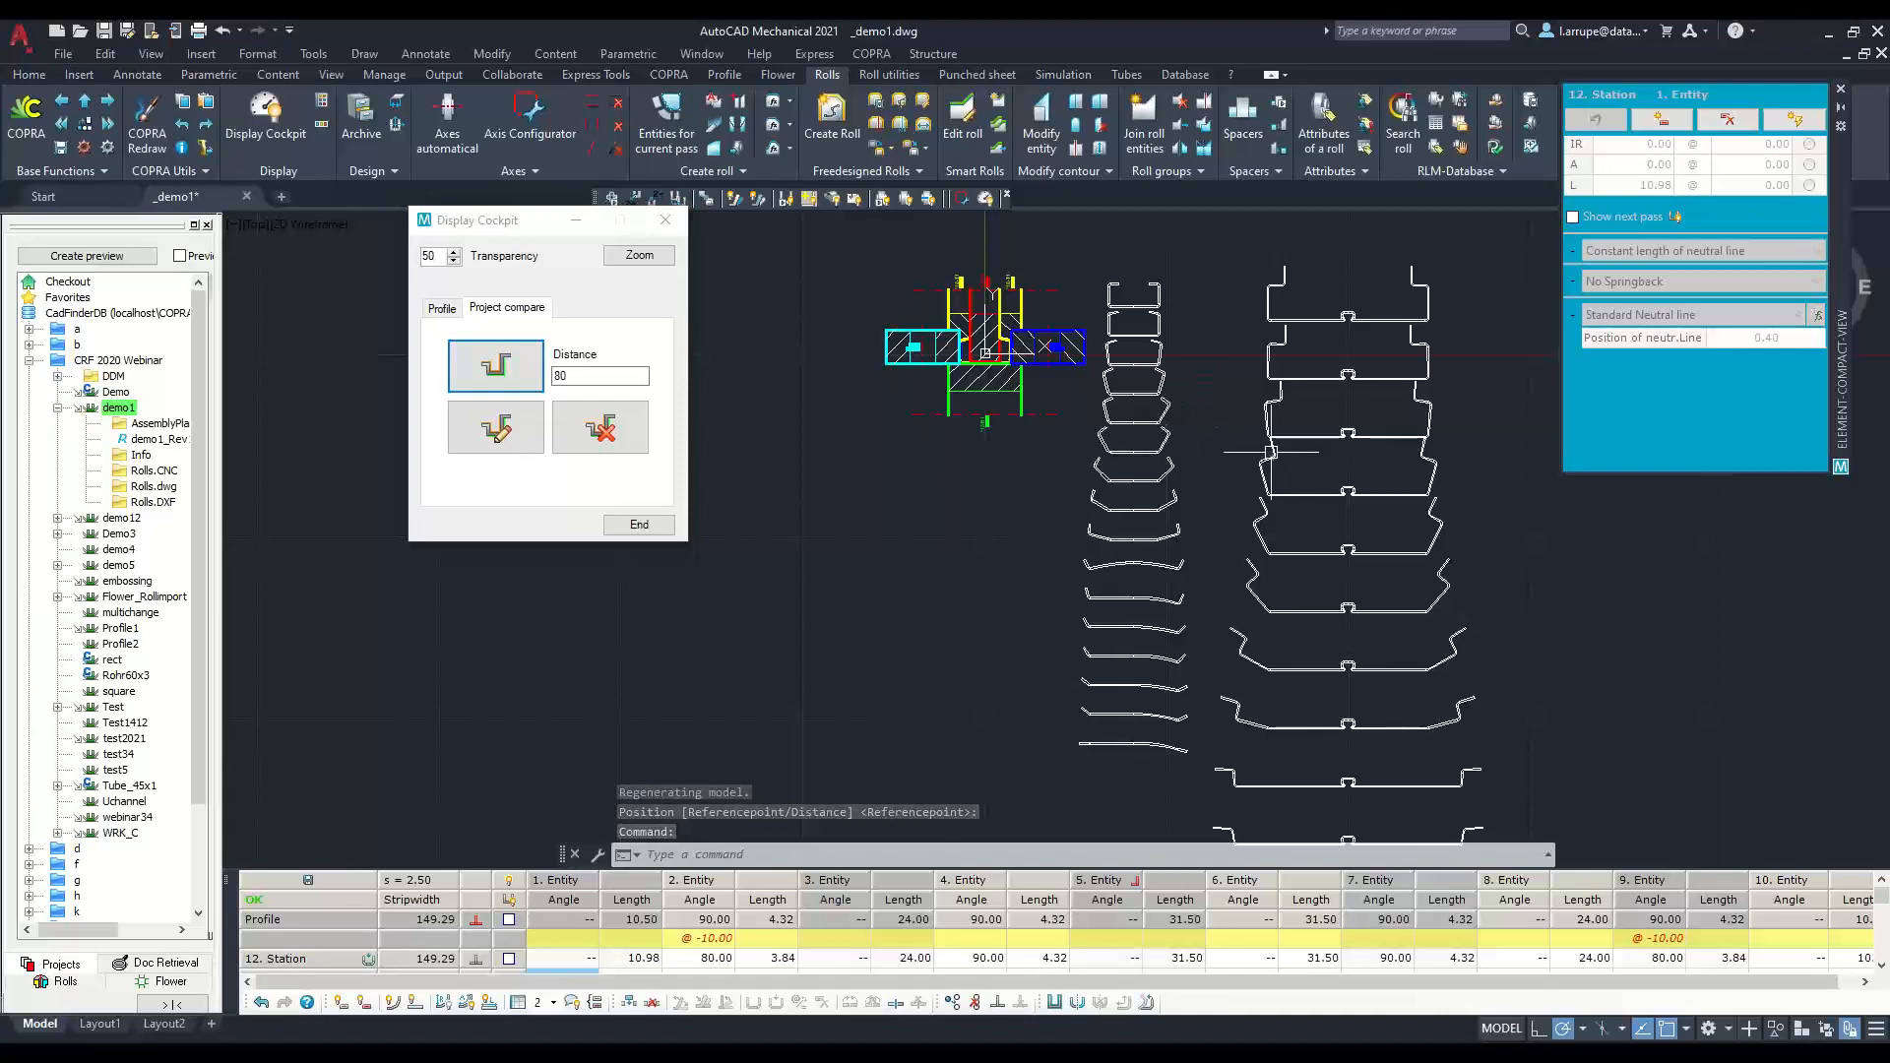
{"action": "scroll", "coordinate": [1278, 452], "scroll_direction": "down", "scroll_amount": 2}
{"action": "middle_click_drag", "start_coordinate": [1295, 455], "coordinate": [1155, 446]}
{"action": "scroll", "coordinate": [1156, 445], "scroll_direction": "down", "scroll_amount": 2}
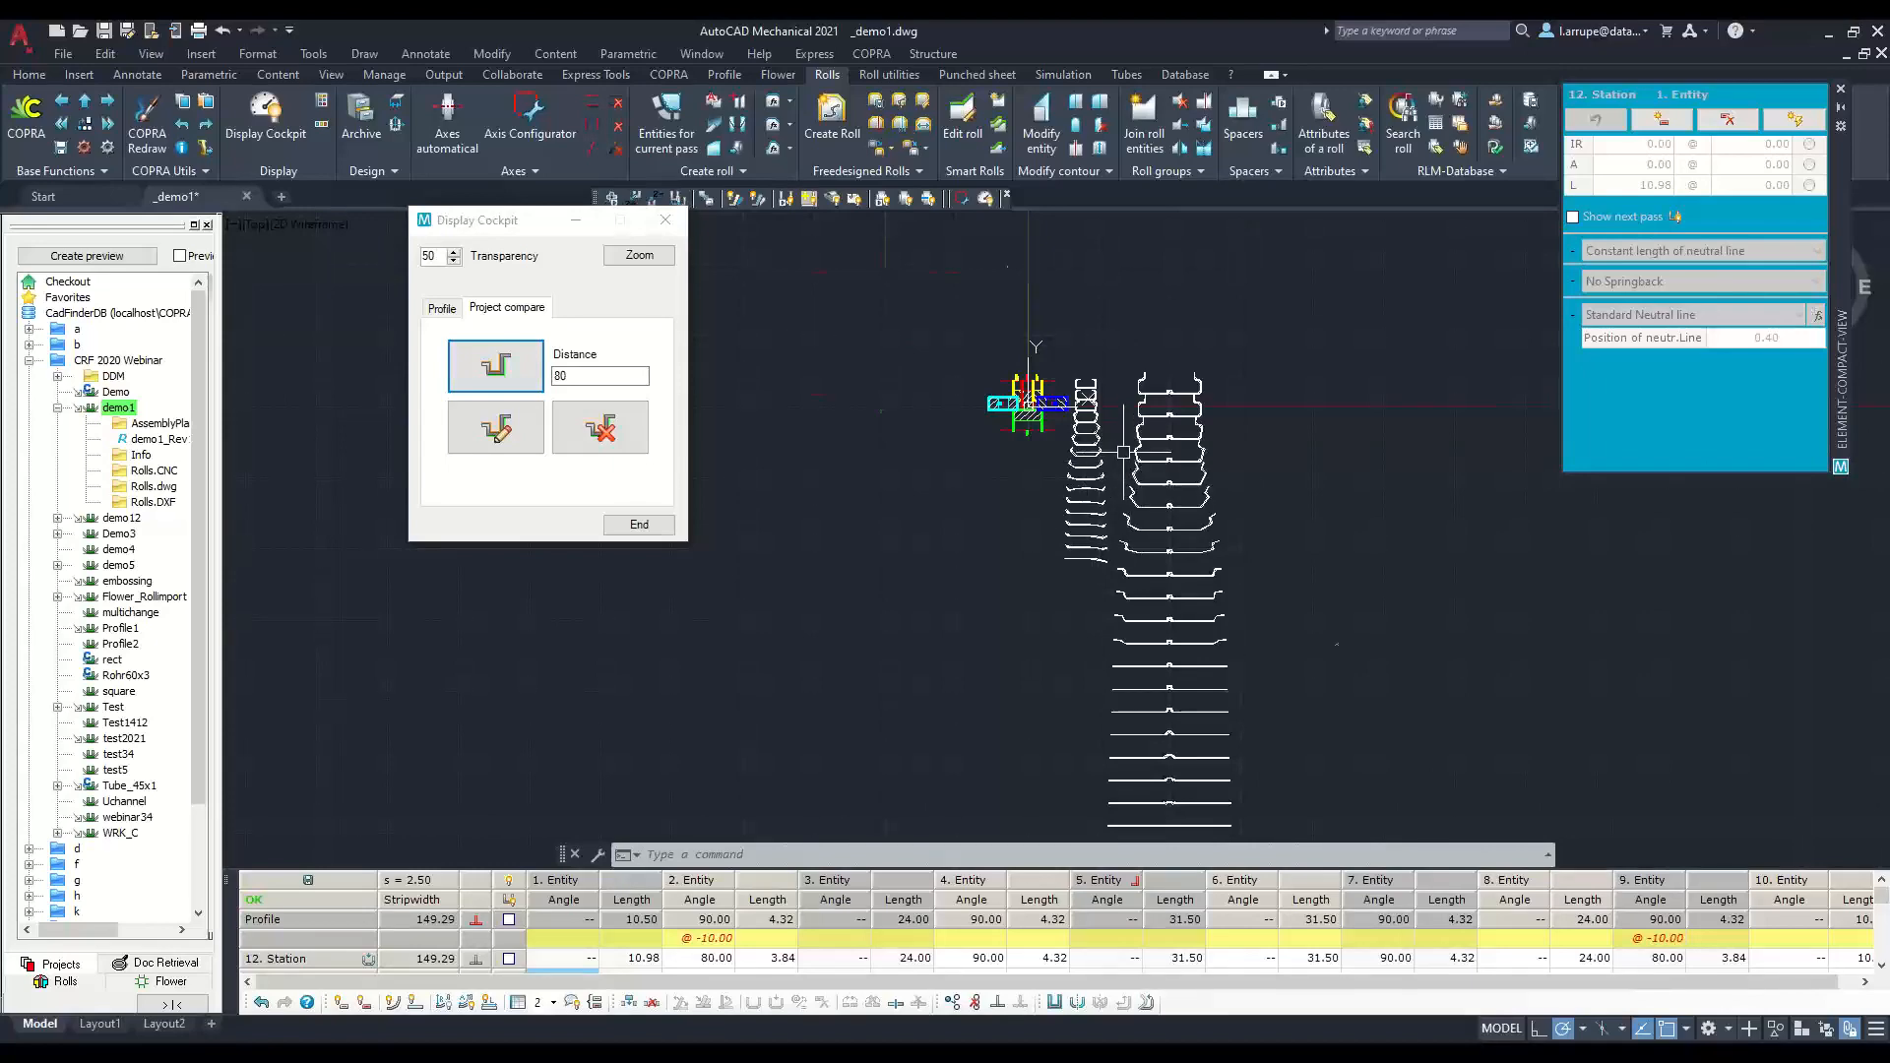
Step: Step through the demo1 stations from station 12 to the entry guide station beside the two comparison flowers
{"action": "scroll", "coordinate": [1083, 413], "scroll_direction": "up", "scroll_amount": 3}
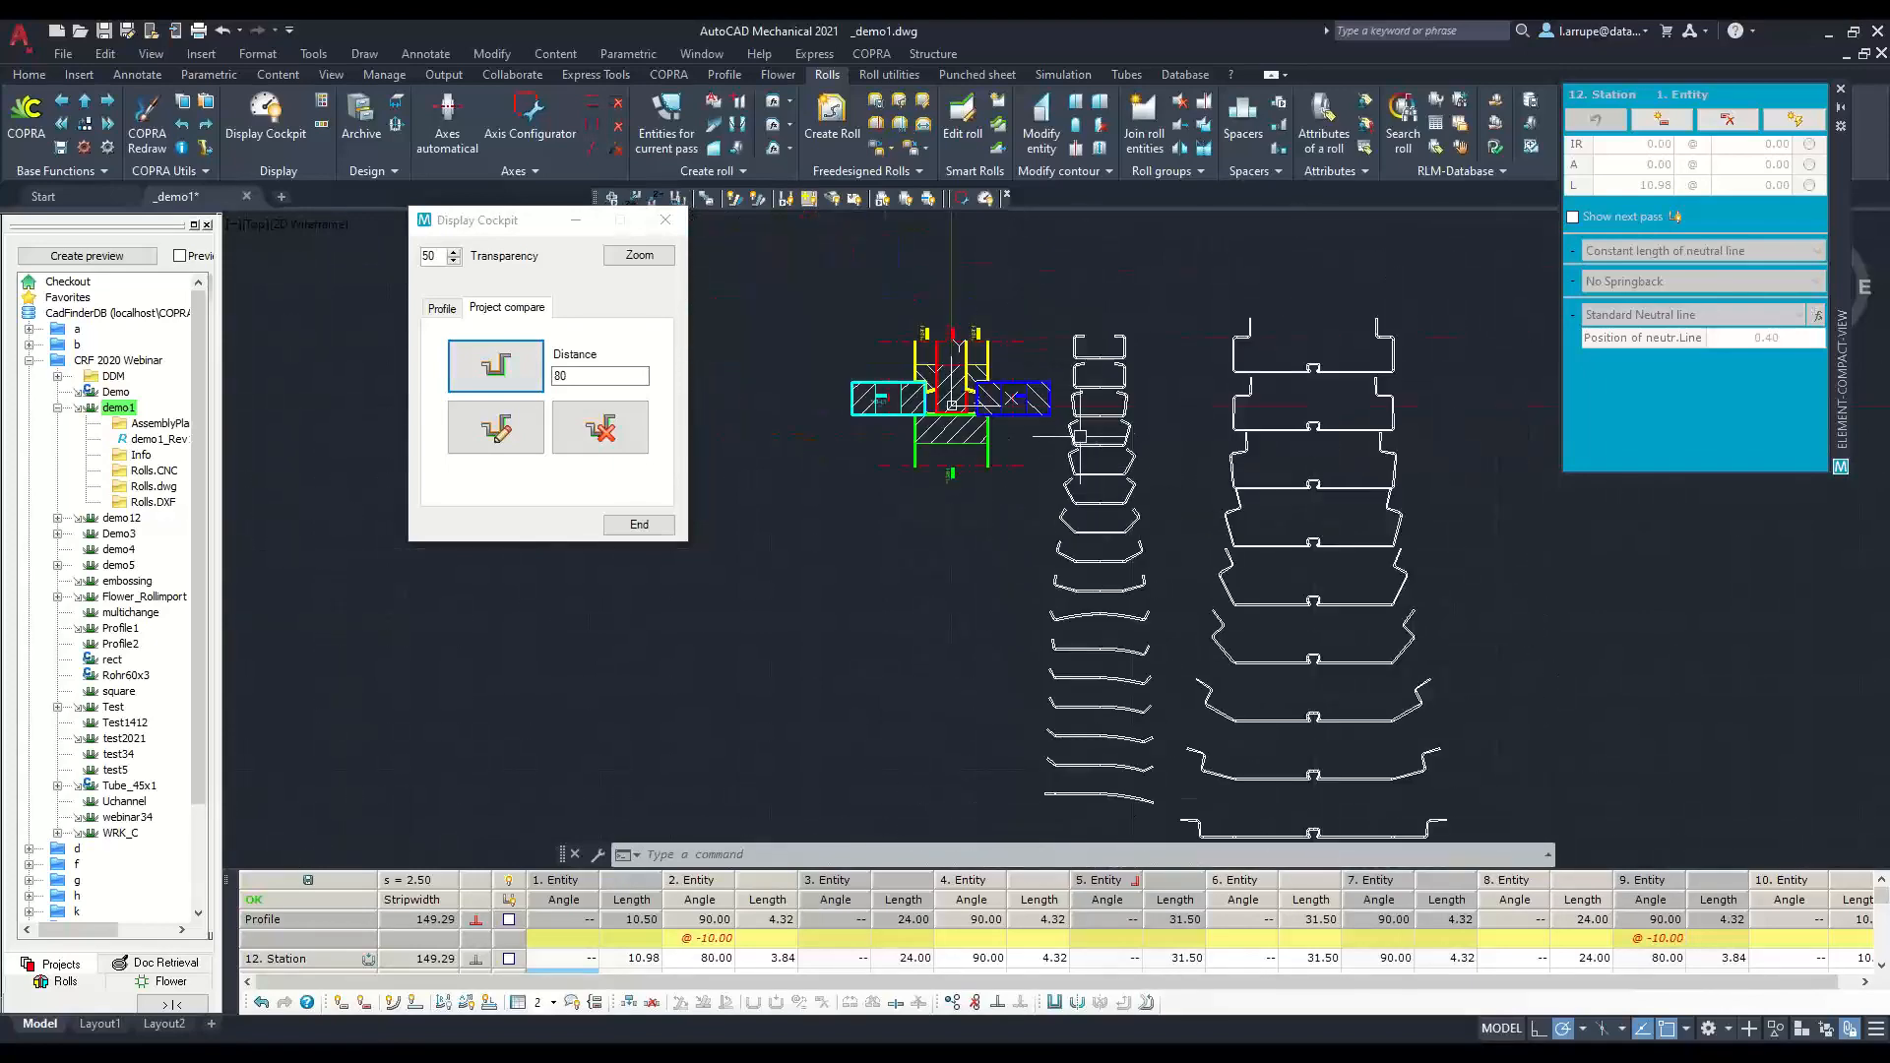
{"action": "left_click", "coordinate": [29, 75]}
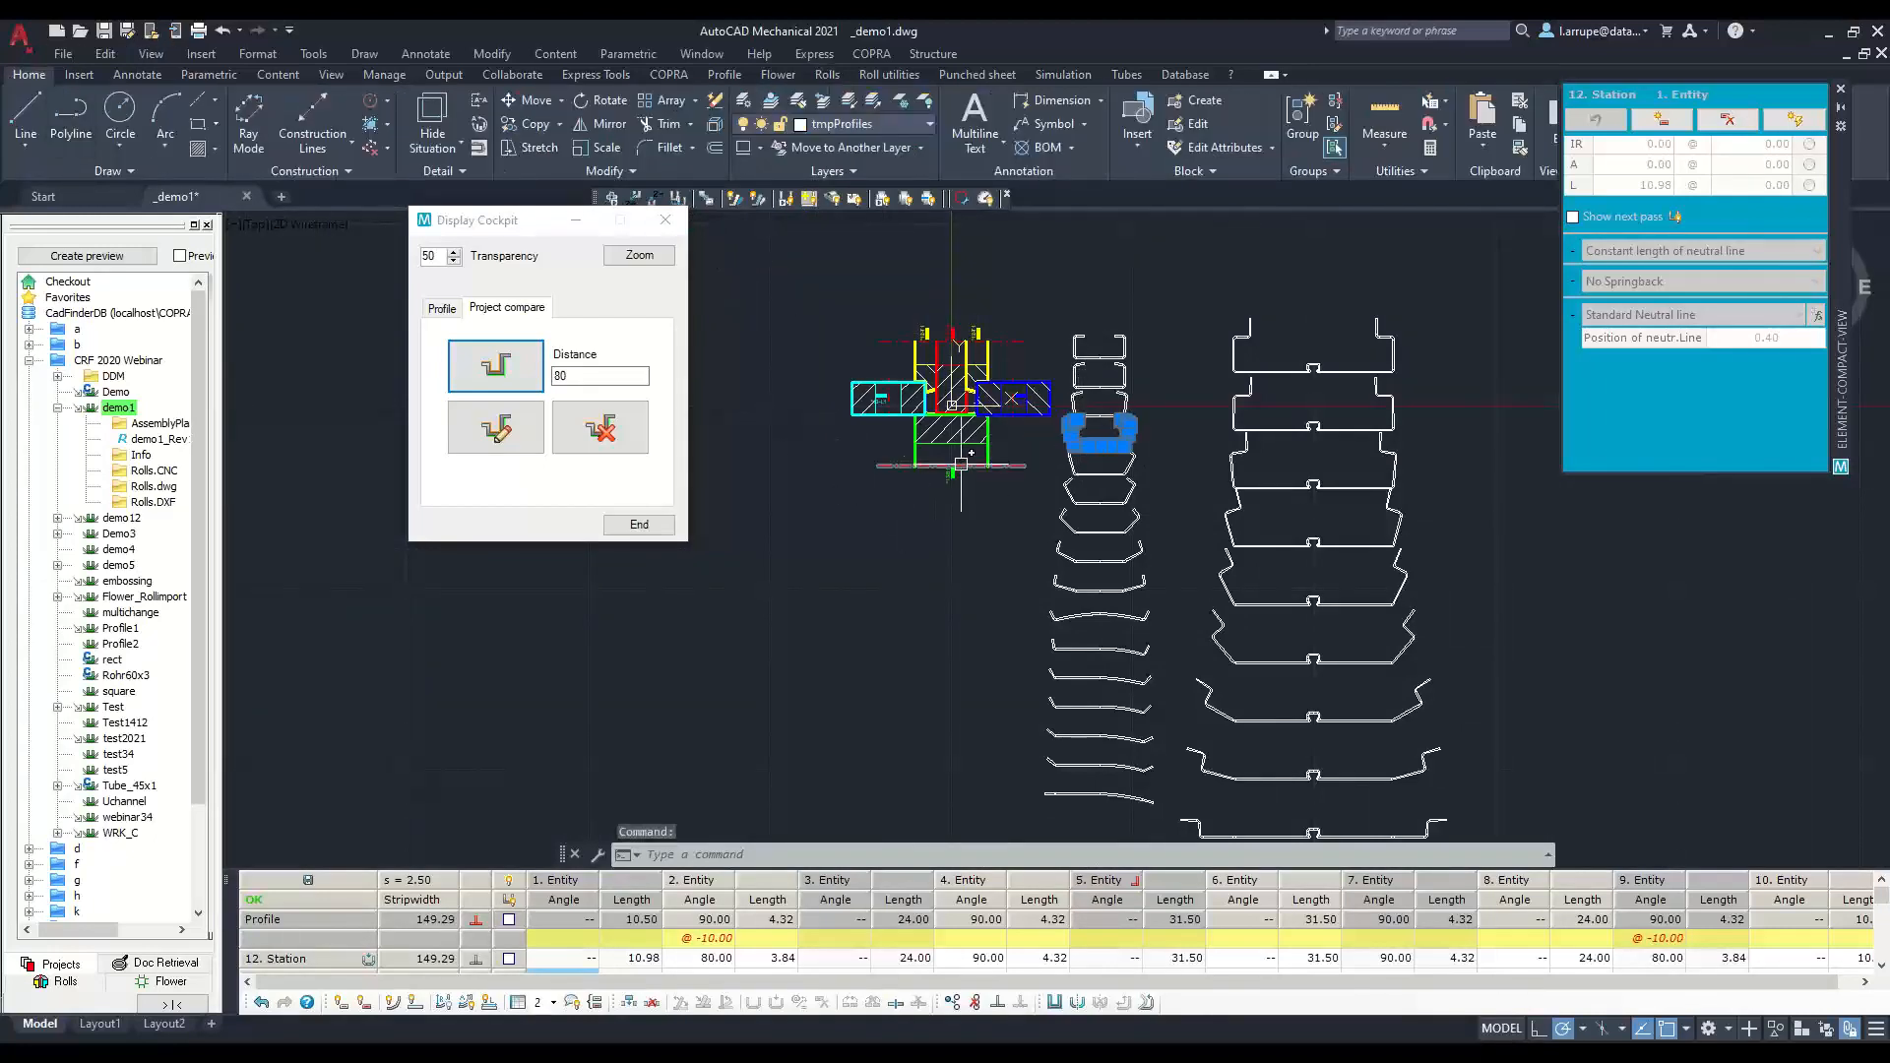
{"action": "key", "text": "Escape"}
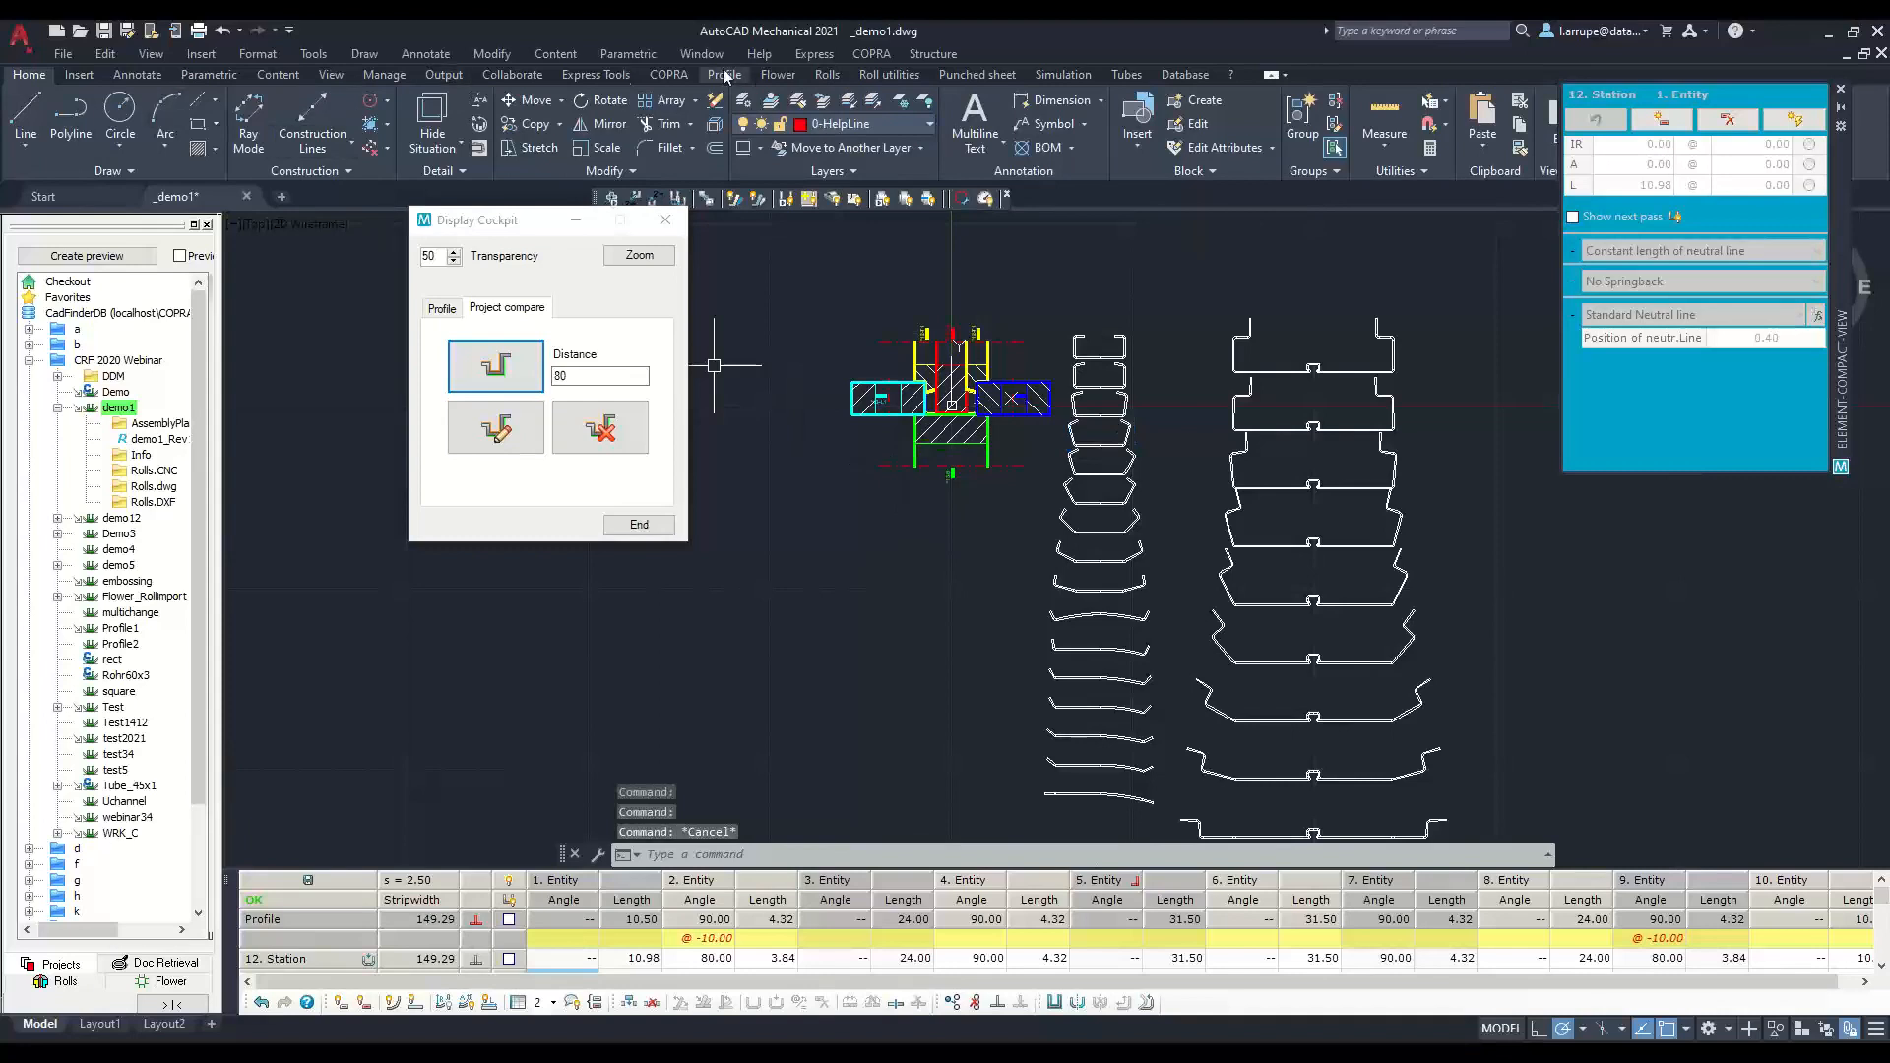
{"action": "left_click", "coordinate": [668, 74]}
{"action": "left_click", "coordinate": [108, 102]}
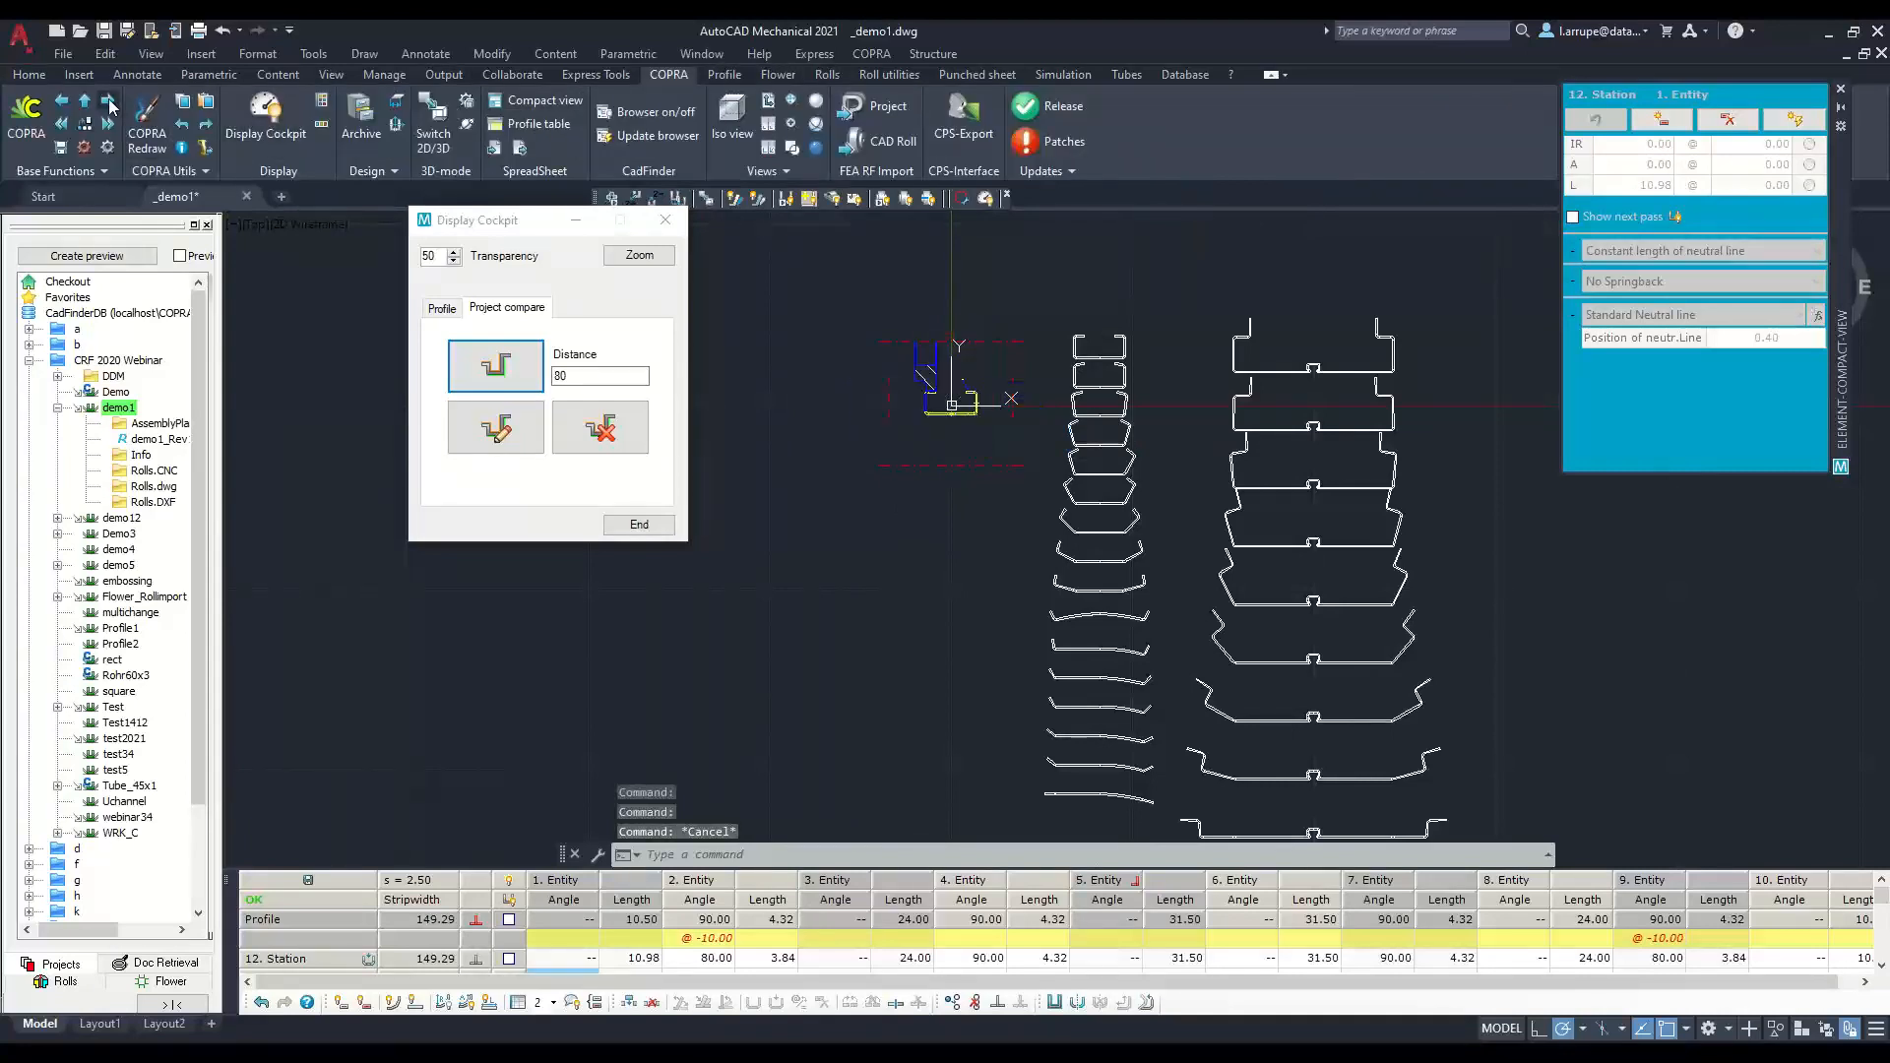
{"action": "left_click", "coordinate": [108, 101]}
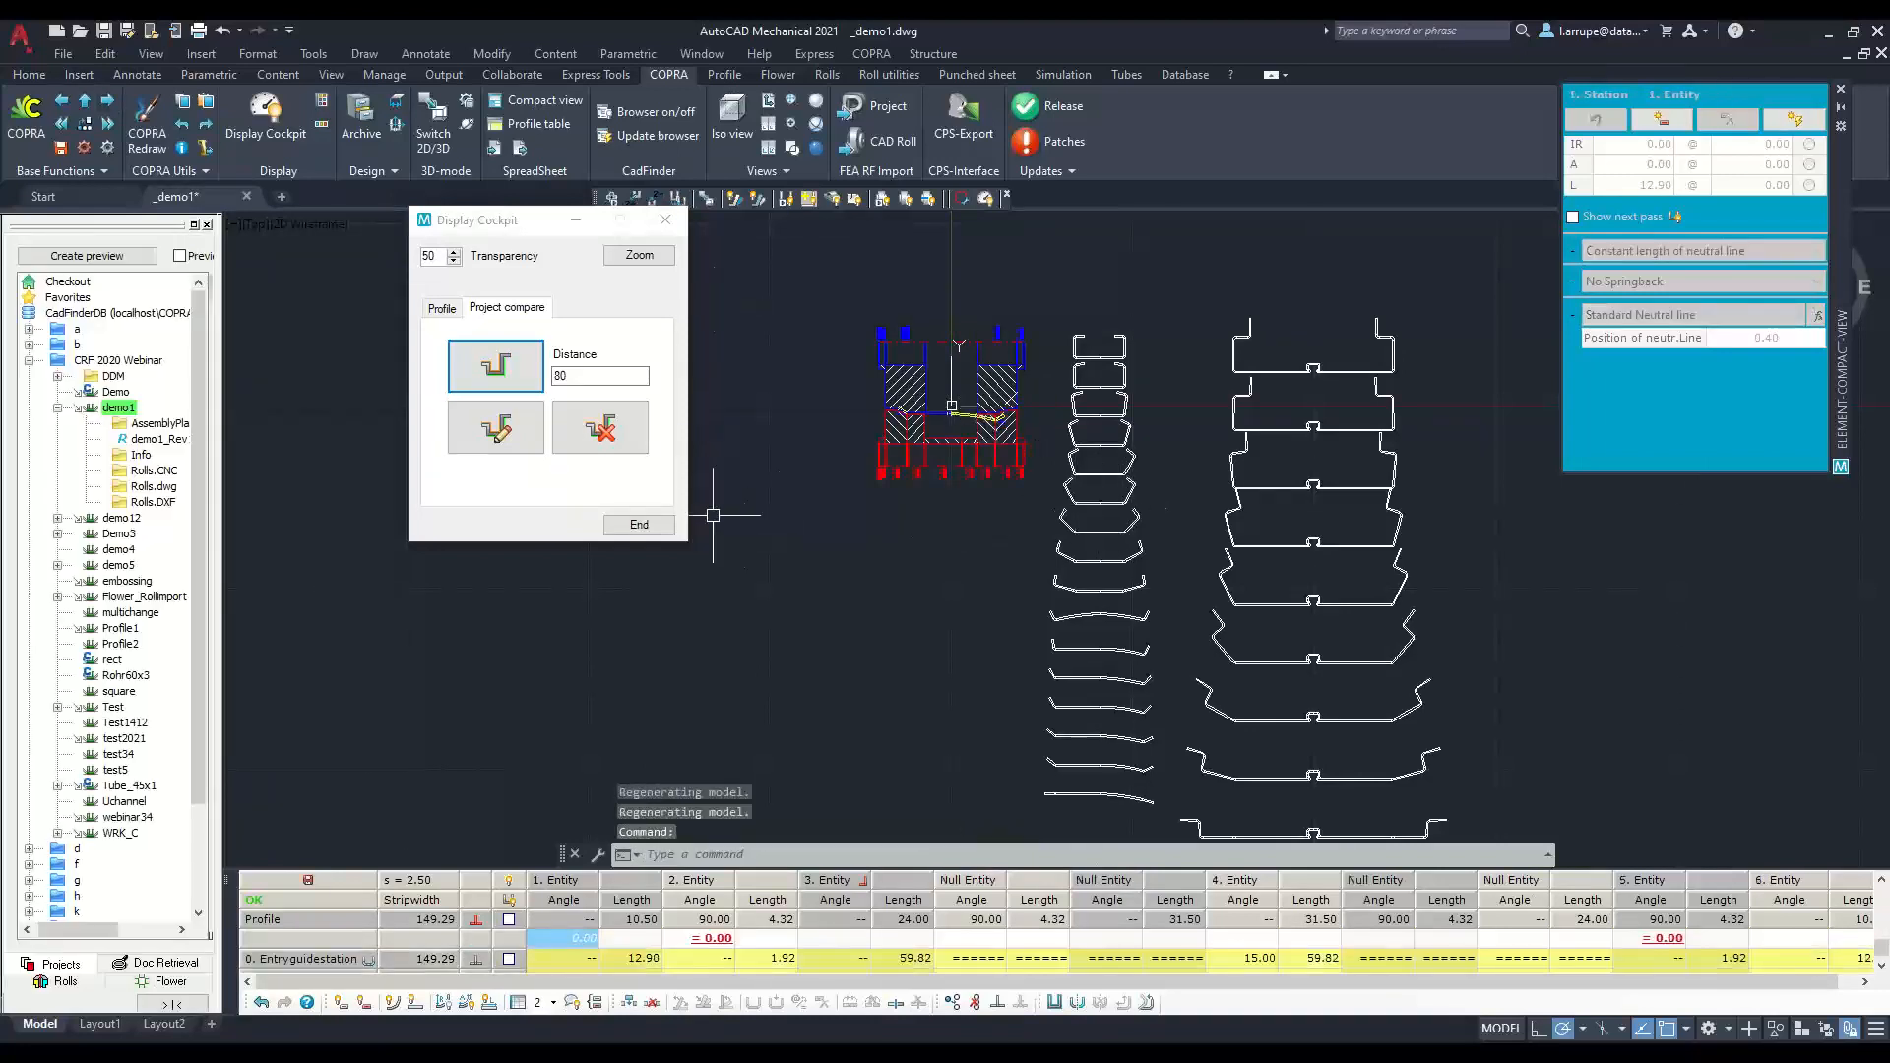
Step: Remove the demo1 and Profile1 comparison flowers from the drawing and close the Display Cockpit
{"action": "left_click", "coordinate": [596, 429]}
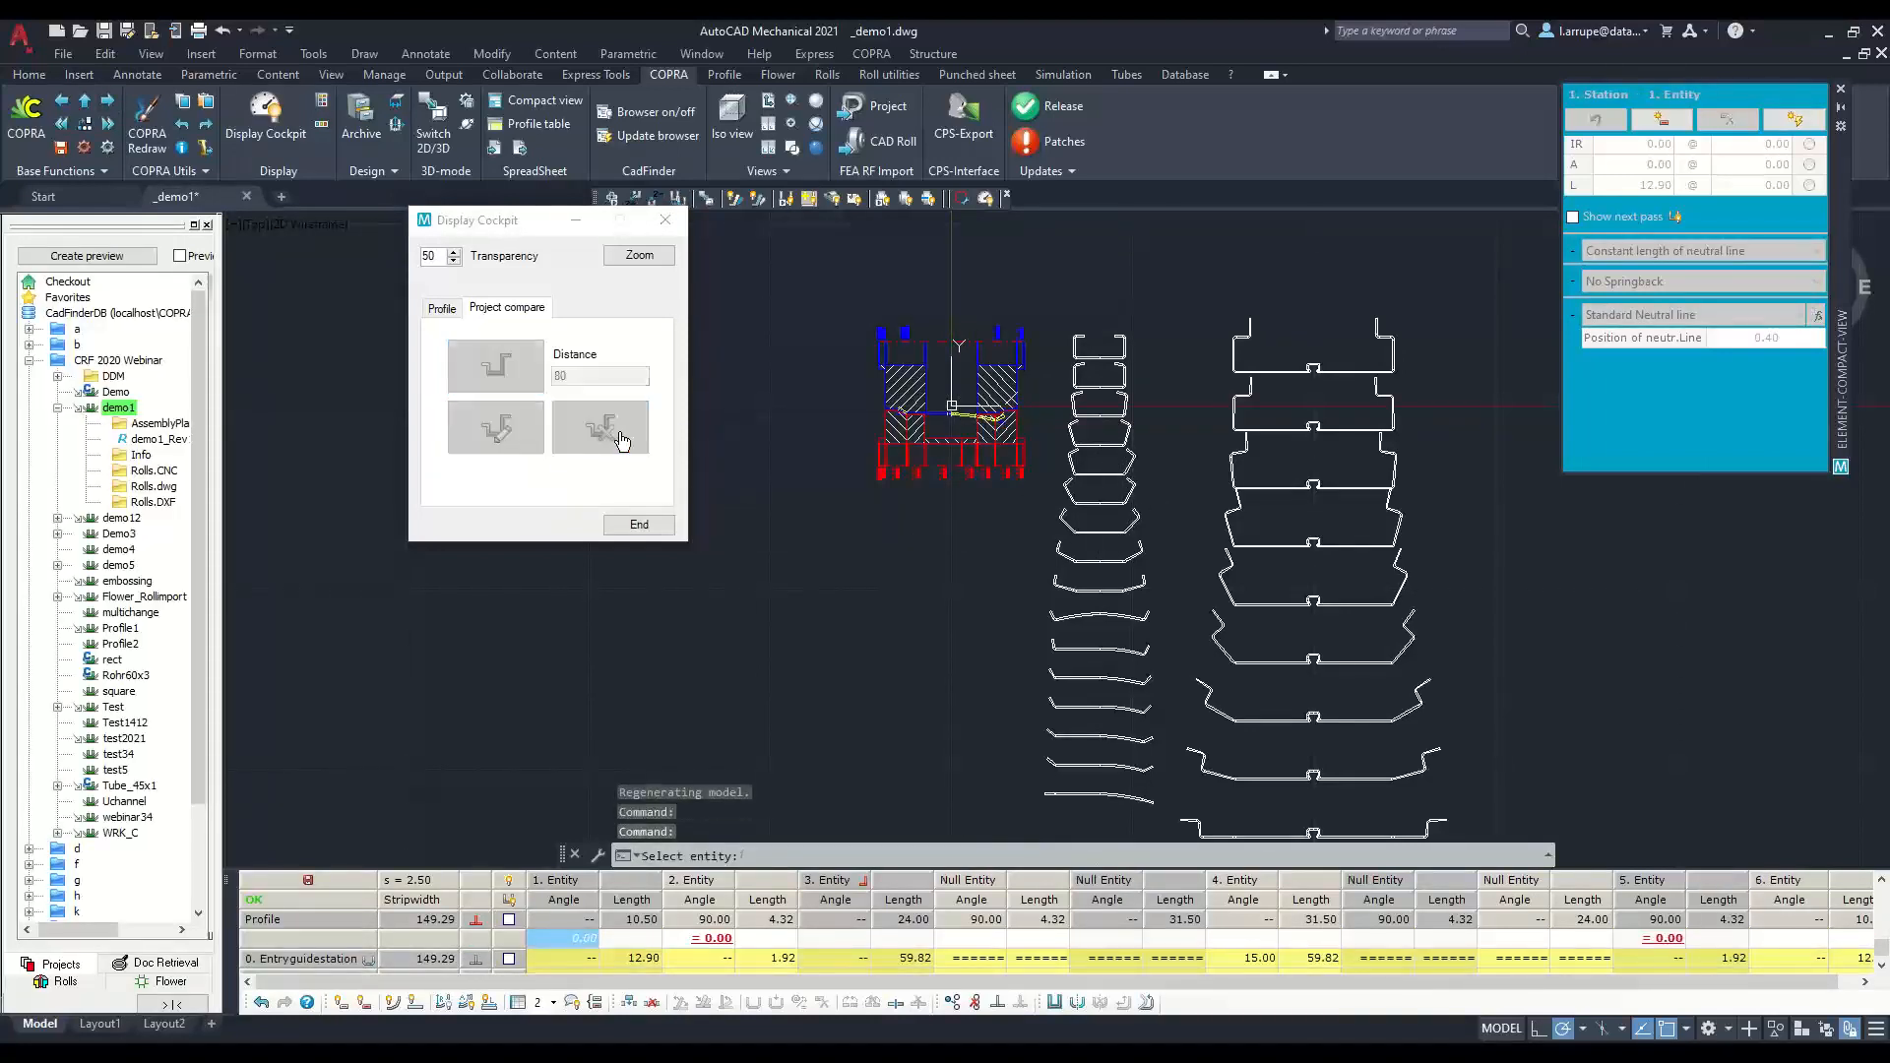
{"action": "left_click", "coordinate": [1076, 510]}
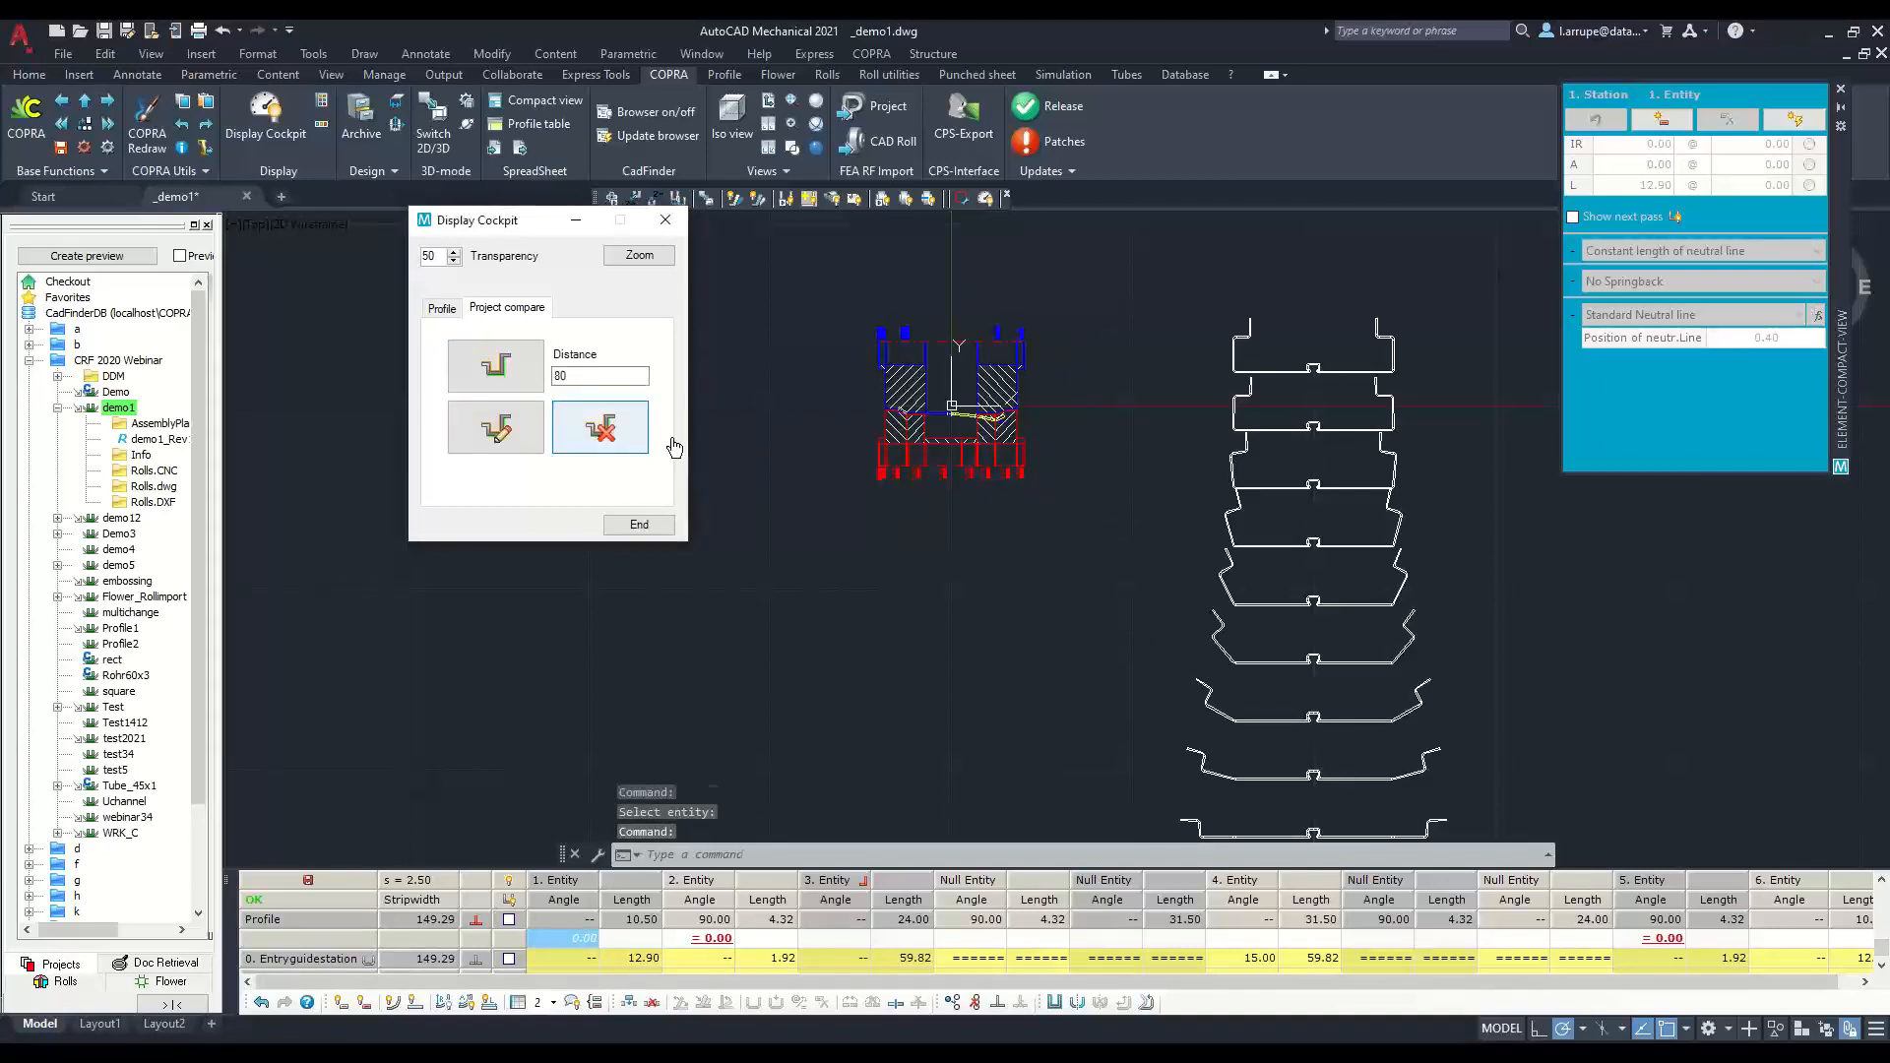
{"action": "left_click", "coordinate": [1250, 492]}
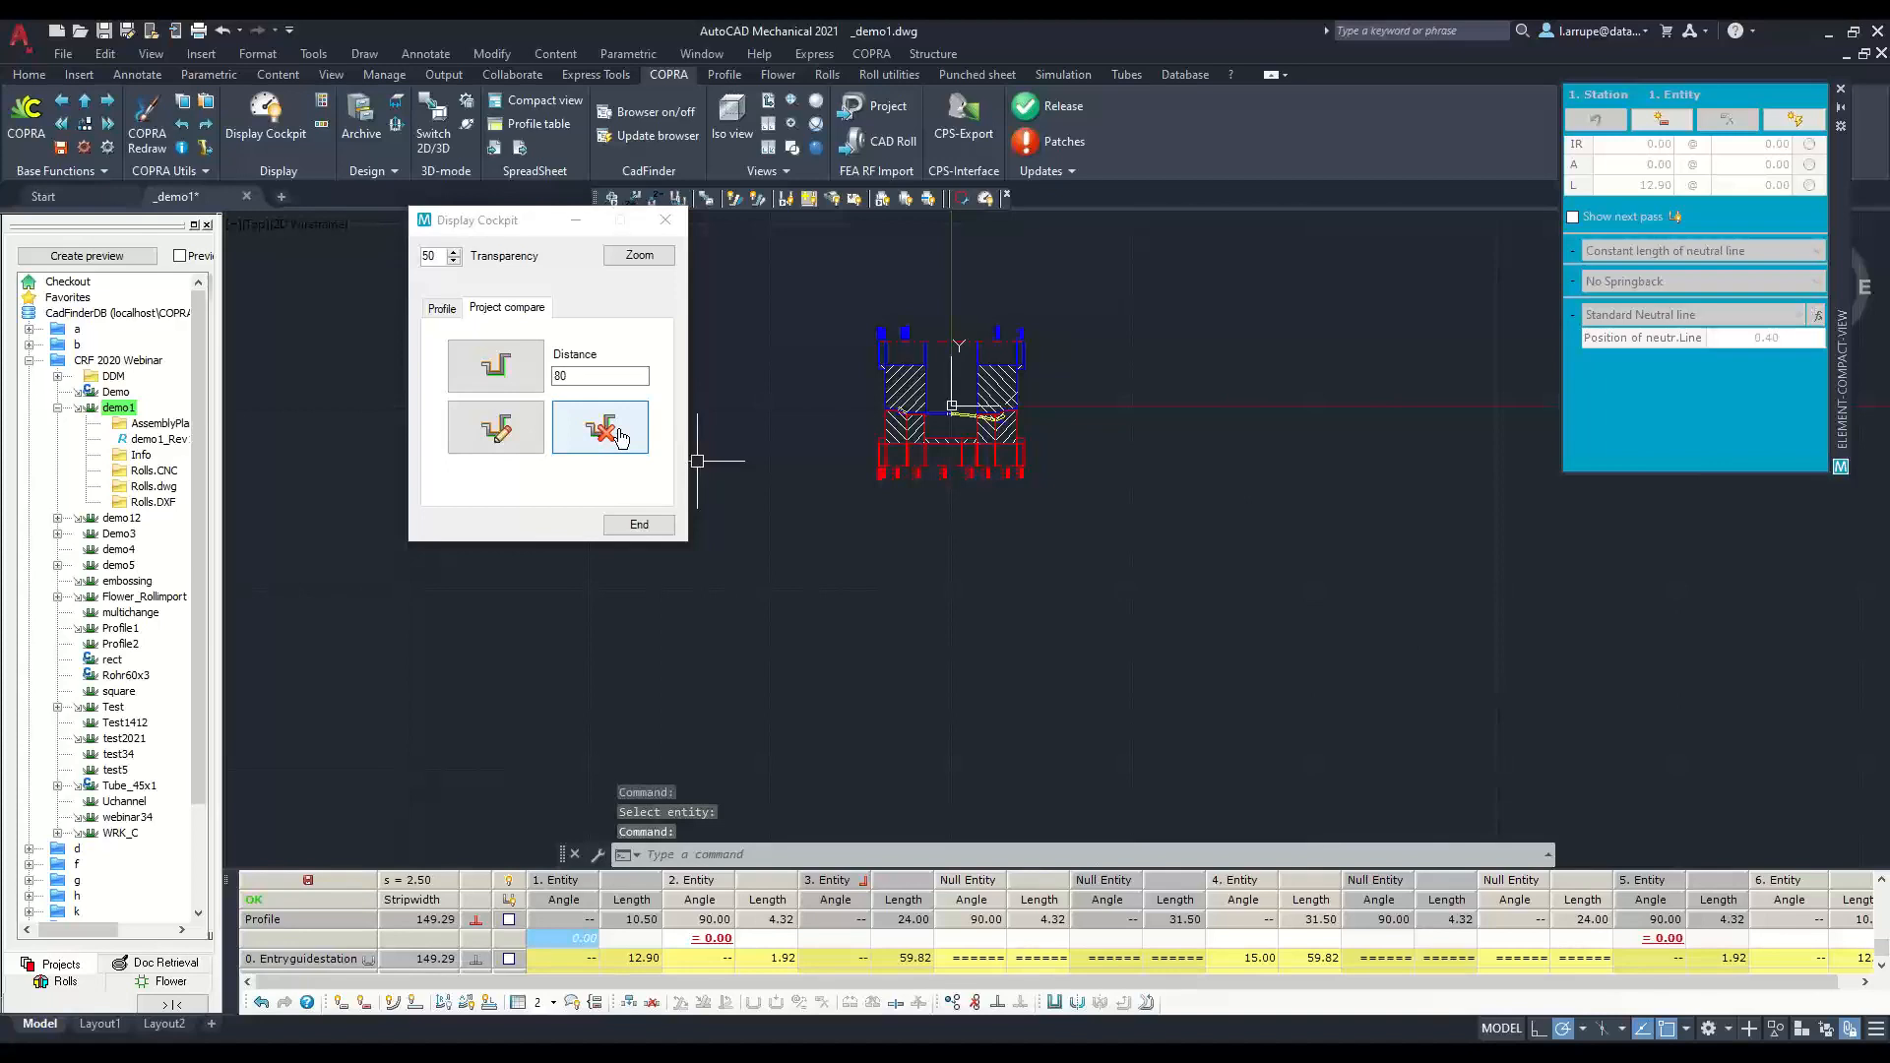
{"action": "left_click", "coordinate": [665, 224]}
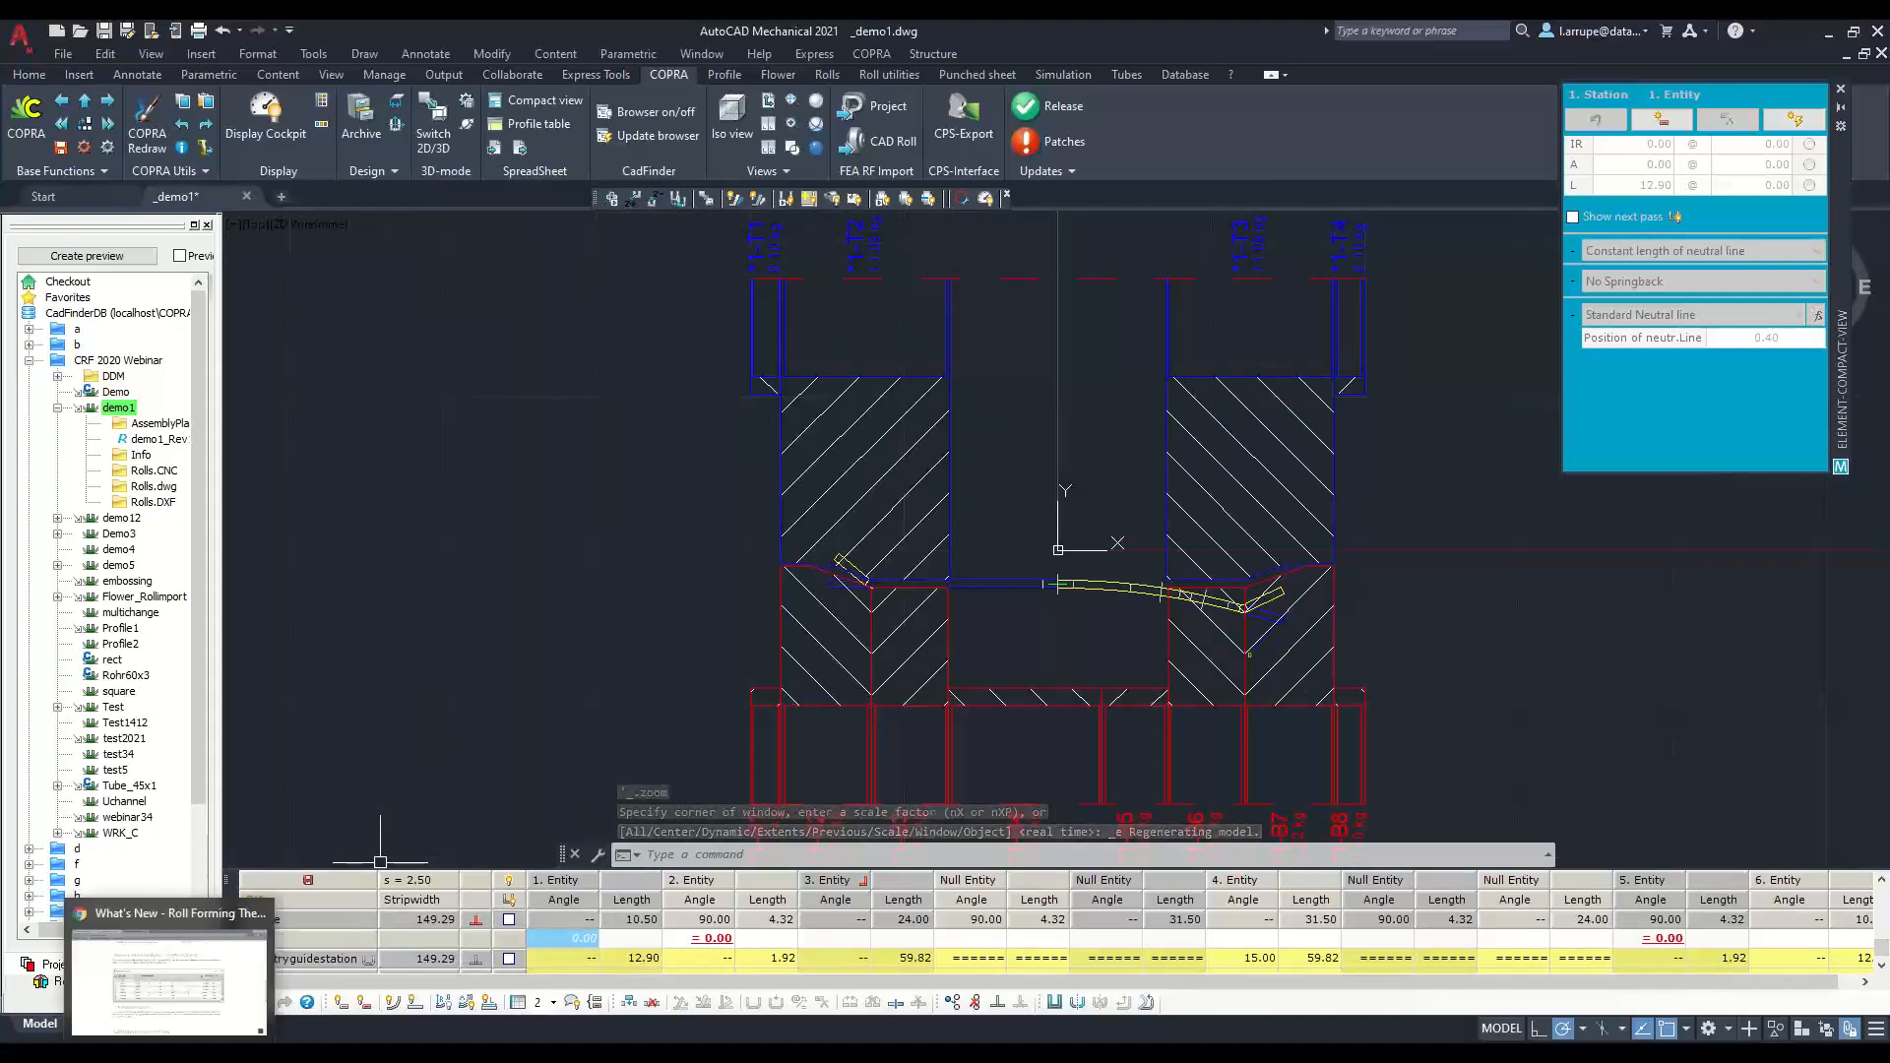
Step: Switch to the browser's What's New page and review Additional Developments and Notes, highlighting Inventor 2021 support and DXF-Contour for individual rolls
{"action": "left_click", "coordinate": [175, 1053]}
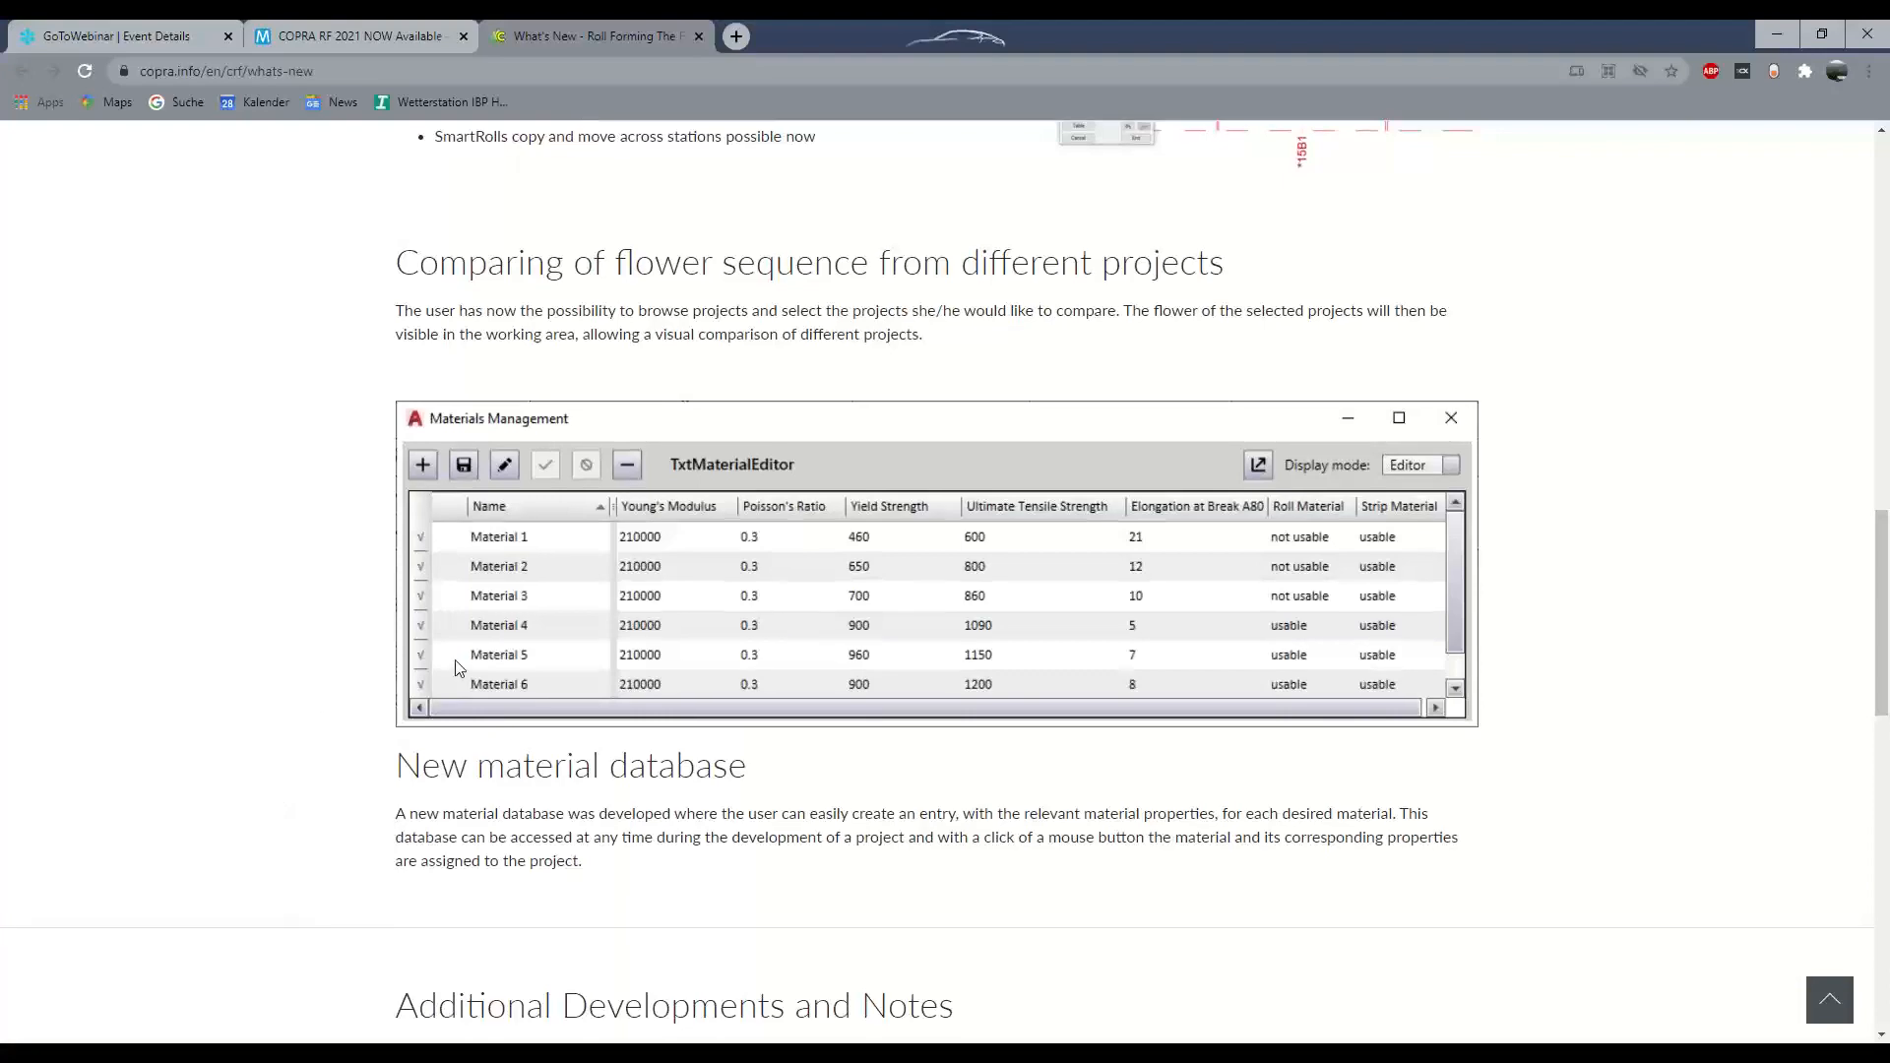
{"action": "scroll", "coordinate": [433, 659], "scroll_direction": "down", "scroll_amount": 4}
{"action": "left_click_drag", "start_coordinate": [415, 641], "coordinate": [812, 614]}
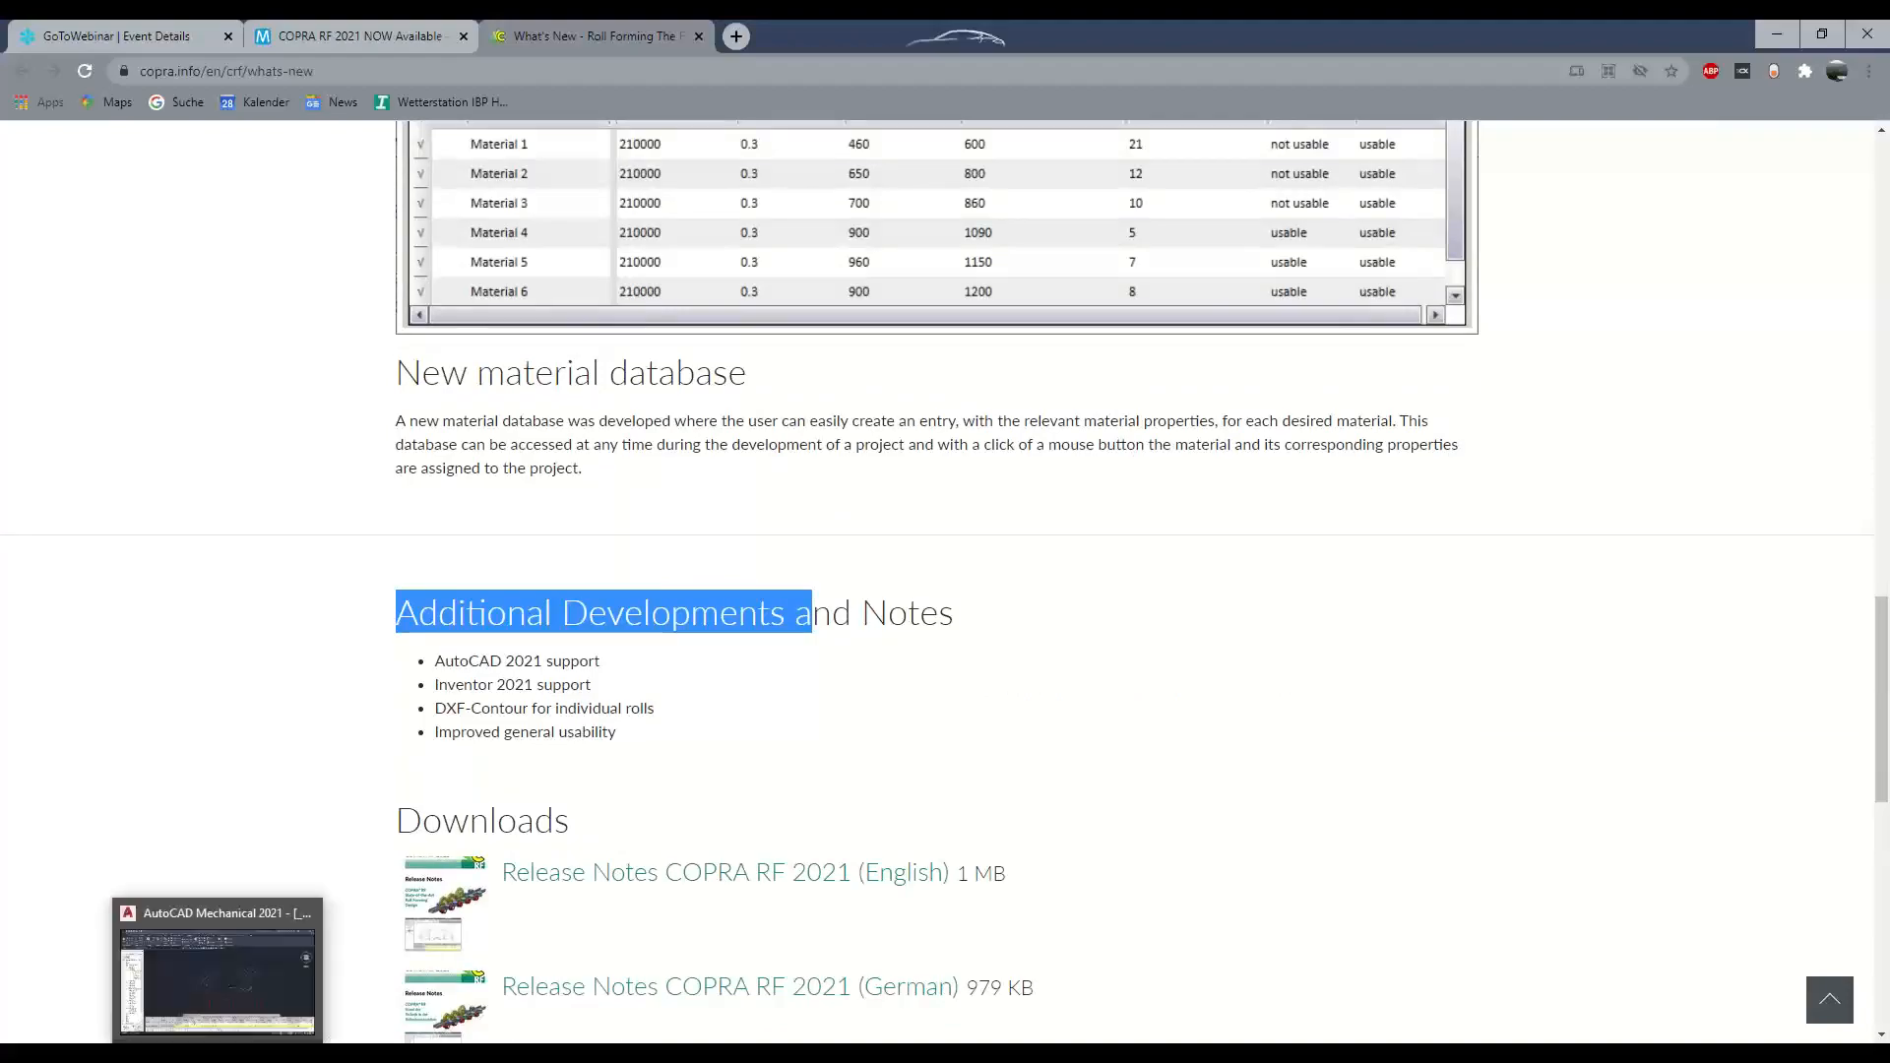
{"action": "left_click", "coordinate": [198, 984]}
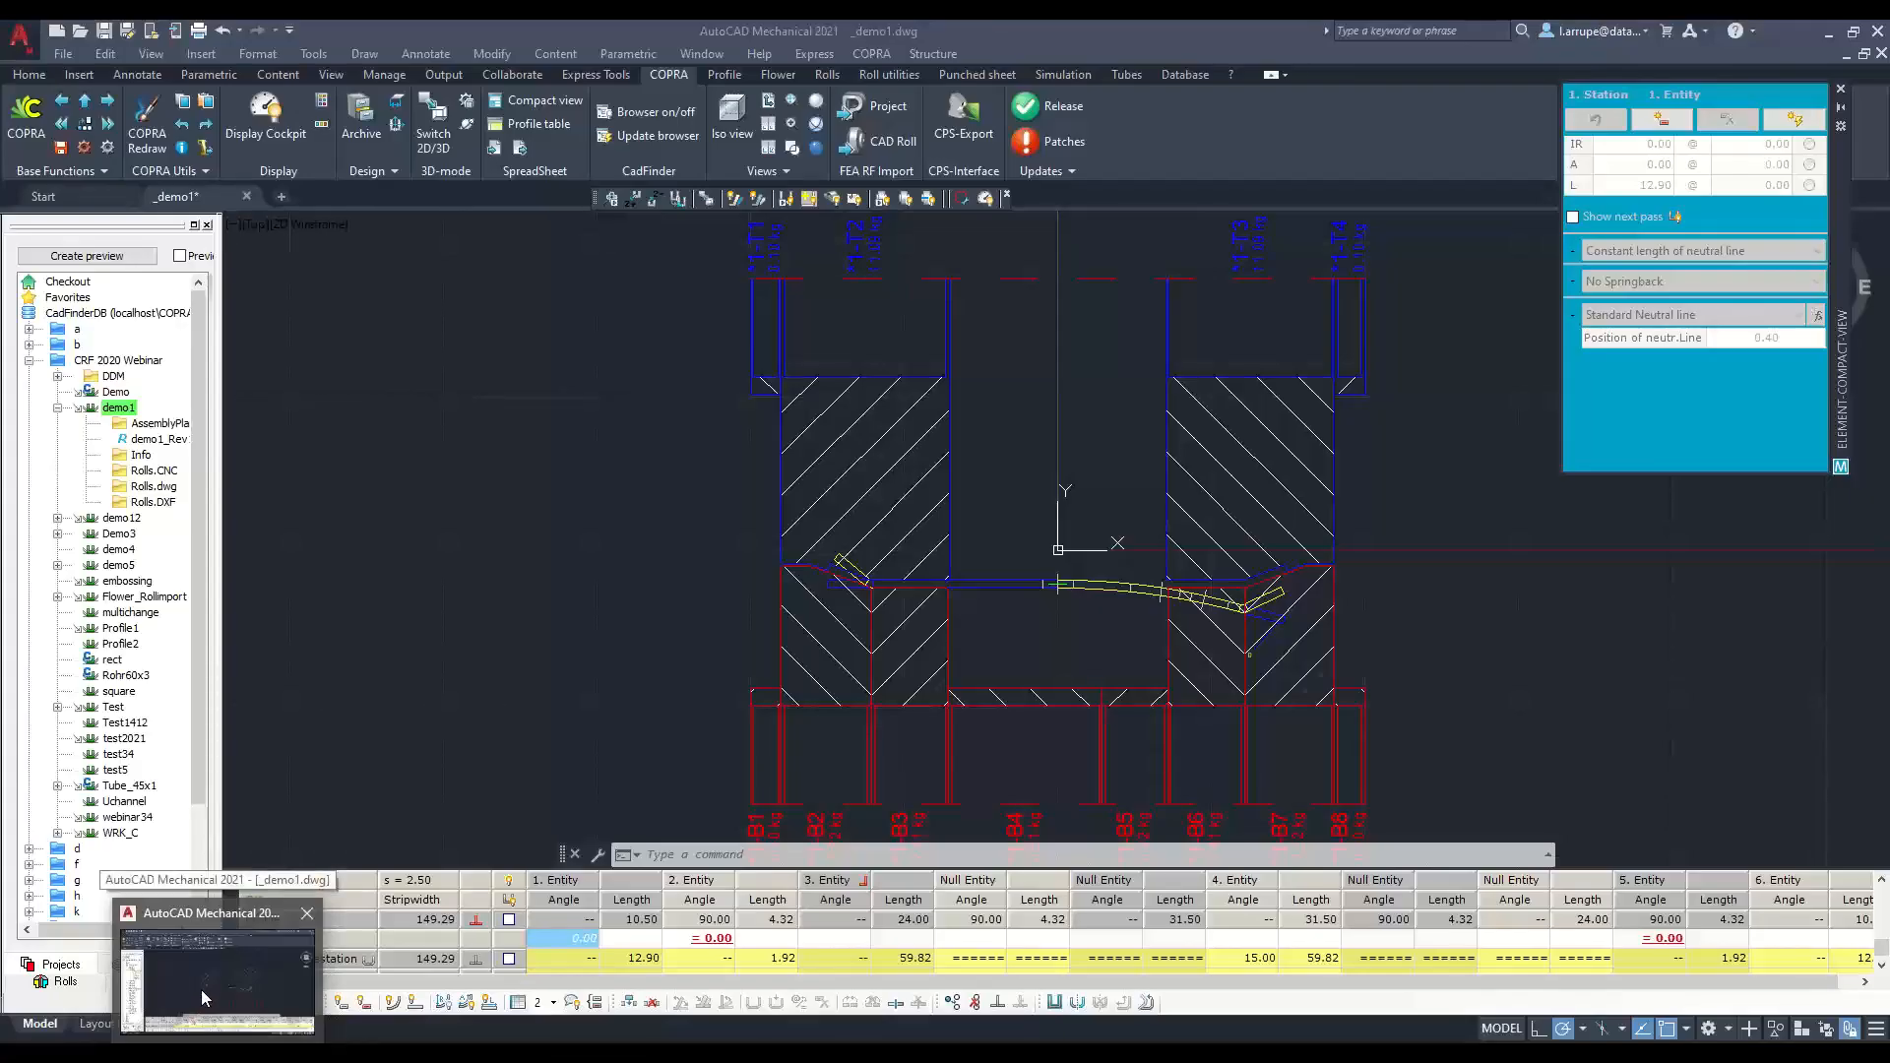
{"action": "left_click", "coordinate": [285, 1008]}
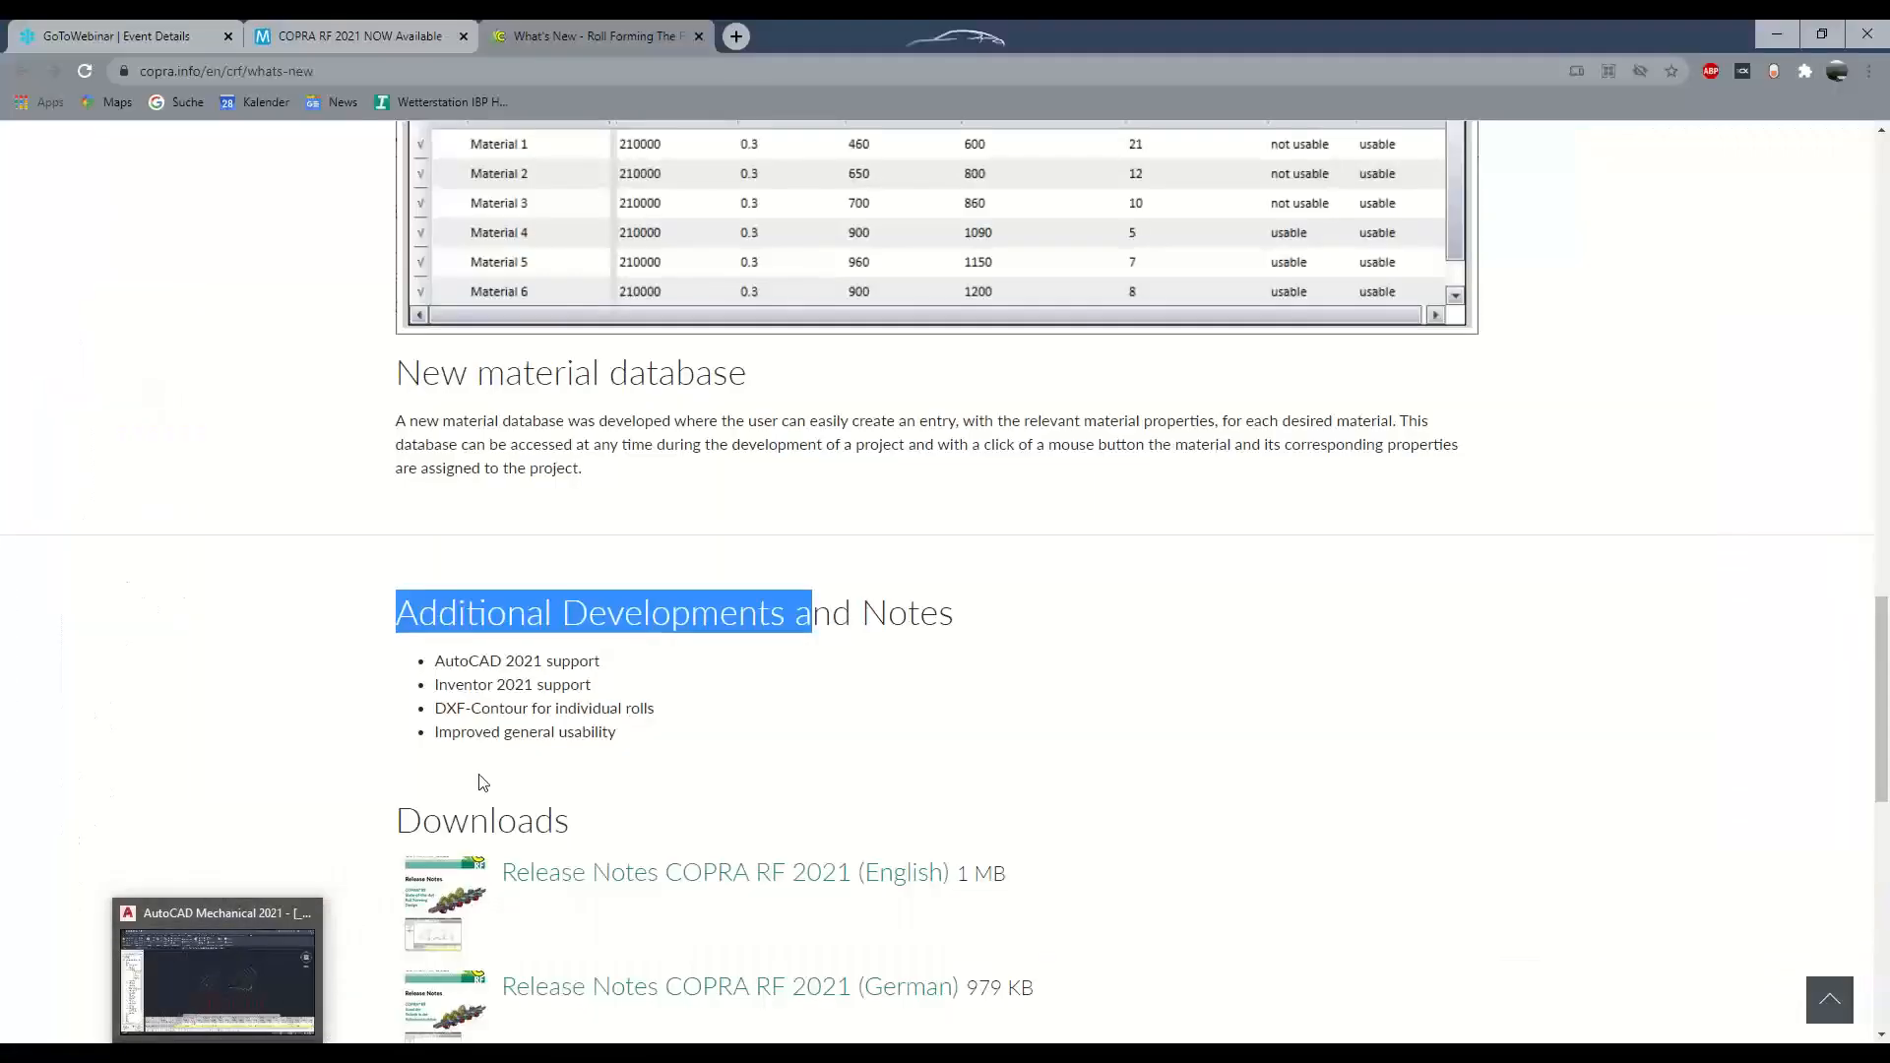
{"action": "left_click_drag", "start_coordinate": [439, 684], "coordinate": [631, 686]}
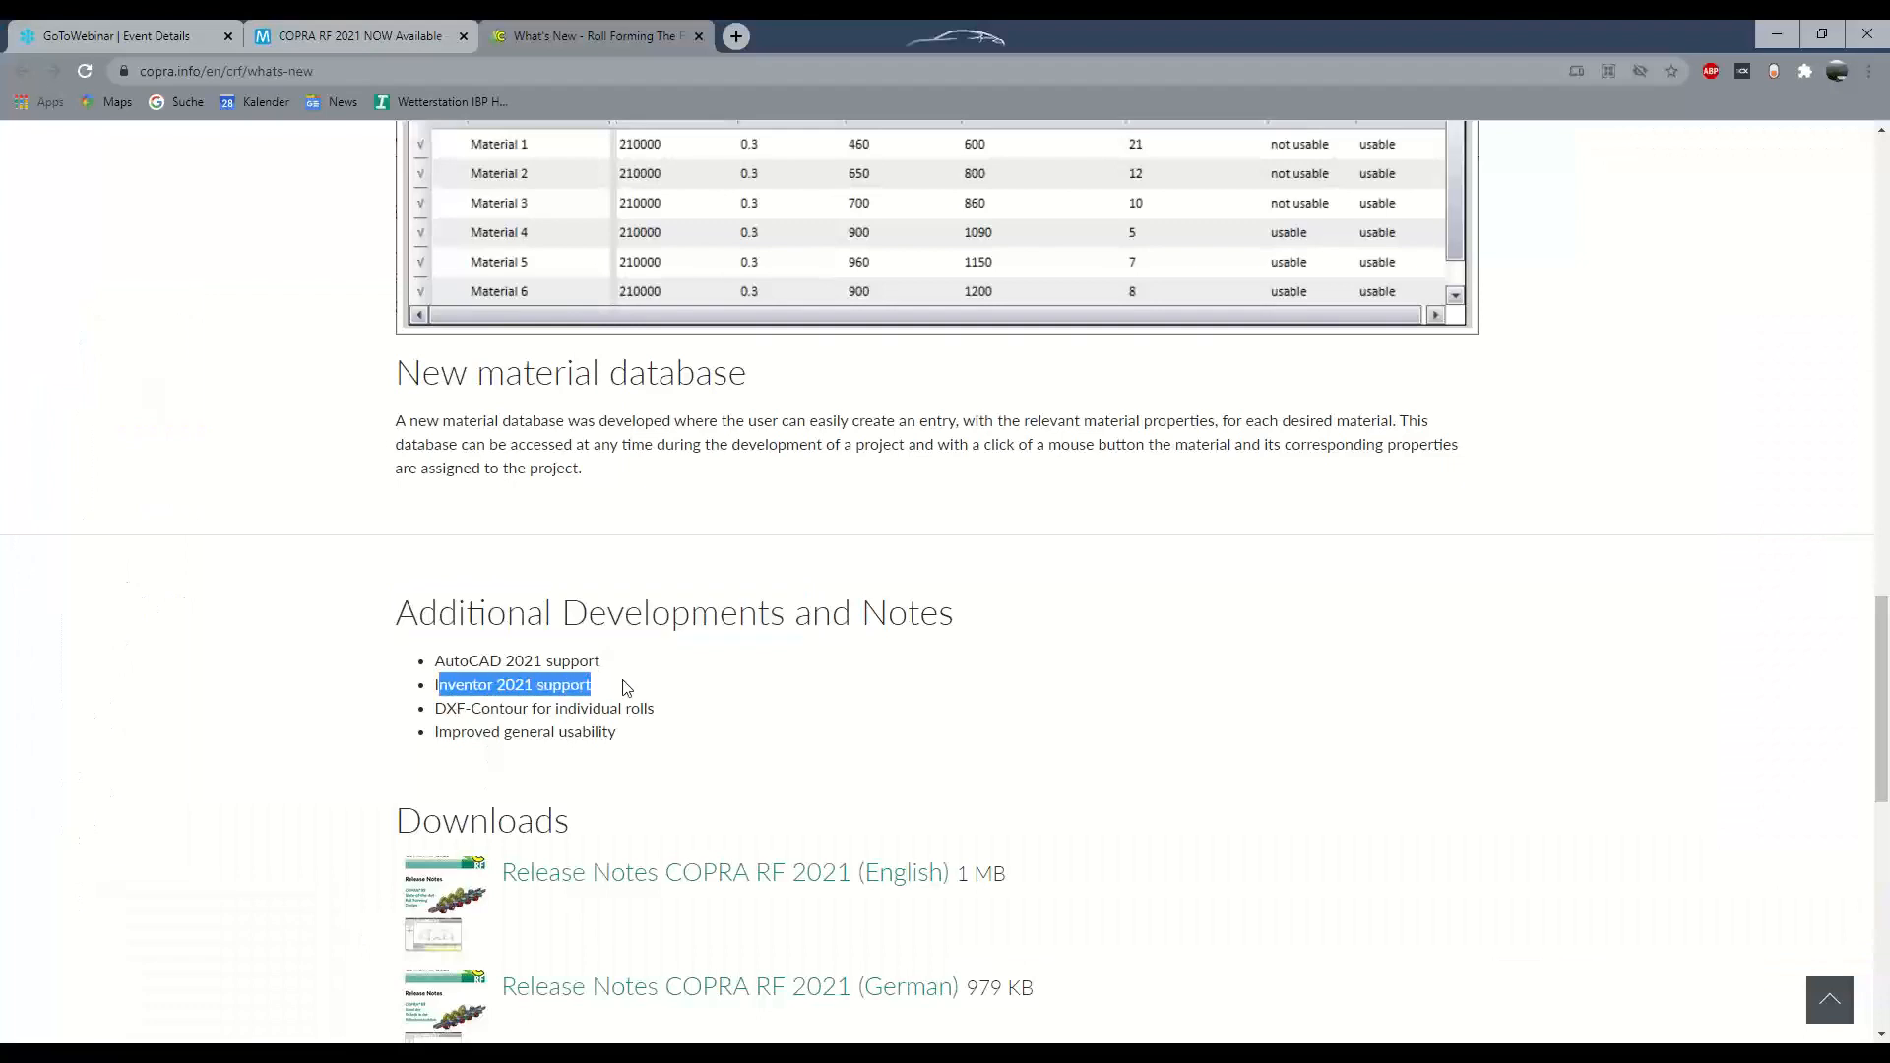
{"action": "left_click", "coordinate": [529, 754]}
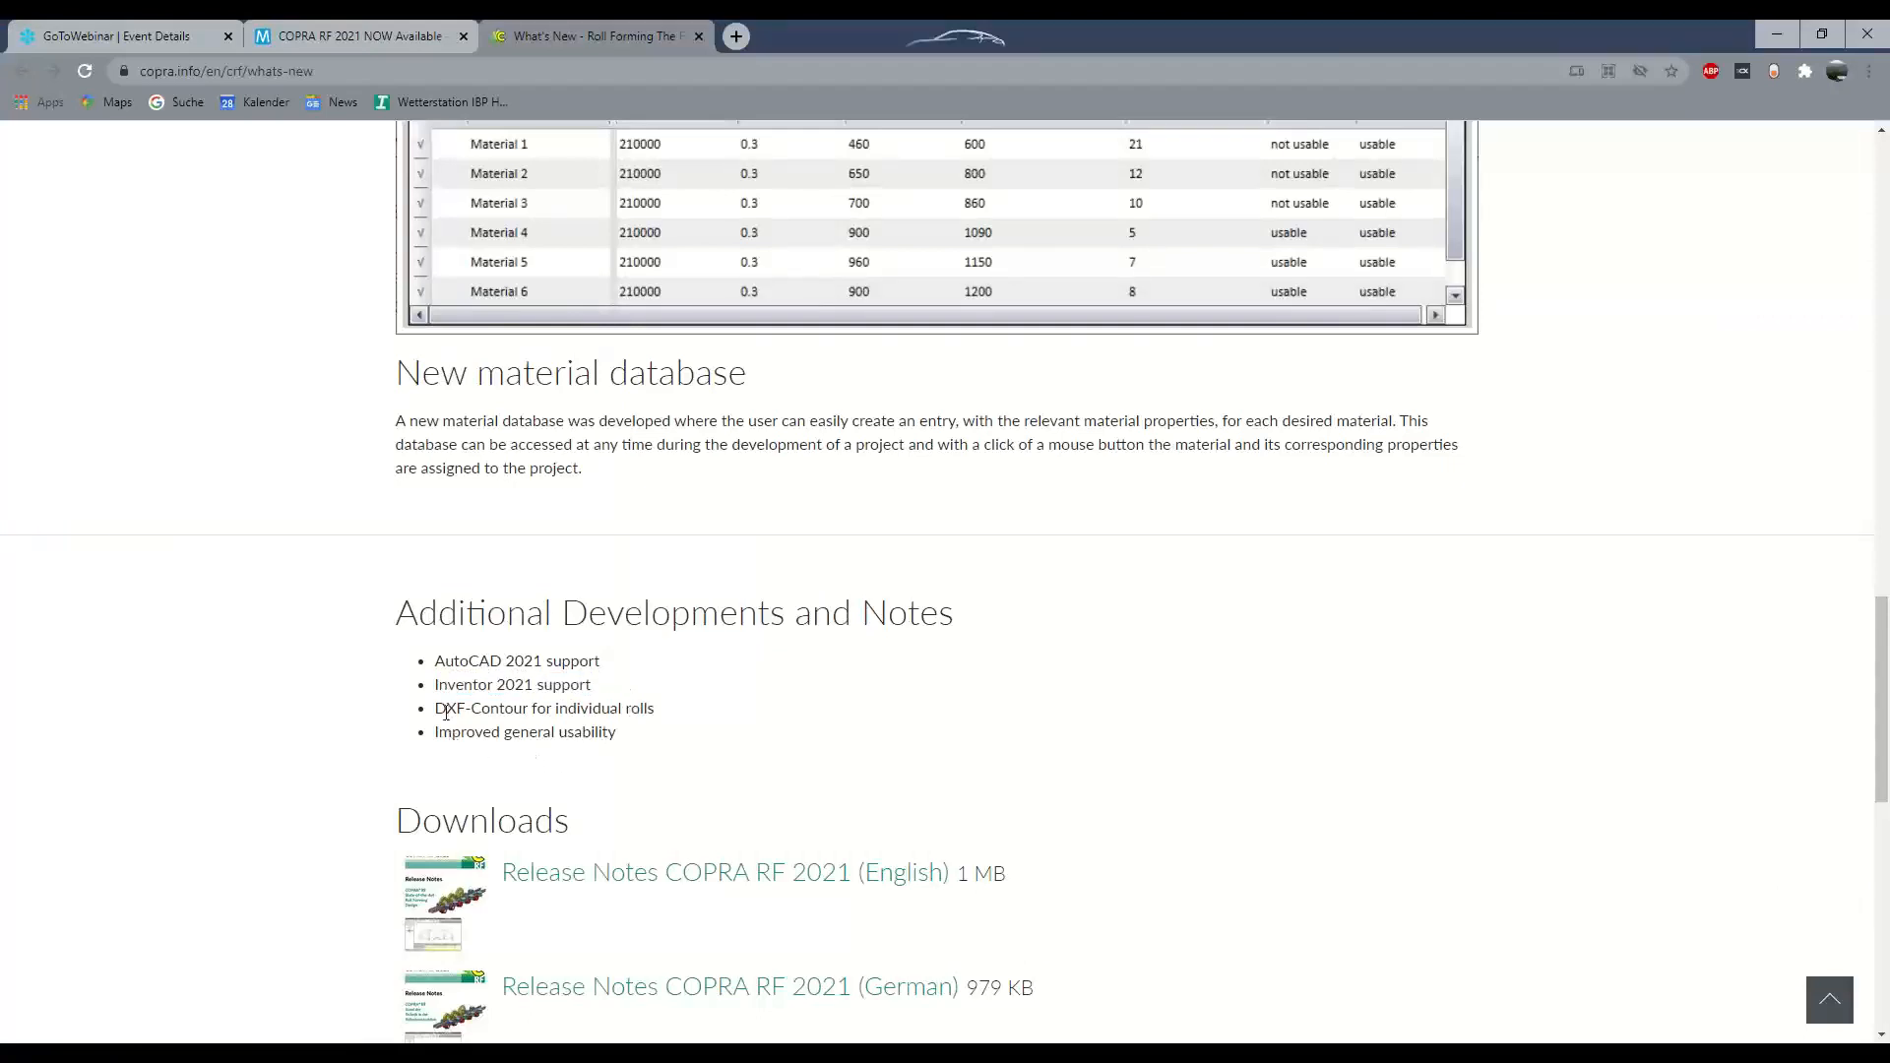
{"action": "left_click_drag", "start_coordinate": [427, 710], "coordinate": [642, 715]}
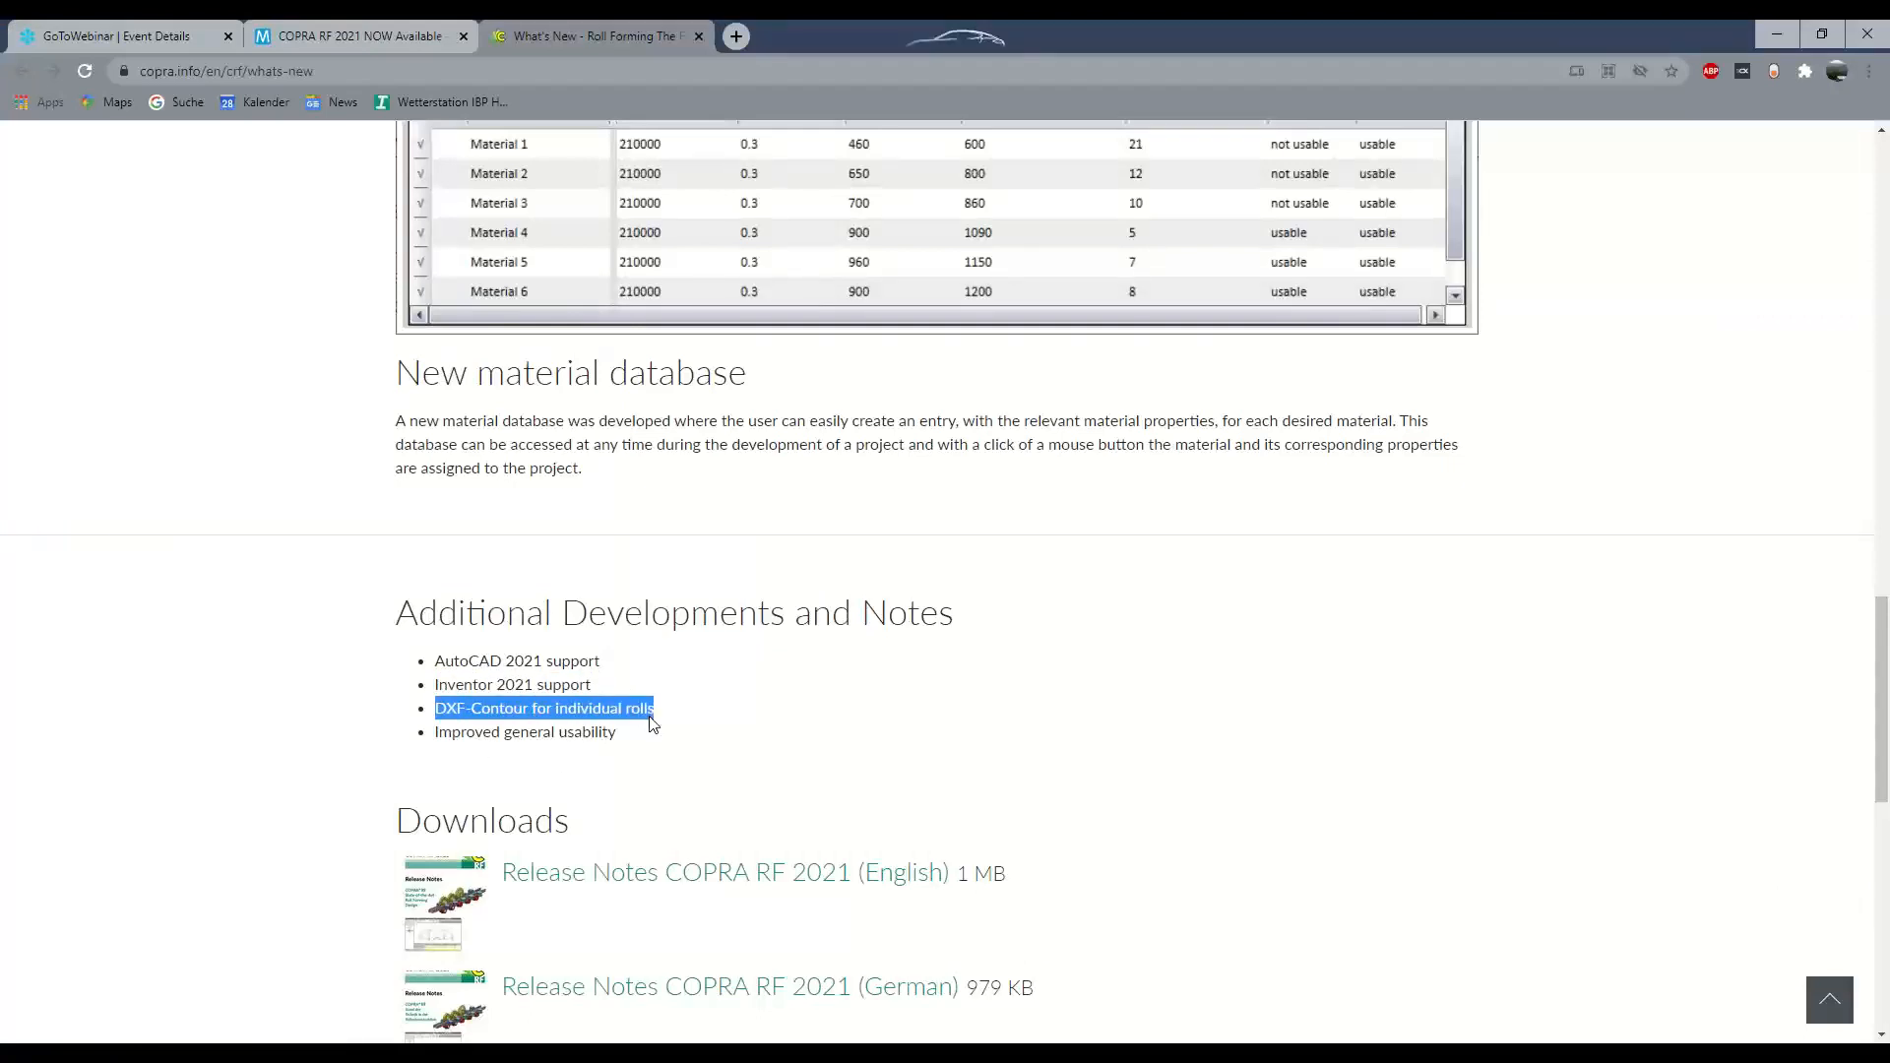
Step: Switch back to AutoCAD and export the contour of top roll 1-T3 with NC Geometry Data interactive, using file name 1-T3 and origin at bigger Ø
{"action": "key", "text": "alt+Tab"}
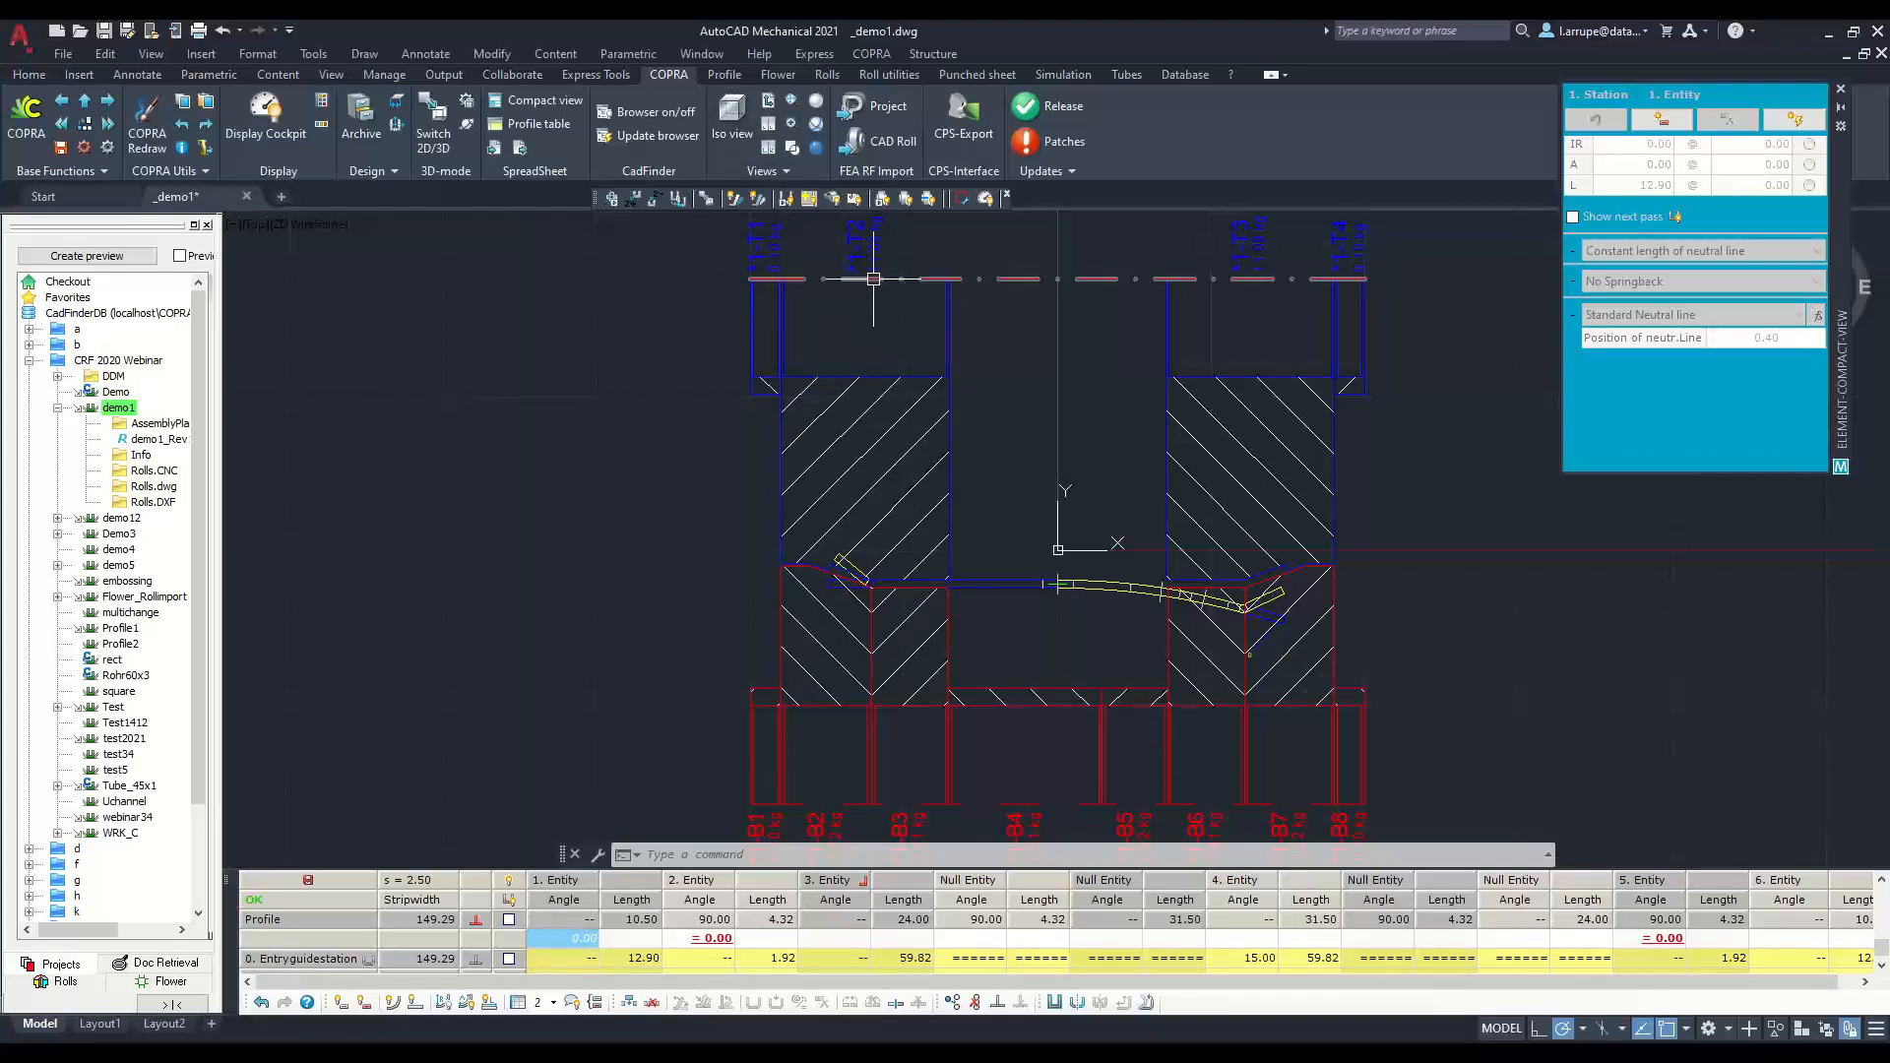
{"action": "left_click", "coordinate": [875, 77]}
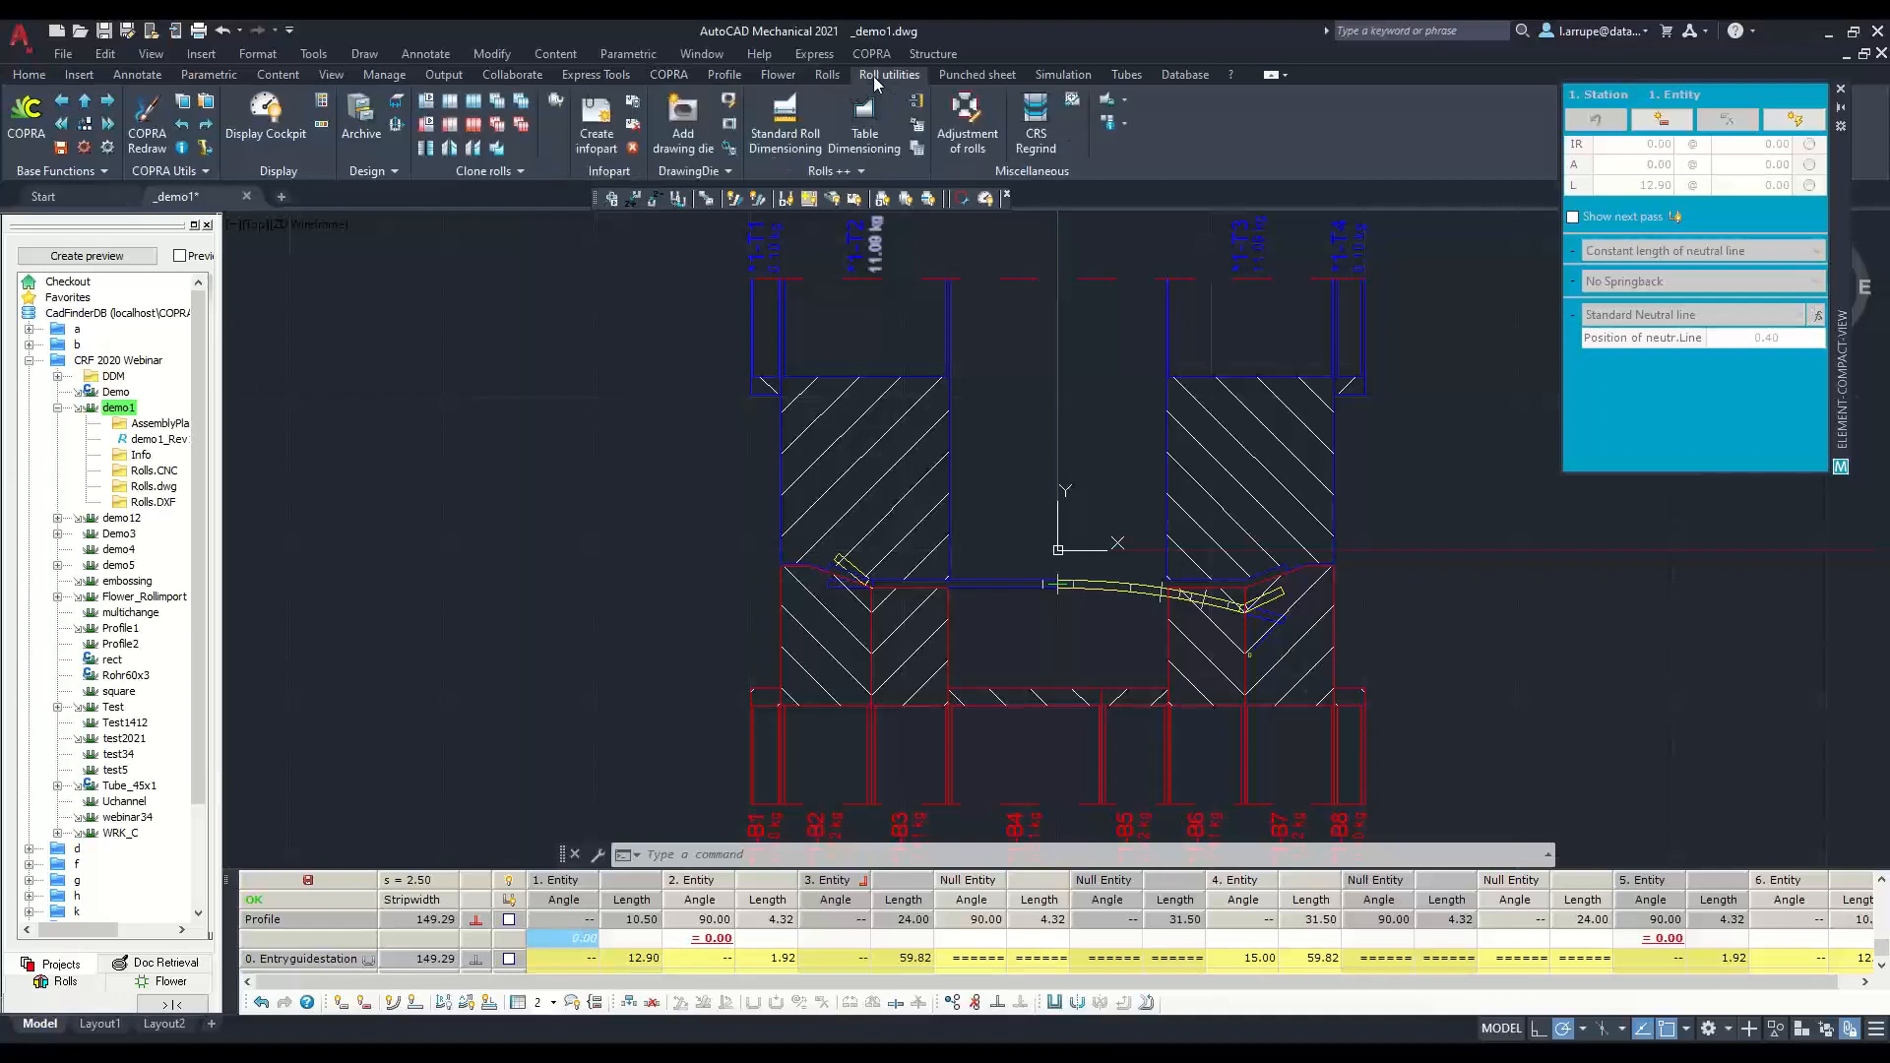
{"action": "left_click", "coordinate": [715, 180]}
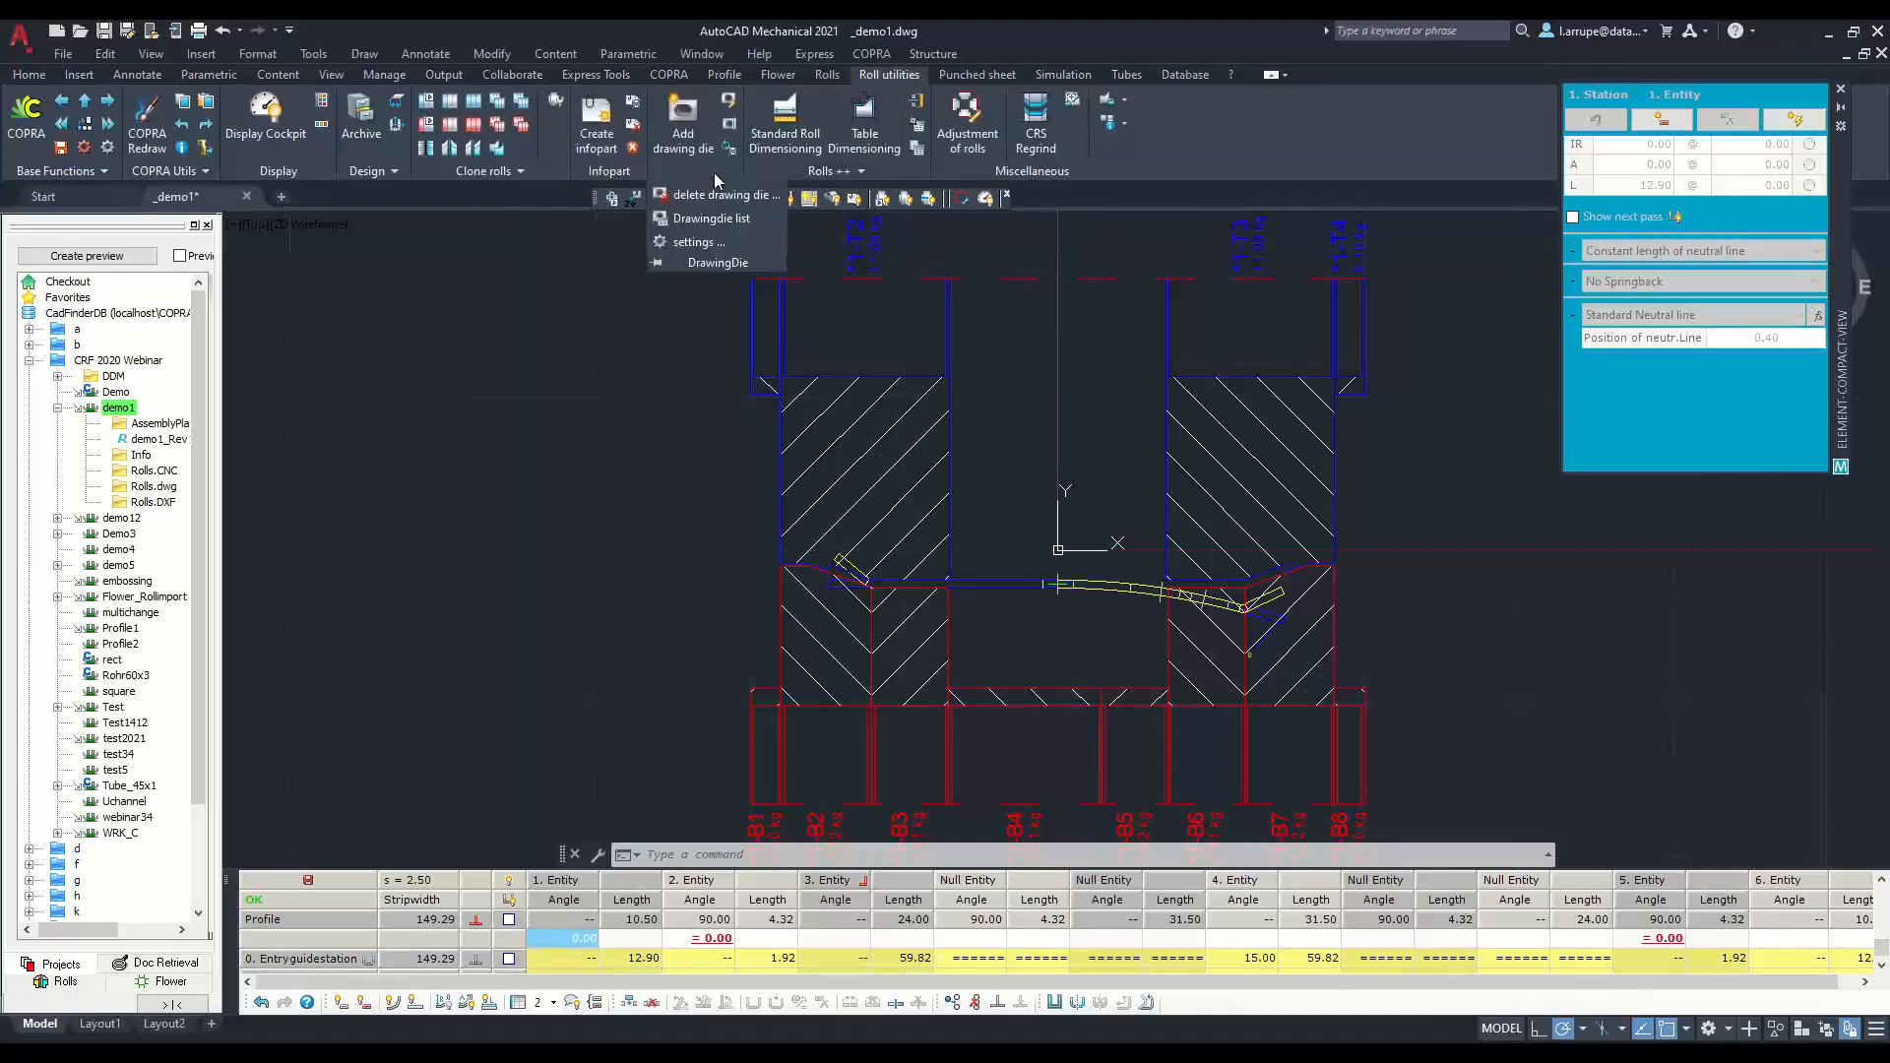
{"action": "left_click", "coordinate": [801, 176]}
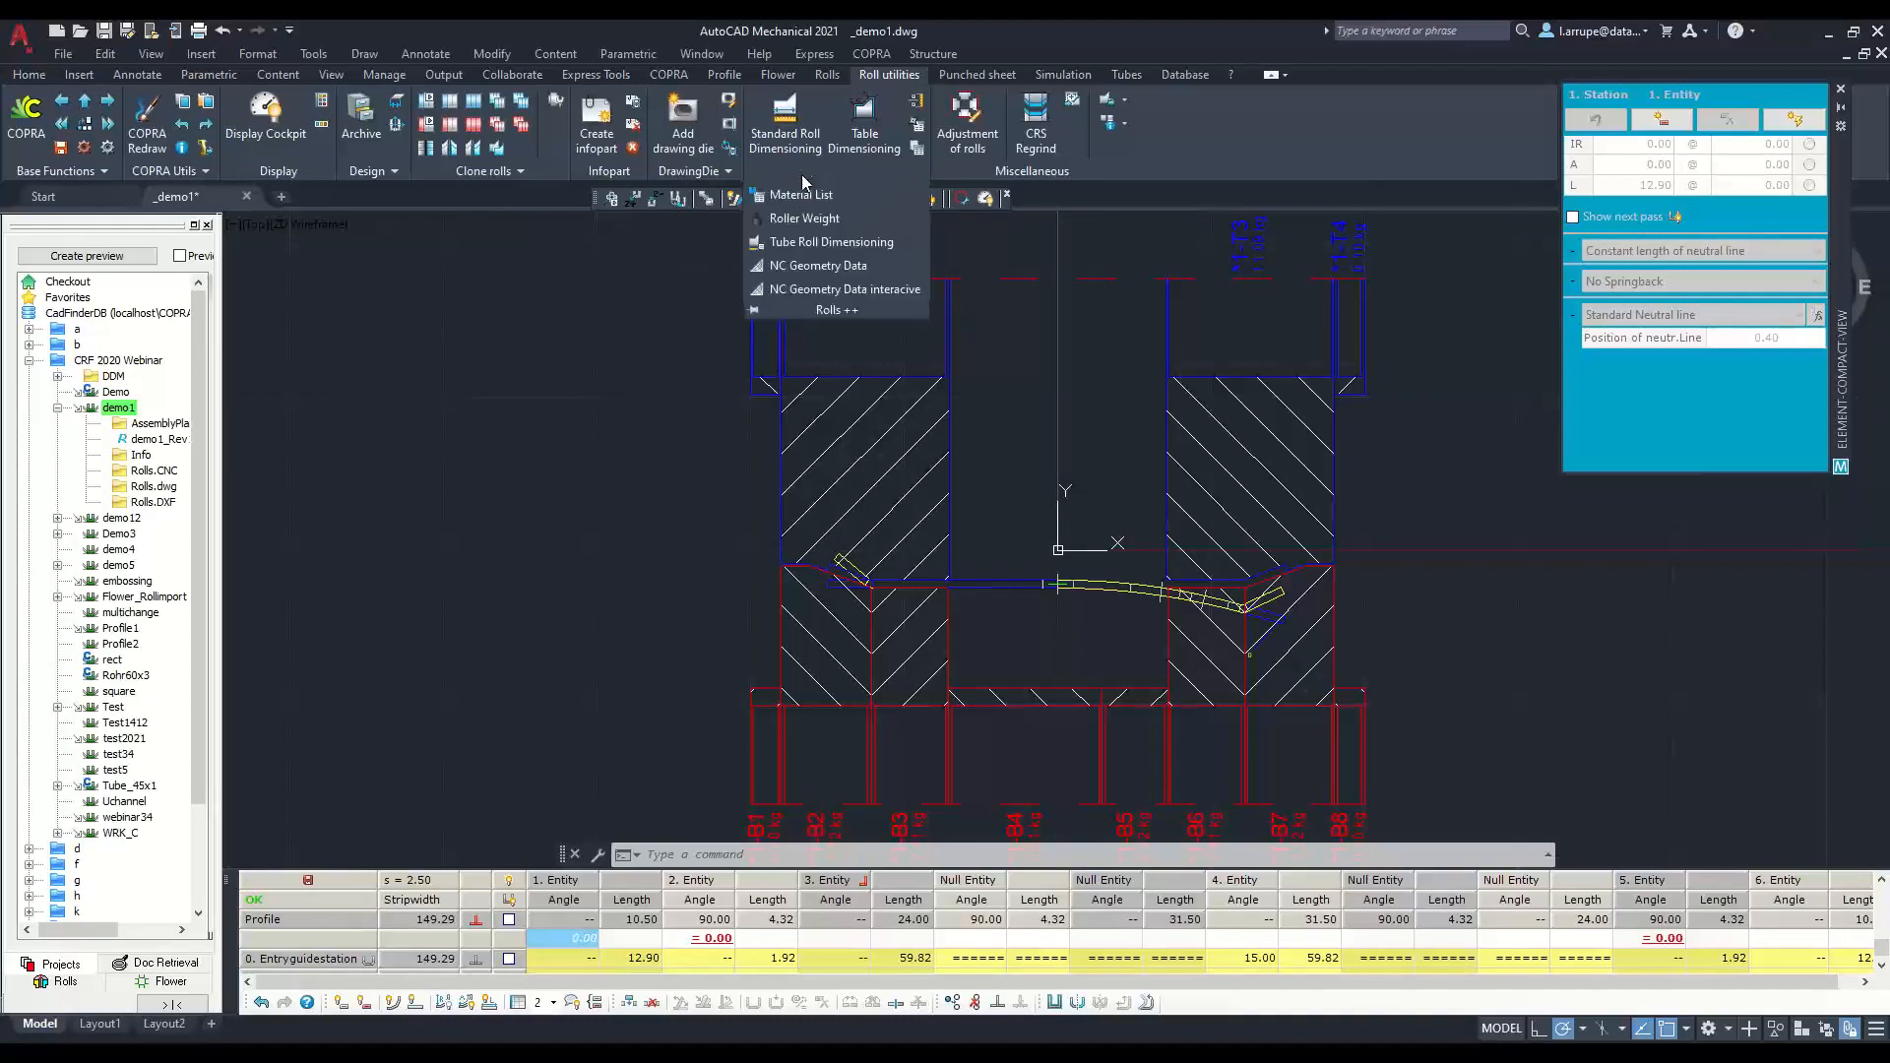
{"action": "left_click", "coordinate": [832, 291]}
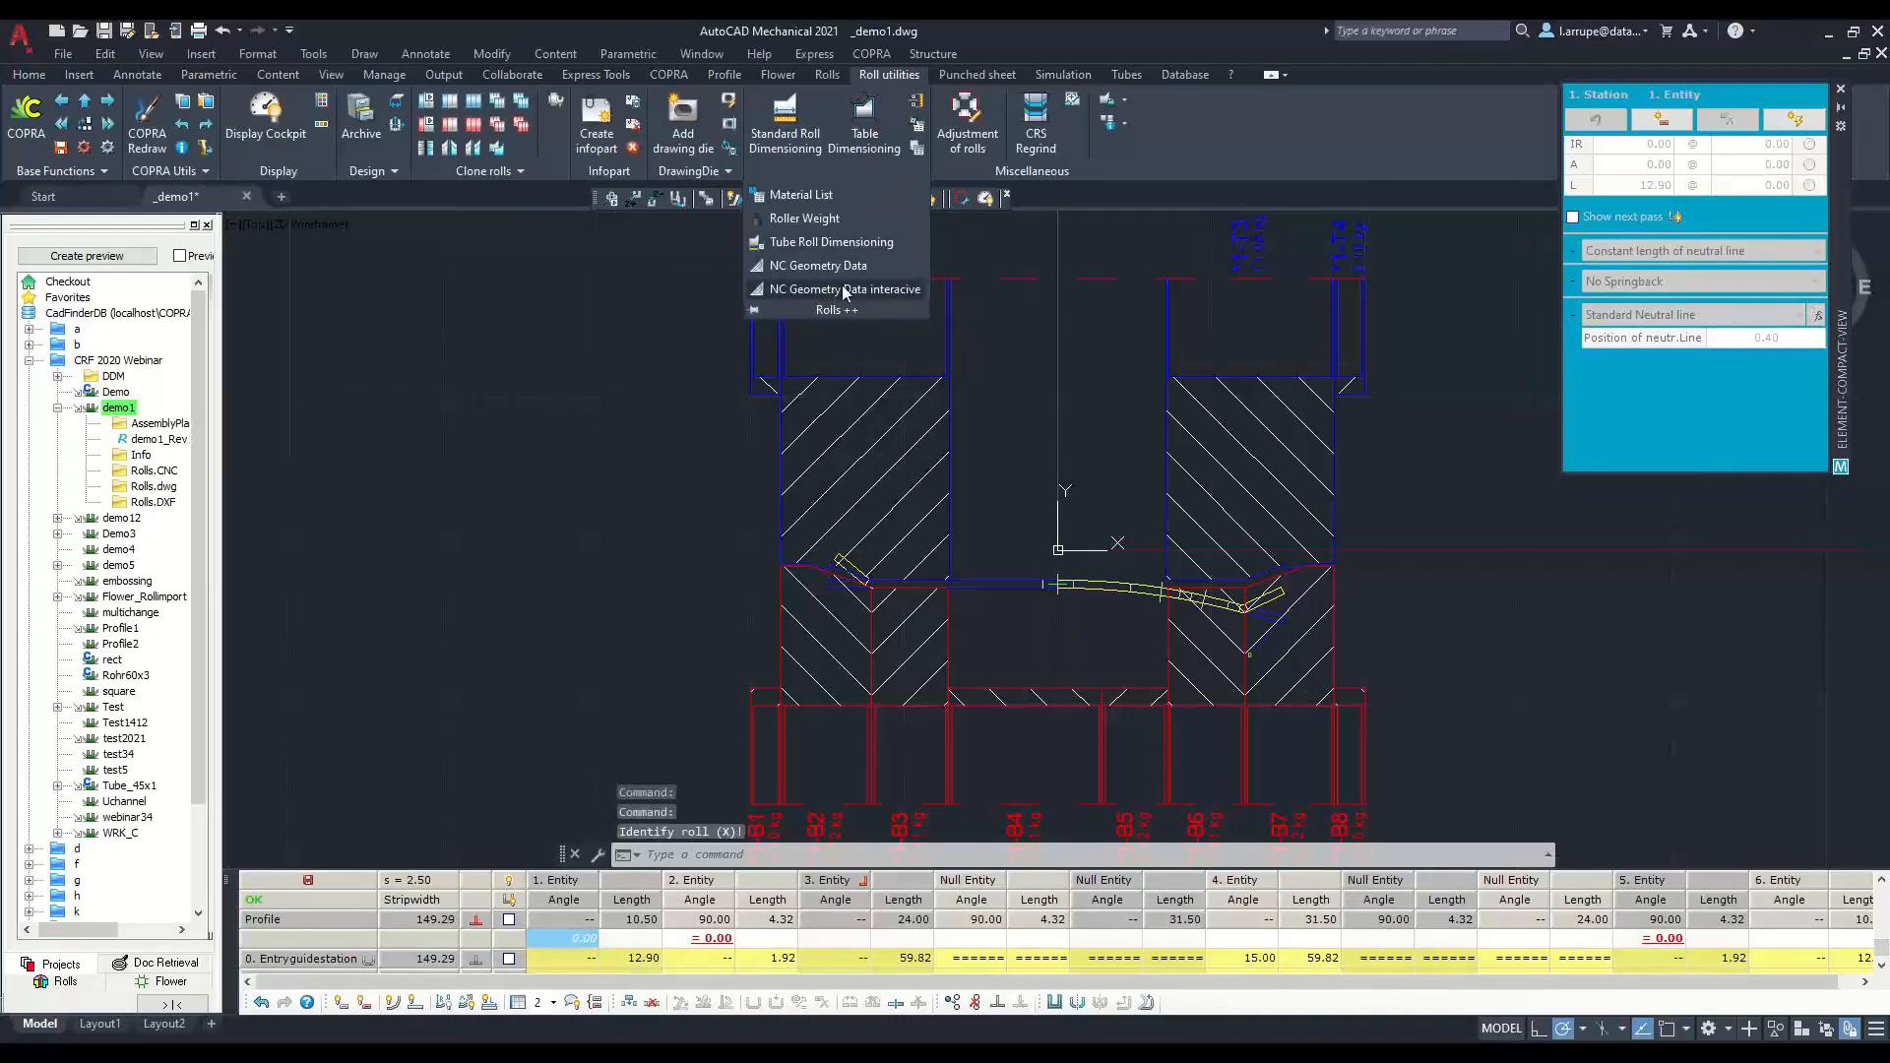
{"action": "scroll", "coordinate": [1172, 487], "scroll_direction": "down", "scroll_amount": 2}
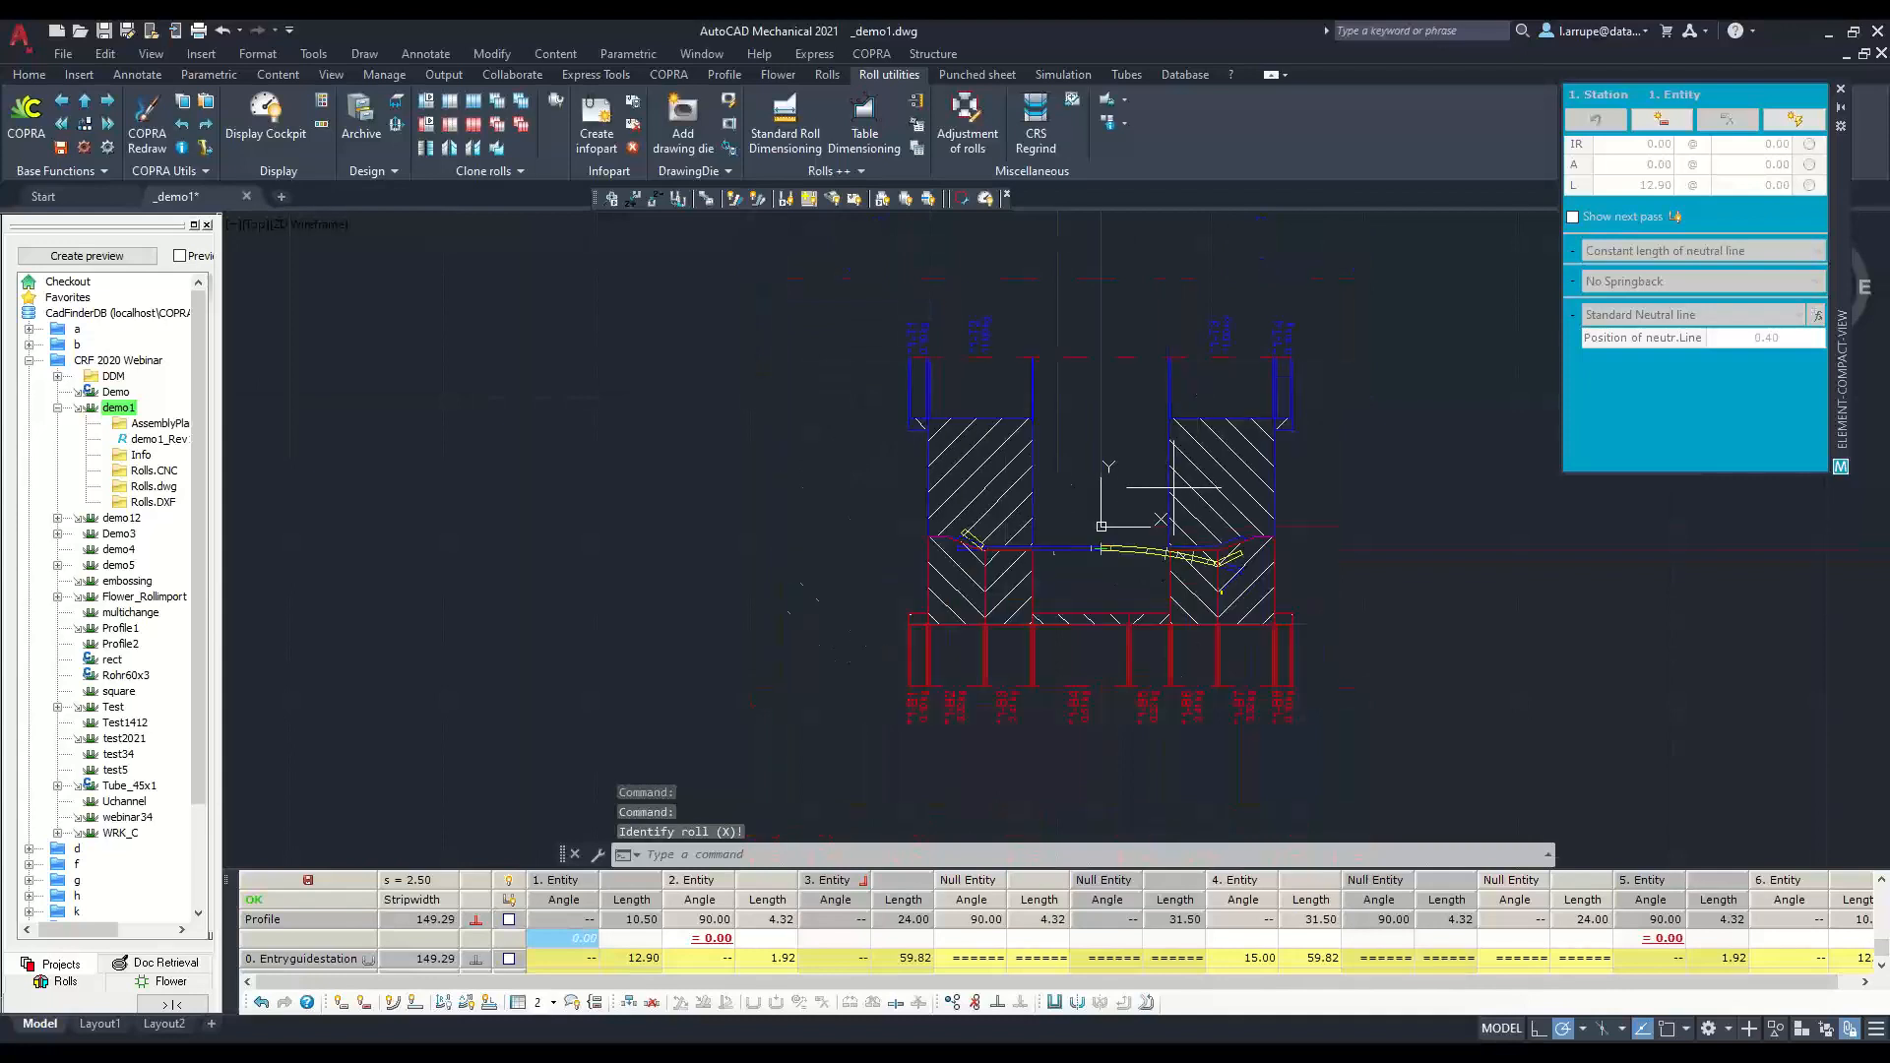
{"action": "scroll", "coordinate": [1181, 492], "scroll_direction": "up", "scroll_amount": 2}
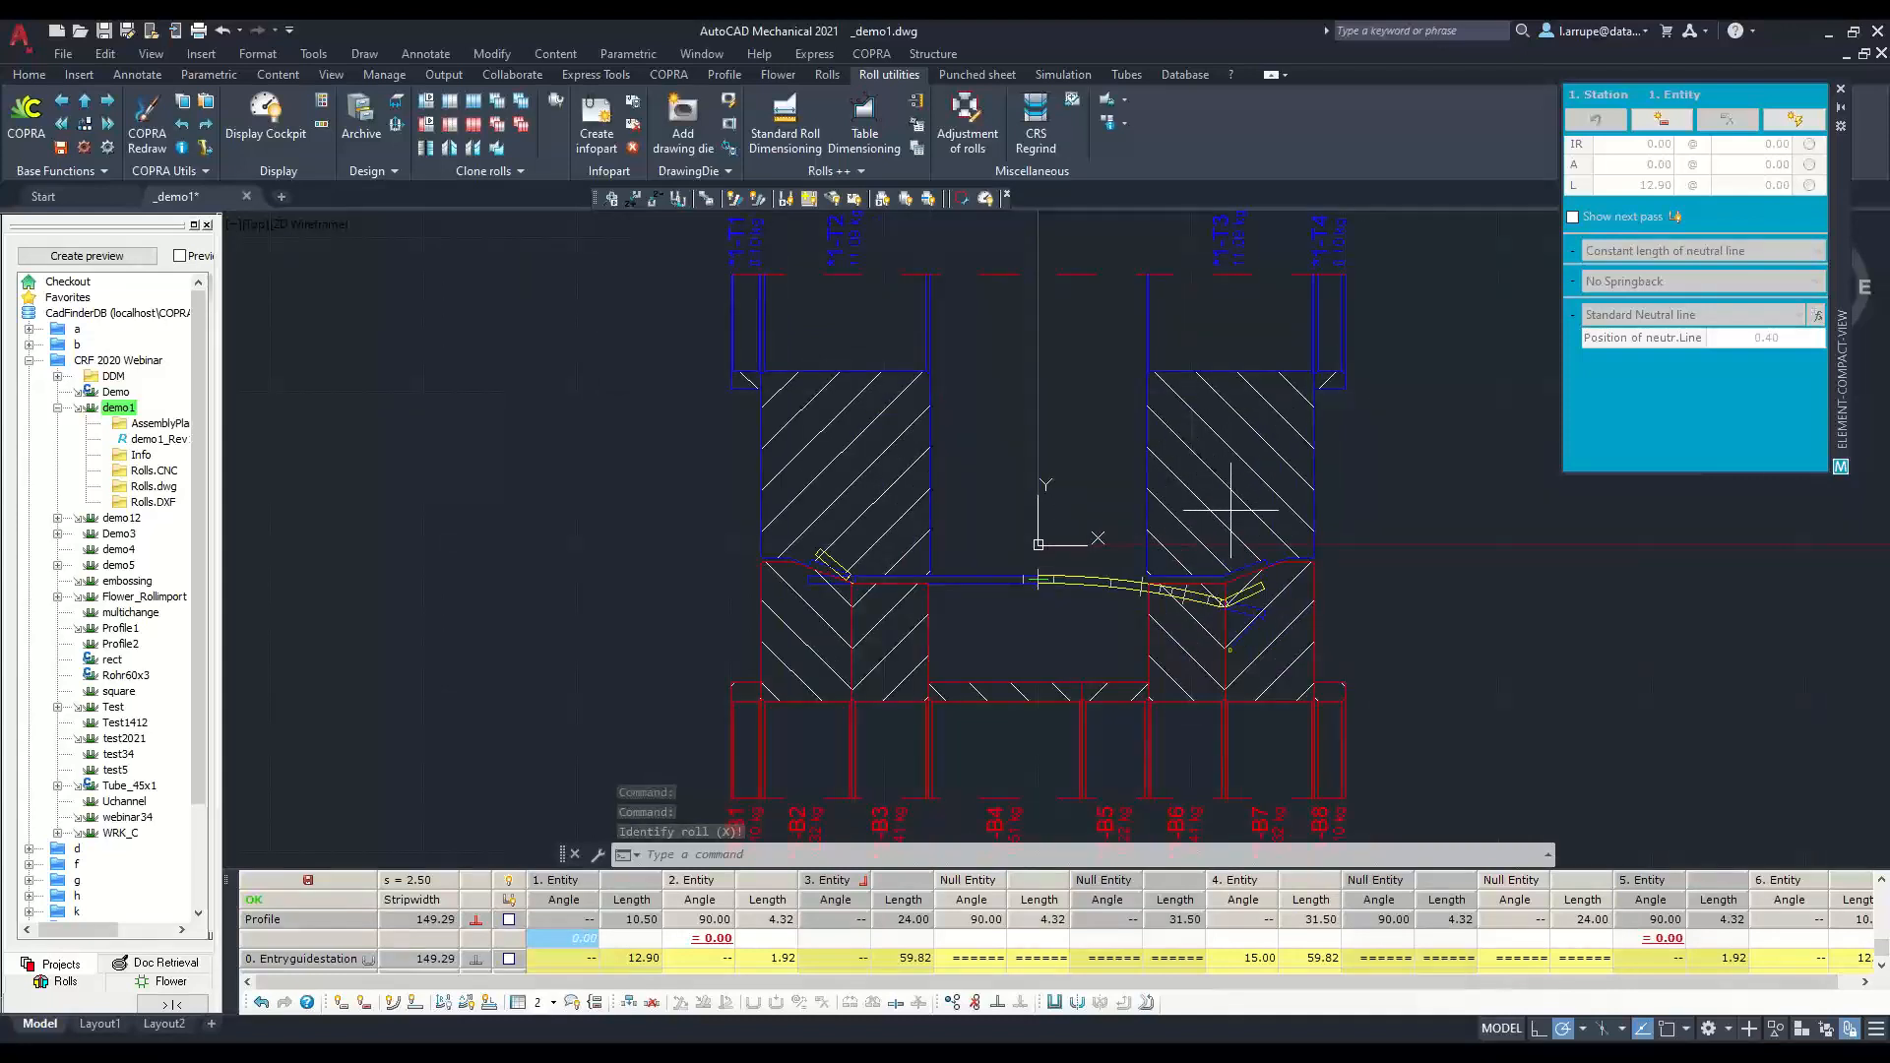
{"action": "left_click", "coordinate": [953, 223]}
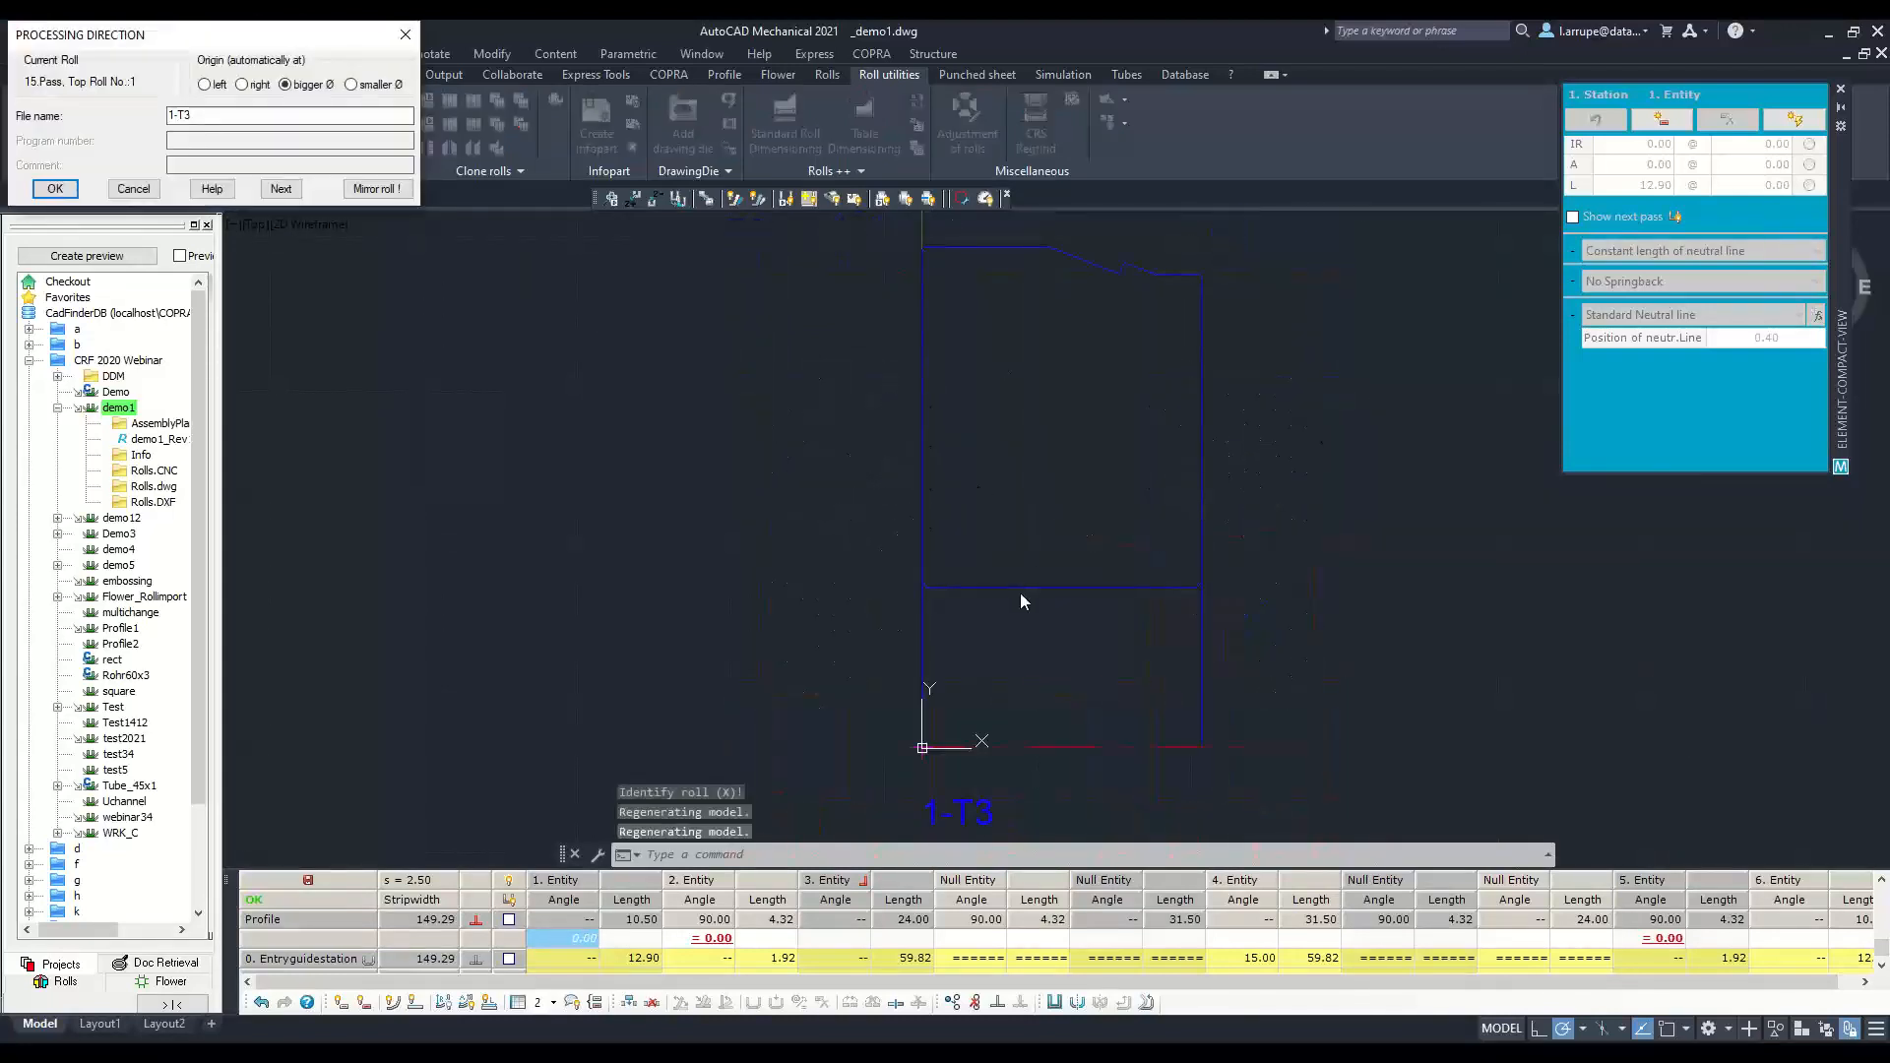
{"action": "left_click_drag", "start_coordinate": [303, 43], "coordinate": [676, 287]}
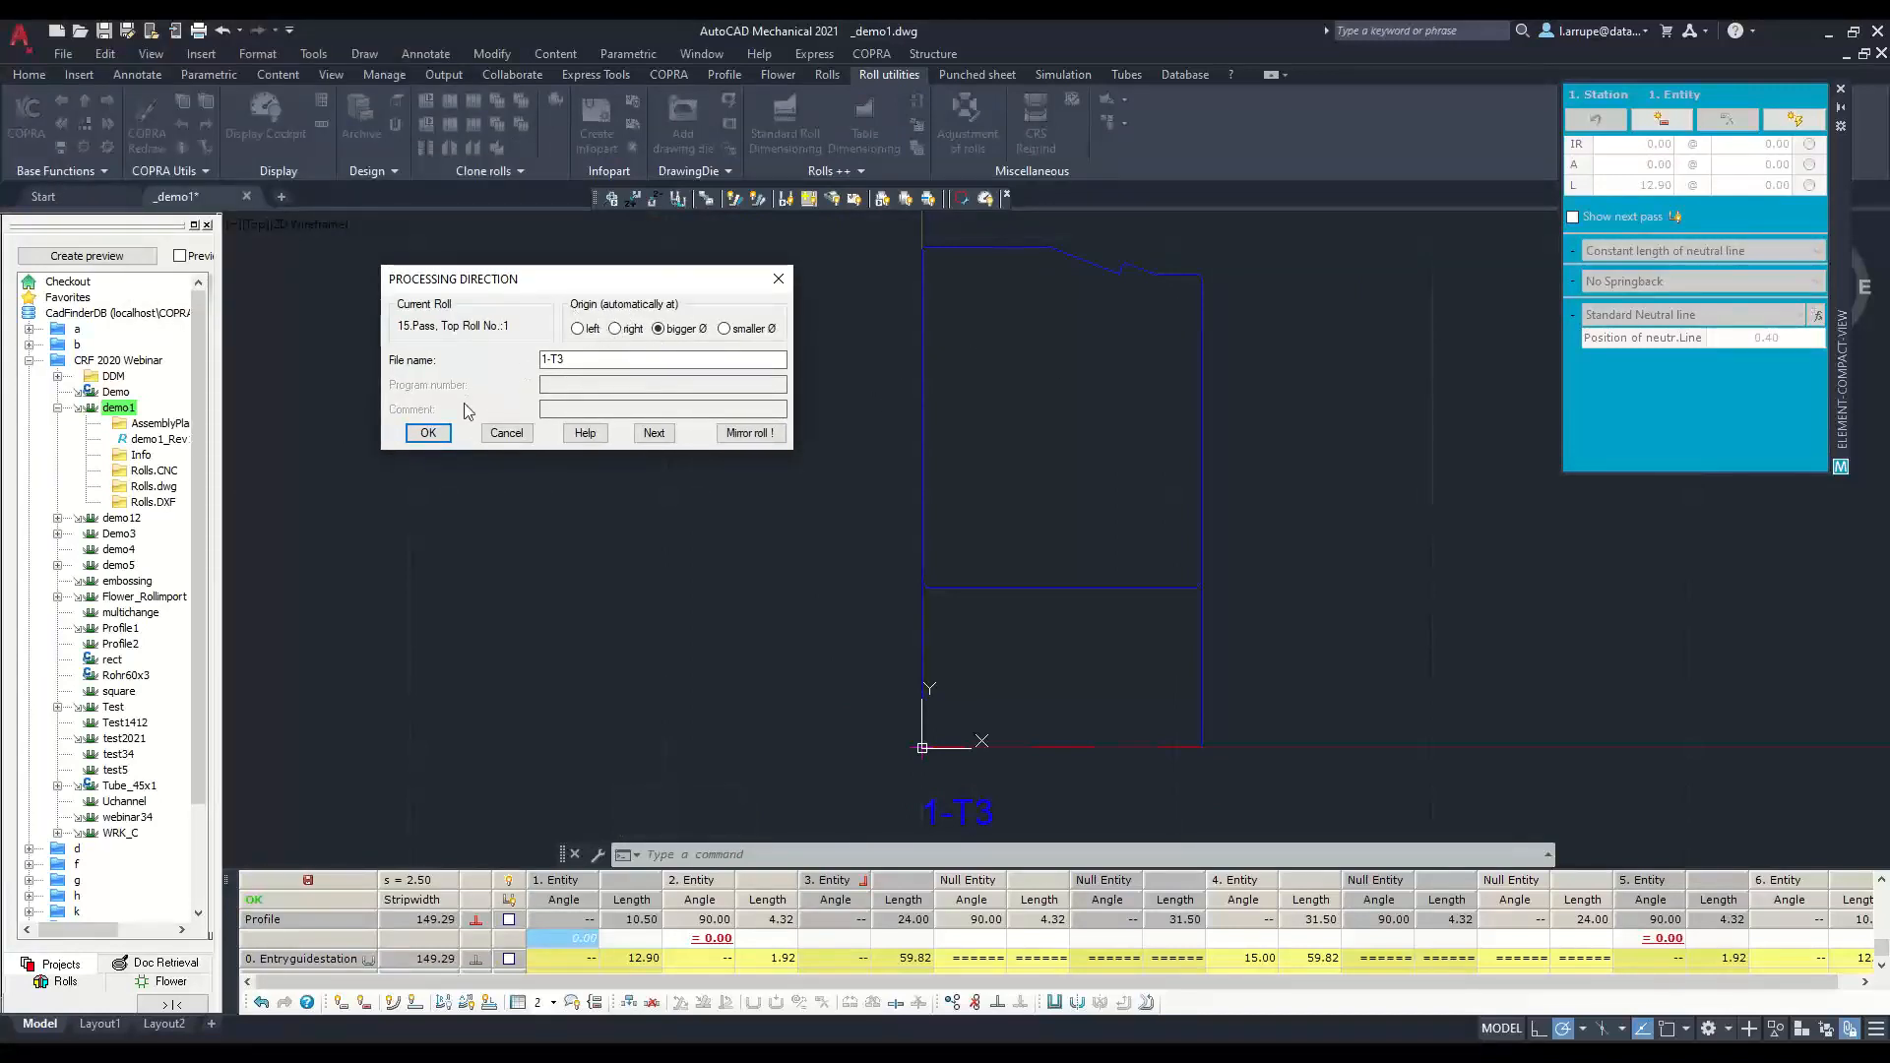
{"action": "left_click", "coordinate": [428, 433]}
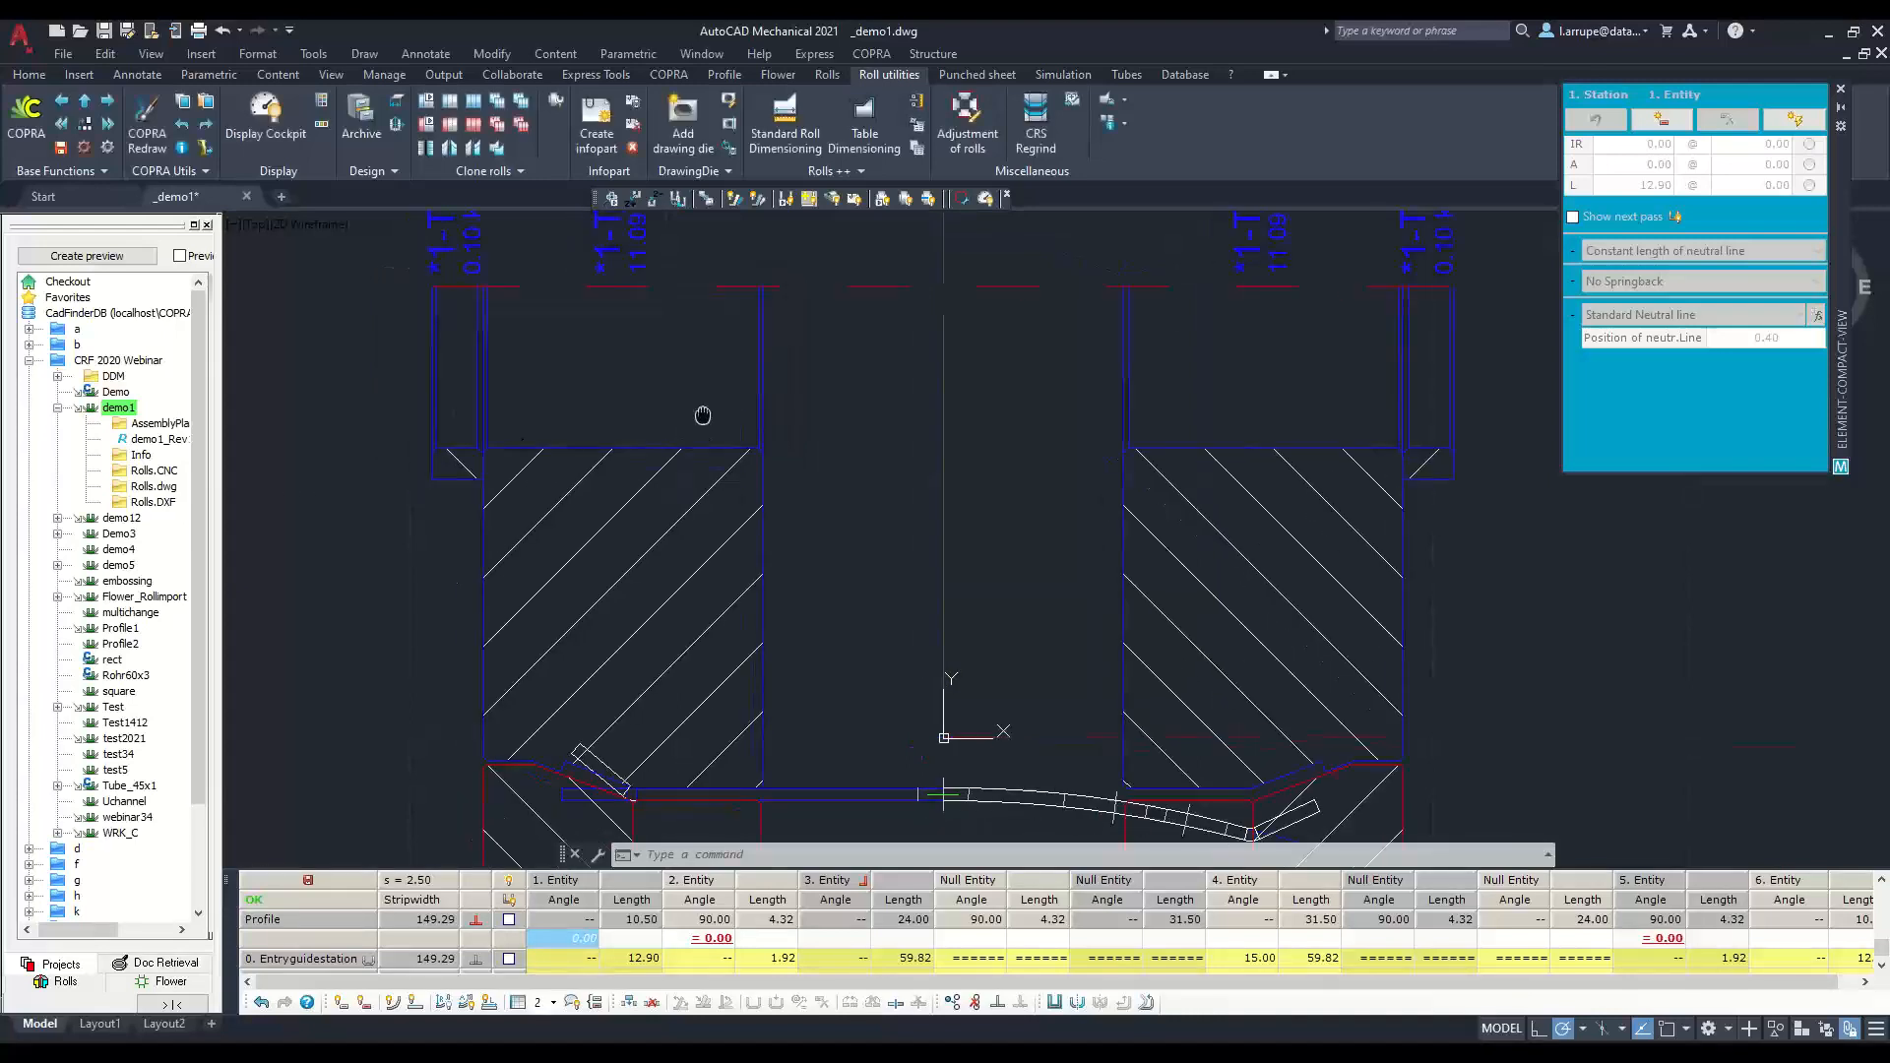
Step: Check the demo1 project's Rolls.DXF folder in CadFinder's detail view for the exported 1-T3.DXF file and collapse the view again
{"action": "left_click", "coordinate": [150, 503]}
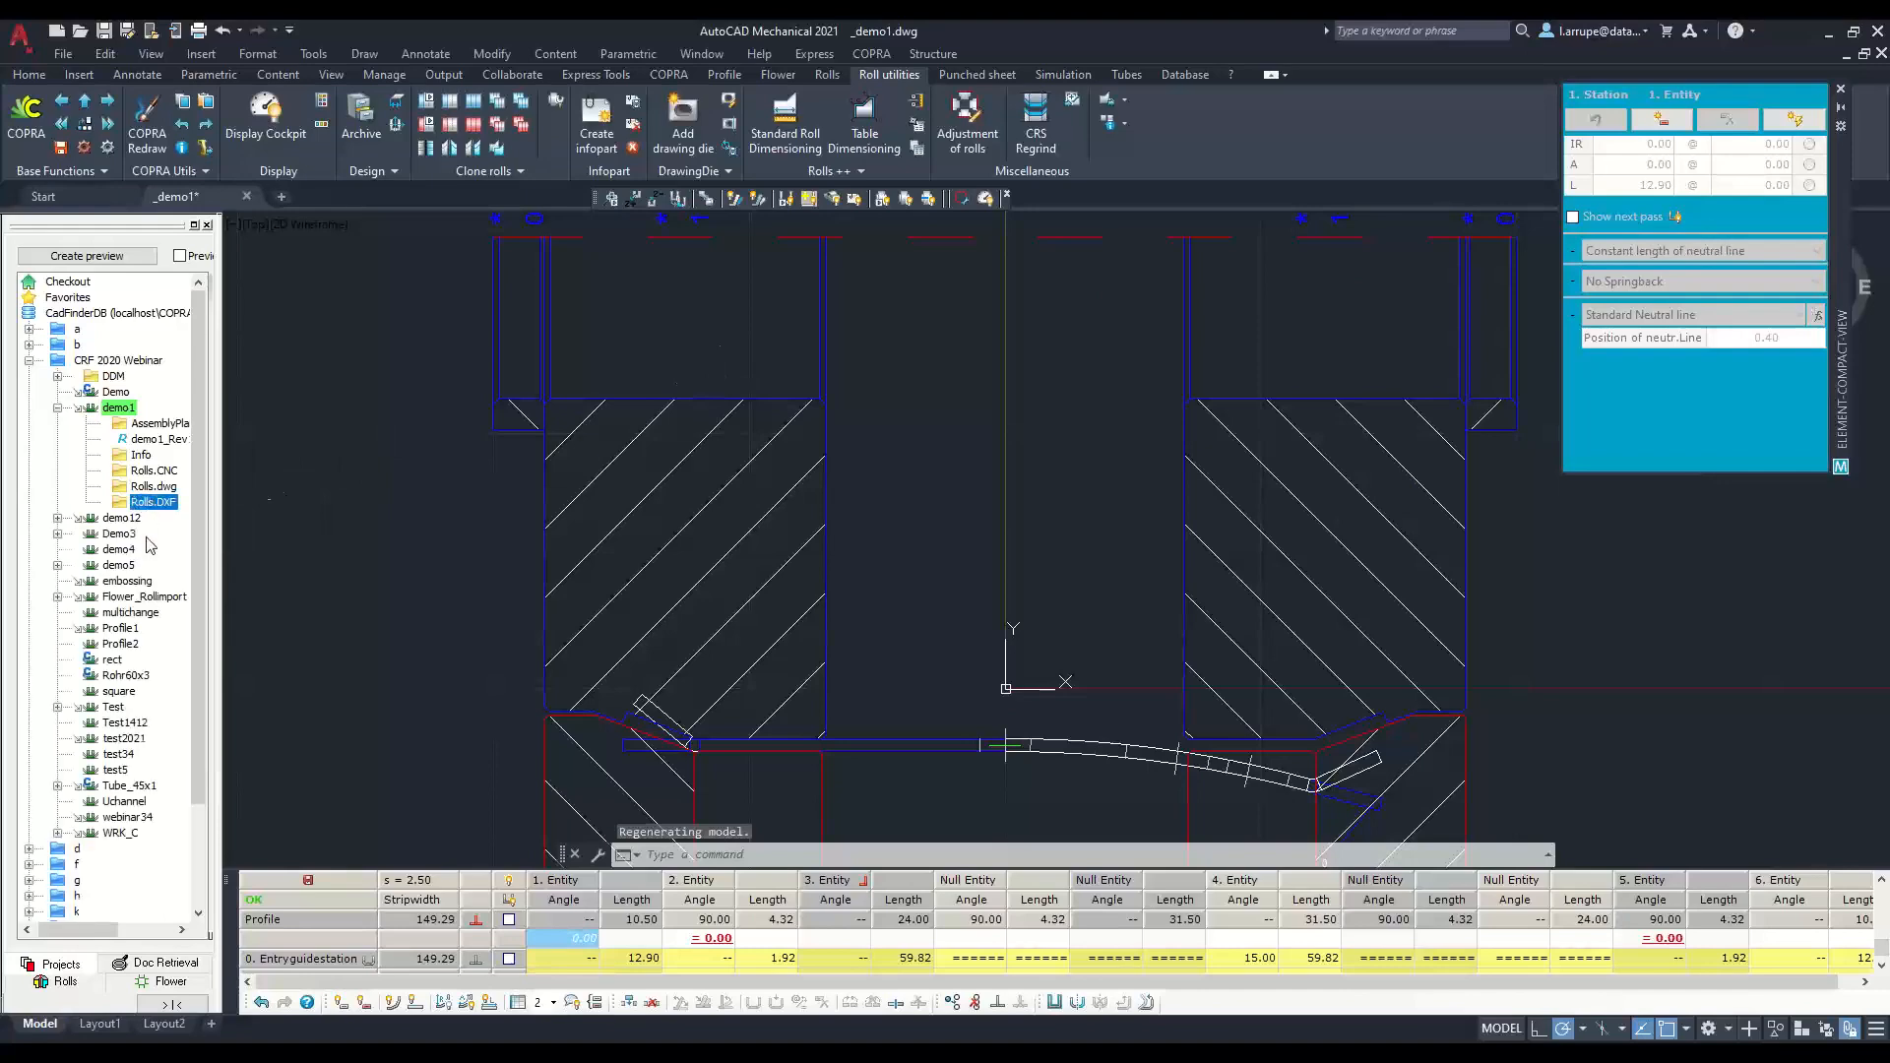
{"action": "left_click", "coordinate": [172, 1004]}
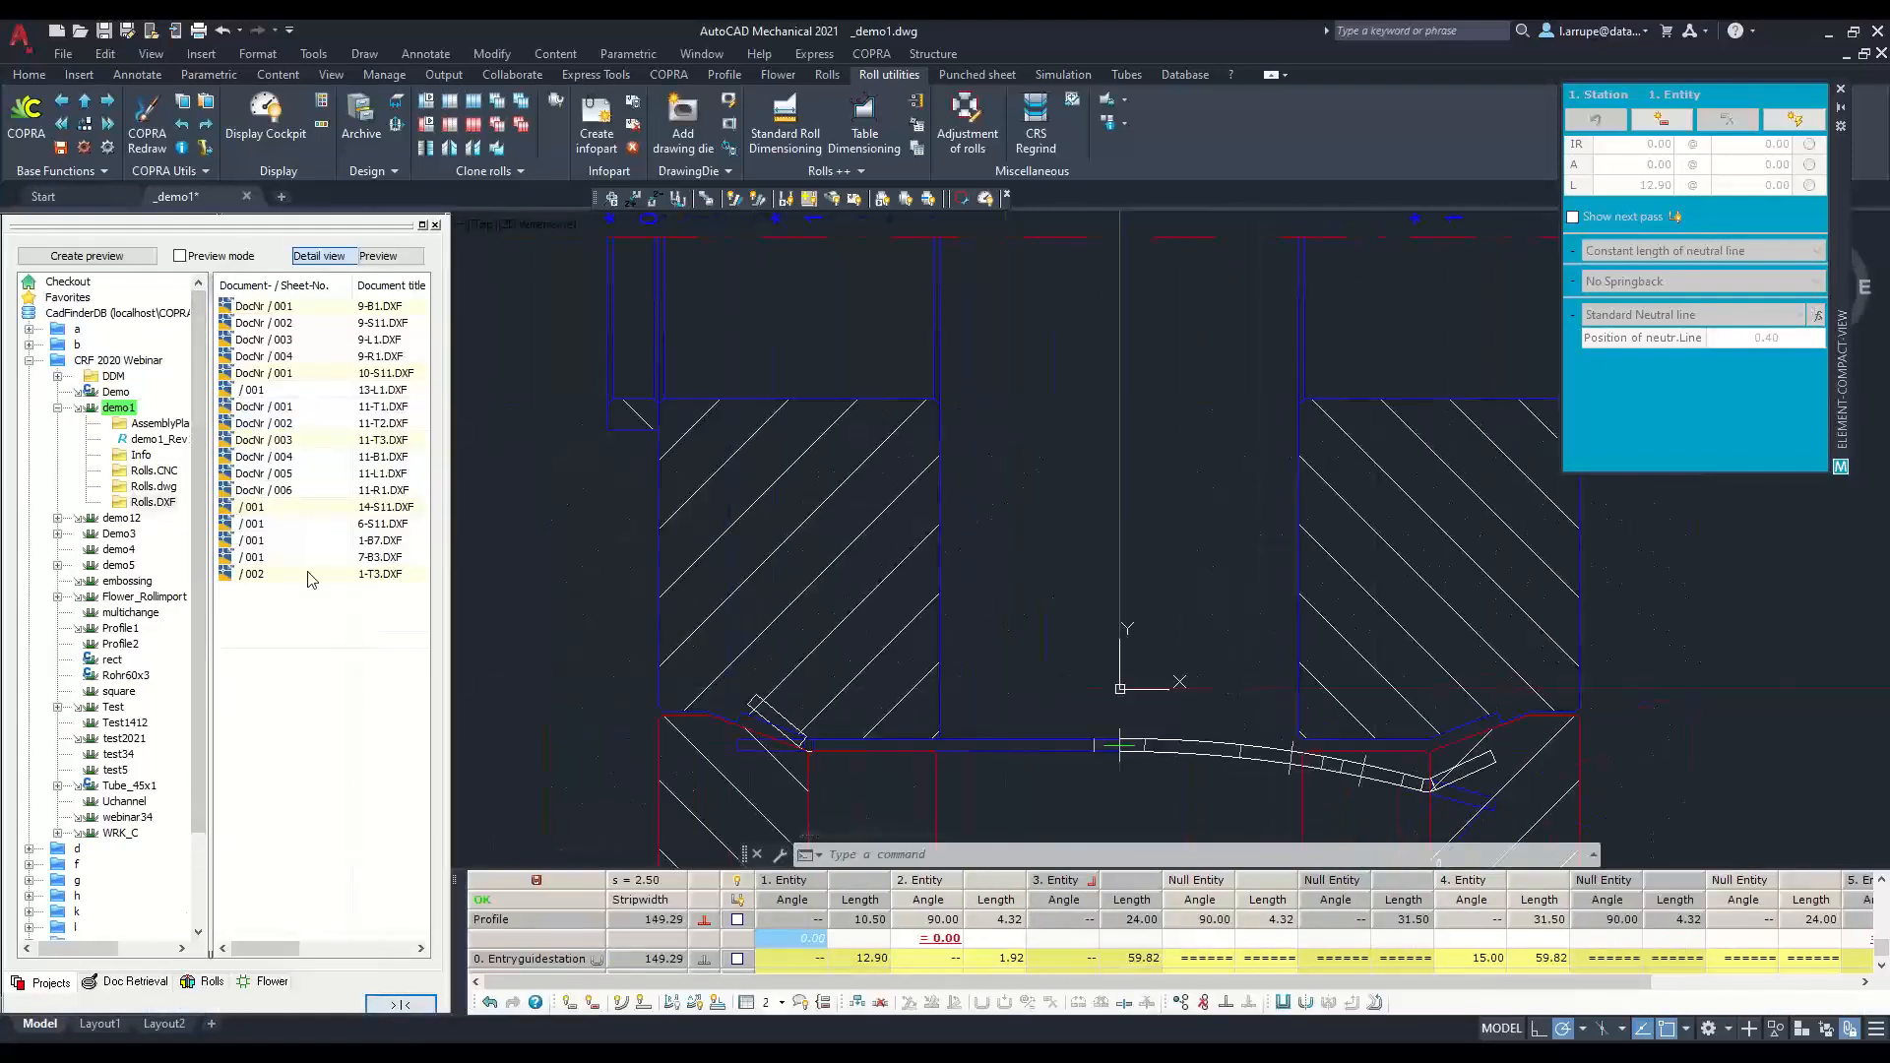
{"action": "left_click", "coordinate": [401, 1004]}
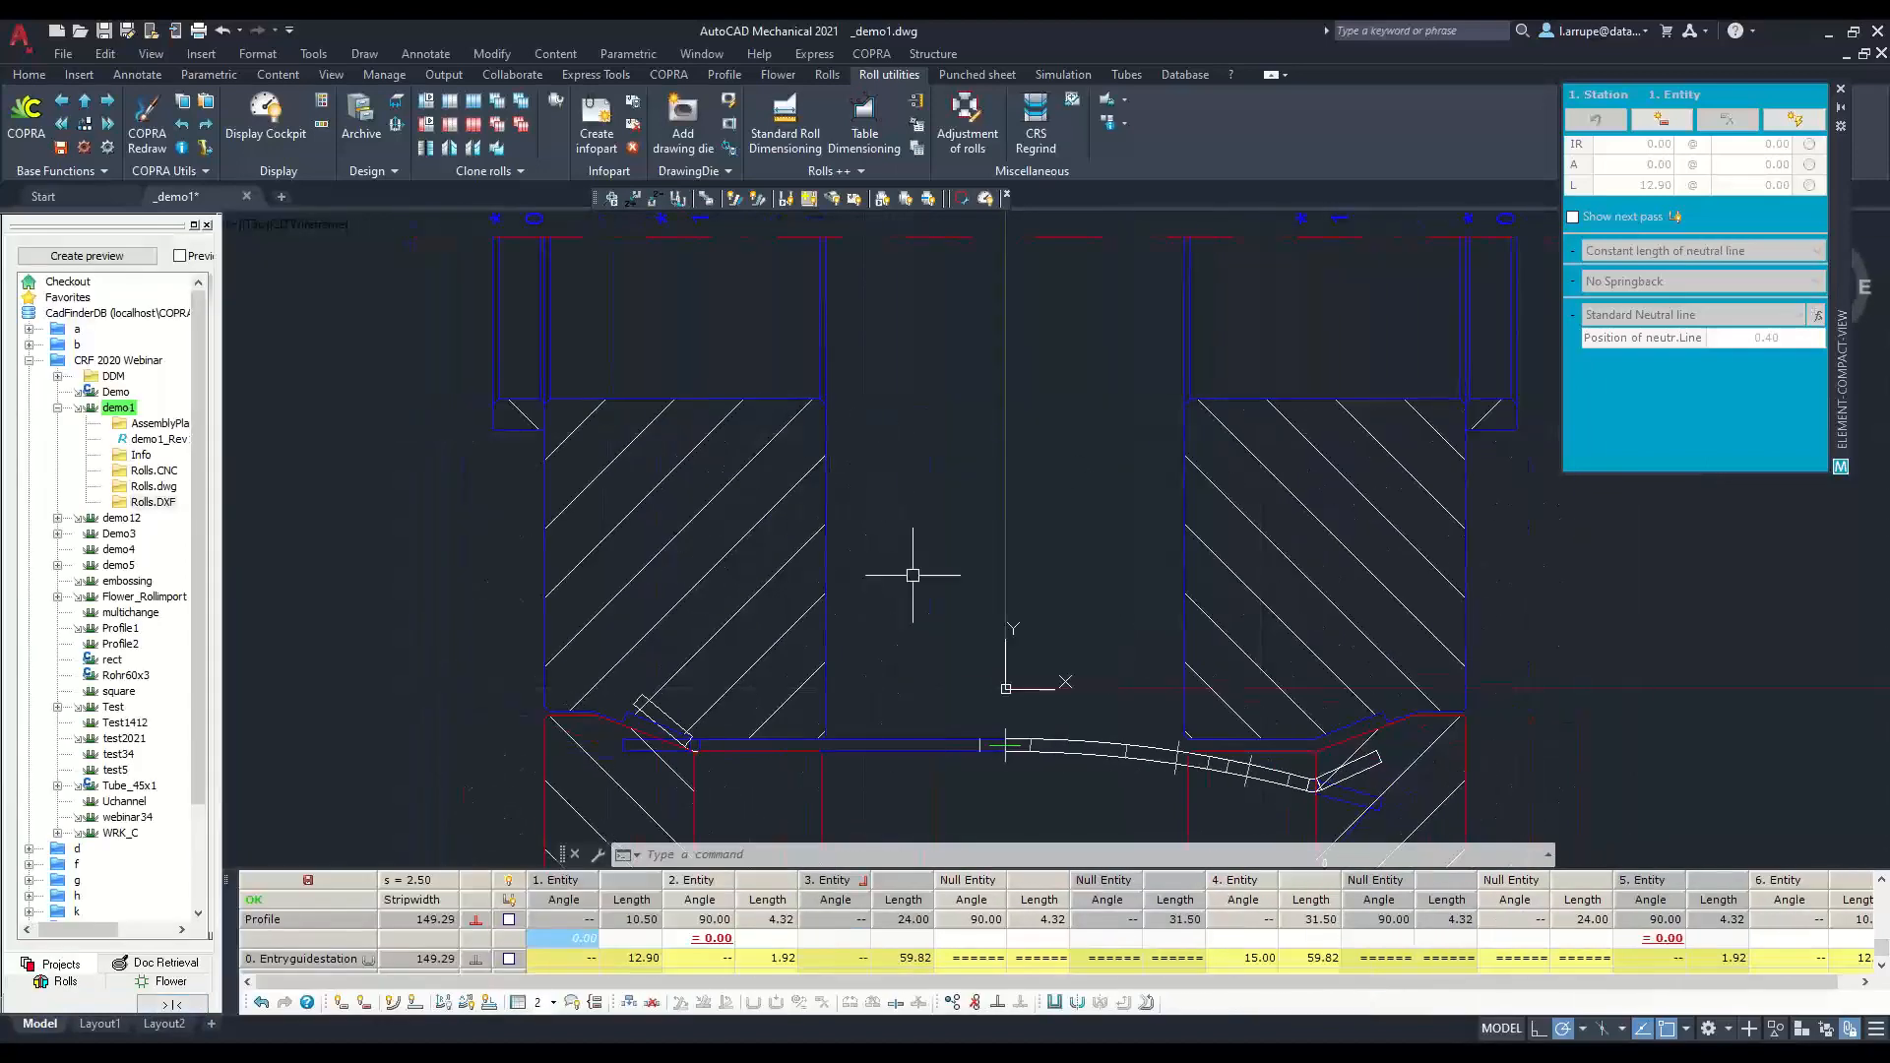
{"action": "scroll", "coordinate": [835, 497], "scroll_direction": "down", "scroll_amount": 4}
{"action": "scroll", "coordinate": [834, 497], "scroll_direction": "up", "scroll_amount": 2}
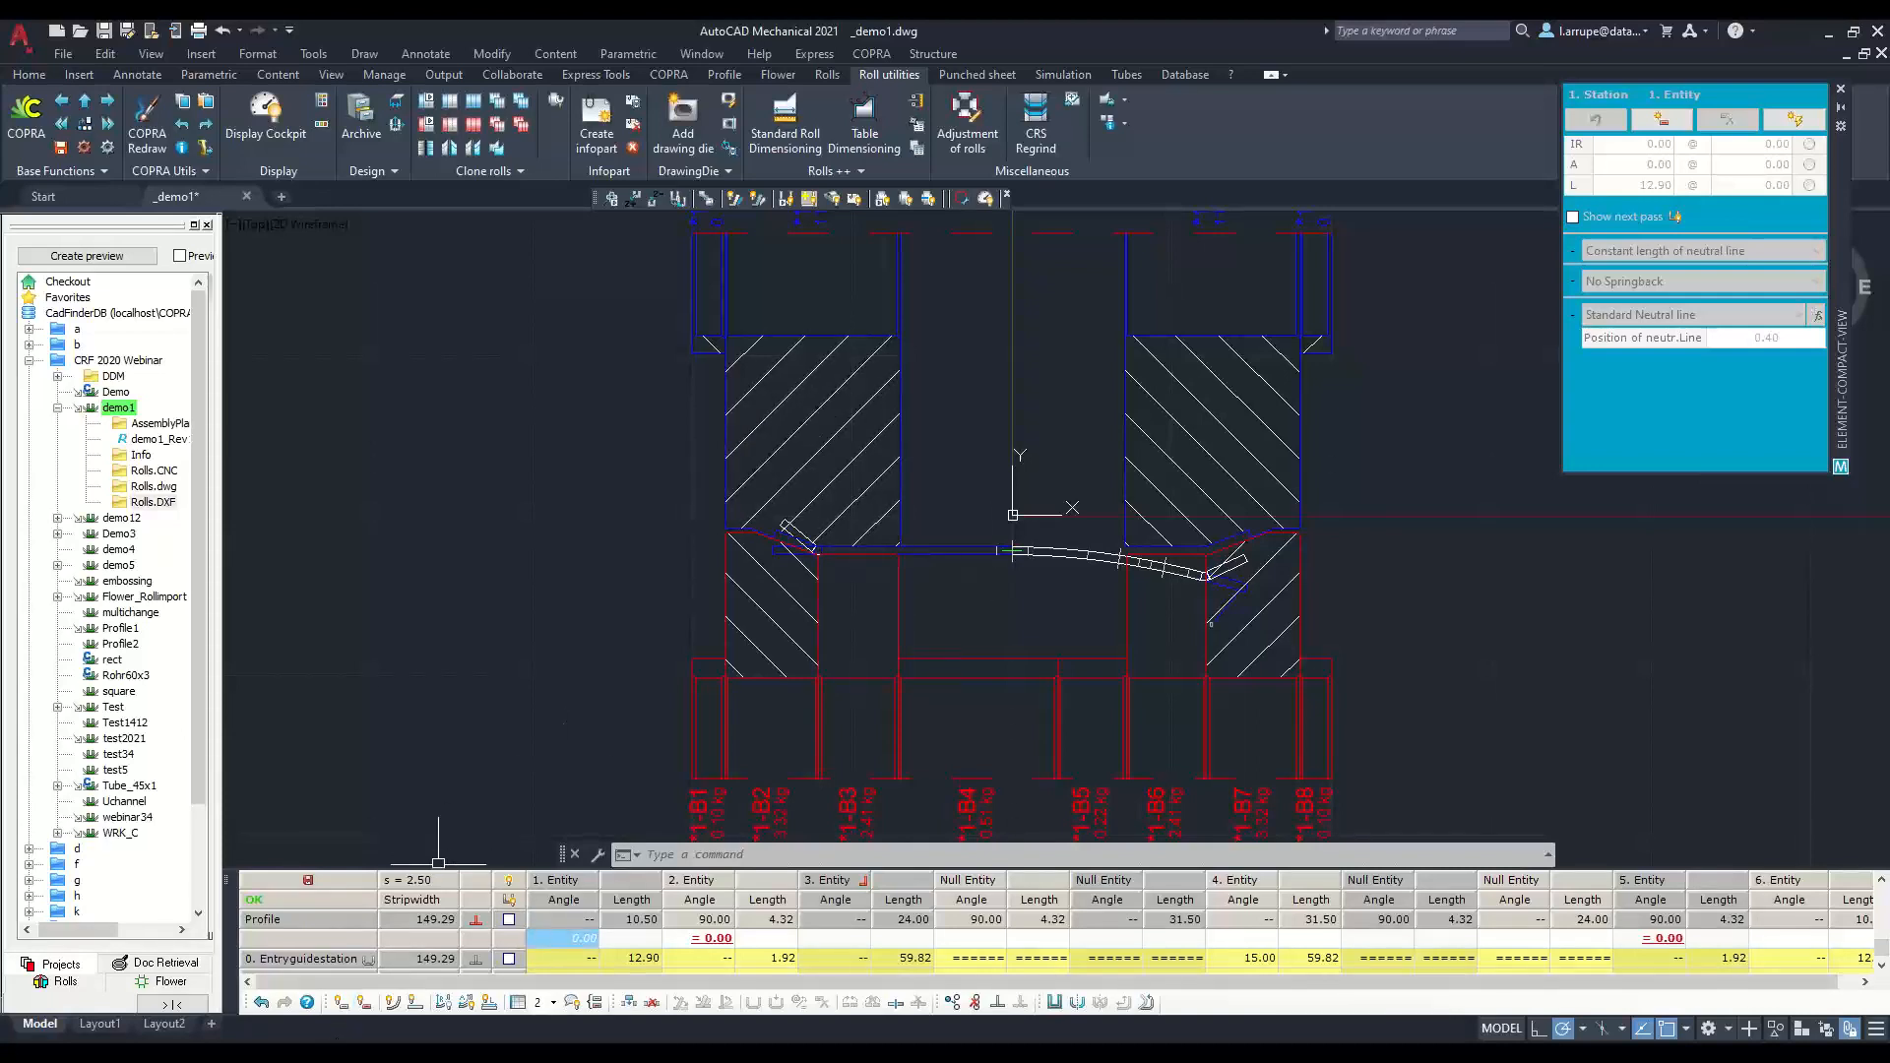
Step: Switch to the browser and review the What's New sections on Smart Rolls, flower sequence comparison and the material database
{"action": "left_click", "coordinate": [338, 1039]}
{"action": "scroll", "coordinate": [876, 576], "scroll_direction": "up", "scroll_amount": 5}
{"action": "scroll", "coordinate": [876, 577], "scroll_direction": "up", "scroll_amount": 6}
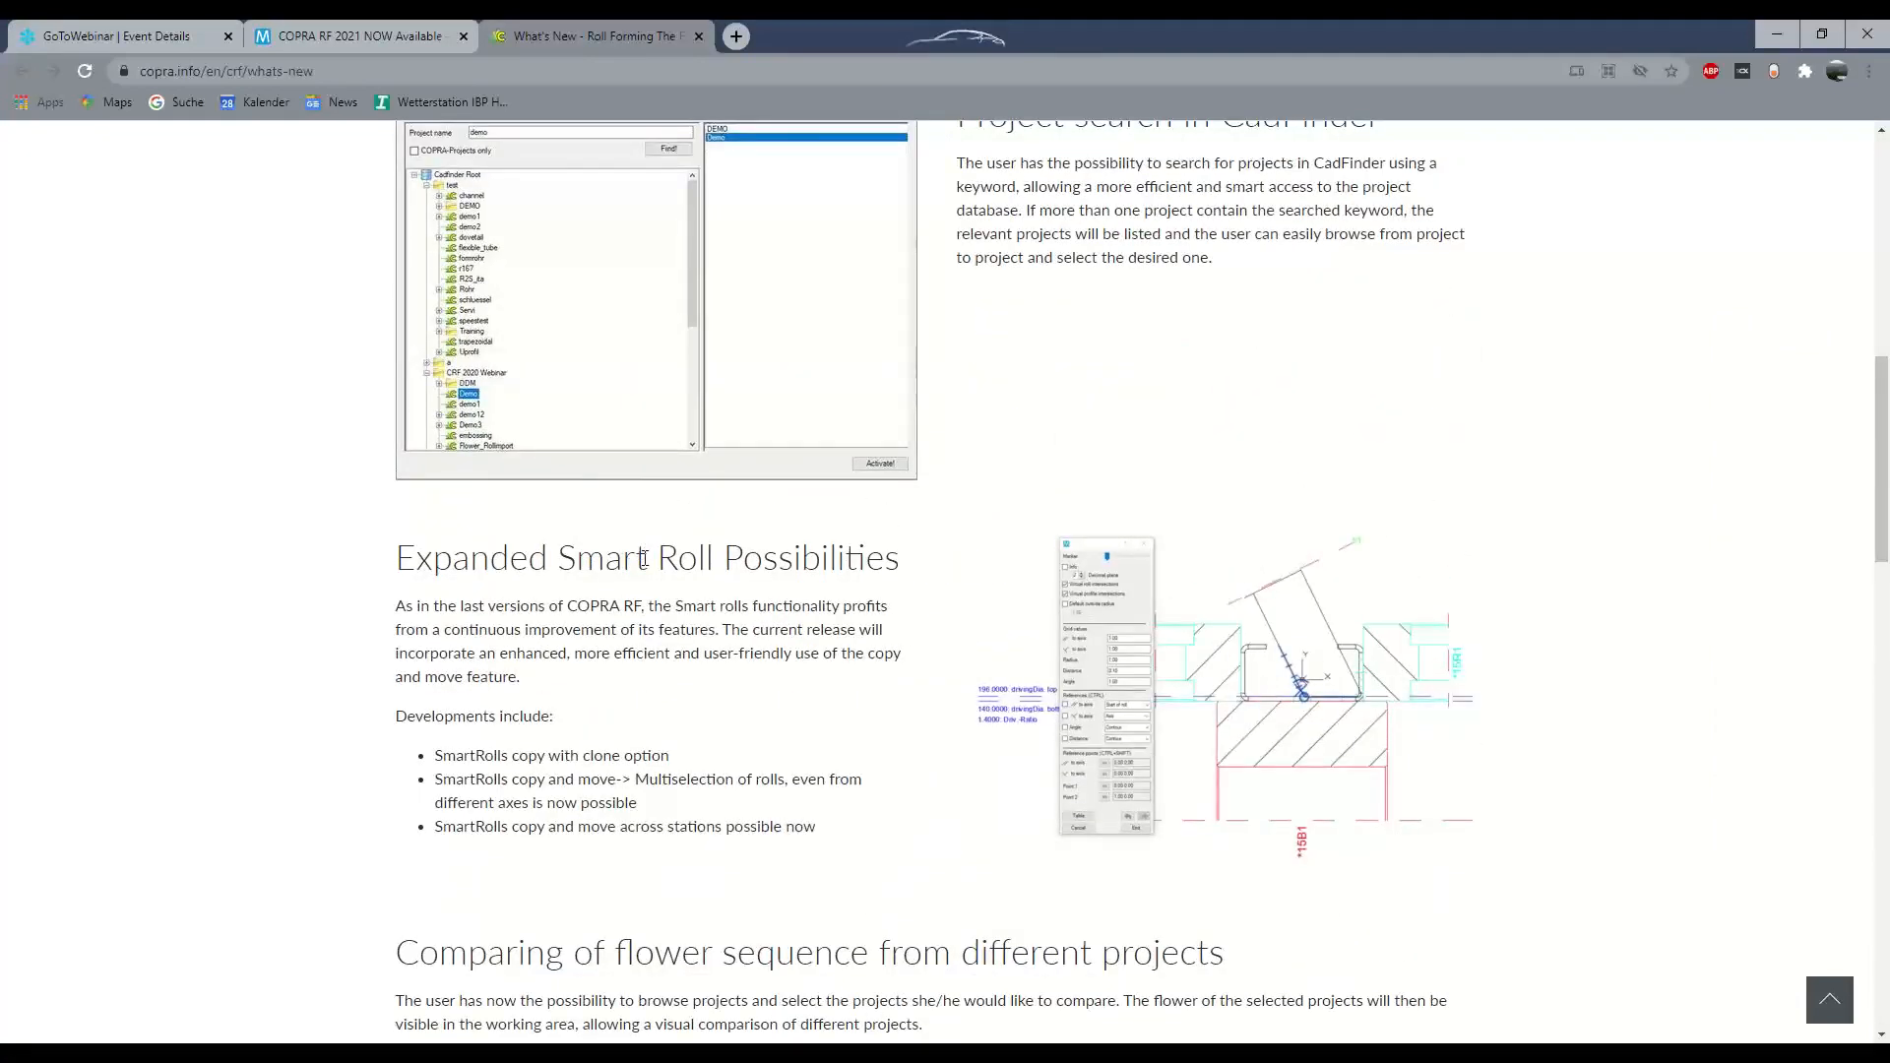
{"action": "scroll", "coordinate": [643, 558], "scroll_direction": "down", "scroll_amount": 7}
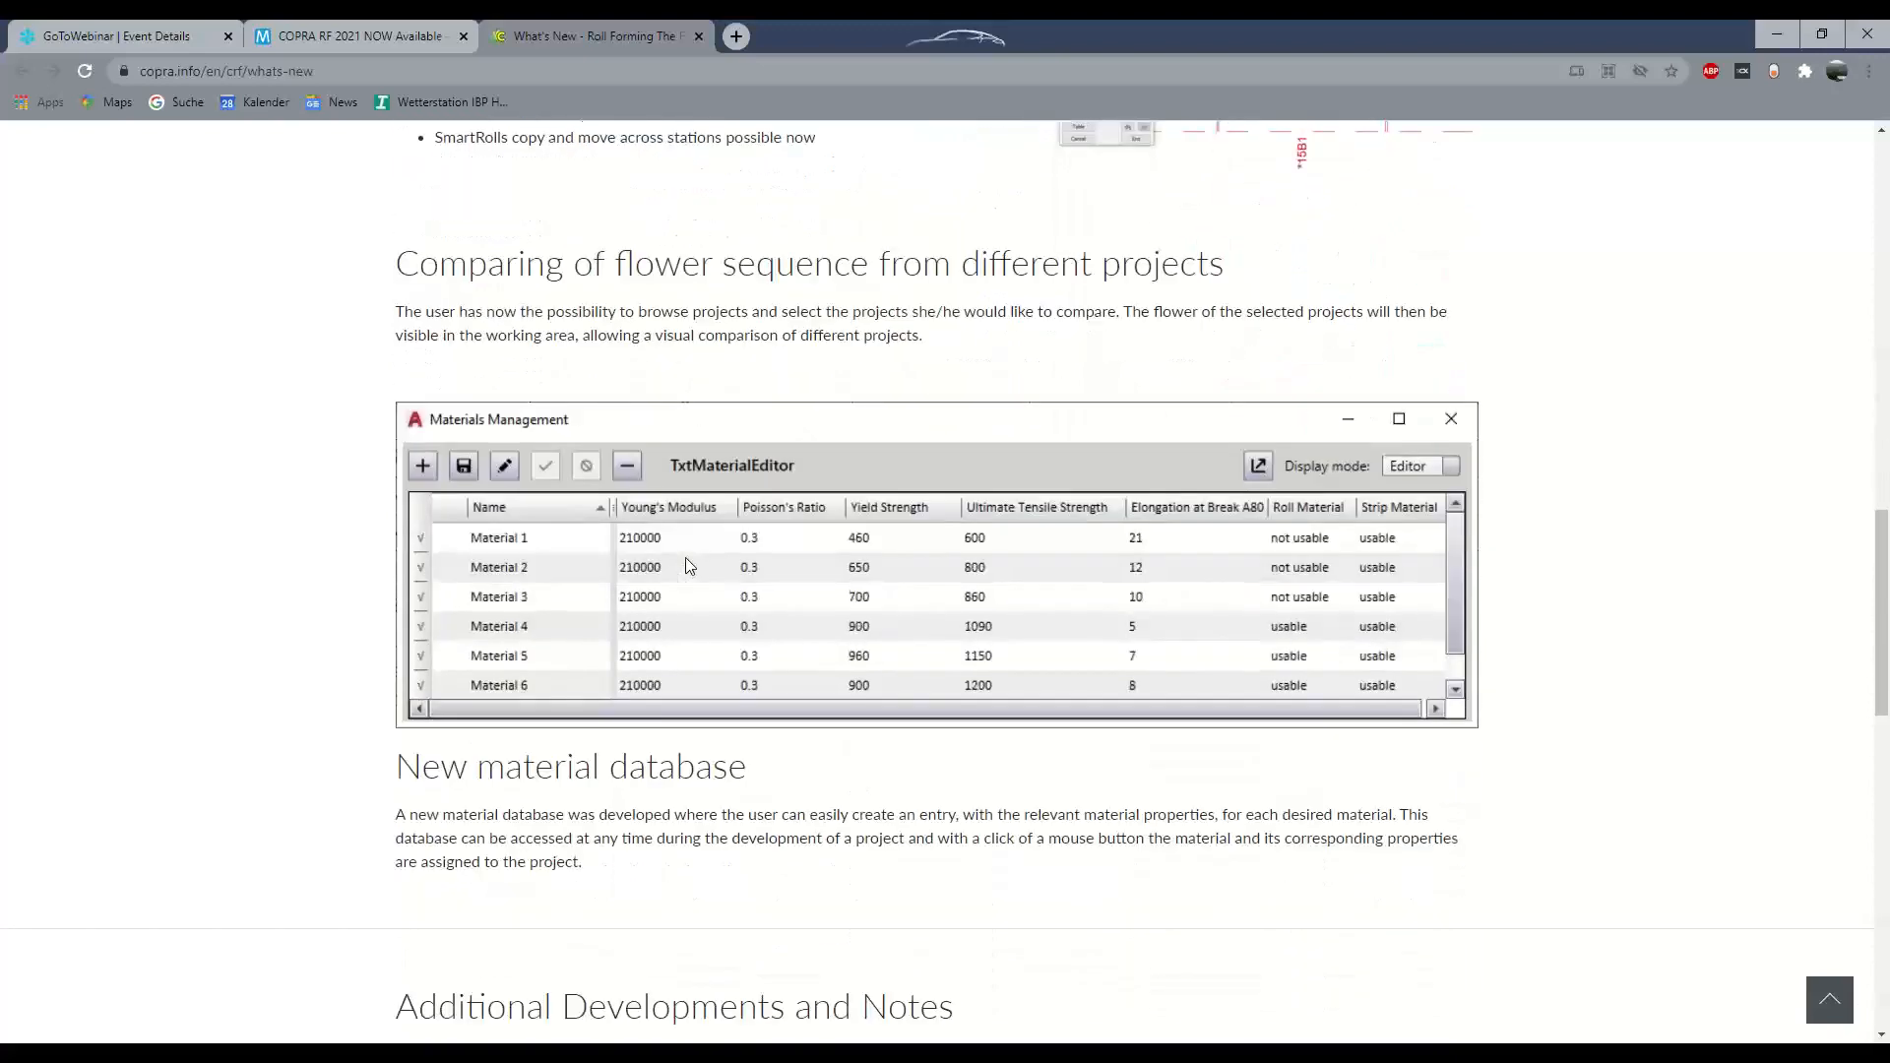